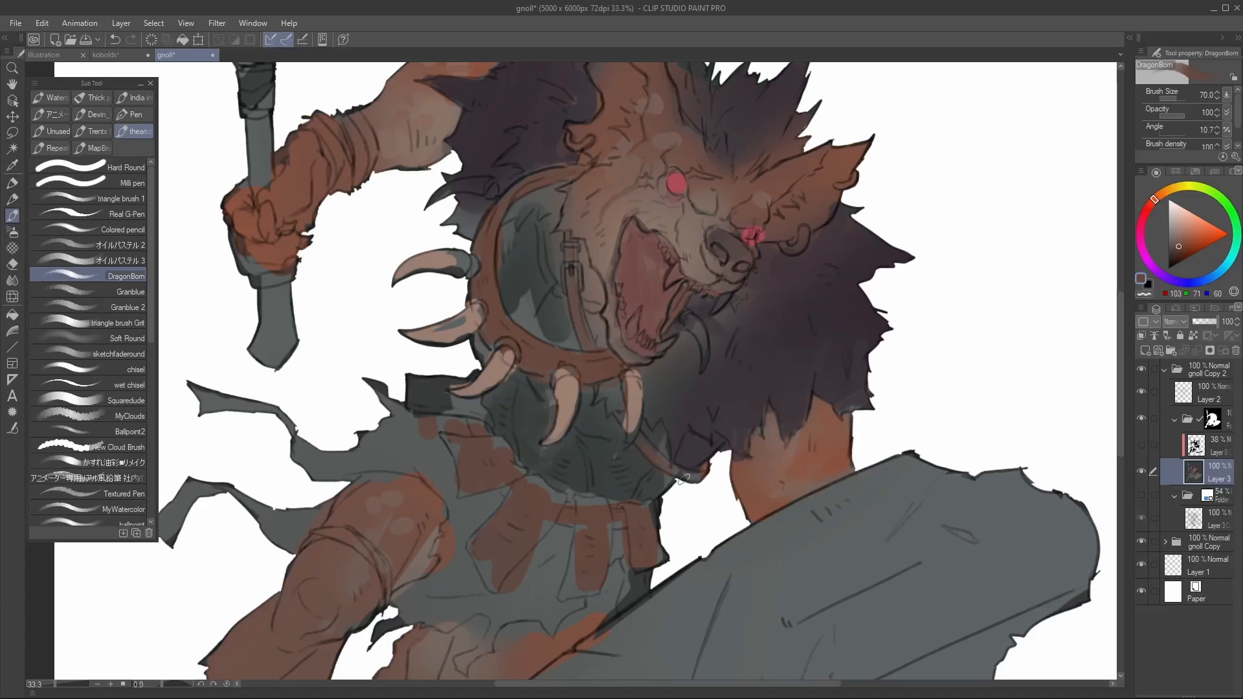
Clean up the flat colours of the collar spikes and the dark torso on Layer 3 using colours sampled from the painting
drag(647, 421, 659, 357)
alt+click(582, 363)
scroll(783, 350, up, 1)
click(1217, 420)
click(1217, 473)
alt+click(427, 304)
drag(353, 210, 373, 248)
drag(531, 256, 622, 291)
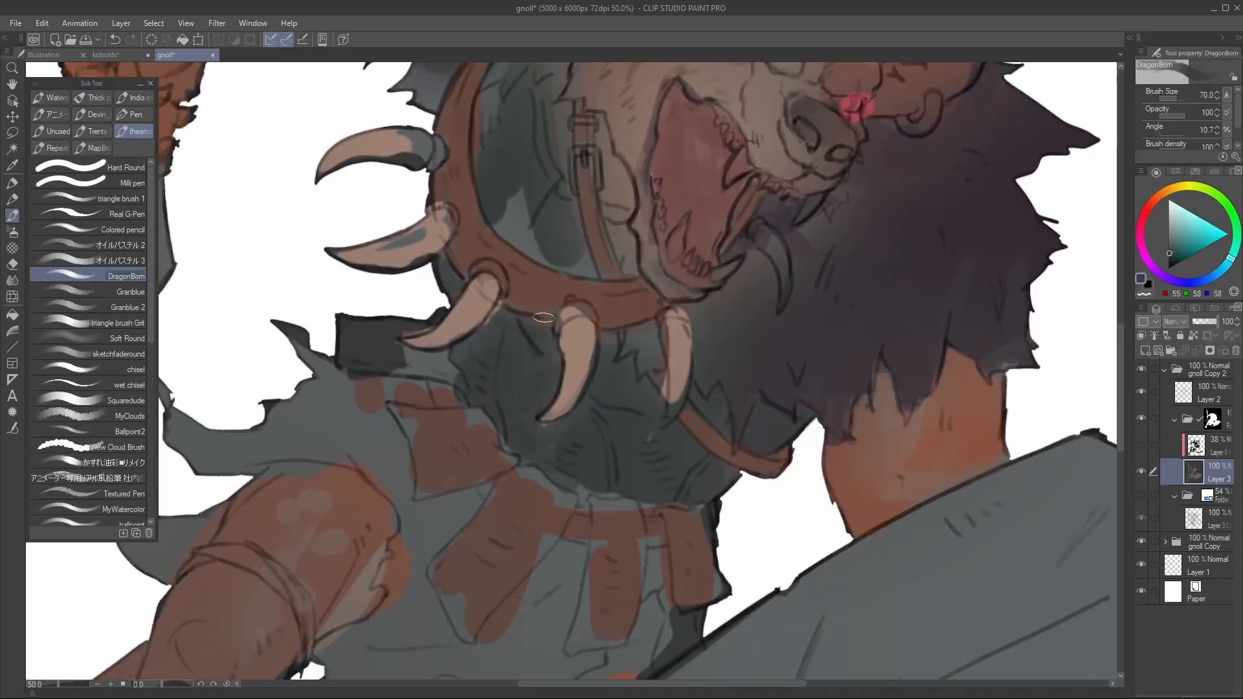
Paint the band around the front leg above the knee dark purple with the DragonBorn brush
scroll(622, 292, down, 1)
alt+click(498, 311)
mouse_move(491, 307)
mouse_down()
mouse_move(450, 340)
mouse_move(505, 348)
mouse_up()
alt+click(466, 363)
drag(398, 315, 425, 334)
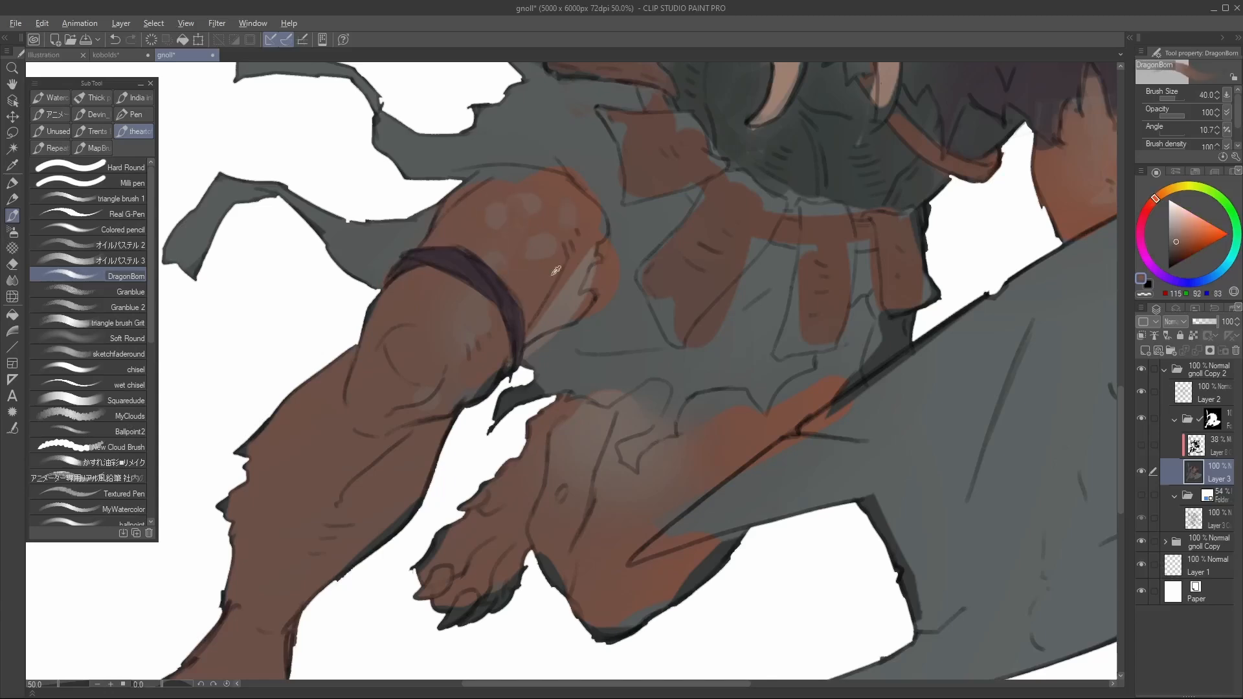
Refine the thigh's colour edge and cover the orange spill beside it with the loincloth's grey
drag(557, 288, 518, 328)
alt+click(623, 292)
mouse_move(629, 247)
mouse_down()
mouse_move(590, 262)
mouse_move(567, 327)
mouse_up()
drag(470, 386, 494, 328)
drag(448, 449, 366, 523)
Paint the claws of the front foot dark grey with the DragonBorn brush
drag(317, 381, 452, 150)
mouse_move(447, 414)
mouse_down()
mouse_move(516, 274)
mouse_move(575, 250)
mouse_up()
drag(457, 259, 414, 311)
drag(408, 242, 389, 278)
alt+click(463, 291)
mouse_move(415, 331)
mouse_down()
mouse_move(437, 239)
mouse_move(472, 337)
mouse_up()
drag(536, 314, 527, 363)
drag(731, 149, 548, 289)
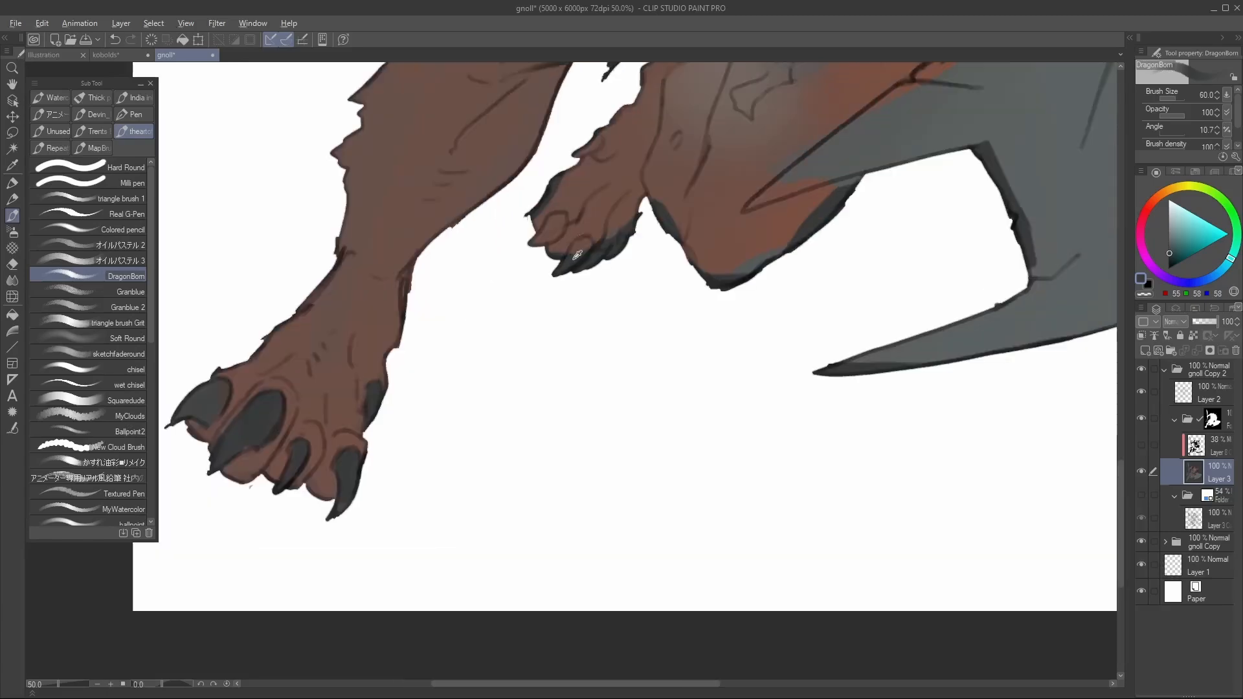
Fill in the rear foot's dark claws and cover the dark edge under the bent knee with brown
drag(561, 217, 539, 240)
drag(586, 241, 569, 256)
drag(661, 211, 712, 280)
scroll(576, 416, down, 2)
scroll(770, 214, up, 1)
click(1209, 393)
key(w)
click(705, 295)
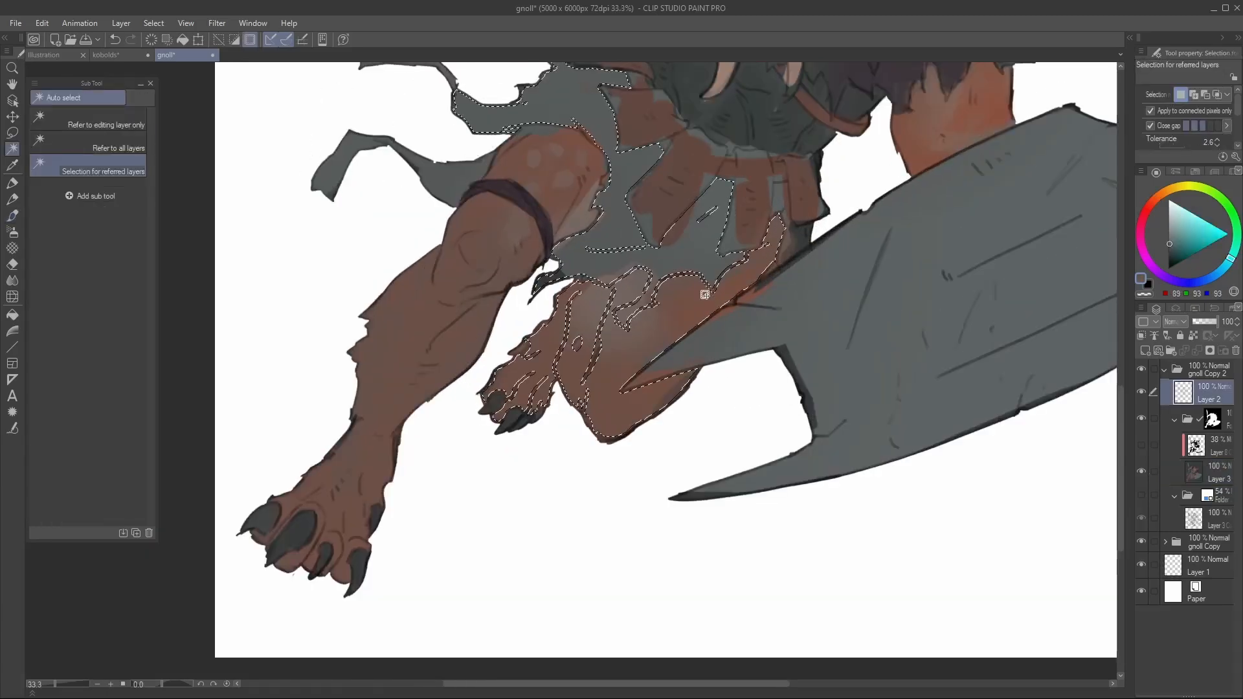
key(ctrl+d)
click(1208, 473)
click(676, 259)
key(b)
key(ctrl+d)
Blend sampled orange and grey-brown fur tones softly over the legs with the sketchfaderound brush
alt+click(686, 227)
alt+click(582, 194)
mouse_move(553, 272)
mouse_down()
mouse_move(534, 299)
mouse_move(553, 279)
mouse_up()
click(118, 354)
drag(712, 104, 571, 612)
drag(477, 654, 689, 176)
drag(512, 259, 472, 343)
alt+click(499, 278)
alt+click(689, 175)
drag(570, 320, 511, 379)
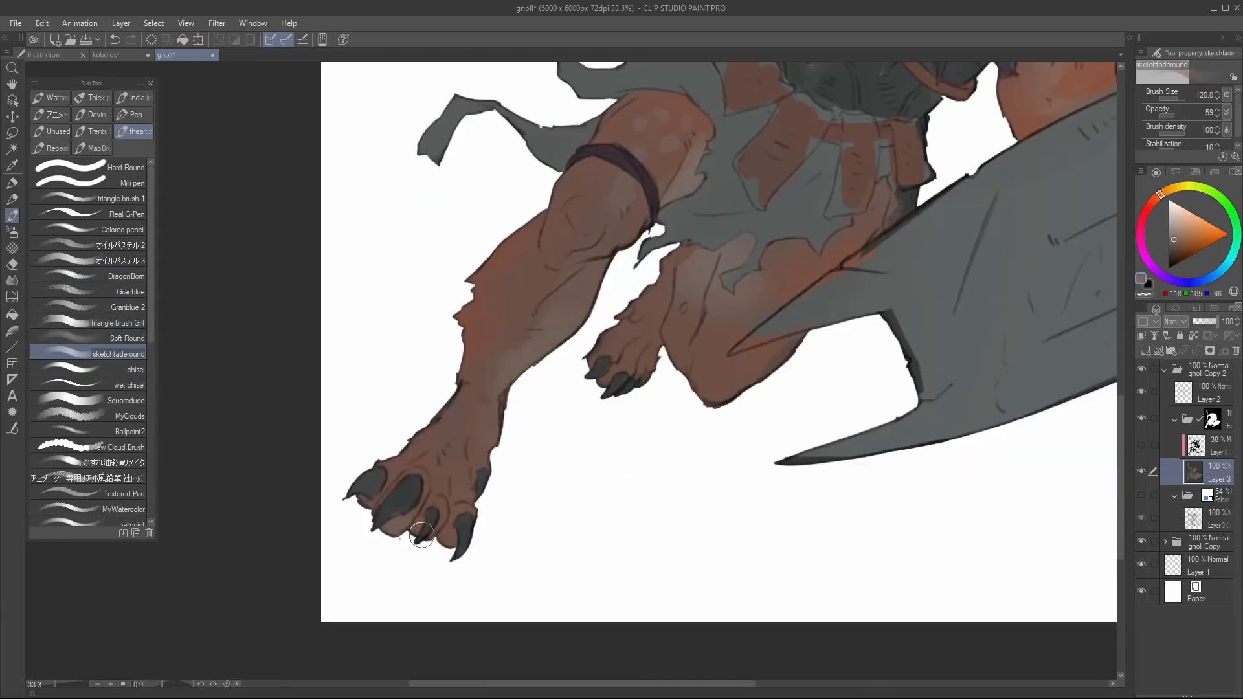
Shade the front and rear feet with an enlarged sketchfaderound brush in a colour sampled from the leg
drag(620, 320, 605, 344)
alt+click(612, 153)
key(bracketright)
key(bracketright)
key(bracketright)
key(bracketright)
drag(414, 511, 485, 464)
drag(605, 376, 648, 324)
Recolour the raised arm's wrappings with sampled grey using the DragonBorn brush
drag(686, 129, 553, 538)
click(119, 277)
alt+click(394, 170)
mouse_move(453, 155)
mouse_down()
mouse_move(502, 194)
mouse_move(510, 218)
mouse_up()
alt+click(427, 278)
alt+click(437, 388)
drag(427, 353, 452, 370)
drag(419, 173, 406, 273)
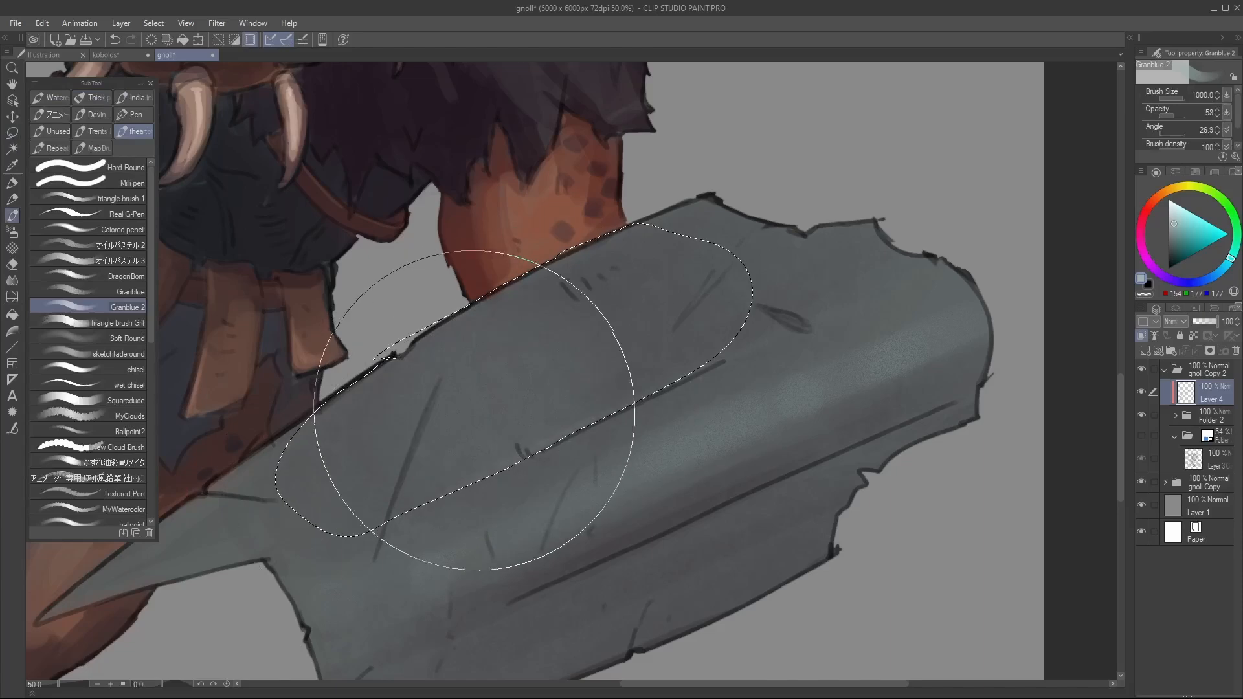
Brush soft light and shade onto the large blade's faces inside lassoed areas with the Granblue 2 brush
drag(408, 444, 428, 336)
key(m)
drag(929, 272, 737, 350)
key(b)
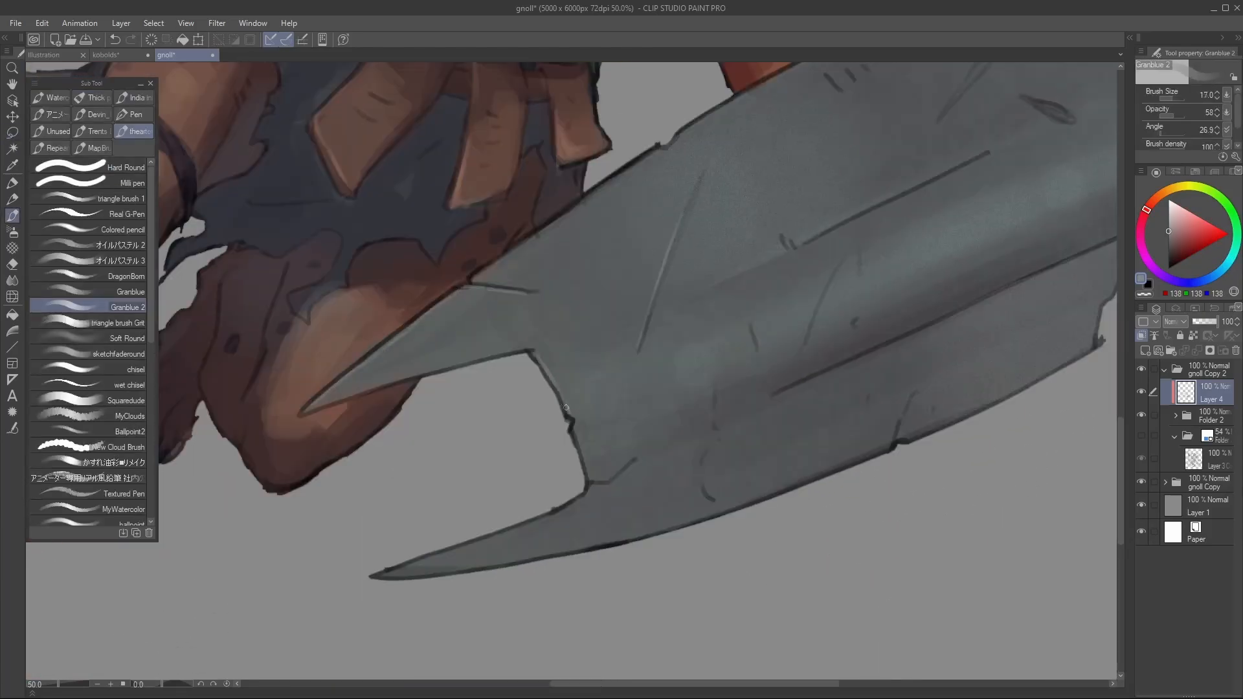
Add thin light grey highlights along the blade's inner notch and its scratches with a small Granblue 2 brush
mouse_move(505, 528)
mouse_down()
mouse_move(604, 476)
mouse_move(516, 507)
mouse_up()
drag(693, 369, 711, 414)
drag(1053, 219, 752, 312)
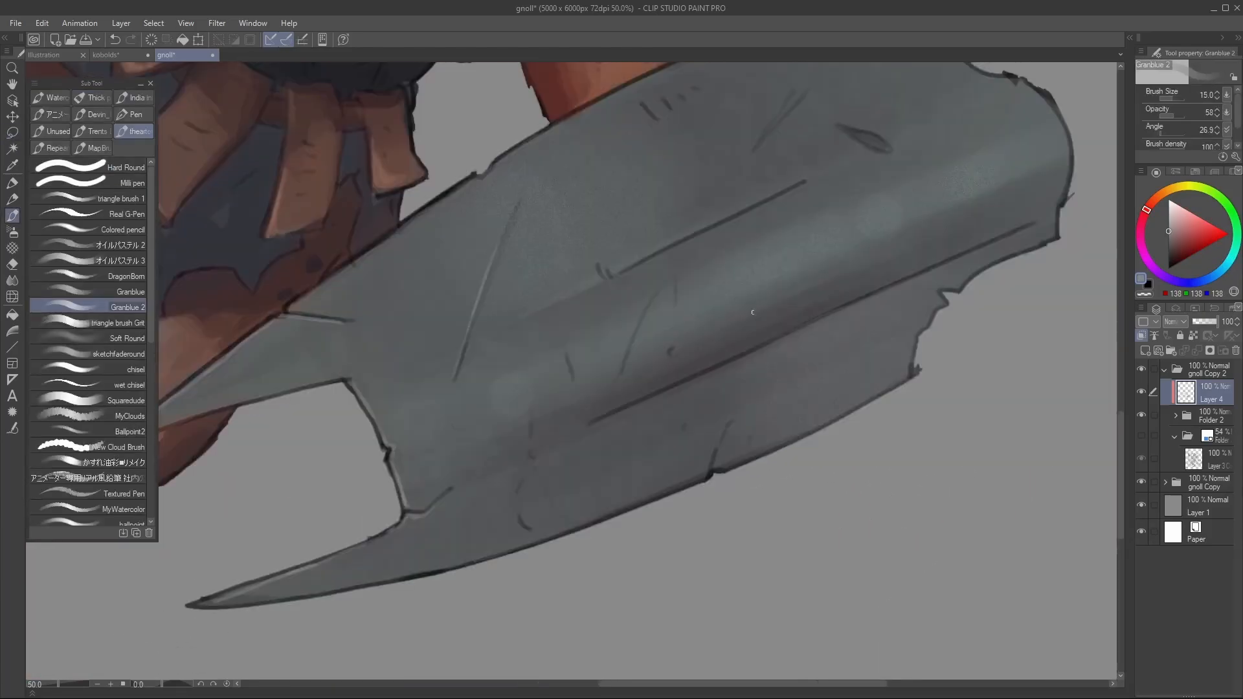
drag(621, 356, 564, 453)
key(bracketright)
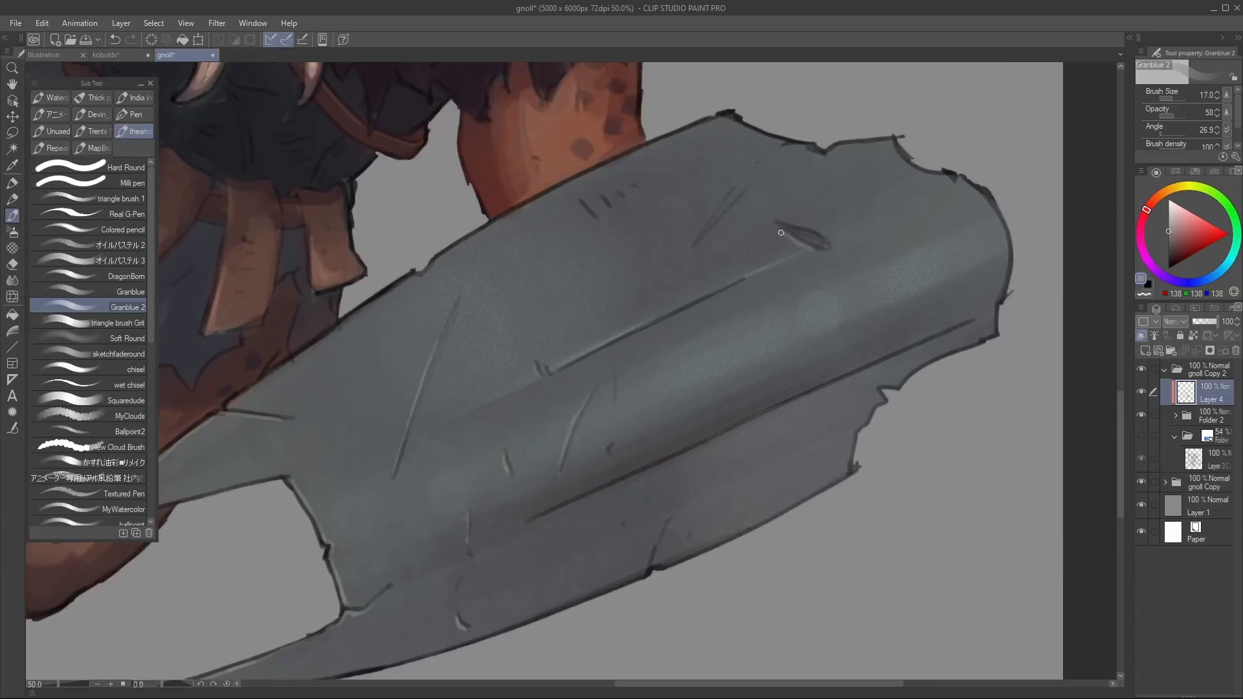
Detail the scratches near the blade's upper end and its chipped lower edge in sampled grey at brush size 15
alt+click(734, 202)
key(bracketleft)
drag(769, 146, 716, 213)
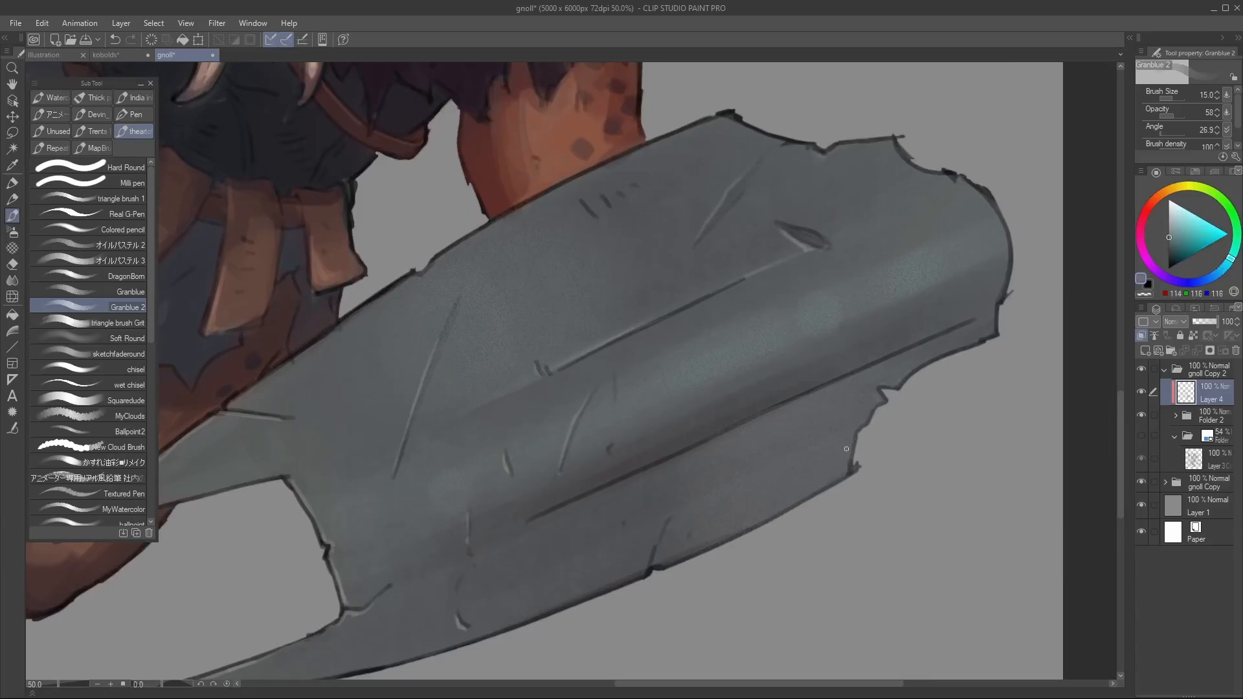
drag(846, 449, 862, 402)
drag(675, 506, 668, 519)
Paint a thin whitish highlight along the rounded end of the blade
drag(809, 292, 567, 421)
click(1165, 192)
drag(647, 421, 736, 327)
drag(853, 194, 865, 255)
Brush a soft warm grey glow along the blade's ridge with a greatly enlarged Soft Round brush
click(88, 339)
click(1175, 224)
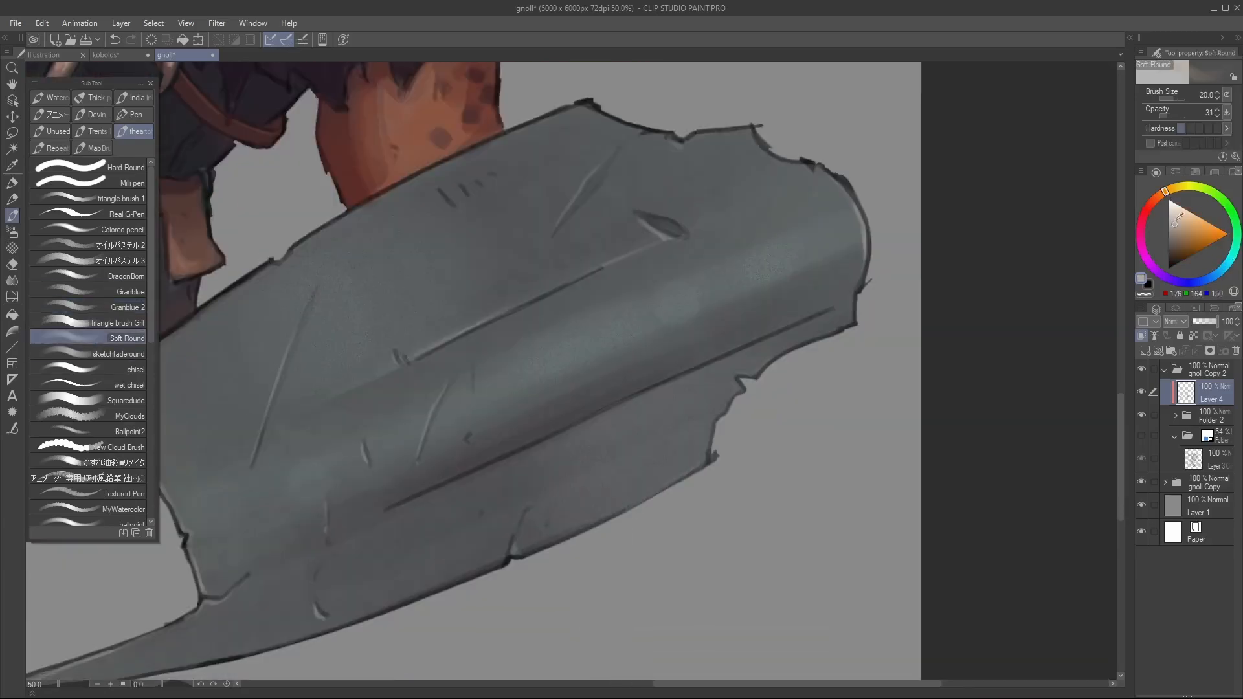
key(bracketright)
key(bracketright)
key(bracketright)
key(bracketright)
key(bracketright)
key(bracketright)
key(bracketright)
key(bracketright)
key(bracketright)
key(bracketright)
key(bracketright)
key(bracketright)
key(bracketright)
key(bracketright)
key(bracketright)
key(bracketright)
drag(764, 258, 624, 338)
drag(427, 492, 649, 344)
Glaze a different soft tint over the blade's surface with a slightly larger Soft Round brush
click(1228, 206)
click(1179, 237)
key(bracketright)
drag(1060, 268, 838, 360)
mouse_move(711, 302)
mouse_down()
mouse_move(790, 240)
mouse_move(755, 276)
mouse_up()
drag(801, 204, 699, 311)
Brush a soft light tone onto the blade and reduce the Soft Round brush size to 250
click(1170, 189)
mouse_move(602, 377)
mouse_down()
mouse_move(630, 369)
mouse_move(604, 433)
mouse_up()
key(bracketleft)
scroll(783, 255, down, 2)
key(bracketleft)
key(bracketleft)
key(bracketleft)
key(bracketleft)
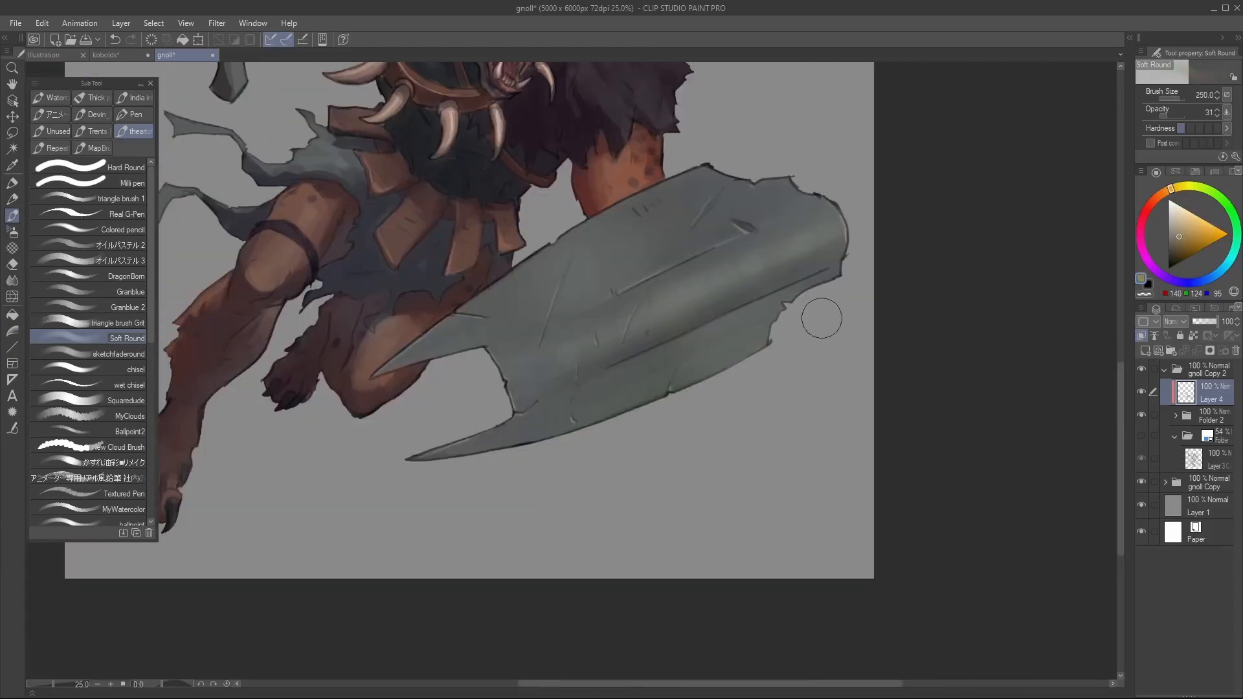
Undo the last brush stroke and add a small white highlight on the gnoll's nose with the Granblue brush at size 10
drag(624, 309, 788, 303)
drag(835, 168, 764, 472)
scroll(818, 349, up, 1)
click(88, 353)
click(88, 292)
scroll(571, 188, up, 3)
alt+click(502, 221)
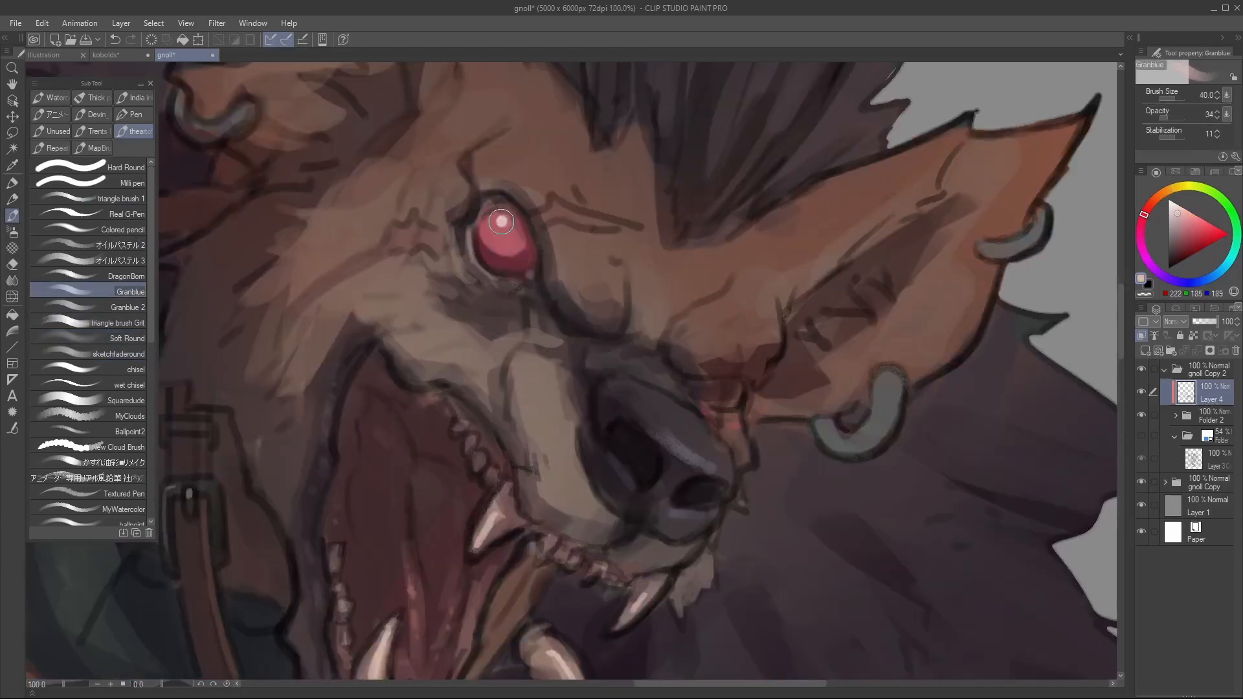
key(ctrl+z)
key(bracketleft)
key(bracketleft)
key(bracketleft)
key(bracketleft)
key(bracketleft)
key(bracketleft)
key(bracketleft)
click(1168, 200)
drag(663, 434, 693, 457)
Paint thin white highlights on the gnoll's lower fangs
mouse_move(615, 465)
mouse_down()
mouse_move(635, 491)
mouse_move(787, 227)
mouse_up()
drag(535, 334, 513, 378)
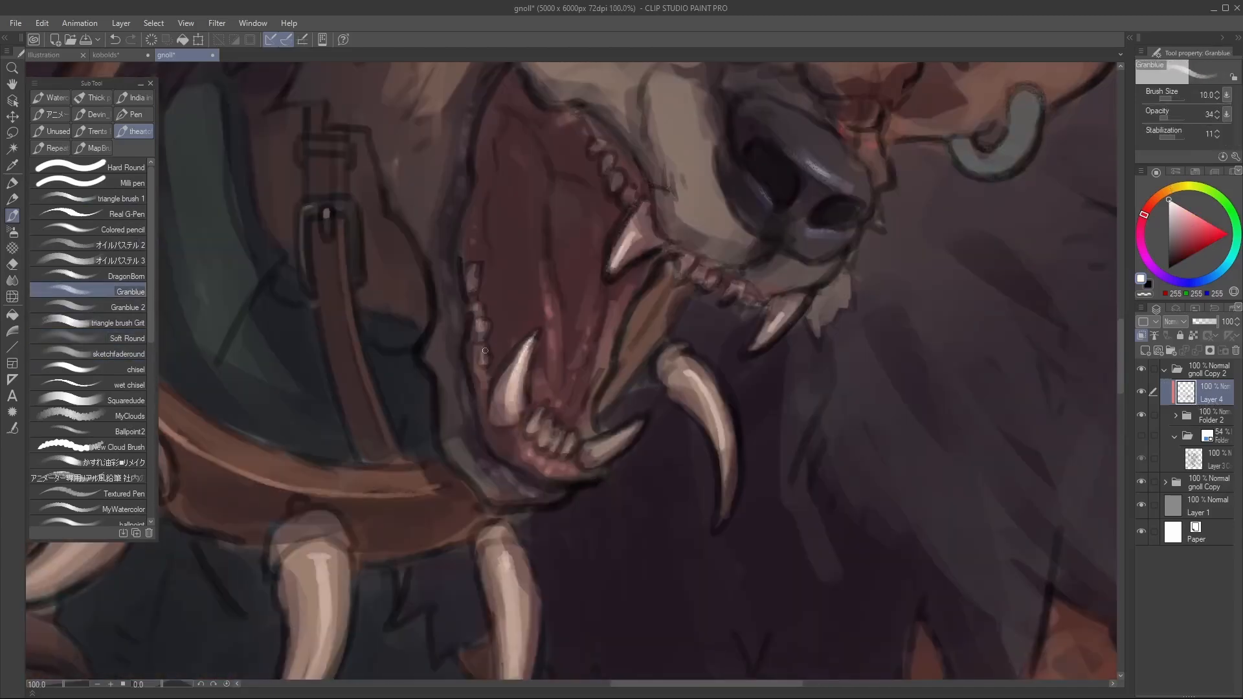
drag(599, 451, 670, 422)
Lasso the inside of the gnoll's mouth, darken it with the Granblue brush at size 200, and clear the selection
scroll(628, 447, down, 1)
key(m)
drag(660, 421, 676, 332)
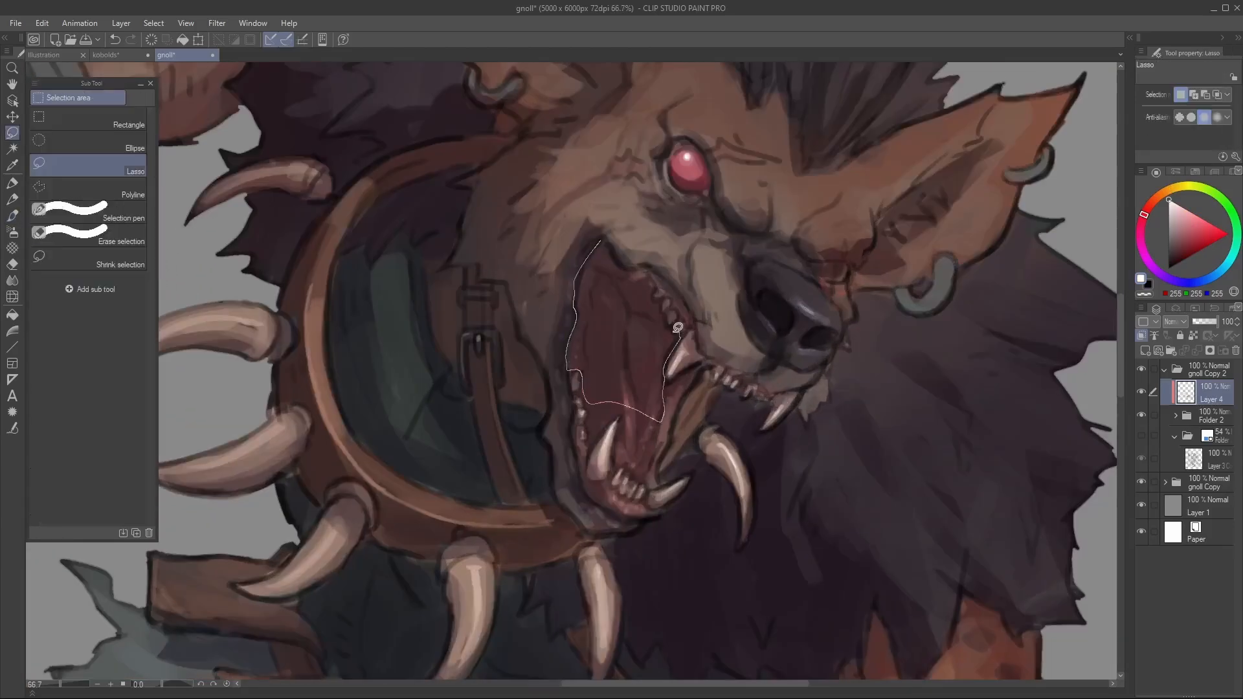
key(b)
key(bracketright)
key(bracketright)
key(bracketright)
key(bracketright)
key(bracketright)
key(bracketright)
key(bracketright)
key(bracketright)
key(bracketright)
key(bracketright)
key(bracketright)
key(bracketright)
key(bracketright)
key(bracketright)
click(1177, 262)
drag(623, 299, 600, 374)
key(ctrl+d)
scroll(907, 244, down, 2)
scroll(883, 189, up, 1)
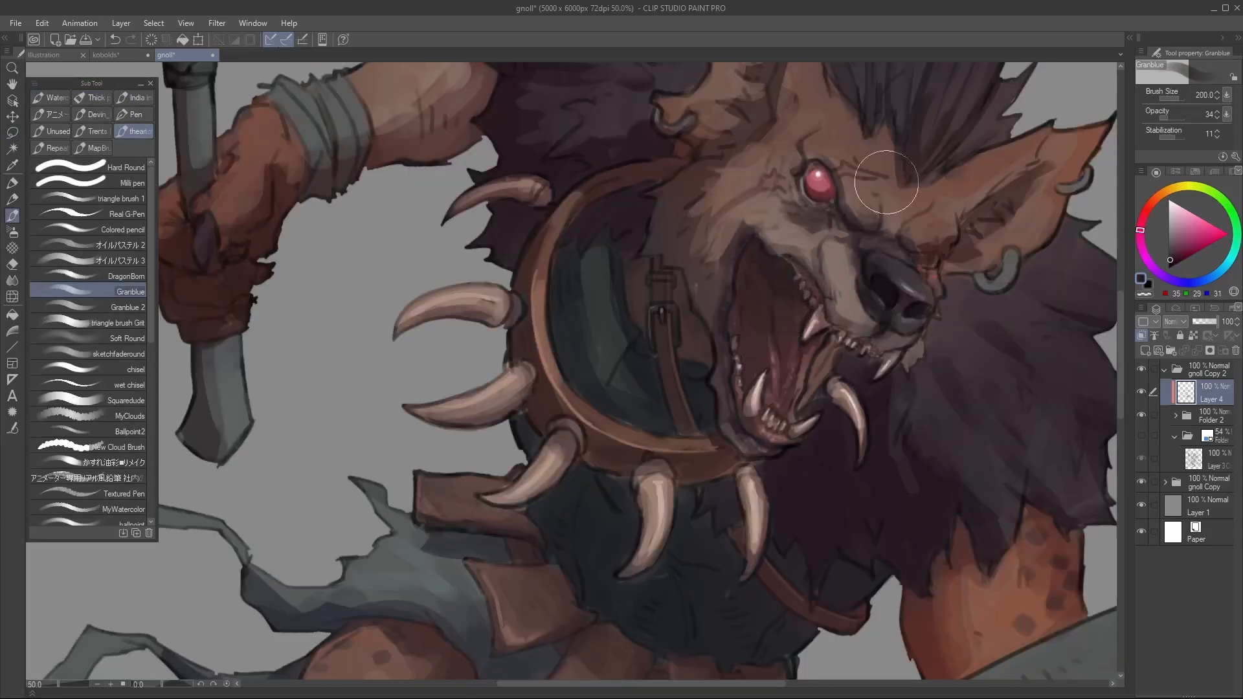
Choose a muted grey-green paint colour (RGB 87, 101, 89) and reduce the Granblue brush size to 25
drag(882, 188, 797, 126)
alt+click(521, 249)
key(bracketright)
click(1168, 254)
click(1171, 244)
click(1233, 215)
key(bracketleft)
key(bracketleft)
key(bracketleft)
key(bracketleft)
key(bracketleft)
key(bracketleft)
key(bracketleft)
key(bracketleft)
key(bracketleft)
key(bracketleft)
key(bracketleft)
key(bracketleft)
key(bracketleft)
Try thin Granblue strokes near the collar spikes over the gnoll's chest, and undo the last stroke
mouse_move(520, 323)
mouse_down()
mouse_move(516, 348)
mouse_move(544, 211)
mouse_up()
drag(525, 225, 521, 244)
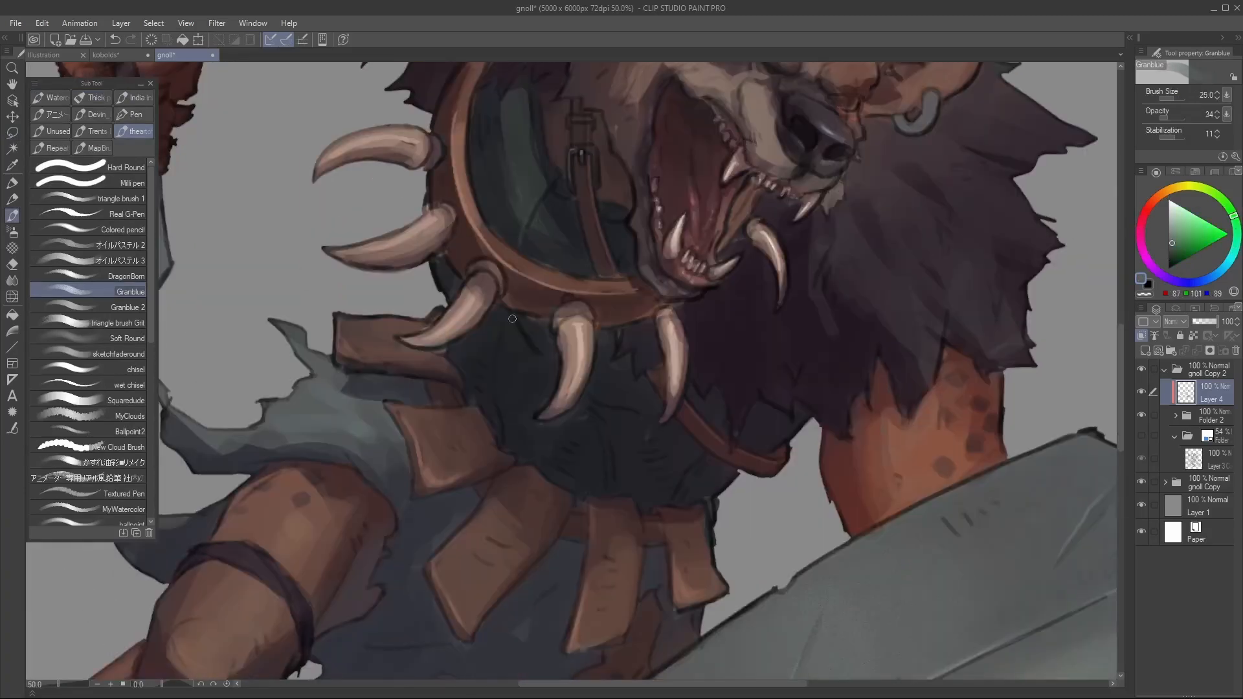
key(ctrl+z)
Enlarge the brush considerably, clear the selection and choose a new muted paint colour
mouse_move(578, 385)
mouse_down()
mouse_move(570, 335)
mouse_move(581, 439)
mouse_up()
key(m)
key(b)
key(bracketright)
key(bracketright)
key(bracketright)
key(bracketright)
key(bracketright)
key(bracketright)
key(bracketright)
key(bracketright)
key(bracketright)
key(bracketright)
key(bracketright)
key(bracketright)
key(bracketright)
key(bracketright)
key(bracketright)
key(ctrl+d)
drag(1201, 283, 1159, 273)
click(1173, 247)
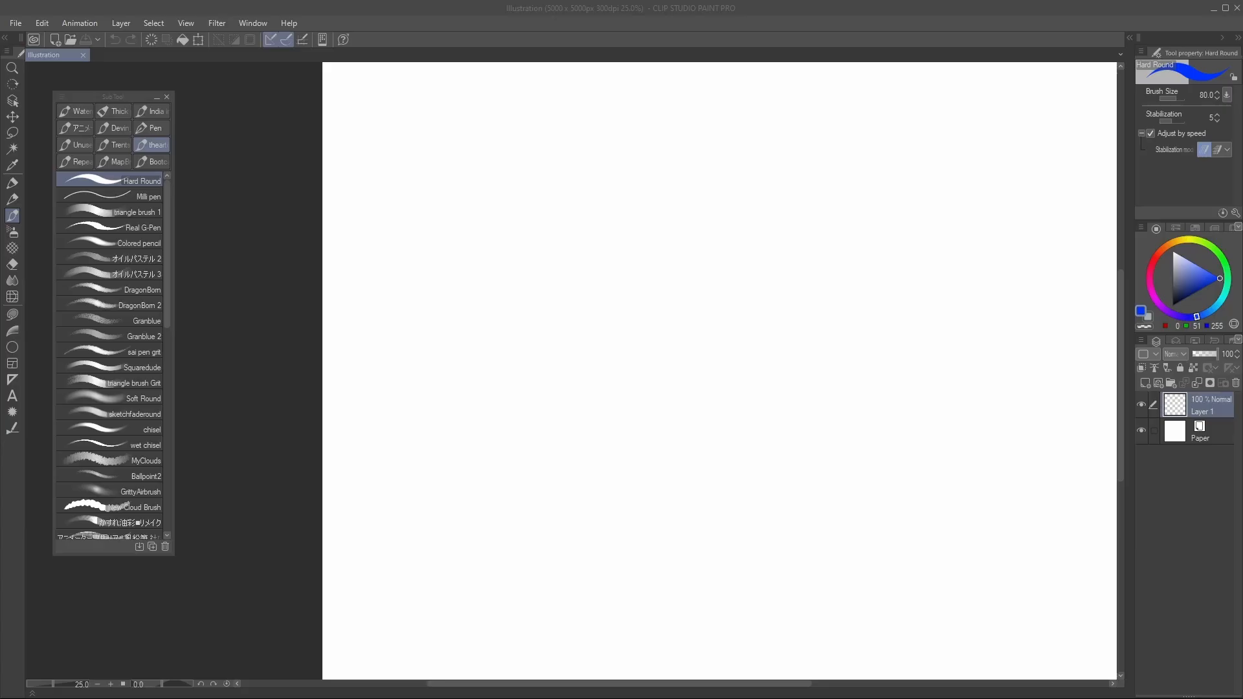
Test the Hard Round brush at size 80 with blue strokes on the blank canvas, undoing each one
drag(681, 311, 676, 311)
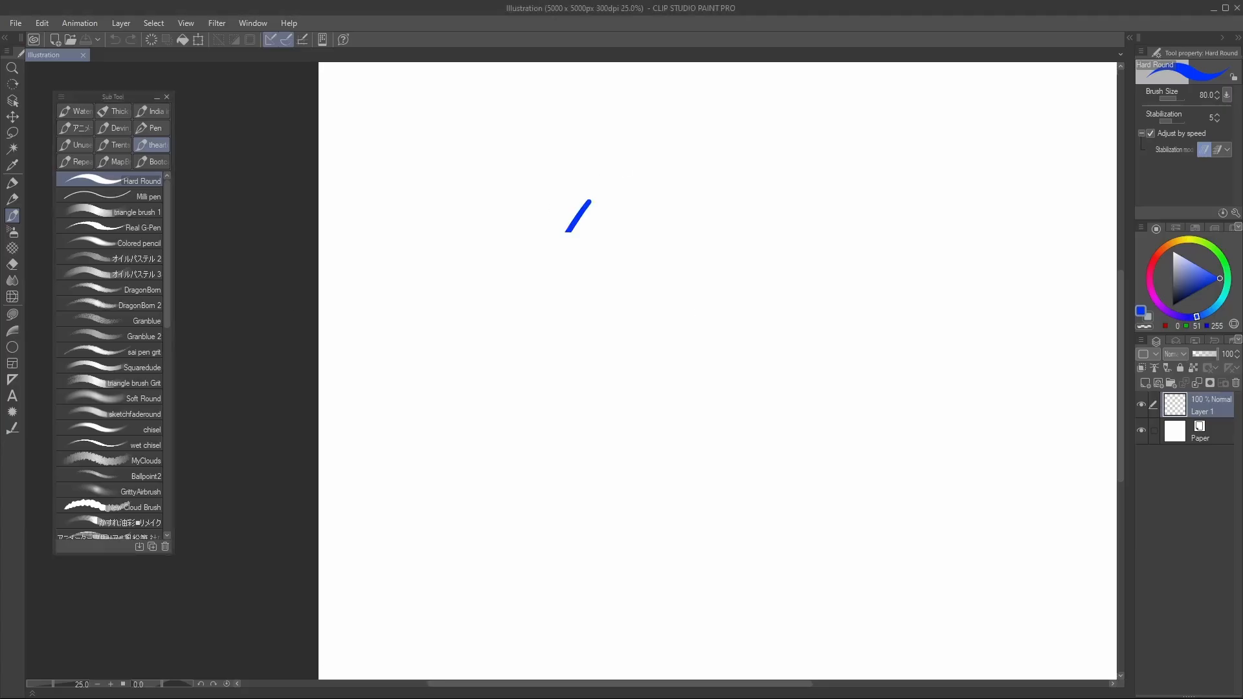
mouse_move(565, 232)
mouse_down()
mouse_move(846, 368)
mouse_move(915, 303)
mouse_up()
key(ctrl+z)
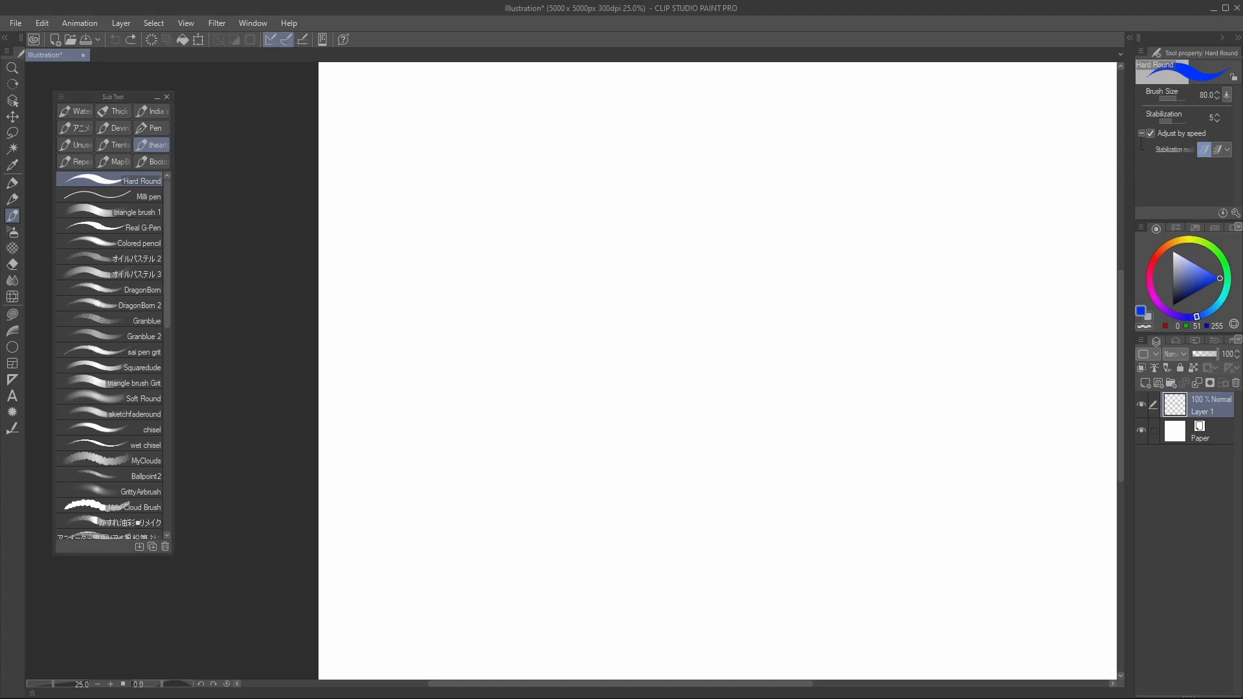
mouse_move(679, 225)
mouse_down()
mouse_move(666, 288)
mouse_move(861, 245)
mouse_up()
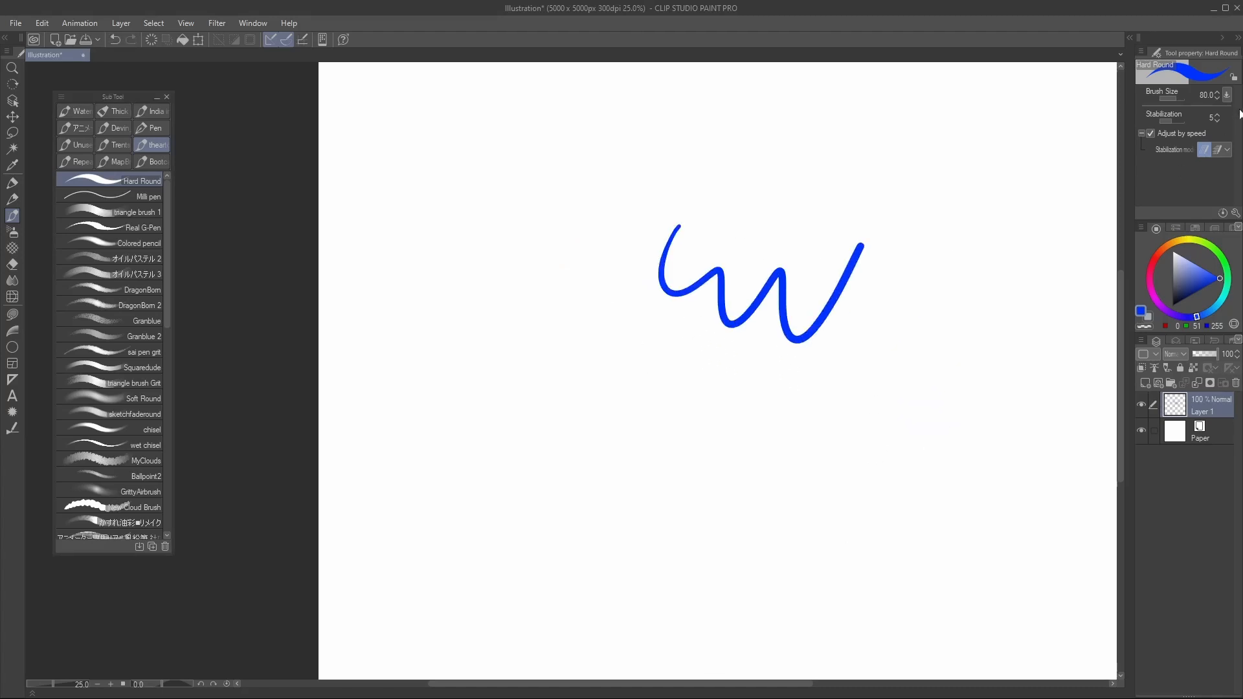
key(ctrl+z)
Turn off pen pressure for the Hard Round brush size and test it with wavy strokes, undoing each one
click(1227, 96)
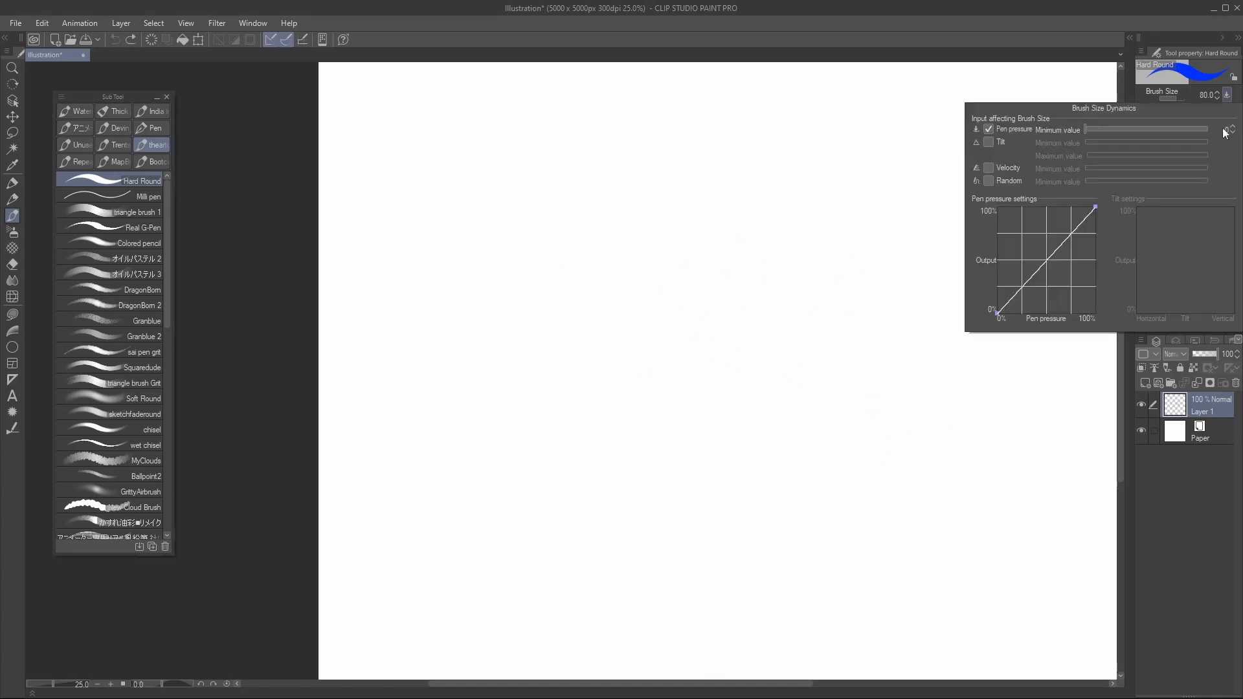
click(988, 128)
mouse_move(670, 189)
mouse_down()
mouse_move(790, 333)
mouse_move(981, 220)
mouse_up()
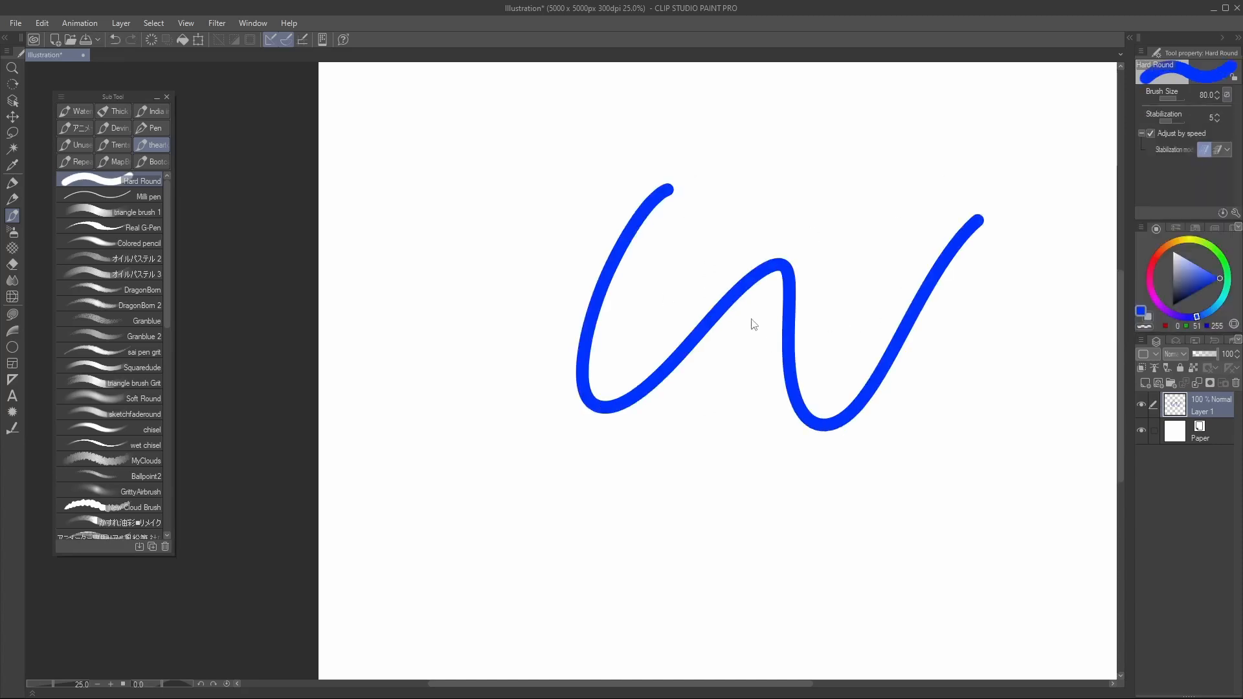
key(ctrl+z)
drag(544, 238, 897, 260)
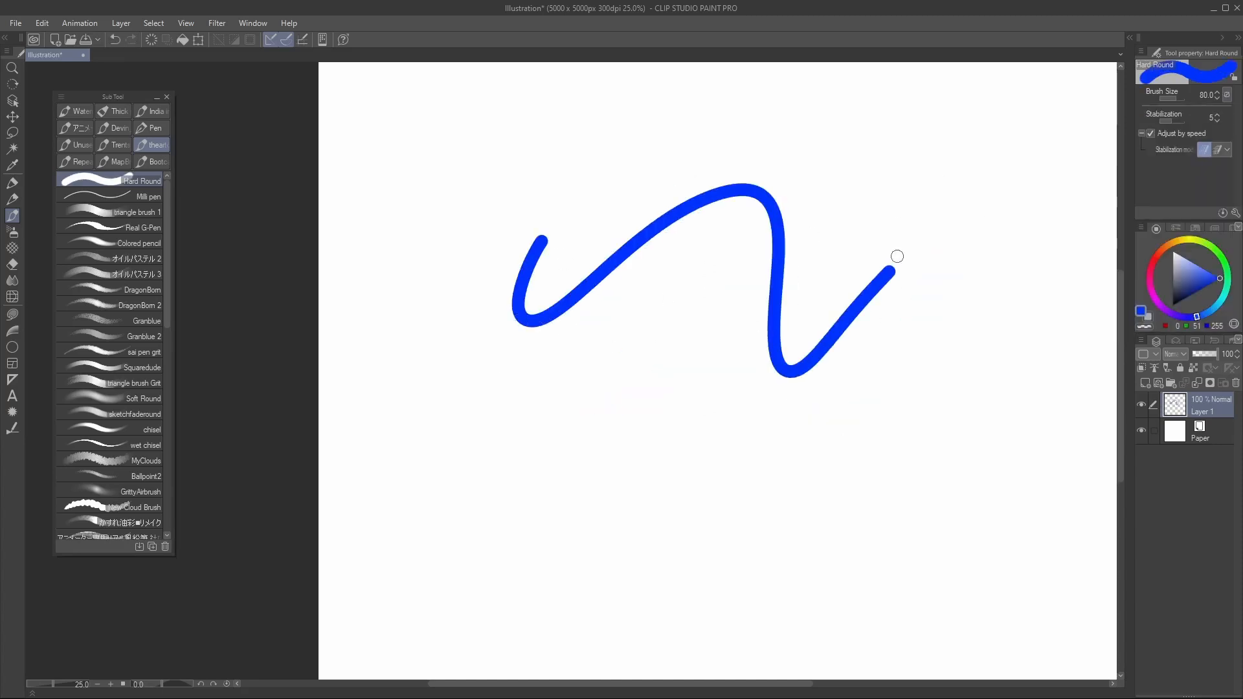
key(ctrl+z)
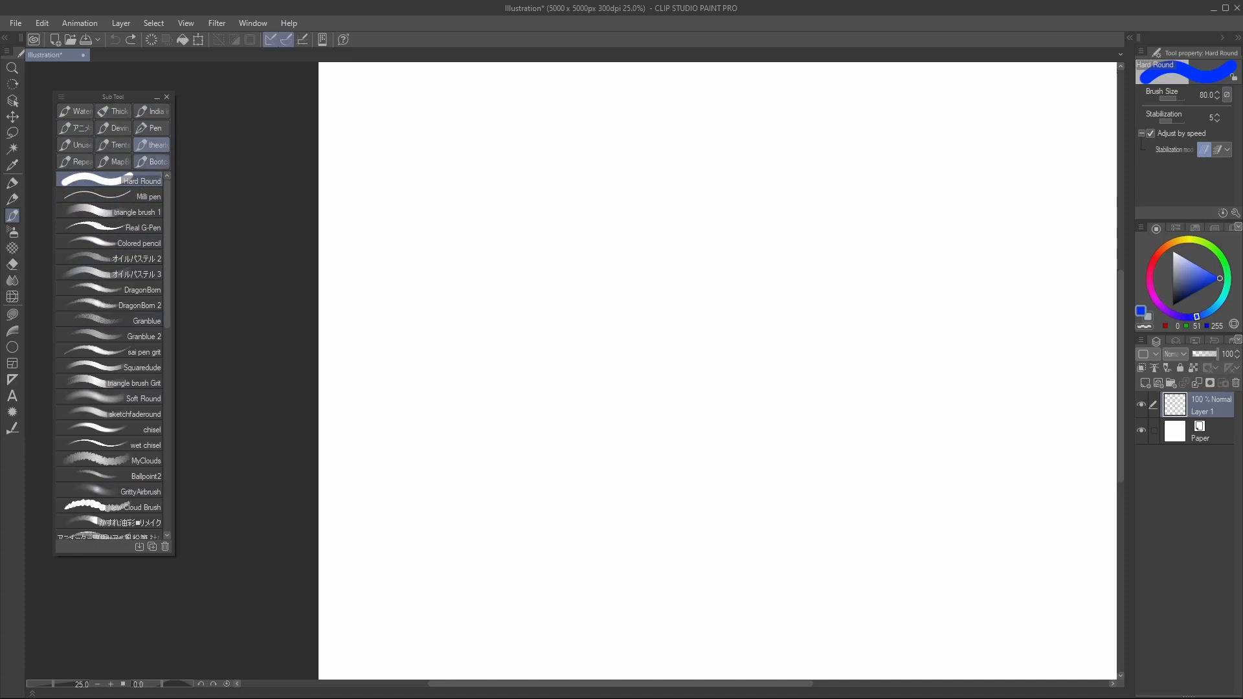
click(14, 197)
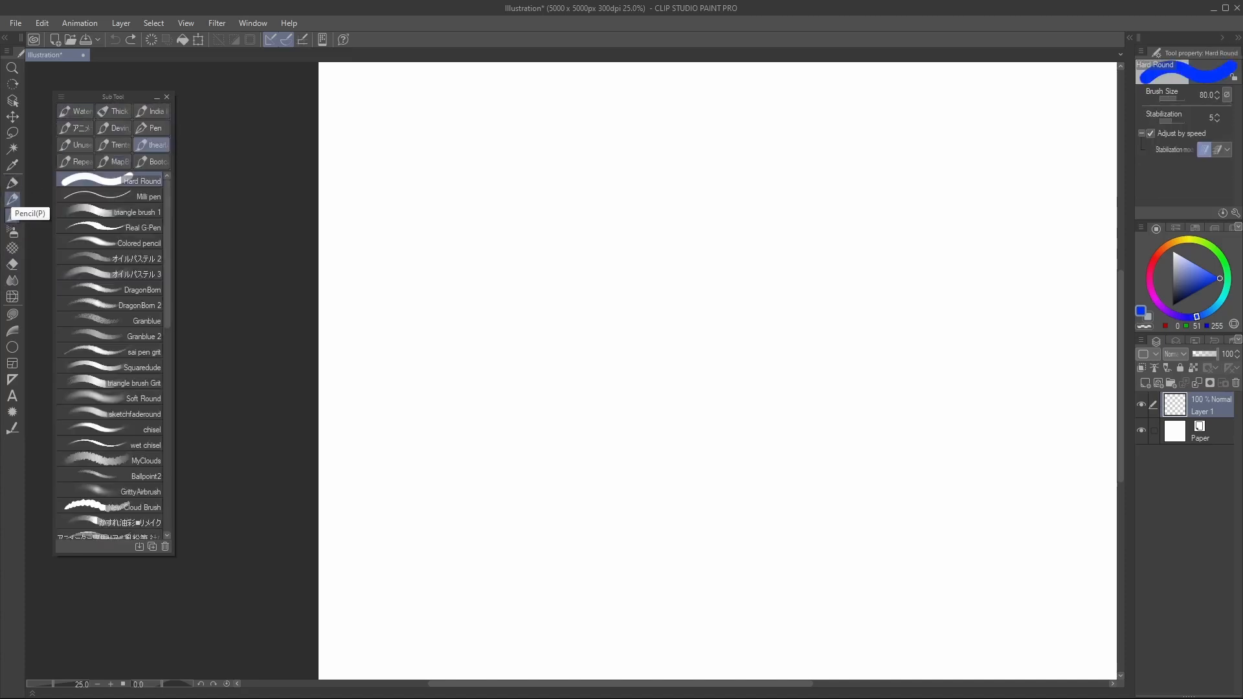
click(13, 185)
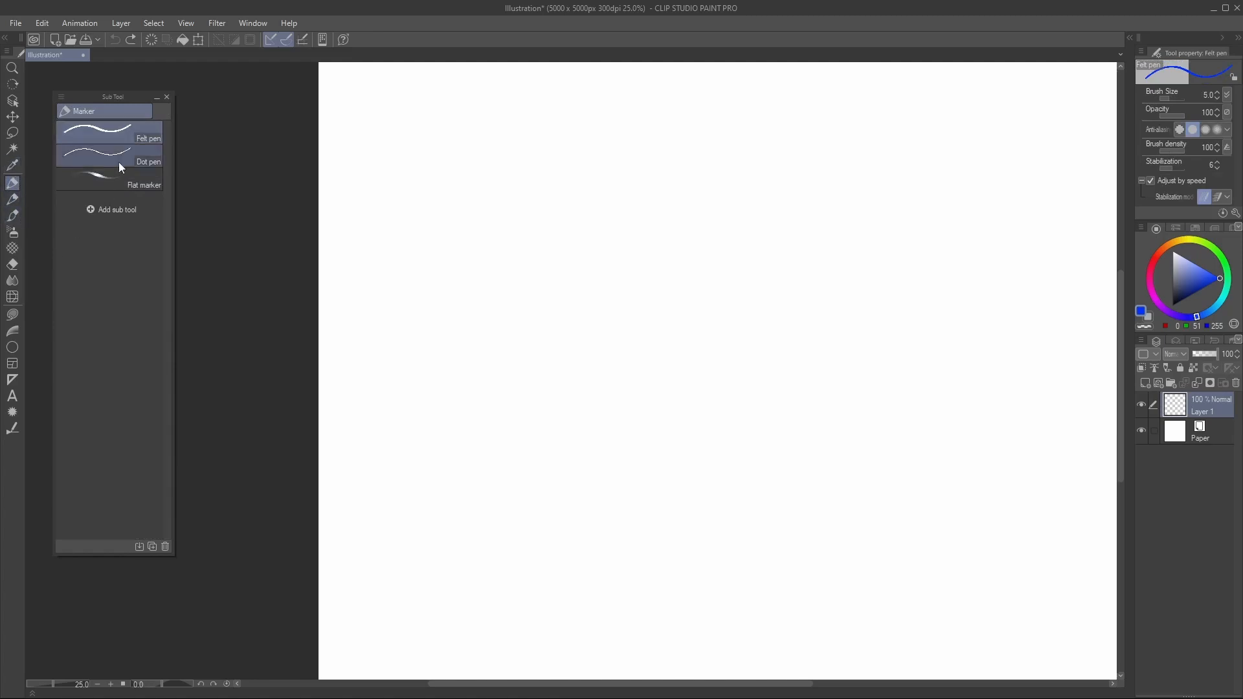
click(16, 219)
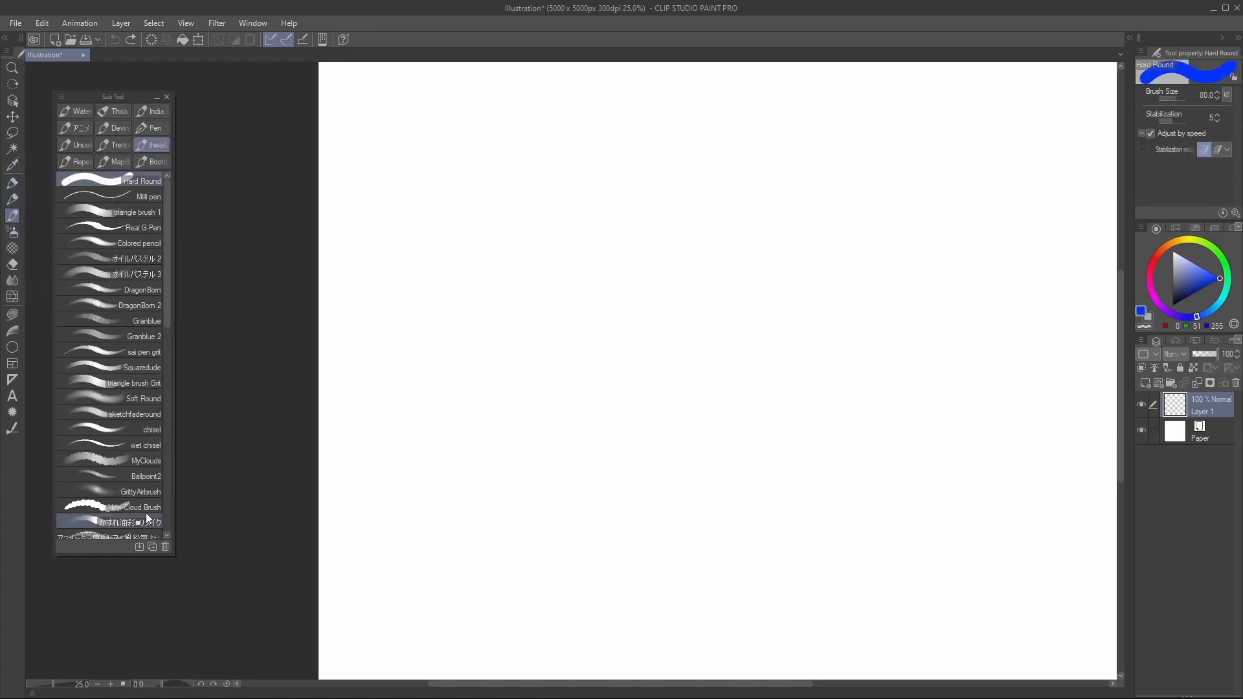
Duplicate the Hard Round brush as Hard Round 3 and test the copy with one stroke that is undone
click(153, 547)
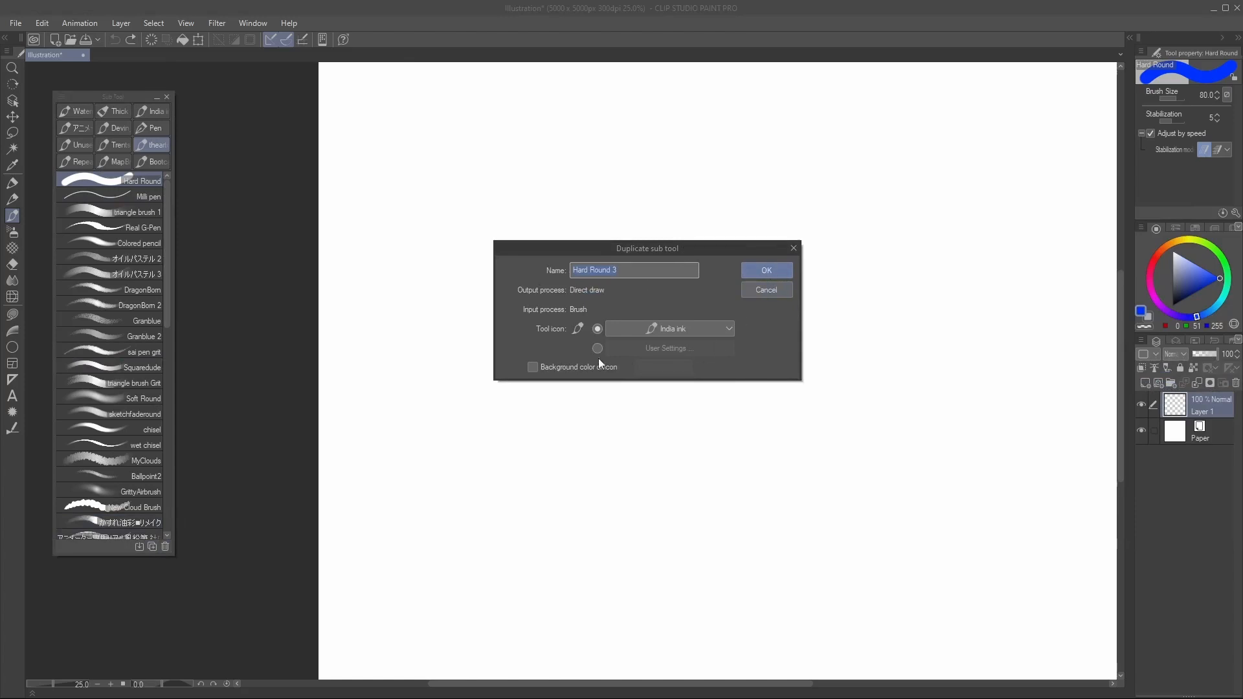
click(771, 267)
scroll(162, 394, down, 1)
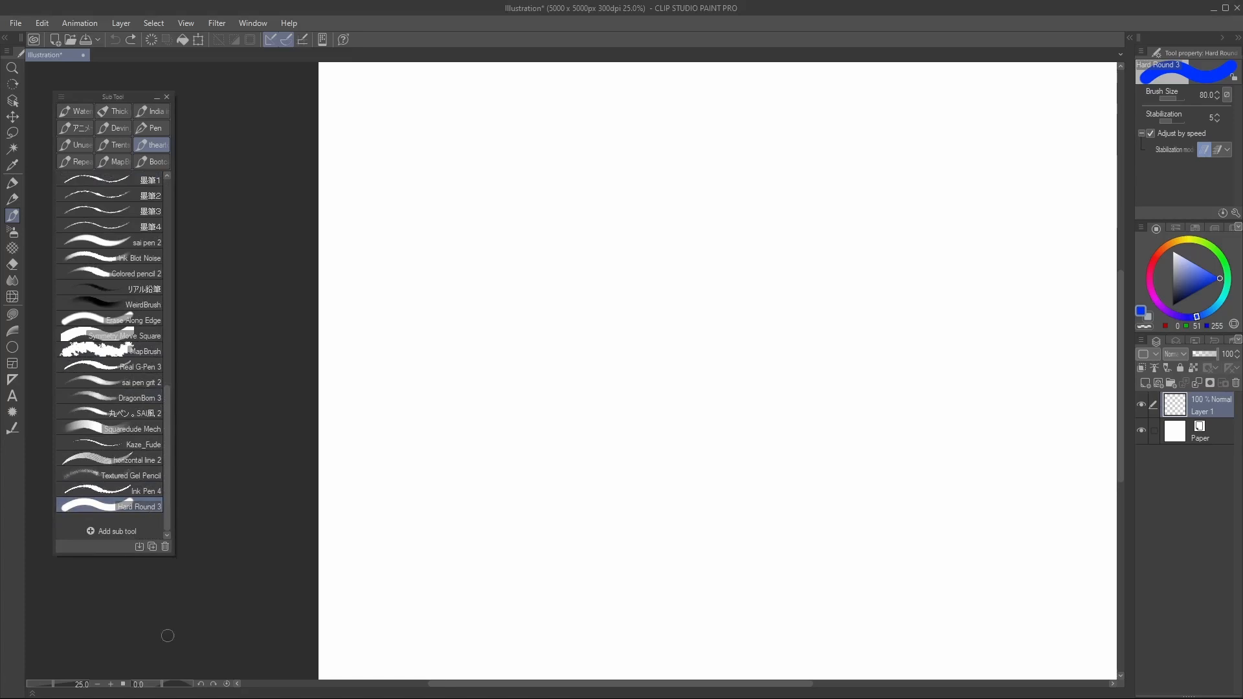
mouse_move(617, 177)
mouse_down()
mouse_move(540, 299)
mouse_move(931, 374)
mouse_move(1028, 322)
mouse_up()
key(ctrl+z)
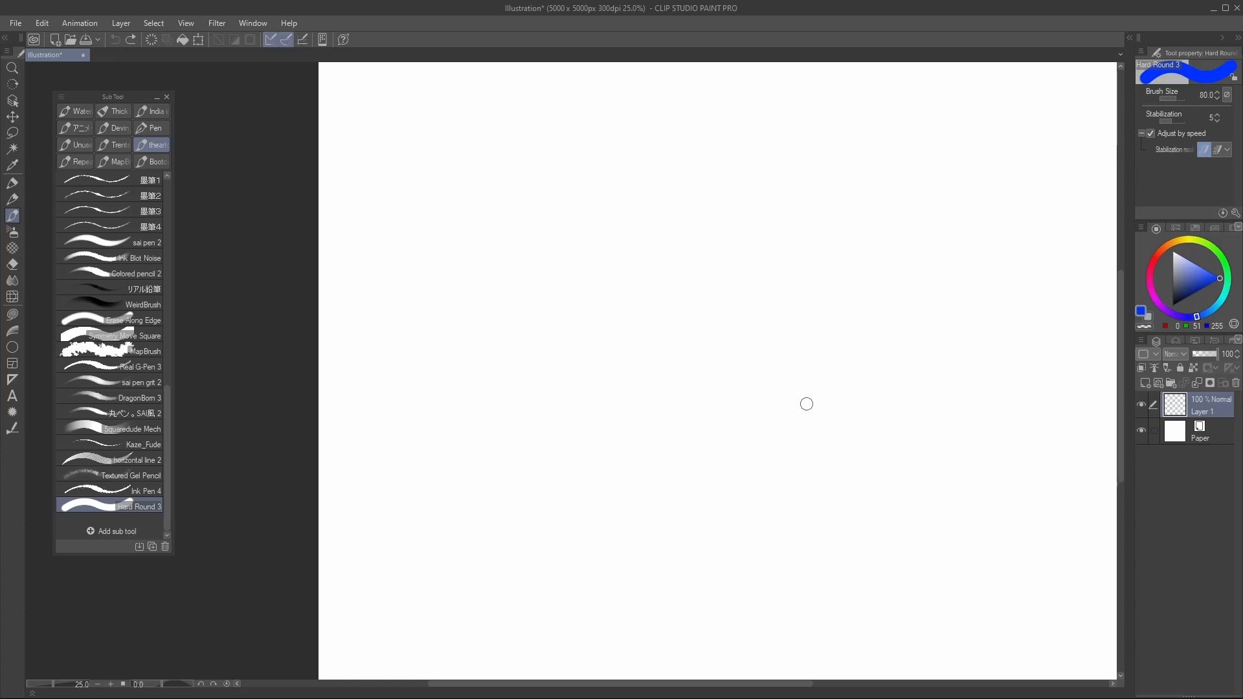
Open the detailed settings of Hard Round 3 beside the brush list and make pen pressure affect its brush size
click(1235, 214)
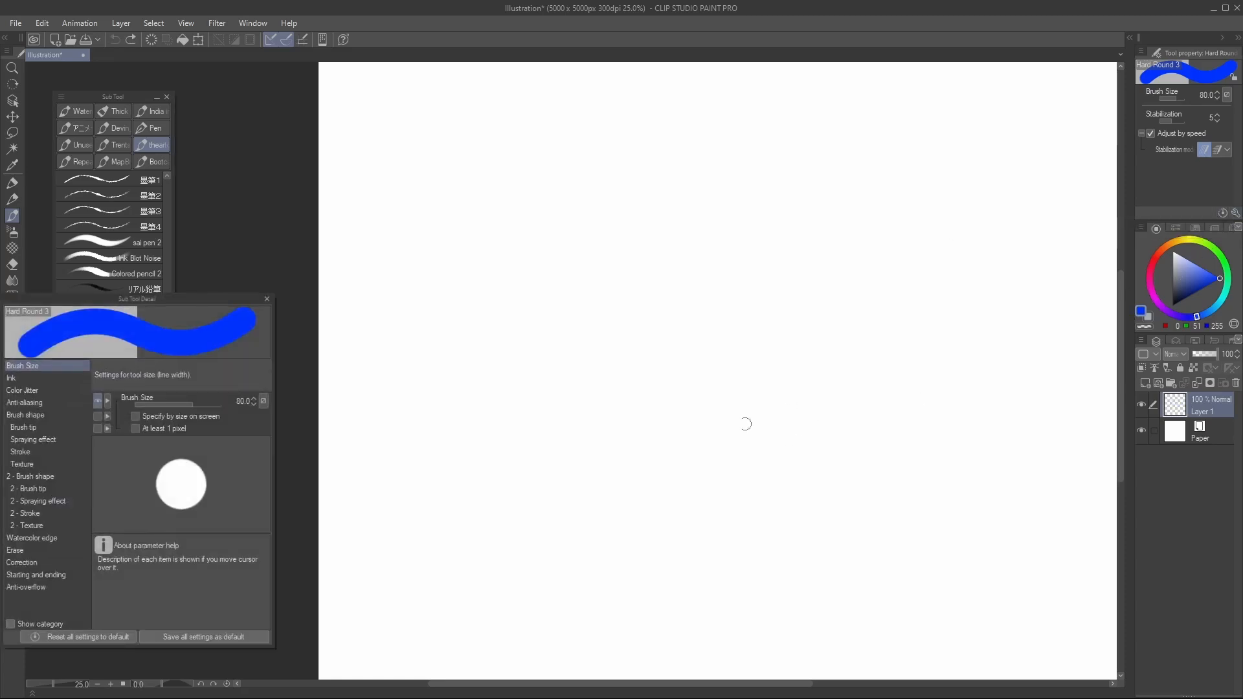
drag(229, 298, 590, 147)
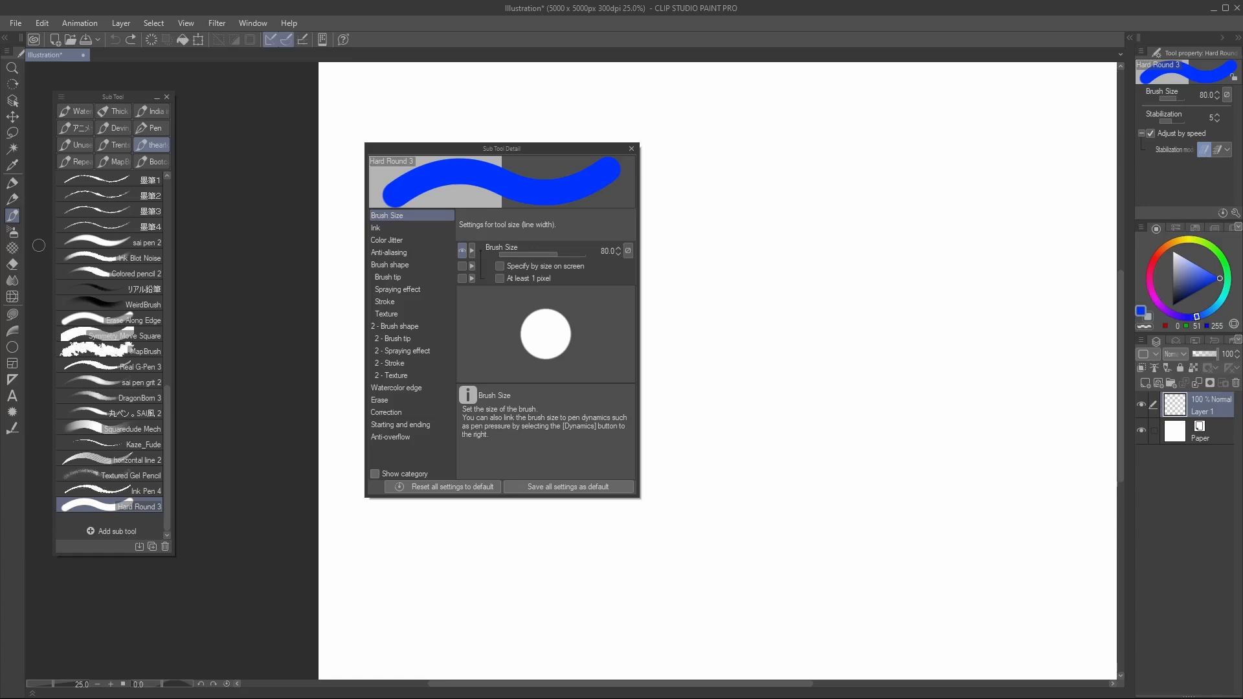
drag(589, 153, 553, 132)
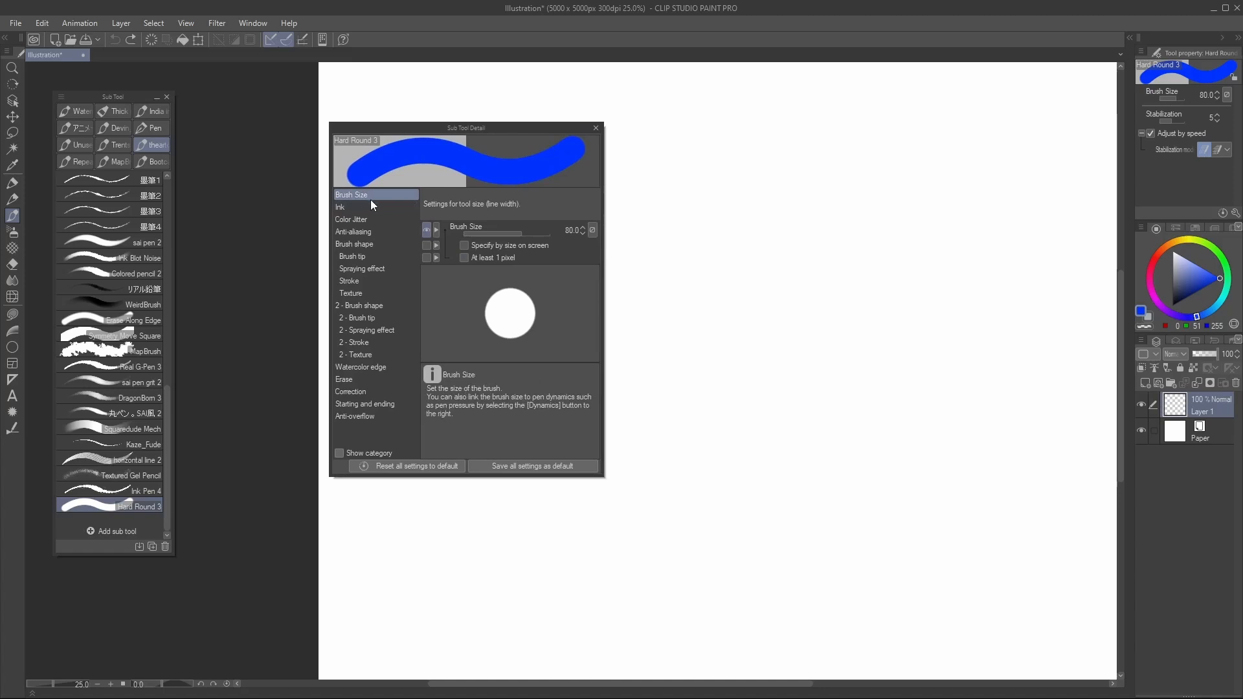
click(592, 231)
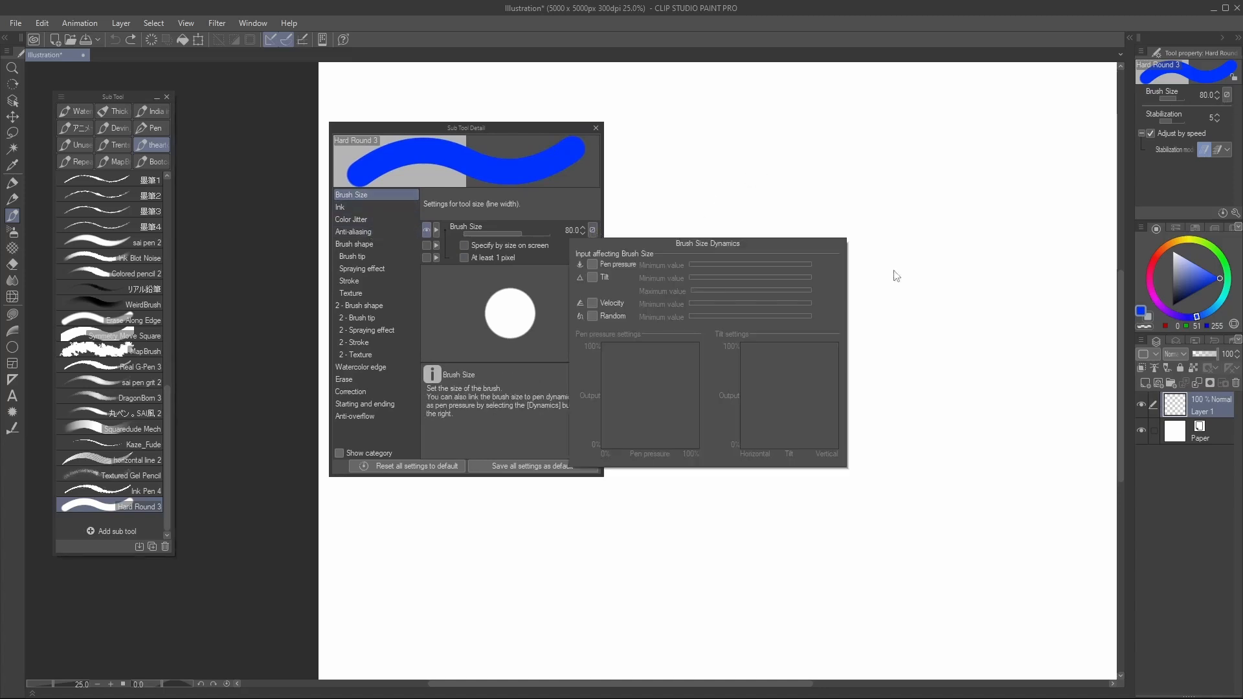
click(593, 266)
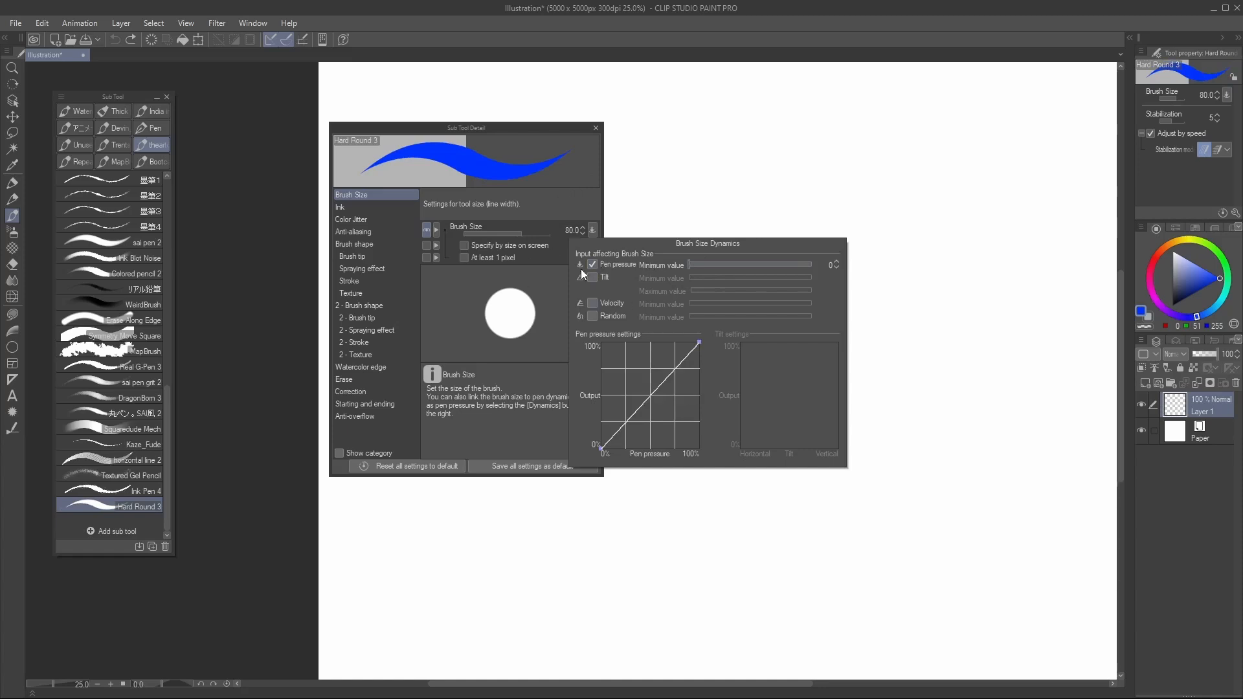
click(719, 215)
Raise the brush size to 170 and test the pressure-sensitive line width with looping strokes, undoing them
mouse_move(713, 107)
mouse_down()
mouse_move(666, 333)
mouse_move(824, 294)
mouse_move(903, 241)
mouse_move(949, 355)
mouse_up()
key(ctrl+z)
key(])
key(])
key(])
key(])
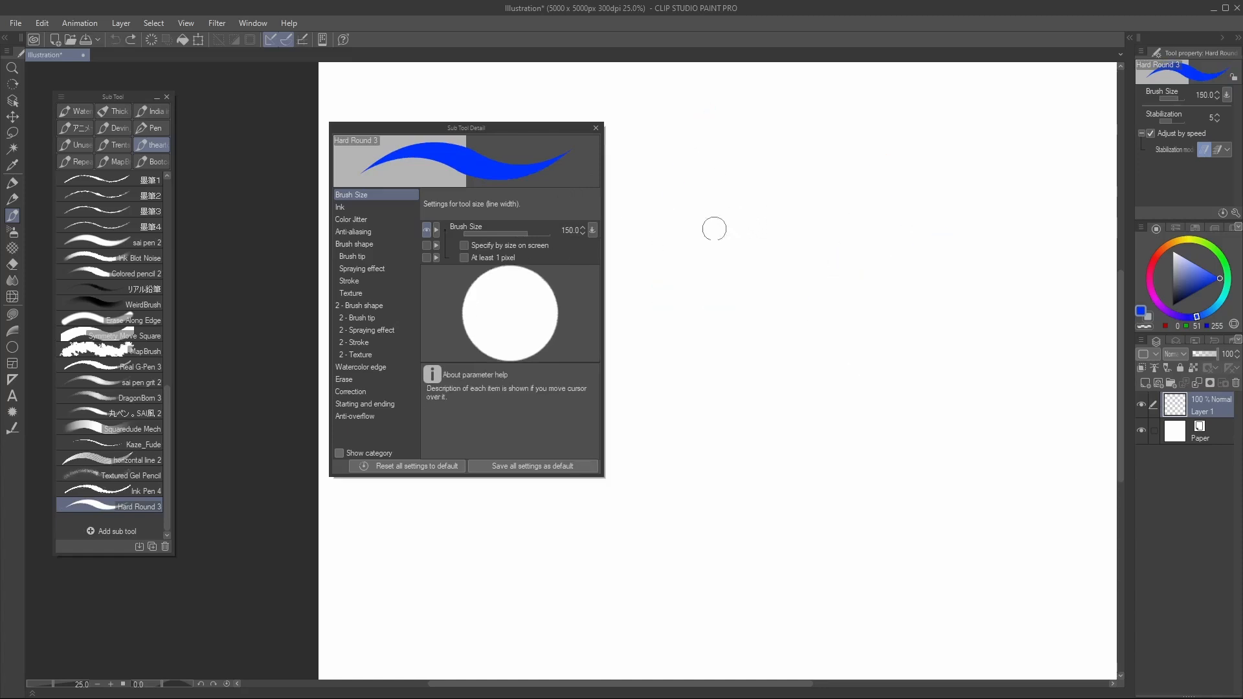
mouse_move(683, 153)
mouse_down()
mouse_move(821, 192)
mouse_move(802, 388)
mouse_move(912, 244)
mouse_move(939, 369)
mouse_move(983, 226)
mouse_move(669, 455)
mouse_move(867, 259)
mouse_up()
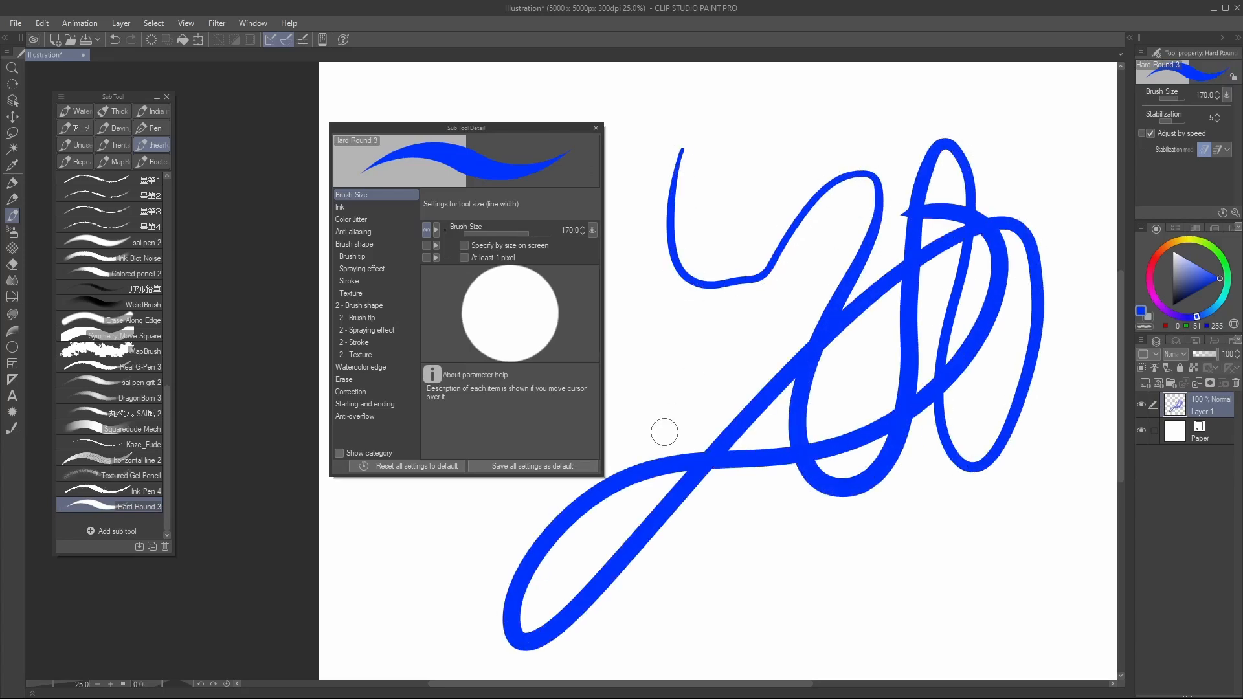
key(ctrl+z)
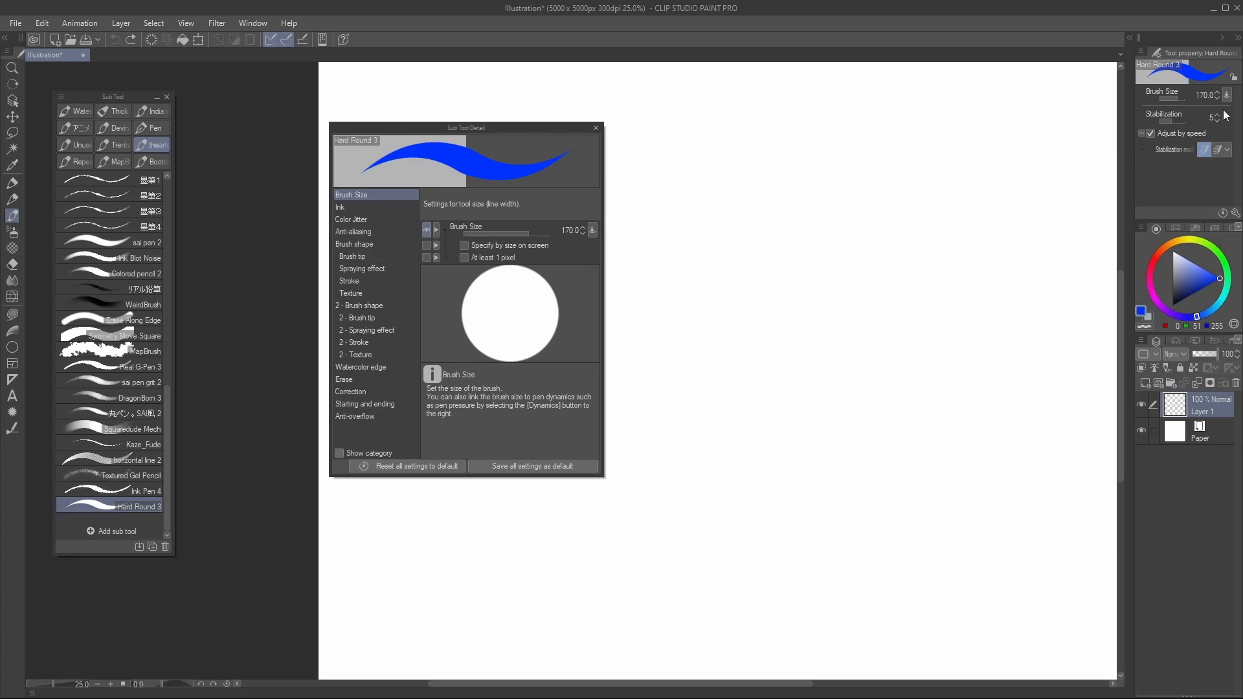
Hide and re-show the Brush Size property, and make tilt instead of pen pressure affect the brush size
click(426, 230)
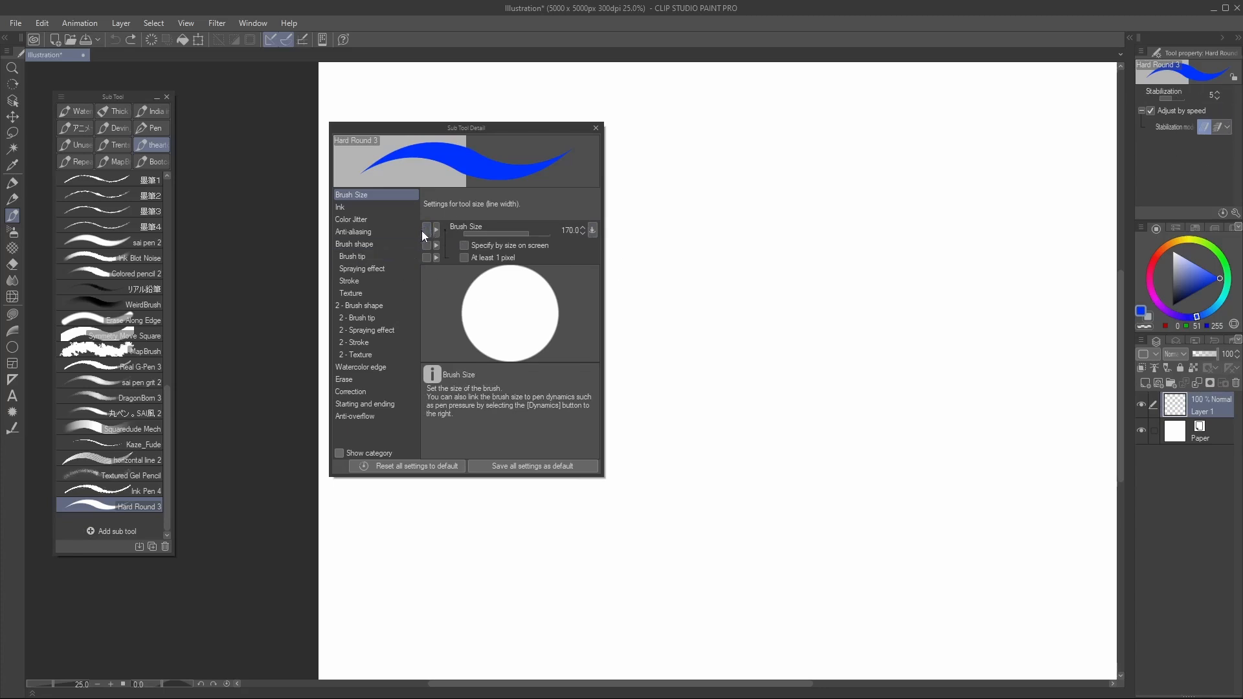
click(425, 229)
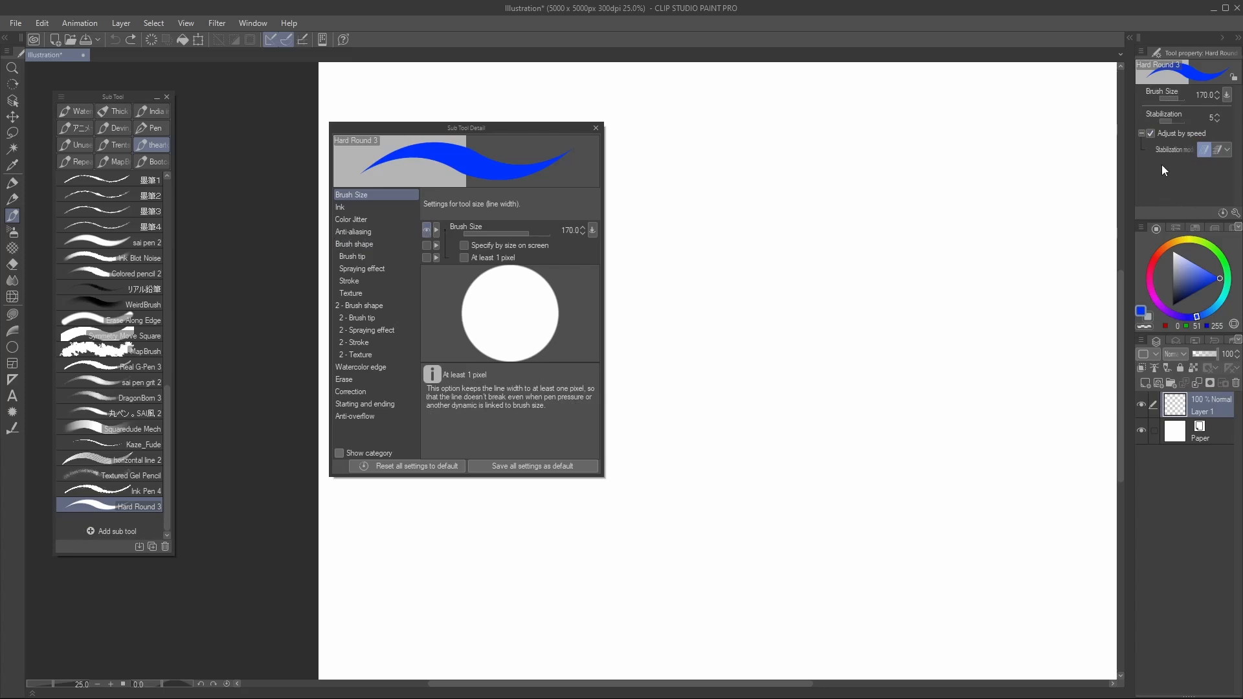
click(592, 231)
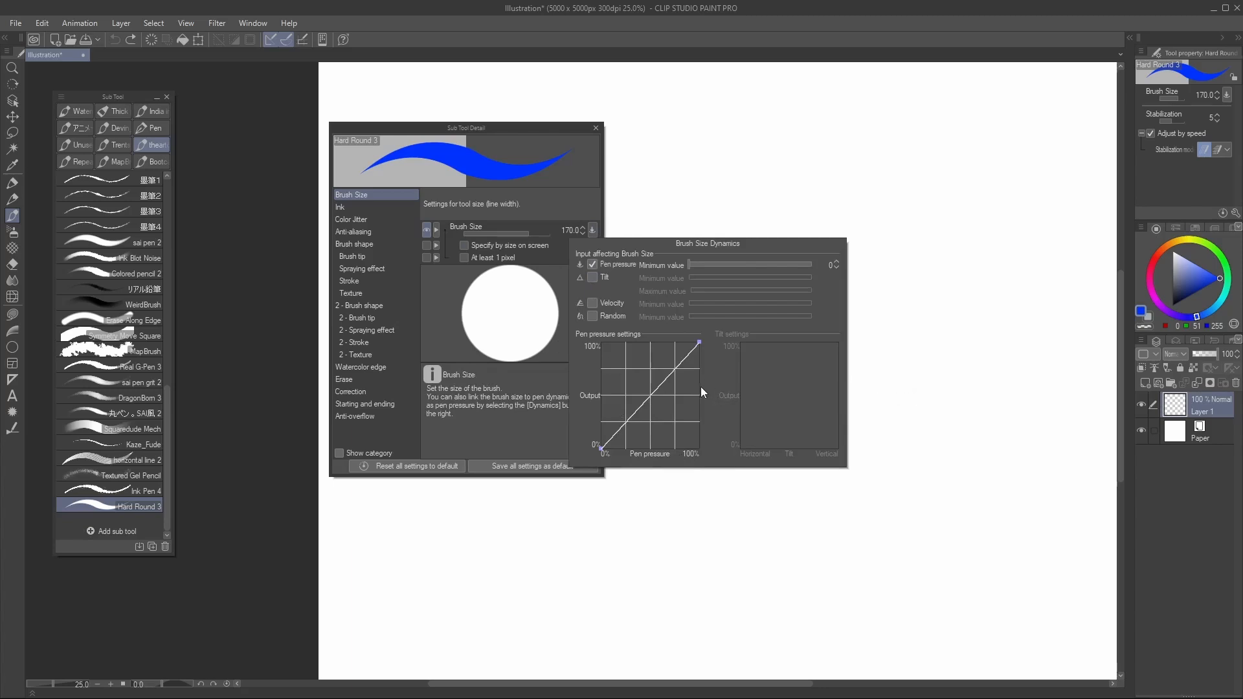
click(593, 277)
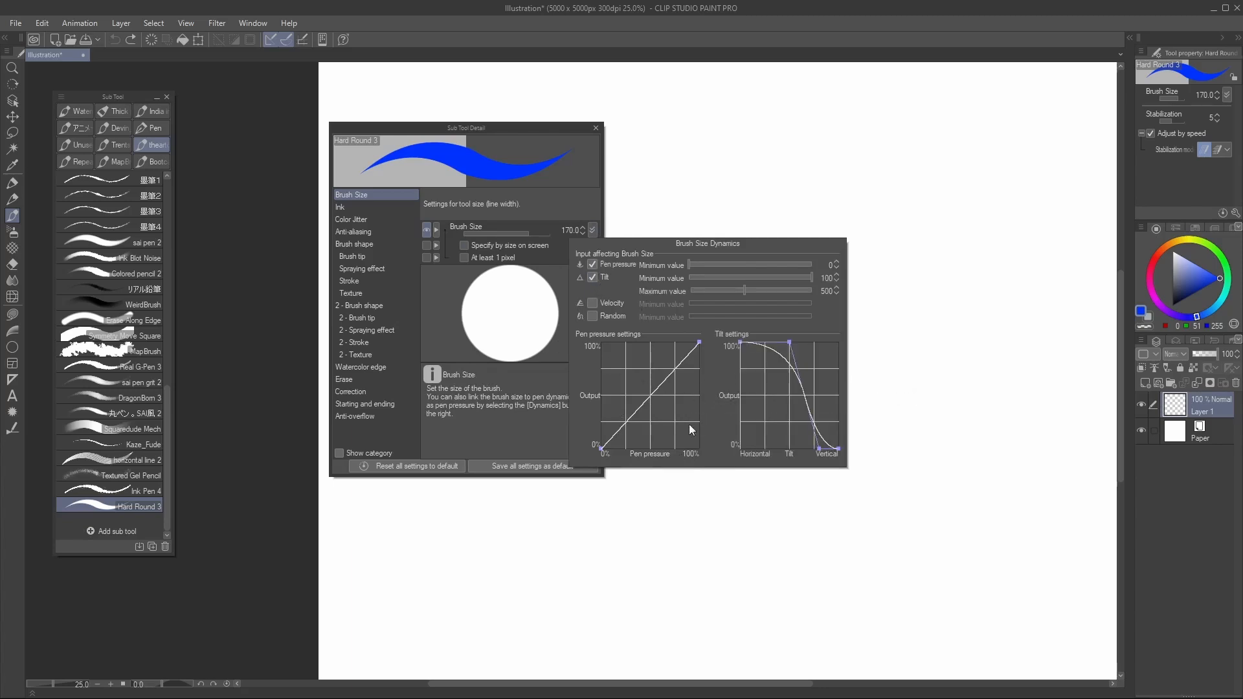
click(619, 262)
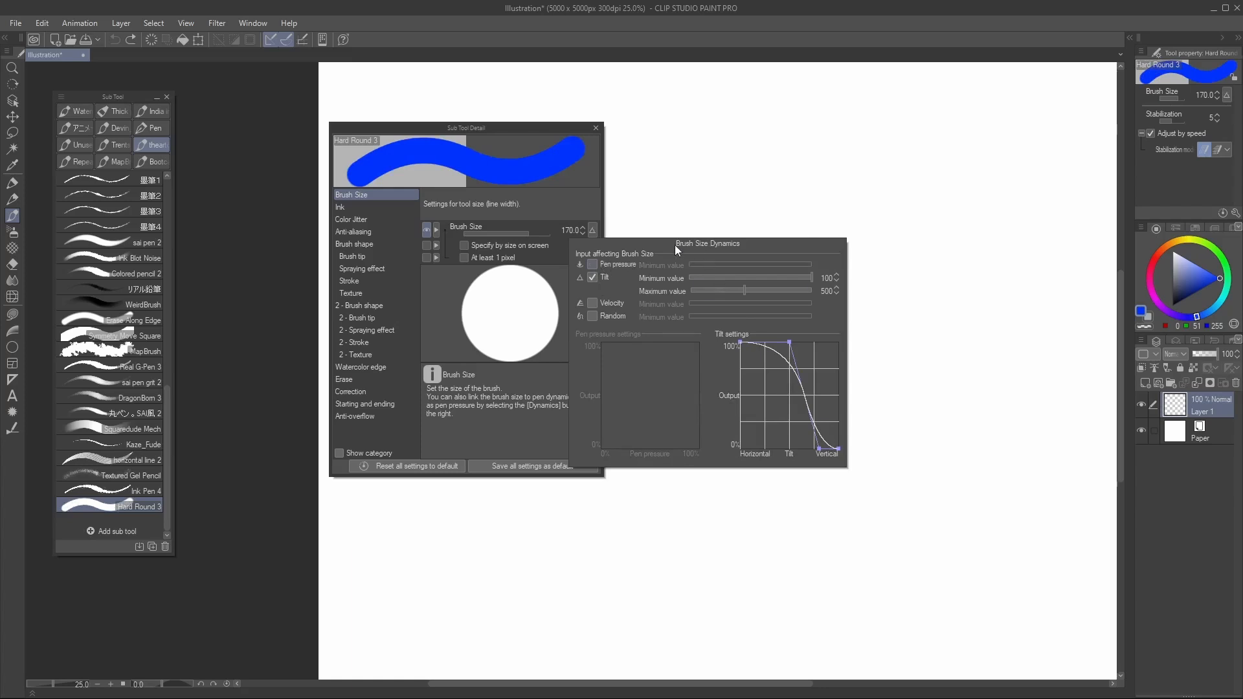
Reduce the brush size to 80 and test the tilt-controlled line width with several strokes, undoing each one
mouse_move(830, 189)
mouse_down()
mouse_move(971, 246)
mouse_move(1016, 388)
mouse_move(705, 588)
mouse_move(764, 213)
mouse_move(688, 526)
mouse_move(971, 255)
mouse_up()
key(ctrl+z)
key(bracketleft)
key(bracketleft)
key(bracketleft)
key(bracketleft)
key(ctrl+z)
key(ctrl+z)
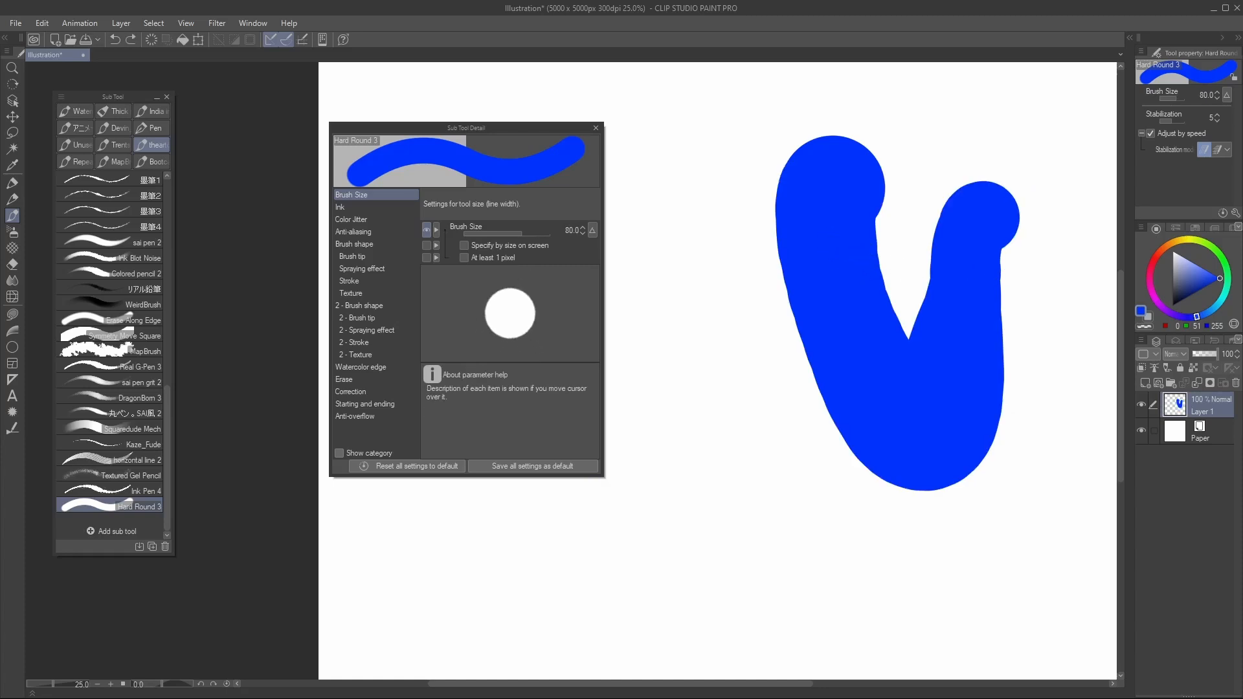
mouse_move(851, 206)
mouse_down()
mouse_move(819, 269)
mouse_move(923, 298)
mouse_move(1010, 256)
mouse_move(814, 424)
mouse_move(820, 382)
mouse_up()
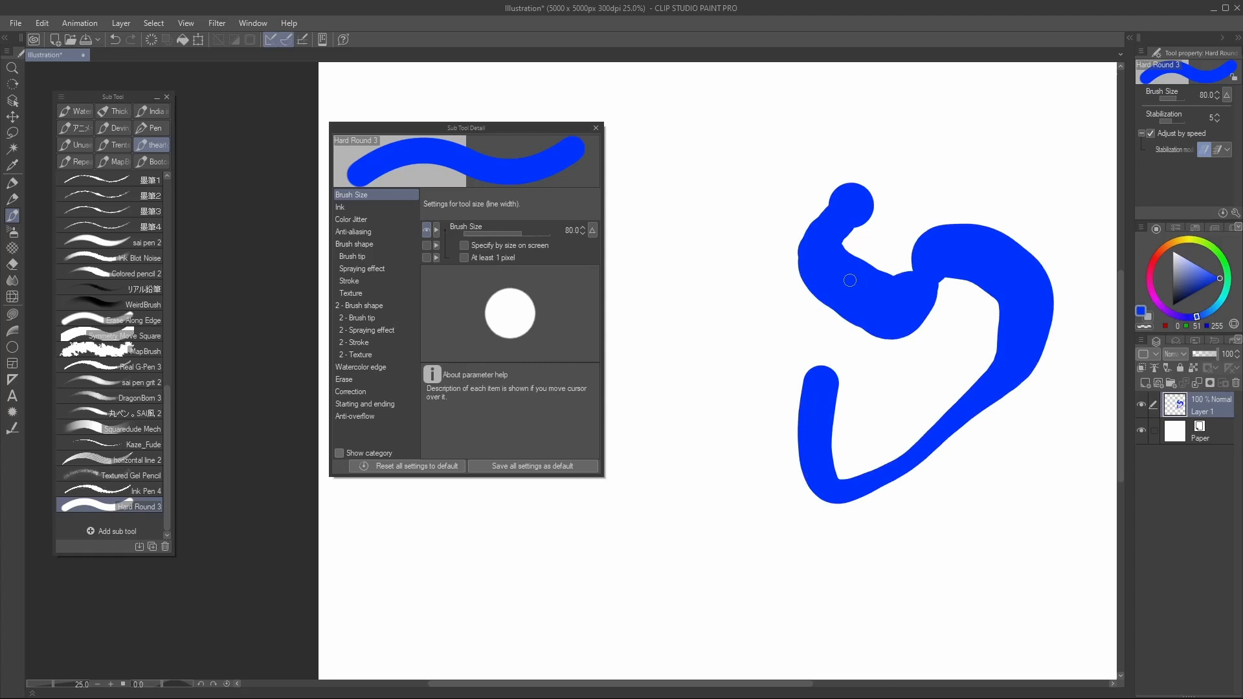
key(ctrl+z)
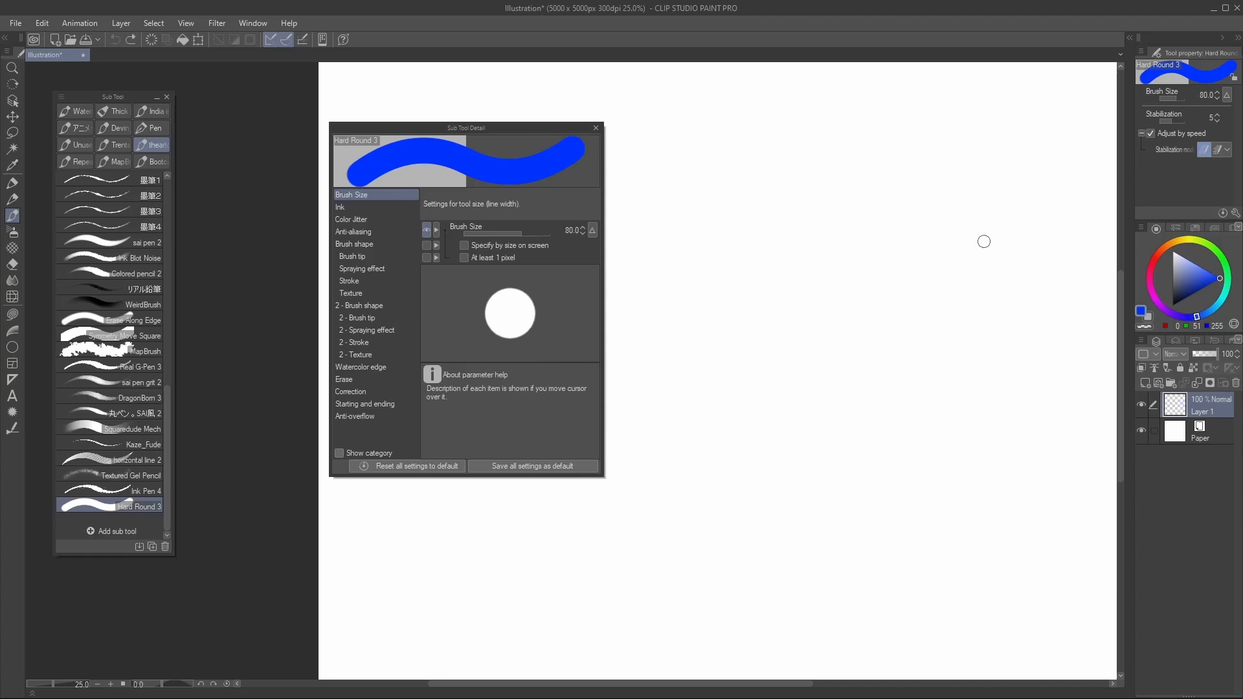
mouse_move(840, 217)
mouse_down()
mouse_move(813, 382)
mouse_move(906, 182)
mouse_move(1009, 350)
mouse_move(716, 583)
mouse_move(764, 226)
mouse_move(777, 447)
mouse_move(813, 214)
mouse_move(854, 196)
mouse_move(874, 284)
mouse_move(872, 435)
mouse_move(909, 449)
mouse_move(961, 129)
mouse_move(802, 531)
mouse_move(809, 195)
mouse_move(817, 262)
mouse_move(845, 257)
mouse_move(840, 280)
mouse_up()
key(ctrl+z)
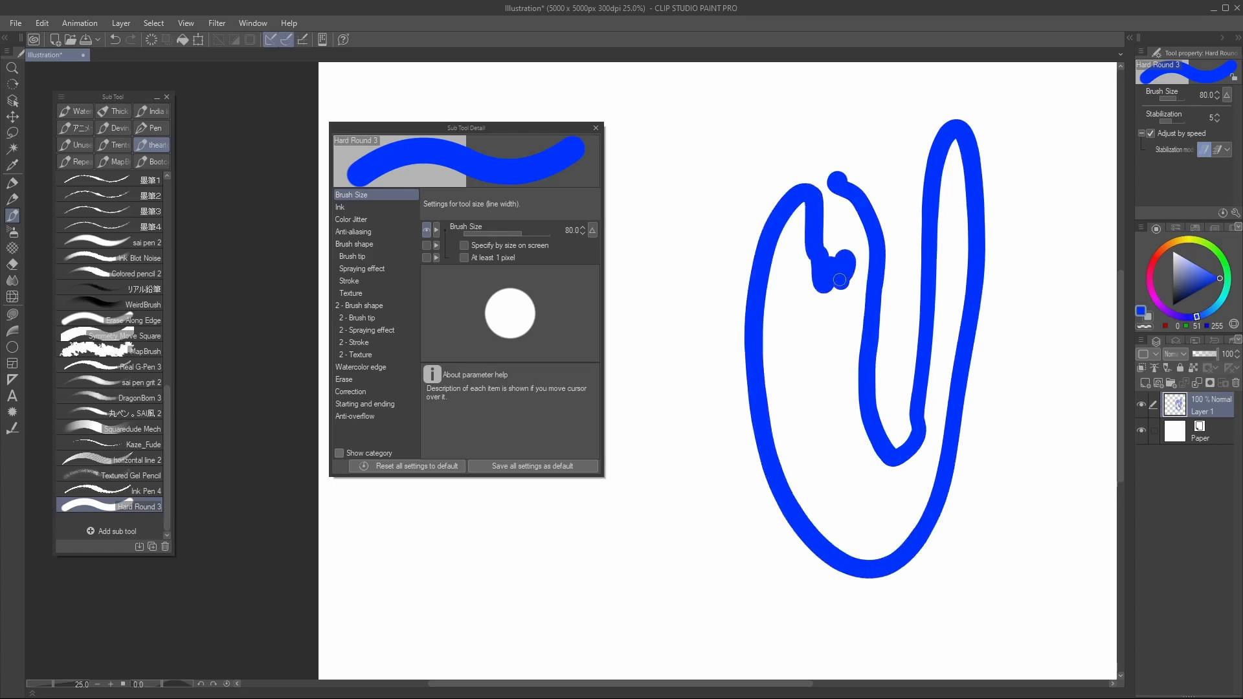
key(ctrl+z)
Reduce the brush size to 50 and draw two more tilt test strokes, undoing both
key(bracketleft)
key(bracketleft)
key(bracketleft)
mouse_move(796, 155)
mouse_down()
mouse_move(790, 195)
mouse_move(843, 386)
mouse_up()
key(ctrl+z)
mouse_move(785, 236)
mouse_down()
mouse_move(817, 291)
mouse_move(908, 335)
mouse_move(973, 256)
mouse_move(1007, 360)
mouse_move(893, 479)
mouse_up()
key(ctrl+z)
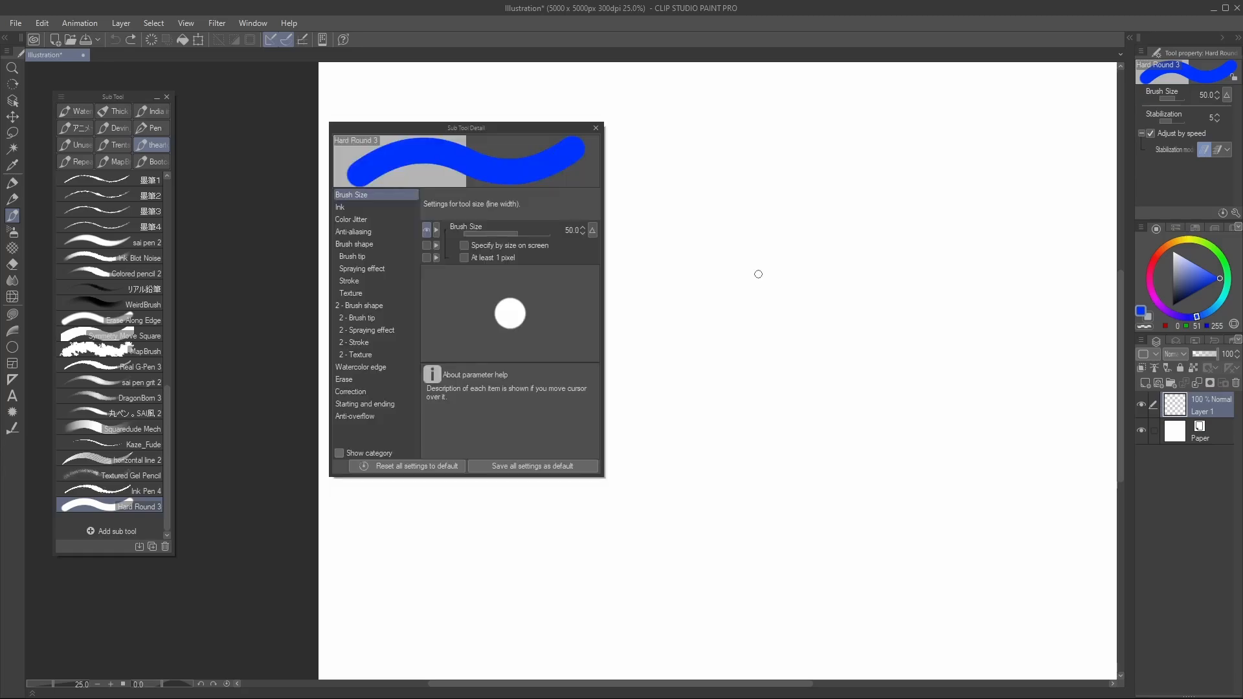
Turn pen pressure back on and tilt off in the brush size dynamics of Hard Round 3
click(592, 230)
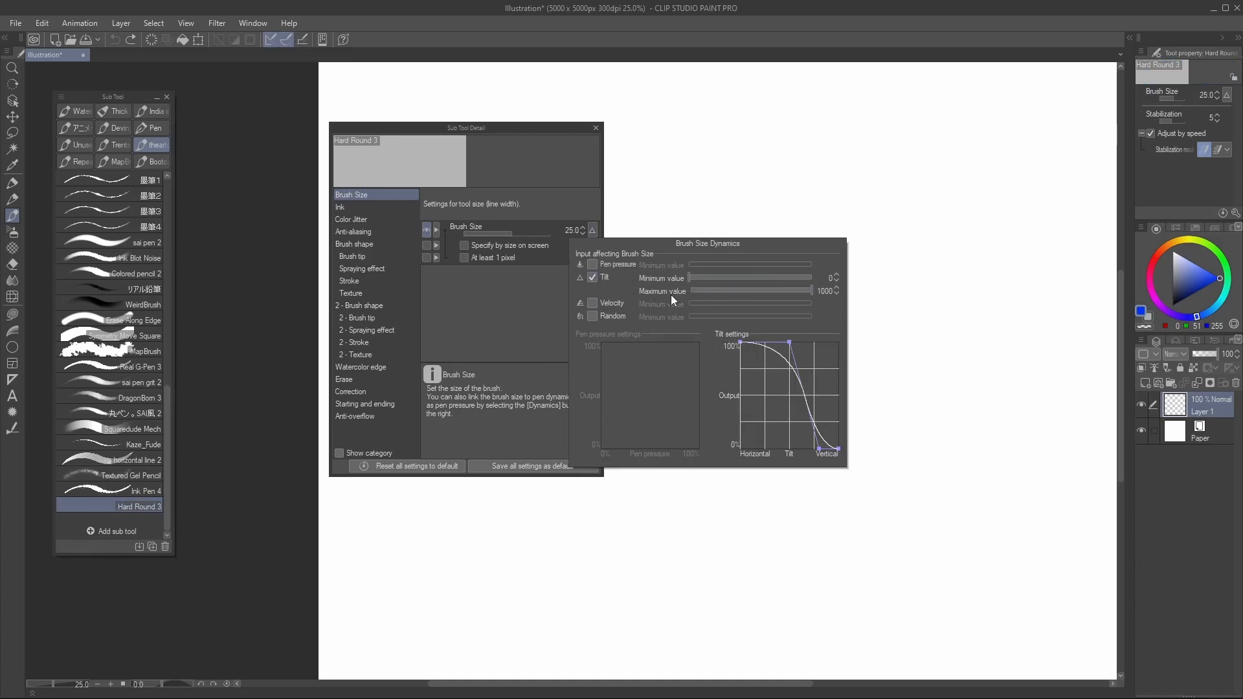
click(601, 264)
click(591, 278)
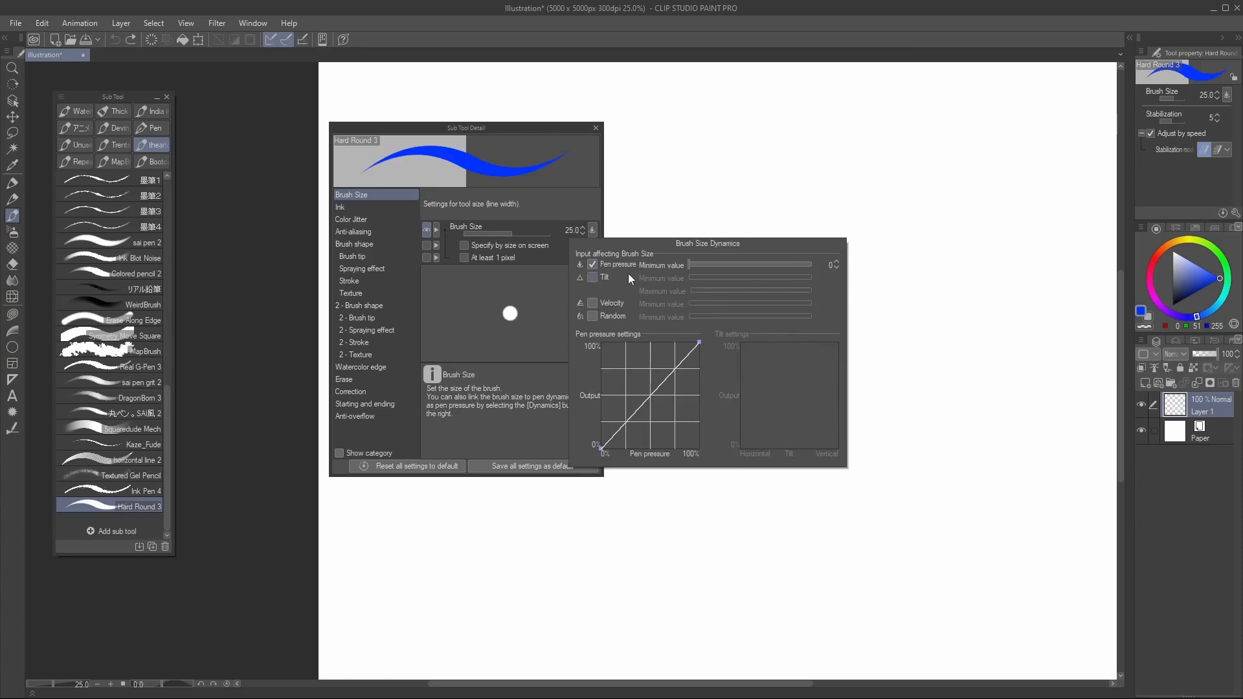
Keep the pen pressure minimum value for the brush size at 0 and draw a test stroke, undoing it
click(693, 266)
mouse_move(701, 267)
mouse_down()
mouse_move(738, 264)
mouse_move(662, 266)
mouse_up()
click(788, 157)
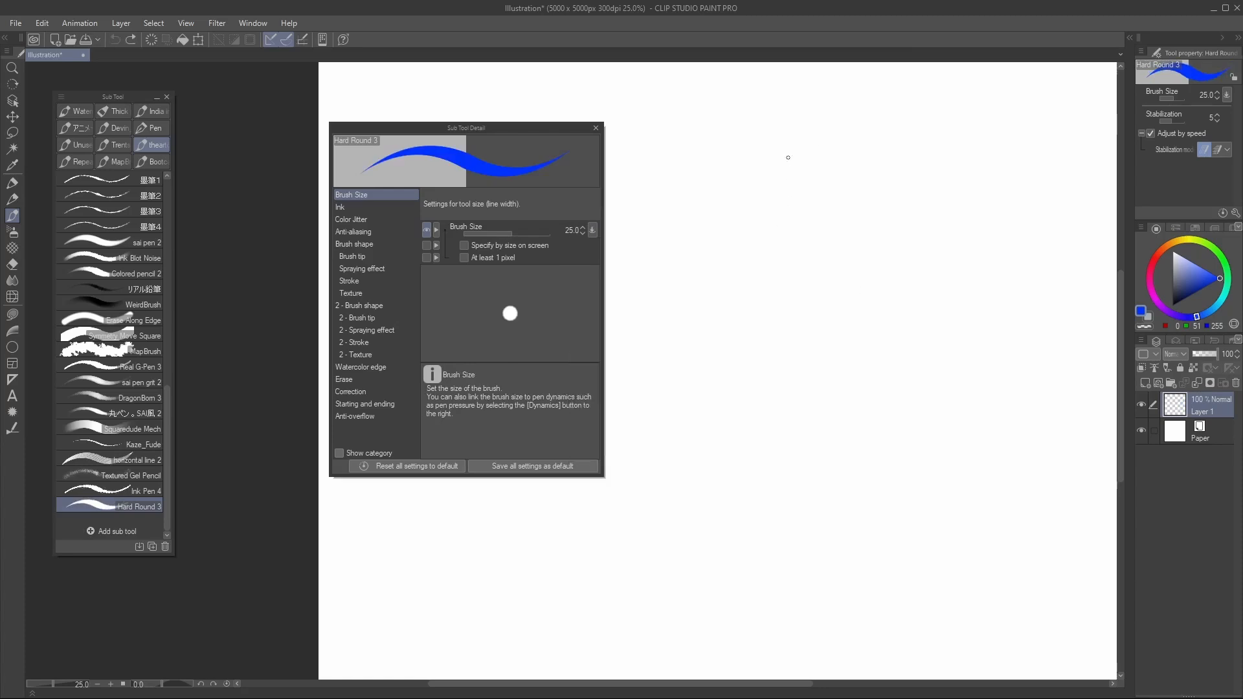
mouse_move(781, 497)
mouse_down()
mouse_move(803, 369)
mouse_move(857, 207)
mouse_move(892, 292)
mouse_up()
key(ctrl+z)
Raise the brush size to 120 and draw a long wavy pen pressure test stroke, undoing it
key(bracketright)
key(bracketright)
key(bracketright)
key(bracketright)
key(bracketright)
key(bracketright)
key(bracketright)
key(bracketright)
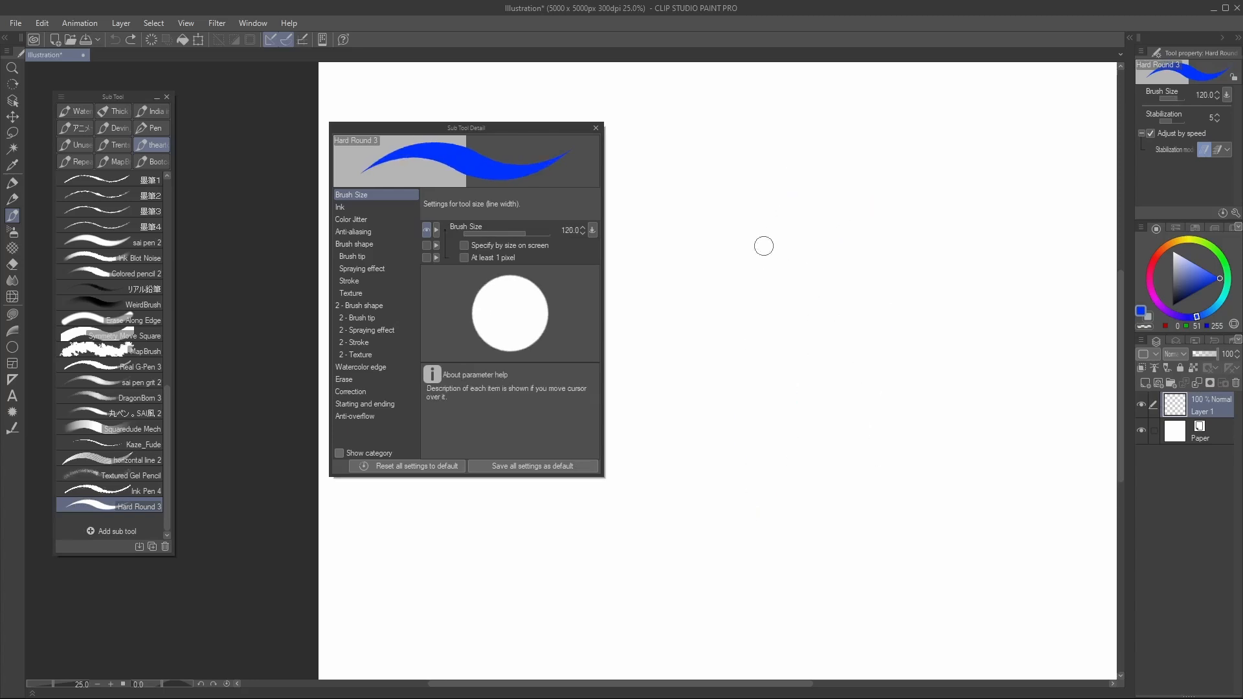
mouse_move(733, 237)
mouse_down()
mouse_move(741, 536)
mouse_move(792, 278)
mouse_move(893, 167)
mouse_move(910, 329)
mouse_move(893, 397)
mouse_move(917, 538)
mouse_move(951, 242)
mouse_move(1031, 407)
mouse_up()
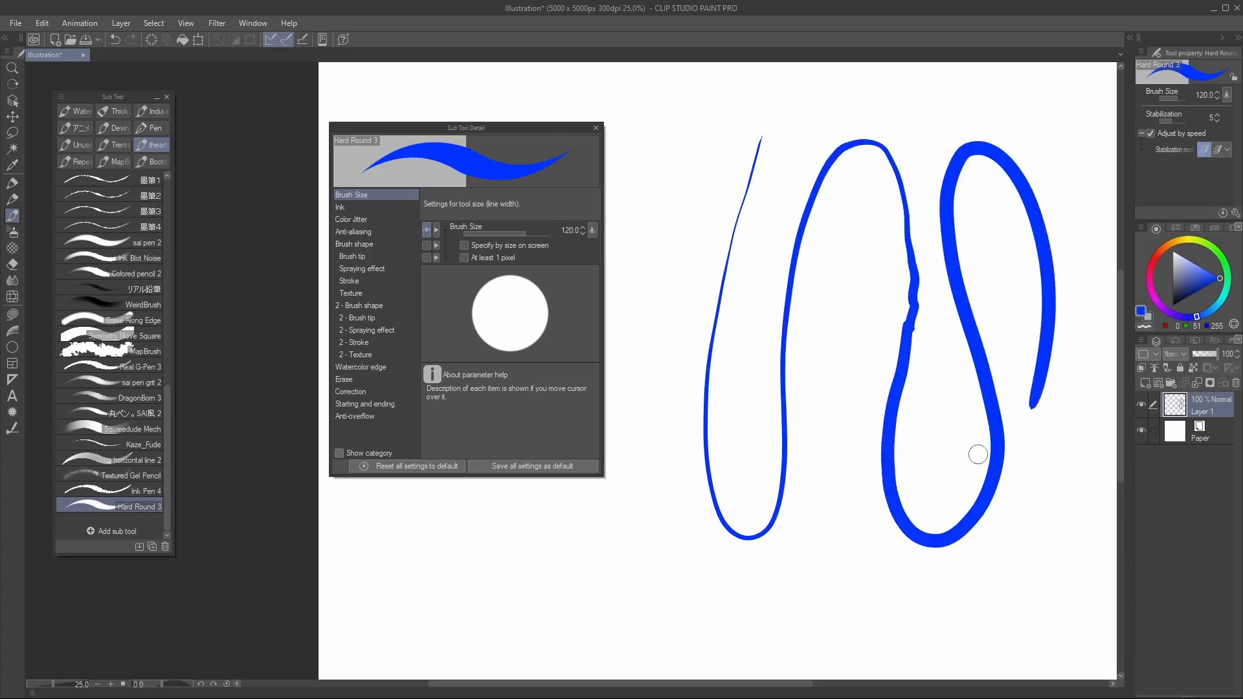
key(ctrl+z)
Set the pen pressure minimum value for the brush size to 52 and draw two test strokes, undoing both
click(591, 229)
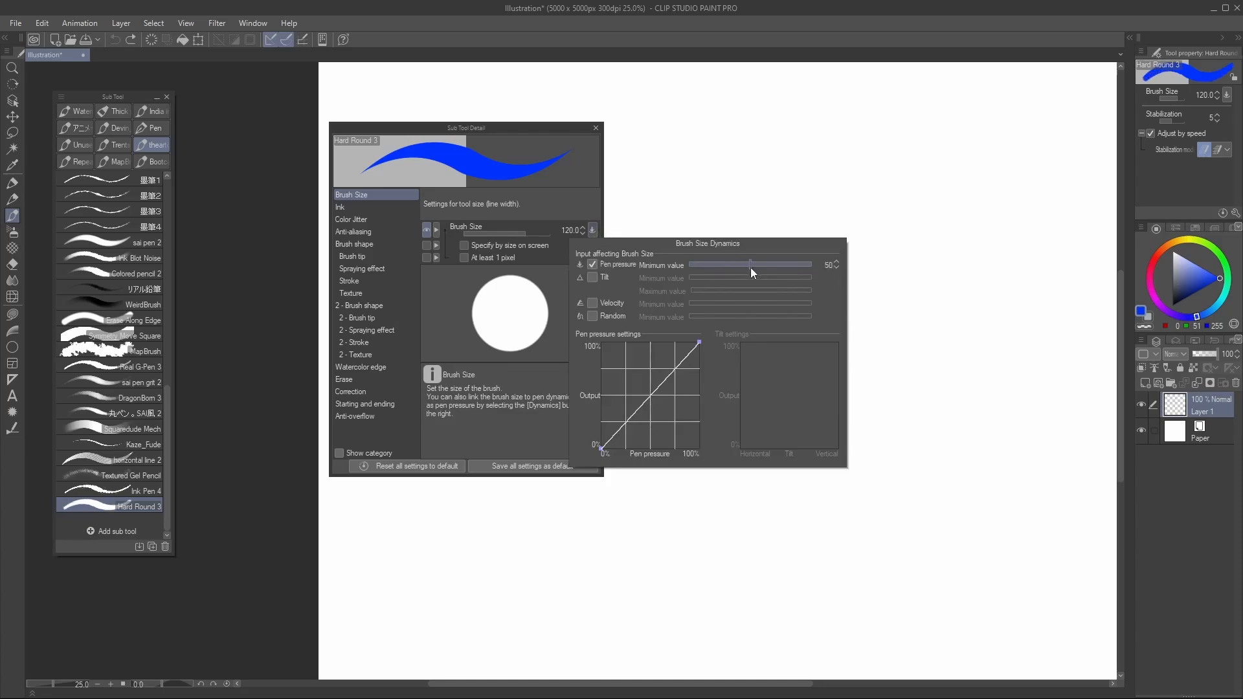
drag(750, 267, 753, 265)
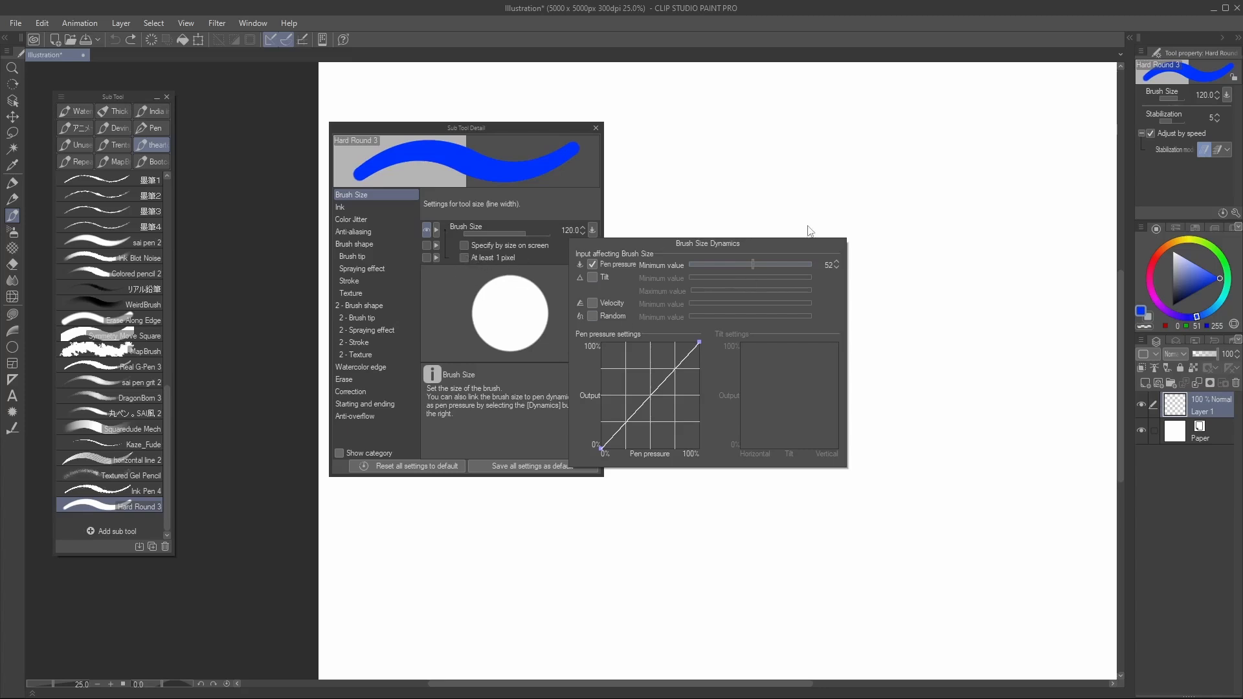
click(788, 169)
mouse_move(812, 116)
mouse_down()
mouse_move(735, 281)
mouse_move(783, 517)
mouse_move(821, 297)
mouse_move(899, 202)
mouse_move(893, 369)
mouse_move(943, 344)
mouse_move(1017, 184)
mouse_move(1013, 402)
mouse_move(925, 601)
mouse_move(1062, 350)
mouse_up()
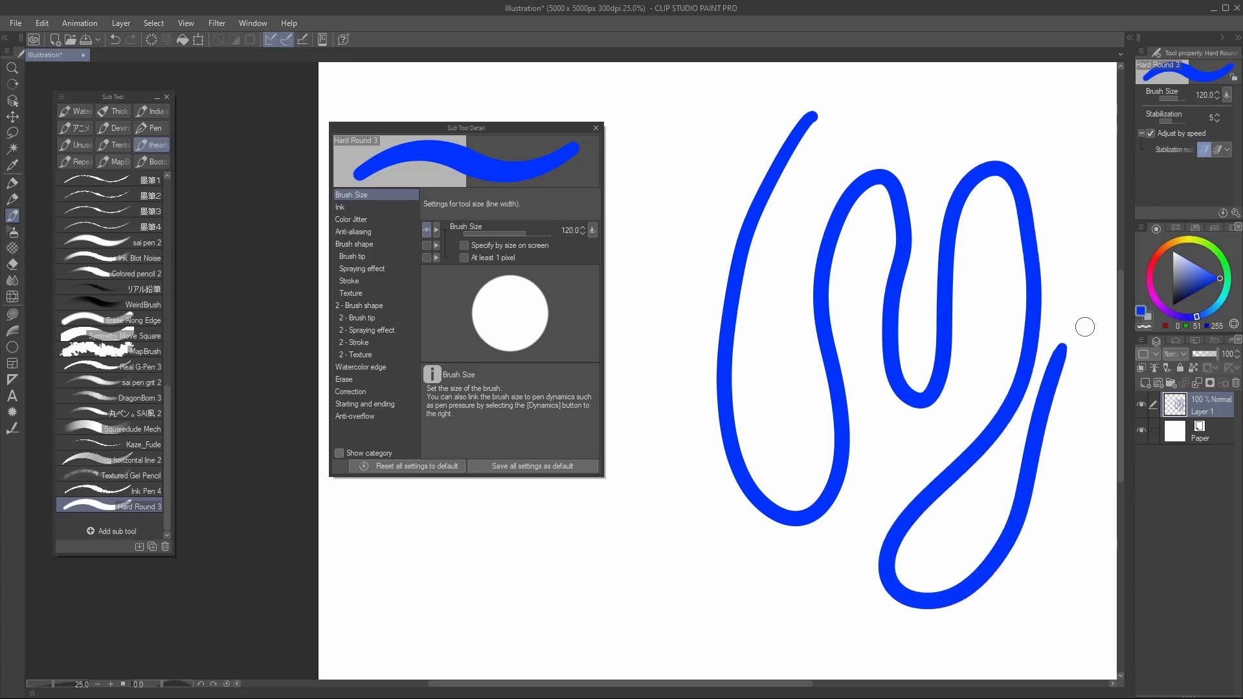
key(ctrl+z)
mouse_move(839, 103)
mouse_down()
mouse_move(874, 305)
mouse_move(1055, 361)
mouse_move(996, 420)
mouse_move(955, 312)
mouse_up()
key(ctrl+z)
Reset the pen pressure minimum value to 0, enable Velocity for the brush size, and draw fast looping test strokes
click(593, 232)
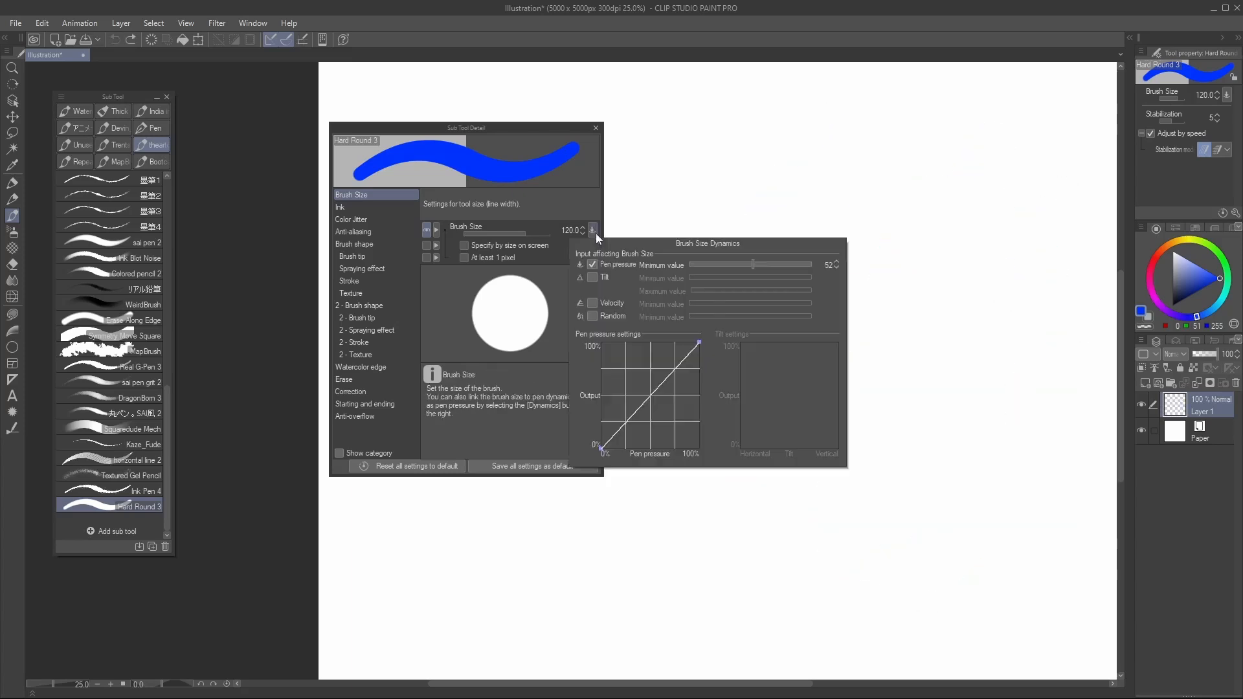
drag(741, 264, 680, 270)
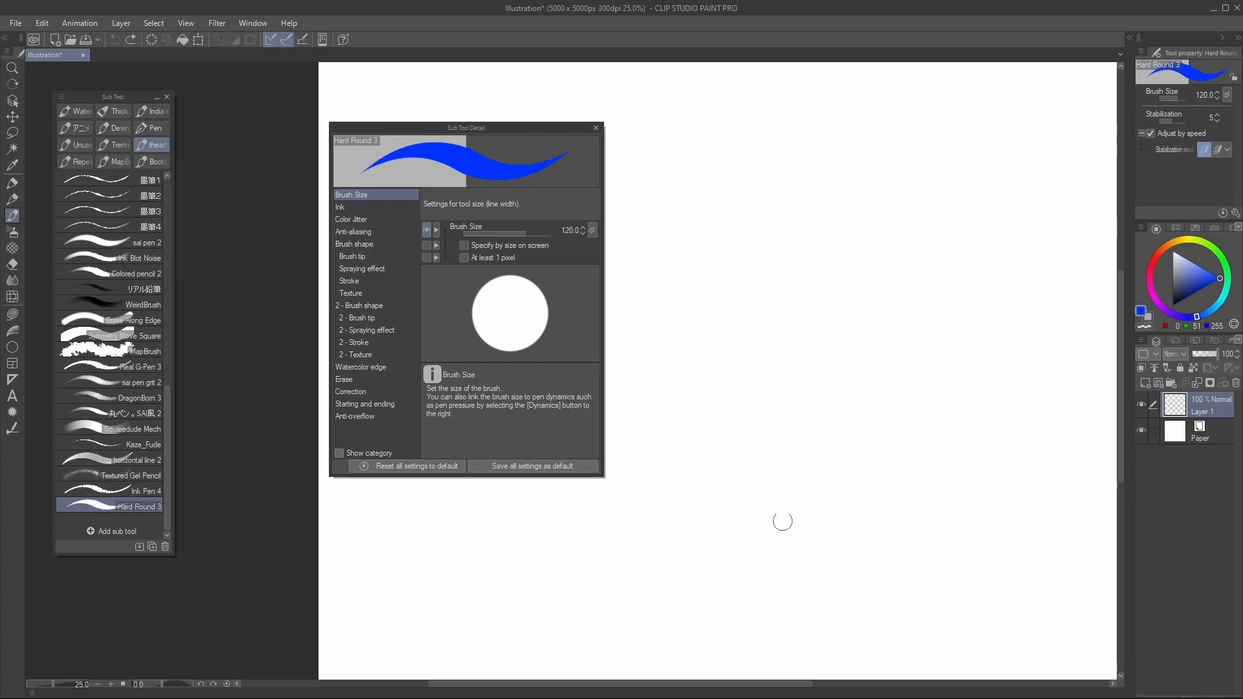
mouse_move(900, 170)
mouse_down()
mouse_move(816, 492)
mouse_move(884, 518)
mouse_move(965, 83)
mouse_move(1087, 162)
mouse_up()
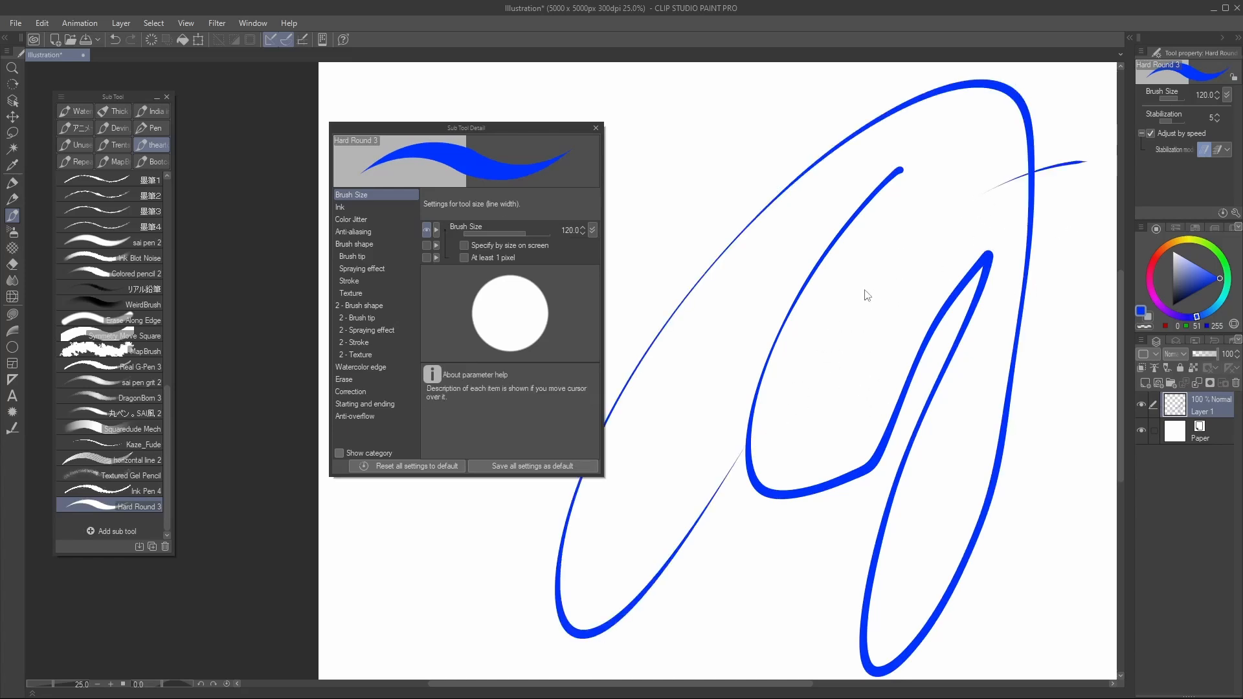
key(ctrl+z)
mouse_move(505, 612)
mouse_down()
mouse_move(992, 211)
mouse_move(1058, 268)
mouse_move(867, 644)
mouse_up()
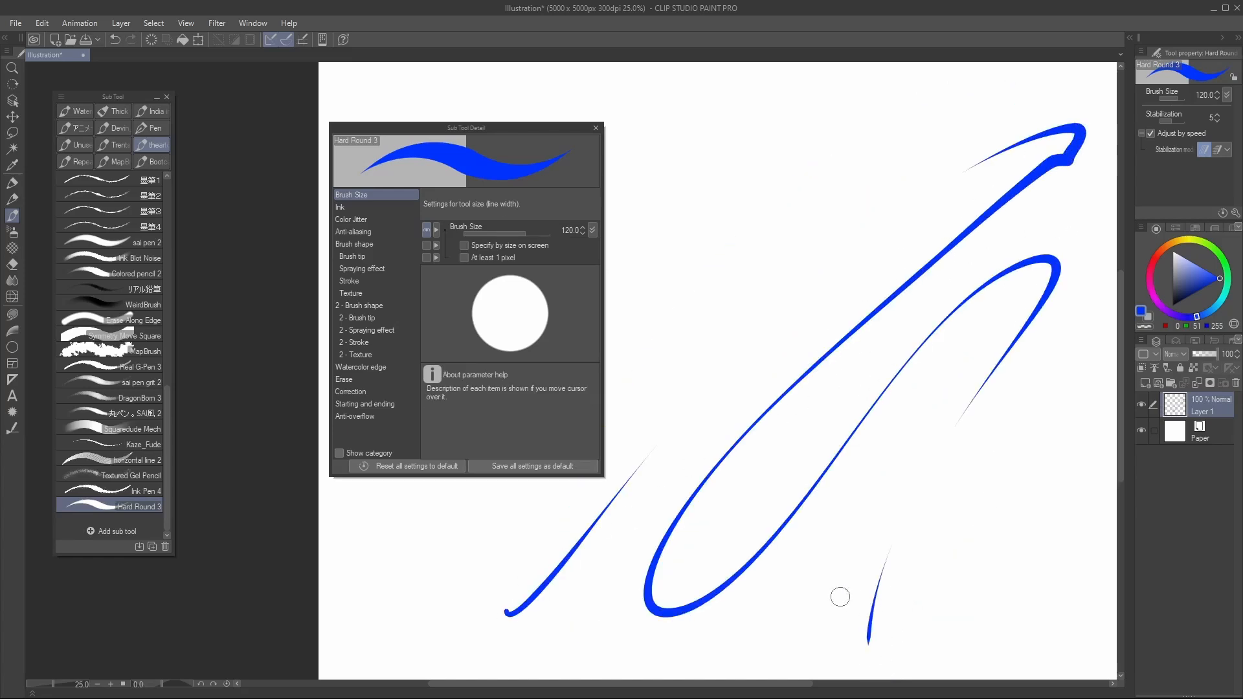
Enable At least 1 pixel, clear the velocity strokes, and draw a fast test stroke, undoing it
click(464, 257)
key(ctrl+z)
key(ctrl+z)
mouse_move(440, 589)
mouse_down()
mouse_move(1019, 140)
mouse_move(1039, 290)
mouse_up()
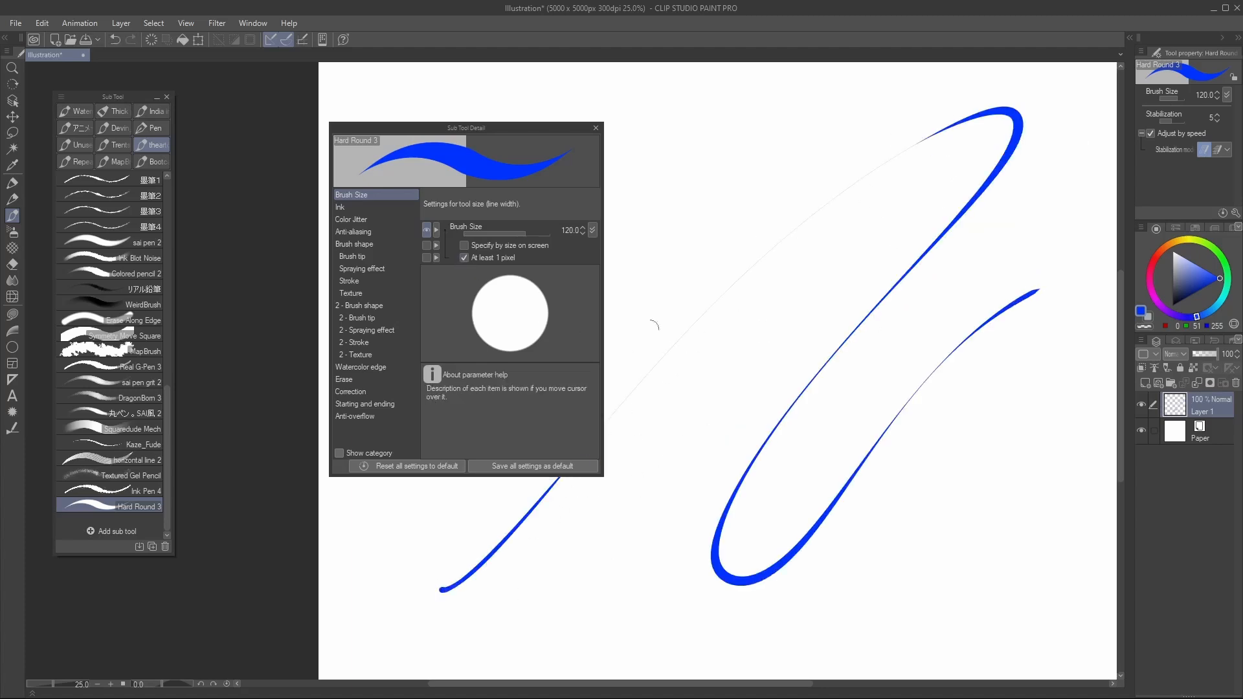
key(ctrl+z)
Switch the brush size dynamics from Velocity to Random and draw test strokes at sizes 120 and 170, undoing each
click(592, 230)
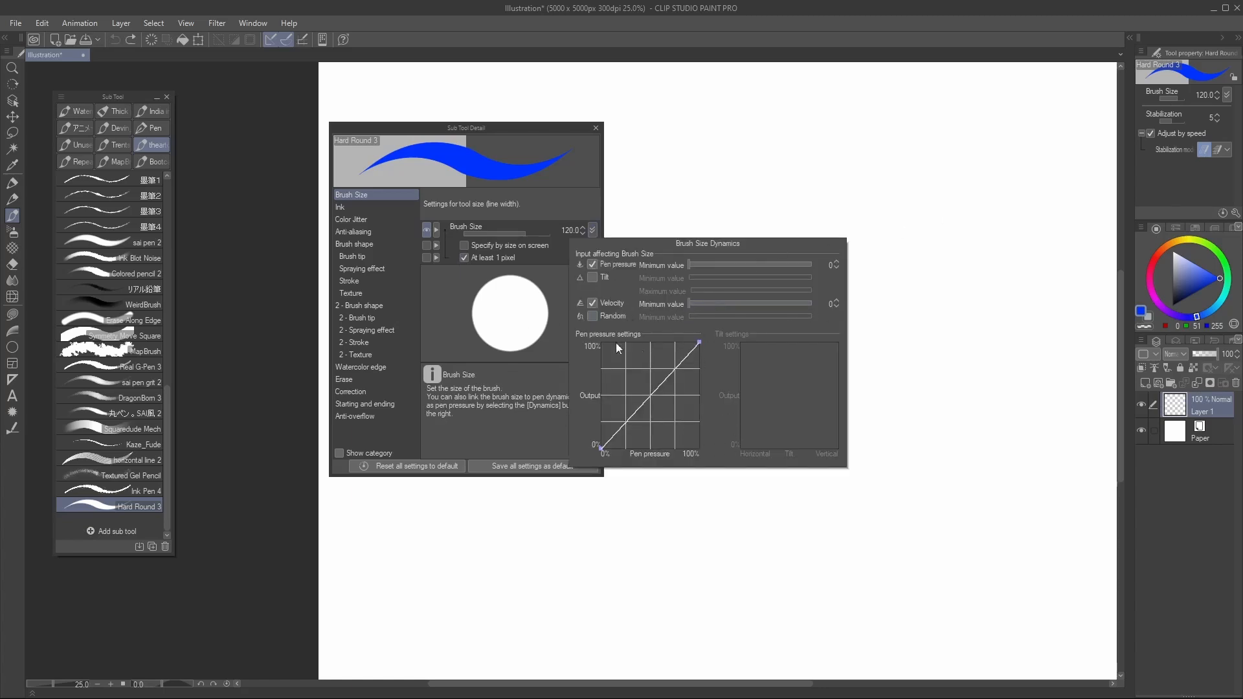
click(599, 317)
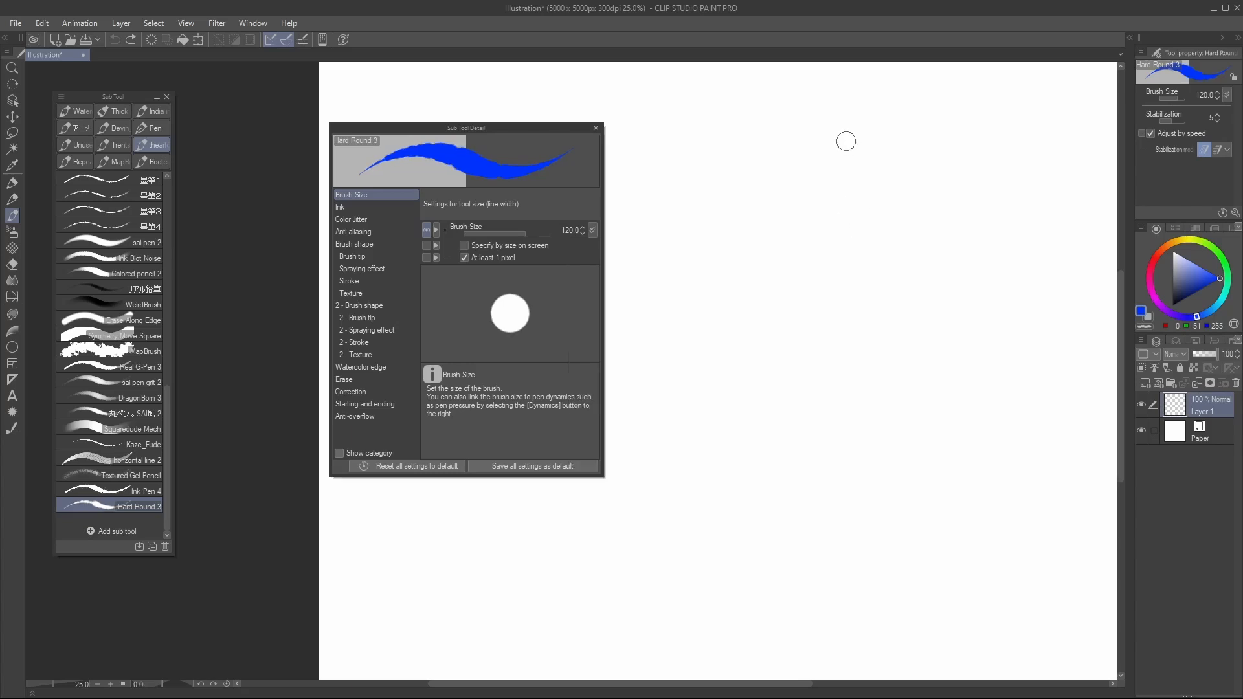
mouse_move(800, 178)
mouse_down()
mouse_move(769, 574)
mouse_move(893, 178)
mouse_up()
key(ctrl+z)
key(bracketright)
key(bracketright)
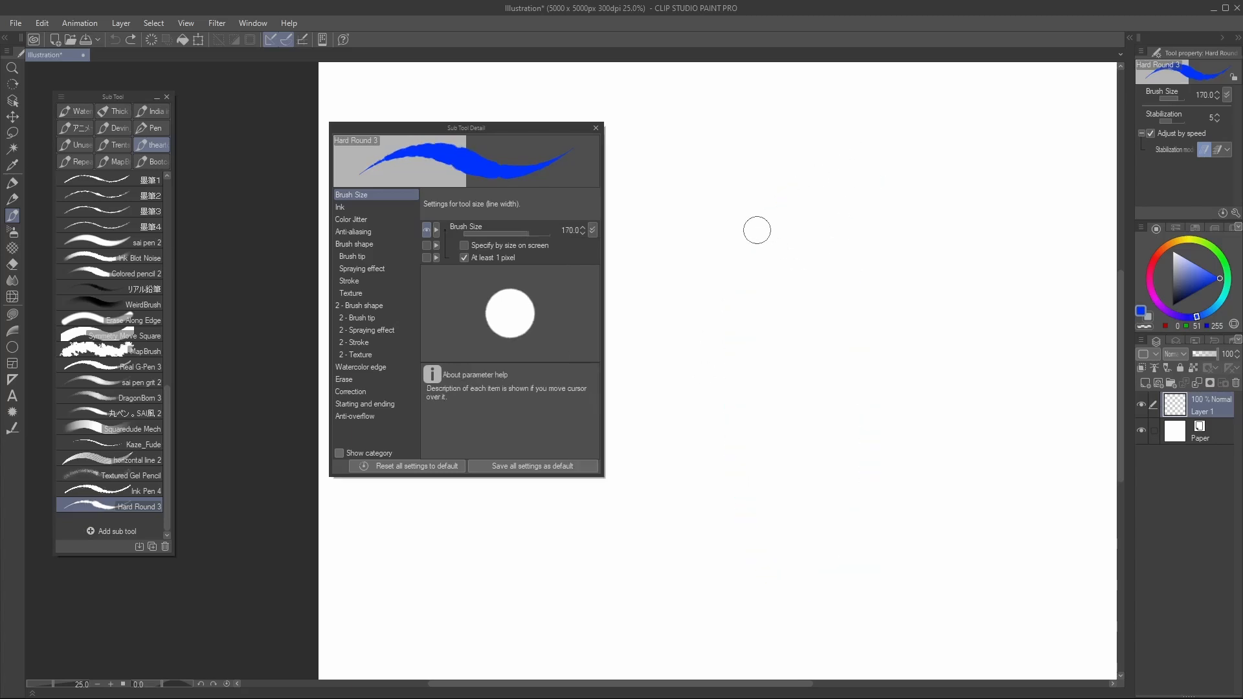
mouse_move(708, 215)
mouse_down()
mouse_move(805, 266)
mouse_move(946, 300)
mouse_move(950, 391)
mouse_up()
key(ctrl+z)
Adjust the Random minimum value in the brush size dynamics and draw a test stroke at size 200, undoing it
click(593, 230)
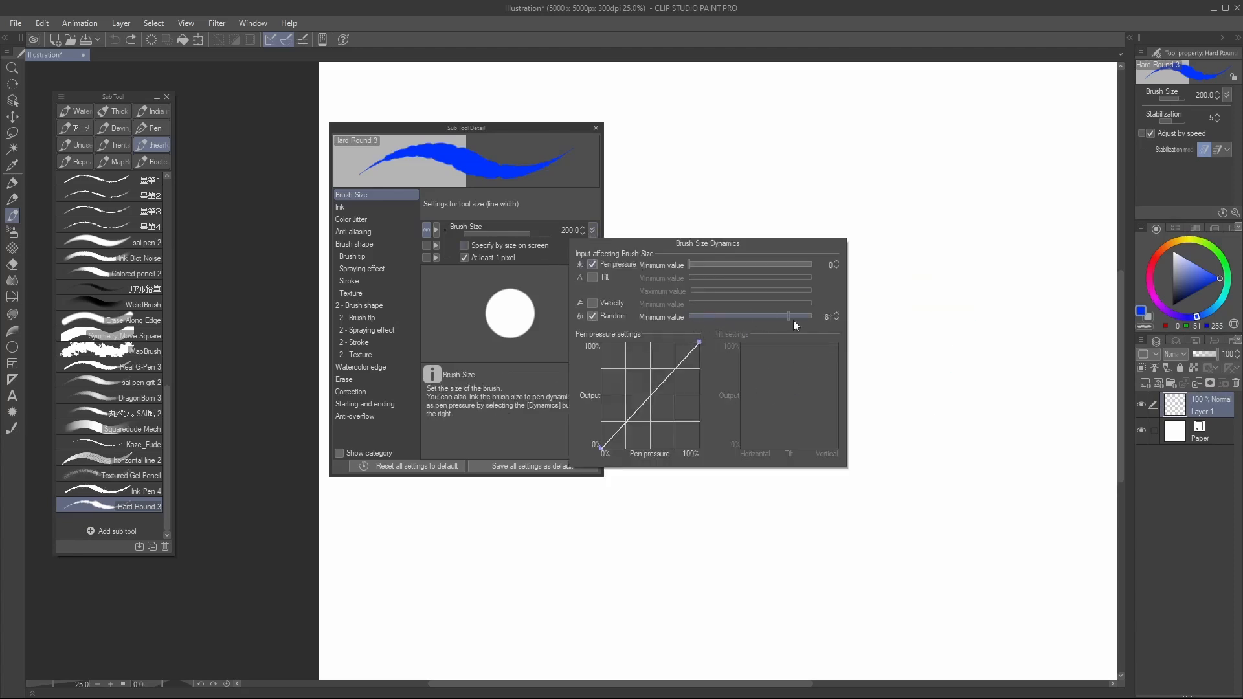
drag(794, 319, 729, 320)
click(828, 178)
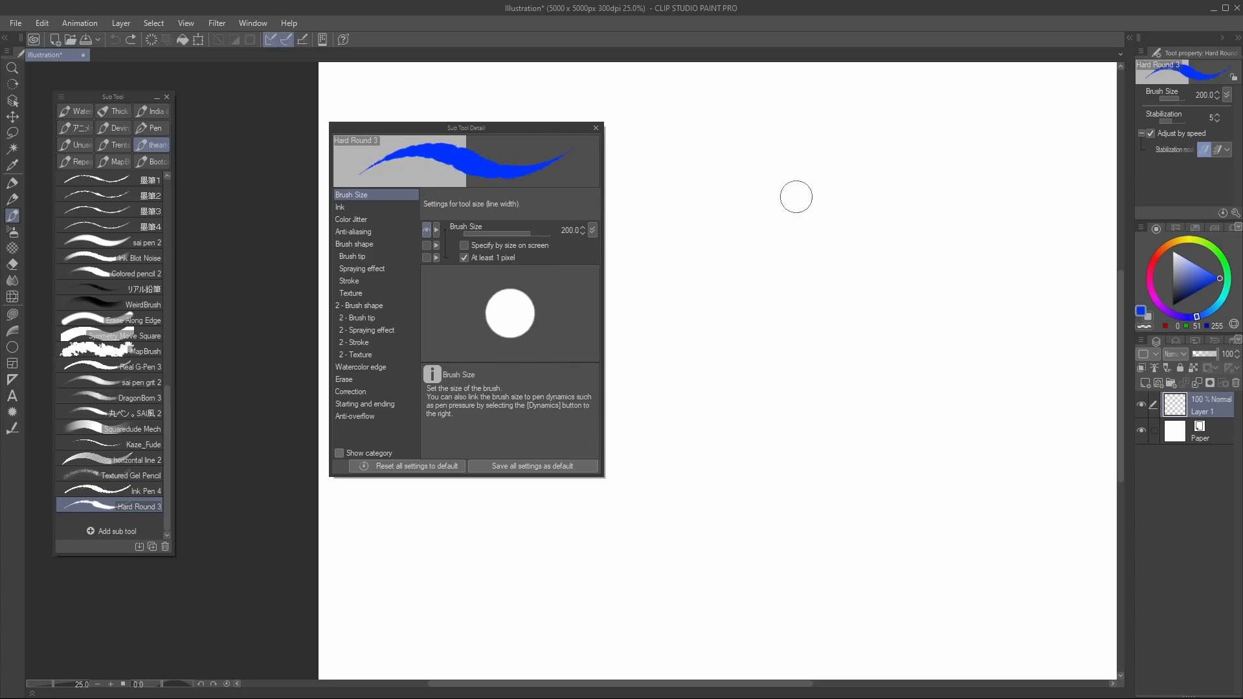
mouse_move(760, 181)
mouse_down()
mouse_move(805, 540)
mouse_move(922, 188)
mouse_up()
key(ctrl+z)
Reduce the brush size to 40 and draw a test stroke with random size variation, undoing it
key(bracketleft)
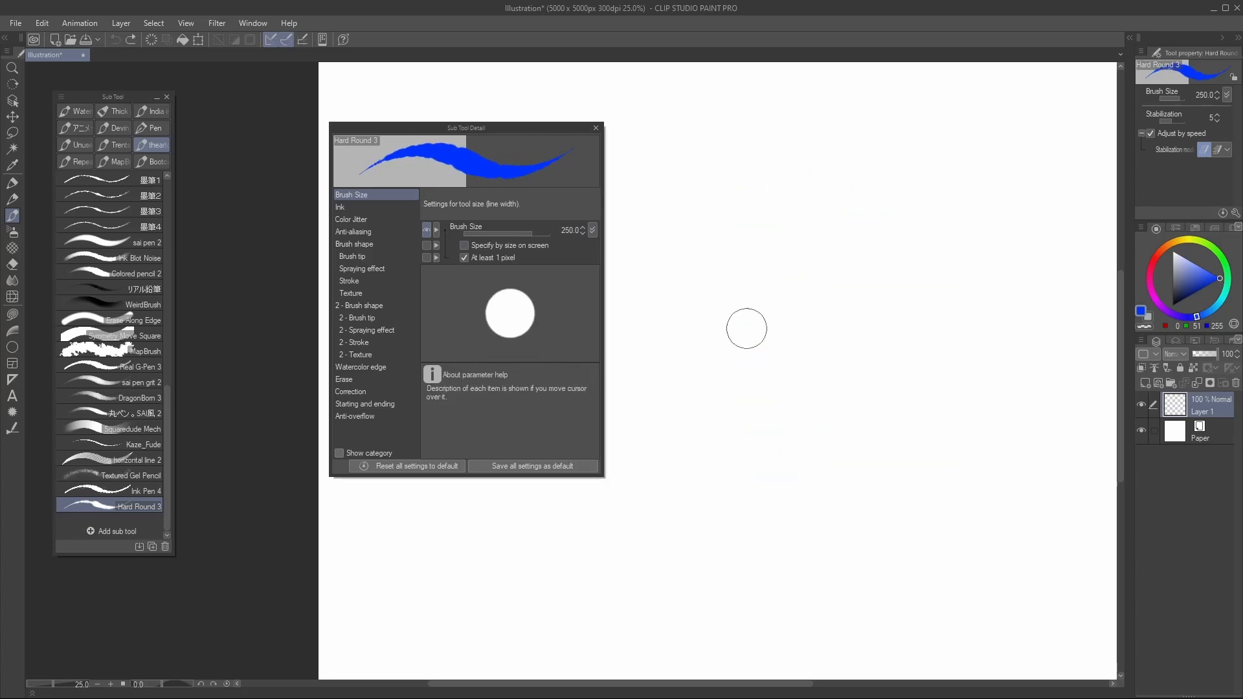
key(bracketleft)
key(bracketleft)
key(bracketleft)
key(bracketleft)
key(bracketleft)
key(bracketleft)
key(bracketleft)
key(bracketleft)
key(bracketleft)
key(bracketleft)
mouse_move(697, 440)
mouse_down()
mouse_move(848, 187)
mouse_move(797, 396)
mouse_move(927, 249)
mouse_move(952, 340)
mouse_move(928, 242)
mouse_move(989, 488)
mouse_up()
key(ctrl+z)
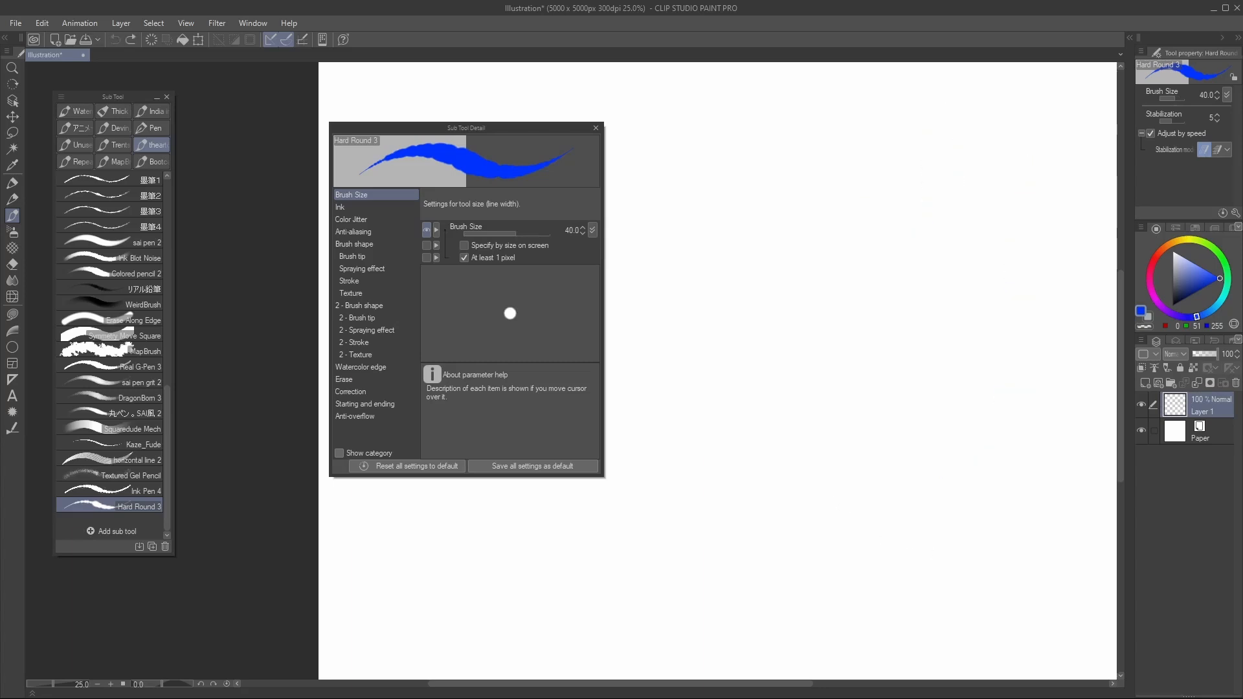
Replace At least 1 pixel with Specify by size on screen, and test strokes at enlarged brush sizes up to 170
click(469, 261)
click(464, 245)
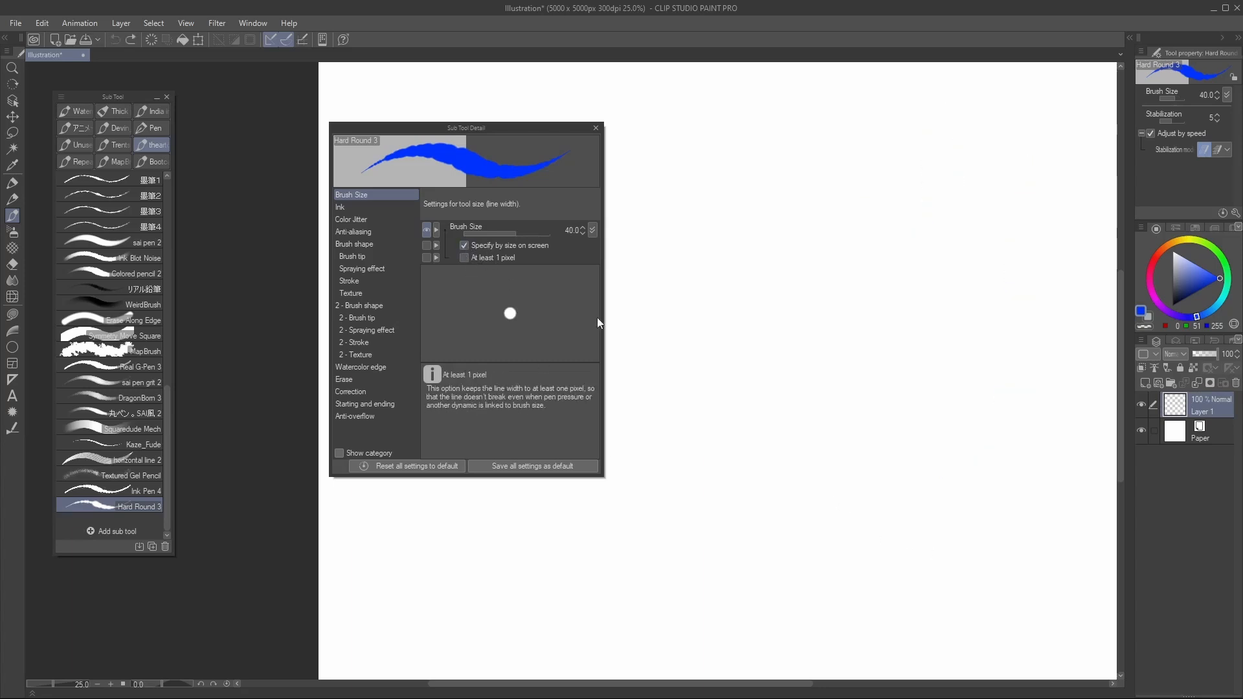
key(bracketright)
key(bracketright)
key(bracketright)
key(bracketright)
key(bracketright)
key(bracketright)
key(bracketright)
key(bracketright)
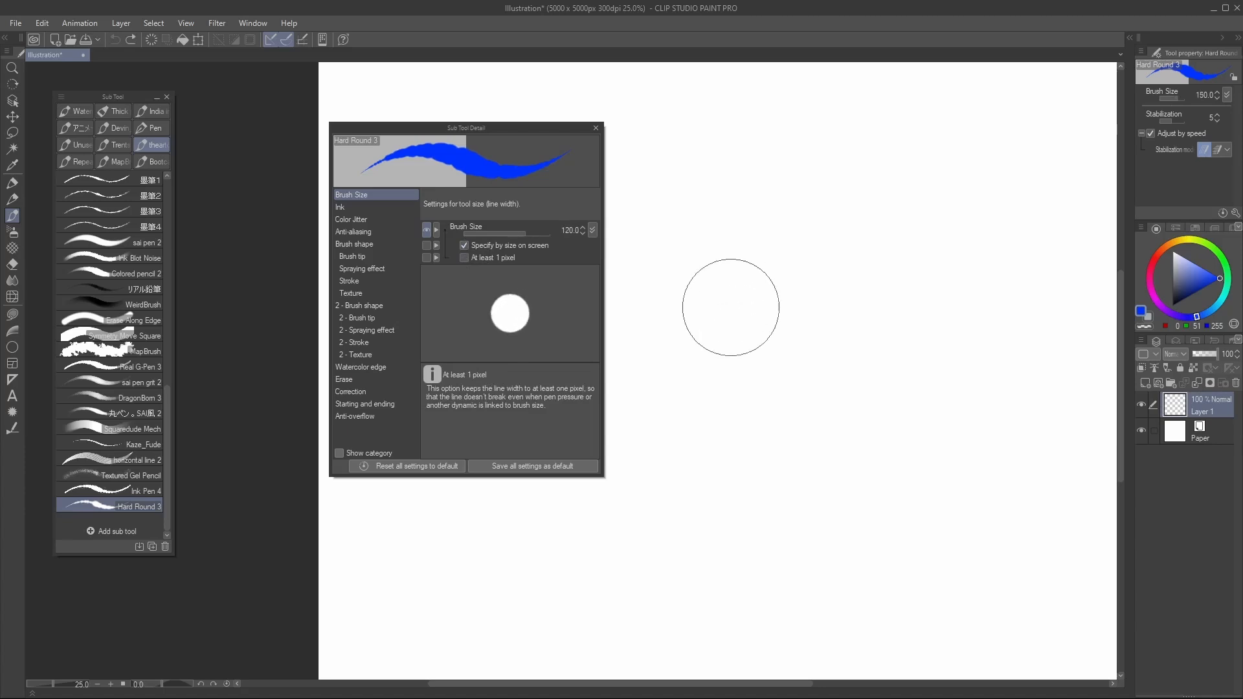
drag(816, 317, 689, 293)
drag(724, 174, 720, 521)
key(ctrl+z)
Turn off Pen pressure and Random for the brush size and draw screen-size test strokes at different zoom levels
click(592, 229)
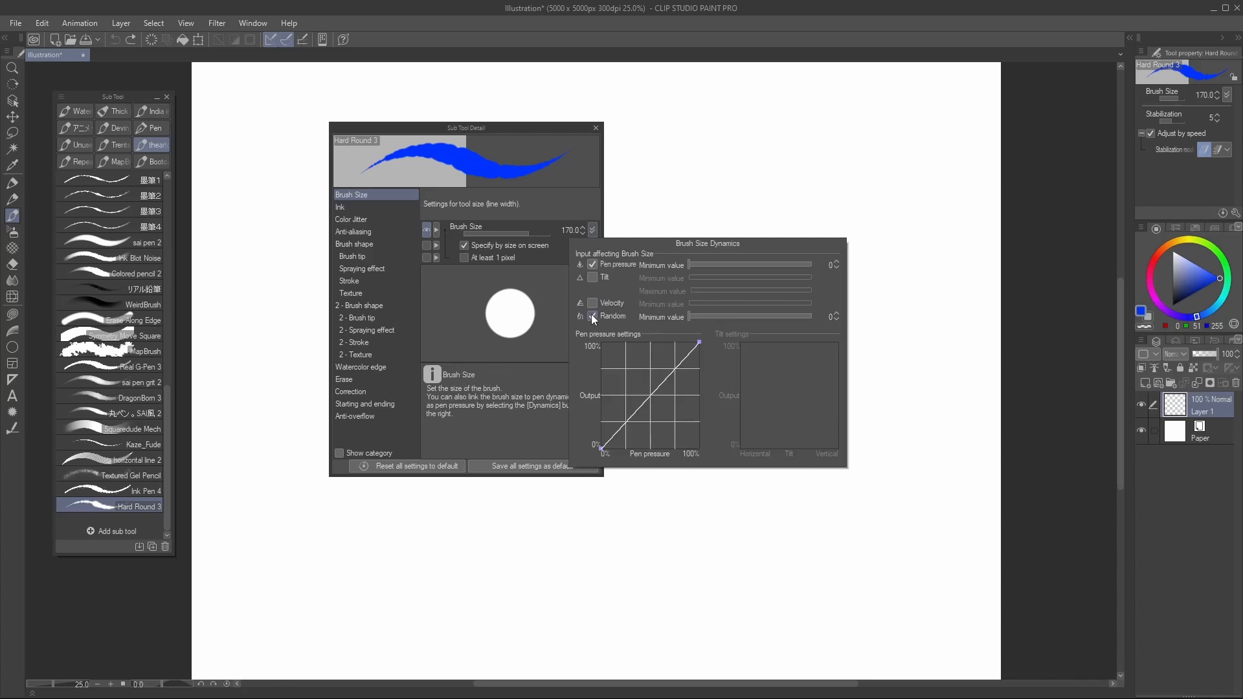
drag(712, 138, 718, 456)
scroll(782, 364, down, 3)
mouse_move(688, 312)
mouse_down()
mouse_move(695, 454)
mouse_move(716, 533)
mouse_up()
key(ctrl+z)
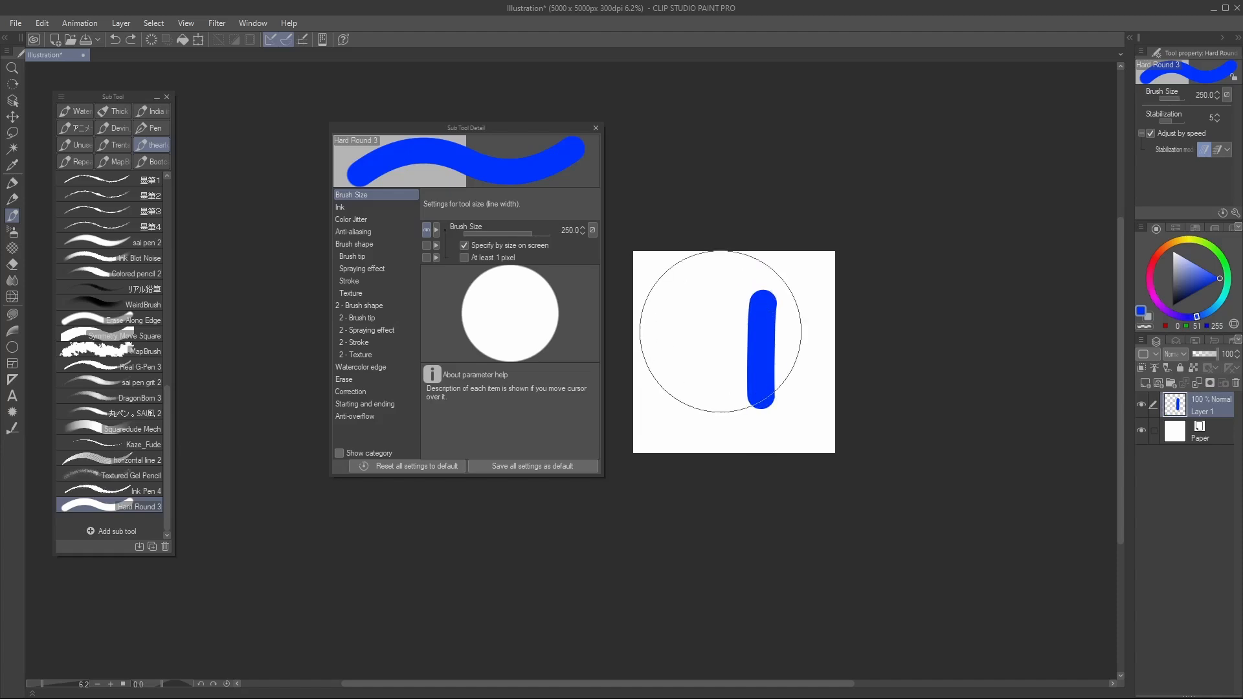
scroll(722, 337, up, 3)
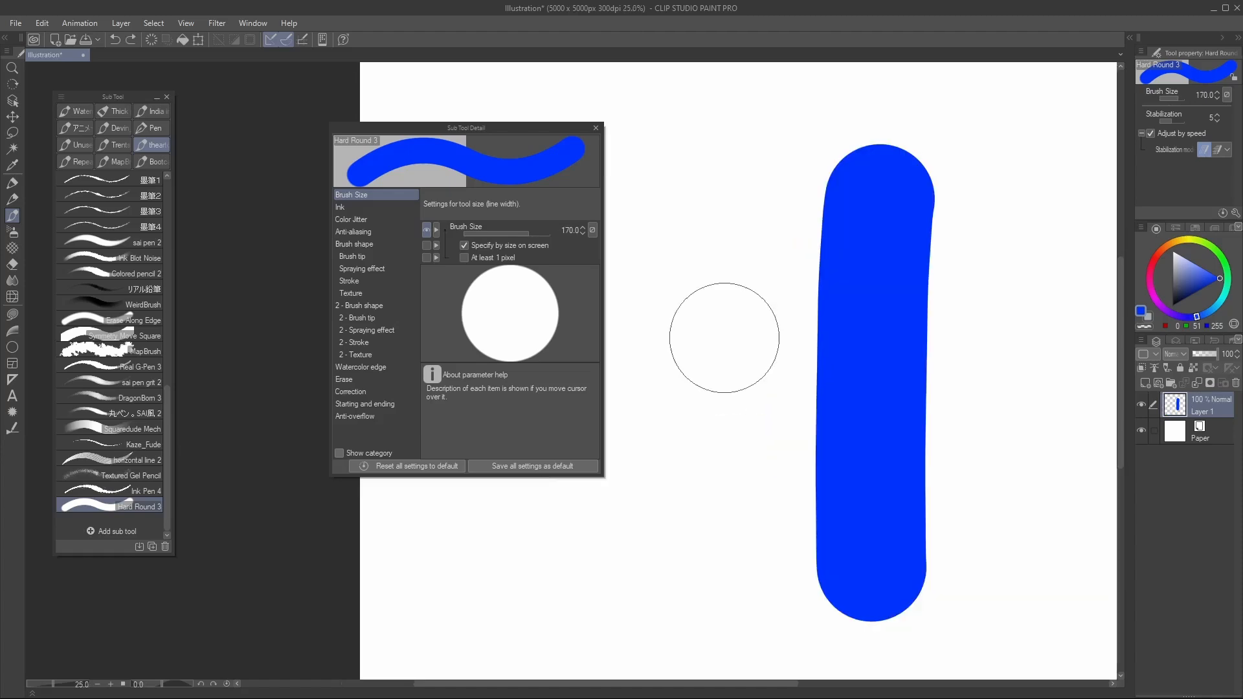
Select the remaining thick blue stroke, delete it, deselect, and return to the Hard Round 3 brush
key(m)
mouse_move(749, 385)
mouse_down()
mouse_move(774, 621)
mouse_move(751, 233)
mouse_up()
key(Delete)
key(ctrl+d)
key(p)
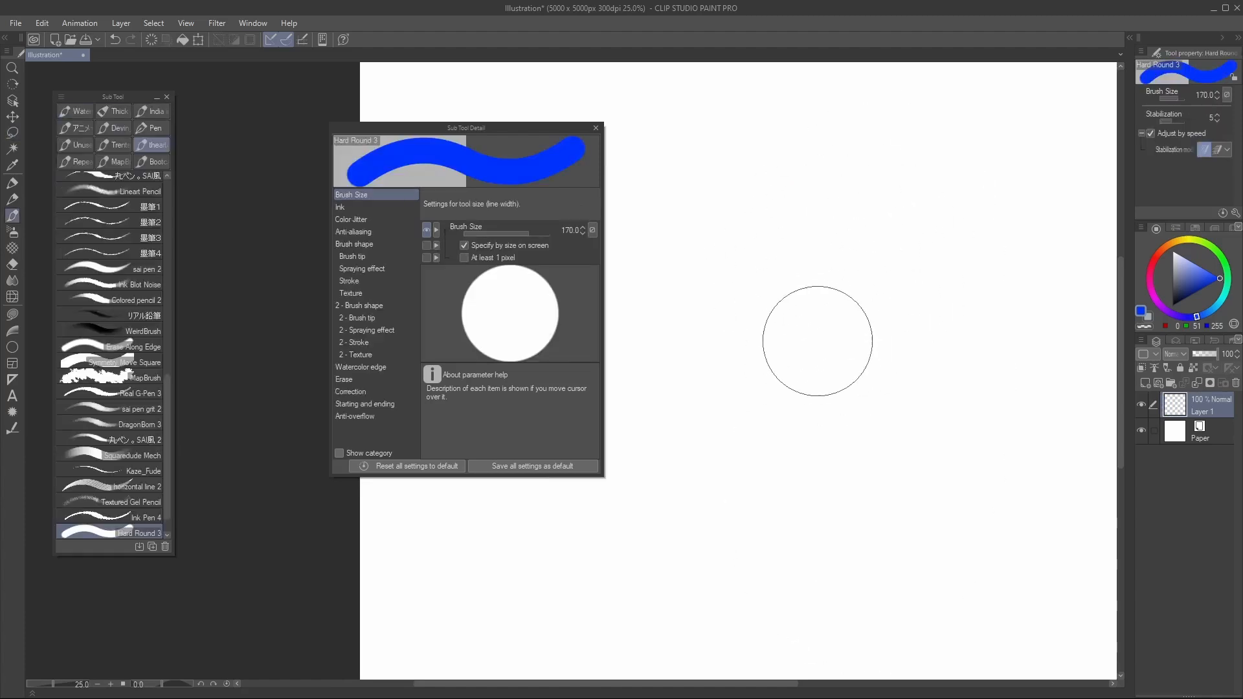
Turn off Specify by size on screen and draw a wavy test stroke at size 170, undoing it
click(464, 245)
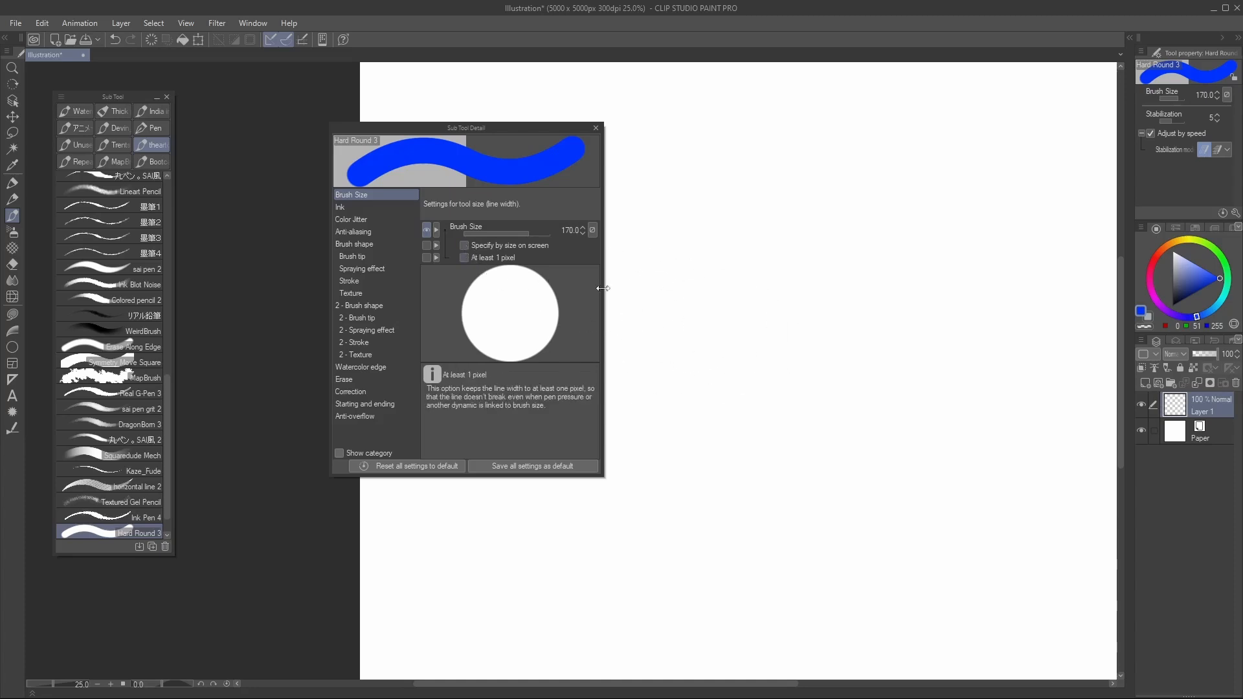
drag(745, 217, 985, 270)
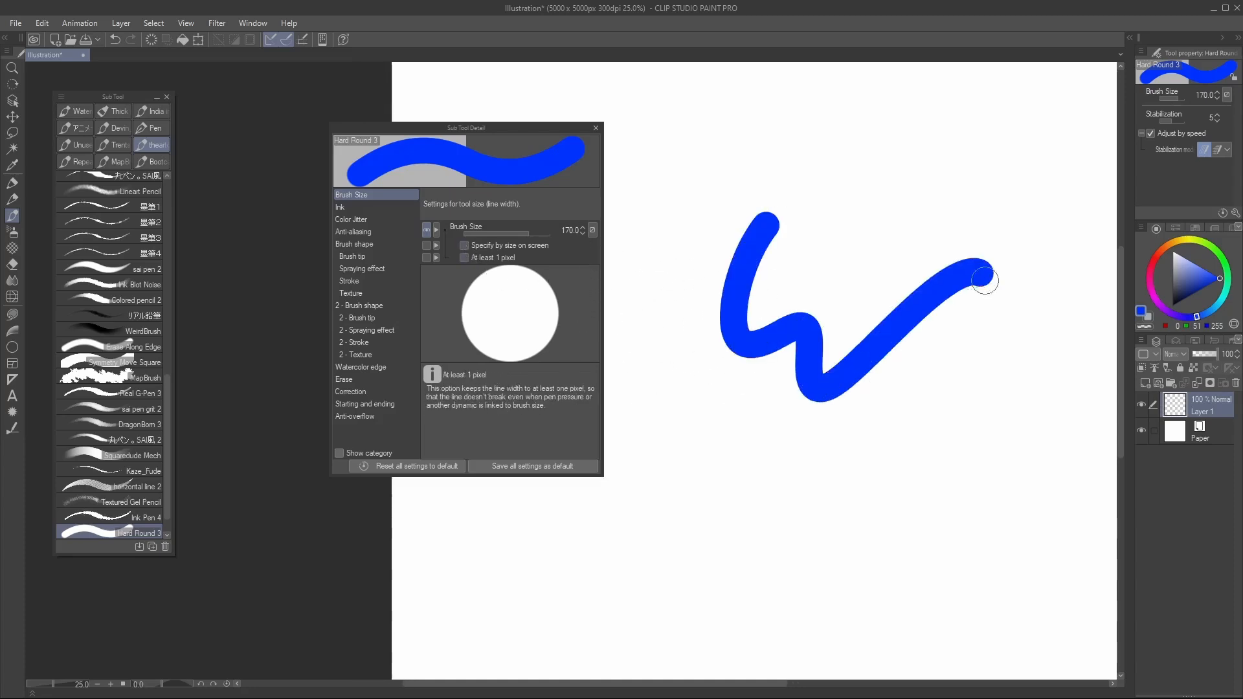
key(ctrl+z)
Try pen pressure again as the input affecting the brush size
click(592, 230)
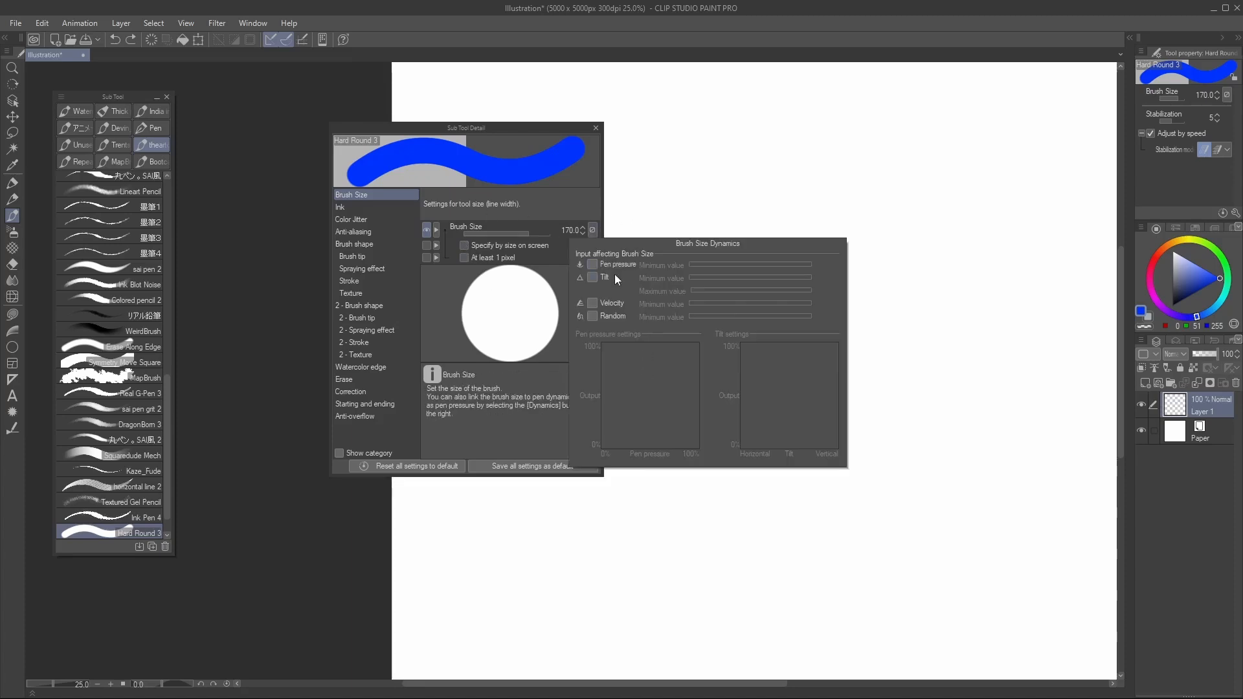
click(594, 265)
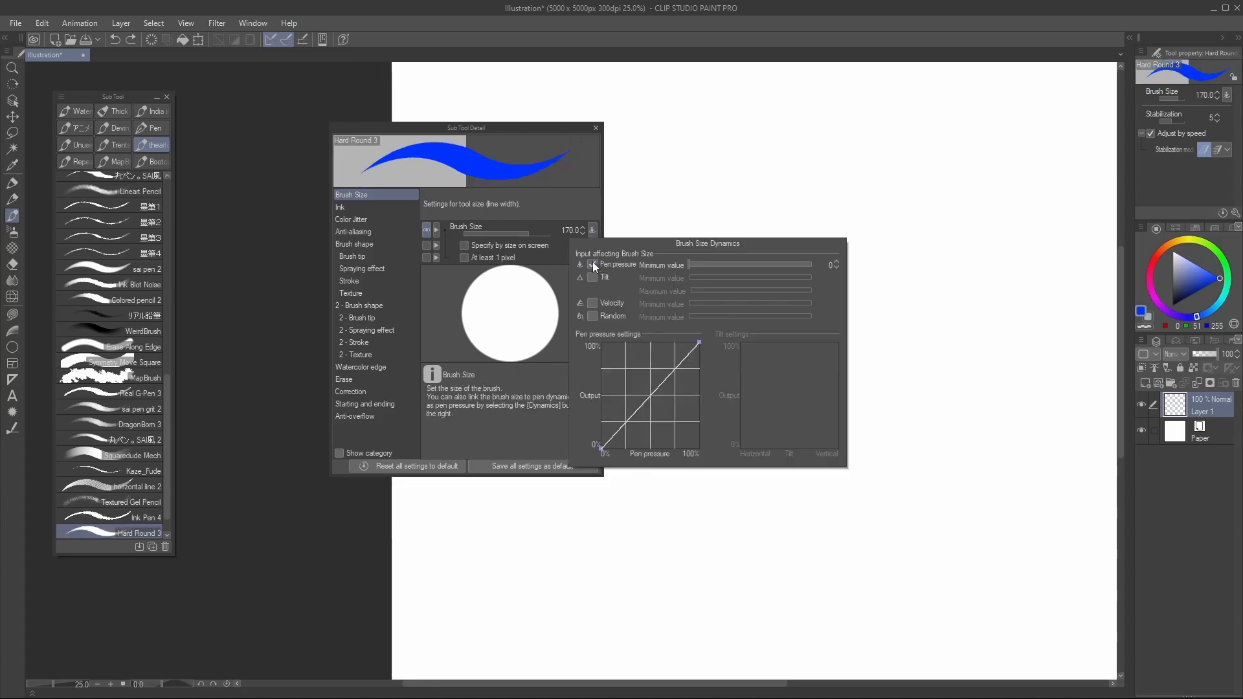
click(426, 231)
Set the brush's ink opacity to 34 and scribble overlapping translucent test strokes on the canvas
click(361, 207)
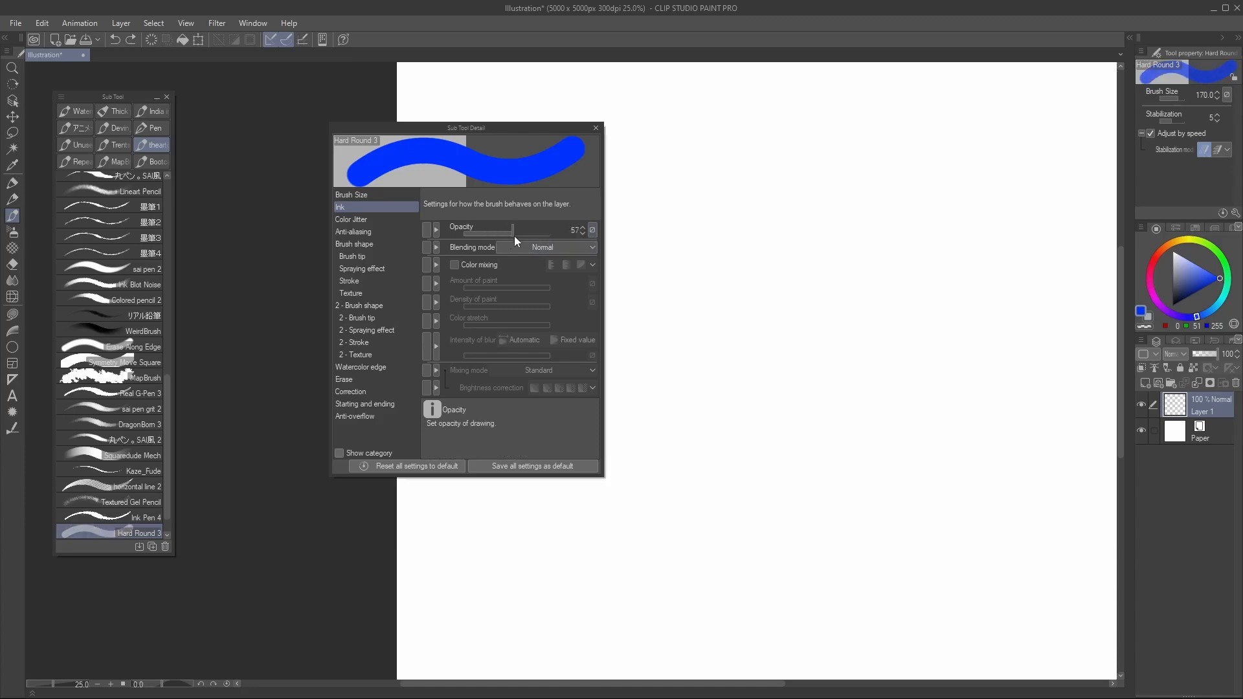
mouse_move(514, 236)
mouse_down()
mouse_move(564, 236)
mouse_move(475, 238)
mouse_move(510, 234)
mouse_up()
mouse_move(738, 188)
mouse_down()
mouse_move(692, 336)
mouse_move(822, 253)
mouse_move(802, 391)
mouse_move(883, 208)
mouse_move(835, 230)
mouse_move(841, 195)
mouse_move(796, 388)
mouse_move(887, 258)
mouse_move(900, 275)
mouse_move(884, 404)
mouse_up()
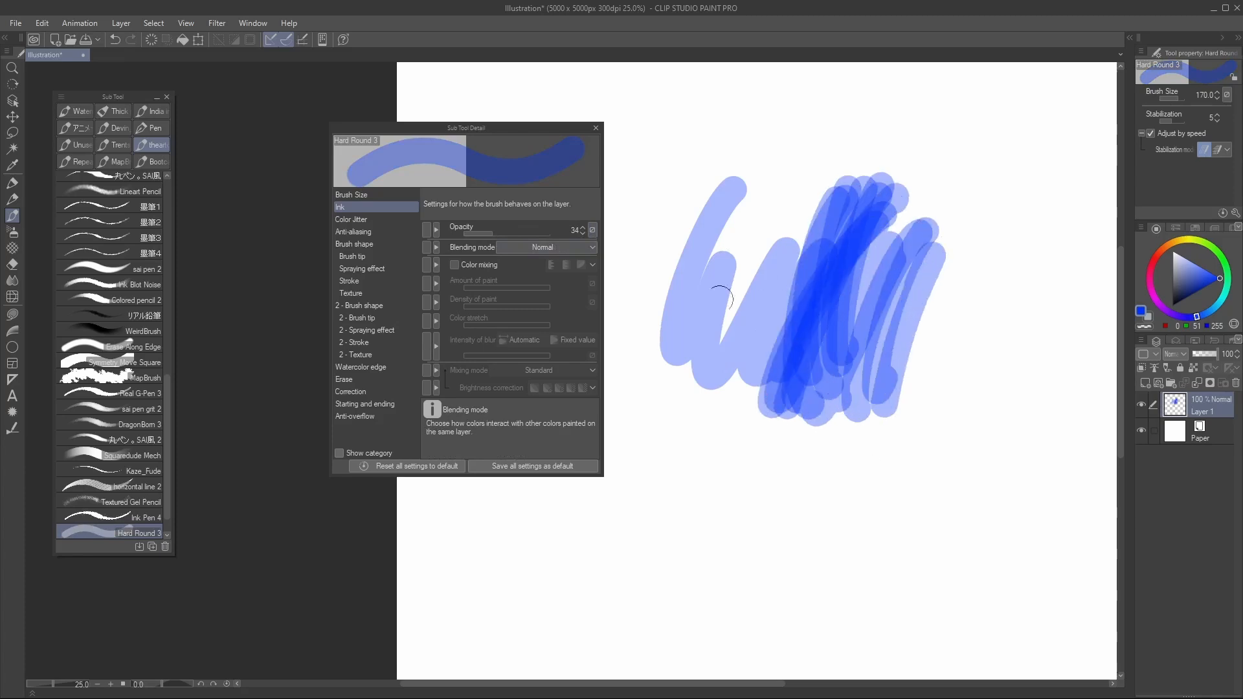
Set the ink opacity to 100 and enable pen pressure in the opacity dynamics
click(550, 233)
click(593, 231)
click(592, 264)
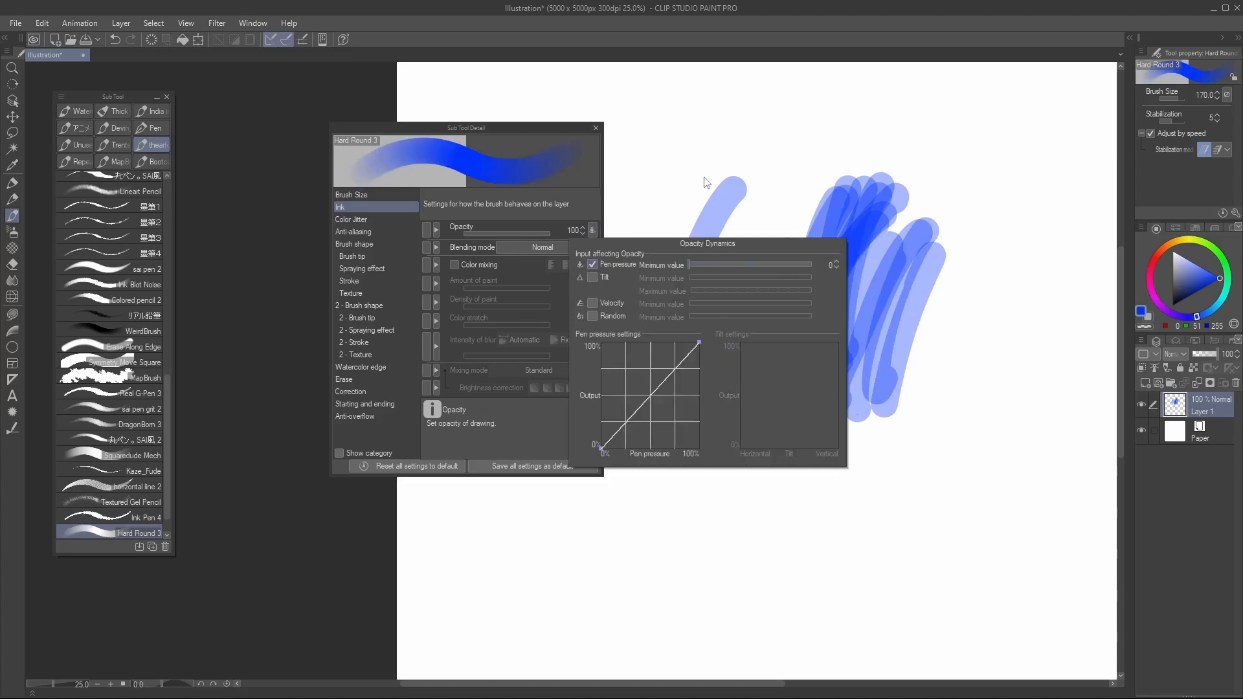
Draw pressure-controlled opacity test strokes while reducing the brush size to 80, and undo everything on the layer
mouse_move(641, 282)
mouse_down()
mouse_move(680, 583)
mouse_move(932, 545)
mouse_move(1036, 421)
mouse_move(1045, 547)
mouse_up()
key(bracketleft)
mouse_move(623, 259)
mouse_down()
mouse_move(715, 111)
mouse_move(893, 101)
mouse_move(977, 175)
mouse_move(960, 234)
mouse_up()
key(ctrl+z)
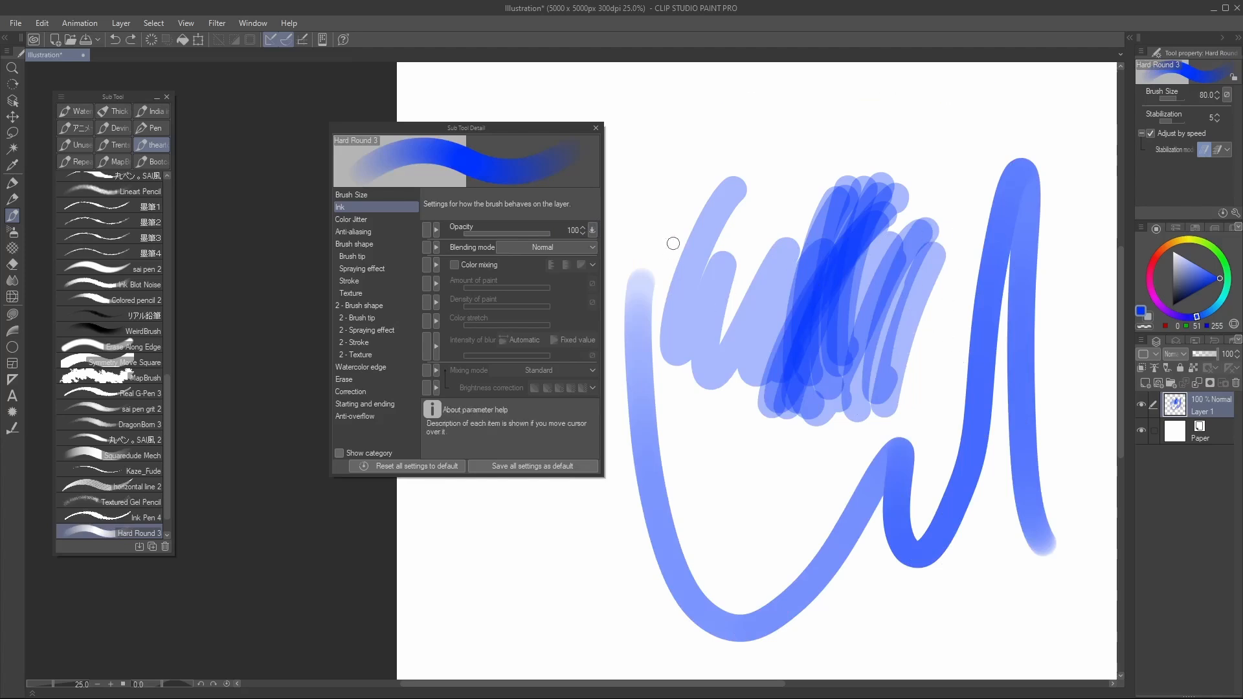
key(ctrl+z)
key(ctrl+z)
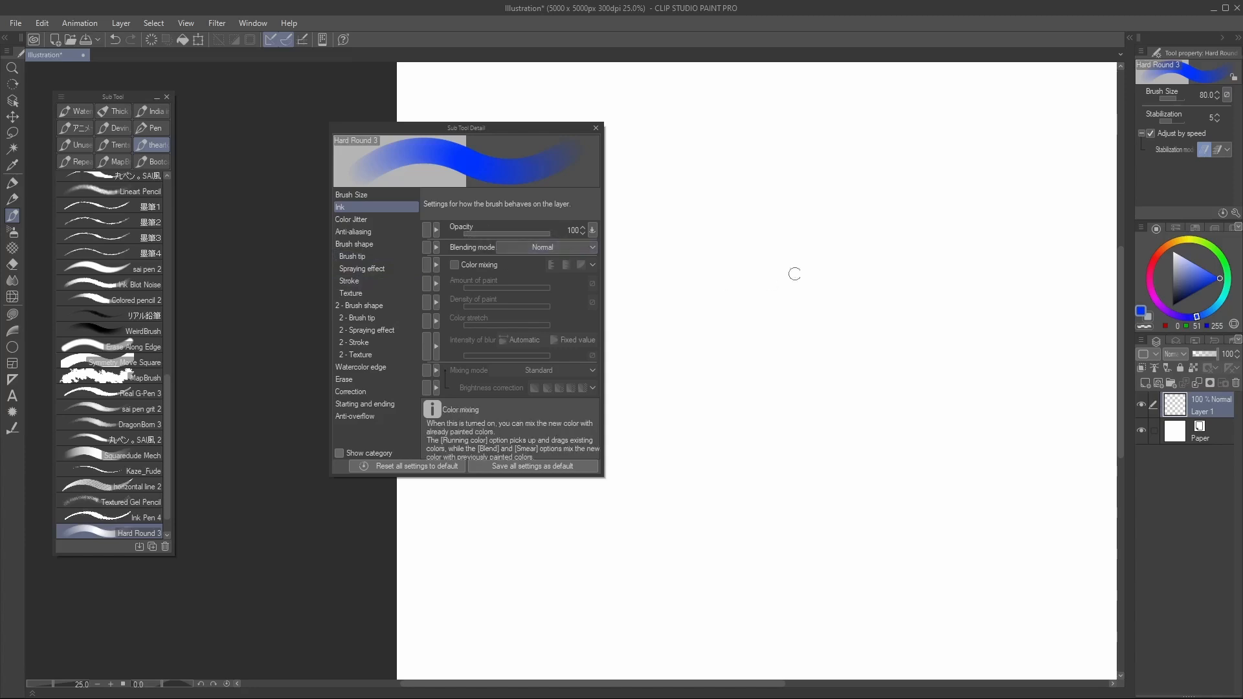
Draw a long wavy opacity test stroke, undo it, and scribble a small patch of overlapping strokes instead
mouse_move(745, 169)
mouse_down()
mouse_move(702, 227)
mouse_move(842, 304)
mouse_move(987, 242)
mouse_move(1020, 337)
mouse_move(1026, 133)
mouse_move(1056, 248)
mouse_move(1061, 444)
mouse_move(1090, 289)
mouse_up()
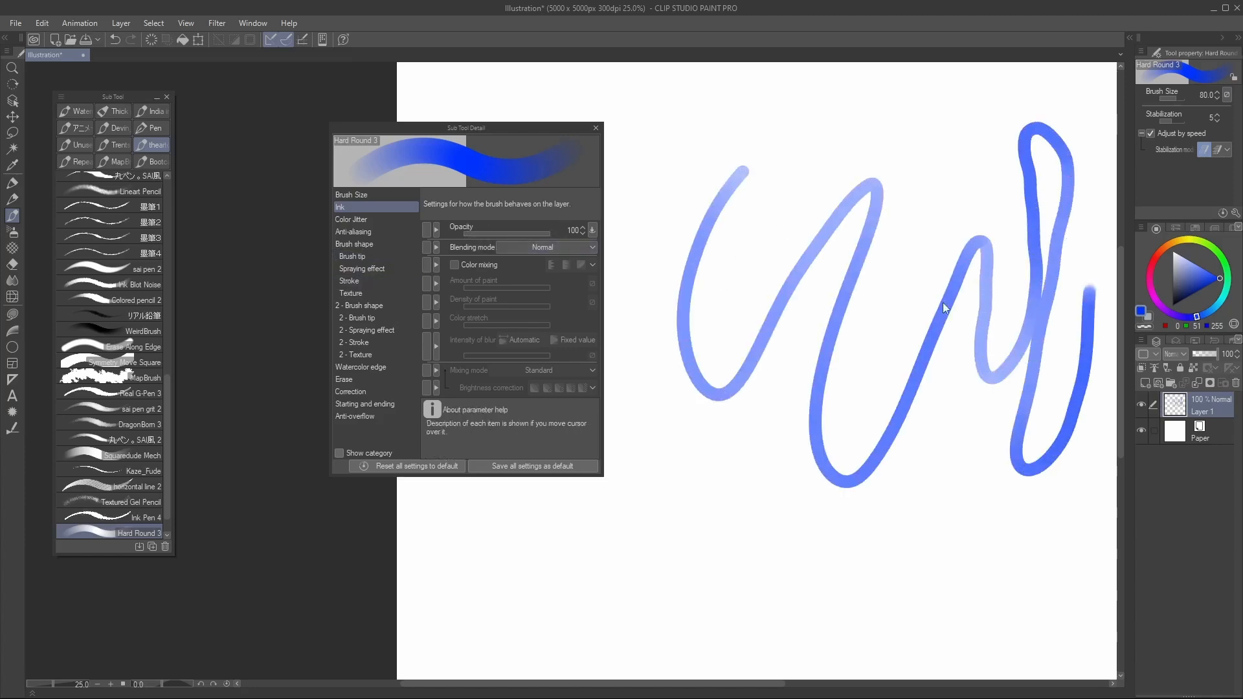
key(ctrl+z)
mouse_move(824, 188)
mouse_down()
mouse_move(826, 230)
mouse_move(848, 214)
mouse_move(887, 254)
mouse_move(909, 228)
mouse_move(858, 271)
mouse_move(892, 205)
mouse_move(943, 155)
mouse_move(939, 260)
mouse_move(947, 295)
mouse_up()
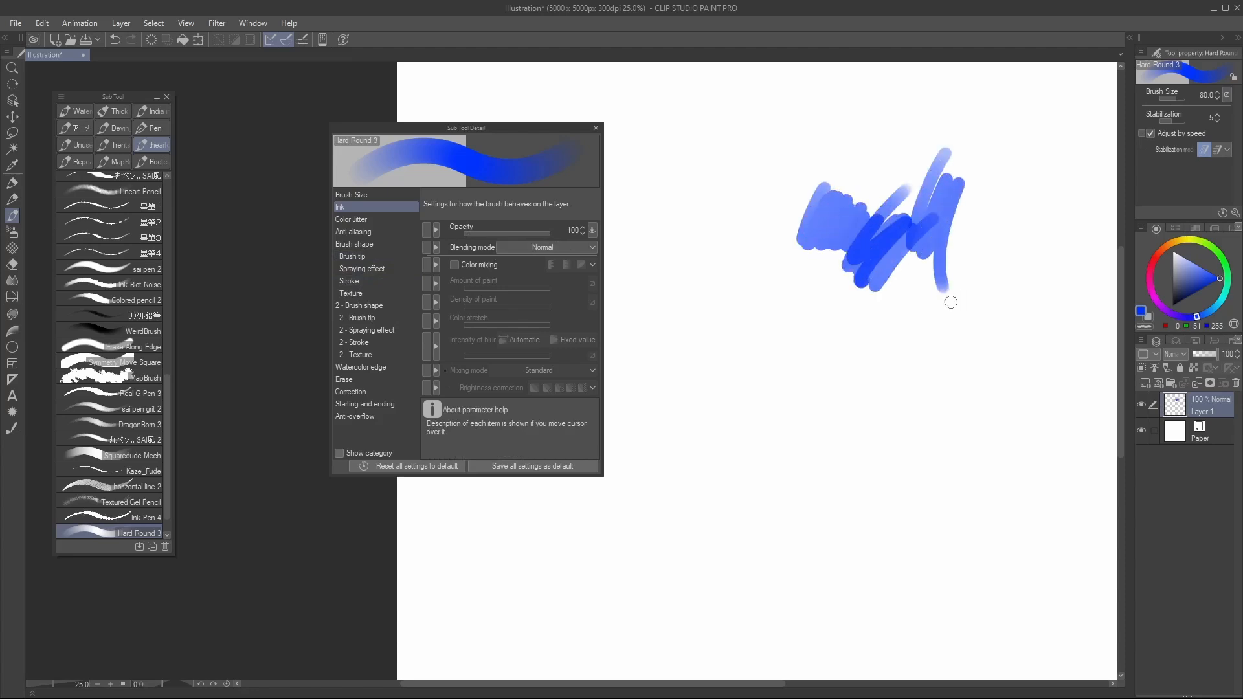
Undo the scribbled opacity test strokes and turn off pen pressure in the ink opacity dynamics
key(ctrl+z)
key(ctrl+z)
key(ctrl+z)
key(ctrl+z)
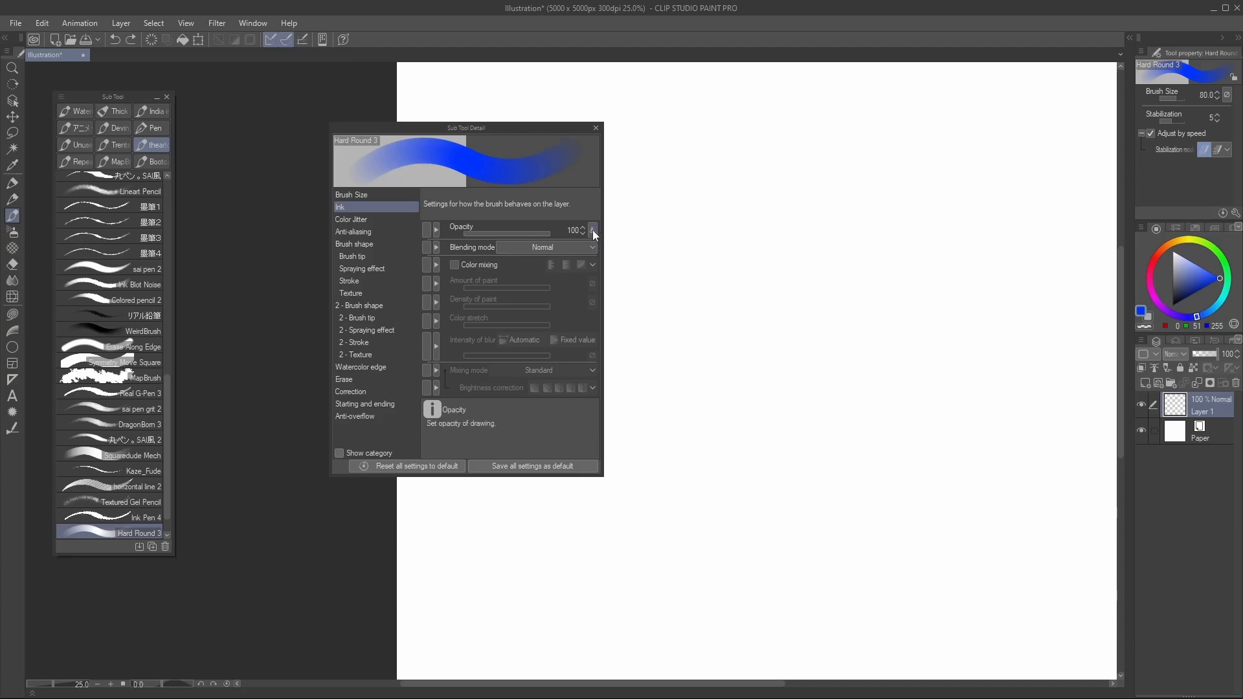
click(592, 231)
click(593, 265)
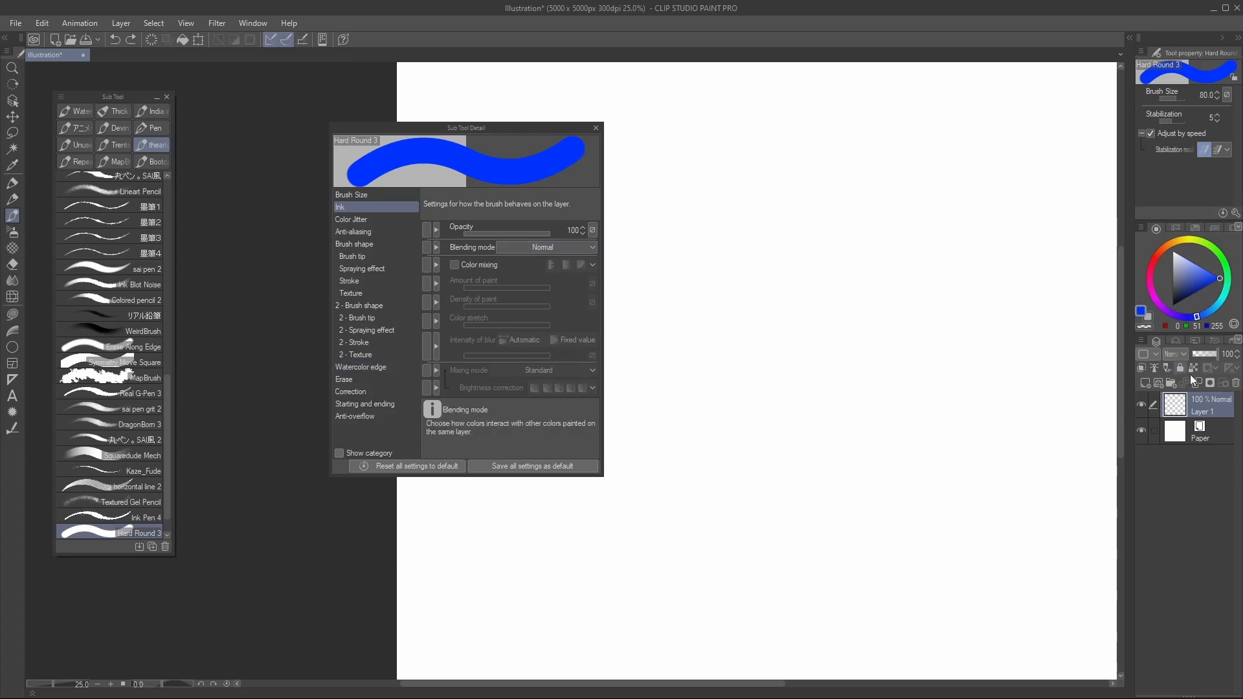
Set the ink blending mode to Linear burn and draw a long wavy test stroke with overlapping strokes across it
click(551, 247)
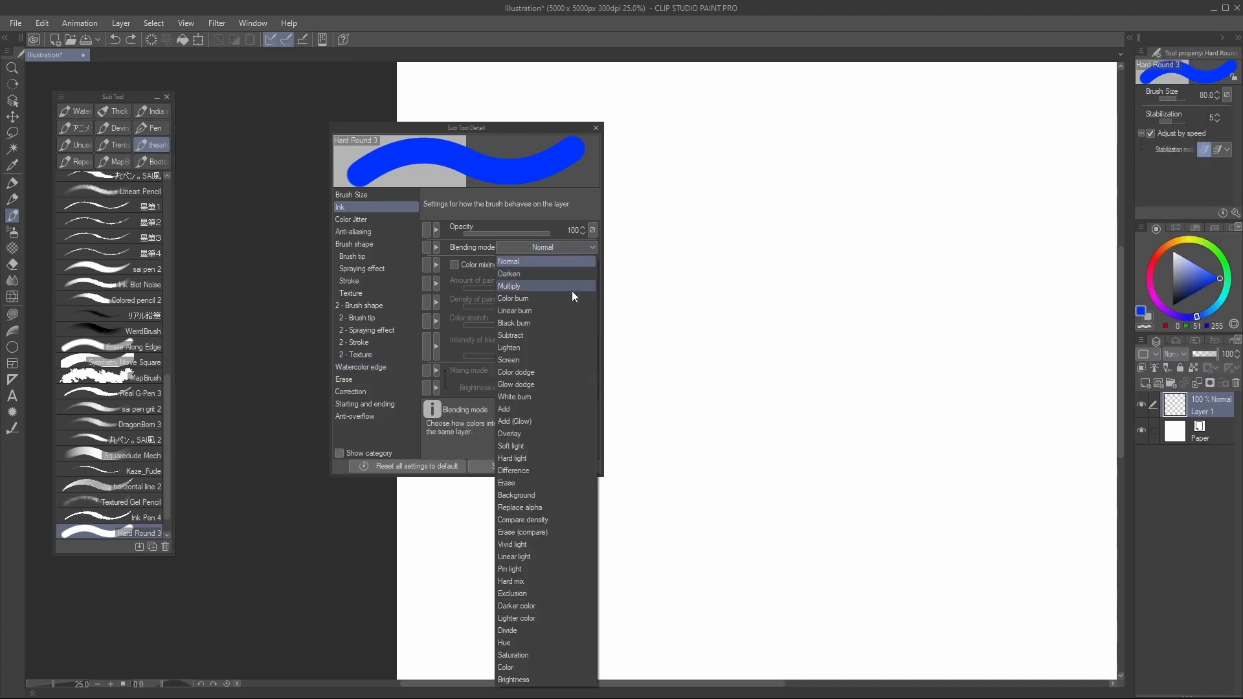
click(530, 312)
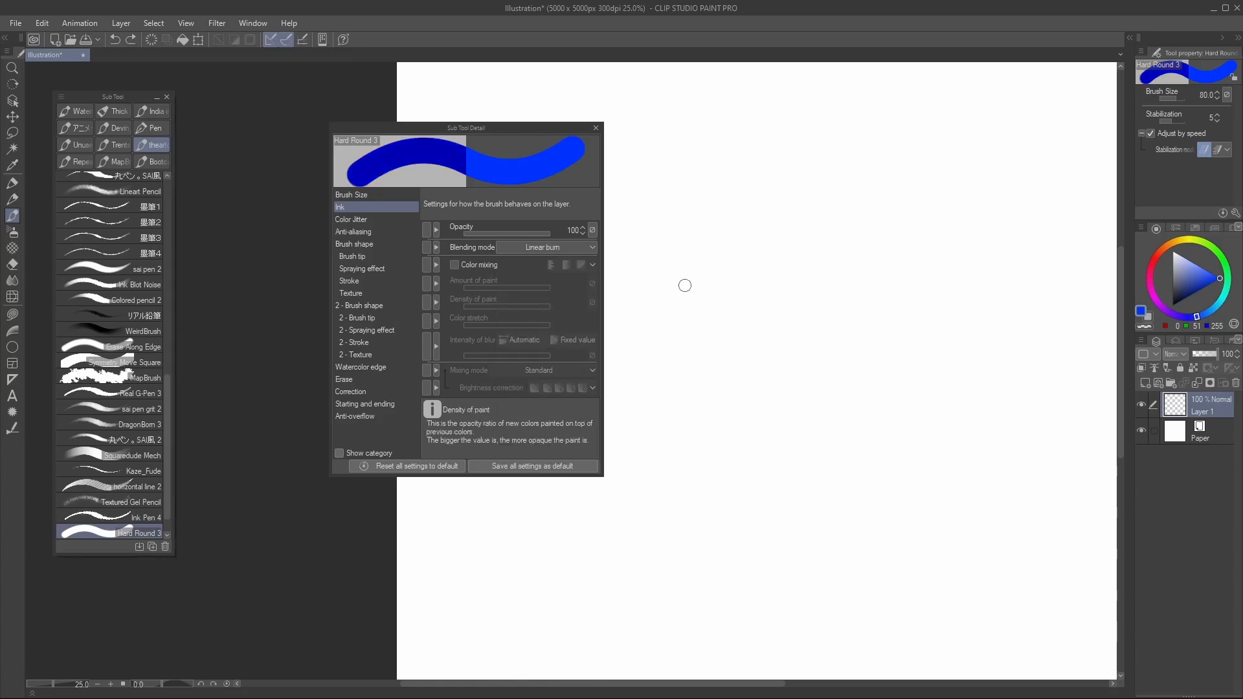
mouse_move(757, 204)
mouse_down()
mouse_move(728, 257)
mouse_move(835, 410)
mouse_move(918, 497)
mouse_move(945, 457)
mouse_up()
mouse_move(938, 229)
mouse_down()
mouse_move(872, 382)
mouse_move(892, 343)
mouse_up()
mouse_move(917, 257)
mouse_down()
mouse_move(897, 339)
mouse_move(893, 324)
mouse_move(901, 386)
mouse_up()
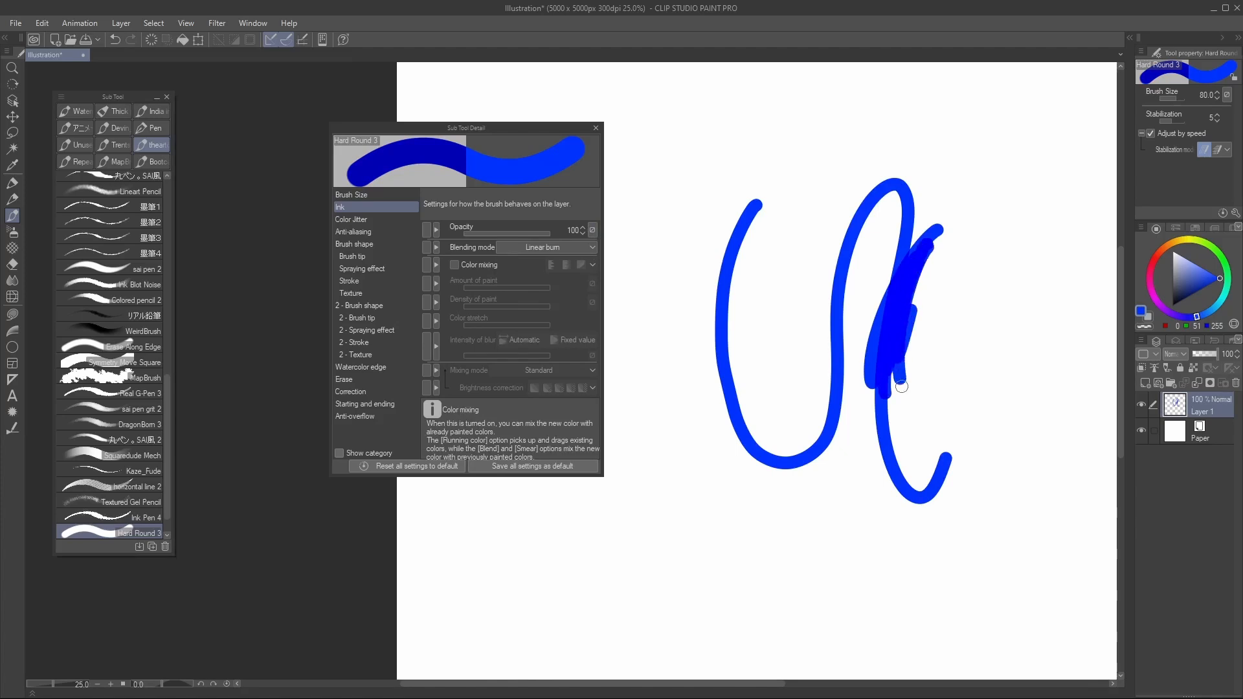
Enable pen pressure for the ink opacity and scribble overlapping Linear burn strokes beside the wavy stroke
click(591, 230)
click(592, 265)
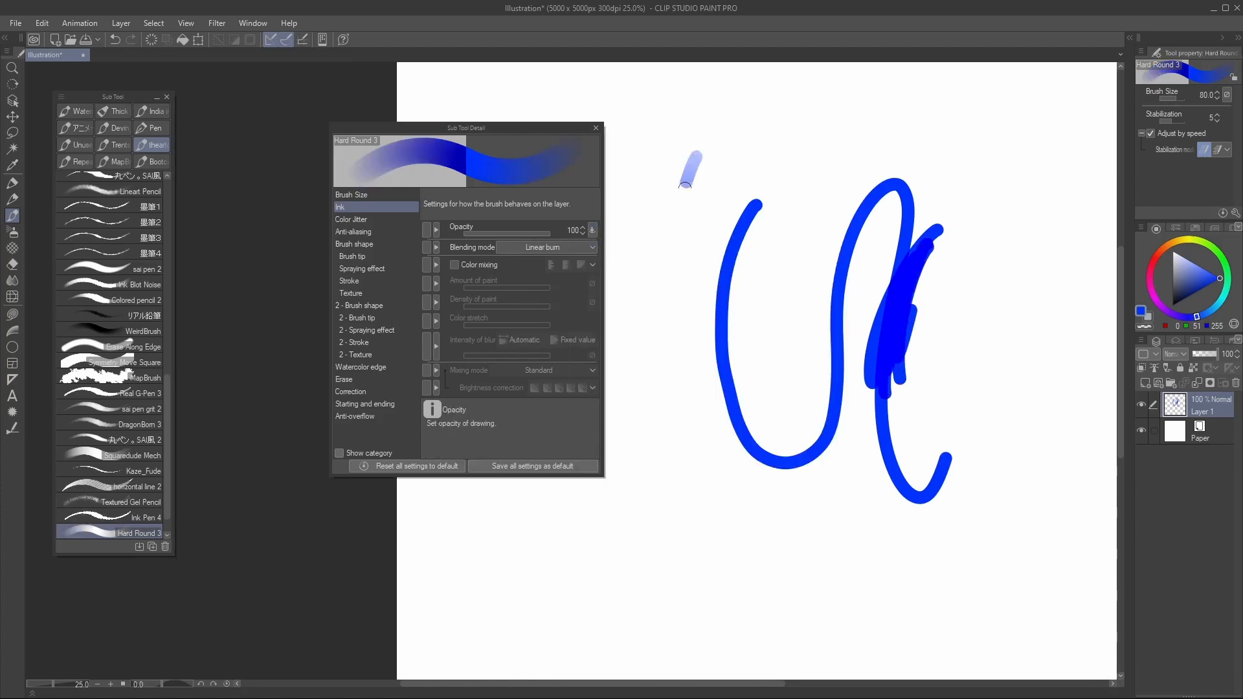
drag(684, 186, 688, 276)
mouse_move(707, 185)
mouse_down()
mouse_move(700, 222)
mouse_move(713, 200)
mouse_up()
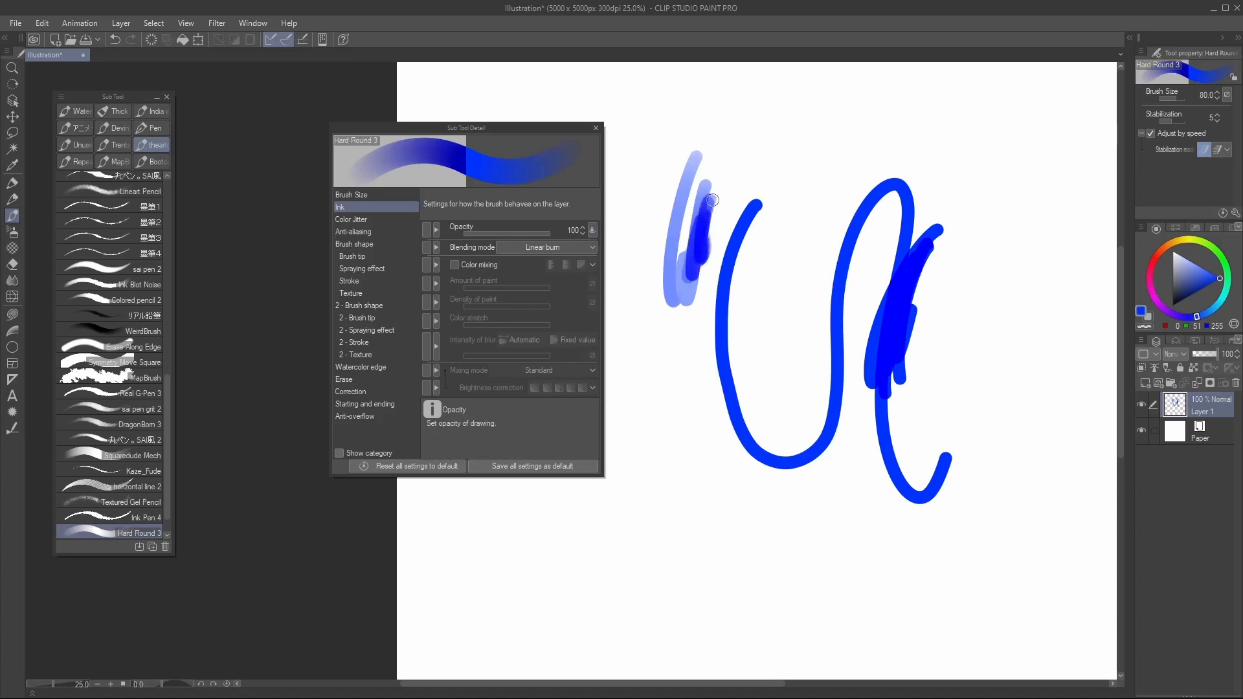
mouse_move(749, 113)
mouse_down()
mouse_move(686, 229)
mouse_move(718, 140)
mouse_move(743, 156)
mouse_up()
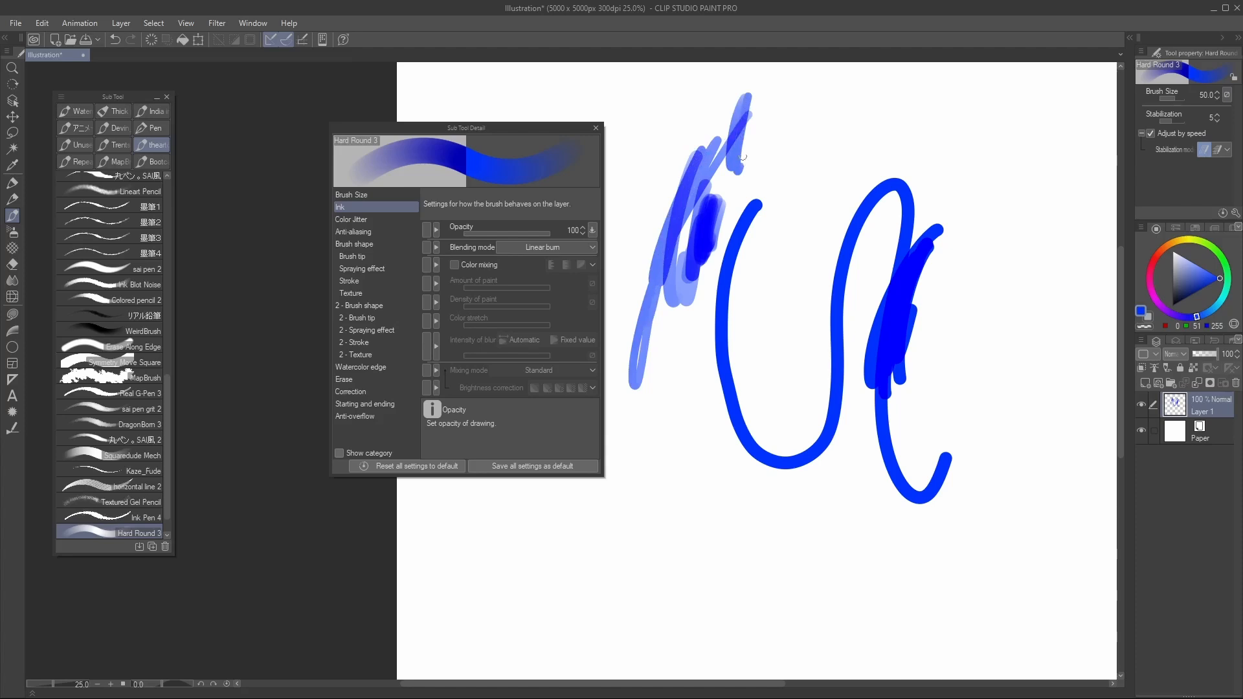
Set the ink blending mode to Normal and draw a few crossing test strokes above the wavy stroke
click(584, 249)
click(566, 265)
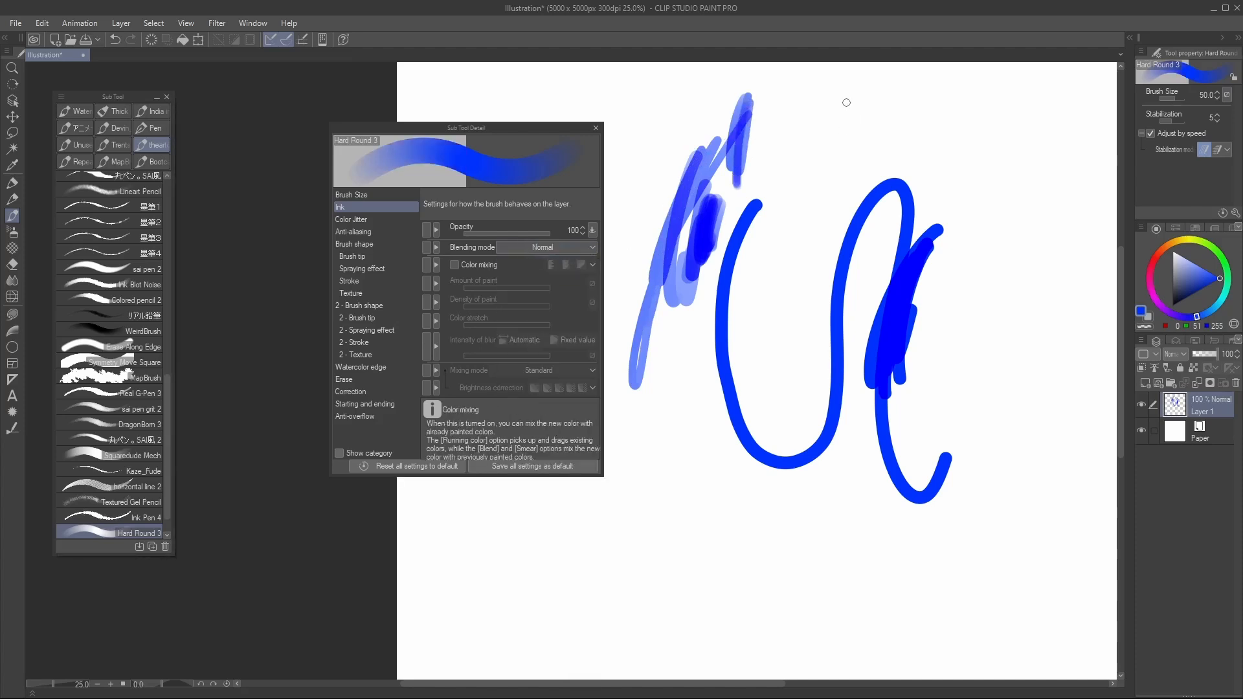
drag(841, 85, 831, 219)
drag(802, 173, 885, 100)
drag(806, 121, 882, 185)
drag(861, 98, 857, 211)
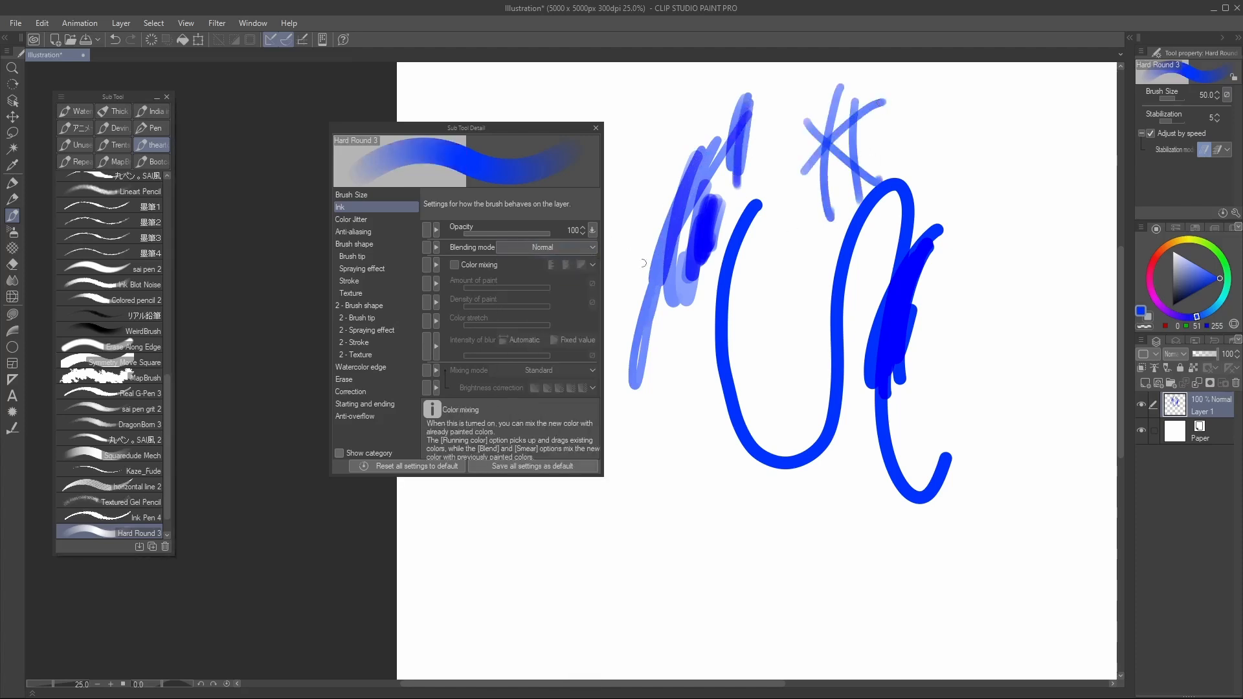
Return the blending mode to Linear burn, enlarge the brush to 80, and scribble two dense overlapping patches
click(585, 247)
click(542, 311)
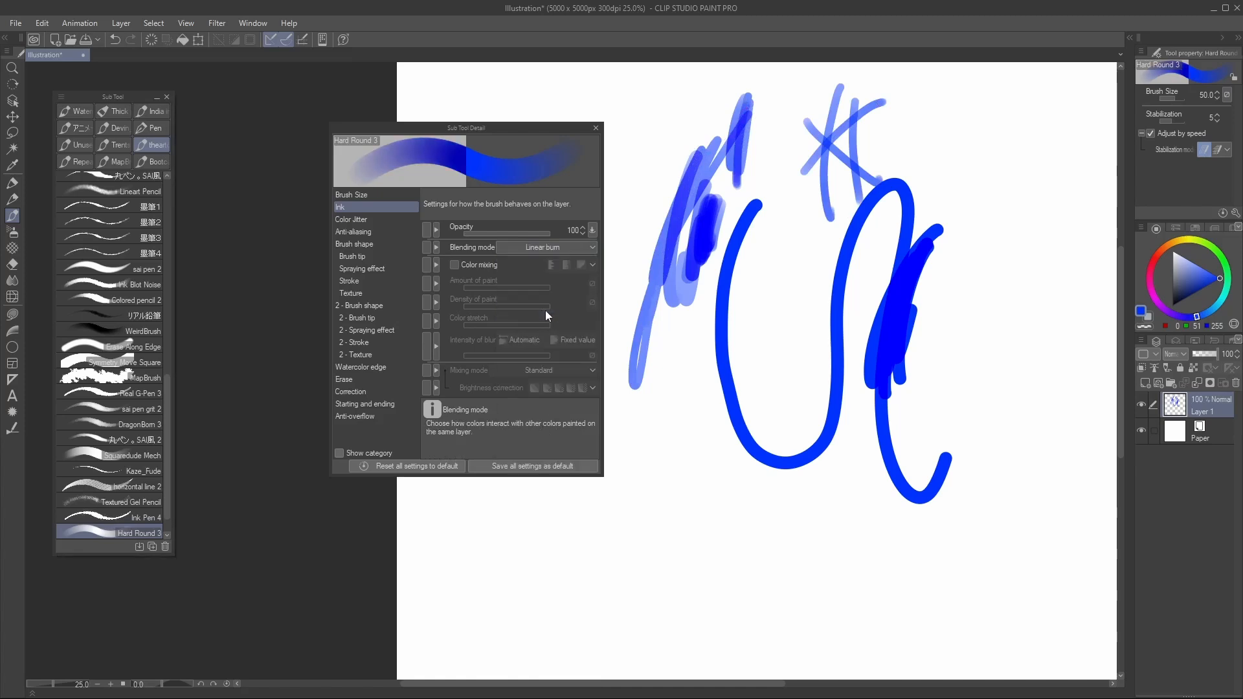
key(])
mouse_move(914, 105)
mouse_down()
mouse_move(887, 136)
mouse_move(909, 136)
mouse_move(897, 160)
mouse_move(926, 134)
mouse_move(920, 196)
mouse_up()
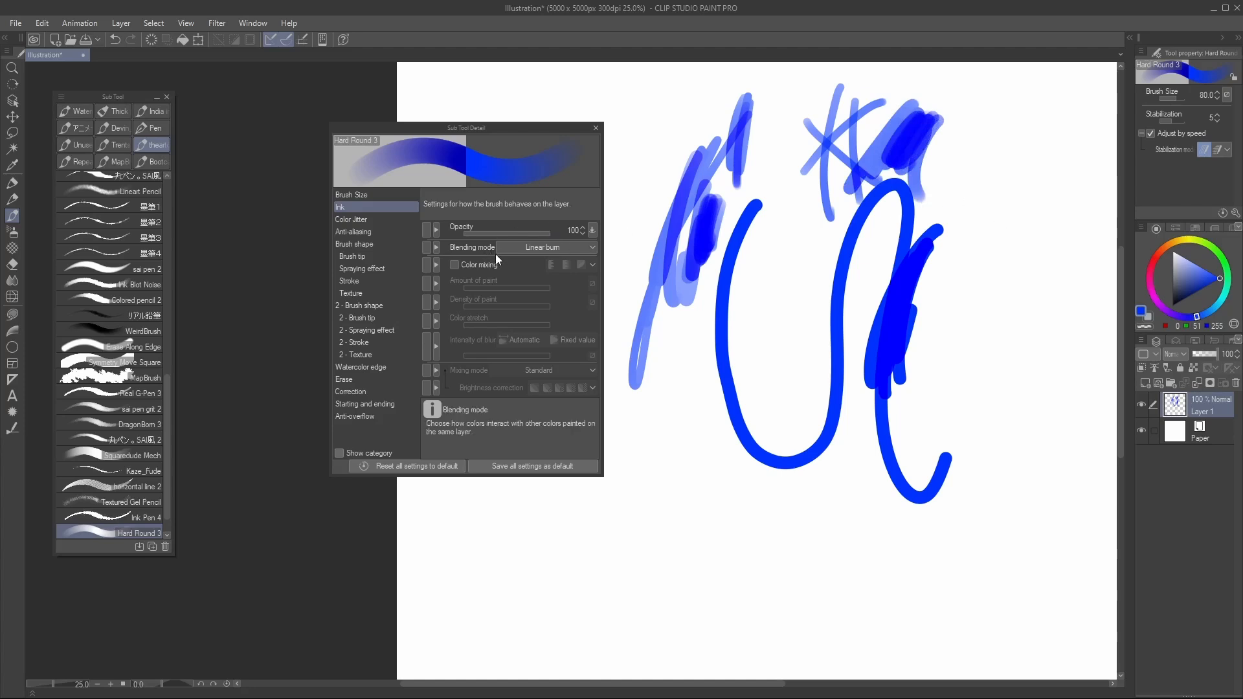
mouse_move(992, 146)
mouse_down()
mouse_move(975, 170)
mouse_move(1026, 207)
mouse_move(1010, 259)
mouse_move(1042, 285)
mouse_move(1096, 208)
mouse_move(1068, 278)
mouse_up()
Set the blending mode to Add (Glow) and scribble over the looped patch, first in blue and then in a lighter blue
click(573, 247)
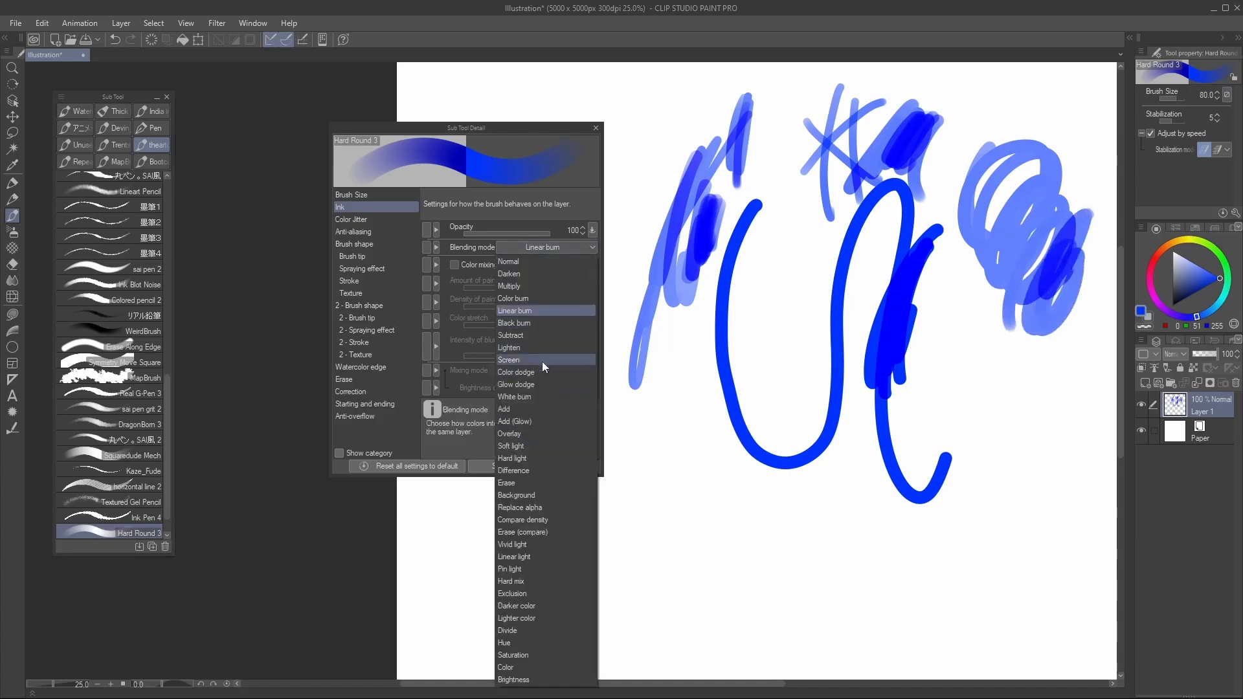
click(535, 420)
mouse_move(1035, 188)
mouse_down()
mouse_move(1020, 285)
mouse_move(1065, 295)
mouse_move(1012, 289)
mouse_move(1042, 222)
mouse_move(989, 246)
mouse_up()
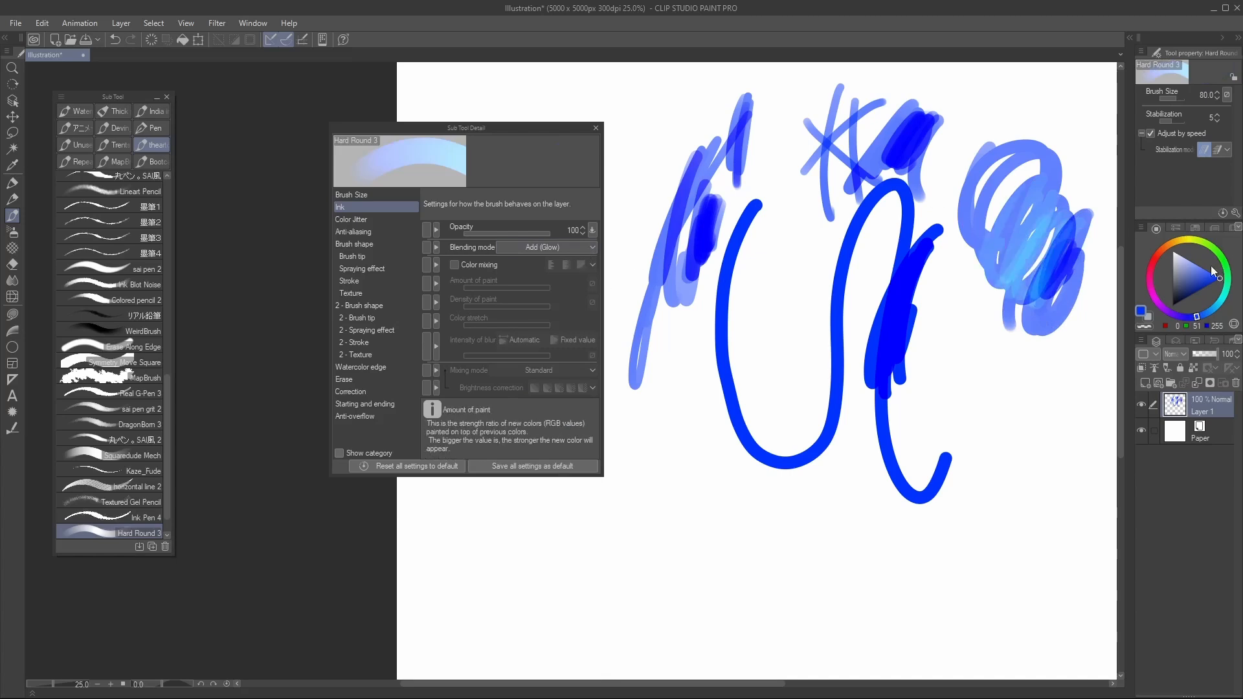
drag(1213, 270, 1197, 265)
mouse_move(1061, 194)
mouse_down()
mouse_move(1013, 282)
mouse_move(1044, 214)
mouse_move(1062, 246)
mouse_move(1039, 337)
mouse_move(1078, 237)
mouse_move(1029, 330)
mouse_up()
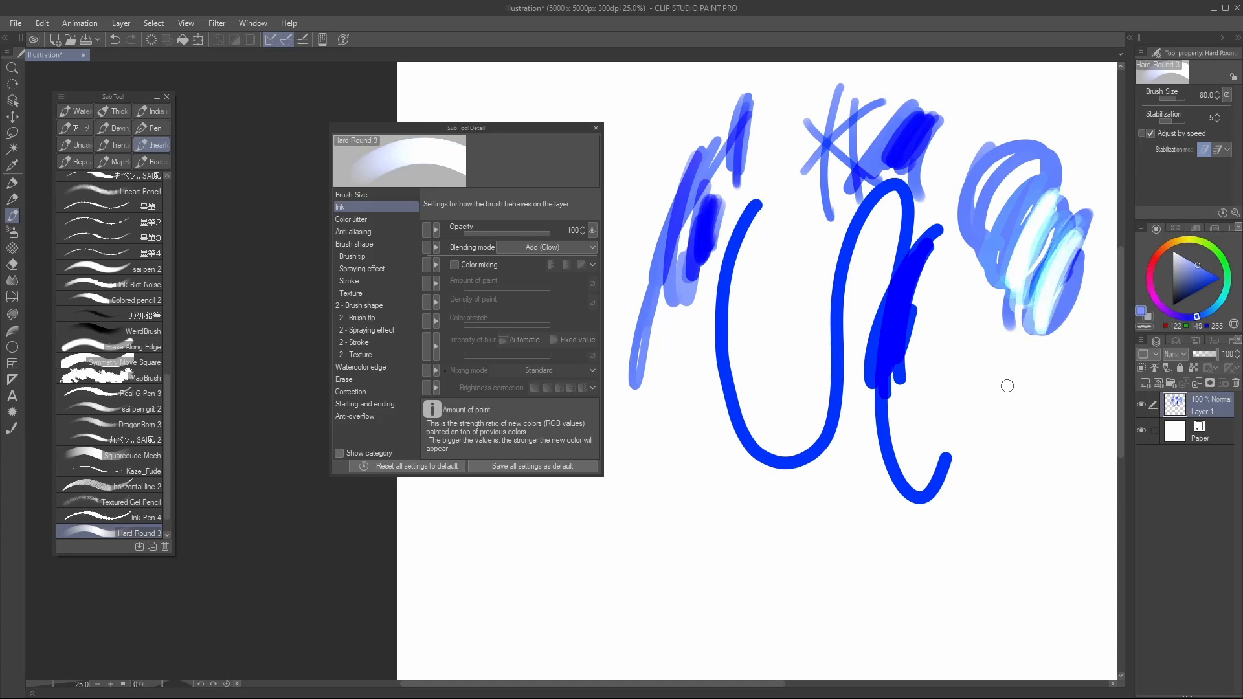
Lasso all the test strokes on the layer, delete them, and deselect
key(m)
mouse_move(639, 287)
mouse_down()
mouse_move(755, 591)
mouse_move(1095, 158)
mouse_move(679, 112)
mouse_up()
key(Delete)
key(ctrl+d)
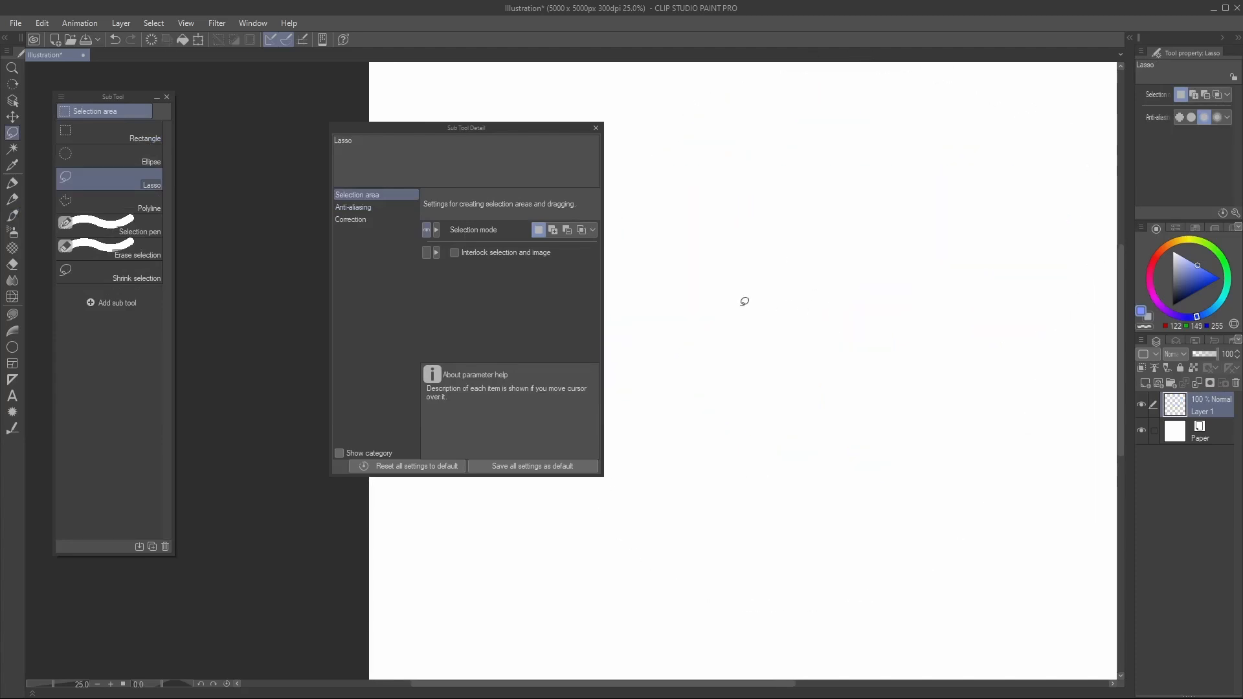
Return to the Hard Round 3 brush and set its ink blending mode to Linear burn
key(p)
click(380, 207)
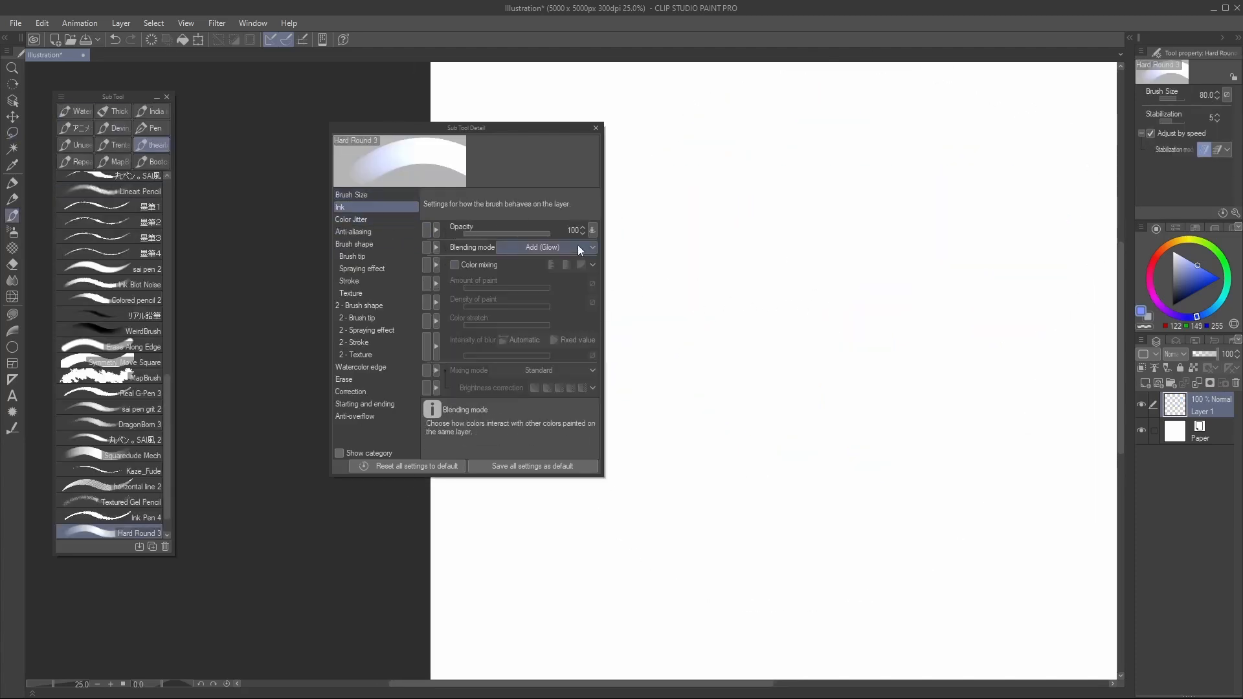
click(576, 246)
click(553, 311)
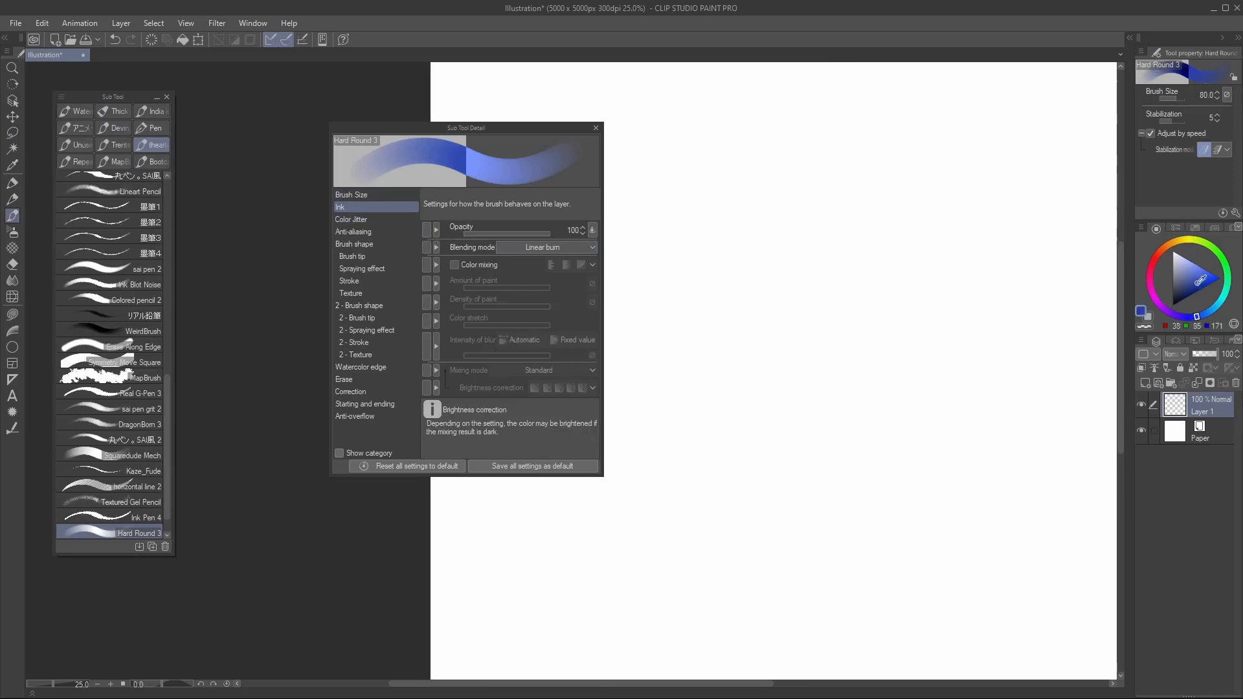
Reduce the brush size to 17 and draw thin overlapping test lines in dark blue
key(bracketleft)
key(bracketleft)
key(bracketleft)
key(bracketleft)
key(bracketleft)
drag(773, 153, 795, 217)
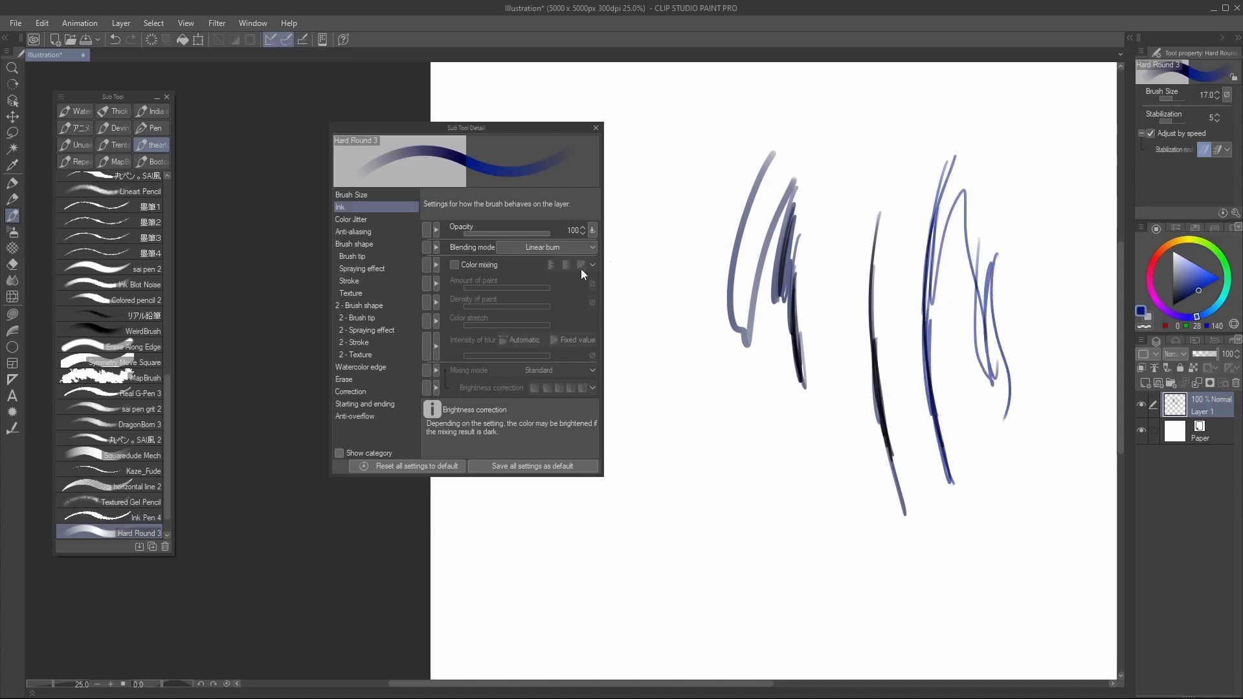
Enable color mixing, enlarge the brush to 250, and paint thick overlapping dark blue strokes beside the thin lines
click(454, 264)
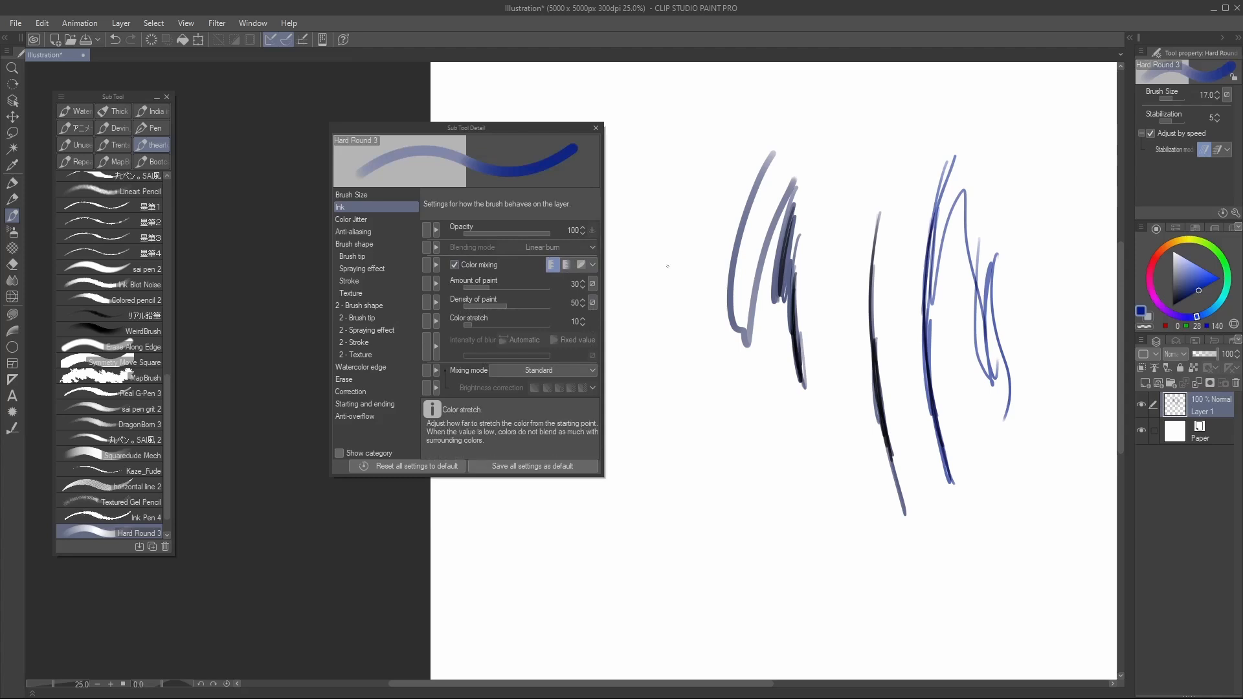
key(])
key(])
key(])
key(])
key(])
key(])
key(])
key(])
key(])
key(])
key(])
mouse_move(655, 265)
mouse_down()
mouse_move(690, 427)
mouse_move(725, 479)
mouse_move(763, 427)
mouse_move(783, 538)
mouse_up()
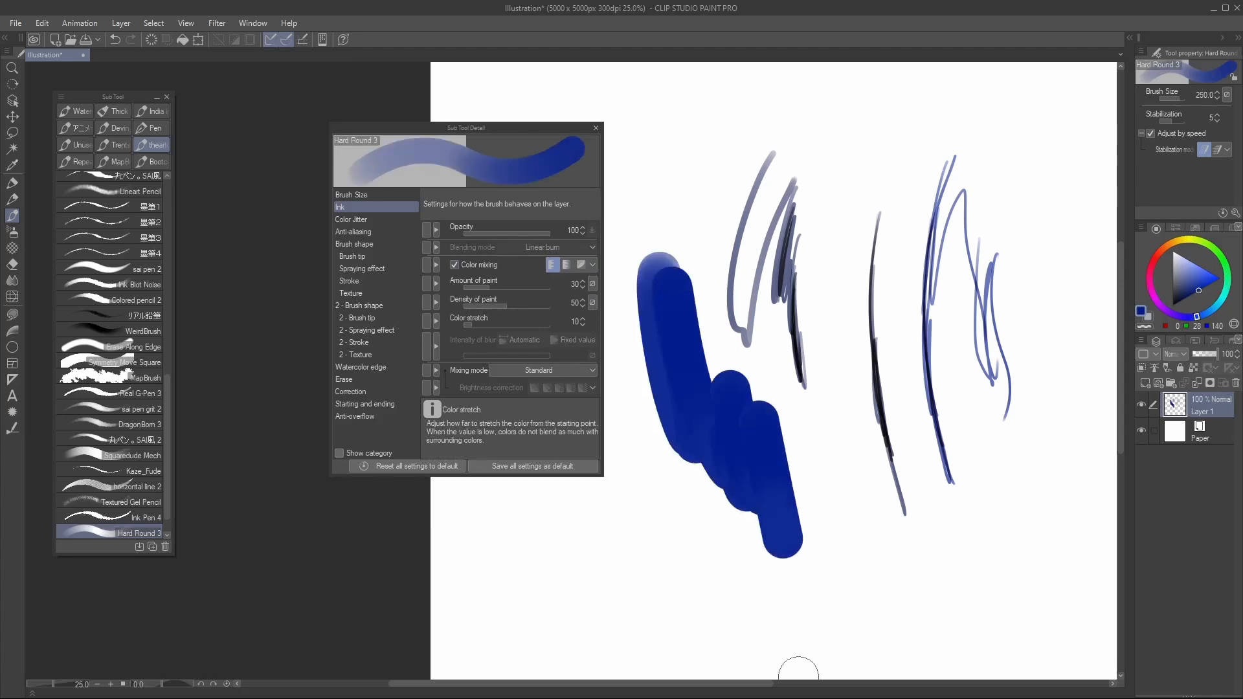
Paint yellow over the lower end of the blue strokes, sampling blue and yellow from the canvas to blend them
click(1199, 266)
click(1188, 240)
mouse_move(786, 396)
mouse_down()
mouse_move(810, 508)
mouse_move(748, 414)
mouse_move(722, 395)
mouse_move(705, 401)
mouse_move(694, 343)
mouse_move(712, 446)
mouse_move(685, 356)
mouse_move(774, 469)
mouse_up()
alt+click(695, 343)
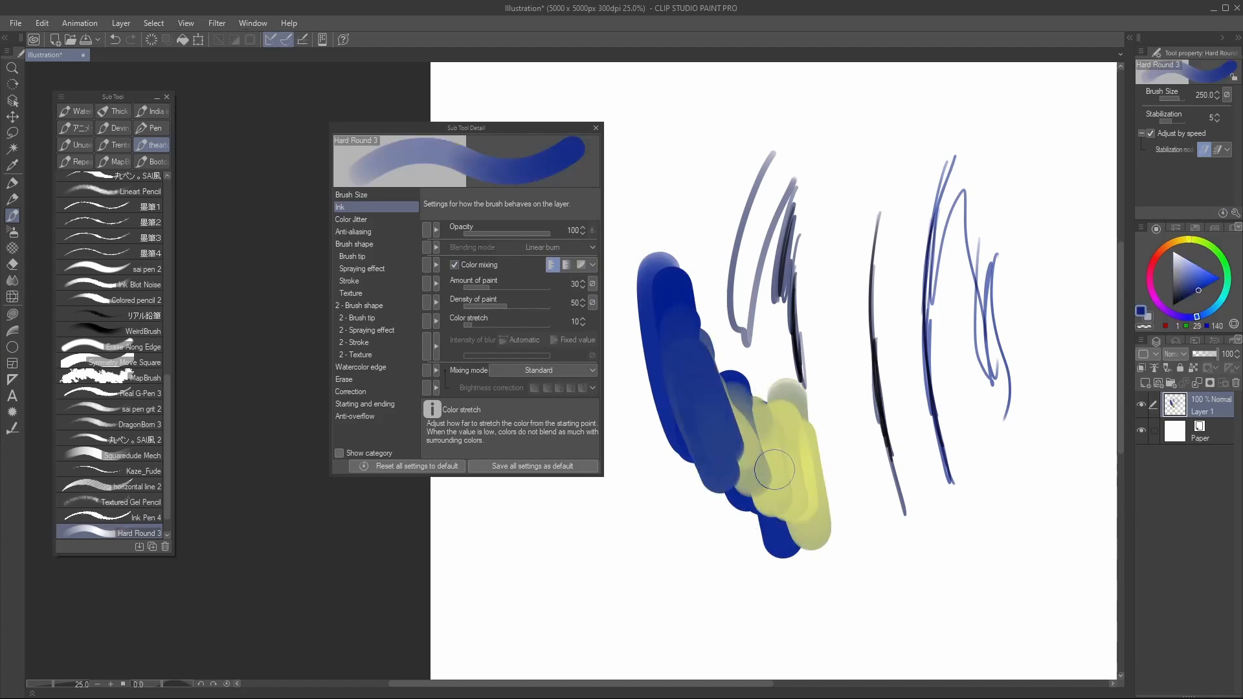
alt+click(773, 469)
Set the amount of paint to 71 and paint thick yellow strokes over the blue area
click(487, 287)
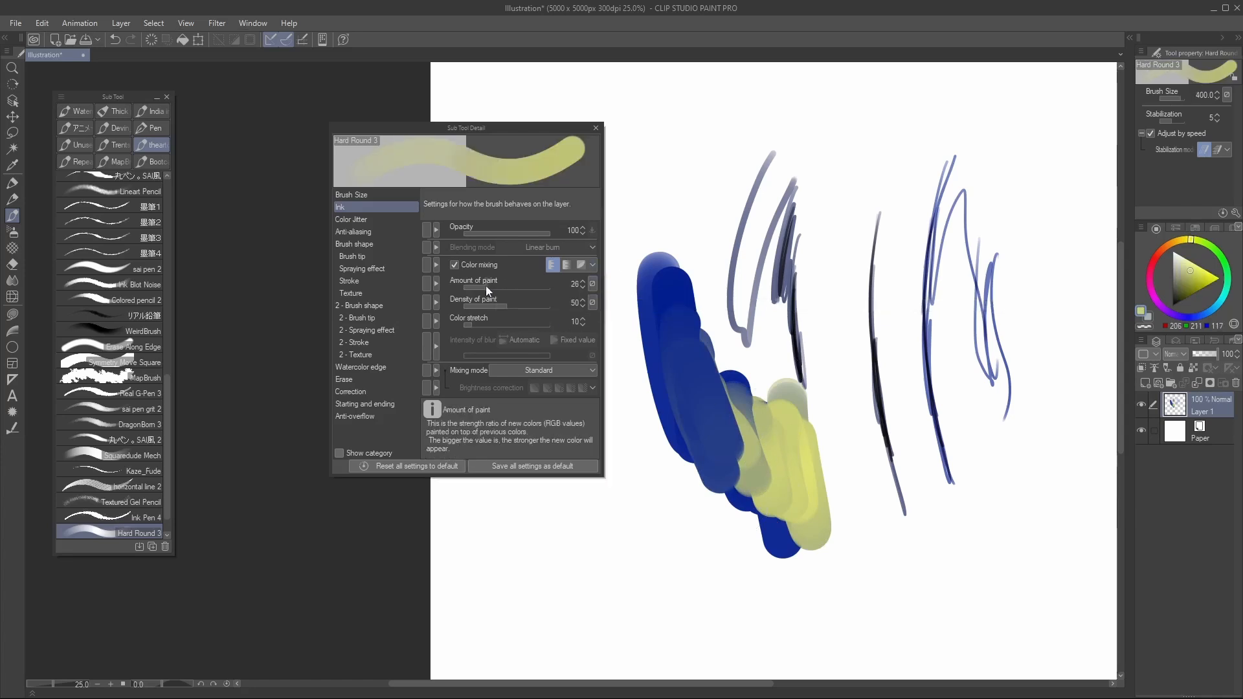
mouse_move(485, 286)
mouse_down()
mouse_move(468, 289)
mouse_move(525, 289)
mouse_up()
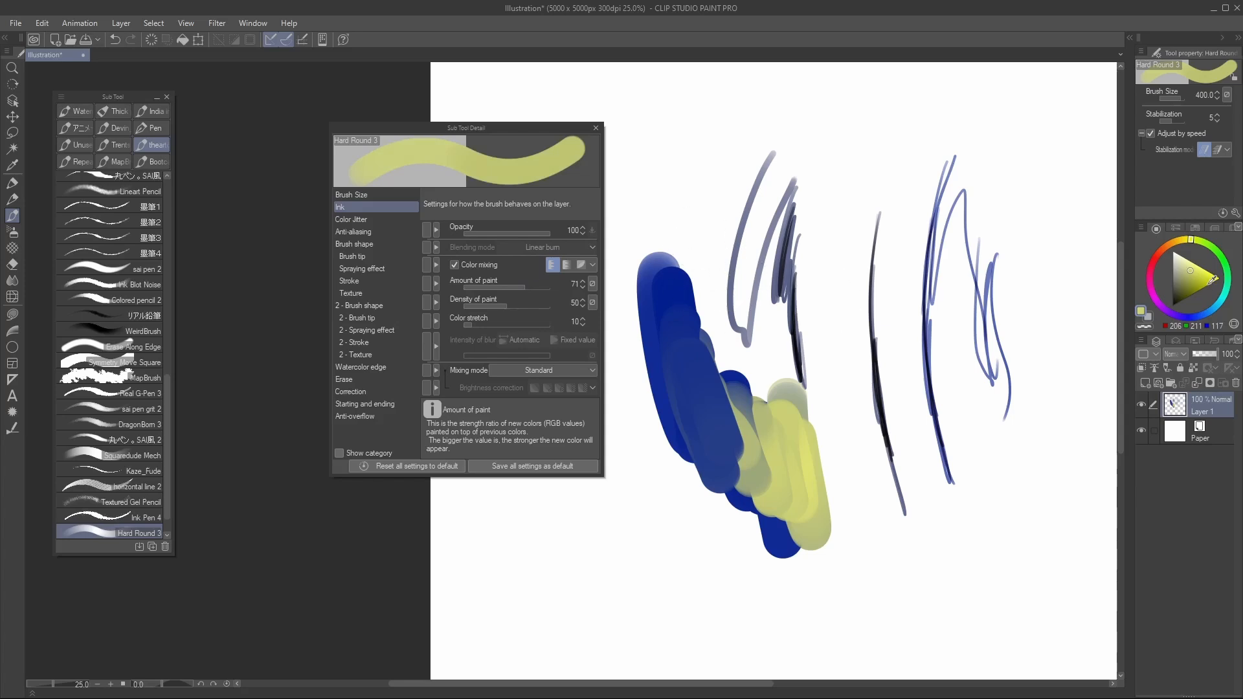
mouse_move(691, 191)
mouse_down()
mouse_move(685, 292)
mouse_move(700, 369)
mouse_up()
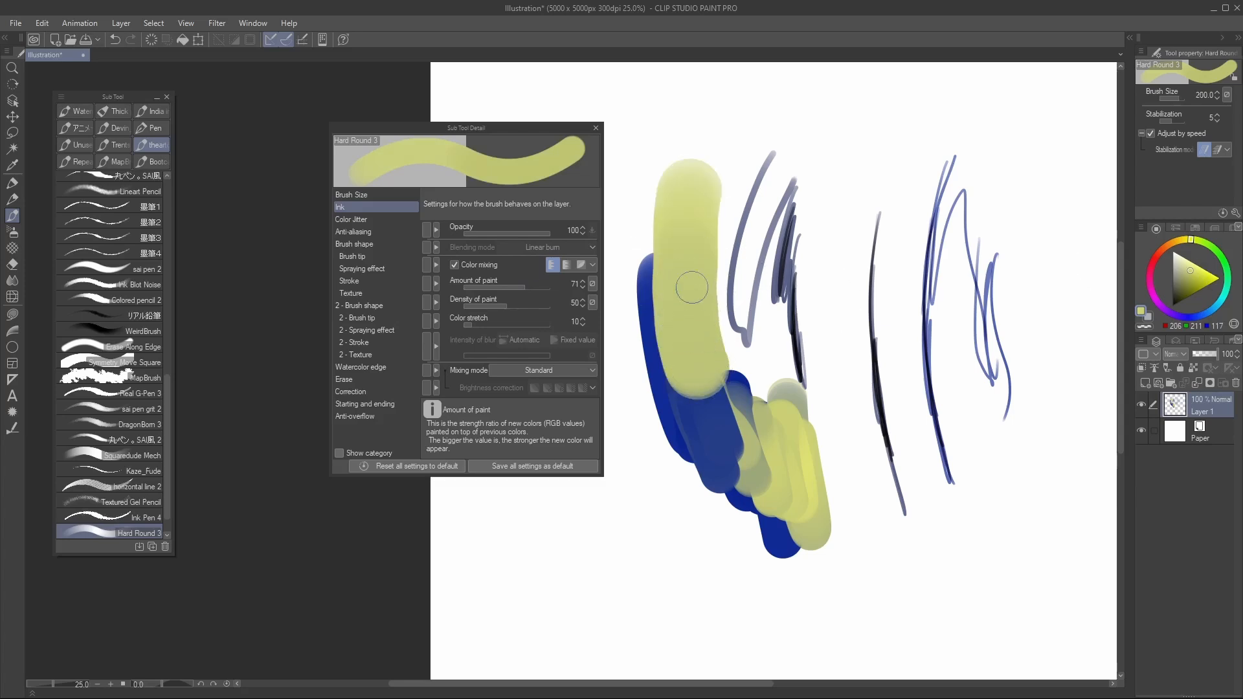
key(bracketleft)
mouse_move(691, 287)
mouse_down()
mouse_move(757, 552)
mouse_move(719, 434)
mouse_up()
alt+click(678, 373)
mouse_move(677, 475)
mouse_down()
mouse_move(699, 470)
mouse_move(714, 435)
mouse_move(728, 516)
mouse_up()
Set the amount of paint to 4, paint a zigzag beside the yellow strokes, and smear the blue and yellow together
click(472, 287)
mouse_move(768, 559)
mouse_down()
mouse_move(767, 474)
mouse_move(783, 521)
mouse_move(781, 494)
mouse_move(825, 528)
mouse_move(879, 462)
mouse_move(927, 495)
mouse_move(997, 459)
mouse_up()
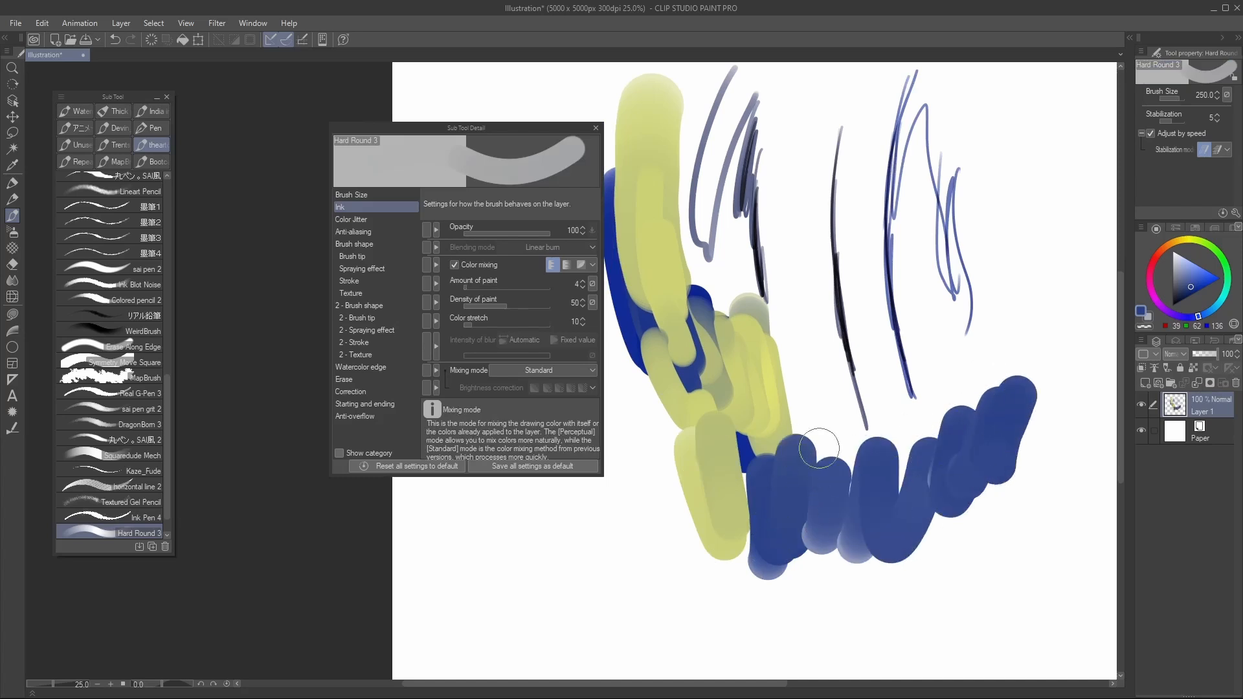
drag(814, 413, 766, 390)
mouse_move(774, 345)
mouse_down()
mouse_move(786, 264)
mouse_move(744, 408)
mouse_move(738, 384)
mouse_up()
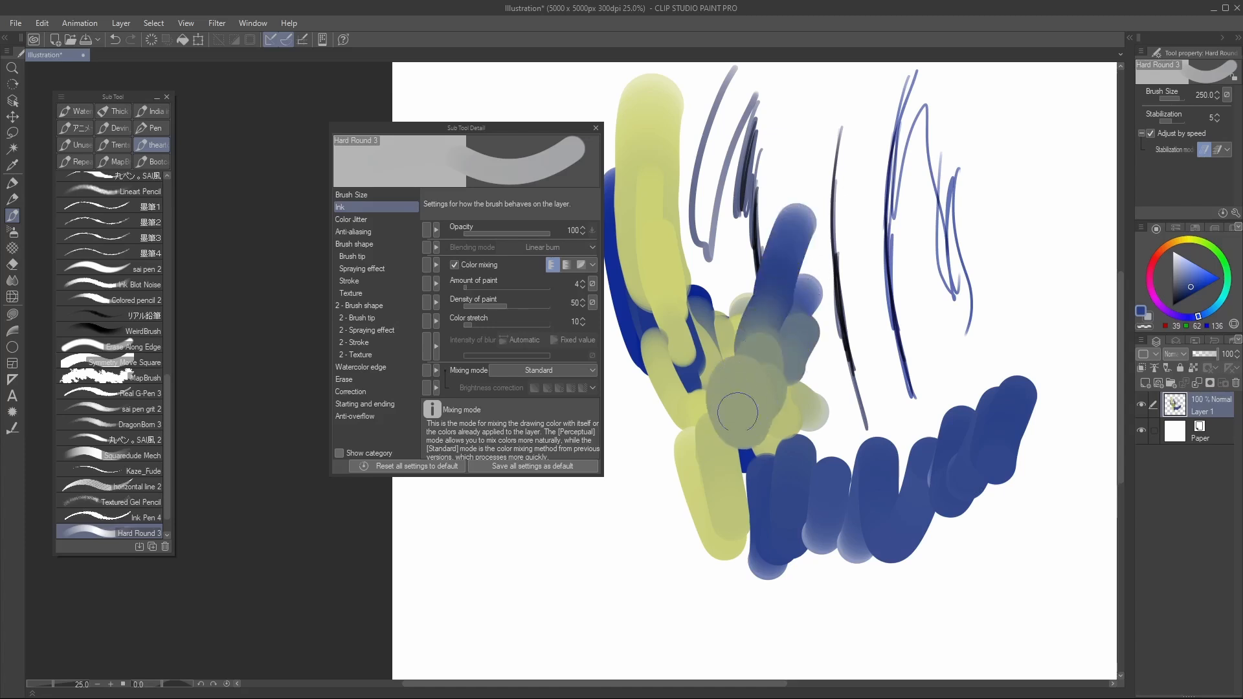
mouse_move(721, 516)
mouse_down()
mouse_move(729, 452)
mouse_move(746, 484)
mouse_move(786, 466)
mouse_up()
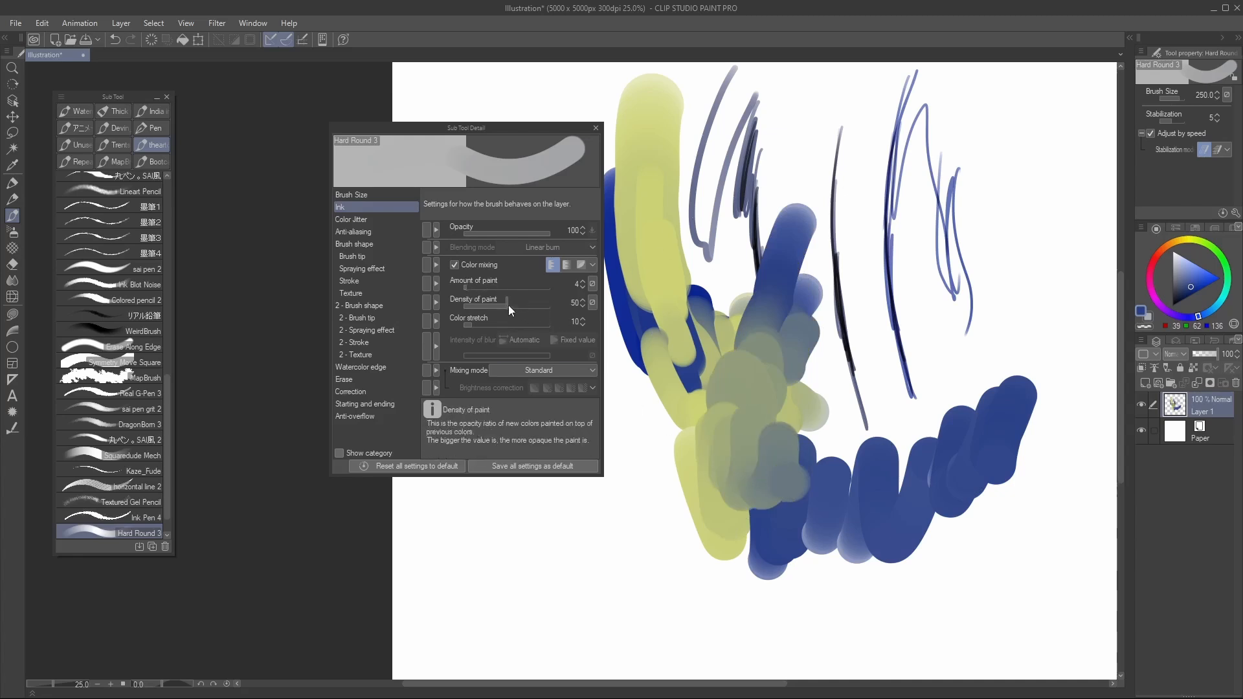
Set the amount of paint to 65 and the density of paint to 17, and scribble blue over the yellow strokes
click(515, 286)
click(477, 307)
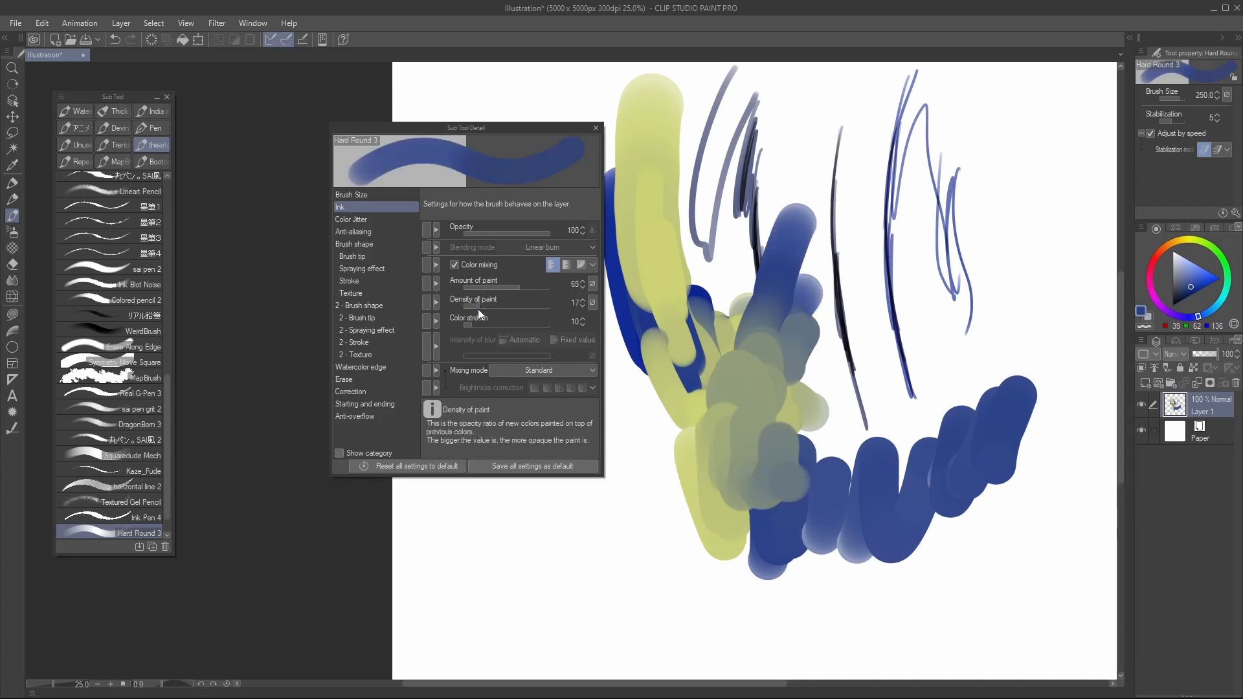
mouse_move(638, 447)
mouse_down()
mouse_move(674, 466)
mouse_move(738, 437)
mouse_move(751, 463)
mouse_move(718, 476)
mouse_up()
Set the density of paint to 75 and the amount of paint to 24, and paint blending strokes across the mixed area
click(525, 306)
drag(506, 285, 484, 286)
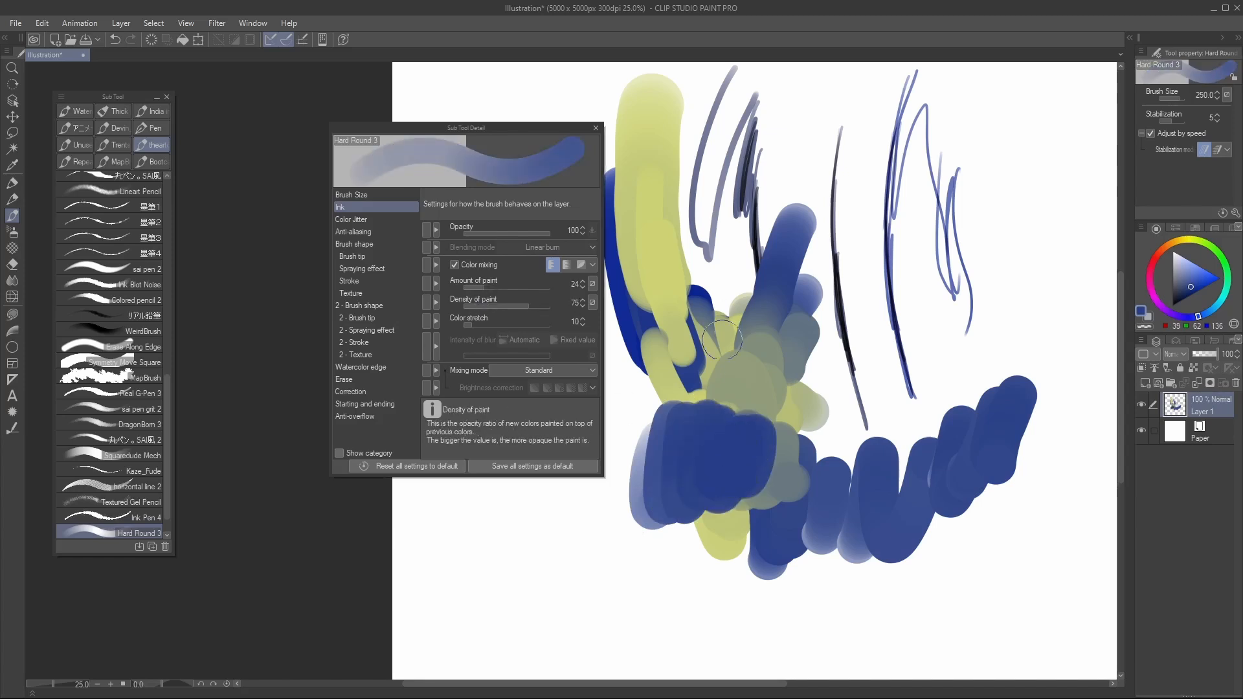
mouse_move(699, 284)
mouse_down()
mouse_move(702, 378)
mouse_move(728, 369)
mouse_move(783, 309)
mouse_move(816, 317)
mouse_move(830, 477)
mouse_move(890, 422)
mouse_move(897, 391)
mouse_up()
mouse_move(835, 395)
mouse_down()
mouse_move(796, 319)
mouse_move(809, 349)
mouse_move(748, 424)
mouse_up()
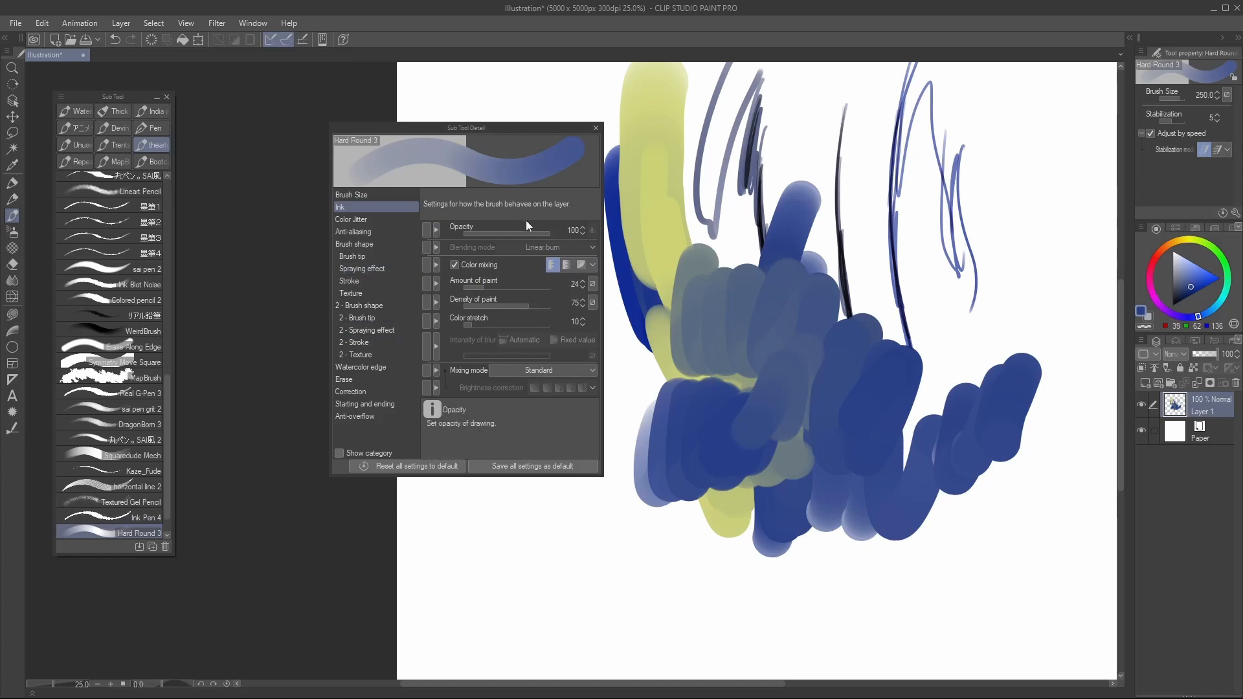
Lower the ink opacity to 45 and paint translucent strokes over the blue and yellow areas, sampling a mixed color
drag(536, 231, 499, 231)
drag(794, 341, 889, 328)
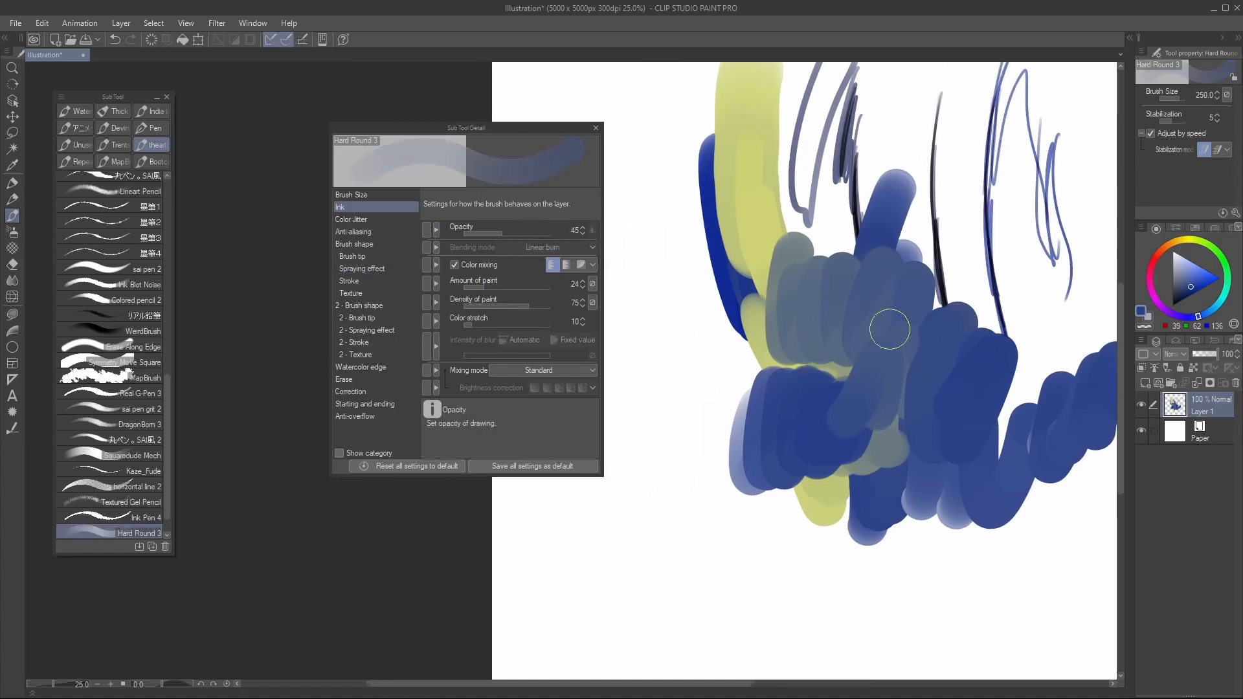
mouse_move(712, 352)
mouse_down()
mouse_move(712, 392)
mouse_move(769, 402)
mouse_move(741, 353)
mouse_move(744, 216)
mouse_move(731, 169)
mouse_move(699, 304)
mouse_move(721, 291)
mouse_up()
alt+click(738, 217)
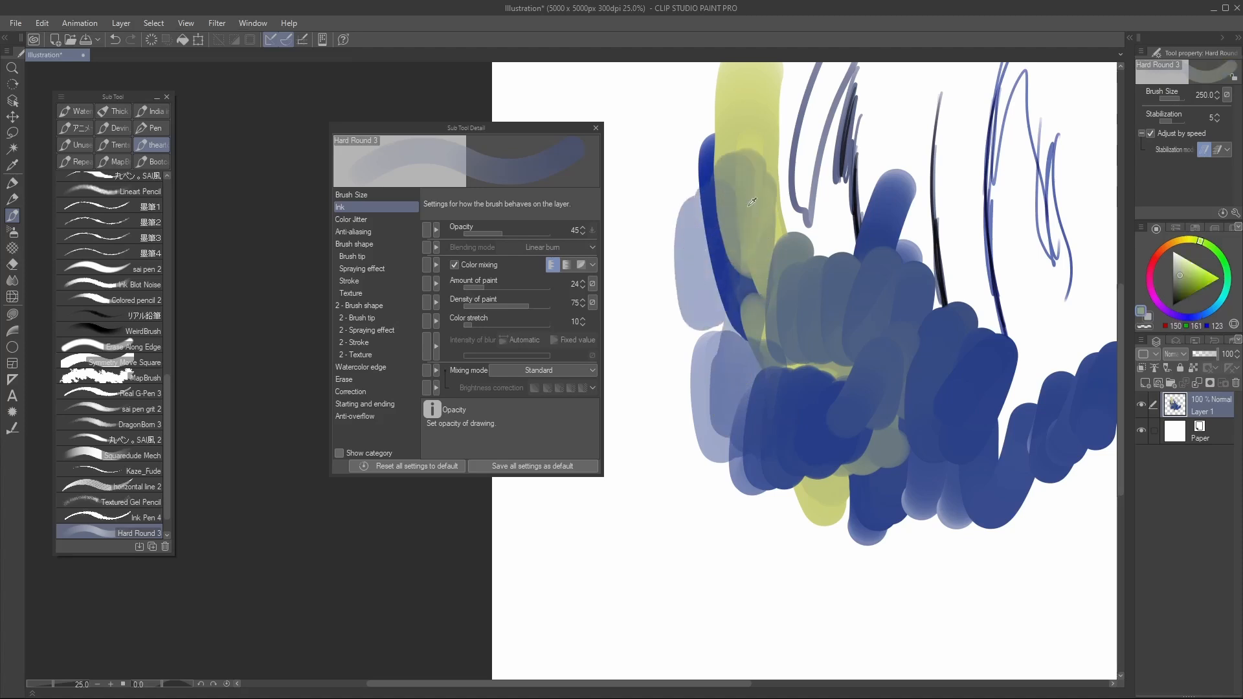
mouse_move(723, 223)
mouse_down()
mouse_move(715, 231)
mouse_move(758, 276)
mouse_up()
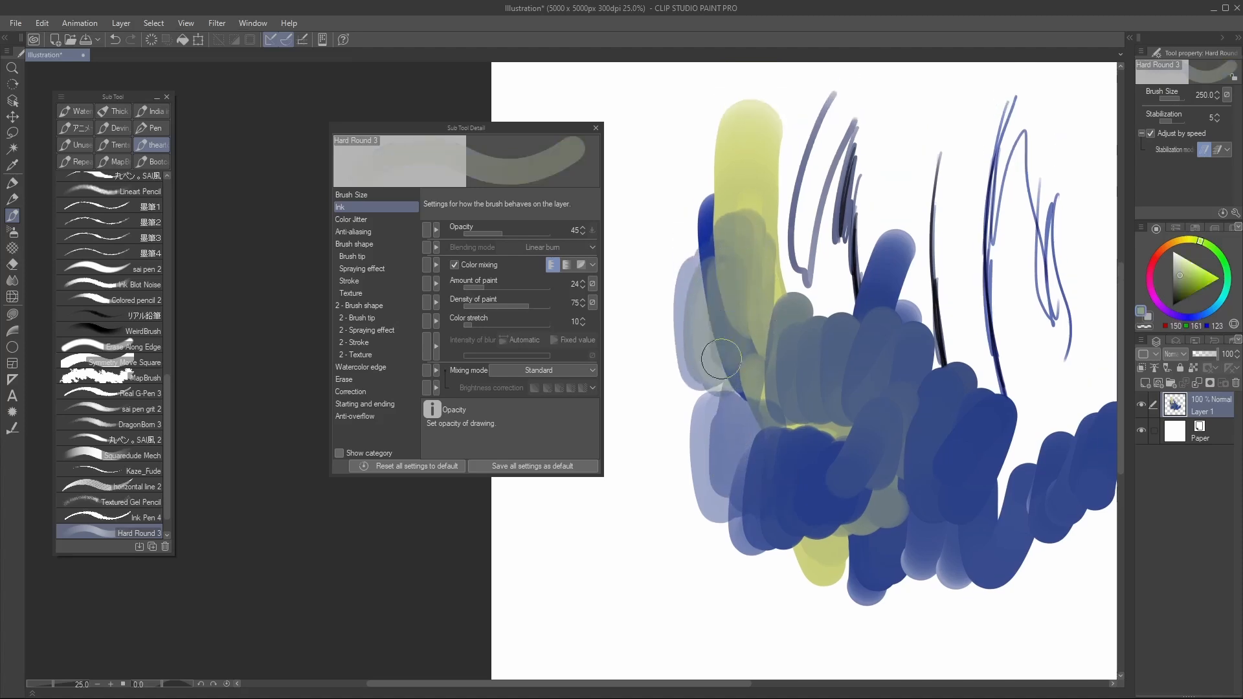
Restore the ink opacity to 100 and paint blended strokes around the lower edge, enlarging the brush to 300
drag(523, 234, 563, 238)
mouse_move(679, 470)
mouse_down()
mouse_move(679, 435)
mouse_move(737, 527)
mouse_move(731, 568)
mouse_up()
drag(774, 396, 713, 226)
key(])
mouse_move(719, 384)
mouse_down()
mouse_move(752, 444)
mouse_move(750, 423)
mouse_move(766, 423)
mouse_move(770, 400)
mouse_move(751, 398)
mouse_move(786, 468)
mouse_move(828, 413)
mouse_up()
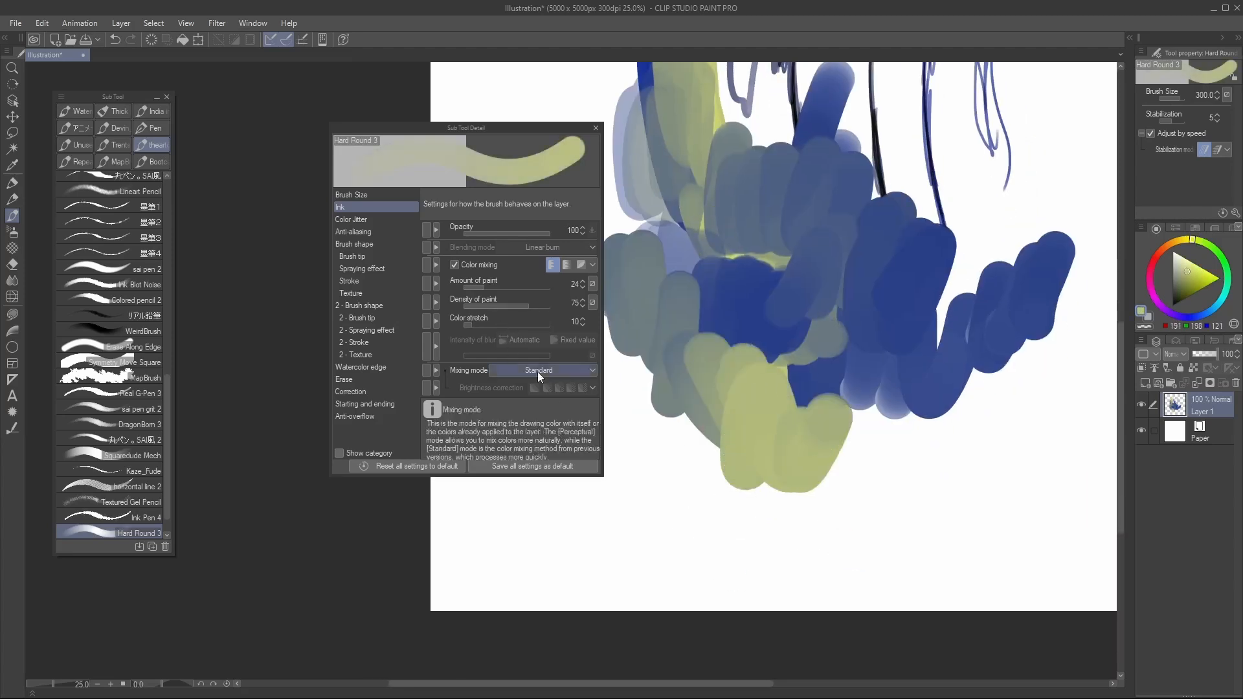
Set the ink color stretch to 48 and paint a stroke, and repeat with color stretch at 4 over the blue area
drag(483, 327, 504, 327)
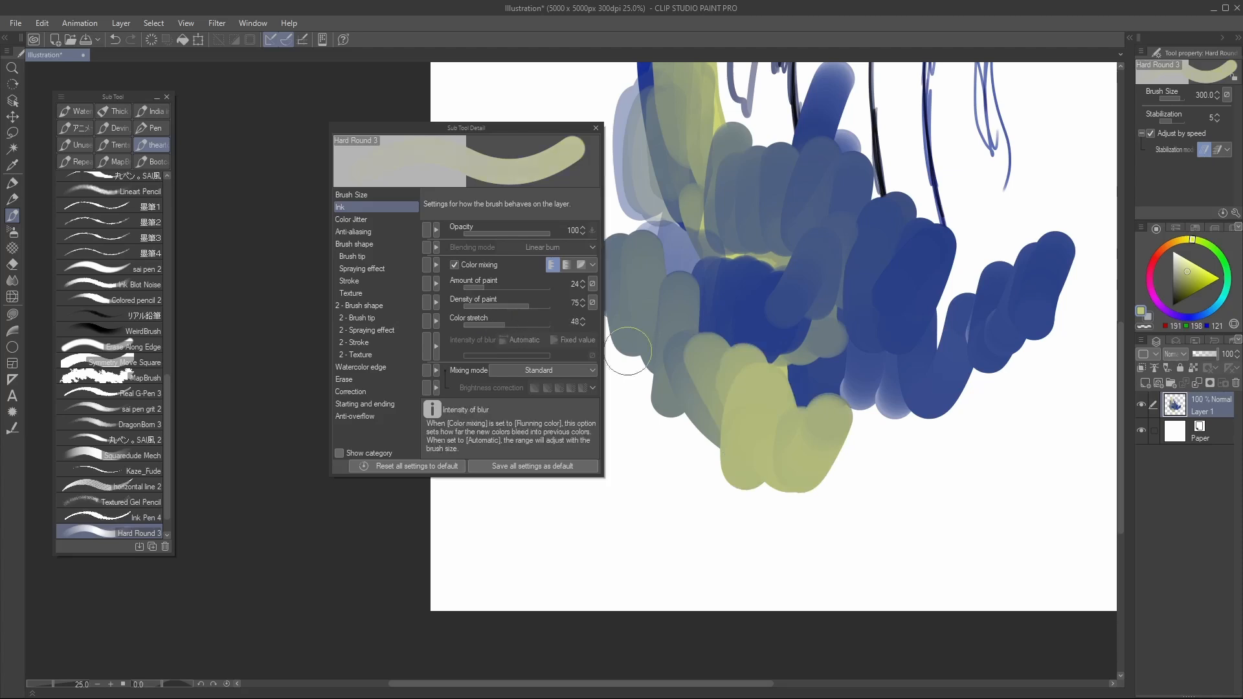
mouse_move(870, 404)
mouse_down()
mouse_move(847, 477)
mouse_move(876, 409)
mouse_move(975, 314)
mouse_move(886, 439)
mouse_move(1052, 288)
mouse_up()
drag(504, 326, 472, 332)
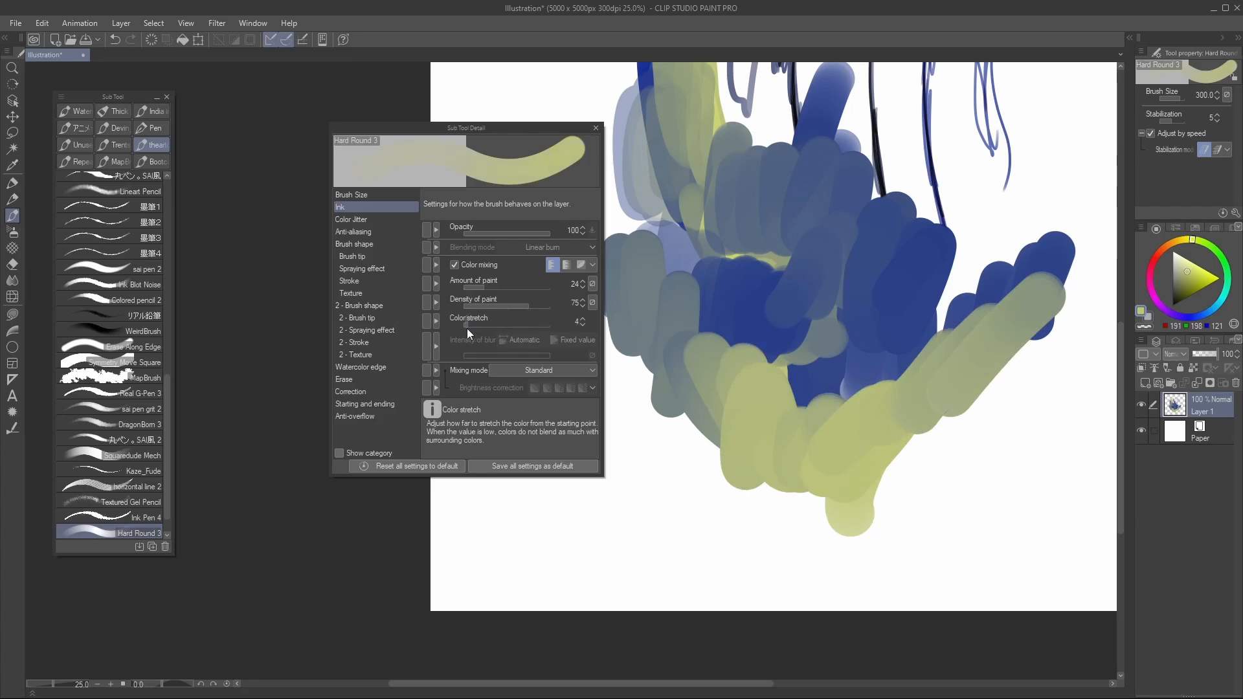
mouse_move(910, 280)
mouse_down()
mouse_move(1036, 259)
mouse_move(1068, 220)
mouse_move(1027, 234)
mouse_move(970, 327)
mouse_up()
drag(970, 327, 923, 358)
Set the color stretch to 18 and paint broad yellow-green strokes over the blue diagonal area
drag(519, 328, 479, 328)
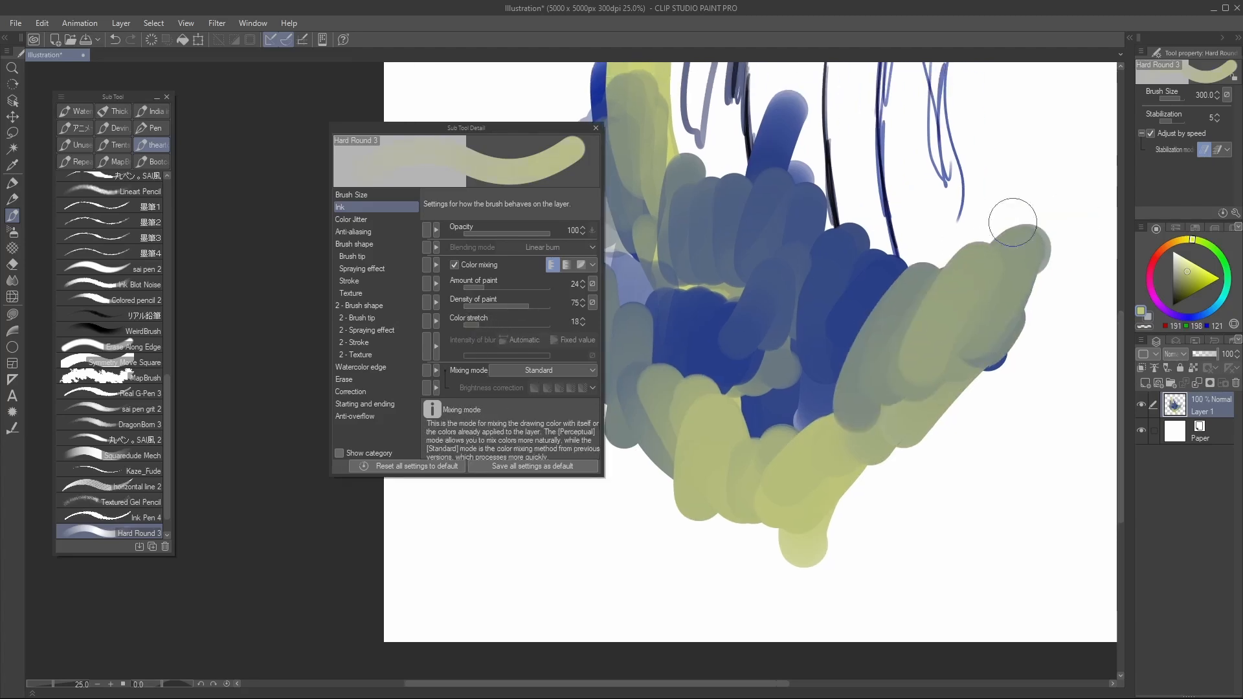
drag(1016, 218, 1010, 303)
mouse_move(1095, 223)
mouse_down()
mouse_move(921, 296)
mouse_move(836, 400)
mouse_up()
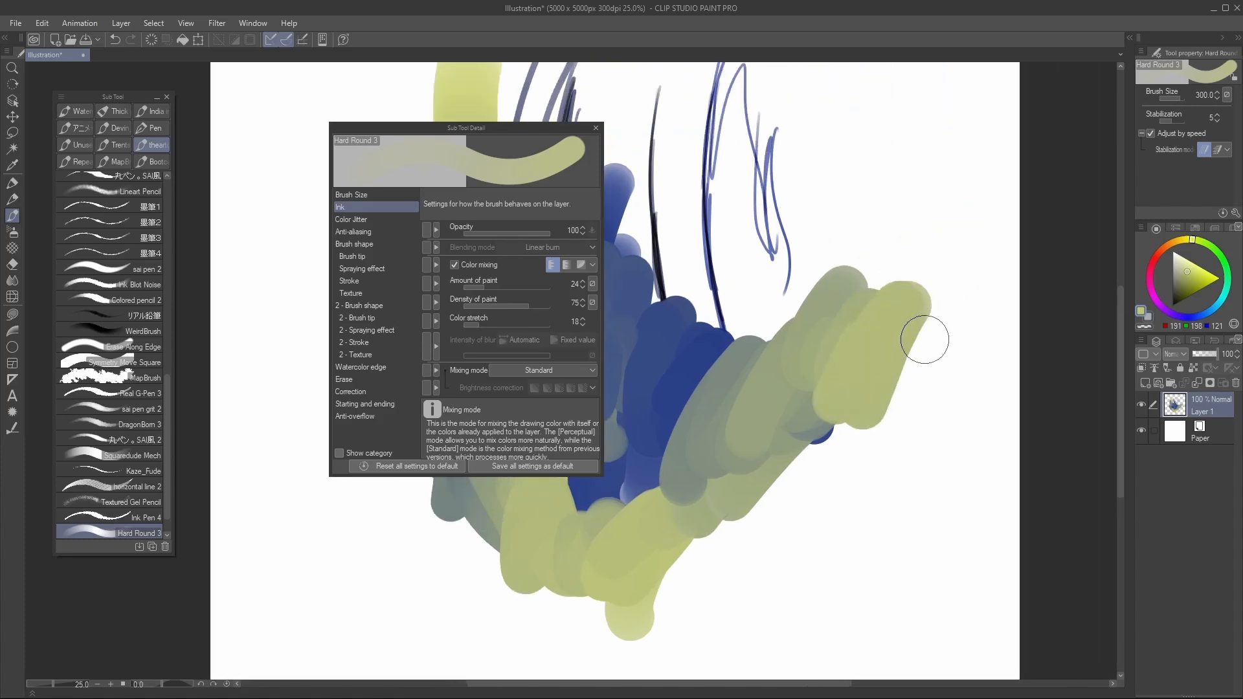
Sample white from the canvas and paint blending strokes over the outer end of the green diagonal
alt+click(943, 324)
mouse_move(943, 325)
mouse_down()
mouse_move(859, 403)
mouse_move(941, 355)
mouse_up()
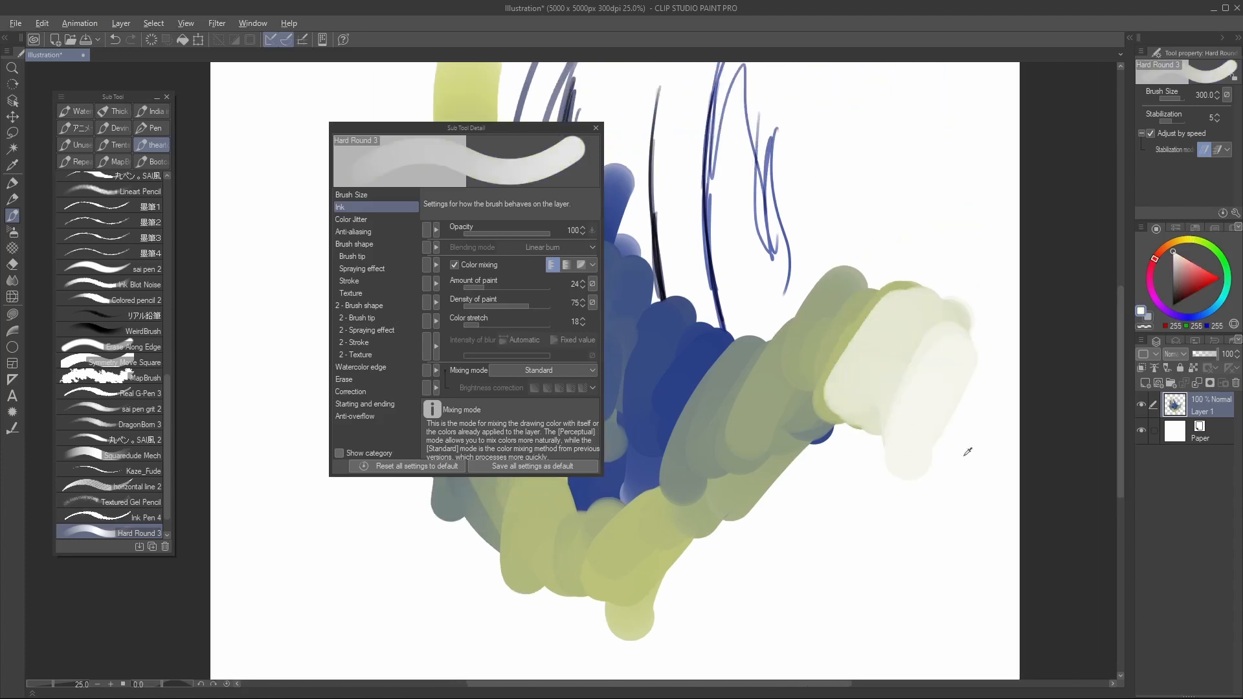
alt+click(955, 423)
drag(958, 459, 939, 507)
drag(948, 507, 962, 450)
alt+click(955, 518)
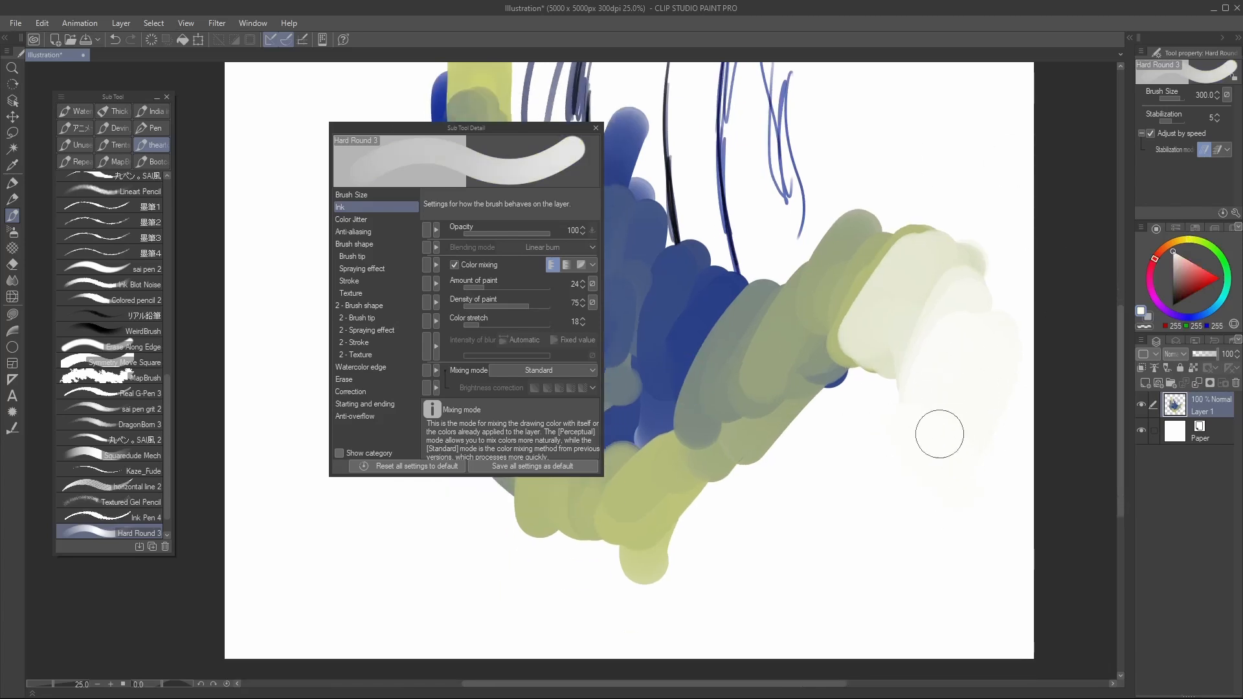
mouse_move(890, 404)
mouse_down()
mouse_move(849, 370)
mouse_move(865, 395)
mouse_move(888, 333)
mouse_up()
Sample intermediate green-grey tones and paint strokes that smooth the transition between the green and white areas
alt+click(861, 262)
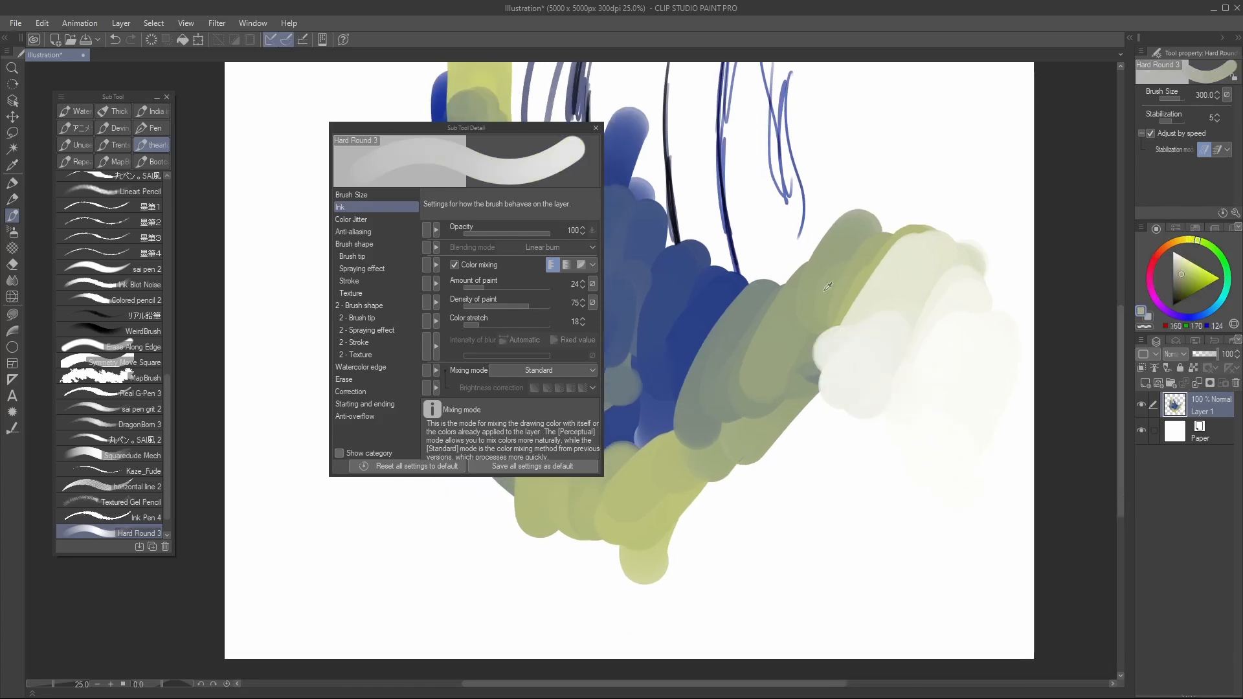
mouse_move(861, 263)
mouse_down()
mouse_move(888, 263)
mouse_move(864, 337)
mouse_up()
alt+click(938, 290)
drag(938, 289, 927, 278)
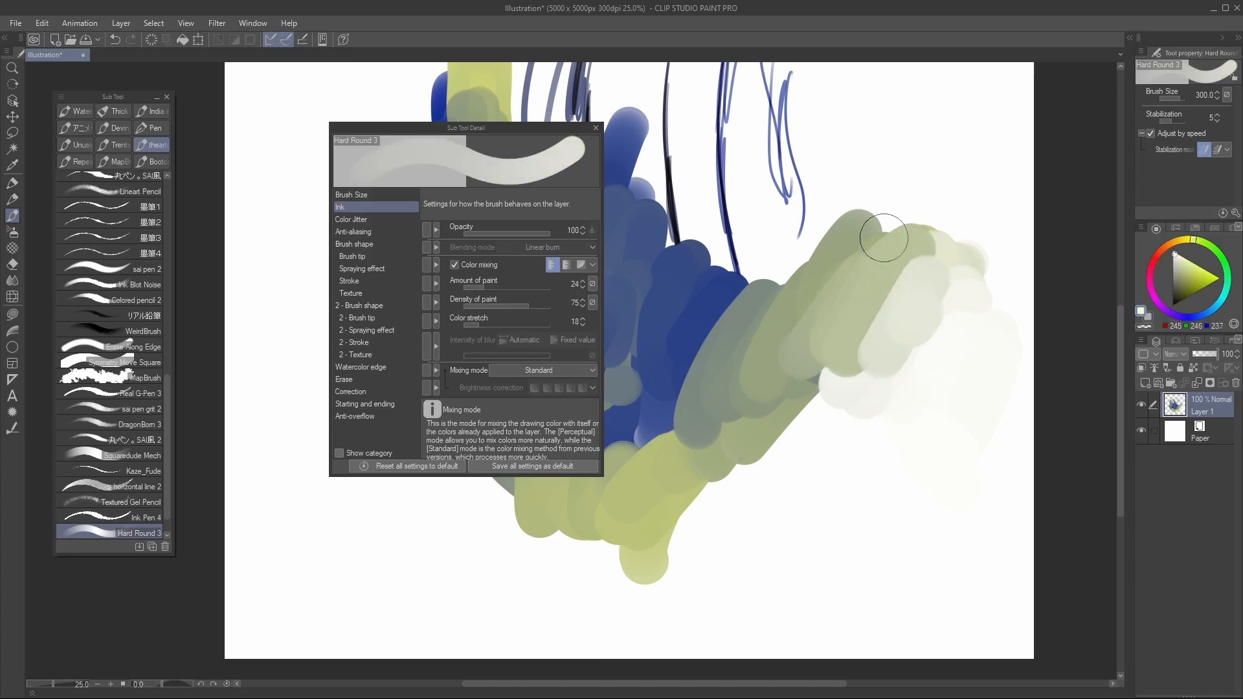
alt+click(833, 278)
alt+click(882, 277)
mouse_move(846, 311)
mouse_down()
mouse_move(866, 285)
mouse_move(872, 336)
mouse_up()
alt+click(930, 333)
drag(926, 303, 925, 365)
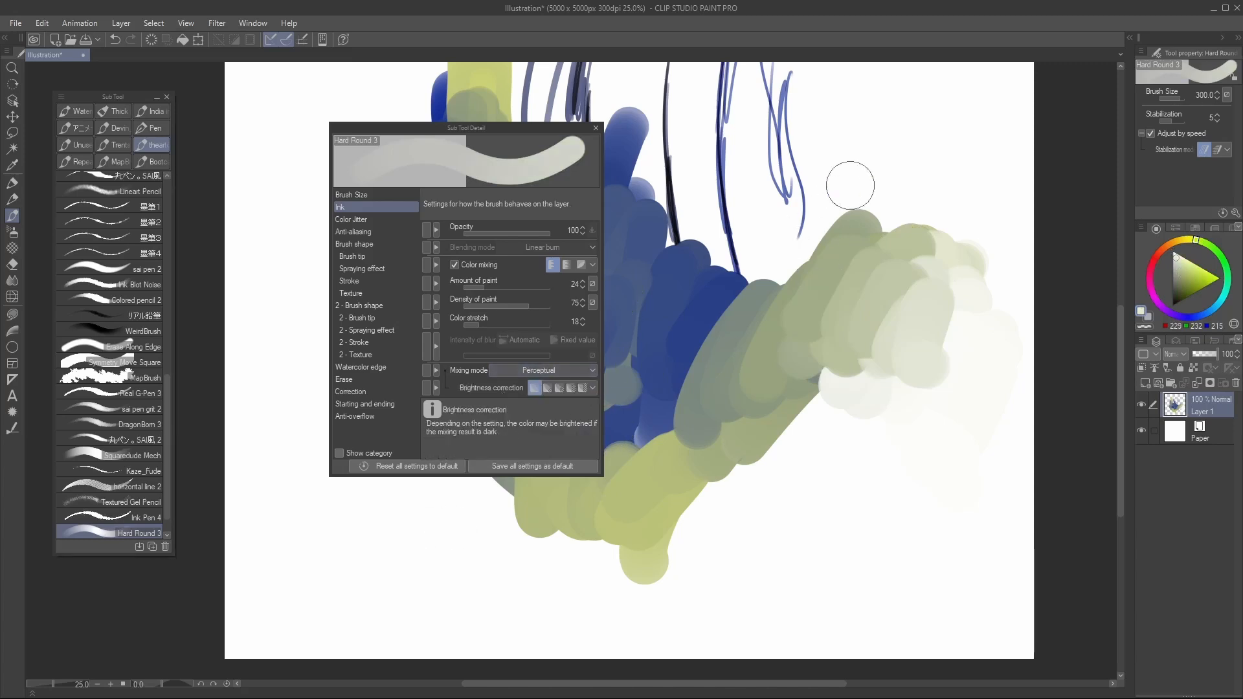
With the mixing mode on Perceptual, paint blended strokes over the blue area, undo one, and sample and apply blue tones
mouse_move(850, 185)
mouse_down()
mouse_move(804, 268)
mouse_move(703, 277)
mouse_move(697, 325)
mouse_up()
mouse_move(817, 260)
mouse_down()
mouse_move(756, 319)
mouse_move(789, 371)
mouse_move(766, 322)
mouse_move(769, 400)
mouse_move(792, 380)
mouse_move(814, 405)
mouse_up()
key(ctrl+z)
mouse_move(782, 273)
mouse_down()
mouse_move(816, 292)
mouse_move(852, 263)
mouse_move(882, 285)
mouse_up()
alt+click(800, 264)
click(554, 371)
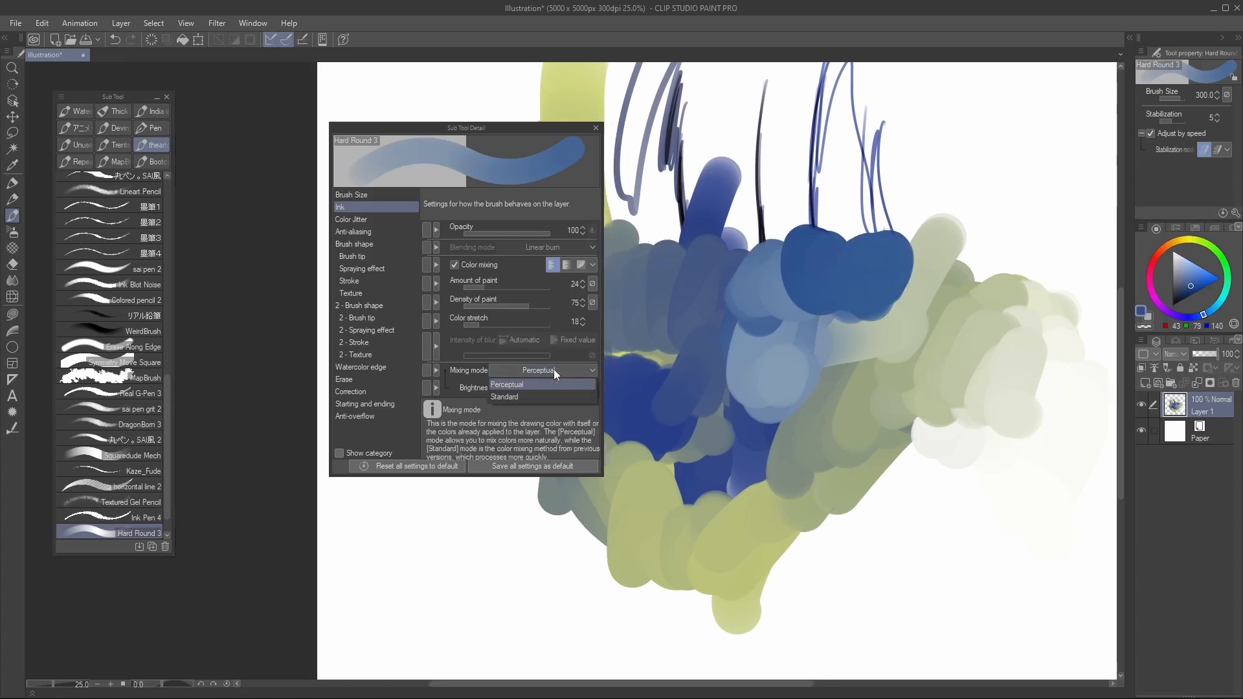
click(515, 385)
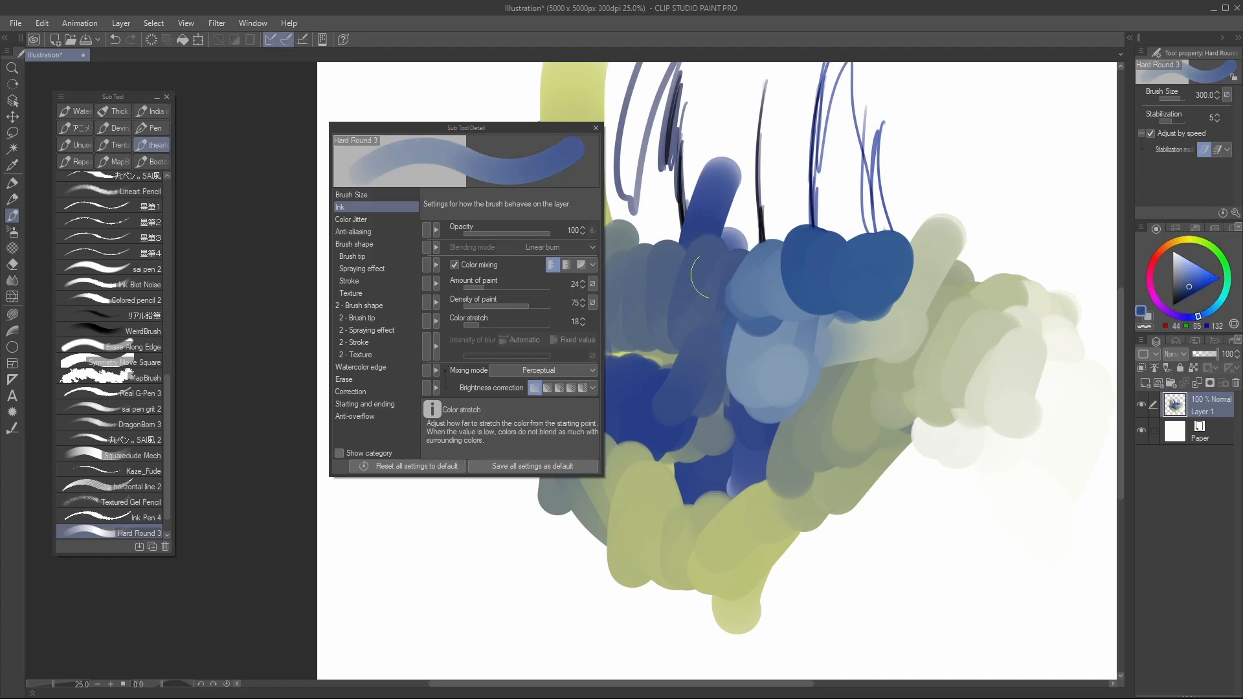
Sample a darker blue and another mixed tone from the painting and brush blended strokes along its outer side
alt+click(699, 272)
mouse_move(861, 264)
mouse_down()
mouse_move(963, 278)
mouse_move(909, 201)
mouse_move(1004, 255)
mouse_move(945, 369)
mouse_move(883, 422)
mouse_move(907, 369)
mouse_move(895, 403)
mouse_move(923, 456)
mouse_move(922, 435)
mouse_move(896, 459)
mouse_move(918, 416)
mouse_move(943, 406)
mouse_move(949, 364)
mouse_move(1018, 269)
mouse_move(1036, 184)
mouse_up()
alt+click(858, 465)
mouse_move(1060, 232)
mouse_down()
mouse_move(1055, 107)
mouse_move(1084, 214)
mouse_move(1083, 385)
mouse_up()
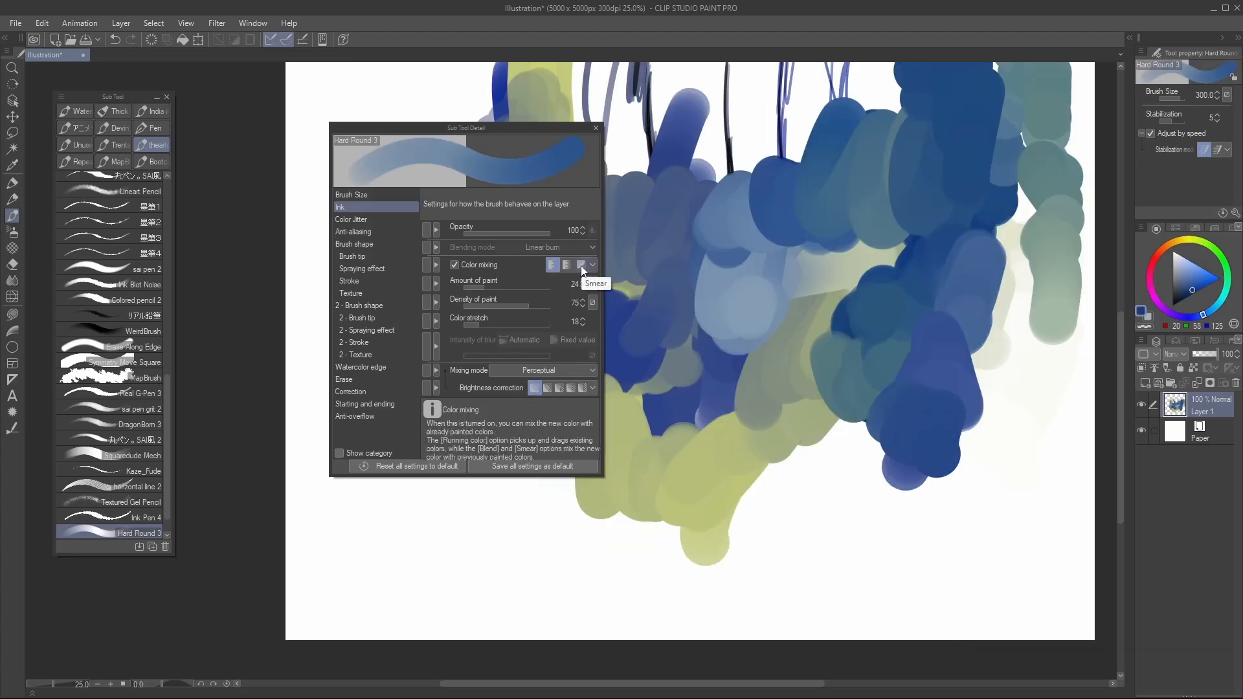
Change the color mixing type to Smear and paint long strokes across the upper part of the painting
click(580, 266)
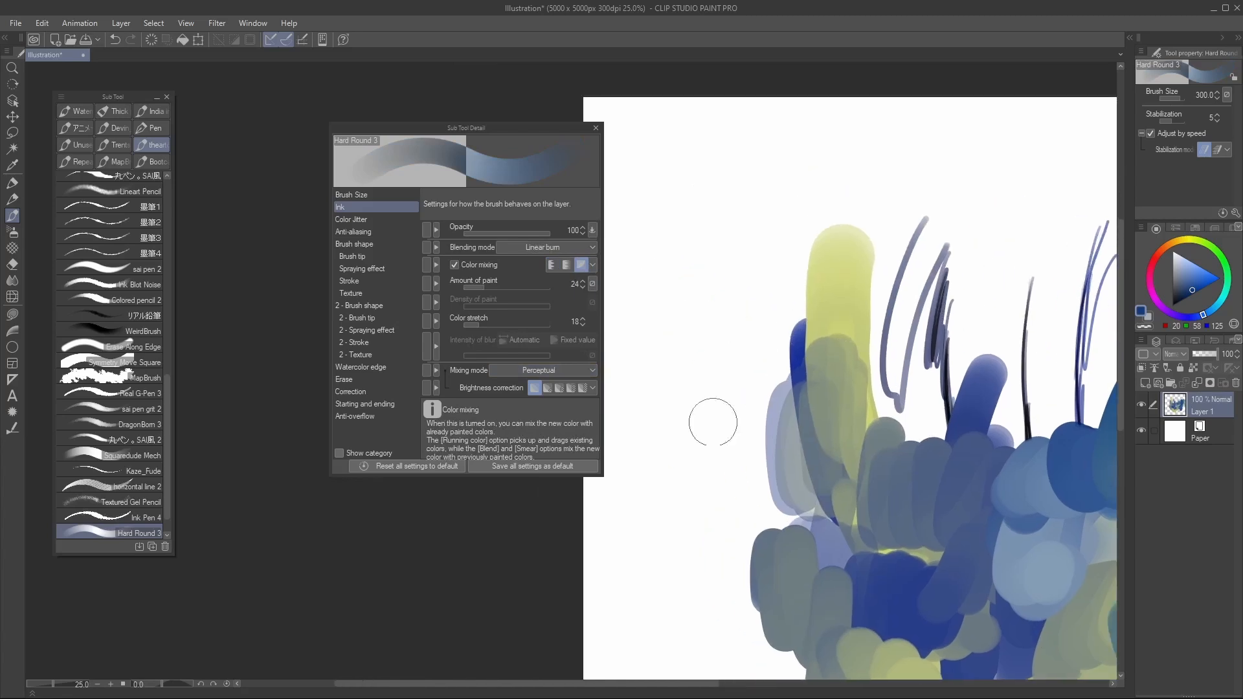
mouse_move(707, 421)
mouse_down()
mouse_move(785, 302)
mouse_move(885, 221)
mouse_move(942, 224)
mouse_move(1060, 261)
mouse_up()
drag(1041, 220, 877, 233)
mouse_move(850, 192)
mouse_down()
mouse_move(902, 338)
mouse_move(1030, 297)
mouse_move(1051, 376)
mouse_up()
drag(1052, 374, 844, 364)
drag(844, 340, 925, 273)
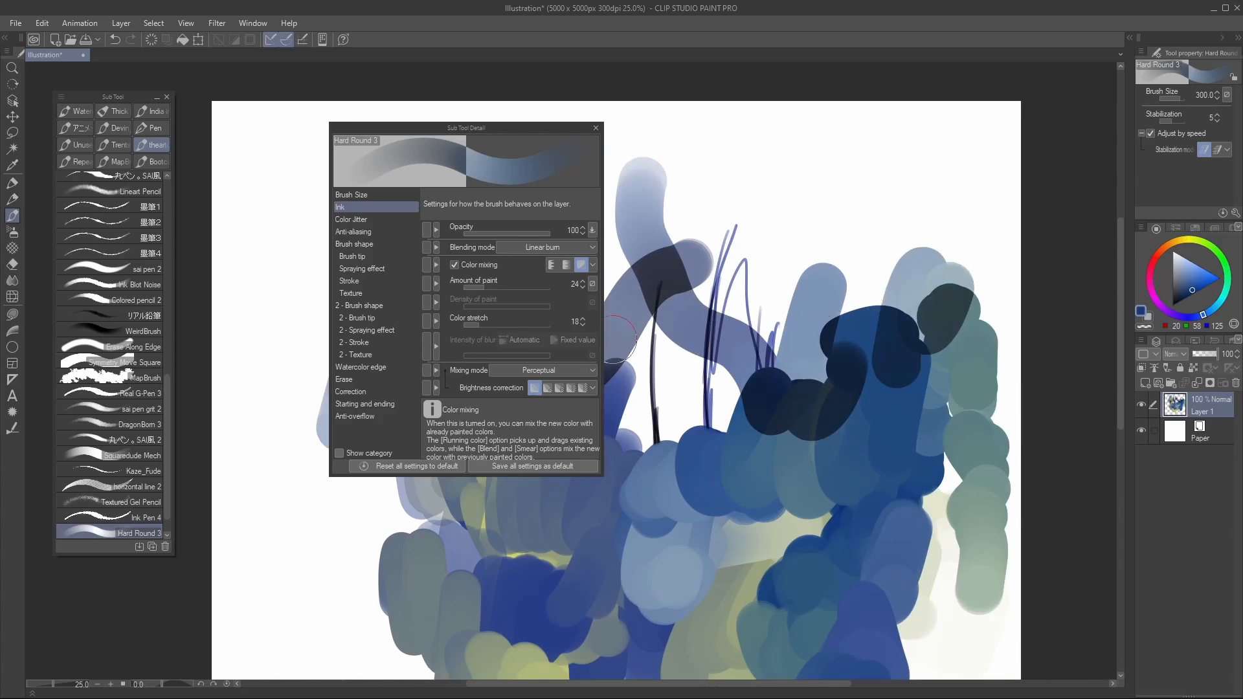
Change the color mixing type to Blend and paint solid blue strokes over the dark overlapping area
click(566, 266)
mouse_move(907, 181)
mouse_down()
mouse_move(870, 285)
mouse_move(952, 252)
mouse_move(954, 292)
mouse_up()
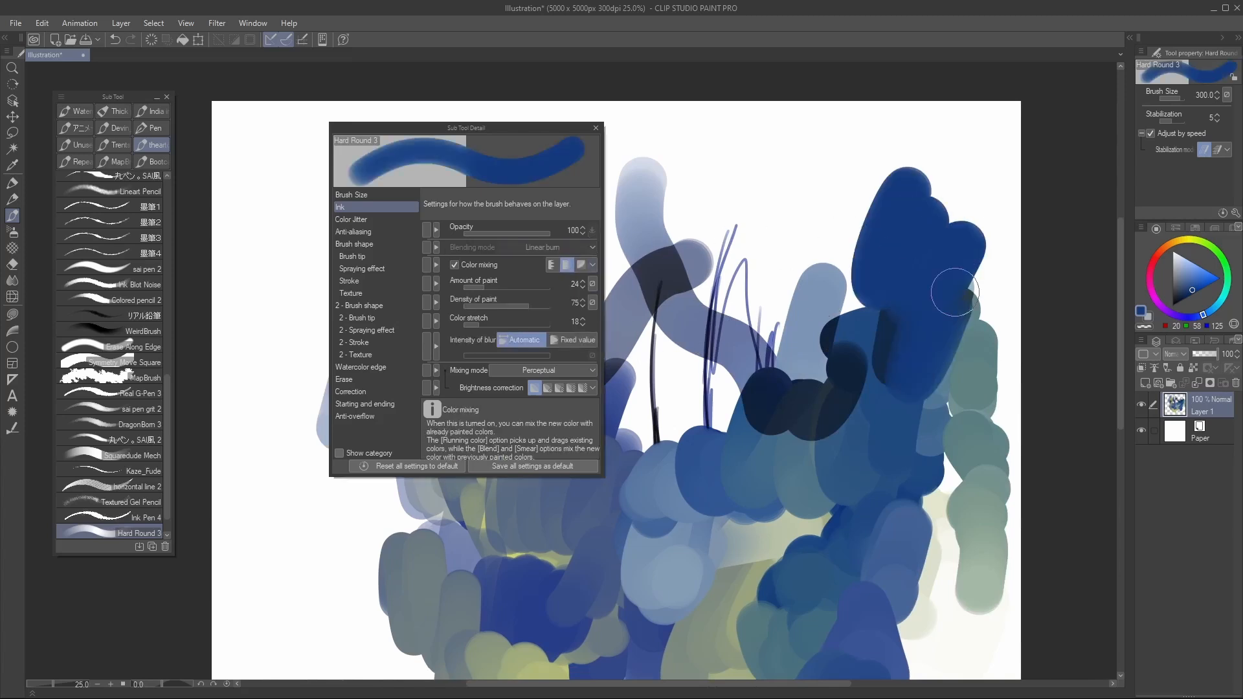
drag(954, 292, 987, 205)
Return color mixing to Running color, toggle it off and on, and paint blue strokes across the upper area
click(552, 266)
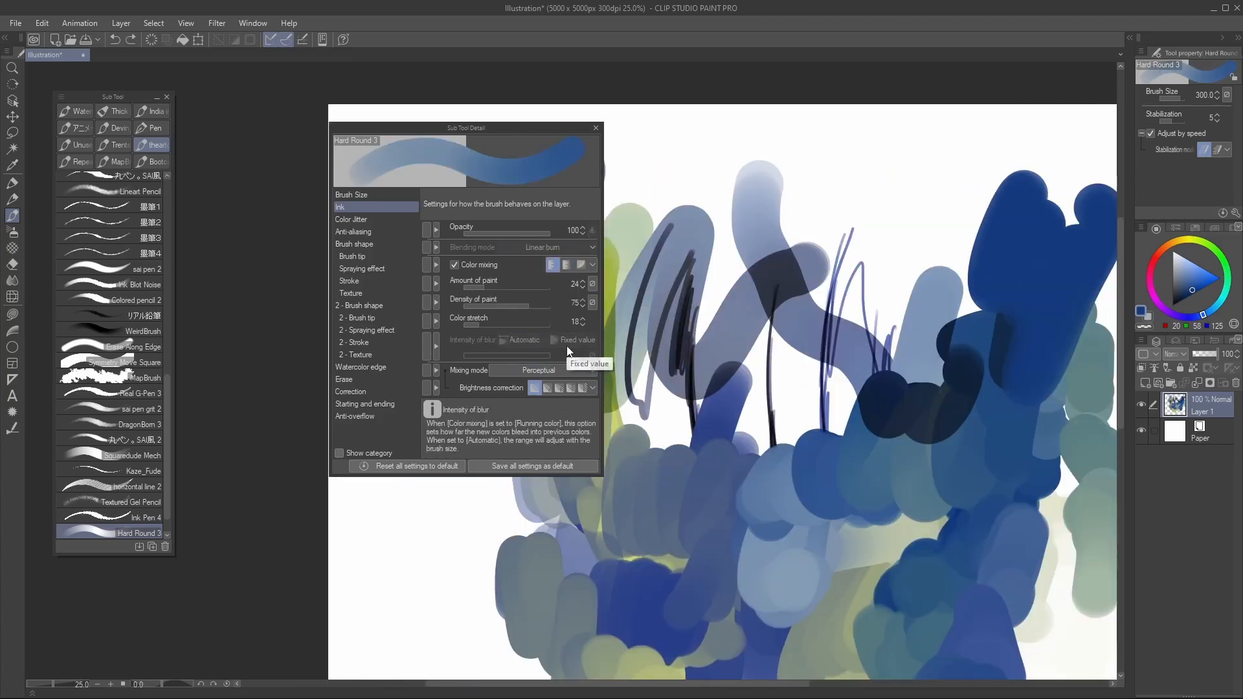
drag(711, 363, 736, 349)
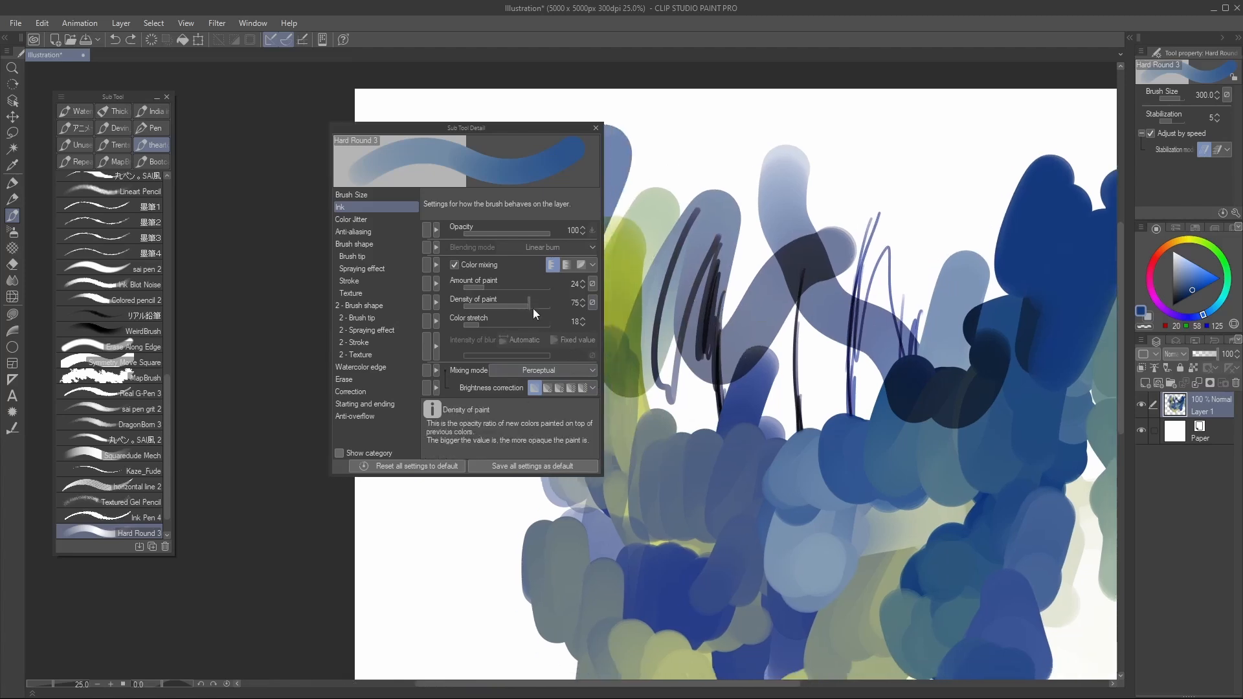
click(456, 265)
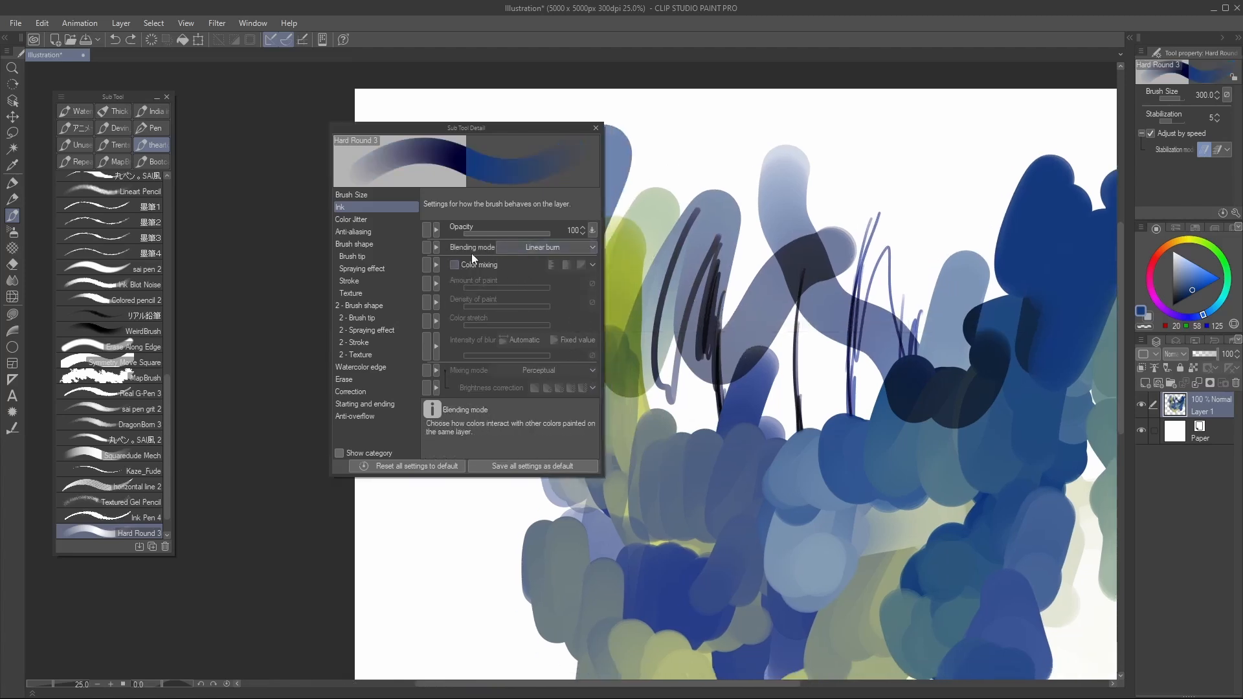
click(455, 265)
mouse_move(876, 244)
mouse_down()
mouse_move(902, 326)
mouse_move(934, 296)
mouse_up()
mouse_move(977, 228)
mouse_down()
mouse_move(985, 287)
mouse_move(1027, 285)
mouse_move(993, 244)
mouse_move(968, 239)
mouse_up()
drag(926, 363, 896, 258)
drag(866, 432, 899, 375)
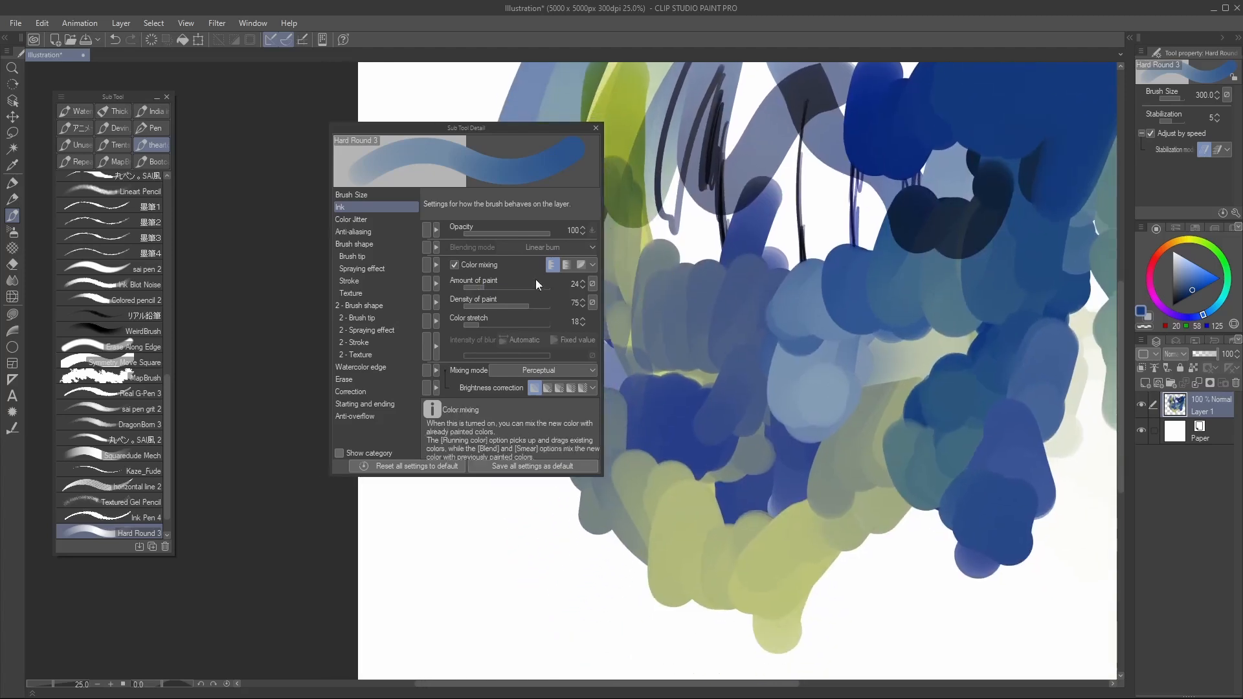
Reduce the brush size to 170 and blend the green, grey and blue areas with colors sampled from them
drag(851, 326, 984, 236)
key(bracketleft)
alt+click(829, 432)
drag(780, 521, 772, 467)
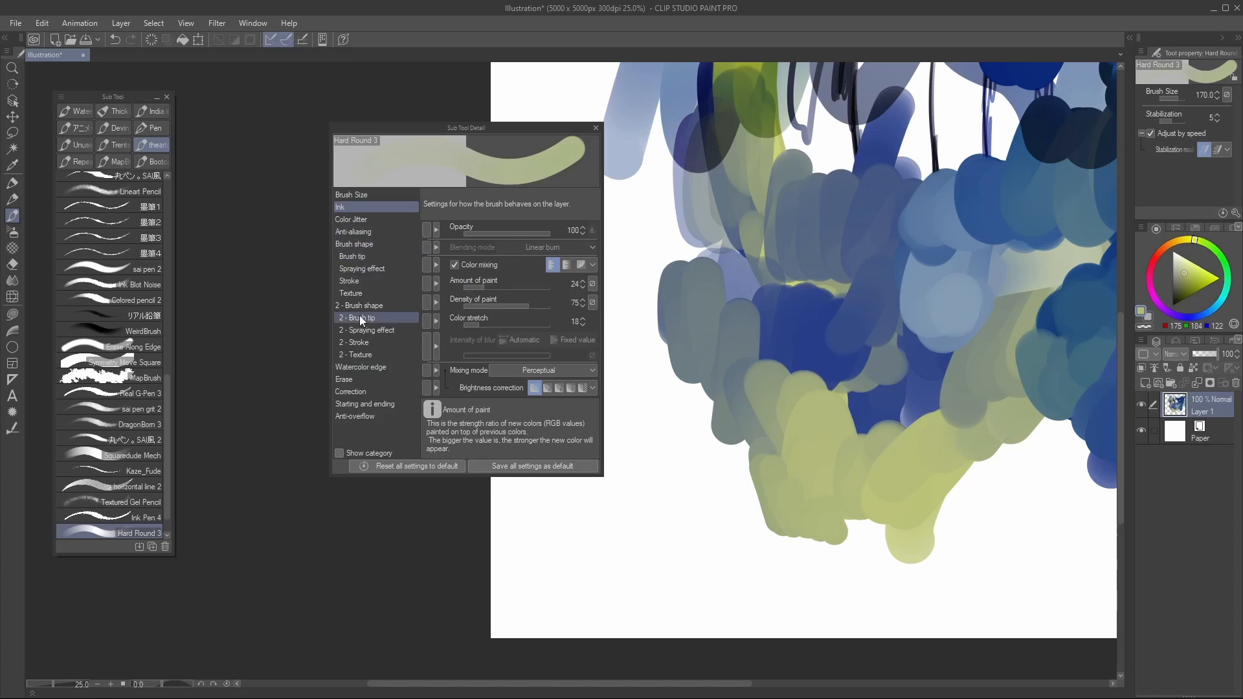
alt+click(751, 434)
mouse_move(751, 441)
mouse_down()
mouse_move(715, 447)
mouse_move(707, 383)
mouse_up()
alt+click(797, 324)
mouse_move(793, 346)
mouse_down()
mouse_move(750, 415)
mouse_move(809, 401)
mouse_move(813, 430)
mouse_up()
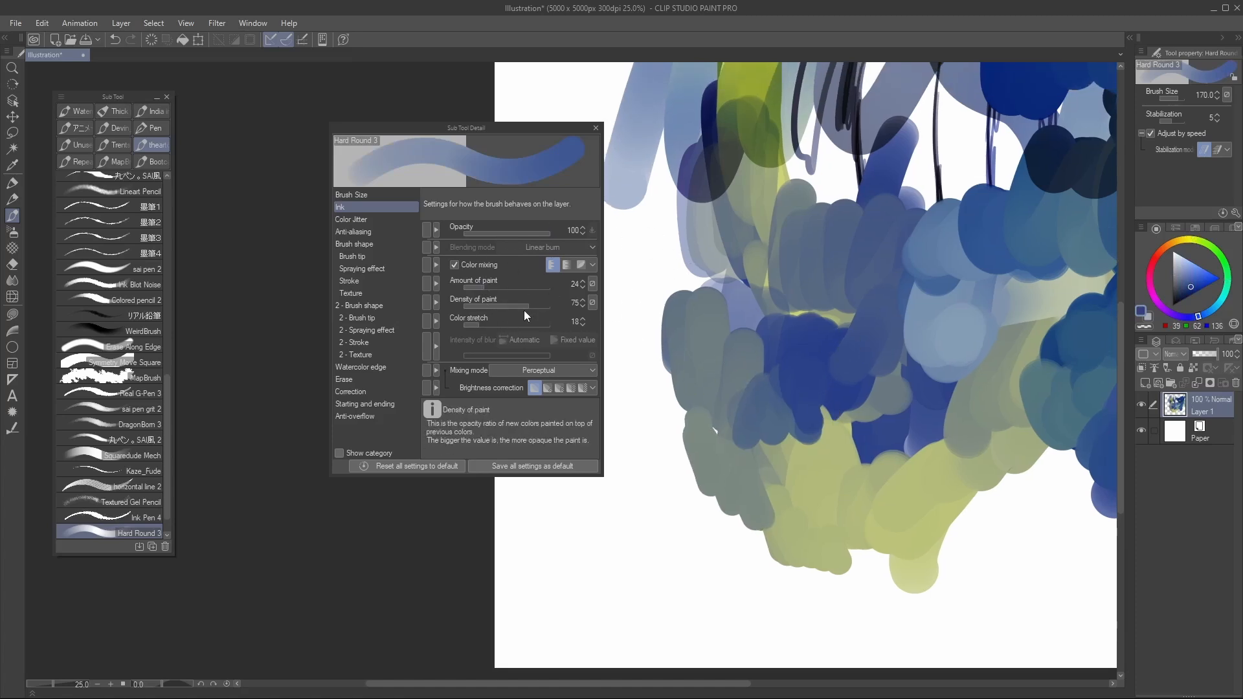
Disable color mixing, paint plain test strokes, and enable Change brush tip color in the color jitter settings
click(454, 265)
click(384, 220)
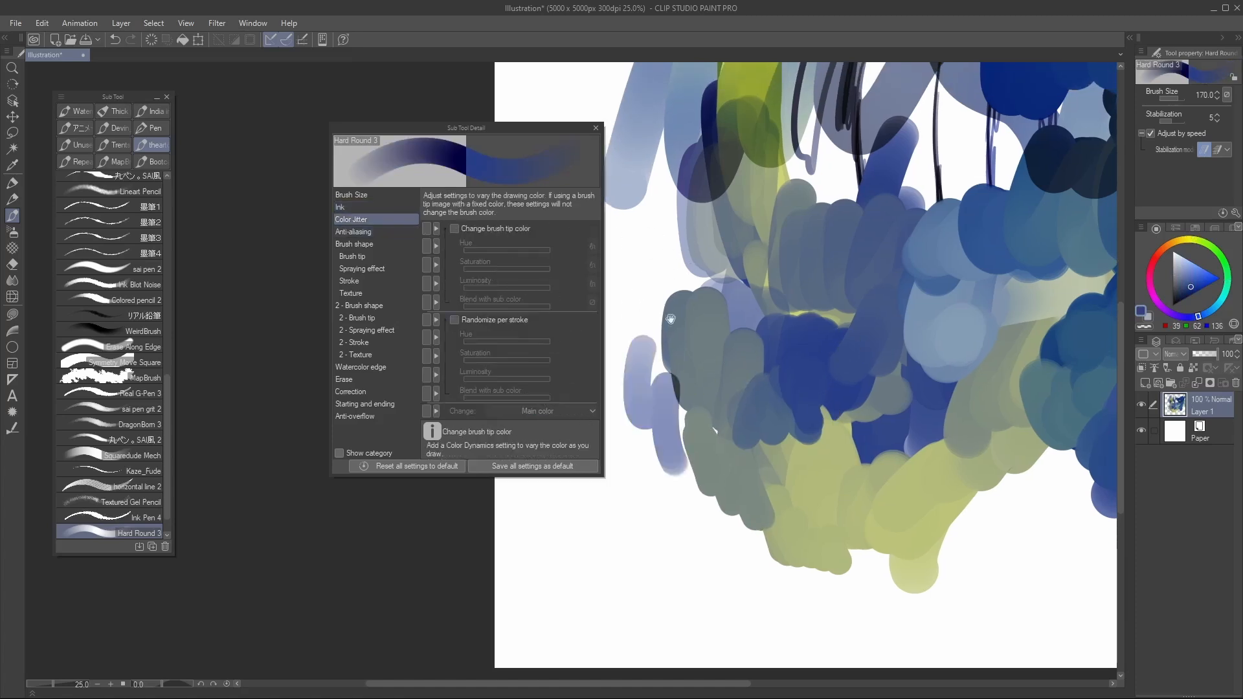
drag(690, 300, 807, 322)
click(484, 226)
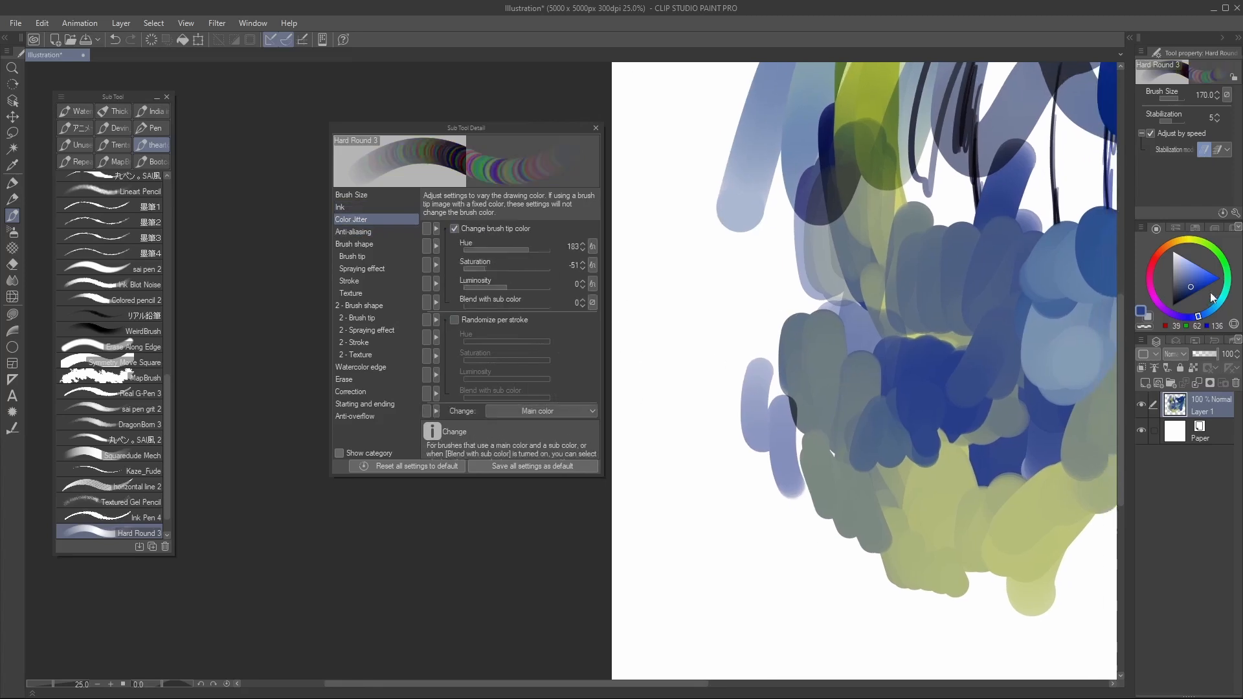
Pick a fully saturated blue and paint jittered strokes beside and above the existing painting
click(1220, 279)
mouse_move(728, 556)
mouse_down()
mouse_move(790, 567)
mouse_move(797, 524)
mouse_move(725, 460)
mouse_move(706, 544)
mouse_up()
mouse_move(685, 176)
mouse_down()
mouse_move(667, 286)
mouse_move(685, 263)
mouse_up()
drag(706, 194, 631, 399)
mouse_move(626, 324)
mouse_down()
mouse_move(646, 281)
mouse_move(961, 246)
mouse_move(859, 275)
mouse_up()
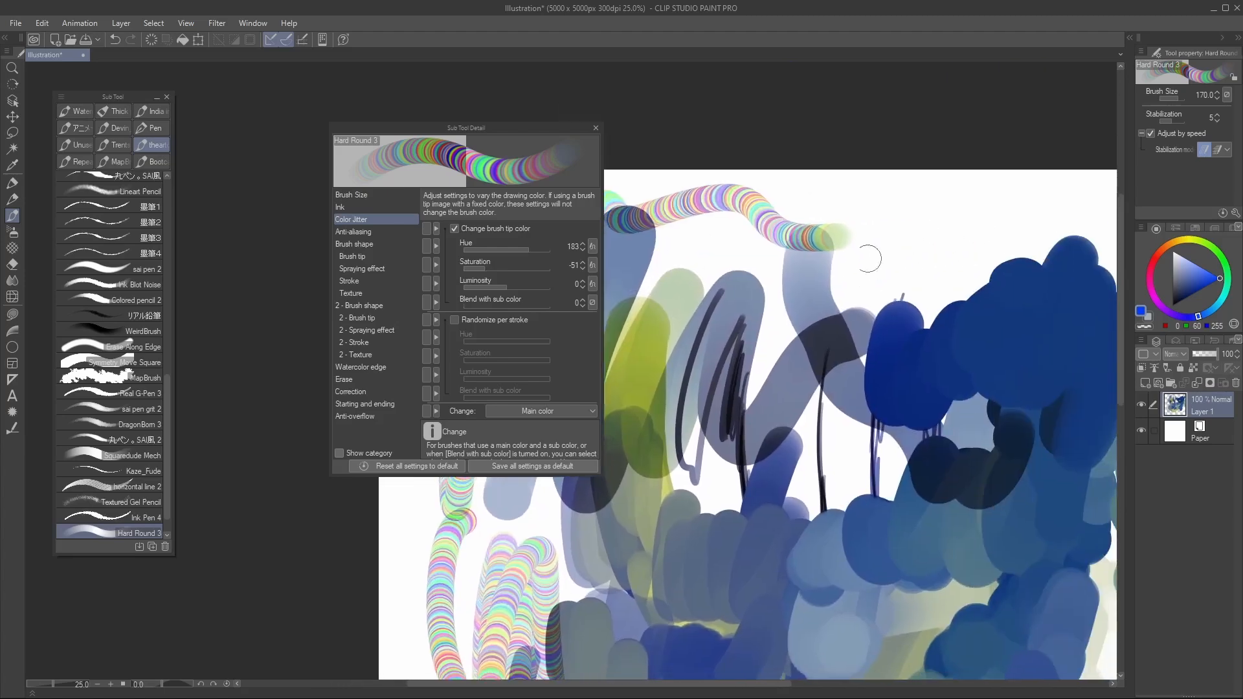
Set the brush tip color jitter to hue 16 and saturation -37, and clear all the painting from Layer 1
click(491, 269)
drag(512, 250, 506, 252)
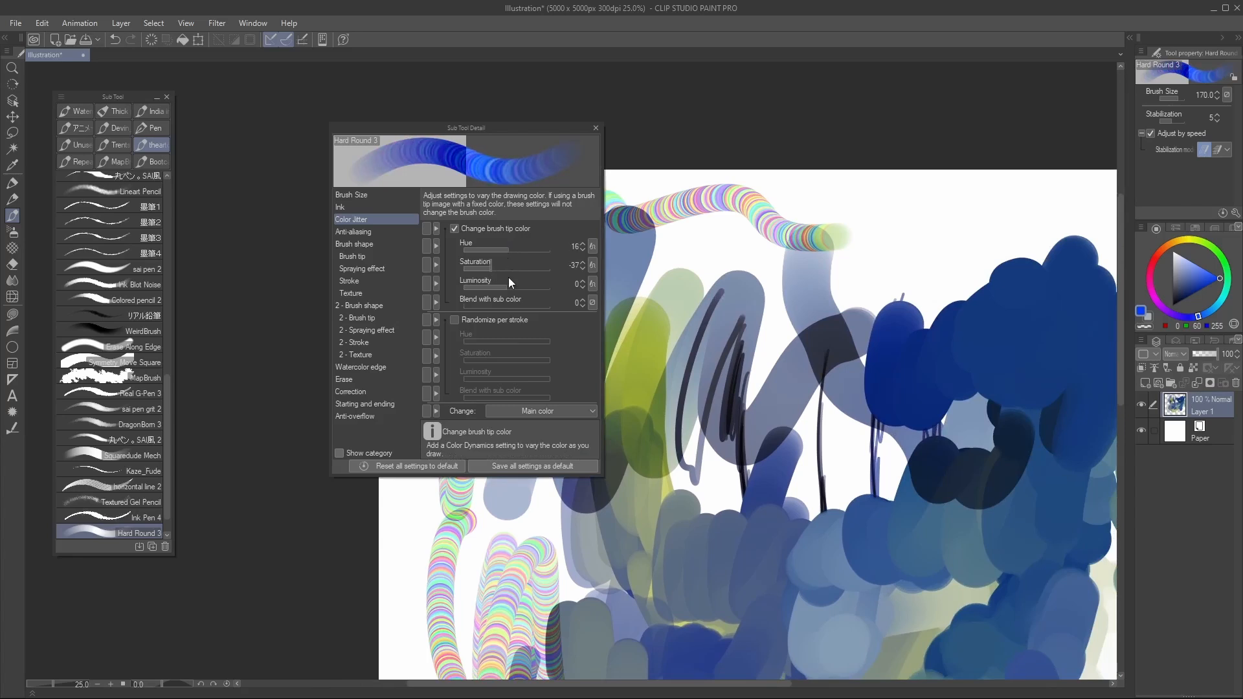
click(1196, 404)
key(ctrl+a)
key(Delete)
drag(891, 388, 890, 370)
key(ctrl+d)
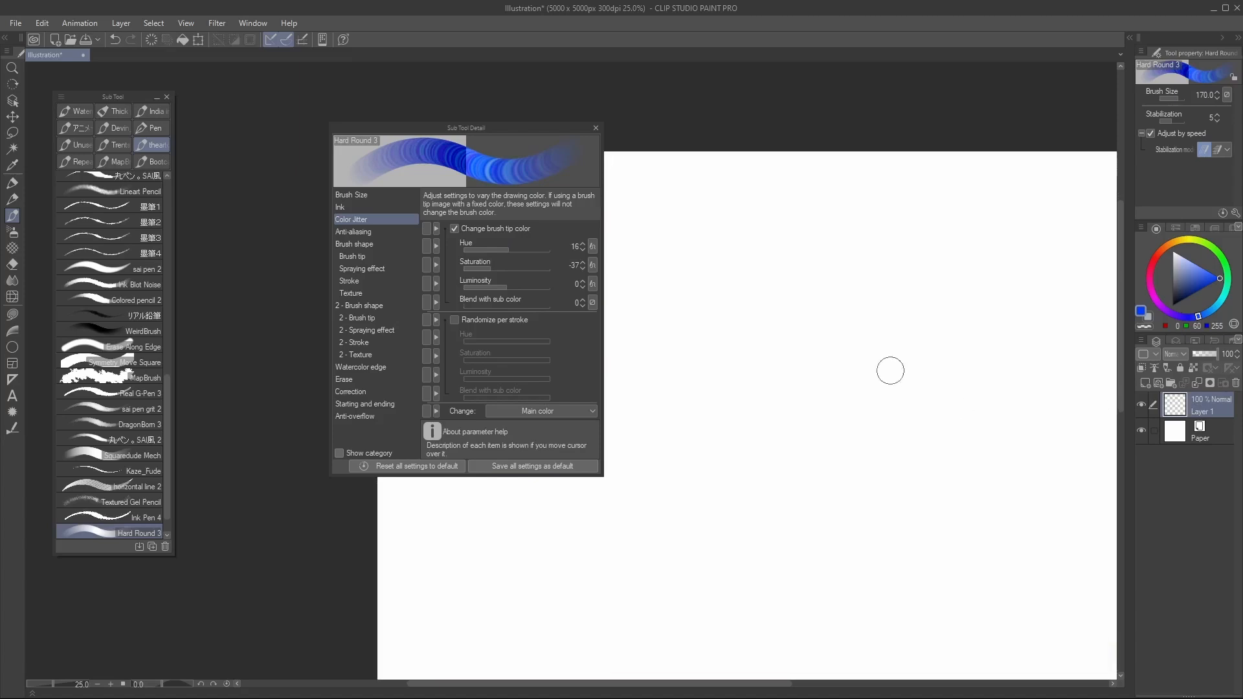
Paint test strokes on the empty canvas before and after setting the jitter to hue 2 and saturation -1
drag(779, 258, 784, 594)
drag(804, 480, 791, 367)
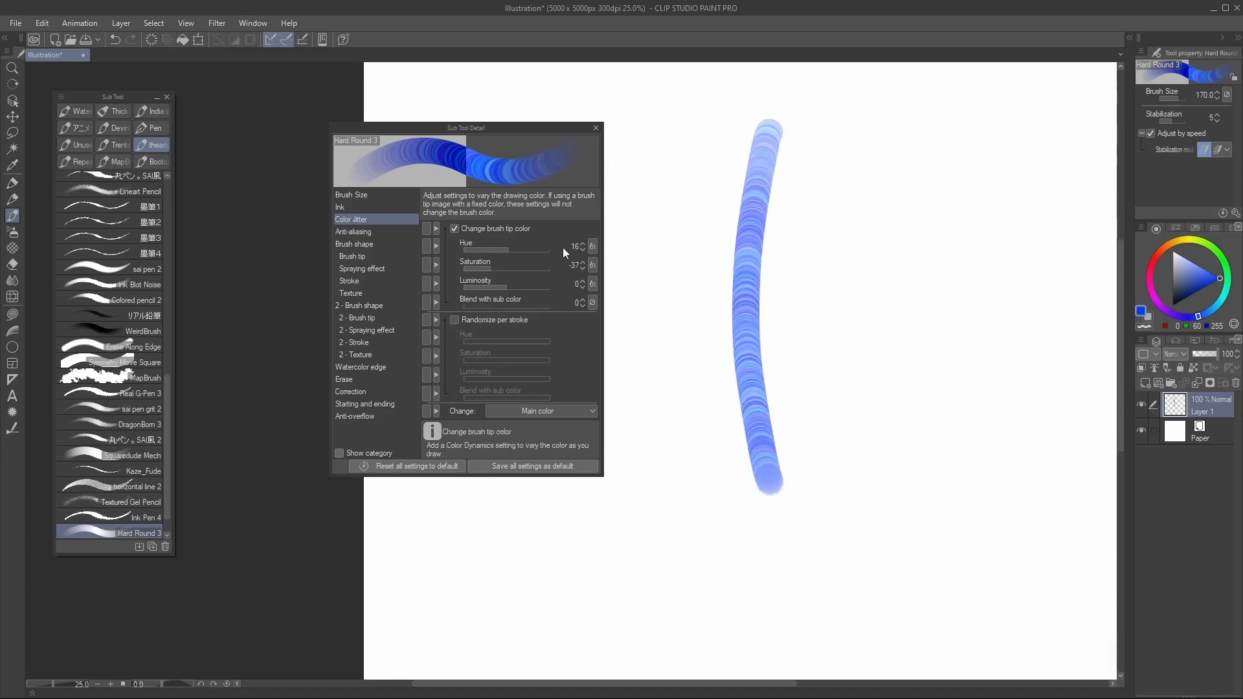
click(582, 249)
click(593, 246)
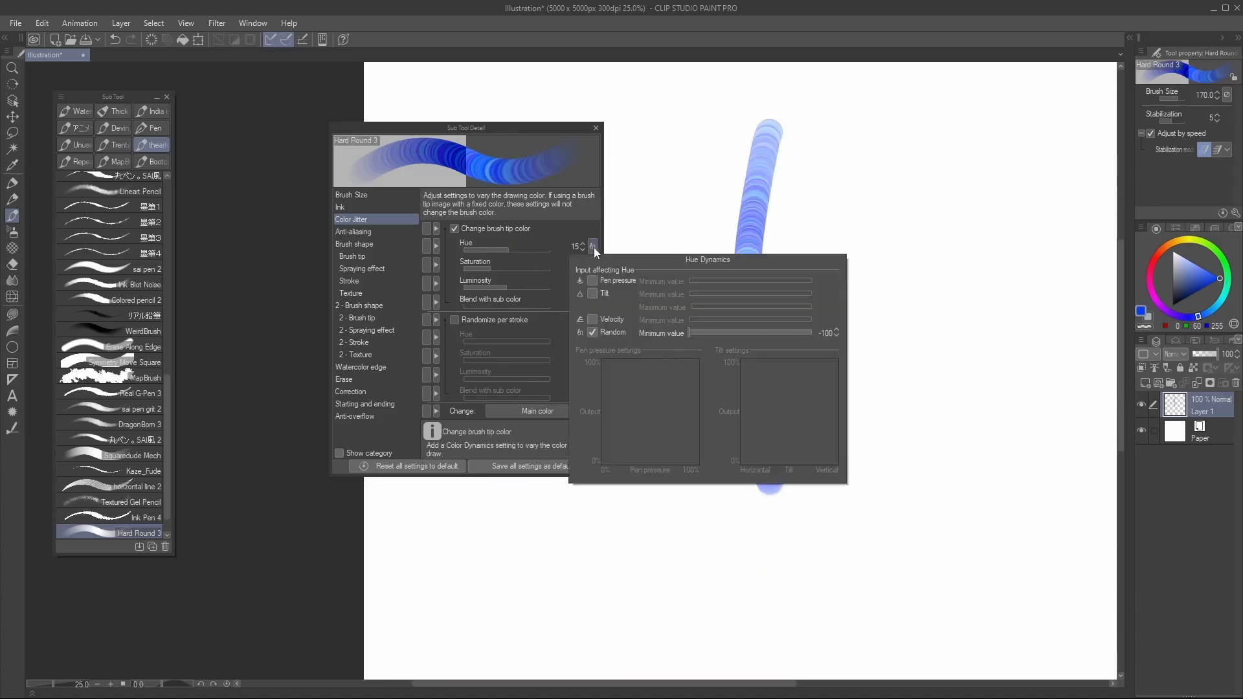
drag(997, 170, 929, 530)
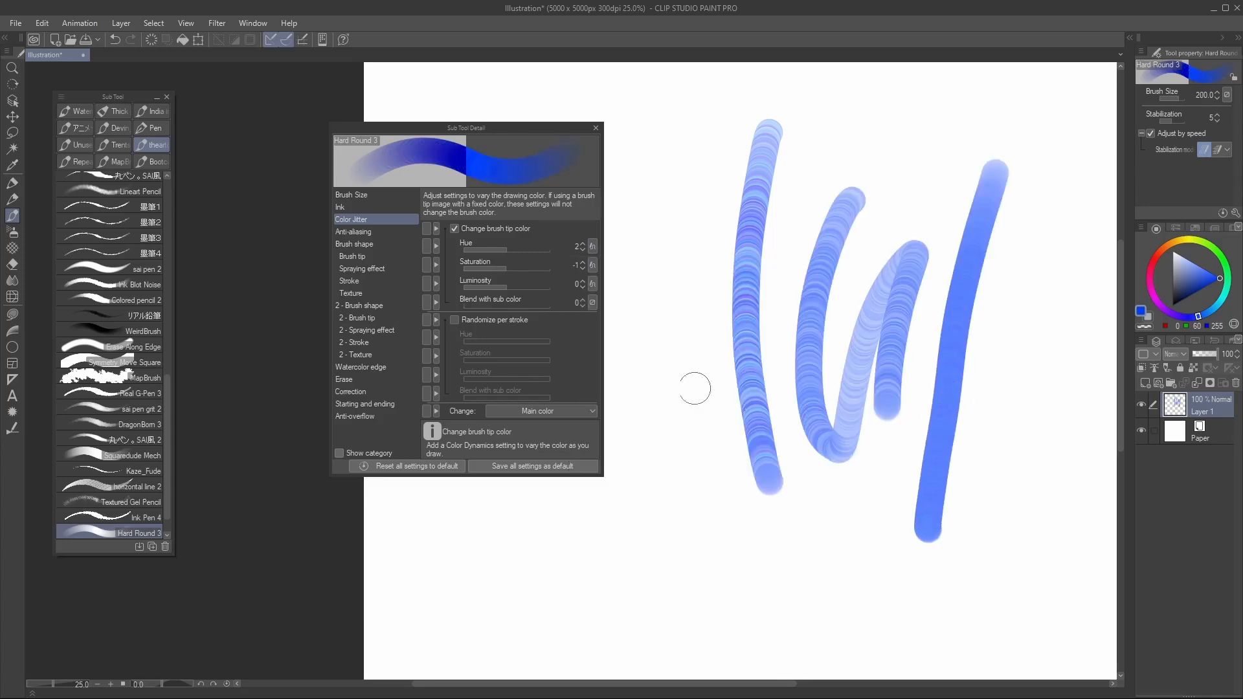
Enlarge the brush to 300 and paint overlapping vertical strokes beside the earlier test strokes
key(bracketright)
key(bracketright)
mouse_move(657, 239)
mouse_down()
mouse_move(667, 415)
mouse_move(706, 424)
mouse_up()
mouse_move(718, 242)
mouse_down()
mouse_move(735, 453)
mouse_move(689, 599)
mouse_up()
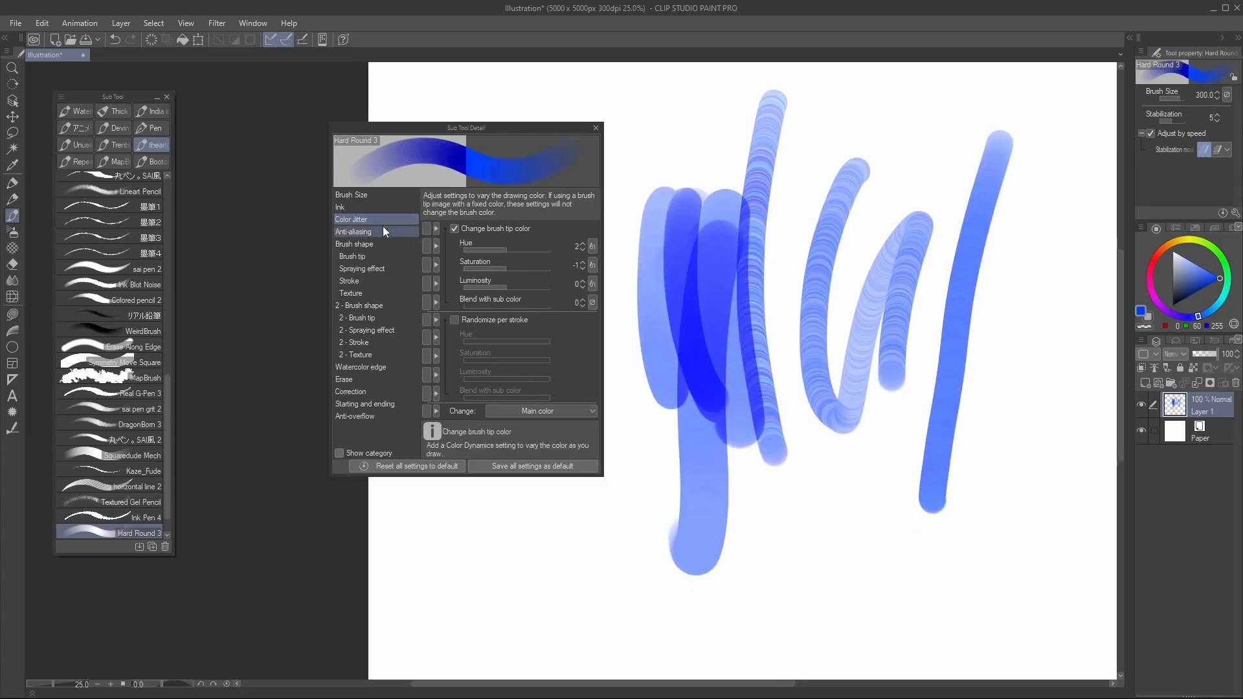
Turn off the pen pressure influence on the ink opacity
click(353, 207)
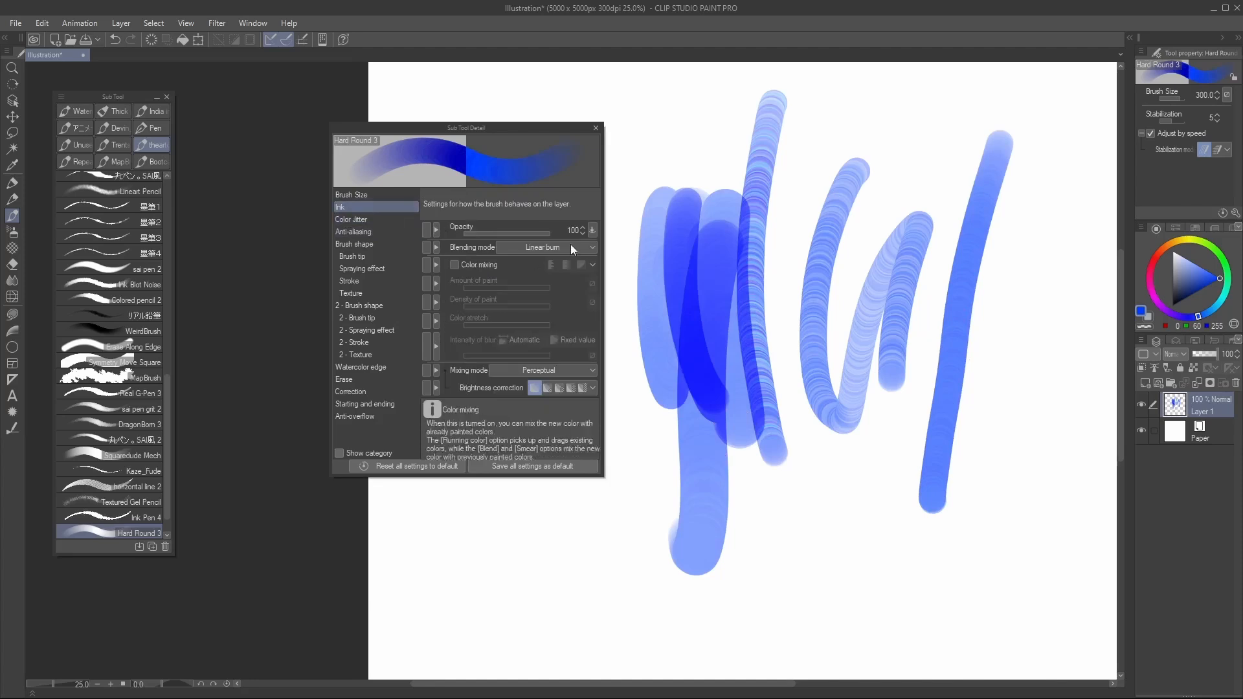
click(592, 229)
click(602, 268)
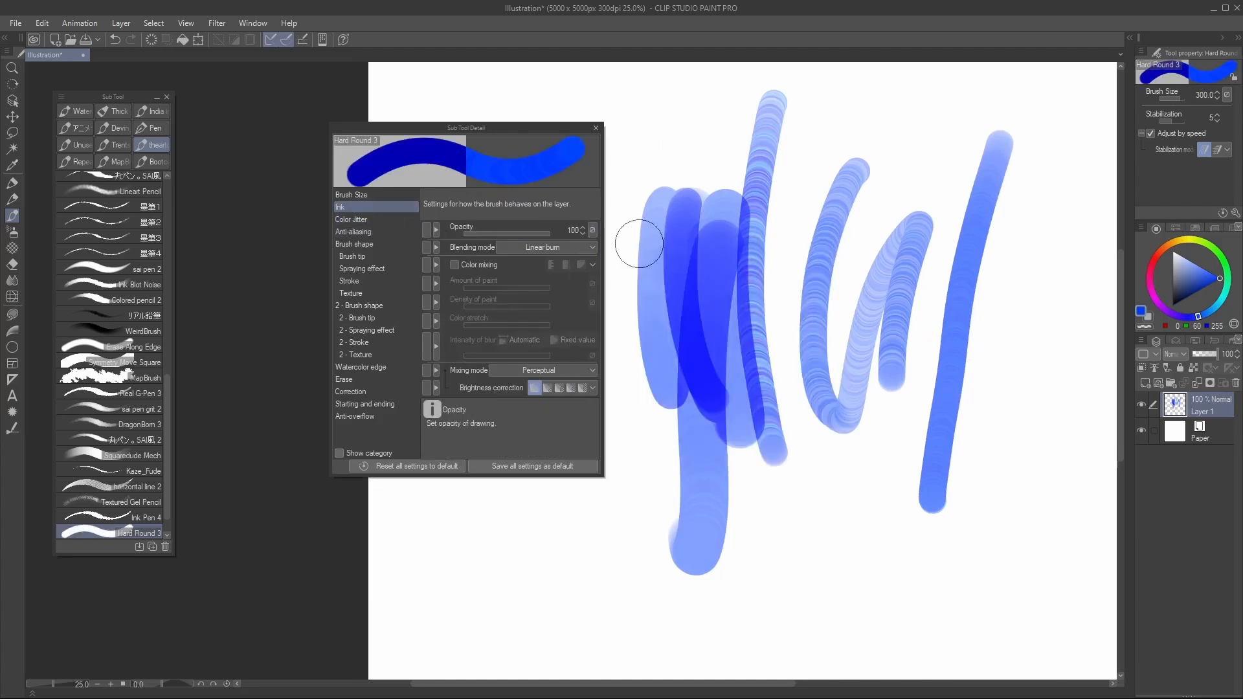
Clear the layer, reopen the color jitter settings, and paint overlapping zigzag strokes in blue
mouse_move(661, 107)
mouse_down()
mouse_move(696, 544)
mouse_move(842, 339)
mouse_up()
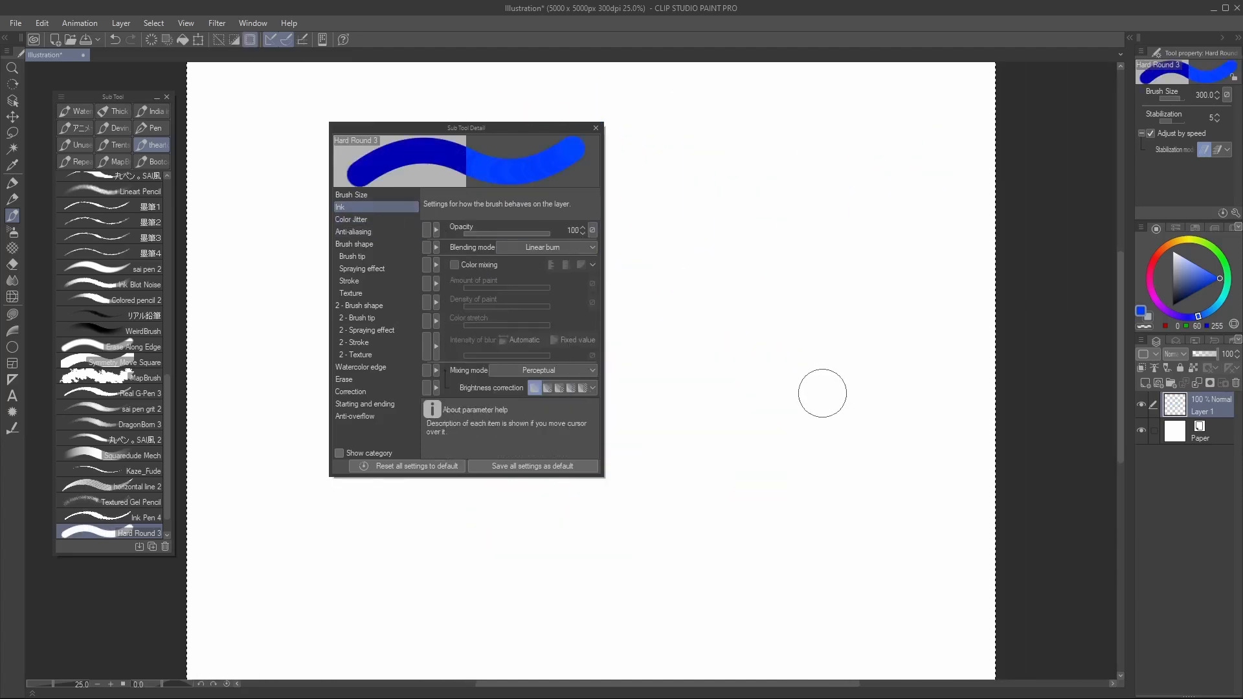
click(367, 220)
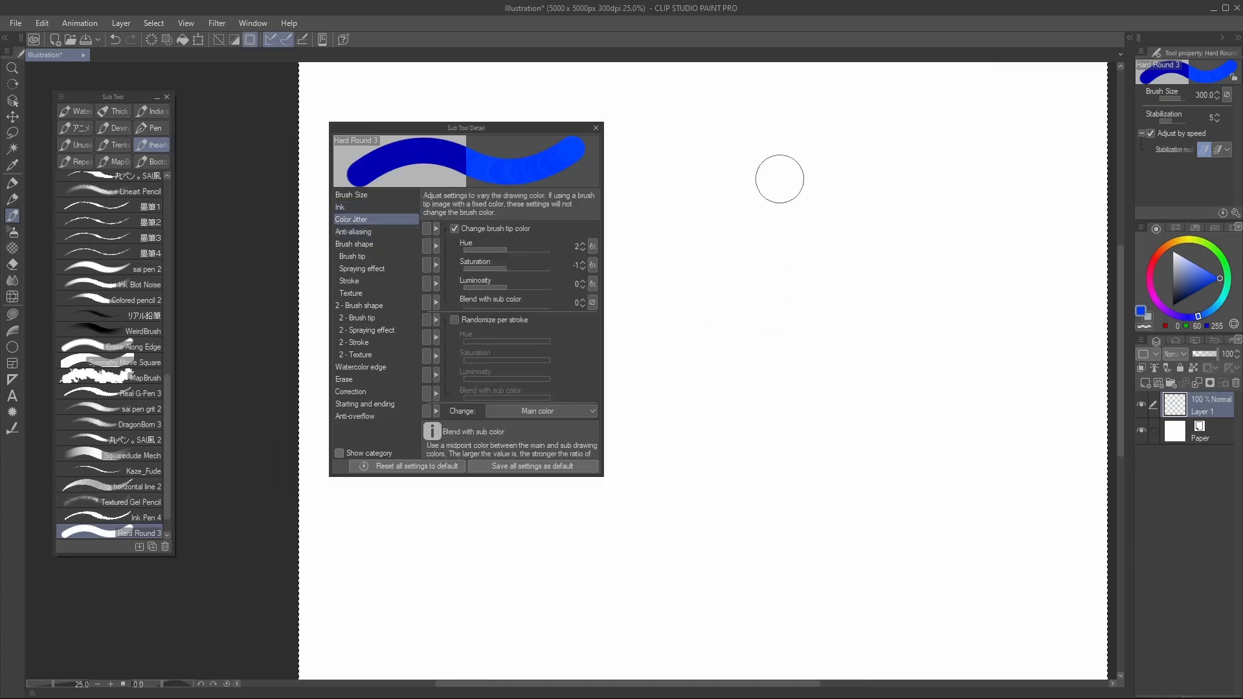
mouse_move(780, 179)
mouse_down()
mouse_move(805, 227)
mouse_move(851, 246)
mouse_move(835, 350)
mouse_move(931, 300)
mouse_move(938, 361)
mouse_move(1010, 324)
mouse_move(867, 427)
mouse_up()
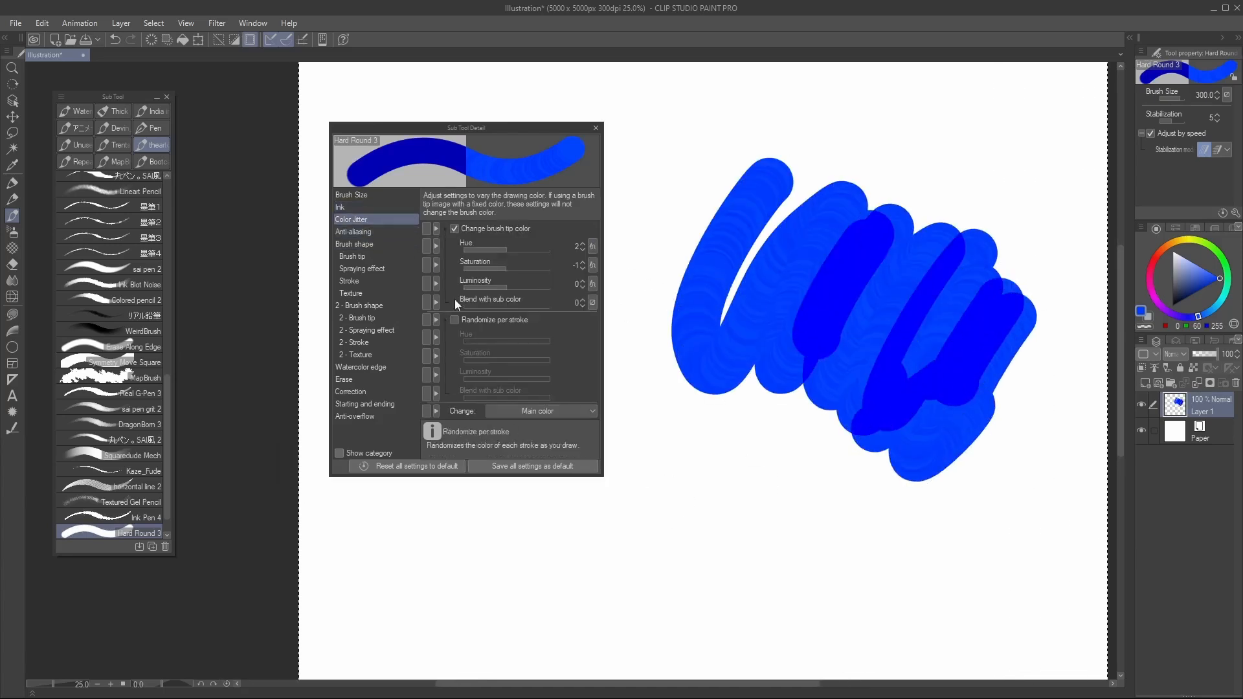
click(381, 207)
click(573, 248)
click(547, 273)
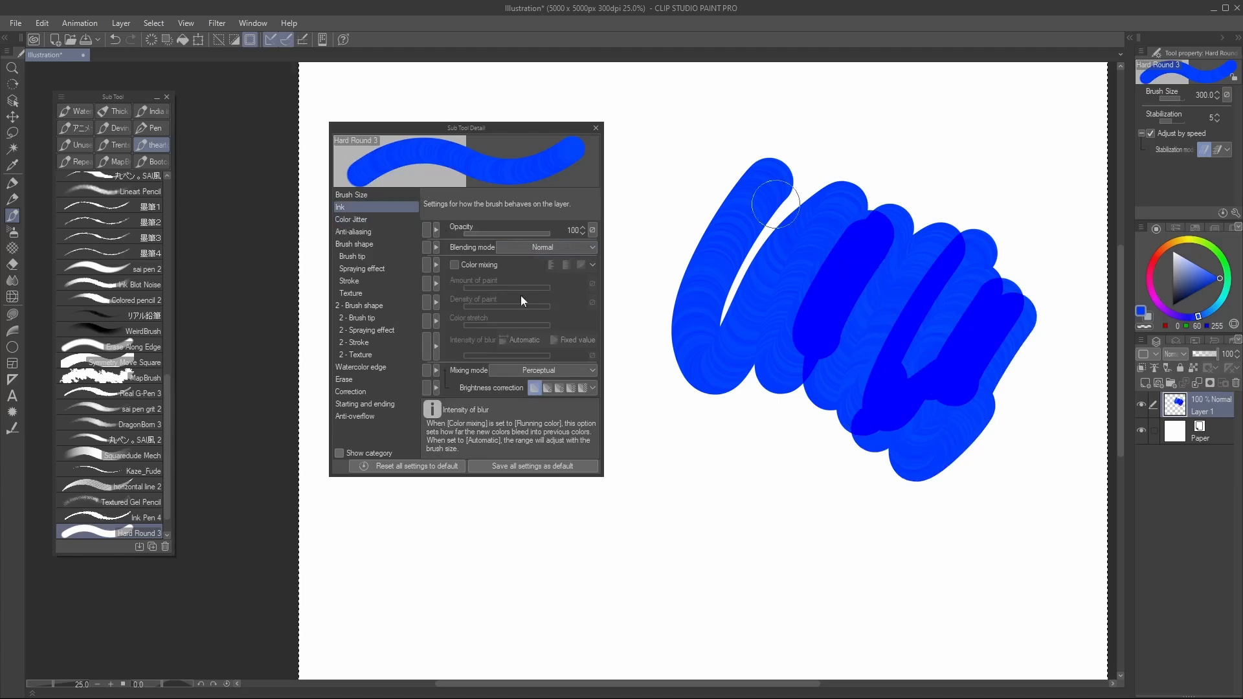
click(383, 218)
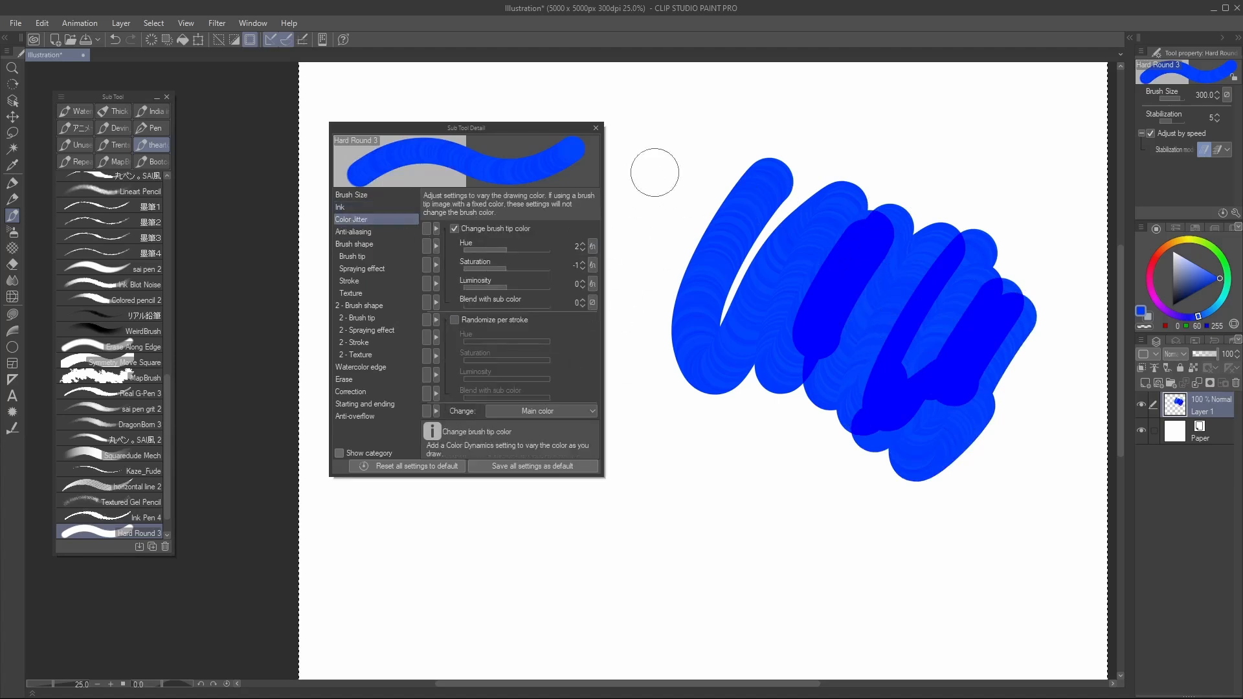
Enlarge the brush to 400, paint overlapping blue strokes above the earlier zigzag, and deselect the canvas
drag(752, 221, 828, 257)
mouse_move(775, 186)
mouse_down()
mouse_move(860, 271)
mouse_move(988, 260)
mouse_move(949, 281)
mouse_move(909, 248)
mouse_up()
key(ctrl+d)
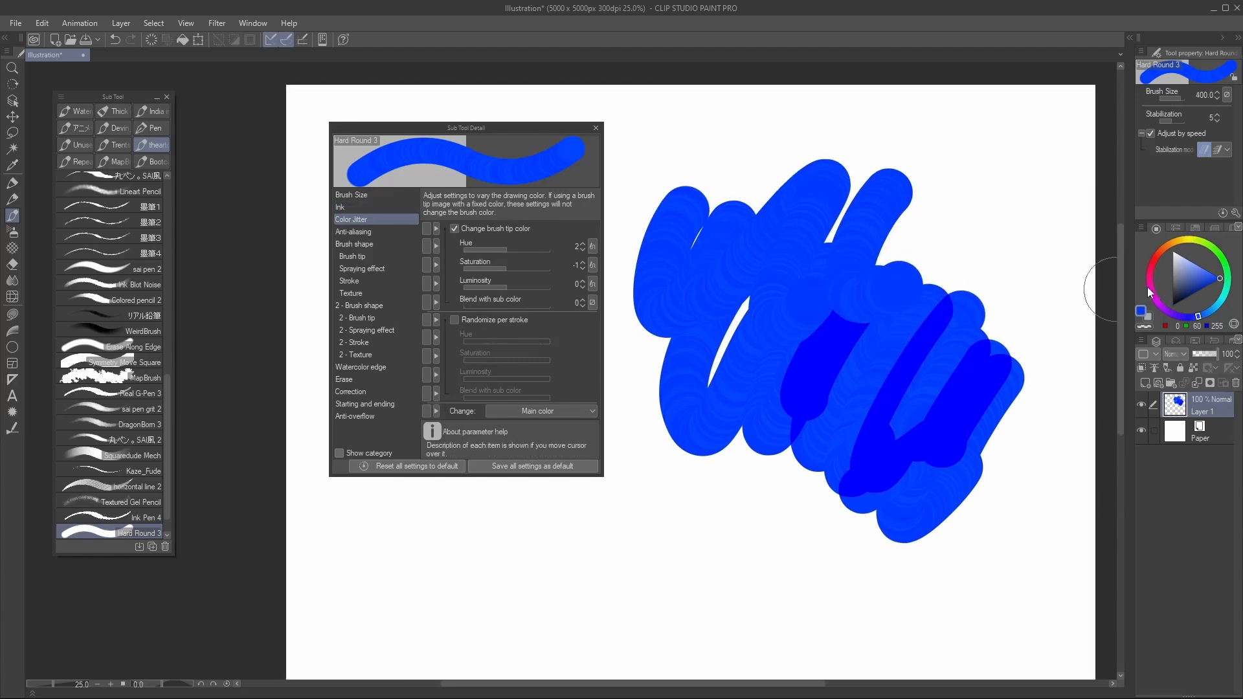
Turn off the brush tip color change while painting overlapping strokes in muted, dark and medium blue
click(1193, 280)
drag(929, 194, 942, 315)
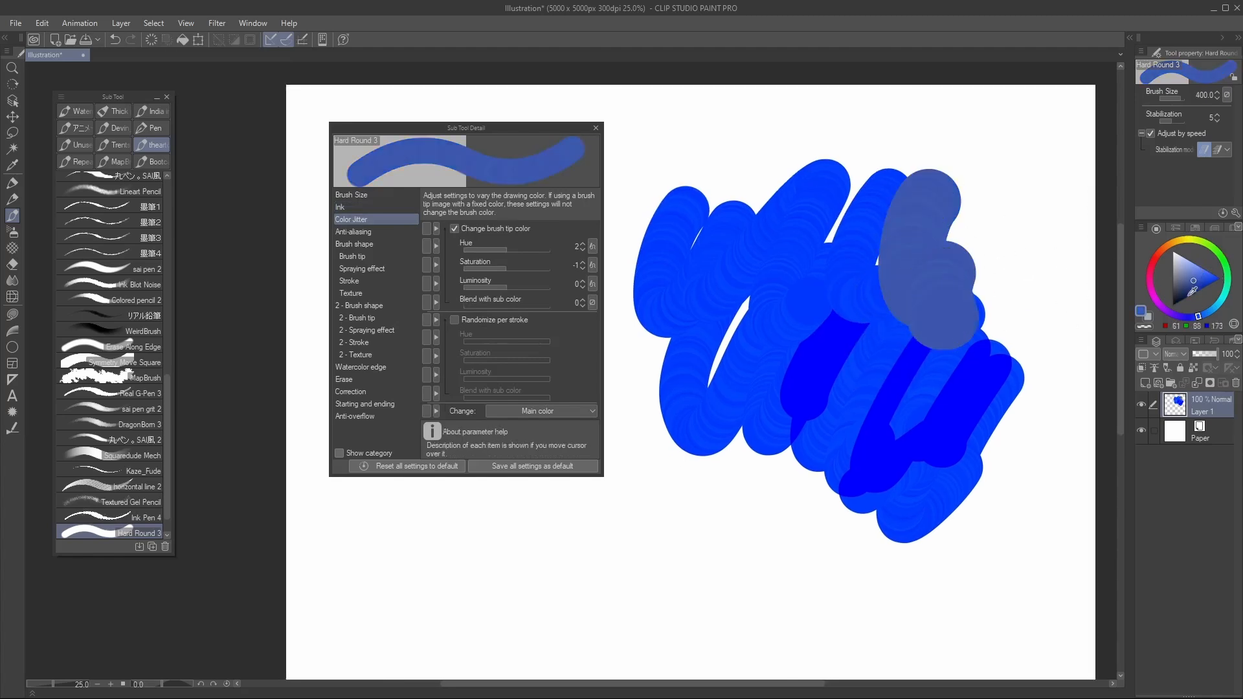
click(1196, 291)
click(454, 229)
mouse_move(809, 323)
mouse_down()
mouse_move(817, 503)
mouse_move(783, 532)
mouse_move(712, 401)
mouse_up()
click(1207, 283)
mouse_move(757, 311)
mouse_down()
mouse_move(837, 421)
mouse_move(913, 447)
mouse_up()
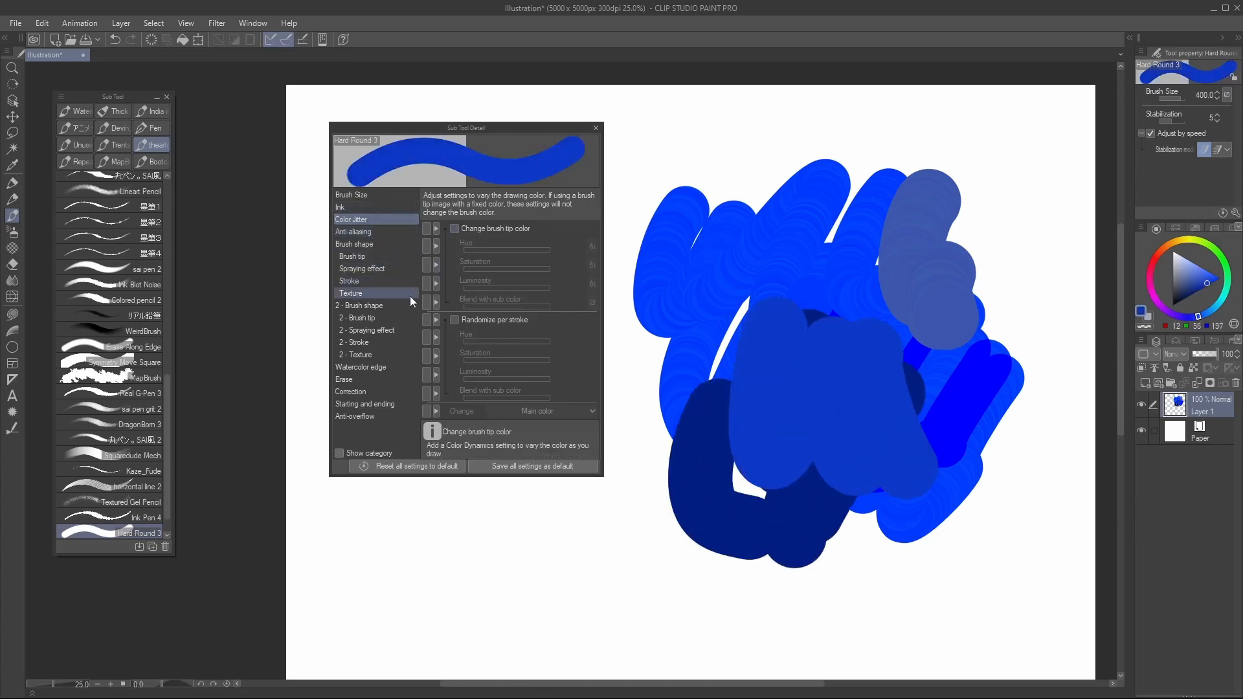
Cover the painted area's lower part with medium blue and navy strokes, sampling the medium blue from the canvas
mouse_move(909, 303)
mouse_down()
mouse_move(901, 411)
mouse_move(939, 491)
mouse_up()
click(1188, 296)
mouse_move(946, 304)
mouse_down()
mouse_move(960, 435)
mouse_move(899, 332)
mouse_up()
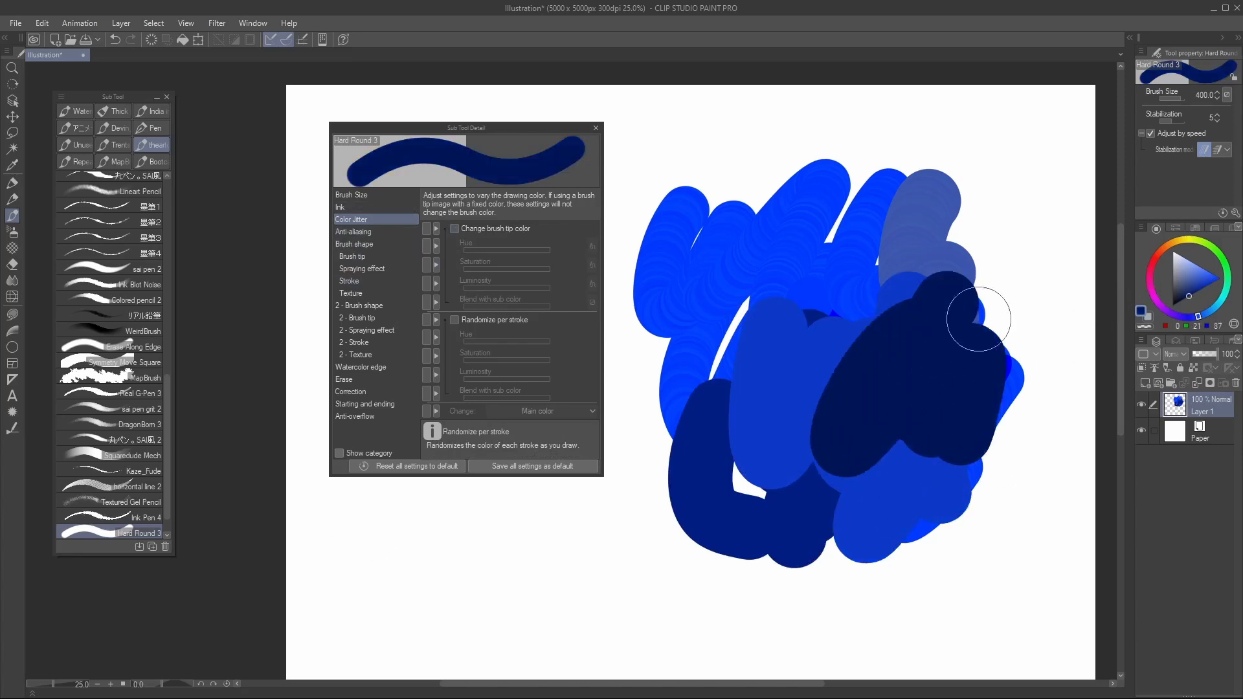
alt+click(817, 354)
mouse_move(827, 391)
mouse_down()
mouse_move(956, 360)
mouse_move(888, 483)
mouse_up()
Pick a muted blue, shift the hue to teal, and paint a teal stroke over the blue patches
click(1192, 280)
drag(1222, 311, 1219, 301)
mouse_move(919, 388)
mouse_down()
mouse_move(913, 466)
mouse_move(971, 544)
mouse_up()
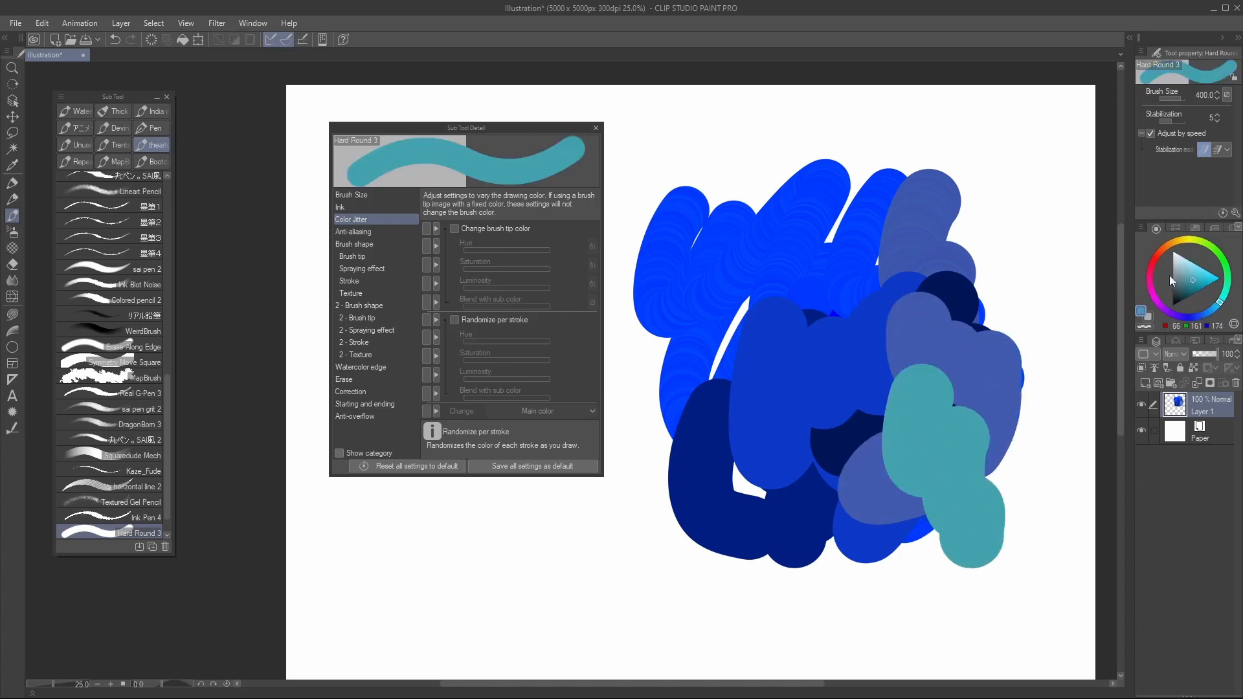
drag(935, 392, 955, 375)
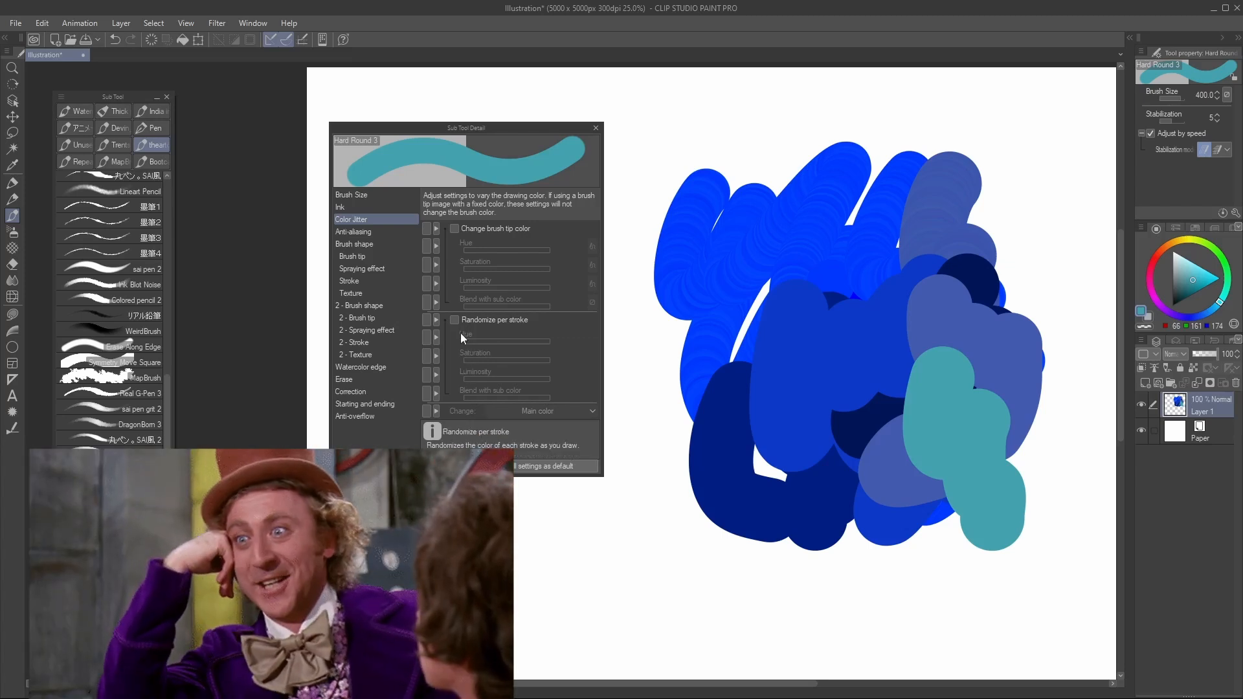
Enable Randomize per stroke with hue 47 and paint a row of separate overlapping vertical strokes on the empty canvas
click(455, 320)
drag(727, 318, 919, 351)
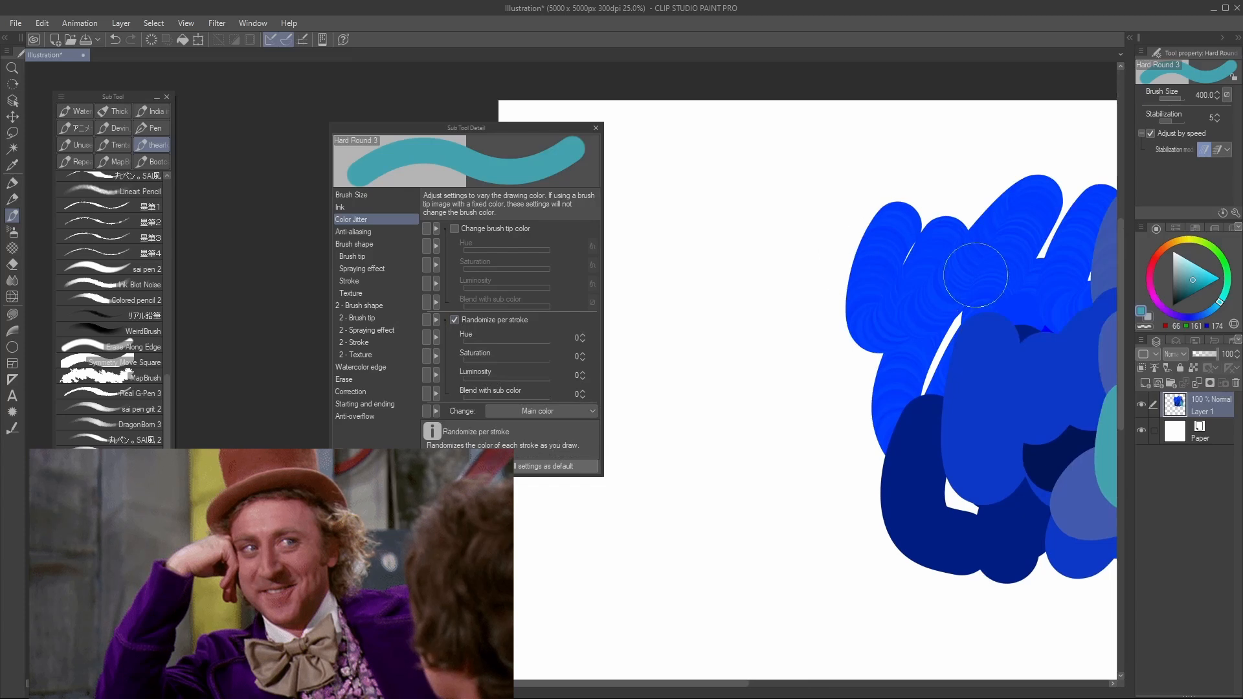
mouse_move(728, 187)
mouse_down()
mouse_move(725, 440)
mouse_move(806, 453)
mouse_up()
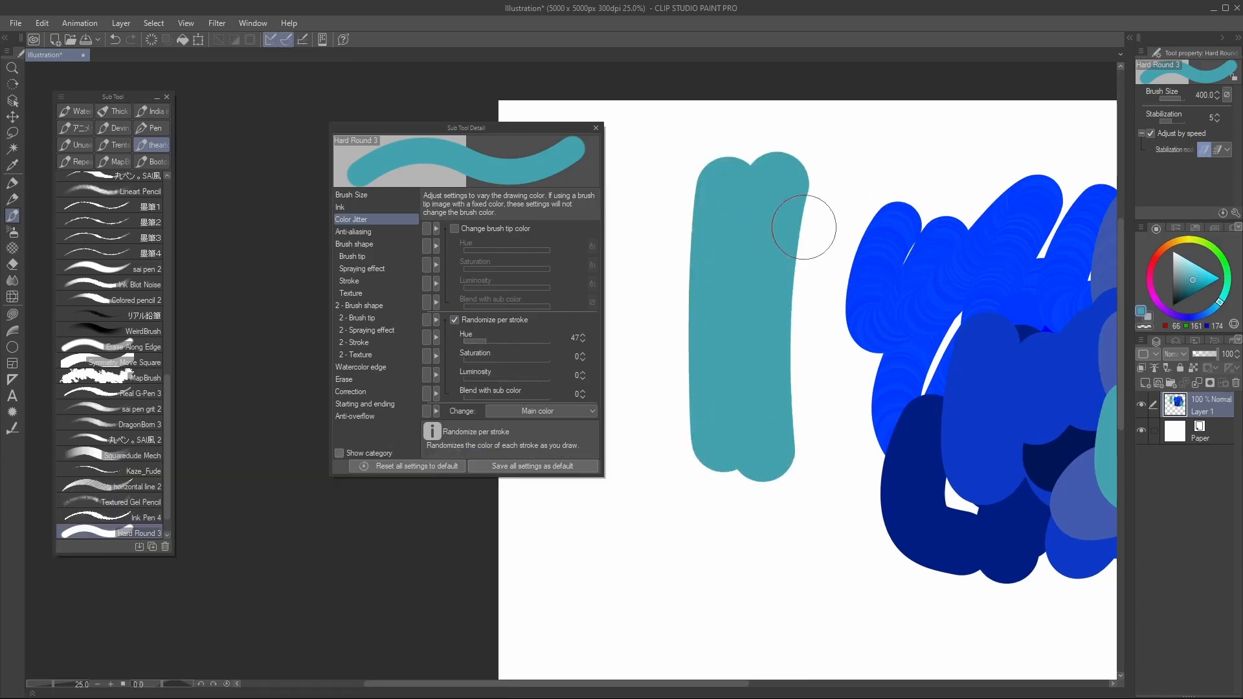
drag(817, 175, 809, 453)
drag(757, 233, 760, 476)
drag(661, 282, 698, 508)
drag(690, 244, 717, 519)
drag(738, 319, 760, 542)
drag(795, 317, 816, 550)
drag(833, 345, 823, 541)
drag(856, 232, 862, 445)
drag(888, 204, 873, 470)
Shrink the brush to 250 and paint short slanted strokes below the row of vertical ones
drag(788, 538, 708, 408)
key(bracketleft)
key(bracketleft)
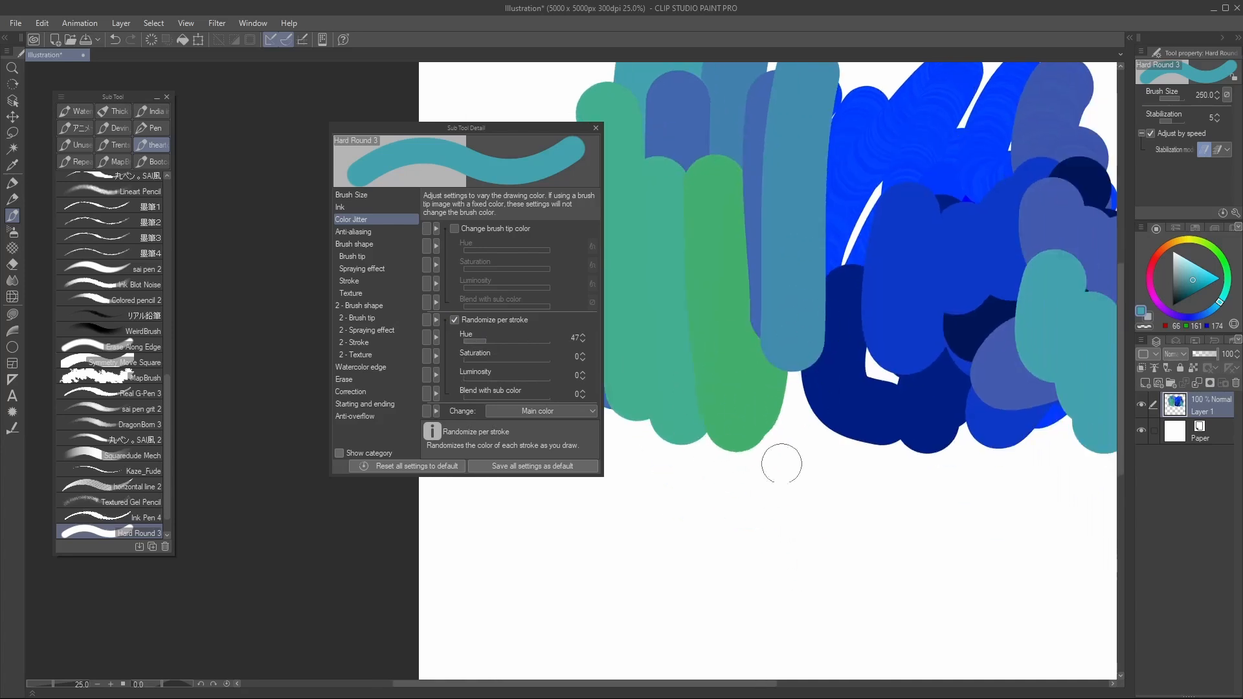
drag(765, 493, 839, 515)
drag(901, 421, 873, 525)
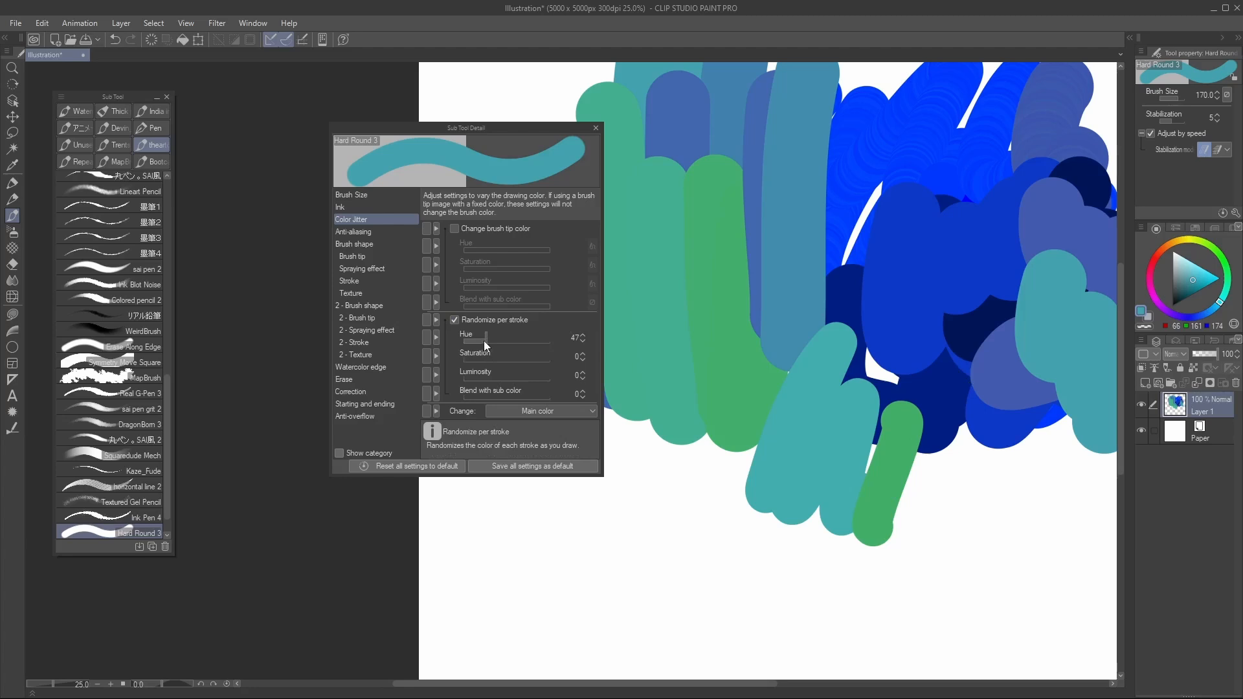
Lower the per-stroke hue randomization to 5 and paint many narrow teal strokes at brush size 170
drag(485, 341, 466, 340)
drag(897, 554, 924, 433)
mouse_move(938, 547)
mouse_down()
mouse_move(960, 450)
mouse_move(979, 477)
mouse_move(961, 563)
mouse_up()
drag(998, 473, 971, 574)
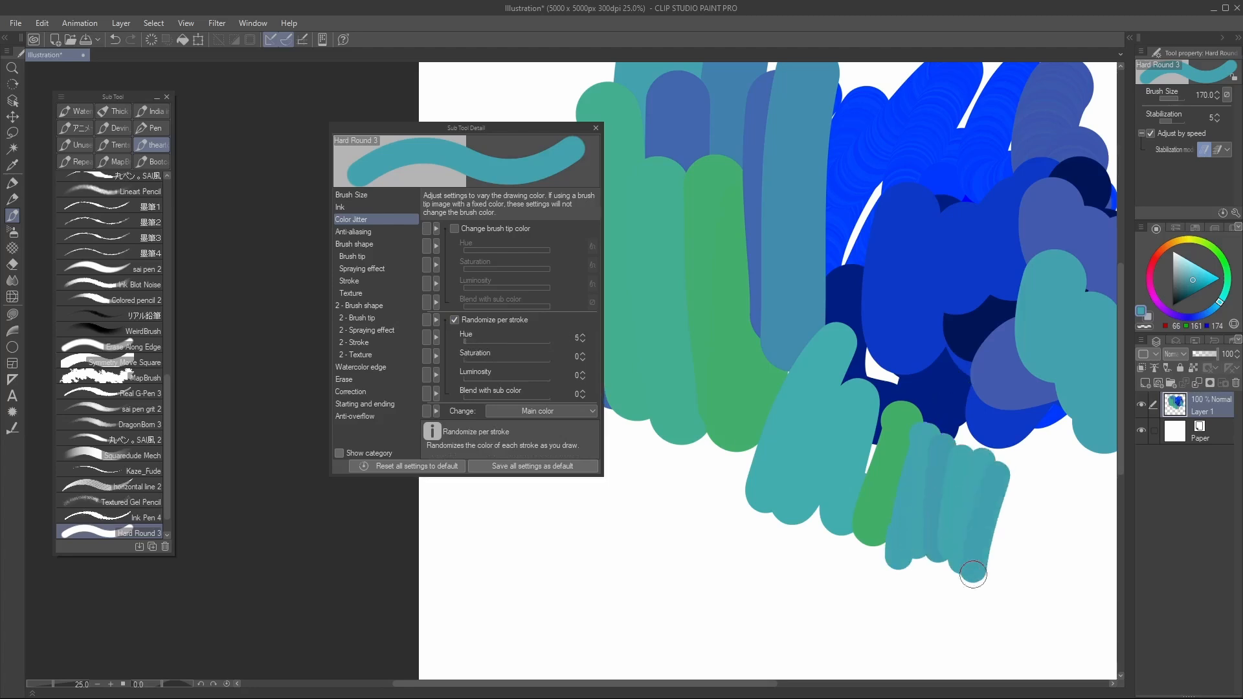
drag(1010, 493, 979, 576)
mouse_move(1012, 521)
mouse_down()
mouse_move(984, 593)
mouse_move(846, 476)
mouse_up()
drag(780, 430, 805, 536)
drag(802, 446, 821, 534)
drag(820, 448, 850, 555)
drag(887, 457, 857, 565)
drag(914, 415, 885, 538)
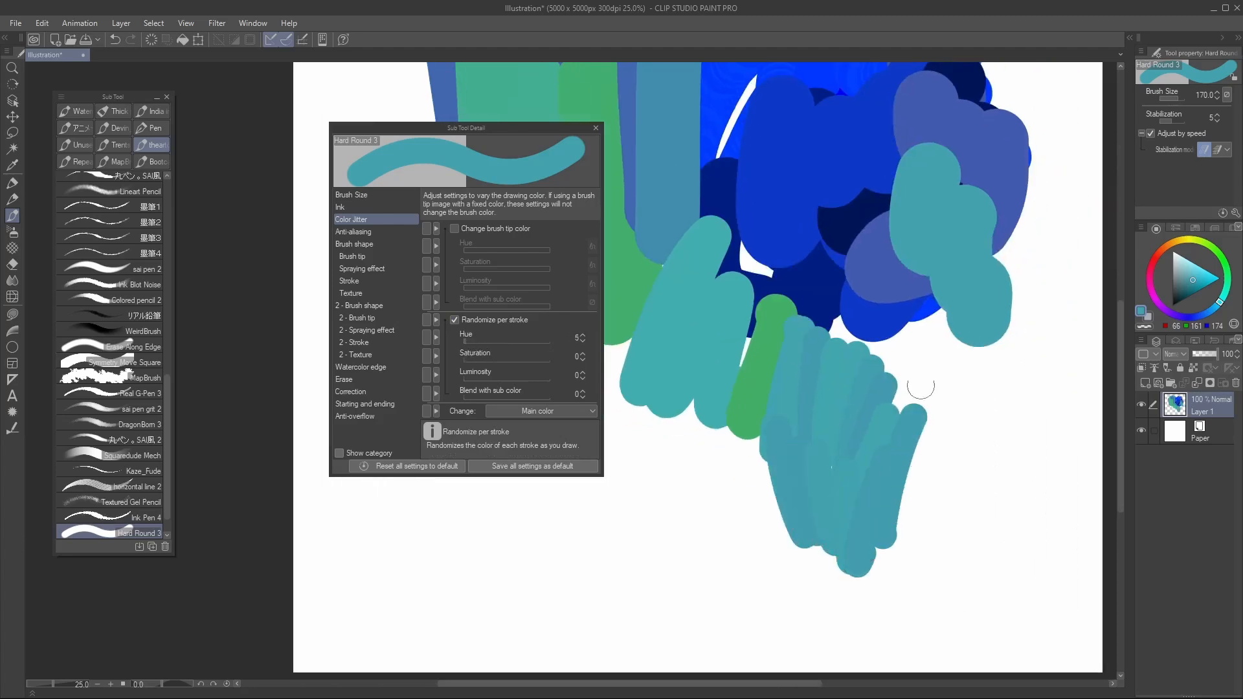
Shrink the brush to 150 and extend the patch of teal strokes on both sides with more short strokes
drag(899, 358, 935, 484)
drag(920, 321, 946, 467)
mouse_move(946, 332)
mouse_down()
mouse_move(957, 467)
mouse_move(978, 477)
mouse_up()
key([)
drag(998, 340, 970, 518)
drag(1008, 385, 963, 536)
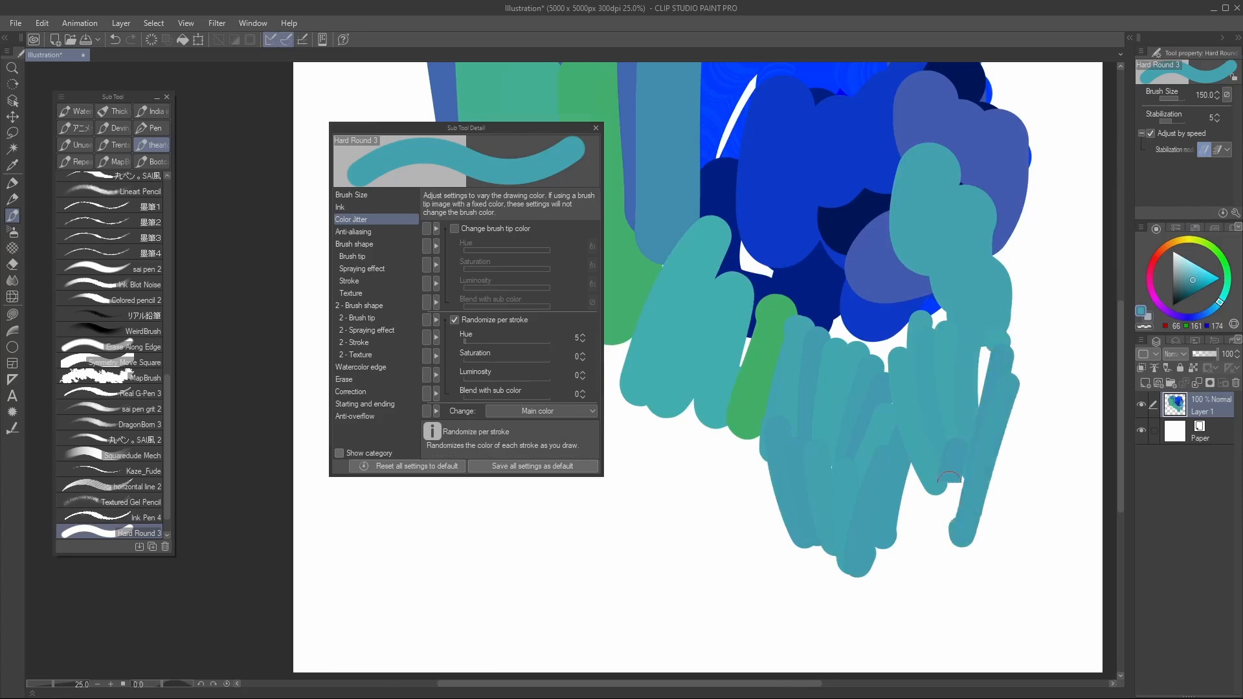
drag(955, 450, 939, 548)
drag(916, 448, 931, 541)
drag(969, 443, 964, 534)
drag(1014, 402, 987, 526)
drag(1028, 406, 993, 526)
drag(903, 474, 897, 566)
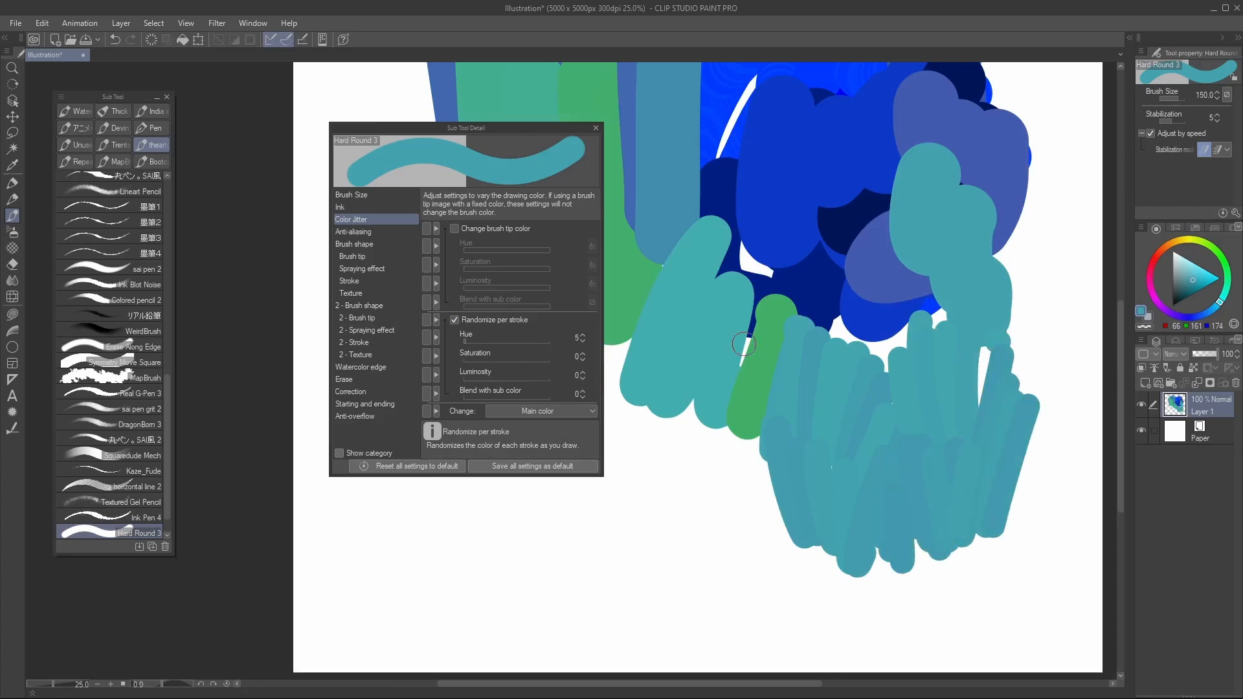
drag(741, 349, 776, 542)
drag(718, 435, 751, 529)
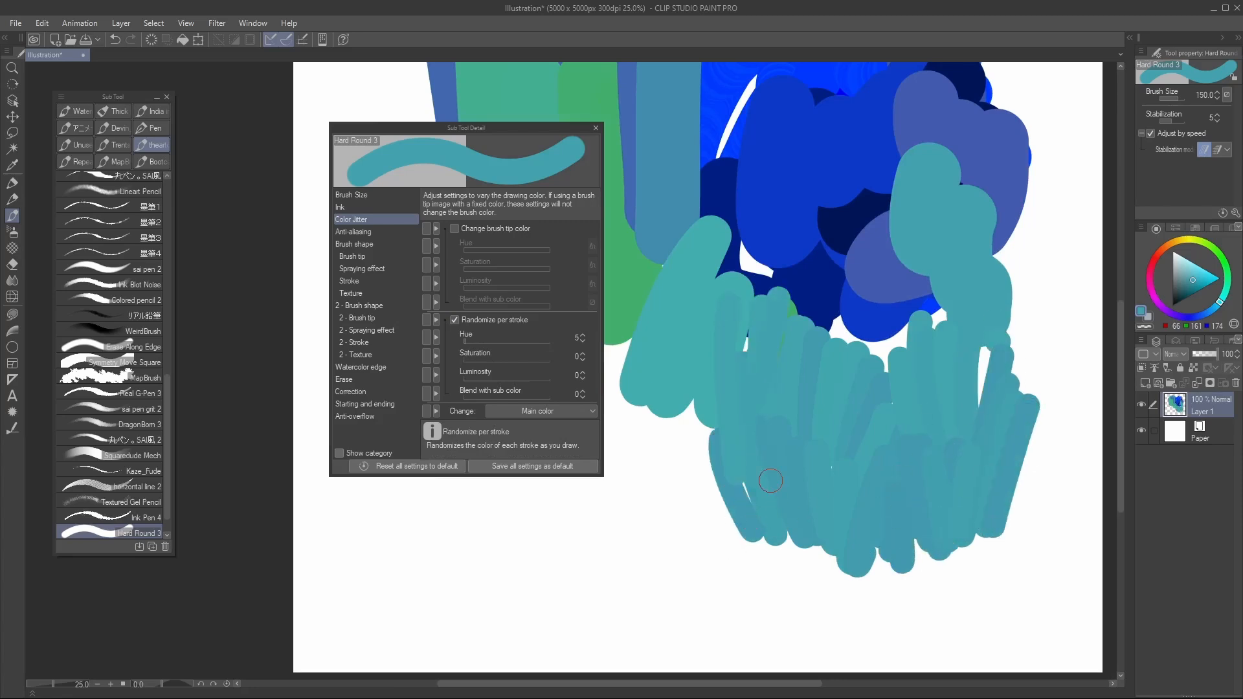
drag(884, 310, 880, 369)
drag(901, 308, 903, 350)
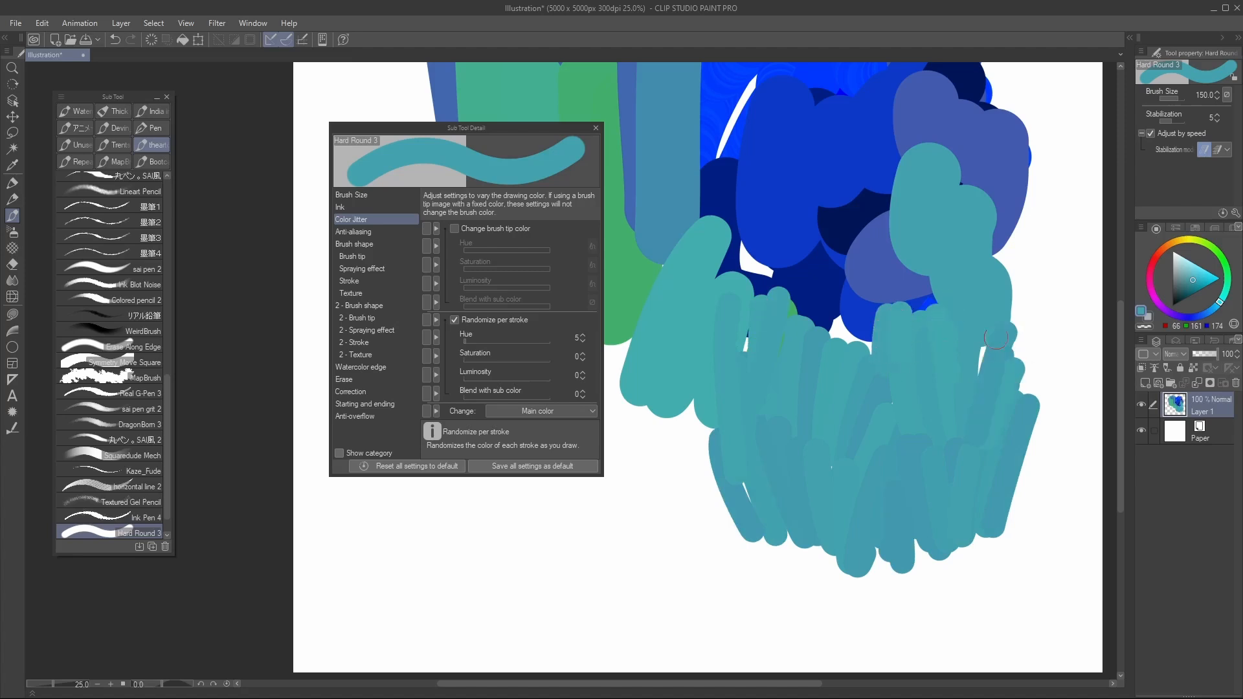
drag(1045, 293, 1000, 414)
drag(622, 360, 657, 349)
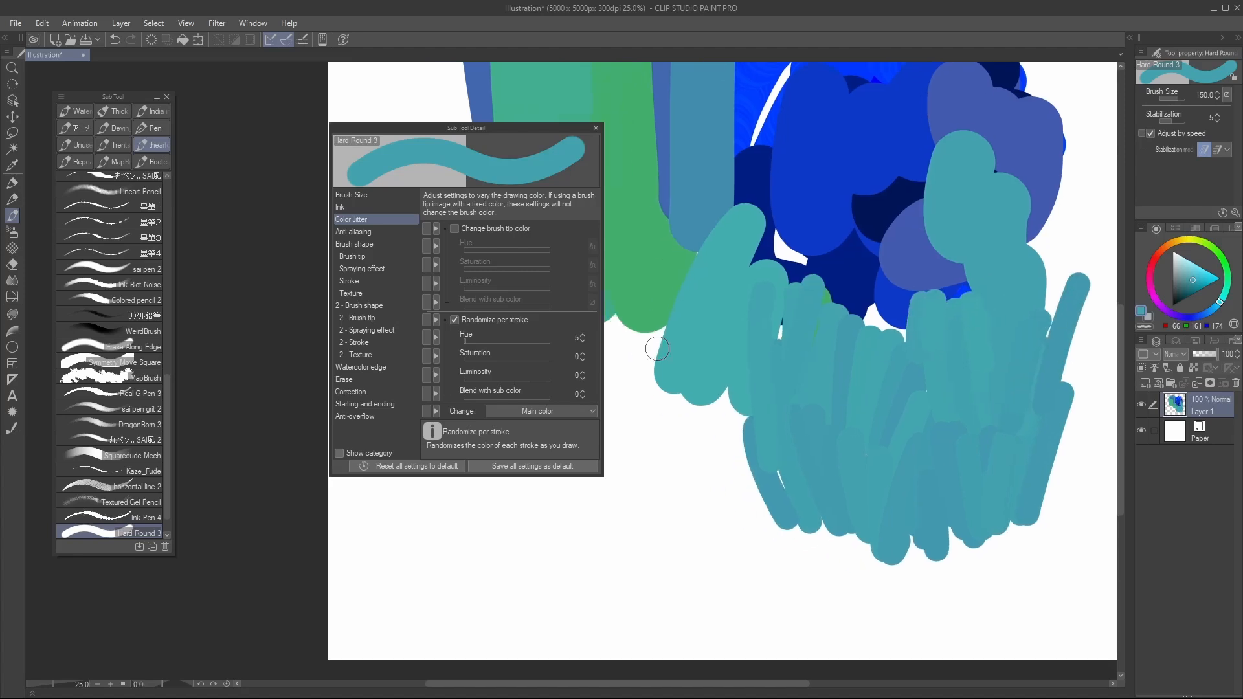
Check which colors the jitter can change and turn off Randomize per stroke
click(590, 411)
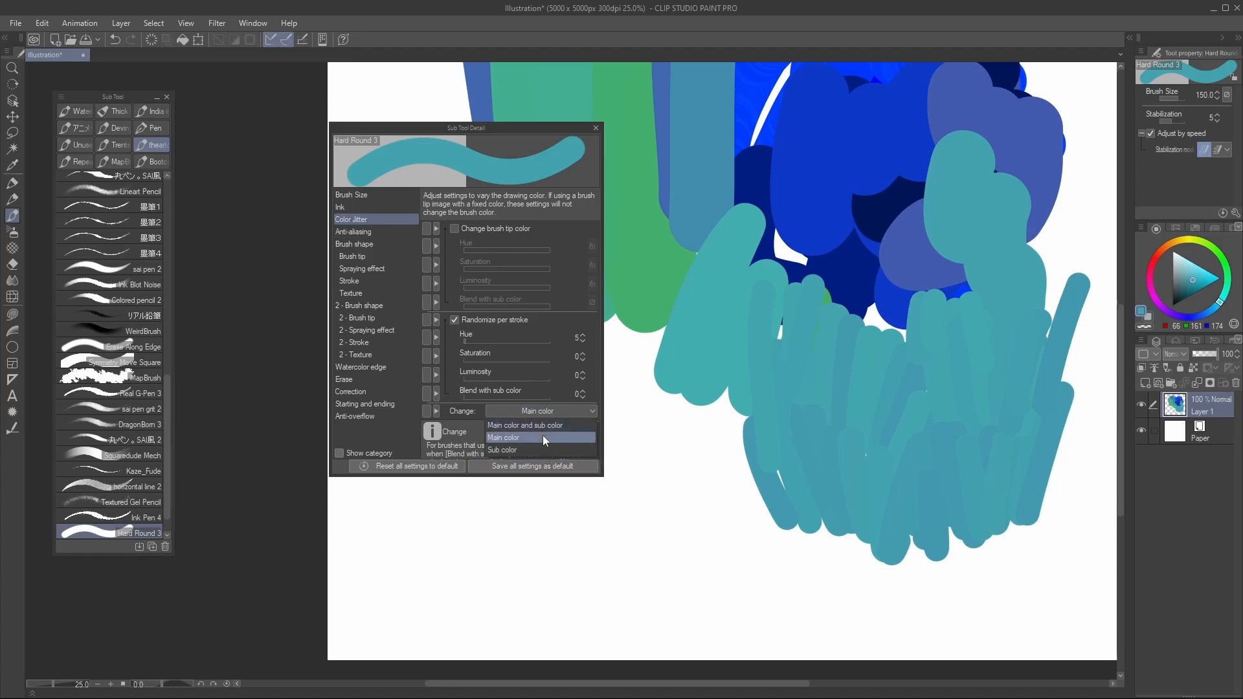
click(455, 322)
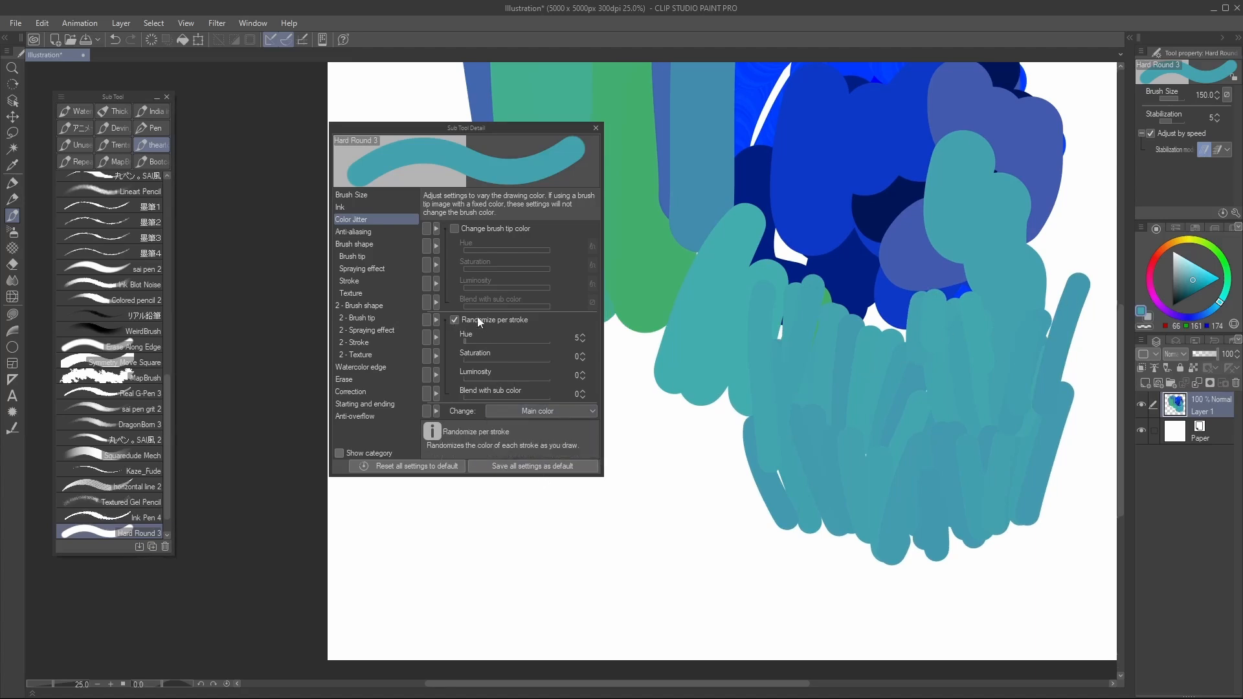
click(464, 319)
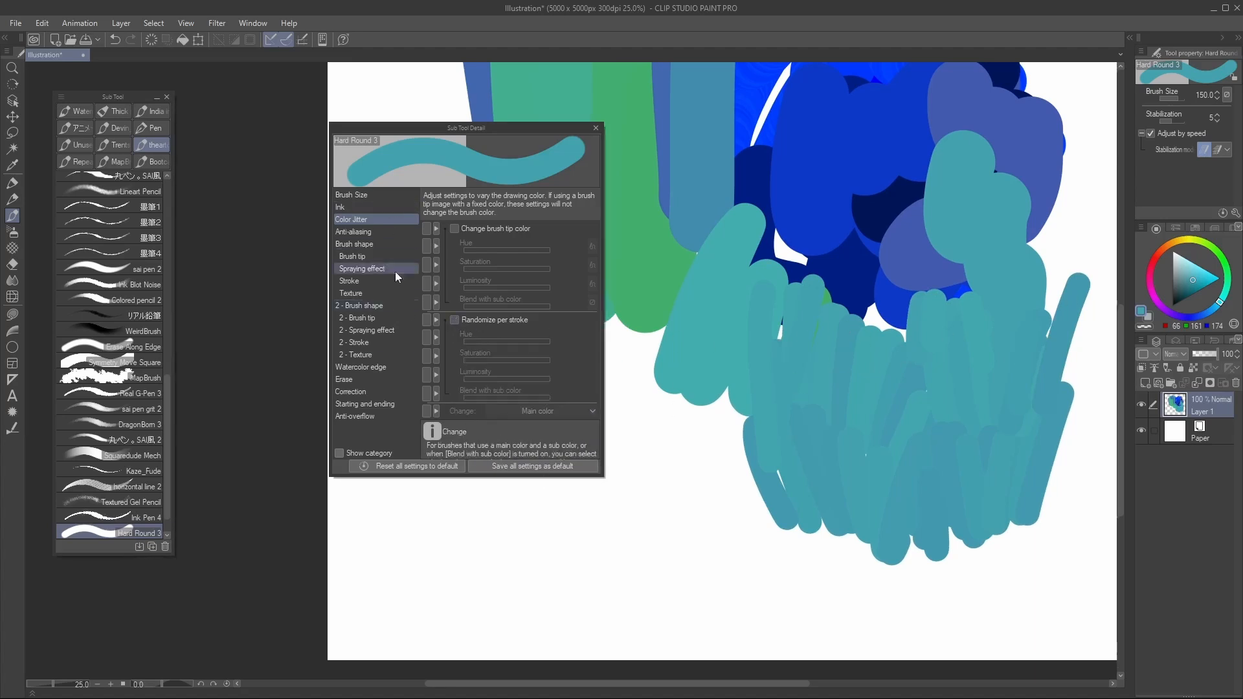
Set the brush's anti-aliasing to the lowest level and paint vertical test strokes in an empty area
click(375, 235)
drag(653, 282, 836, 294)
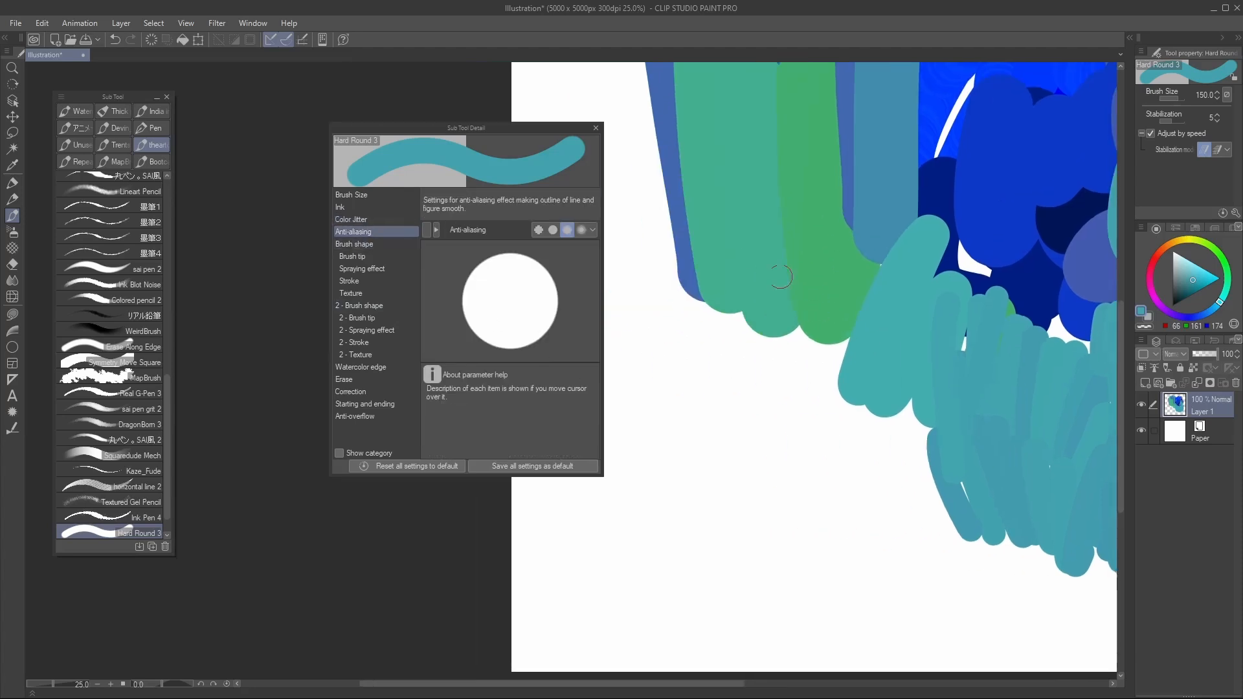
click(582, 231)
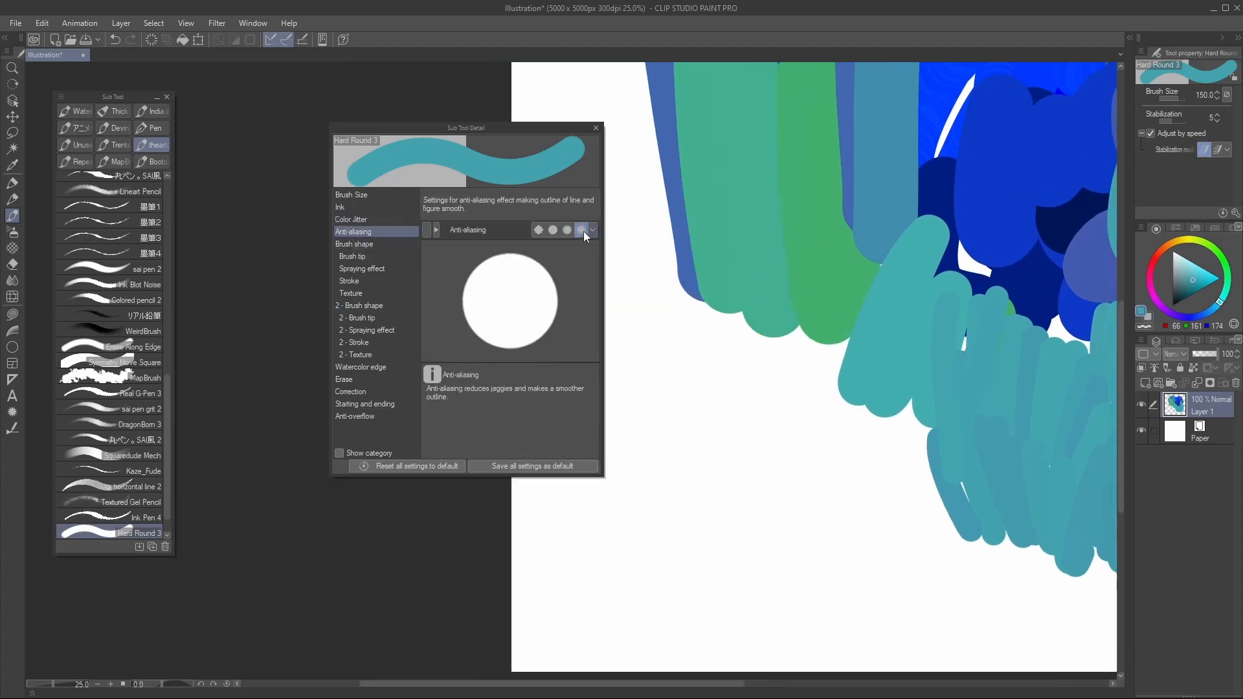
click(538, 230)
drag(661, 326, 696, 492)
scroll(715, 435, up, 4)
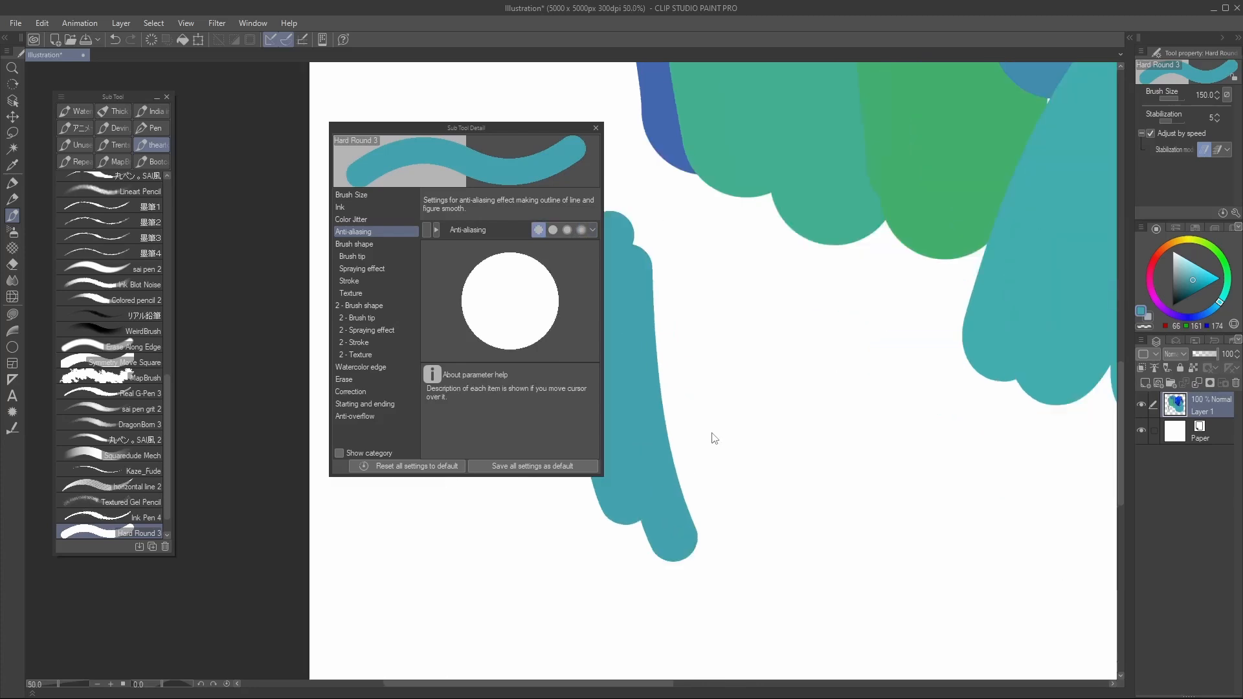
drag(723, 206, 756, 565)
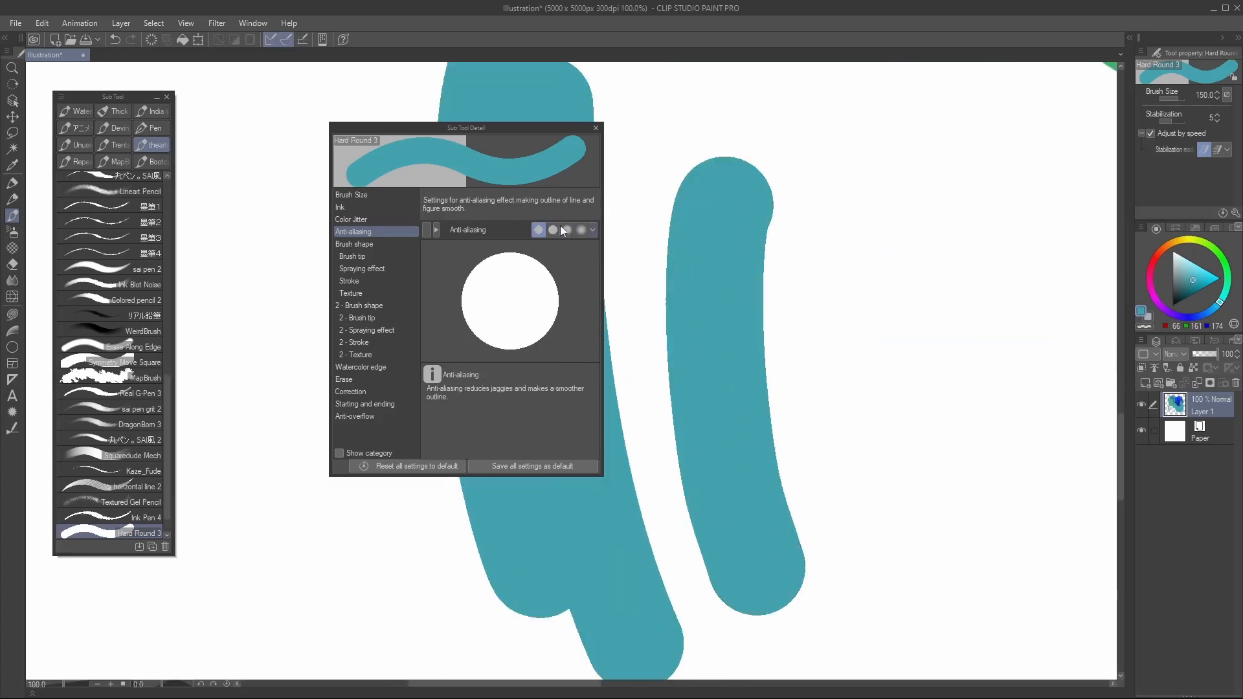
Set the anti-aliasing to the strongest level and paint a comparison stroke beside the previous one
click(581, 230)
drag(896, 200, 906, 585)
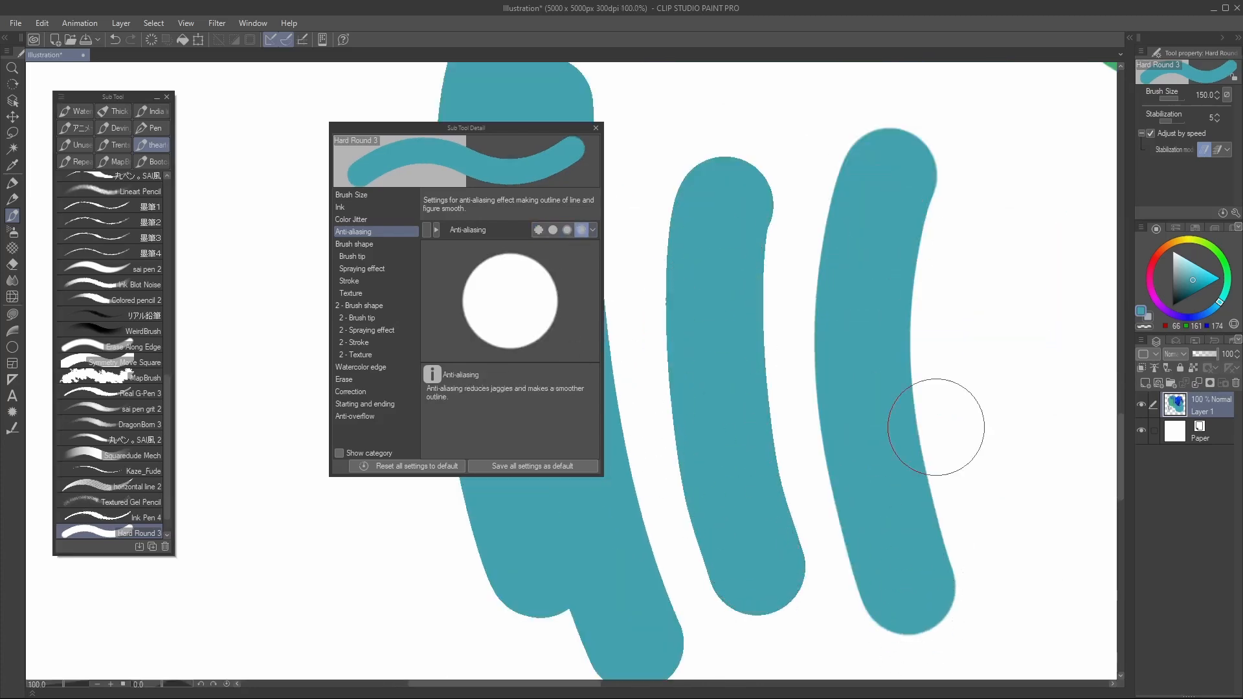
drag(933, 328, 893, 351)
Examine the brush shape presets such as Colored pencil, Pen, Pencil and Air brush
click(379, 246)
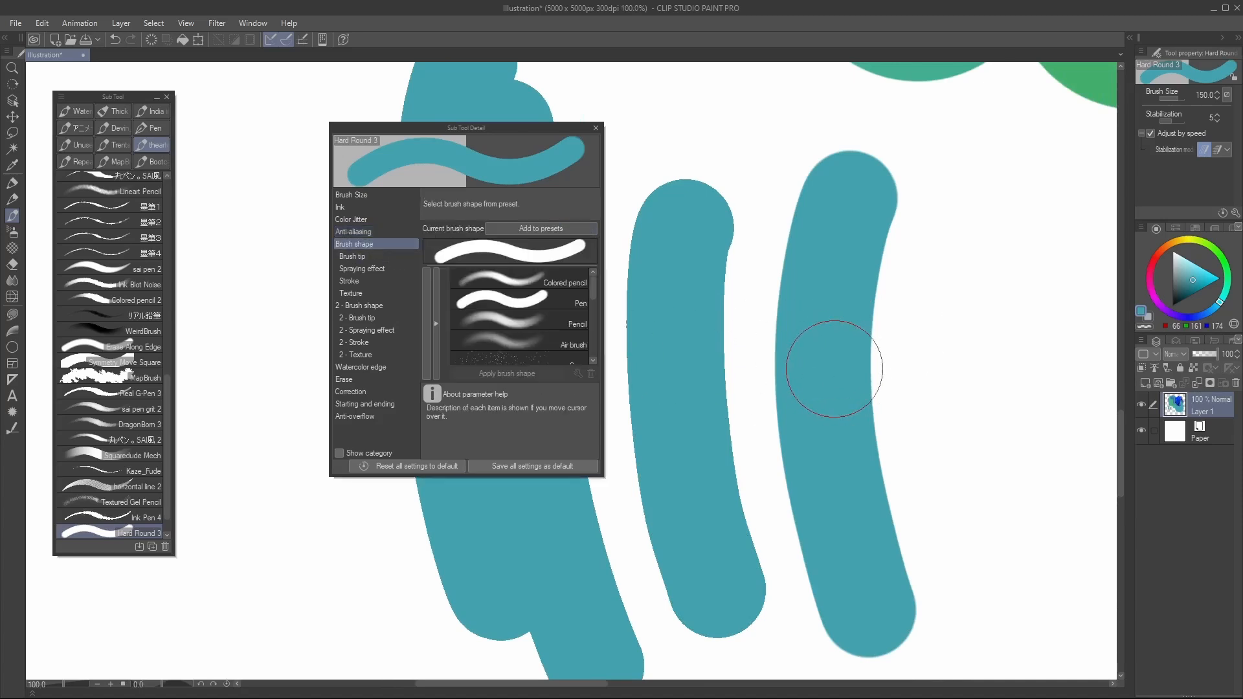
click(548, 301)
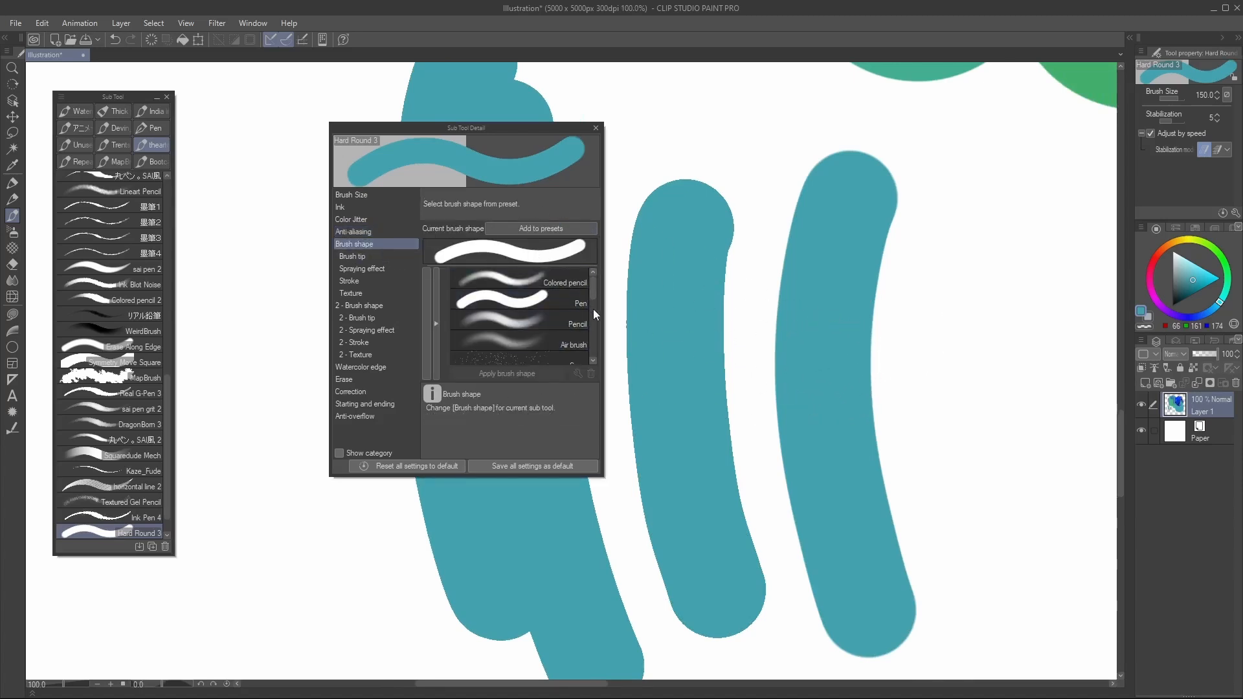
mouse_move(593, 291)
mouse_down()
mouse_move(591, 349)
mouse_move(588, 242)
mouse_up()
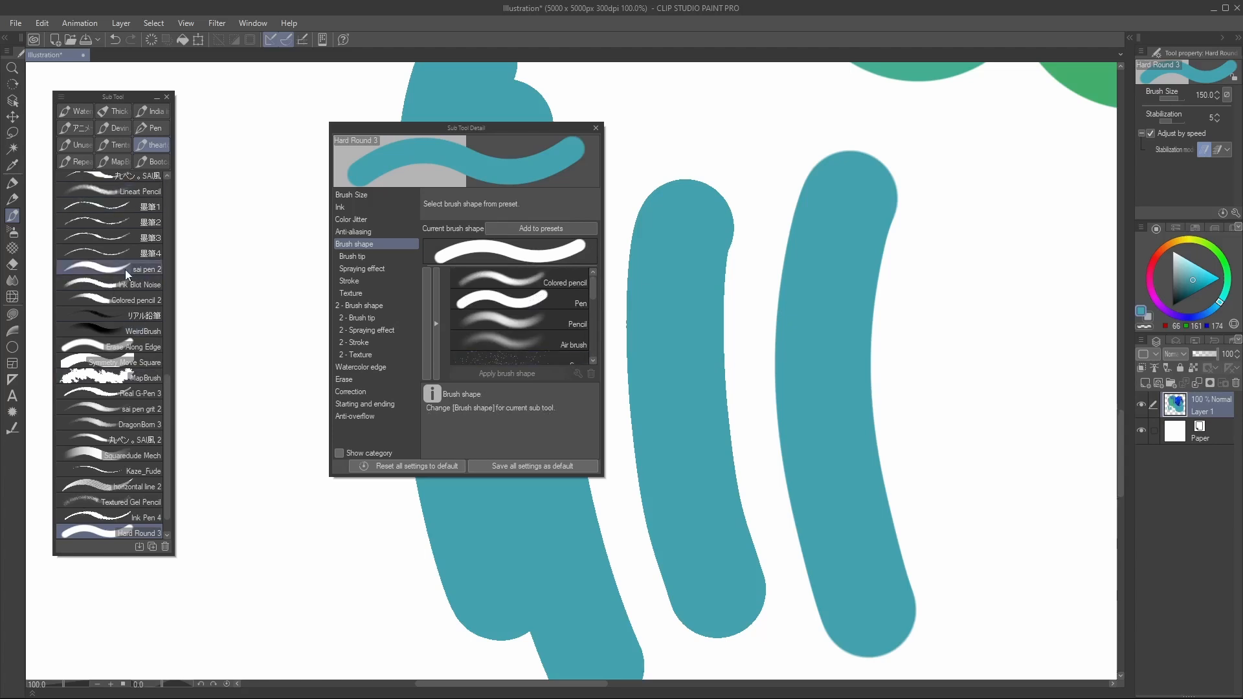
mouse_move(590, 292)
mouse_down()
mouse_move(595, 361)
mouse_move(601, 251)
mouse_up()
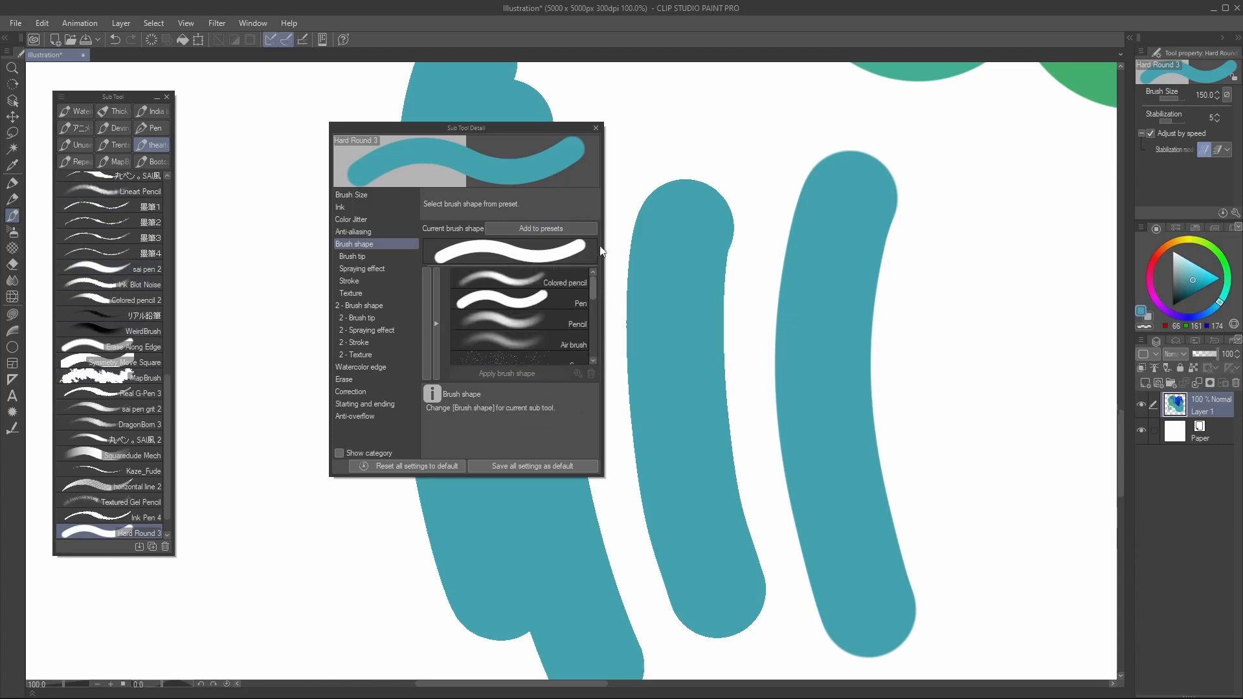
Open the brush tip settings and clear all test strokes from Layer 1
click(381, 257)
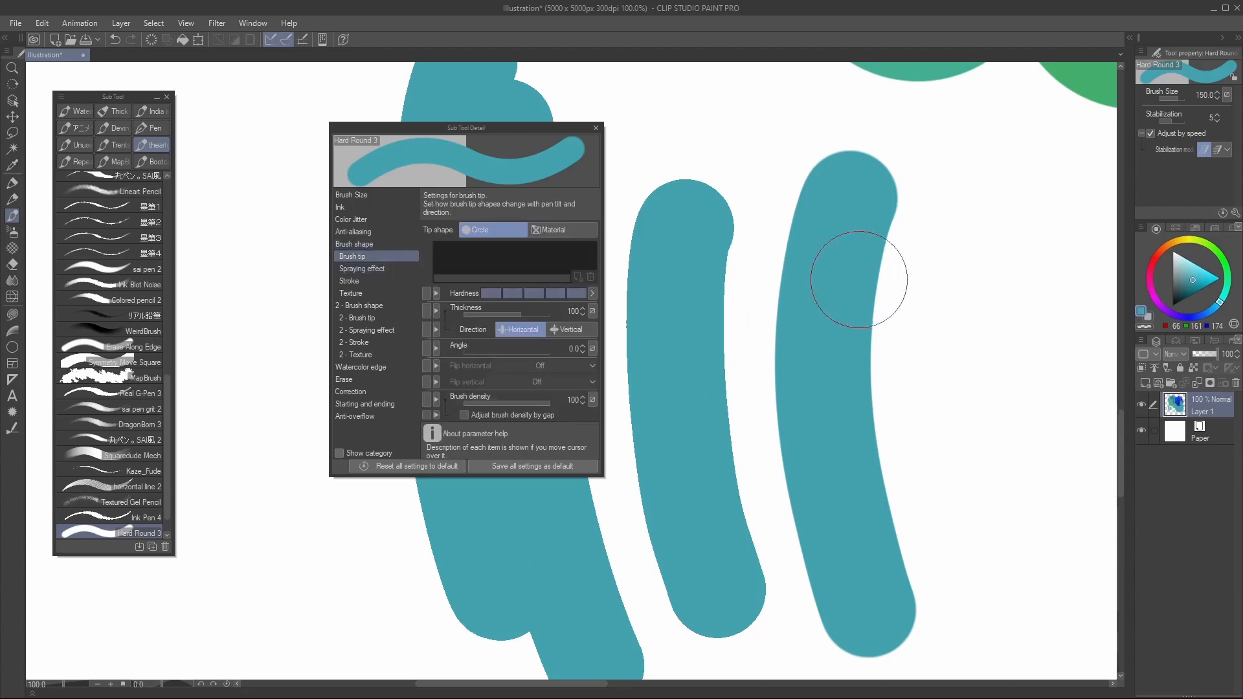
scroll(900, 299, down, 3)
key(ctrl+a)
key(Delete)
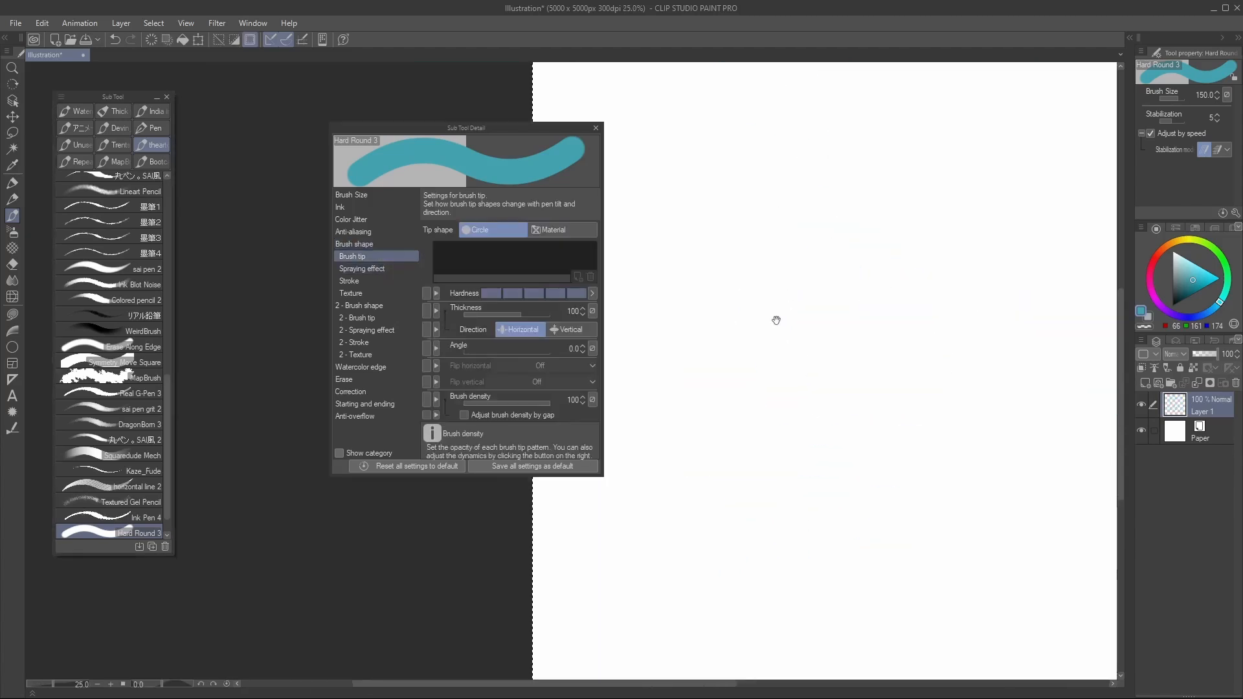
Stamp separate single teal dabs on the empty canvas with the circle brush tip
scroll(774, 320, down, 1)
scroll(757, 325, up, 1)
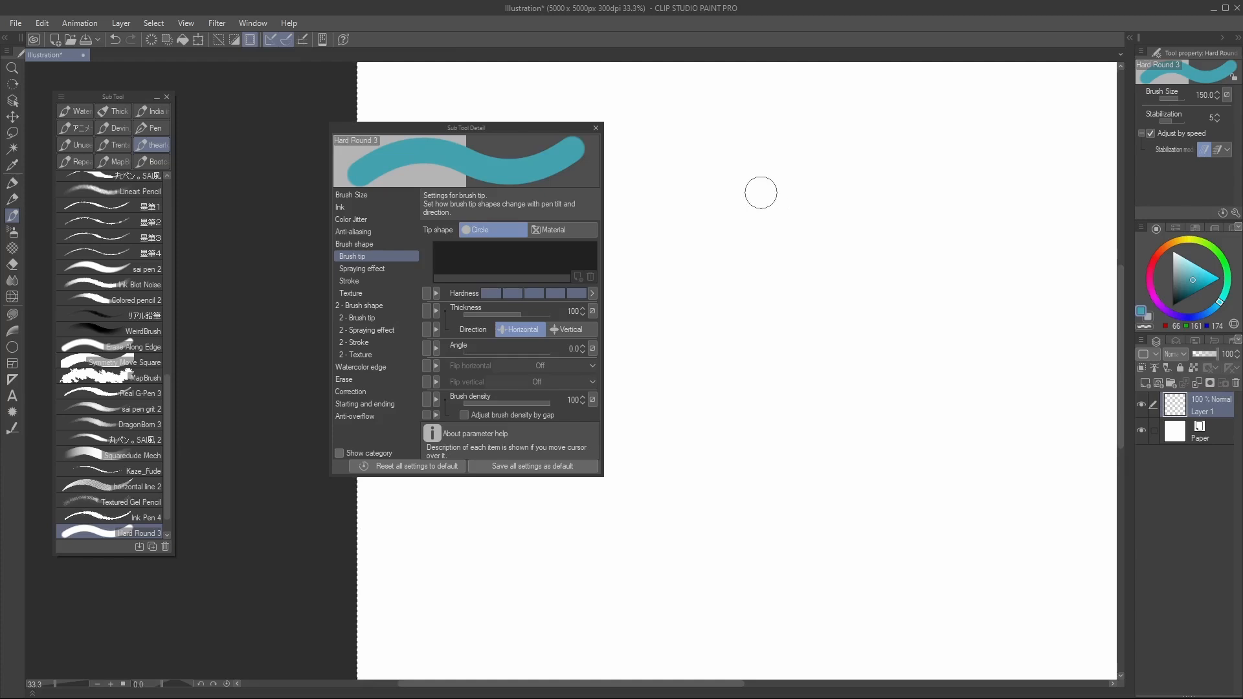
click(816, 177)
click(844, 257)
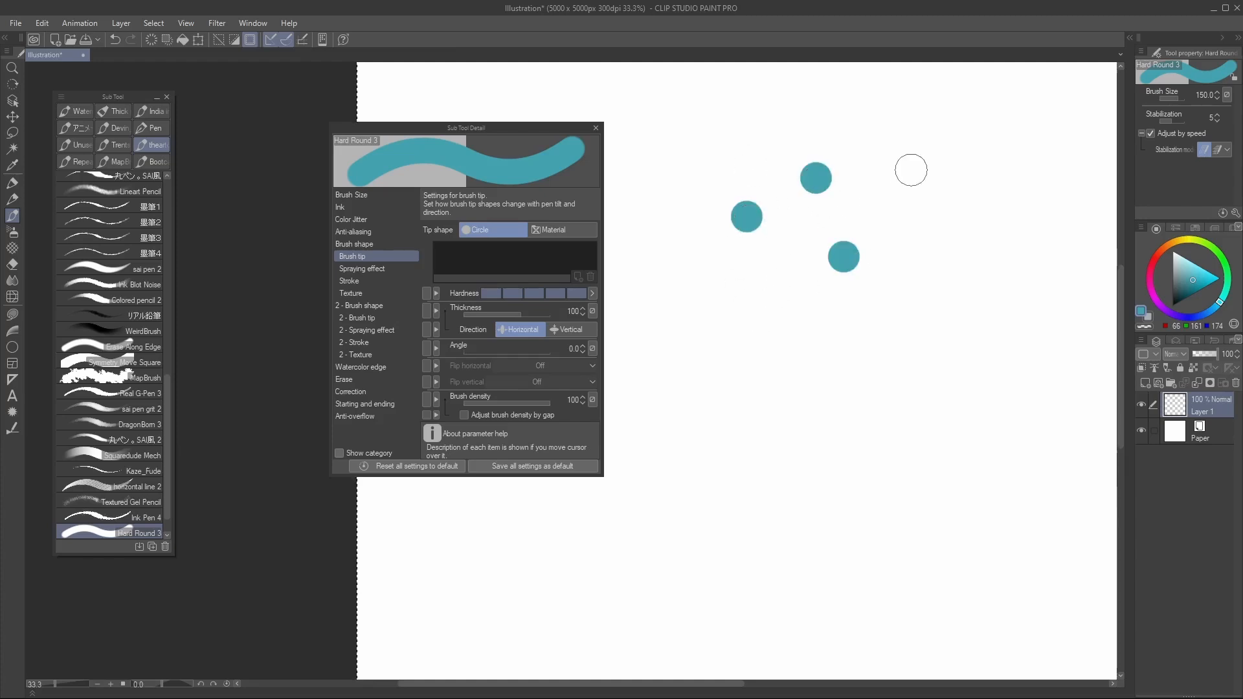
Stamp another single dab, try a long winding stroke below at brush size 200, and undo that stroke
click(911, 169)
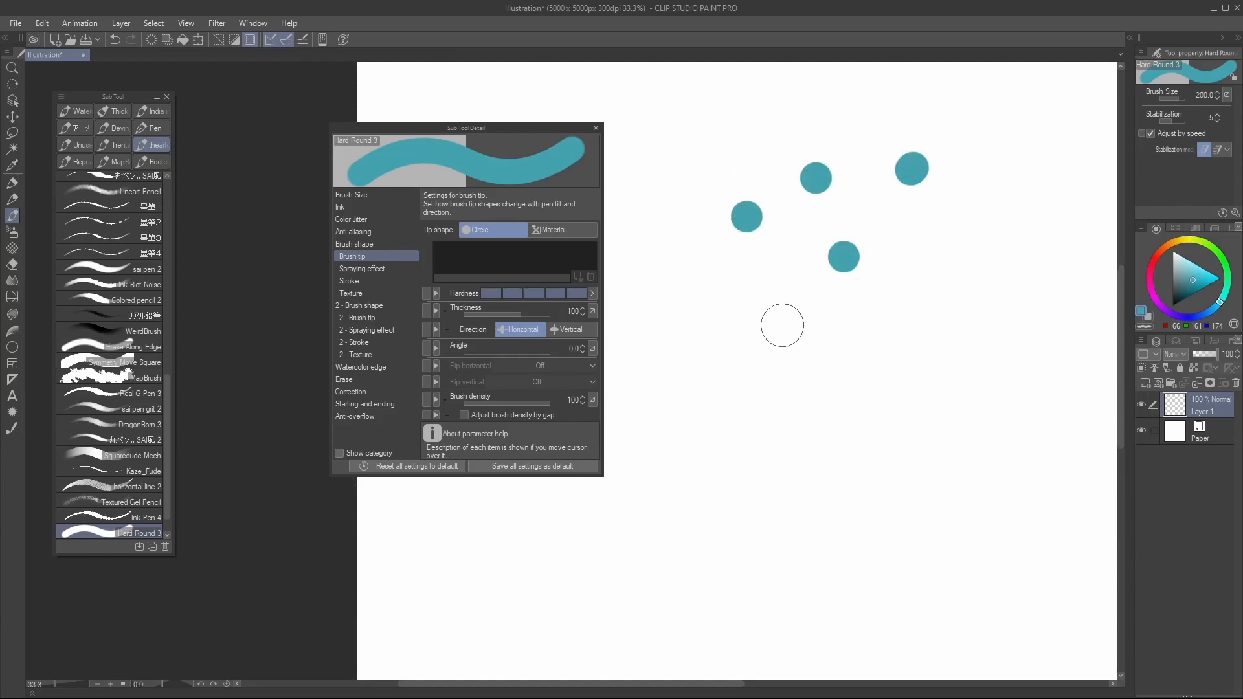
mouse_move(675, 350)
mouse_down()
mouse_move(997, 246)
mouse_move(880, 537)
mouse_move(1022, 450)
mouse_up()
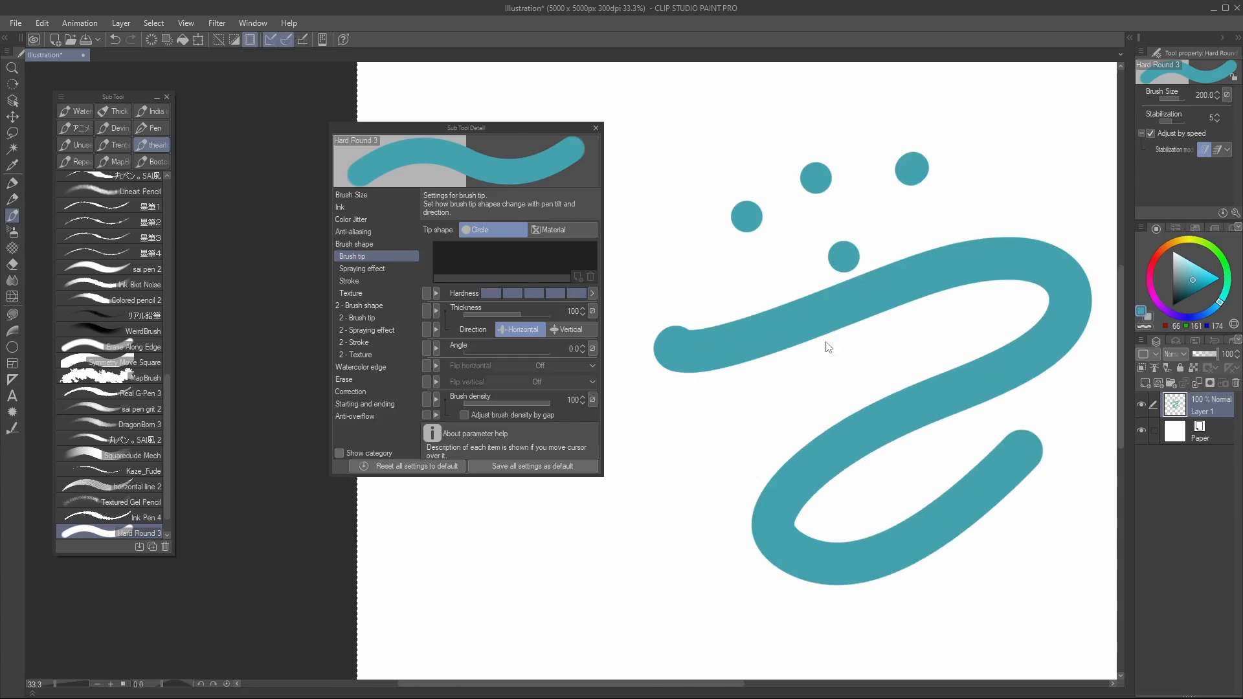
key(ctrl+z)
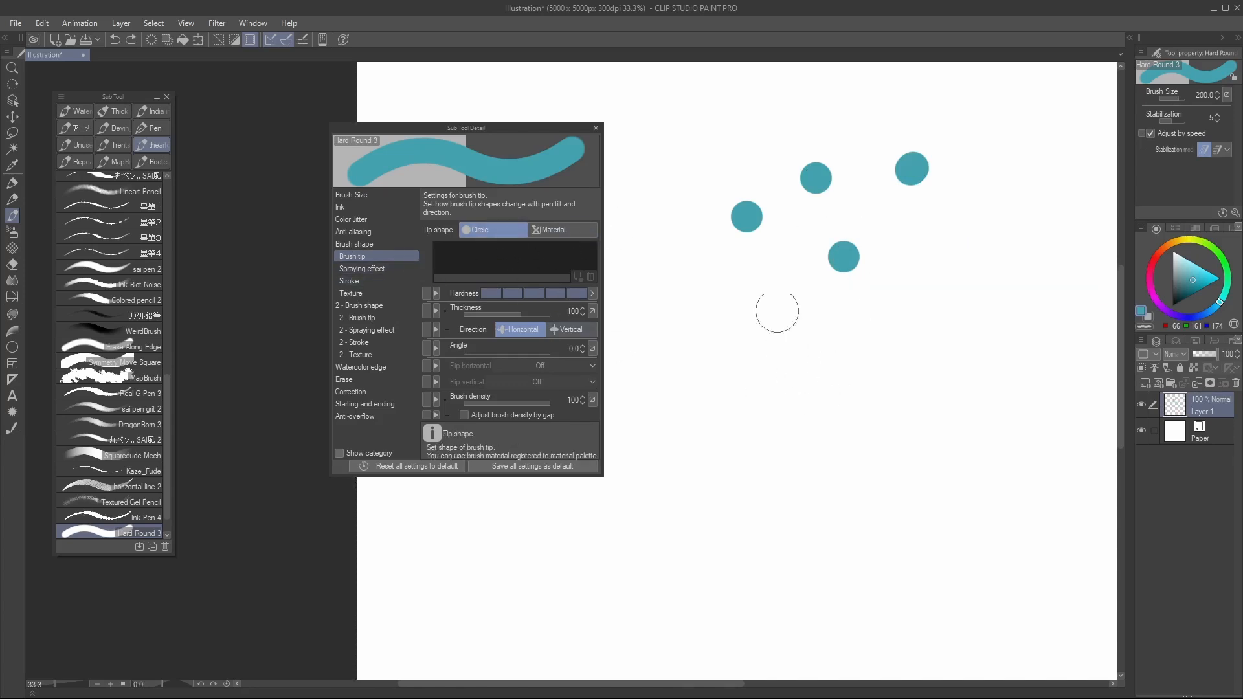
Clear the test dabs from Layer 1 and return to the Hard Round 3 brush
mouse_move(720, 261)
mouse_down()
mouse_move(861, 305)
mouse_move(867, 327)
mouse_up()
key(ctrl+z)
key(m)
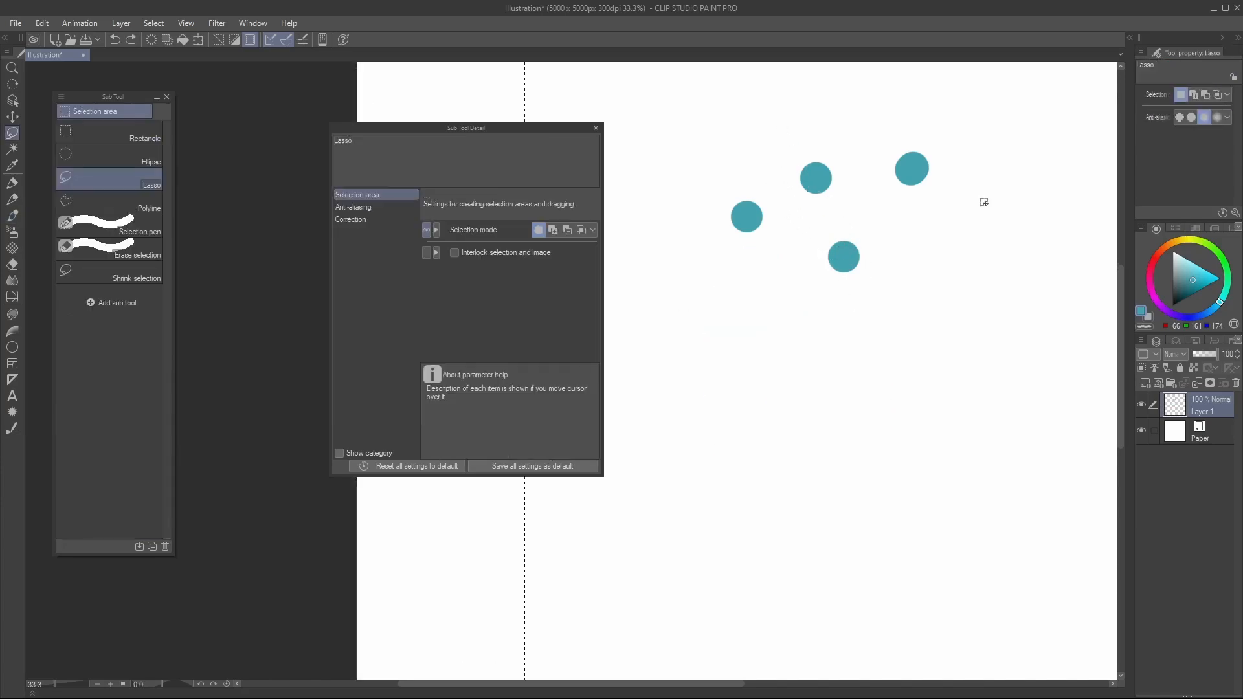
key(p)
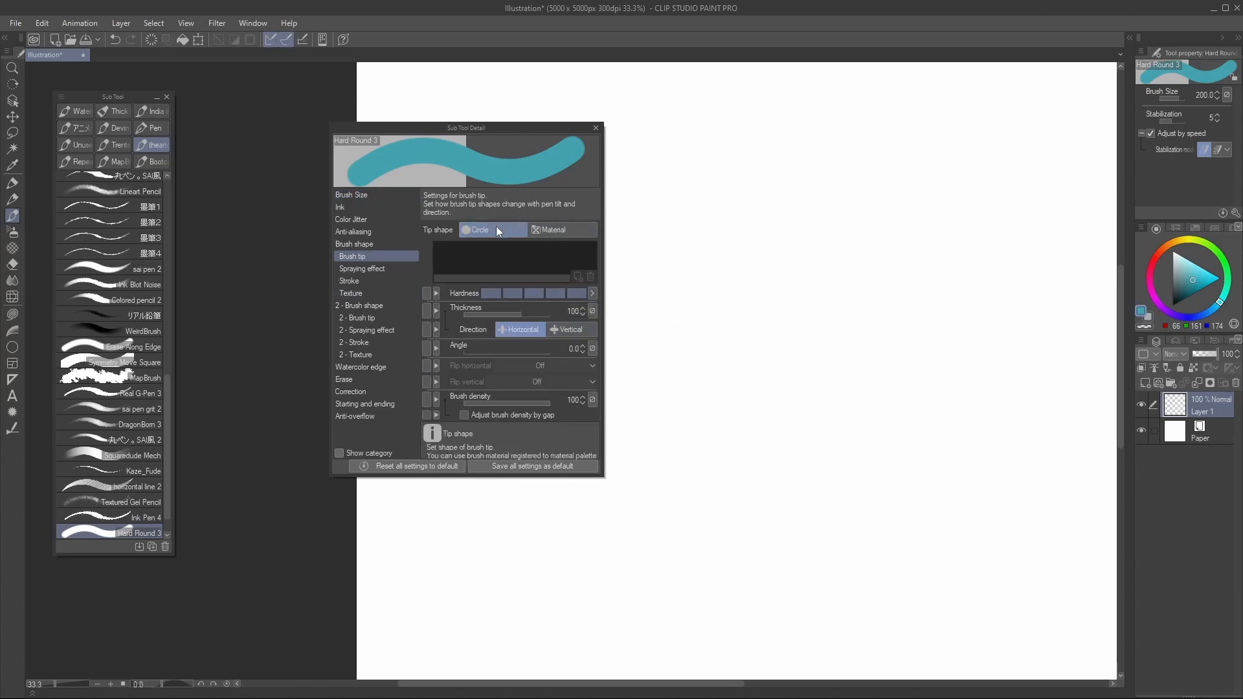
Try the lowest tip hardness with several overlapping vertical strokes, and undo them
click(490, 293)
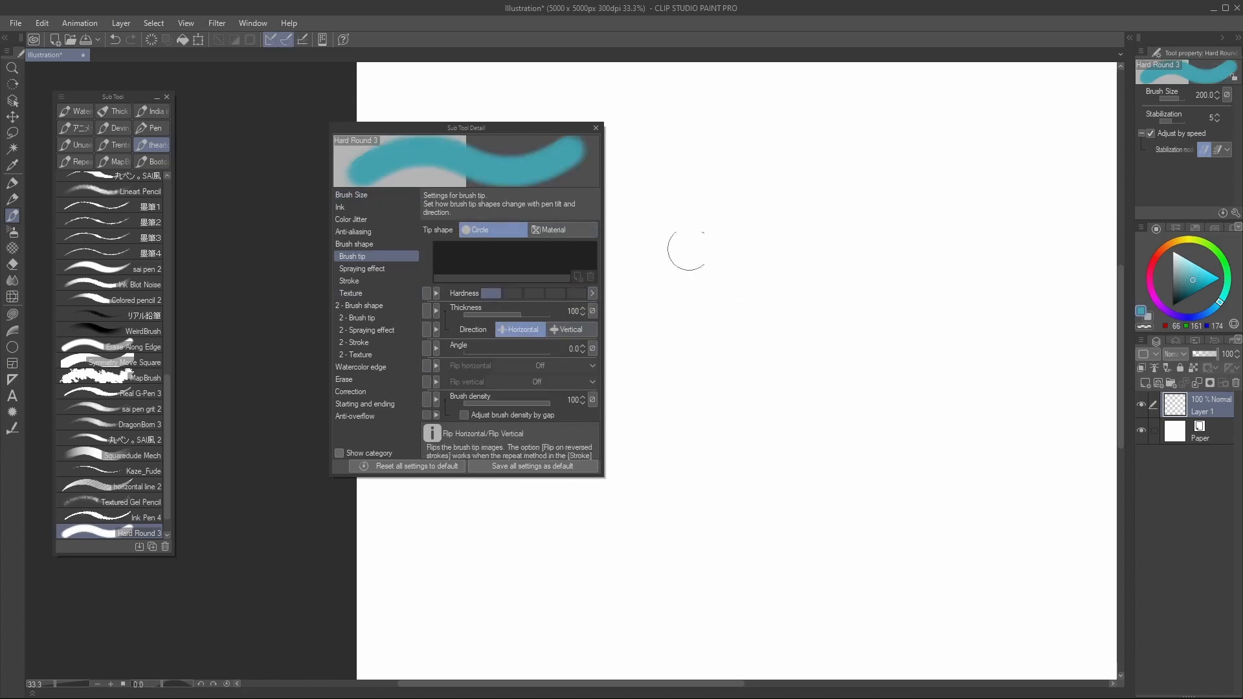
drag(770, 142, 737, 409)
drag(803, 194, 799, 324)
drag(851, 257, 802, 366)
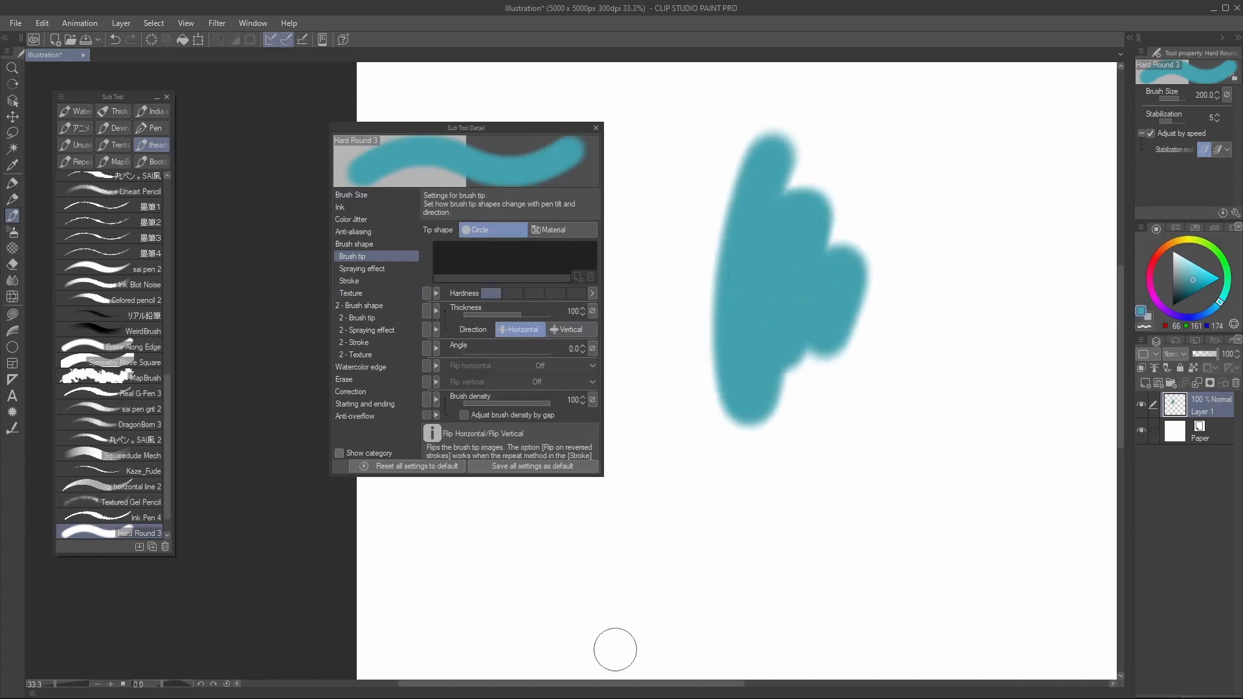
key(ctrl+z)
Try the third and fourth tip hardness levels with short test strokes, undoing each one
click(534, 294)
mouse_move(749, 192)
mouse_down()
mouse_move(795, 279)
mouse_move(791, 357)
mouse_move(734, 333)
mouse_move(793, 369)
mouse_up()
key(ctrl+z)
click(554, 293)
key(ctrl+z)
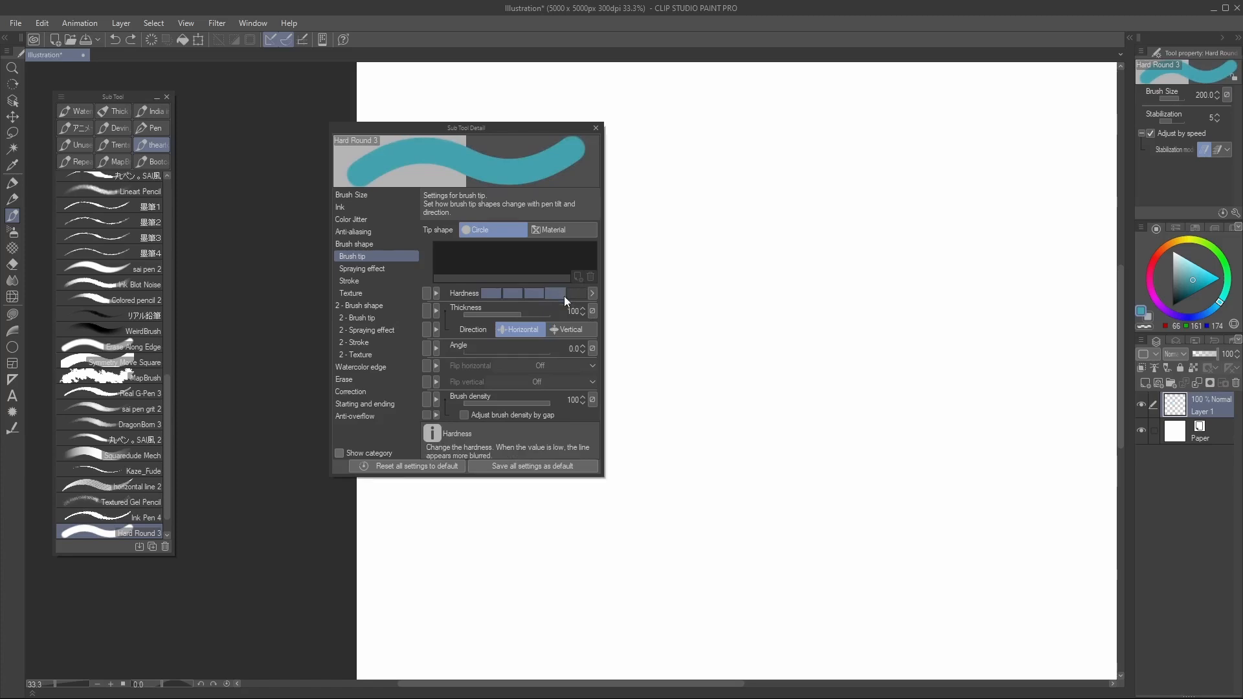
mouse_move(745, 181)
mouse_down()
mouse_move(730, 388)
mouse_move(791, 264)
mouse_up()
key(ctrl+z)
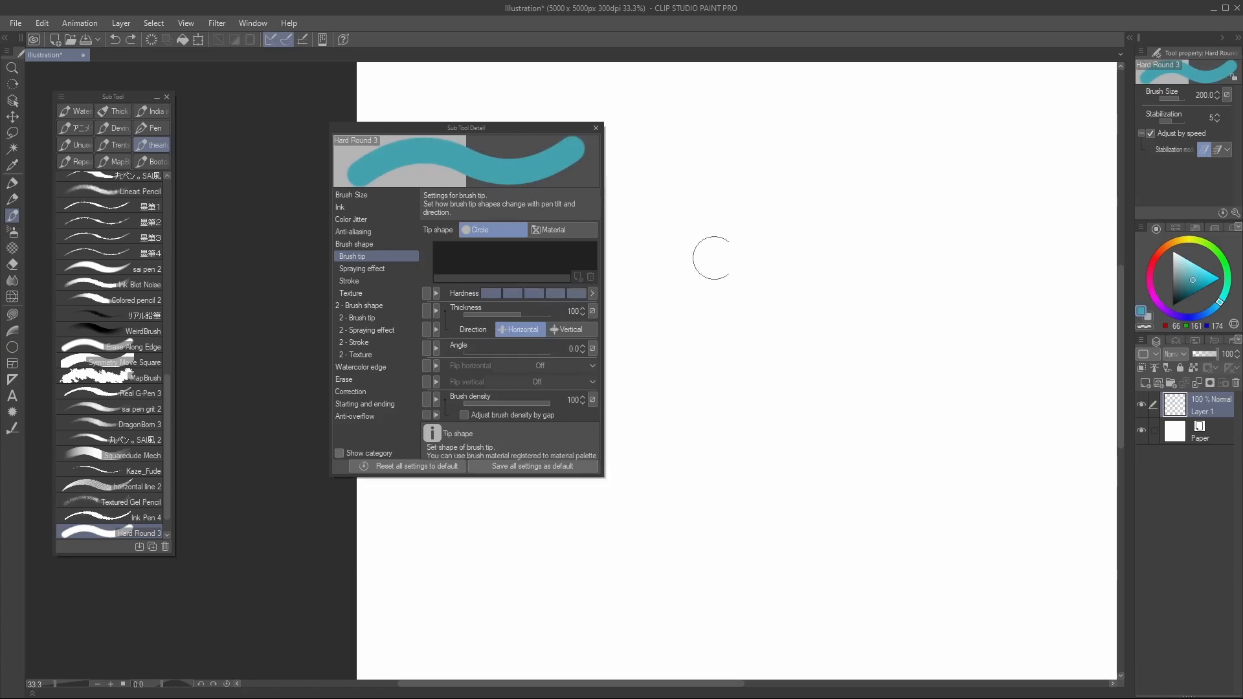
Compare the hard tip levels with test strokes, reducing the brush size to 170, and undo the strokes
mouse_move(770, 136)
mouse_down()
mouse_move(745, 278)
mouse_move(843, 414)
mouse_up()
key(ctrl+z)
key(bracketleft)
mouse_move(769, 156)
mouse_down()
mouse_move(774, 327)
mouse_move(789, 348)
mouse_up()
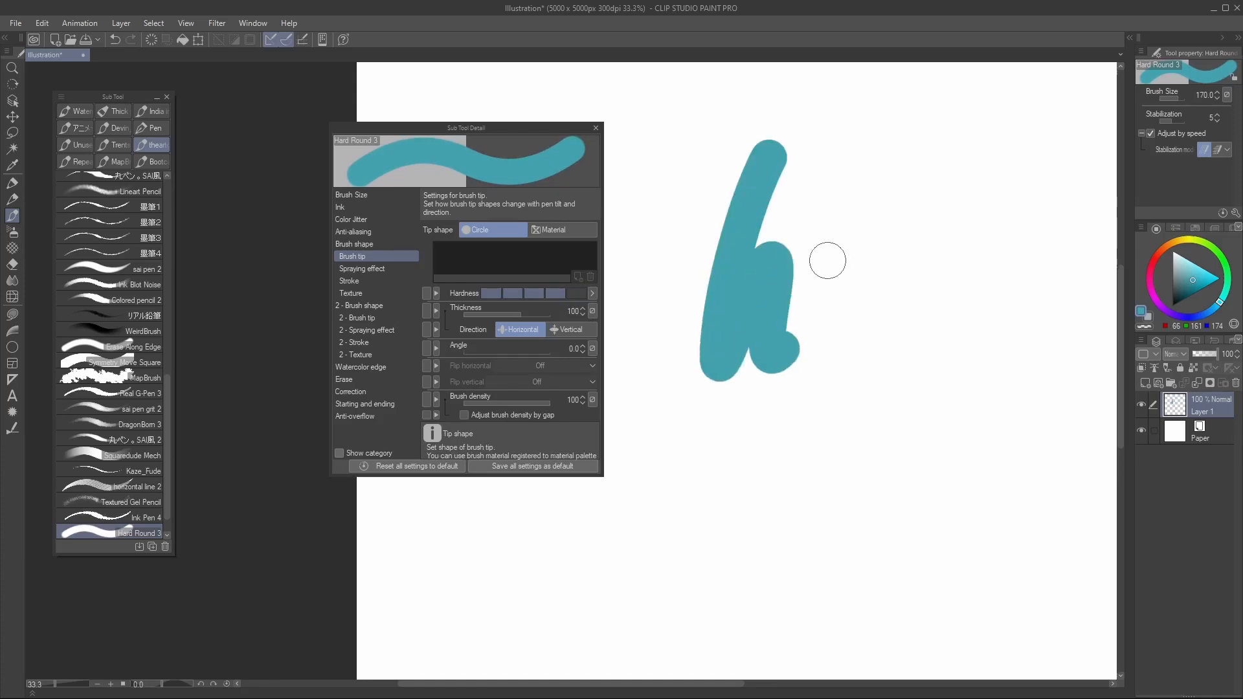
key(ctrl+z)
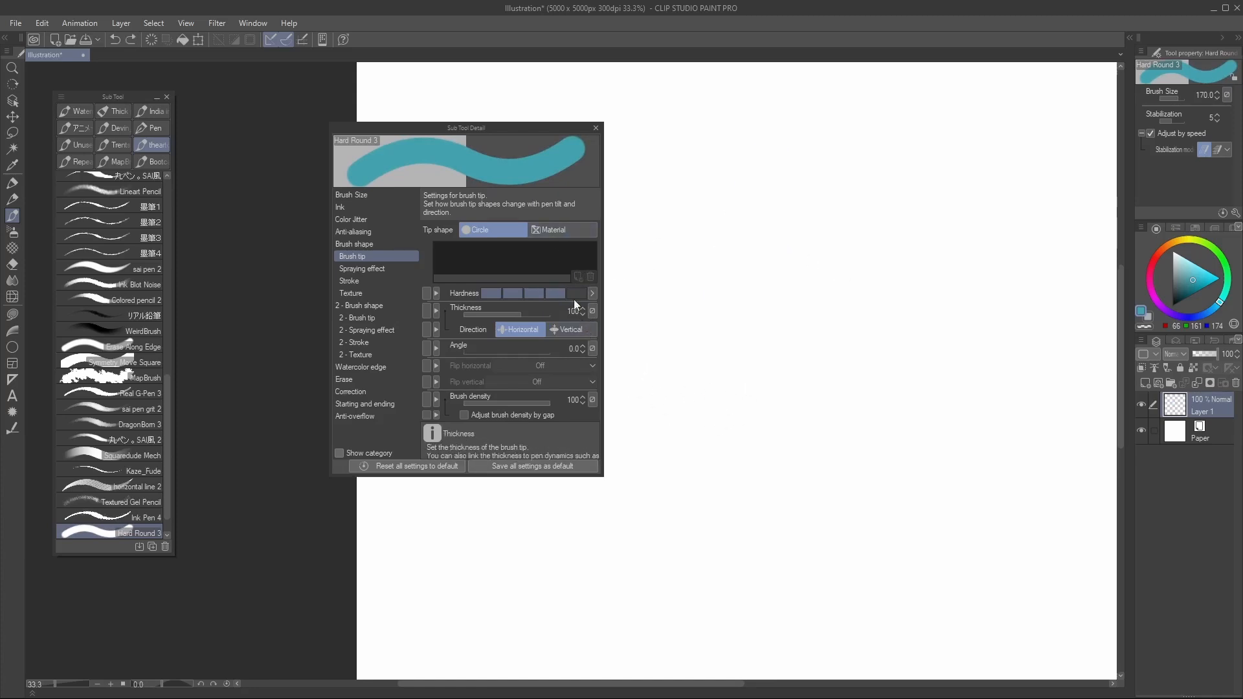
Set the tip hardness back to the lowest level, paint a soft test stroke, and undo it
click(502, 292)
drag(768, 176, 783, 326)
key(ctrl+z)
Set the tip thickness to 322 and reduce the brush size to 70, undoing the soft test strokes
drag(526, 310, 536, 313)
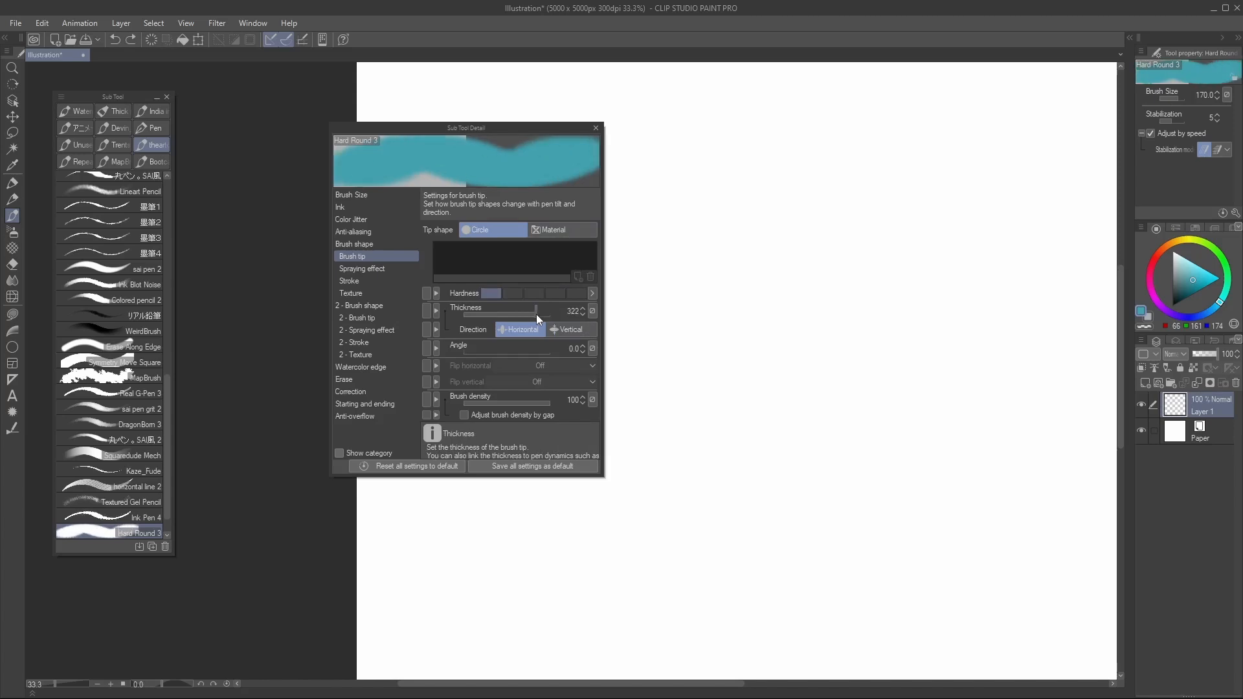
drag(756, 193, 785, 347)
key(ctrl+z)
key(bracketleft)
key(bracketleft)
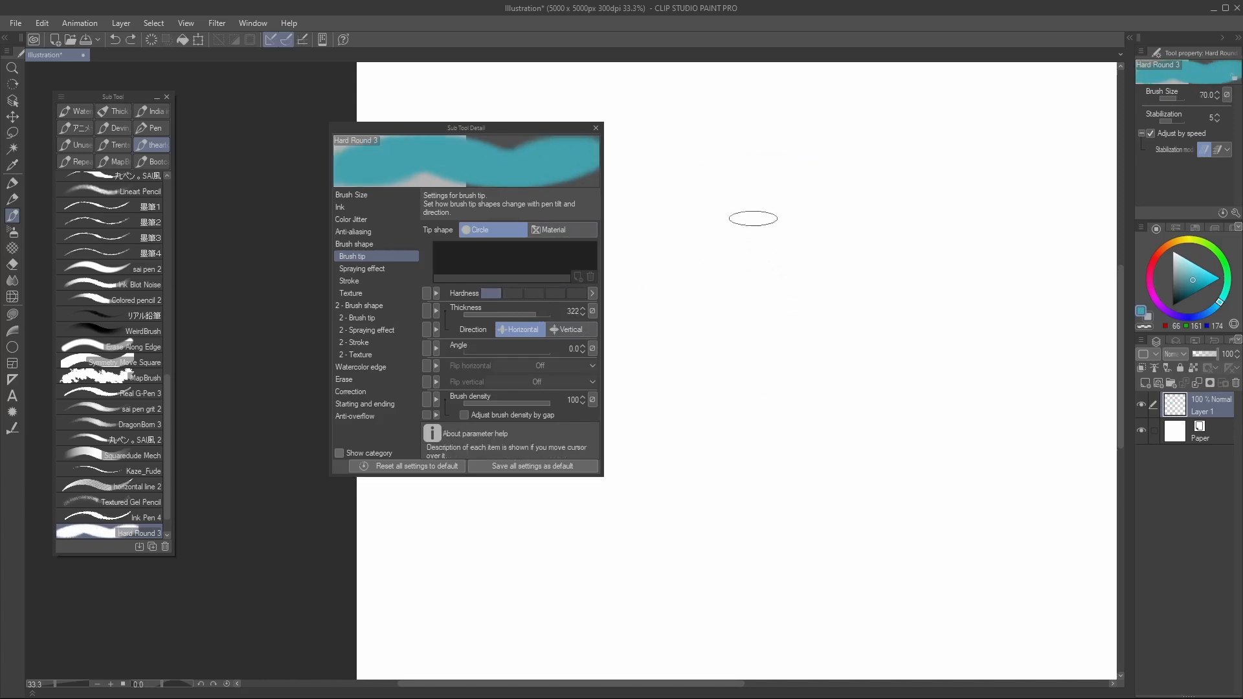
drag(753, 218, 897, 392)
key(ctrl+z)
Set the tip hardness to maximum and paint a wavy stroke with the flattened tip
click(576, 293)
mouse_move(705, 191)
mouse_down()
mouse_move(655, 197)
mouse_move(890, 327)
mouse_up()
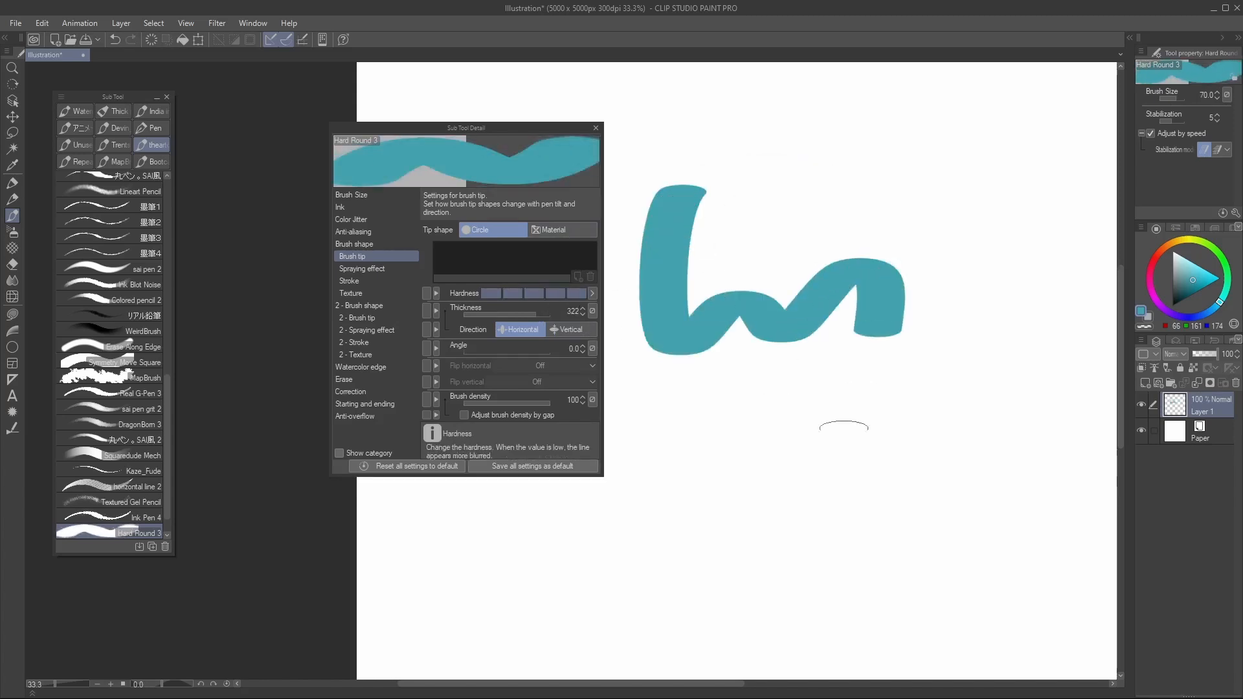
Reduce the brush size to 40, set the tip angle to 48.4, and paint a slanted stroke
key(bracketleft)
key(bracketleft)
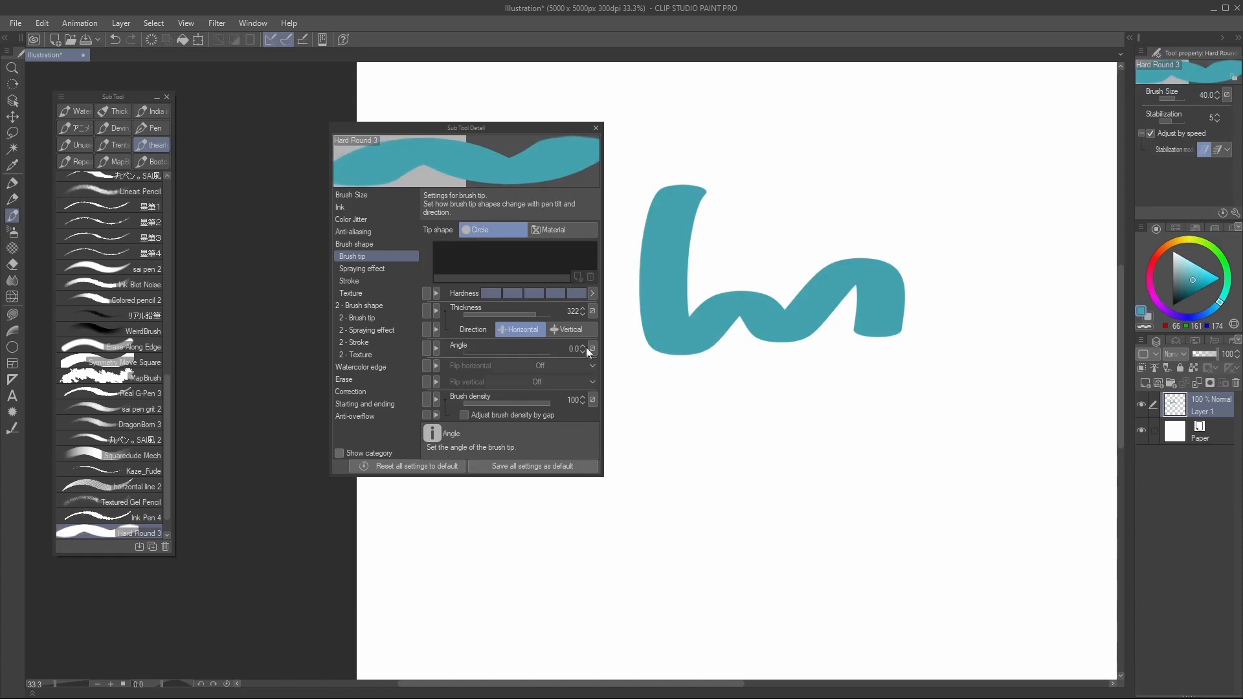
click(488, 352)
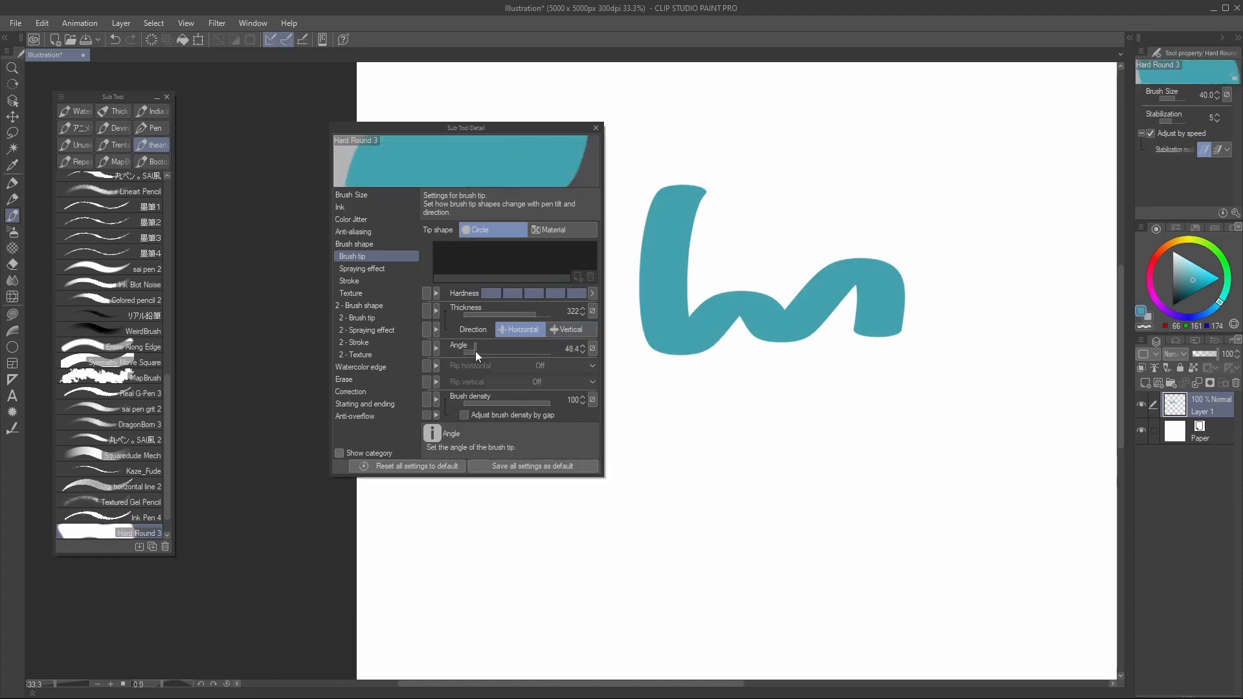
drag(822, 106, 771, 298)
drag(769, 427, 695, 390)
Reduce the brush size to 20 and paint a letter K with the angled tip beside the wavy stroke
key(bracketleft)
key(bracketleft)
drag(919, 180, 755, 269)
drag(777, 179, 779, 355)
drag(782, 264, 847, 181)
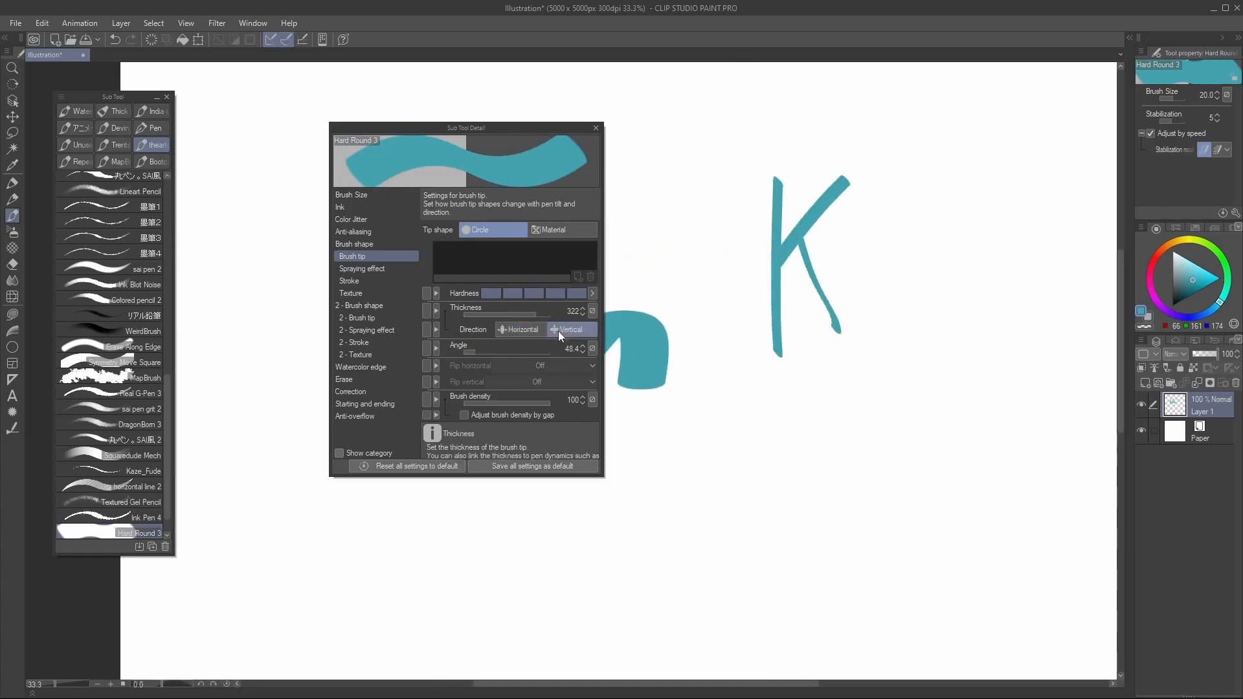
Set the thickness direction to Vertical and try test strokes near the letter K, undoing each one
click(558, 331)
drag(909, 147, 898, 311)
key(ctrl+z)
mouse_move(873, 209)
mouse_down()
mouse_move(908, 325)
mouse_move(871, 202)
mouse_up()
key(ctrl+z)
Make the tip angle follow Direction of pen, raise the brush size to 40, and undo a sweeping test curve
click(592, 348)
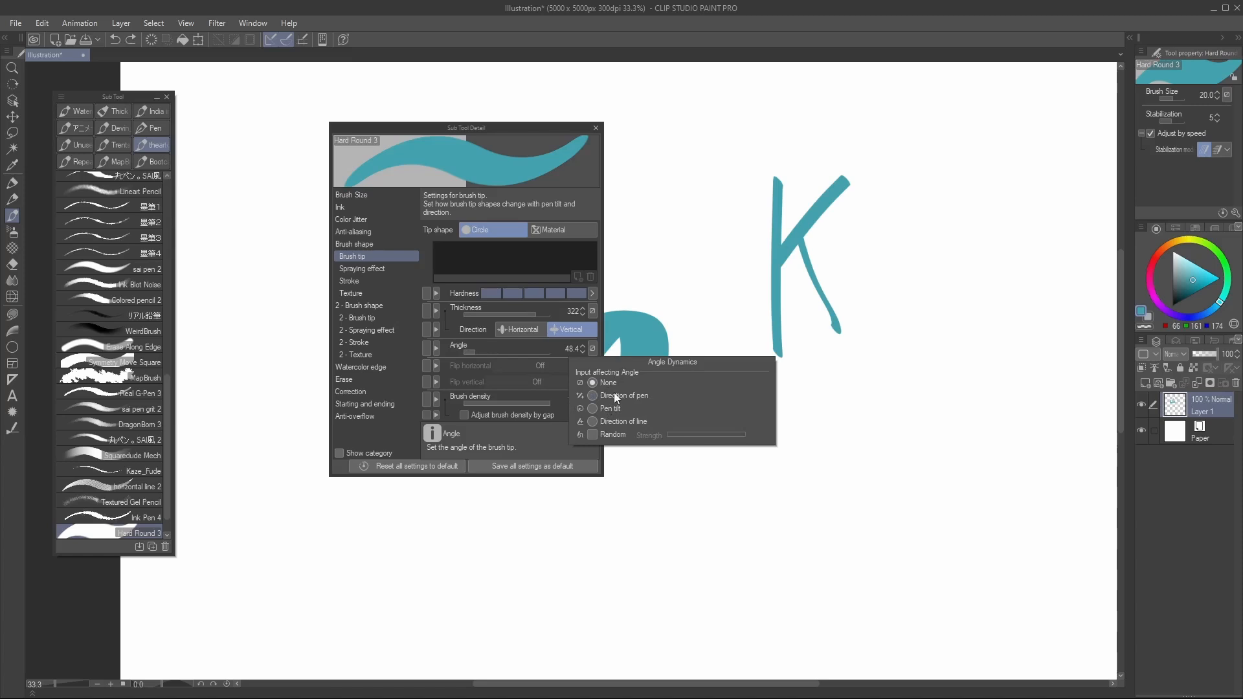
click(690, 156)
key(bracketright)
key(bracketright)
key(bracketright)
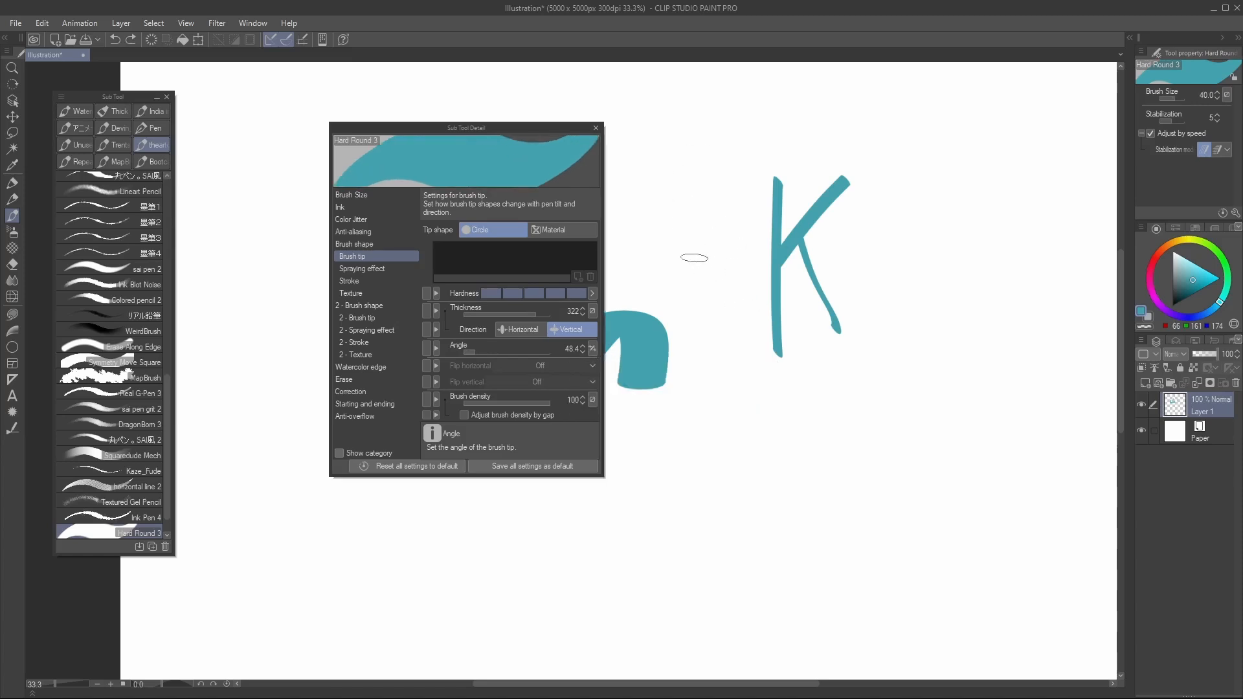
mouse_move(670, 175)
mouse_down()
mouse_move(744, 421)
mouse_move(965, 266)
mouse_up()
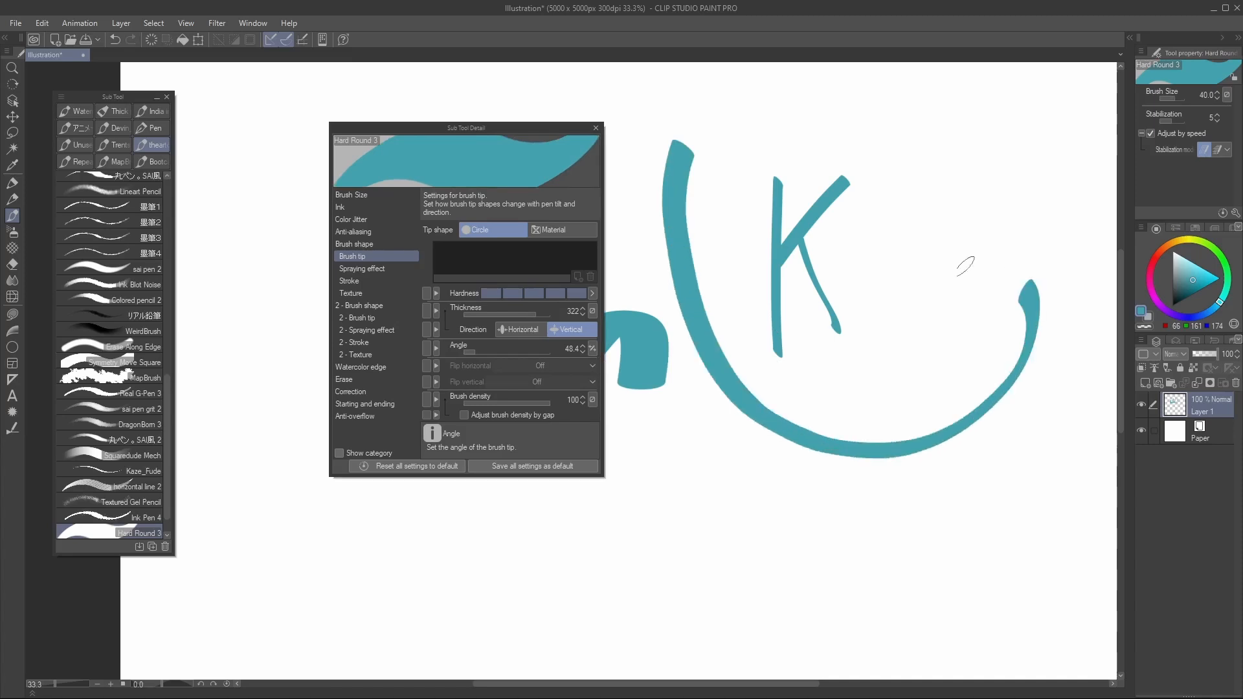
key(ctrl+z)
Try several large curves around the letter K with the pen-direction angle, undoing each one
mouse_move(884, 133)
mouse_down()
mouse_move(994, 319)
mouse_move(804, 172)
mouse_move(932, 304)
mouse_up()
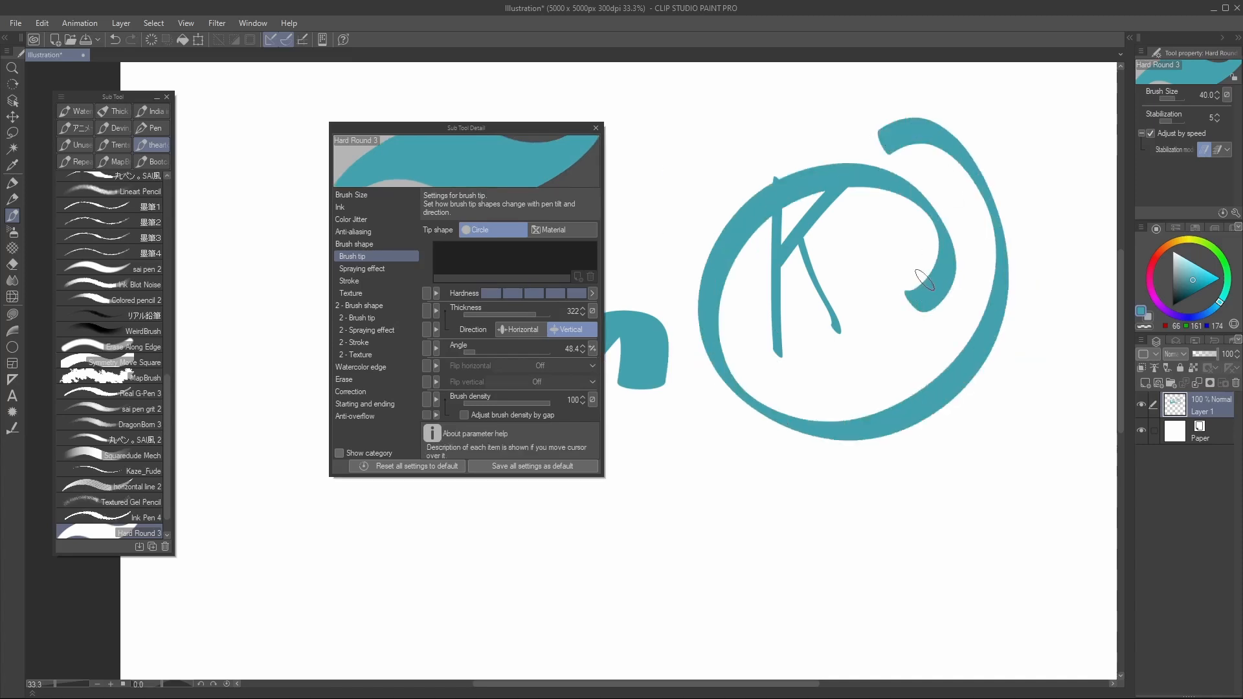
key(ctrl+z)
drag(780, 94, 718, 189)
mouse_move(813, 406)
mouse_down()
mouse_move(906, 397)
mouse_move(957, 367)
mouse_up()
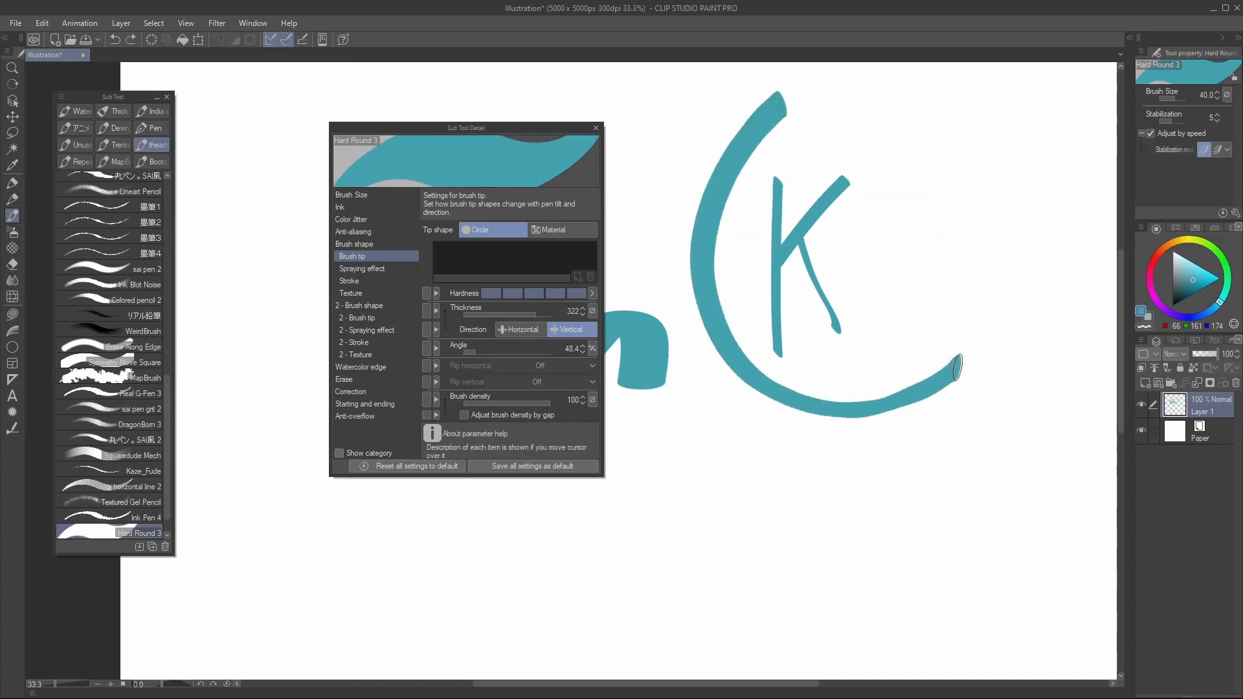
key(ctrl+z)
mouse_move(857, 103)
mouse_down()
mouse_move(737, 165)
mouse_move(785, 384)
mouse_move(971, 313)
mouse_up()
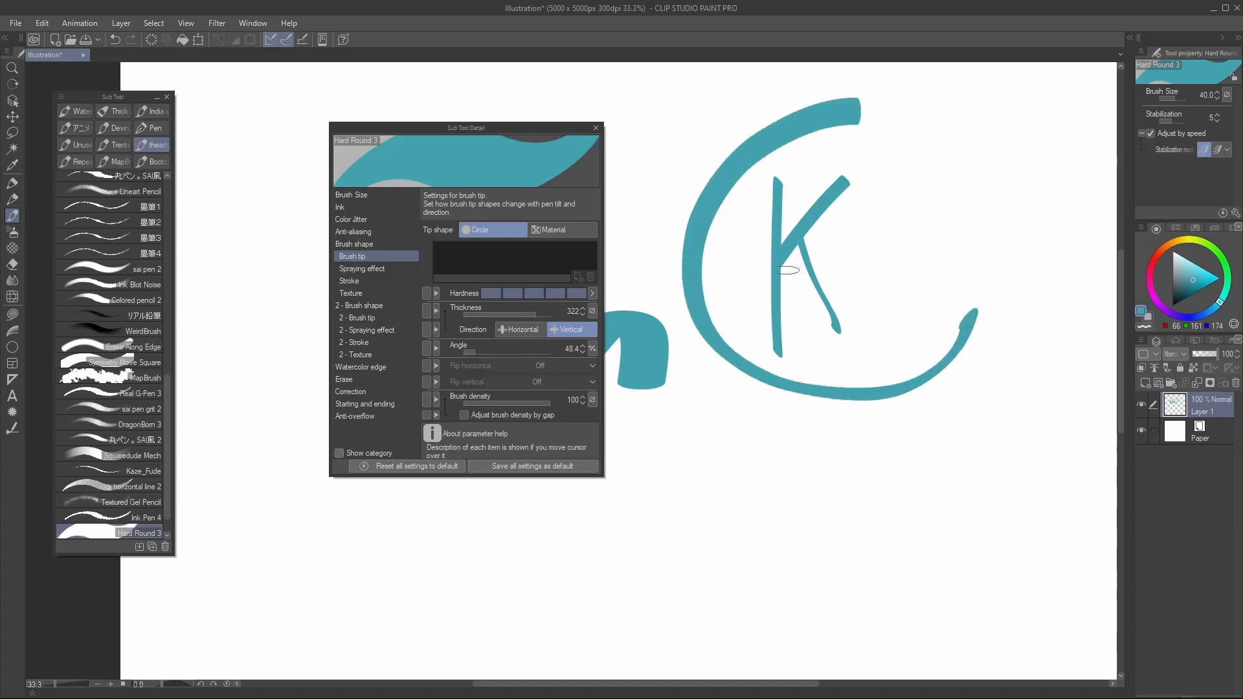
key(ctrl+z)
Set the angle dynamics to None and paint a large C-shaped curve around the letter K
click(591, 349)
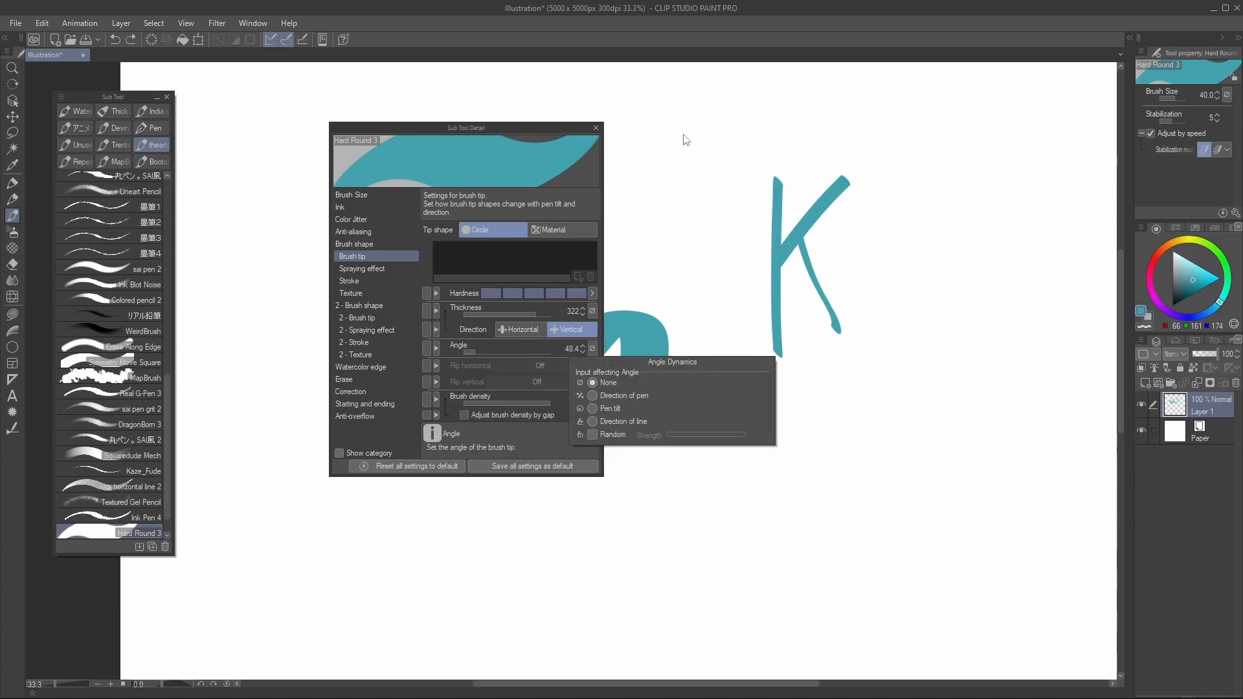
click(693, 185)
mouse_move(777, 90)
mouse_down()
mouse_move(706, 147)
mouse_move(681, 254)
mouse_move(748, 385)
mouse_move(896, 417)
mouse_up()
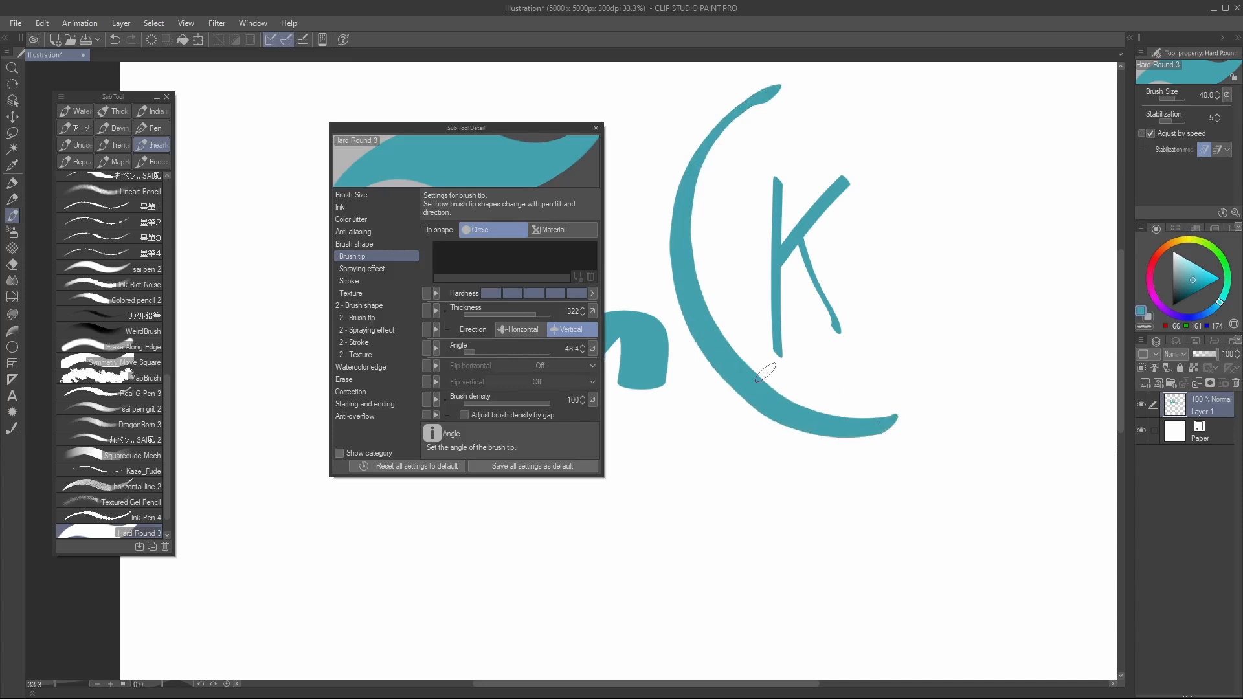
Set the angle dynamics to Direction of pen and paint a comparison C curve on the other side of the K
click(591, 349)
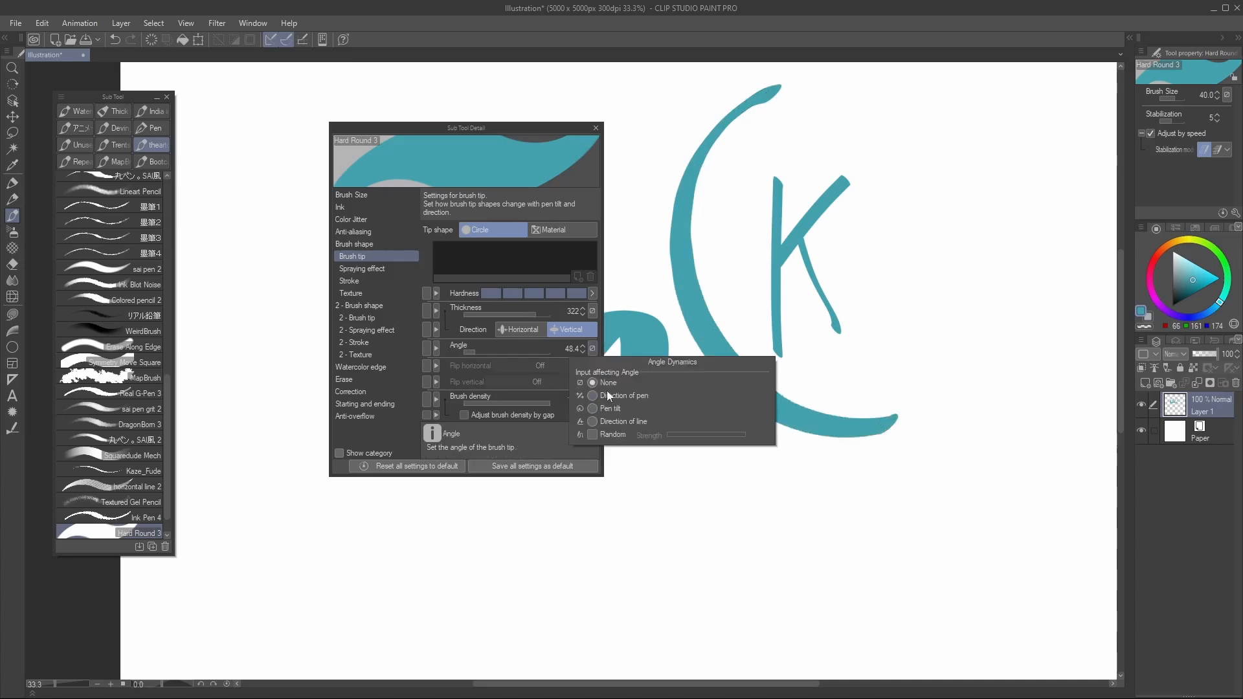
click(1034, 98)
mouse_move(1007, 91)
mouse_down()
mouse_move(959, 129)
mouse_move(904, 242)
mouse_move(918, 319)
mouse_move(986, 370)
mouse_move(1068, 309)
mouse_up()
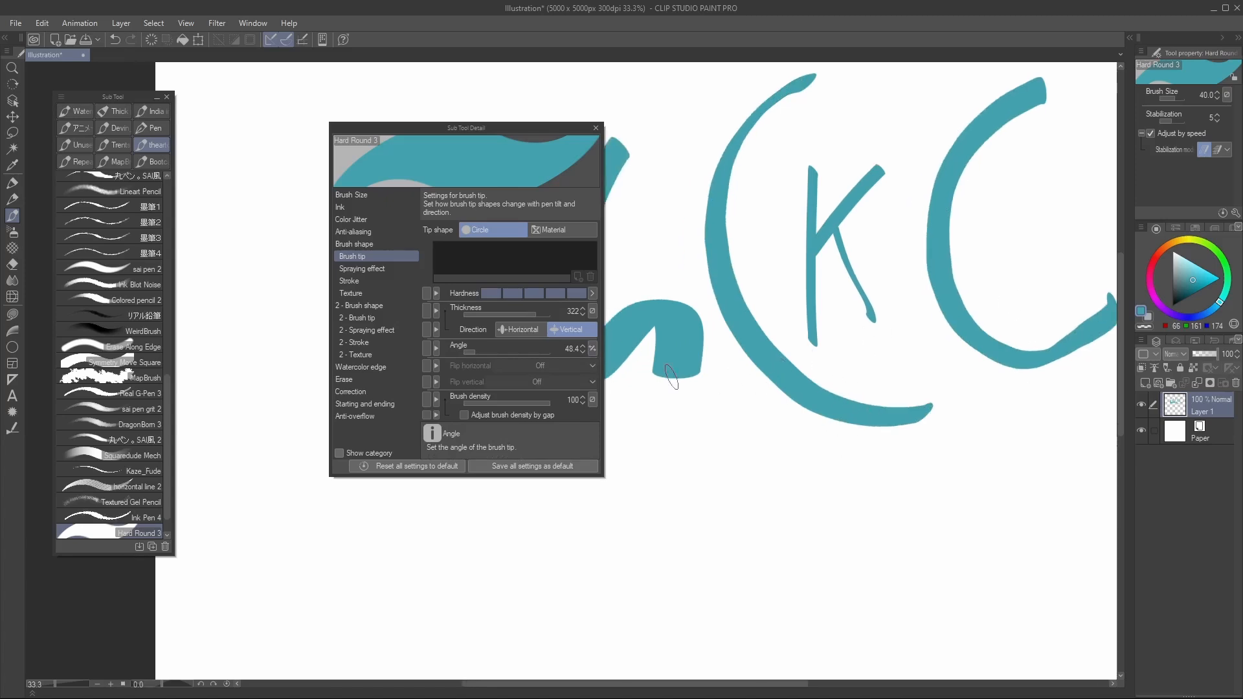
Review the inputs affecting the tip angle, try a wide stroke beneath the letters, and undo it
click(590, 349)
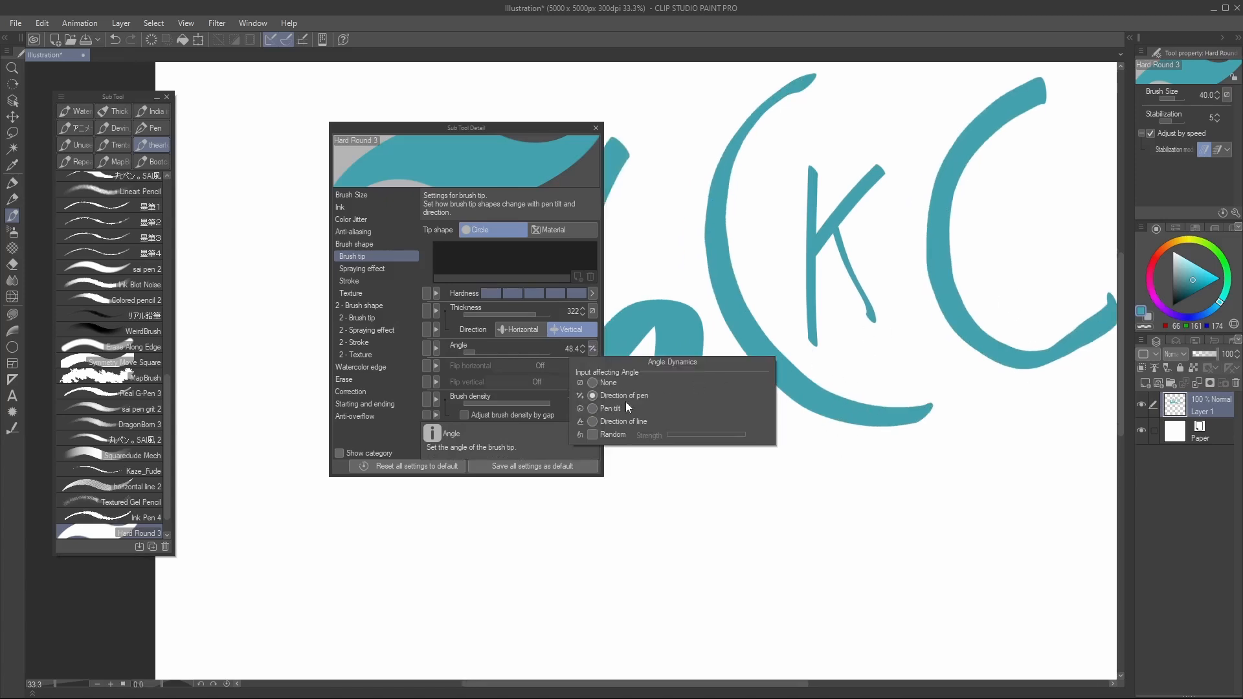
click(672, 336)
mouse_move(711, 434)
mouse_down()
mouse_move(763, 508)
mouse_move(816, 469)
mouse_move(893, 486)
mouse_move(989, 436)
mouse_move(1013, 563)
mouse_move(1103, 360)
mouse_up()
key(ctrl+z)
Make the tip angle follow Direction of line and paint long looping strokes across the existing marks
click(592, 348)
click(593, 422)
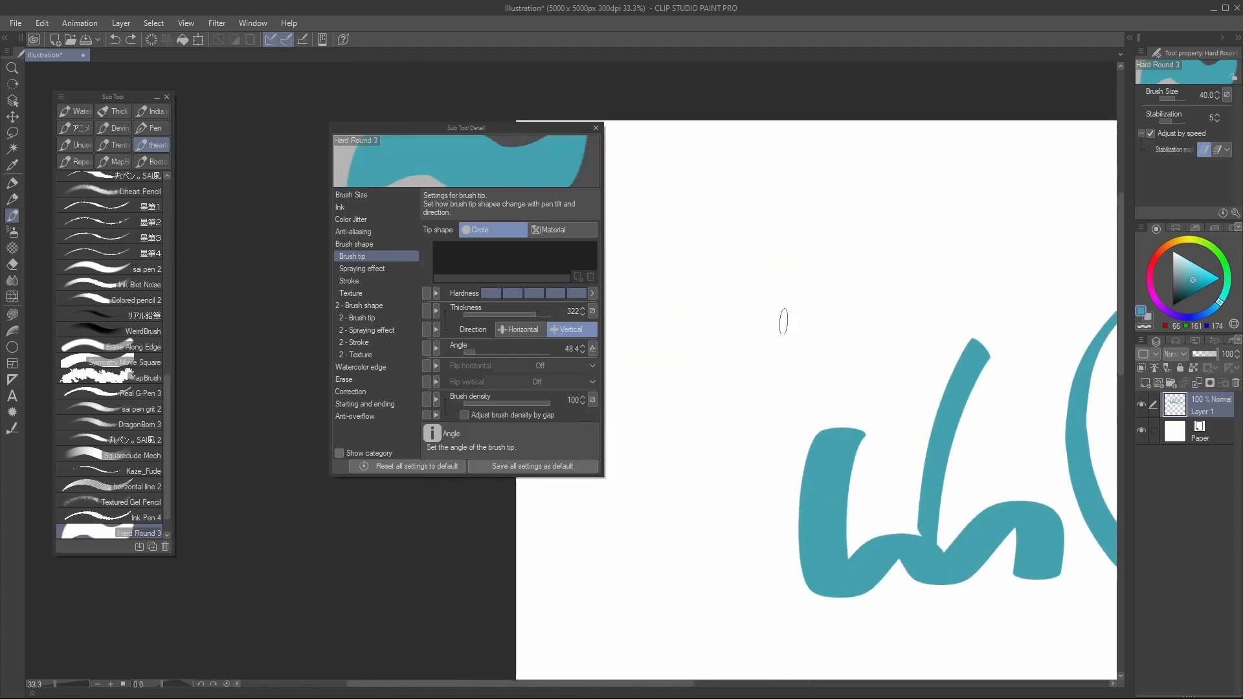
mouse_move(731, 424)
mouse_down()
mouse_move(818, 272)
mouse_move(959, 198)
mouse_move(1043, 228)
mouse_move(1041, 305)
mouse_move(987, 318)
mouse_move(905, 296)
mouse_move(861, 331)
mouse_move(1013, 374)
mouse_move(1013, 442)
mouse_move(943, 451)
mouse_move(877, 427)
mouse_up()
drag(983, 428, 851, 374)
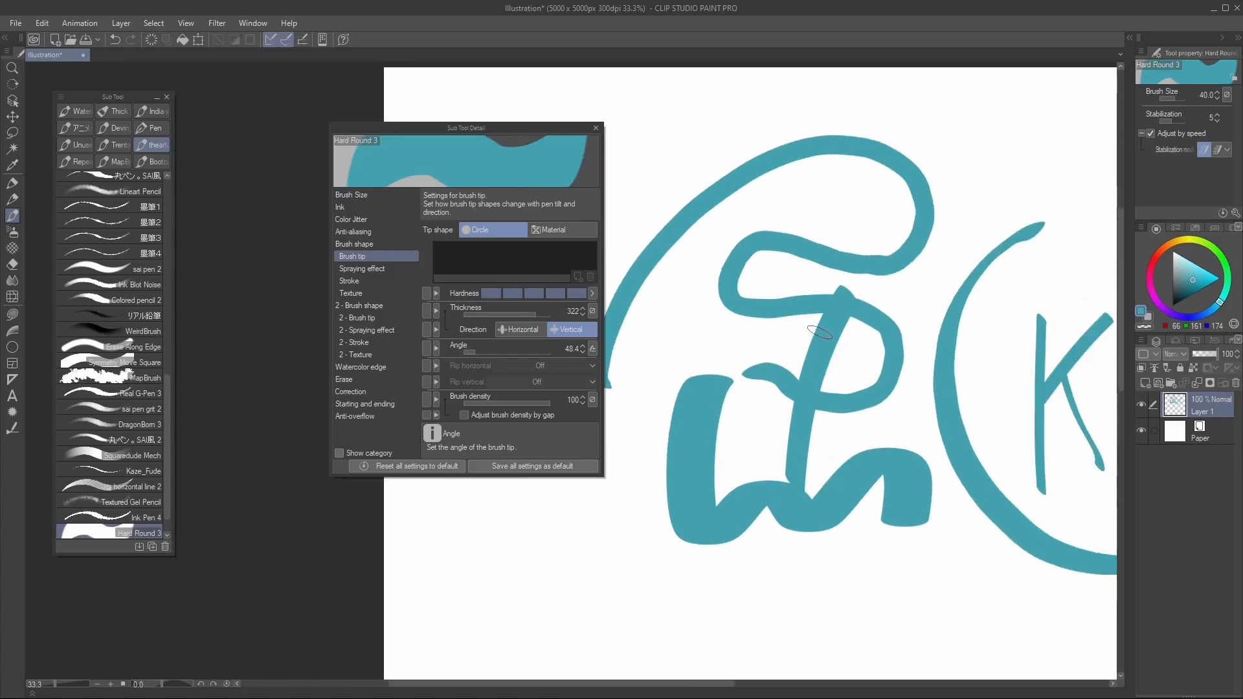
key(ctrl+z)
mouse_move(760, 121)
mouse_down()
mouse_move(776, 207)
mouse_move(912, 213)
mouse_move(830, 376)
mouse_move(1068, 314)
mouse_move(644, 591)
mouse_move(907, 652)
mouse_move(537, 531)
mouse_up()
drag(971, 425, 1133, 453)
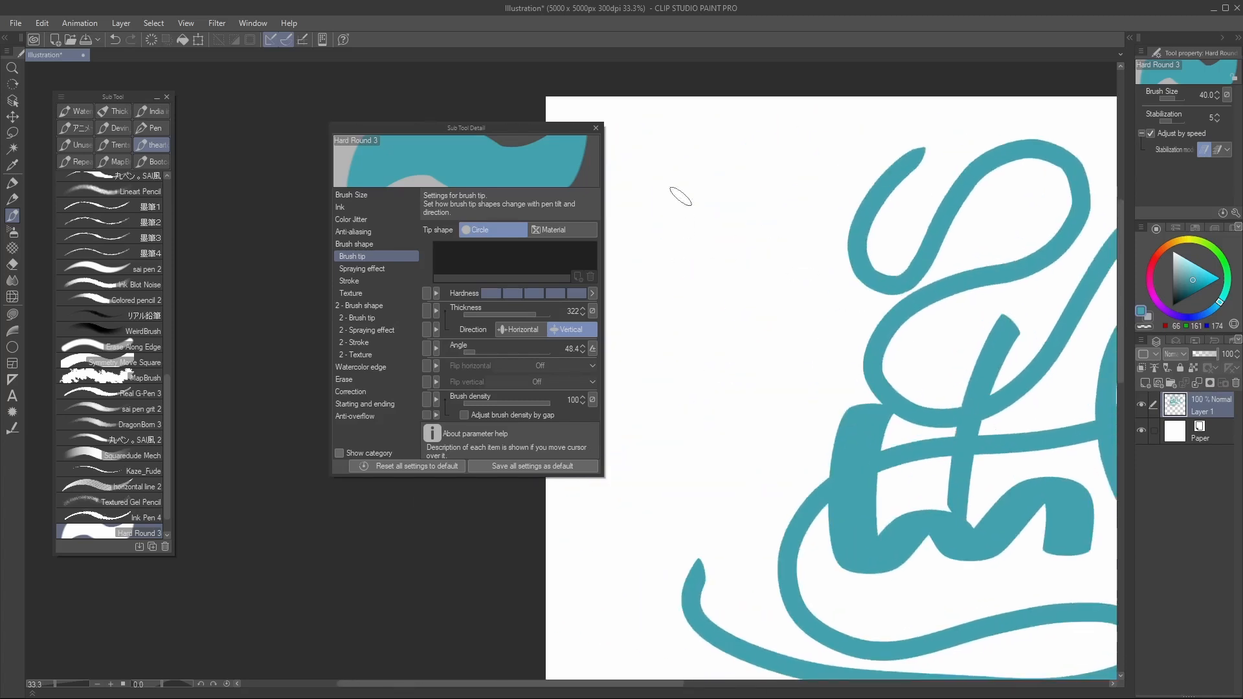
Paint groups of short strokes in varied directions on the empty area beside the looping strokes
drag(667, 189, 743, 369)
mouse_move(710, 189)
mouse_down()
mouse_move(688, 268)
mouse_move(699, 320)
mouse_move(765, 212)
mouse_up()
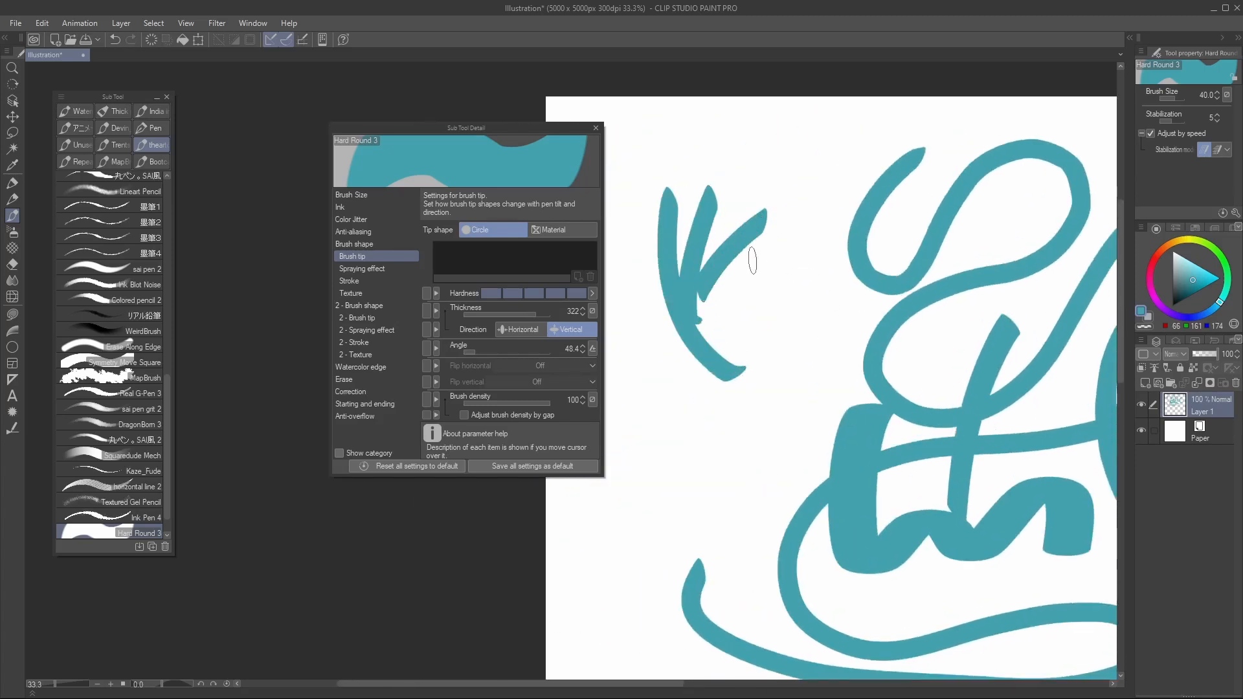
drag(739, 285, 790, 276)
drag(732, 307, 804, 297)
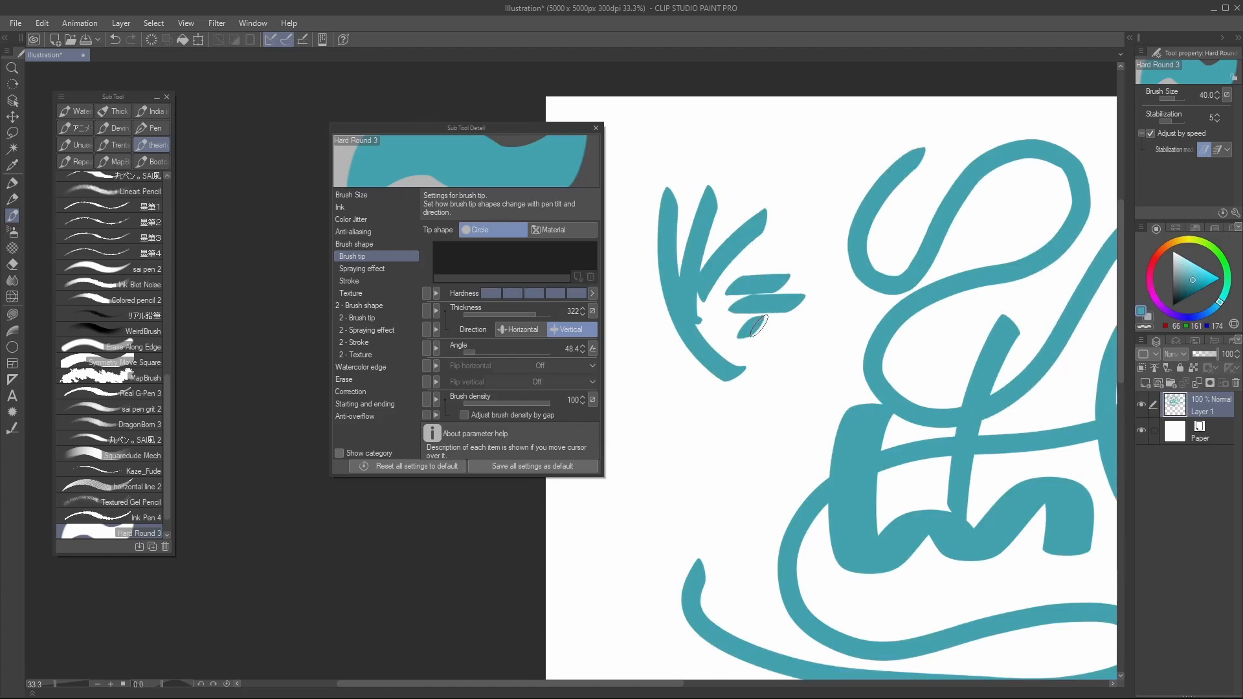
drag(740, 333, 806, 317)
drag(791, 176, 807, 277)
mouse_move(809, 145)
mouse_down()
mouse_move(836, 289)
mouse_move(891, 251)
mouse_up()
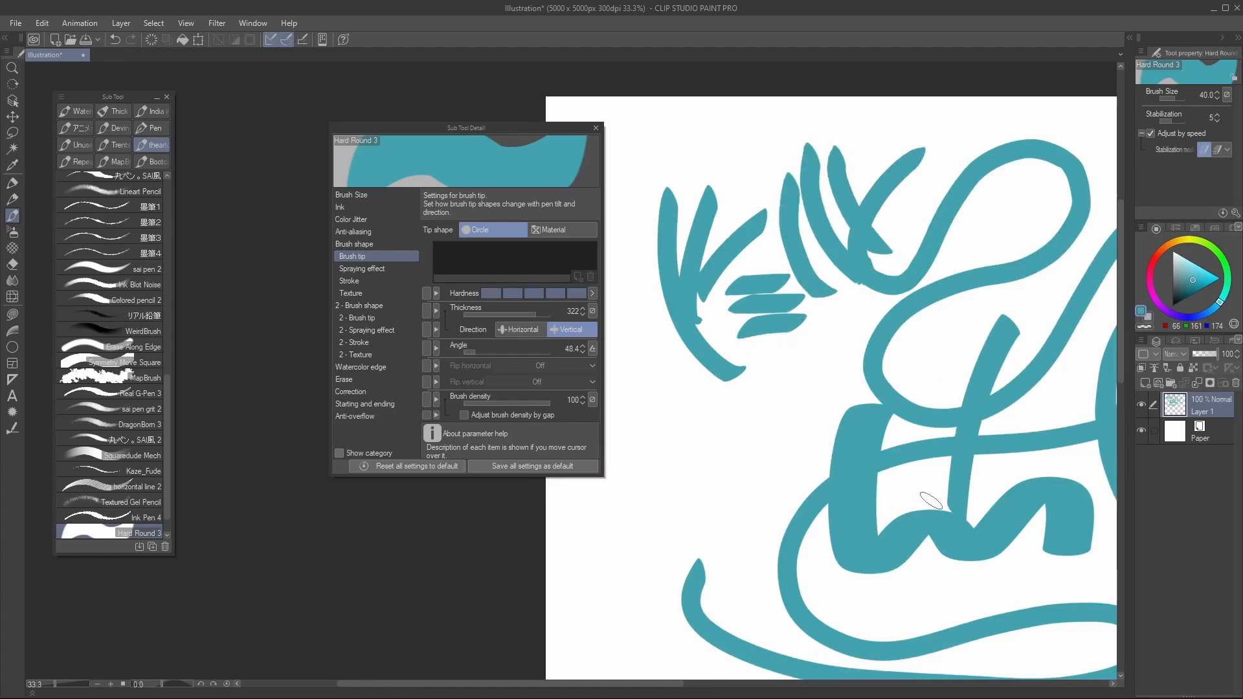
Add random variation at strength 33 to the tip's angle dynamics, try strokes on the empty canvas, and undo the last one
click(592, 349)
click(691, 435)
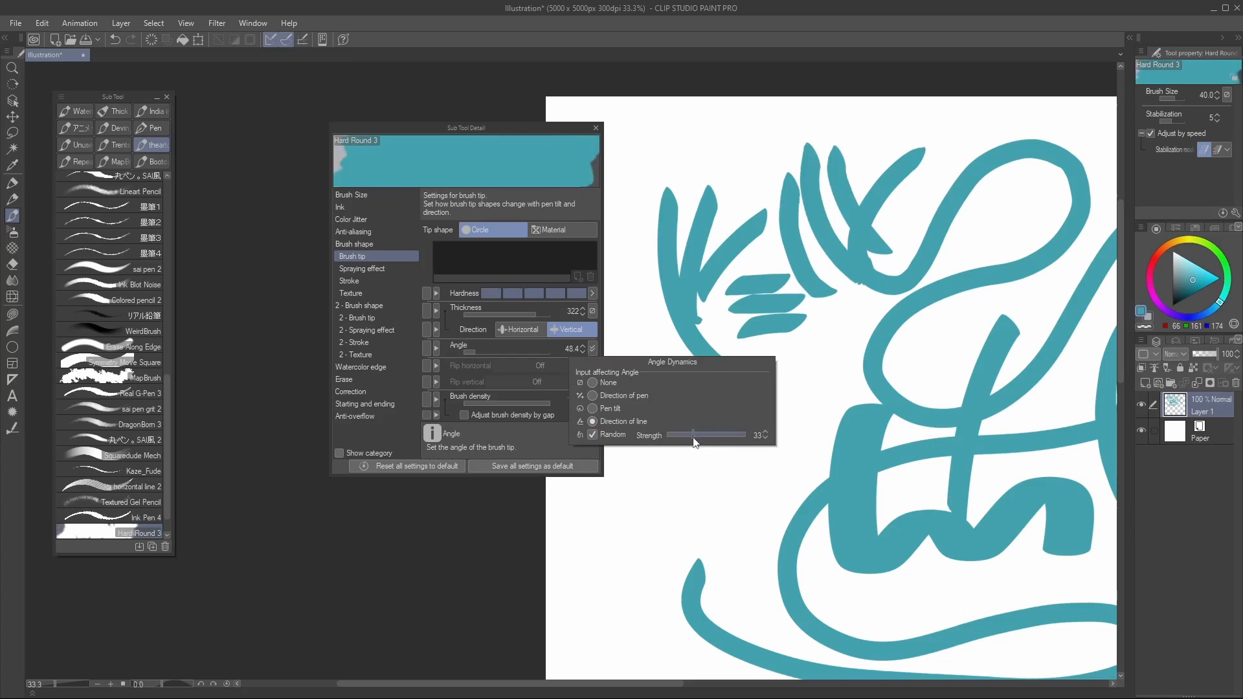
click(830, 410)
drag(748, 450, 765, 286)
mouse_move(690, 226)
mouse_down()
mouse_move(675, 326)
mouse_move(742, 597)
mouse_move(765, 620)
mouse_up()
drag(764, 517, 694, 373)
key([)
key([)
key(ctrl+z)
Reduce the brush size to 15 and paint a thin diagonal line beneath the large loop, undoing the other trial marks
mouse_move(660, 424)
mouse_down()
mouse_move(861, 505)
mouse_move(729, 574)
mouse_move(1013, 556)
mouse_up()
key([)
key([)
key([)
key(ctrl+z)
drag(715, 405, 814, 539)
click(831, 548)
drag(795, 427, 864, 543)
drag(840, 443, 977, 532)
key(ctrl+z)
key(ctrl+z)
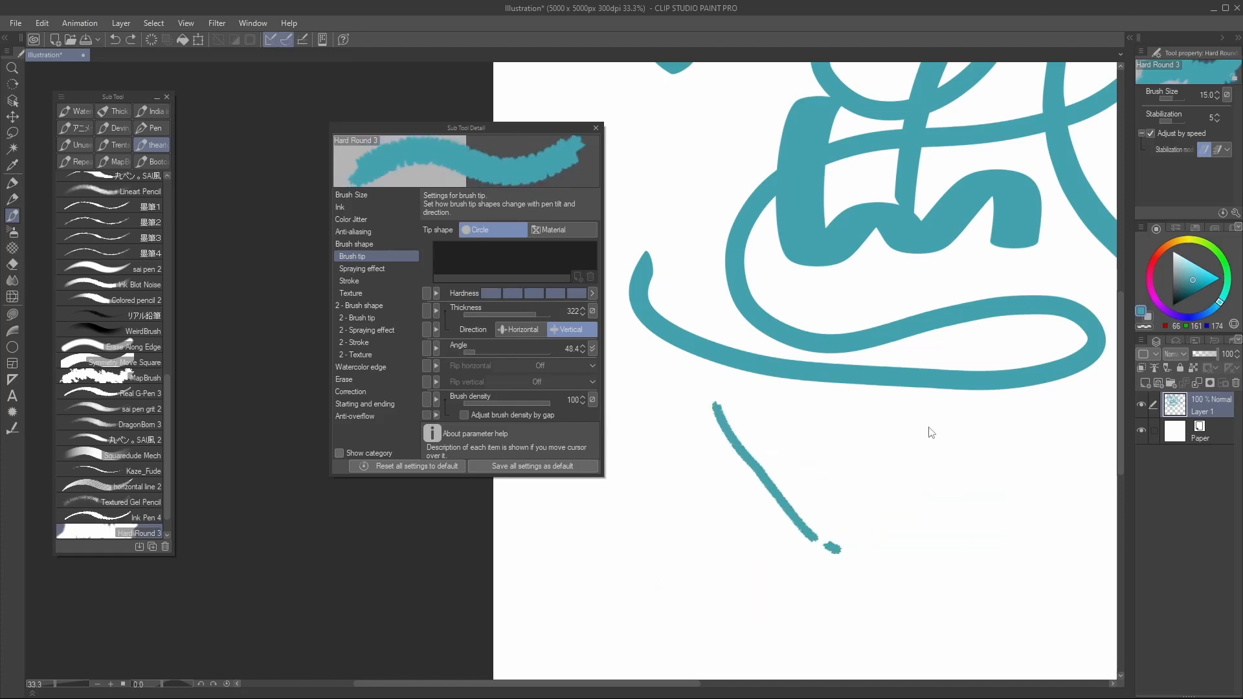
key(ctrl+z)
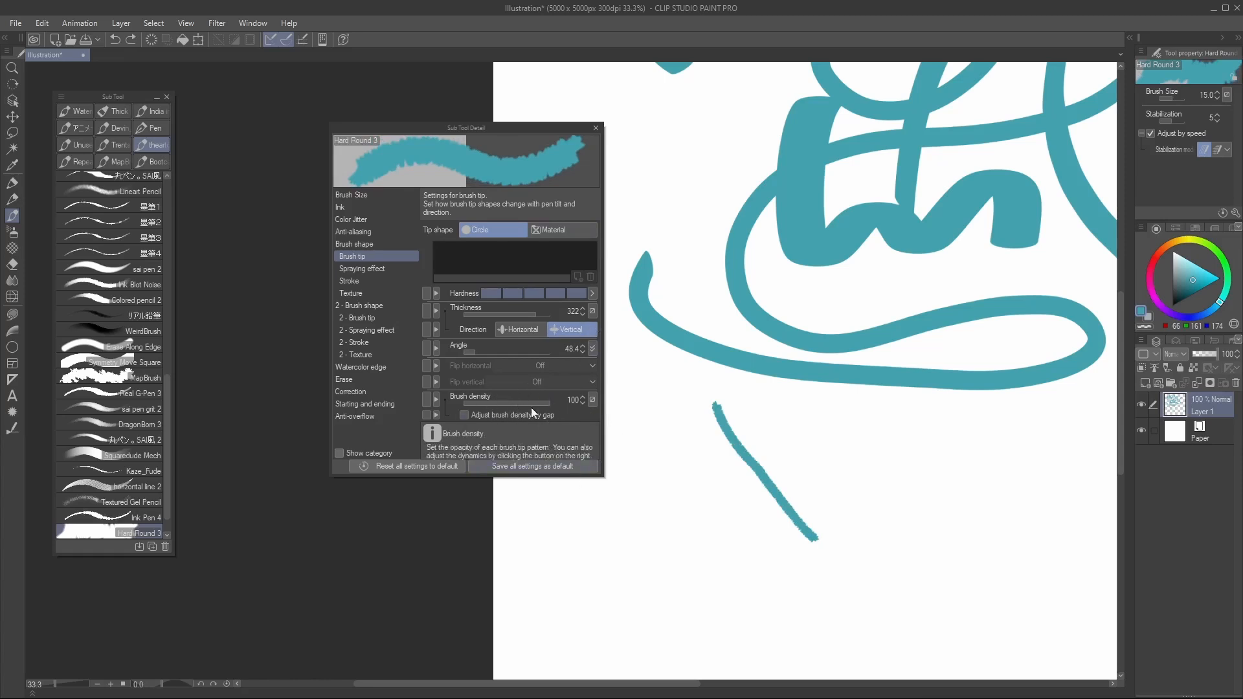
Try the brush tip option that adjusts brush density by gap
click(466, 413)
click(465, 417)
click(465, 417)
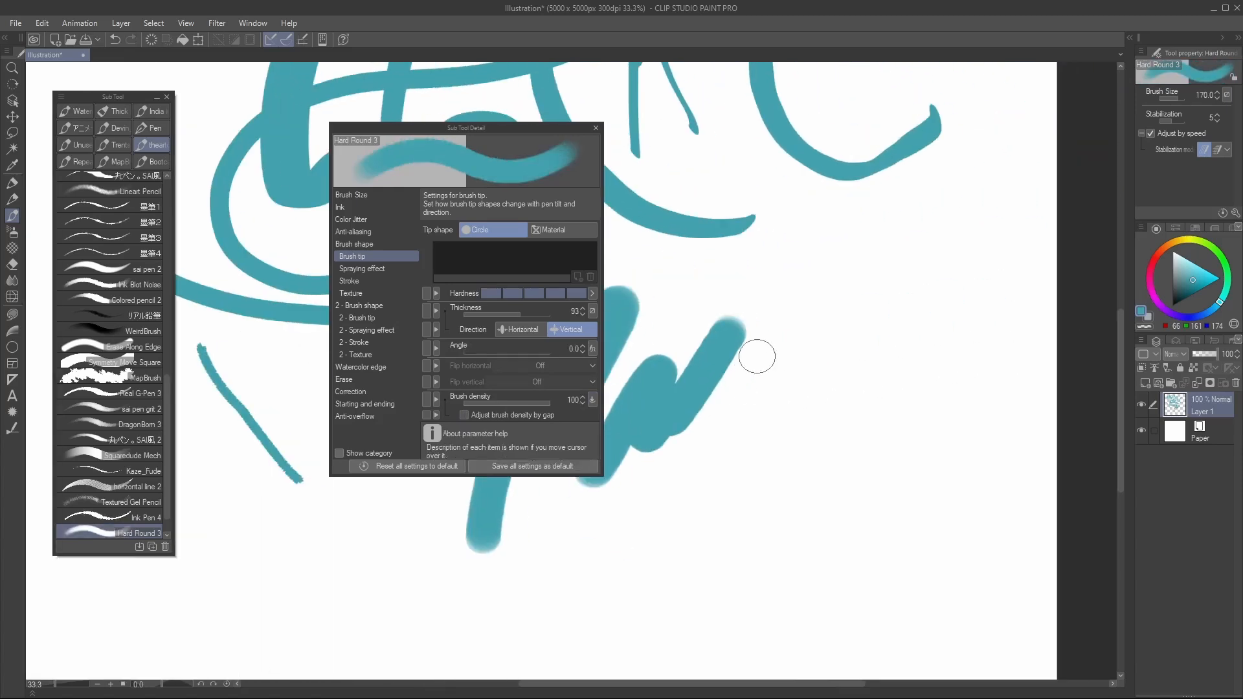
Paint wavy and tapering strokes with the soft-edged round tip, reducing the brush size from 100 to 80
mouse_move(722, 495)
mouse_down()
mouse_move(804, 328)
mouse_move(790, 528)
mouse_move(894, 359)
mouse_up()
mouse_move(997, 258)
mouse_down()
mouse_move(905, 460)
mouse_move(897, 535)
mouse_up()
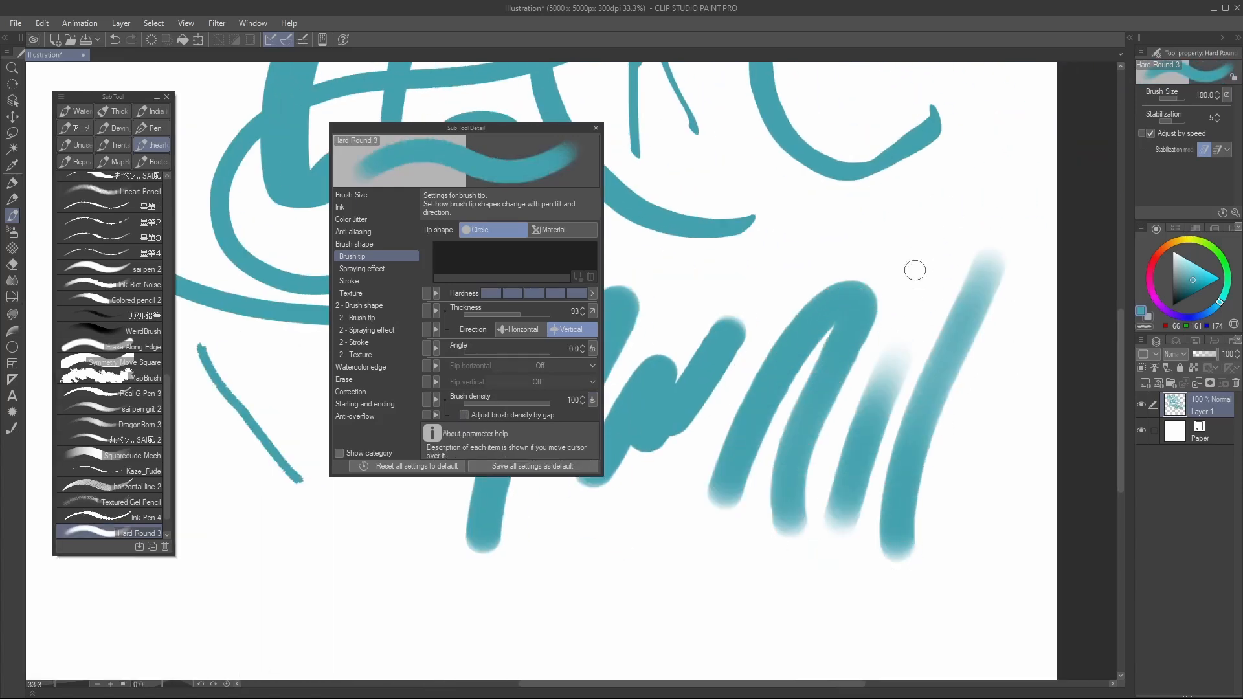
key(bracketleft)
drag(901, 320, 1008, 141)
drag(818, 451, 1053, 316)
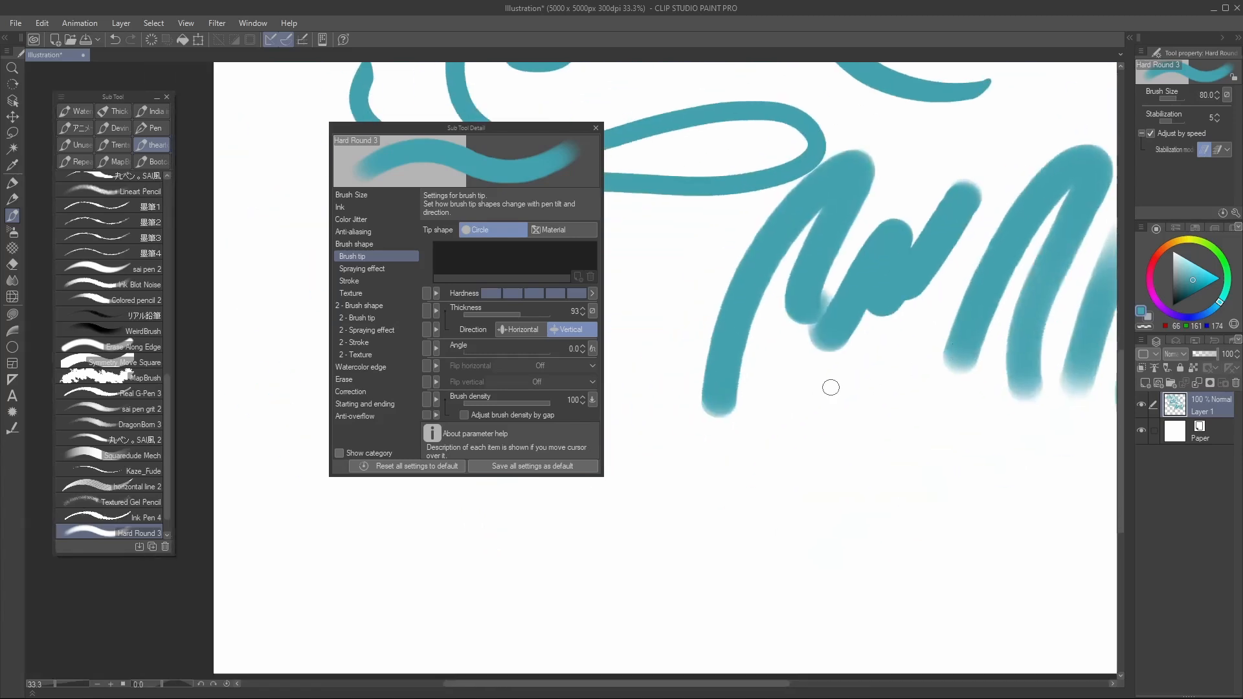
mouse_move(839, 341)
mouse_down()
mouse_move(808, 395)
mouse_move(1055, 389)
mouse_up()
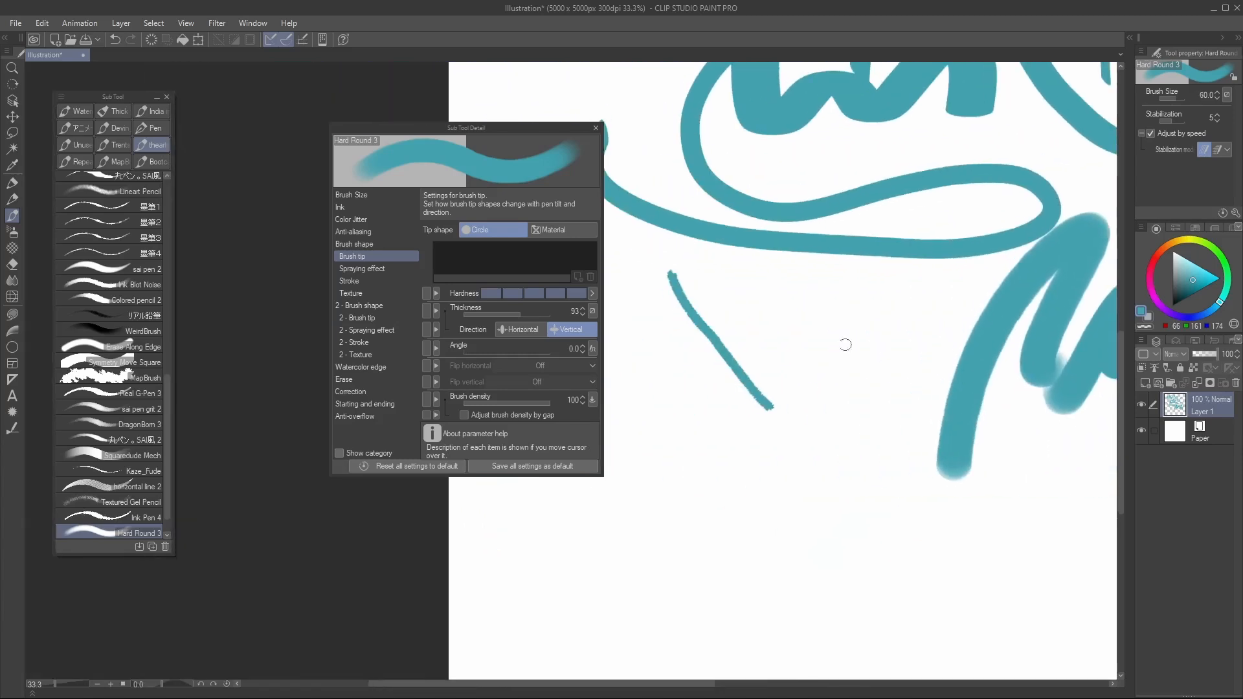
Select everything on Layer 1, delete all the test strokes, and deselect
drag(889, 311, 776, 336)
key(ctrl+a)
key(Delete)
drag(860, 283, 836, 374)
key(ctrl+d)
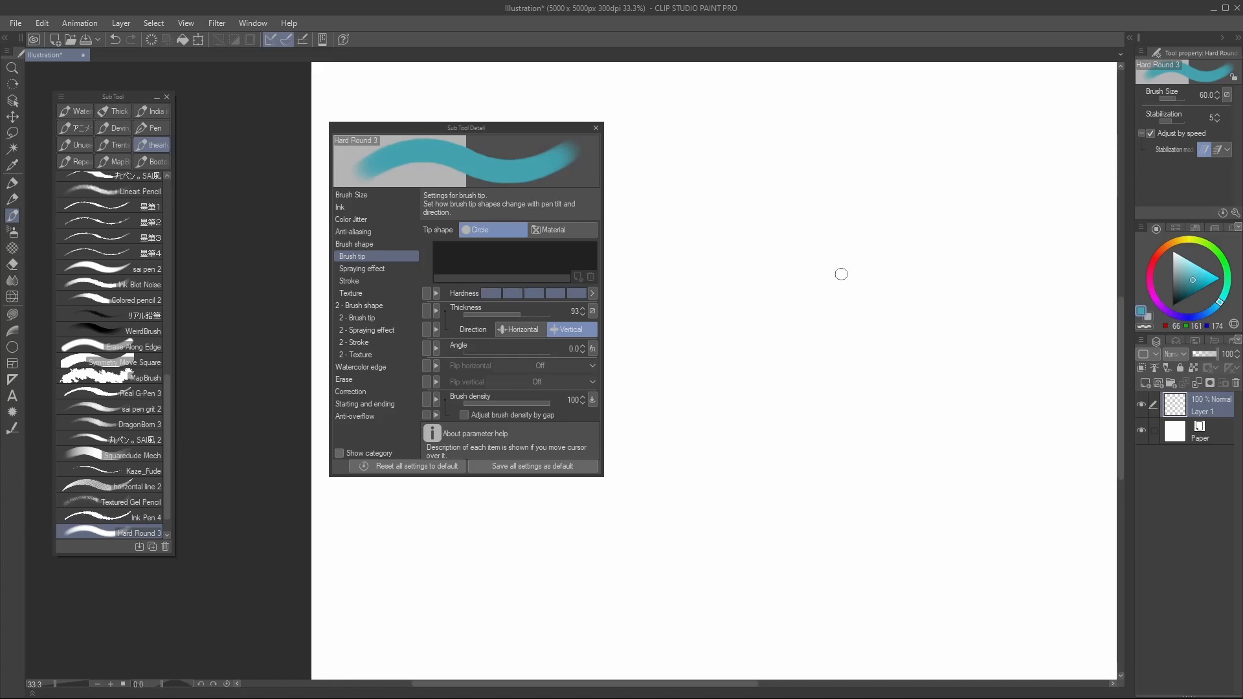
Paint a long looping stroke and several tapering curves on the cleared canvas, and undo the separate tapering curves
drag(814, 233, 790, 397)
key(bracketleft)
key(bracketleft)
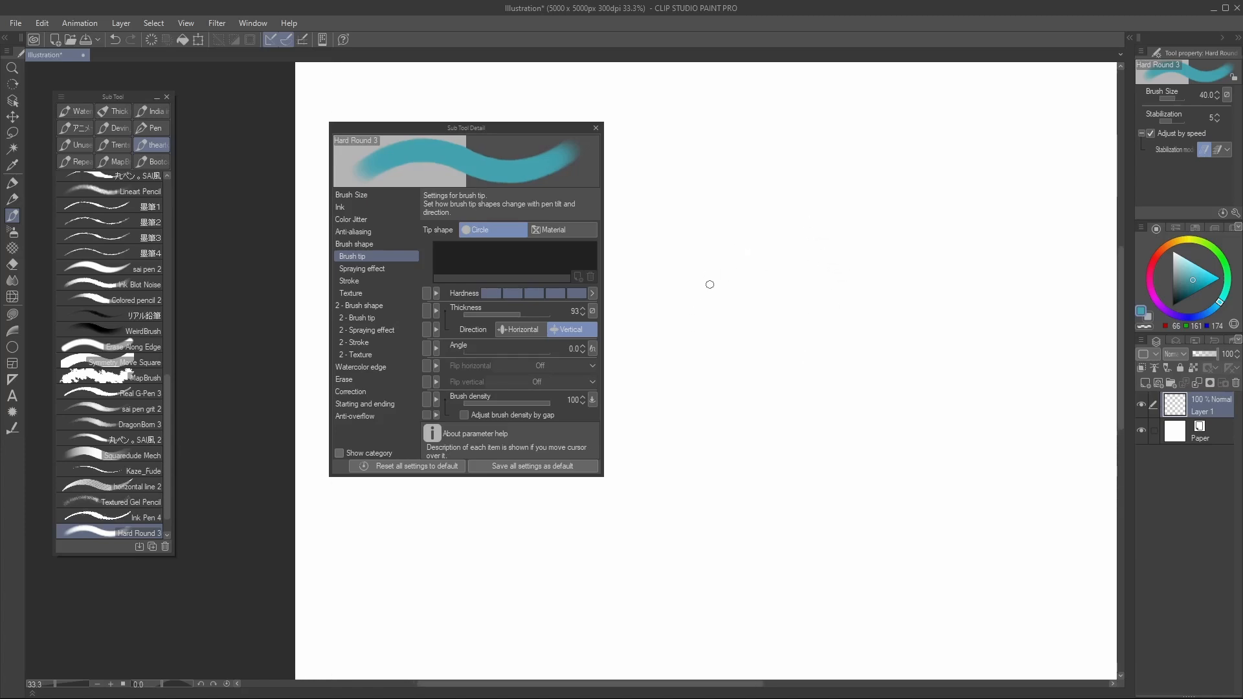
mouse_move(683, 331)
mouse_down()
mouse_move(828, 134)
mouse_move(688, 502)
mouse_move(918, 240)
mouse_up()
key(ctrl+z)
mouse_move(688, 412)
mouse_down()
mouse_move(880, 158)
mouse_move(751, 473)
mouse_move(951, 204)
mouse_up()
drag(826, 416, 1015, 187)
mouse_move(884, 342)
mouse_down()
mouse_move(1013, 194)
mouse_move(1066, 172)
mouse_up()
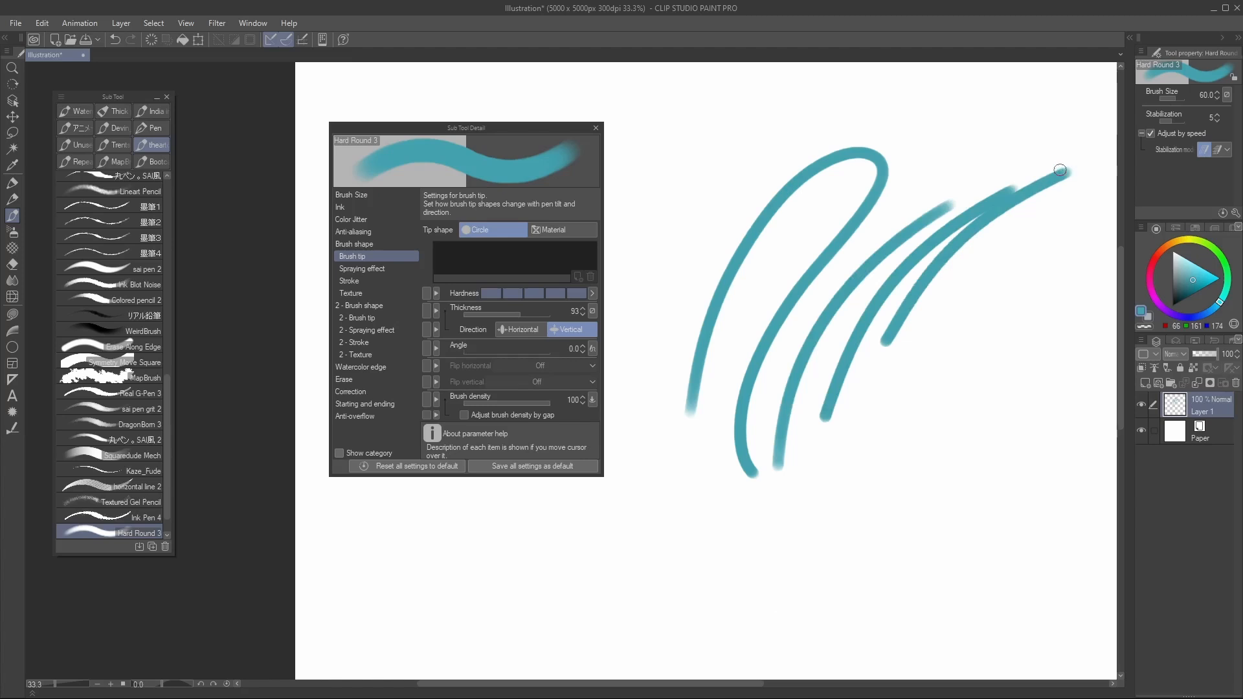
key(ctrl+z)
key(ctrl+z)
key(ctrl+z)
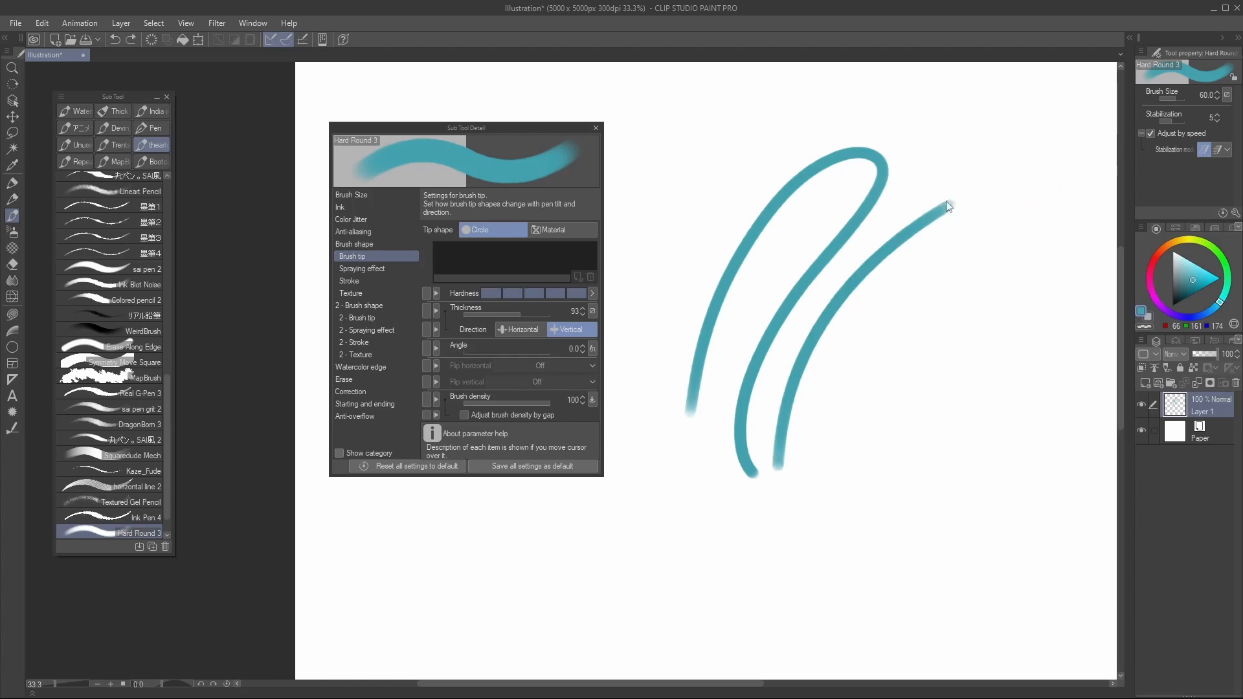
Try brush densities of 82 and 34 with a curved test stroke each, undoing both strokes
click(539, 404)
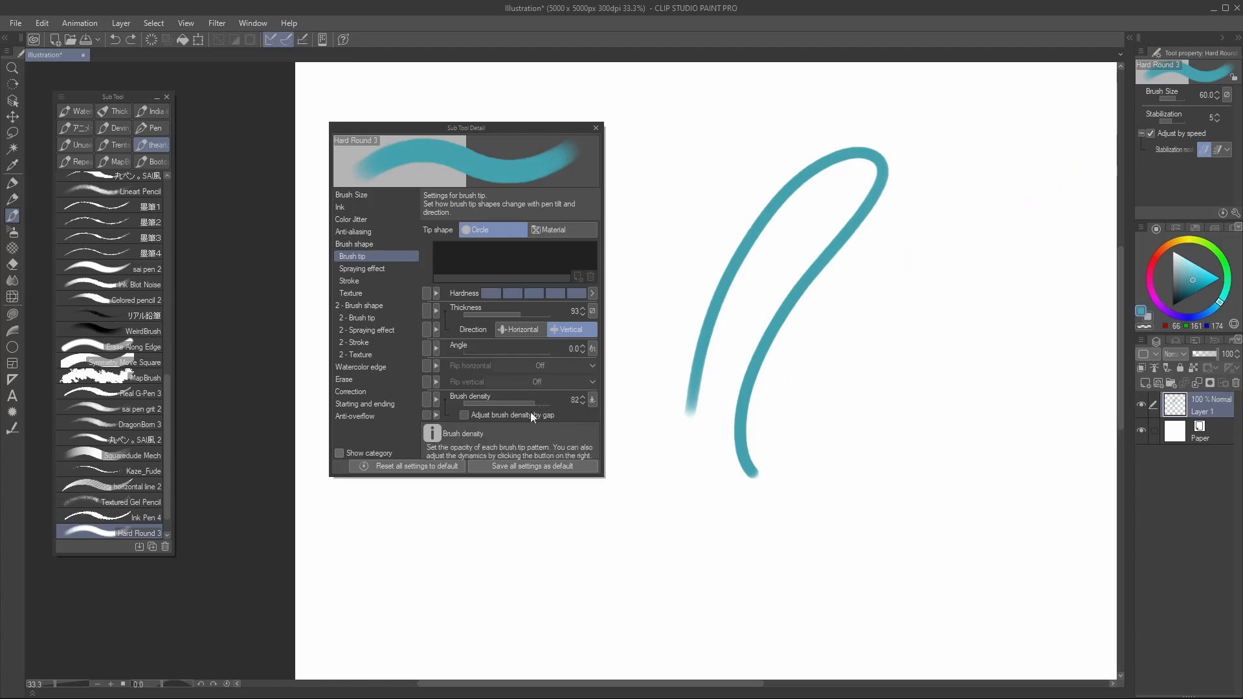
drag(966, 172, 874, 407)
key(ctrl+z)
drag(535, 403, 492, 410)
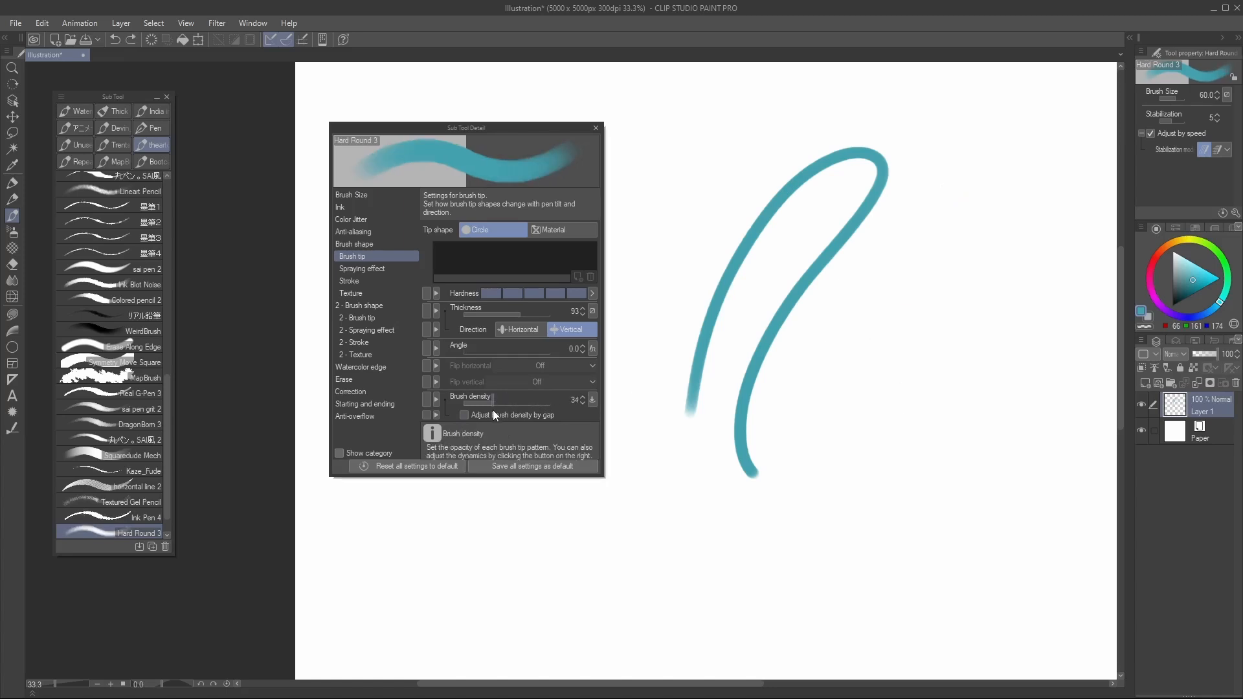
drag(973, 181, 813, 489)
key(ctrl+z)
Set the brush density to 9 and paint loops, scribbles and zigzags beside the long stroke at various brush sizes
drag(489, 402, 472, 404)
mouse_move(952, 206)
mouse_down()
mouse_move(797, 424)
mouse_move(935, 277)
mouse_move(1005, 236)
mouse_move(1031, 283)
mouse_move(1002, 379)
mouse_up()
key(bracketleft)
key(bracketleft)
drag(1041, 108, 1030, 231)
drag(1075, 216, 911, 291)
key(ctrl+z)
key(bracketright)
mouse_move(869, 125)
mouse_down()
mouse_move(858, 175)
mouse_move(973, 223)
mouse_move(967, 323)
mouse_up()
key(bracketright)
mouse_move(752, 225)
mouse_down()
mouse_move(793, 183)
mouse_move(939, 369)
mouse_up()
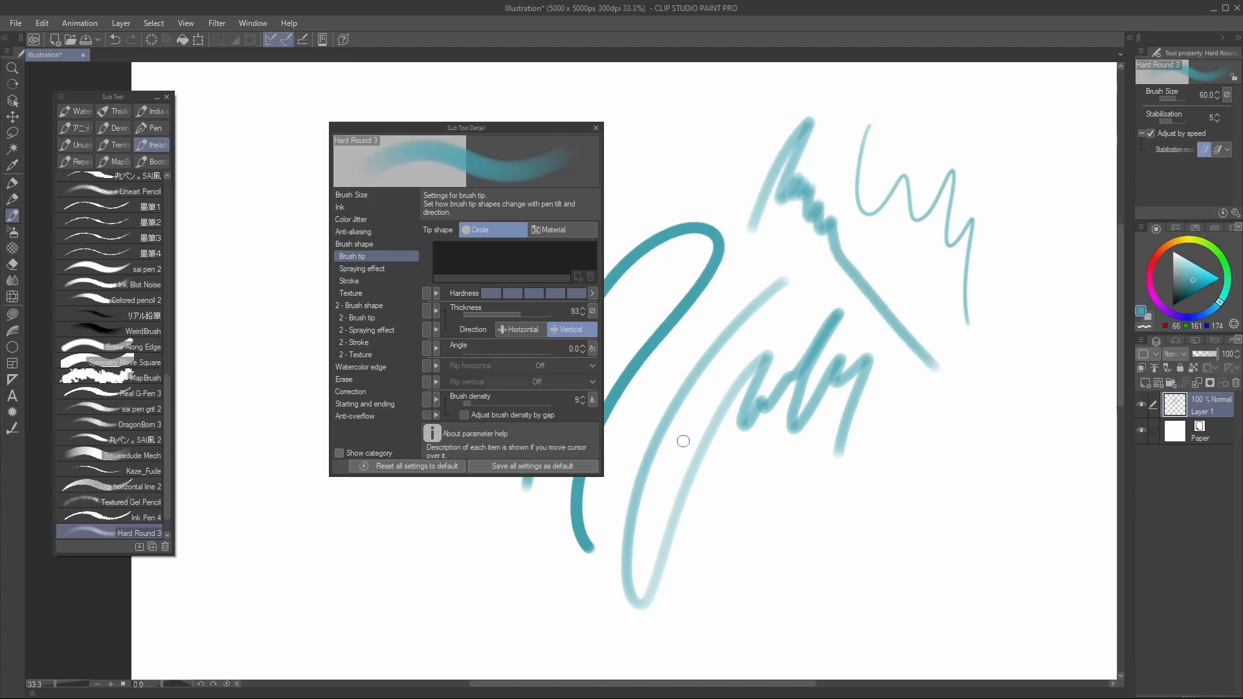
Return the brush density to 100 and make pen pressure control the ink opacity
click(549, 394)
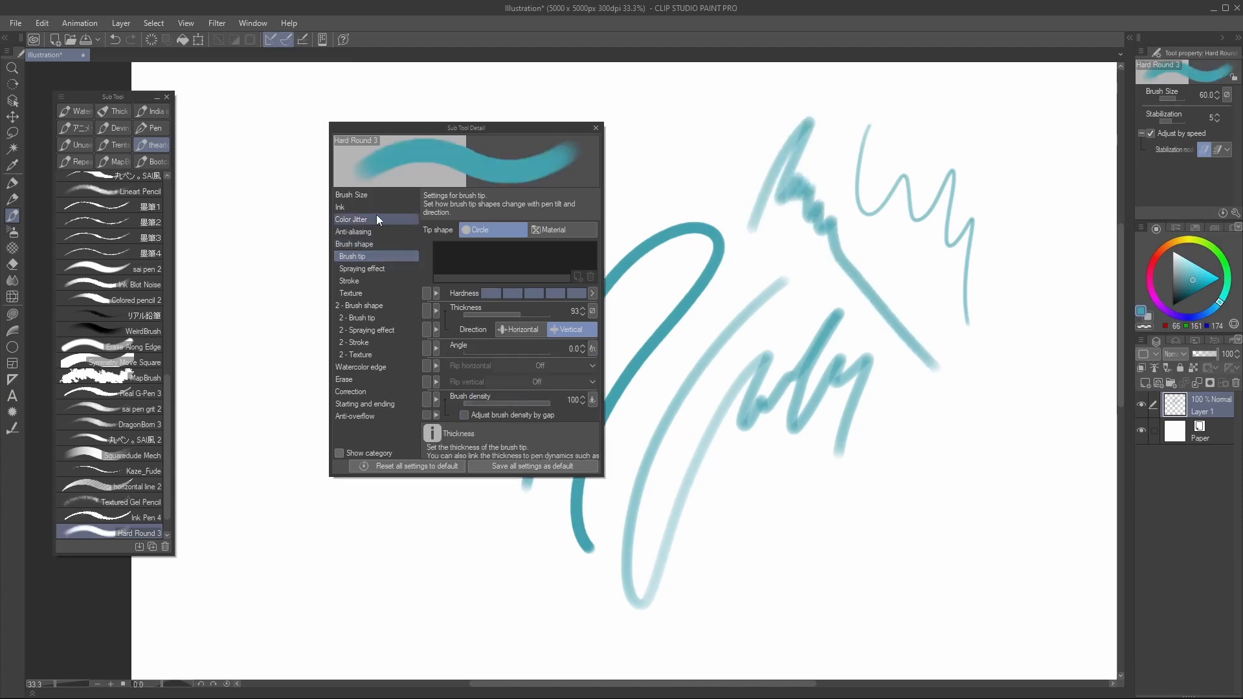
click(379, 208)
click(593, 230)
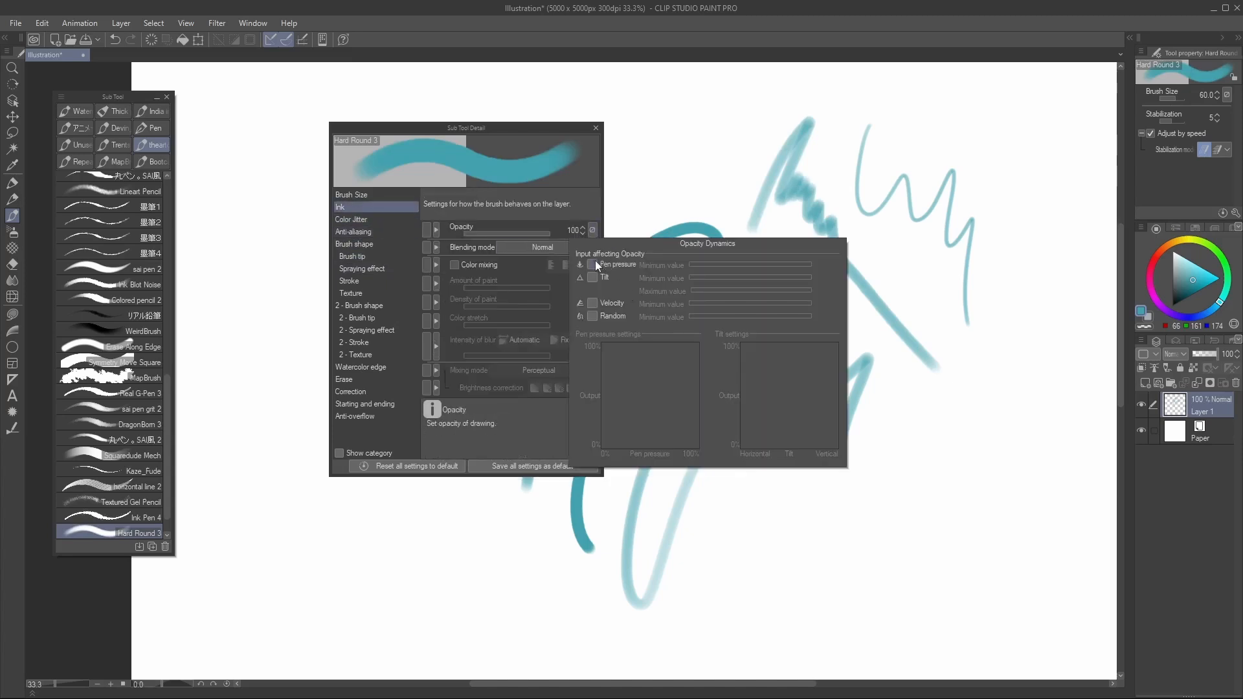
click(596, 262)
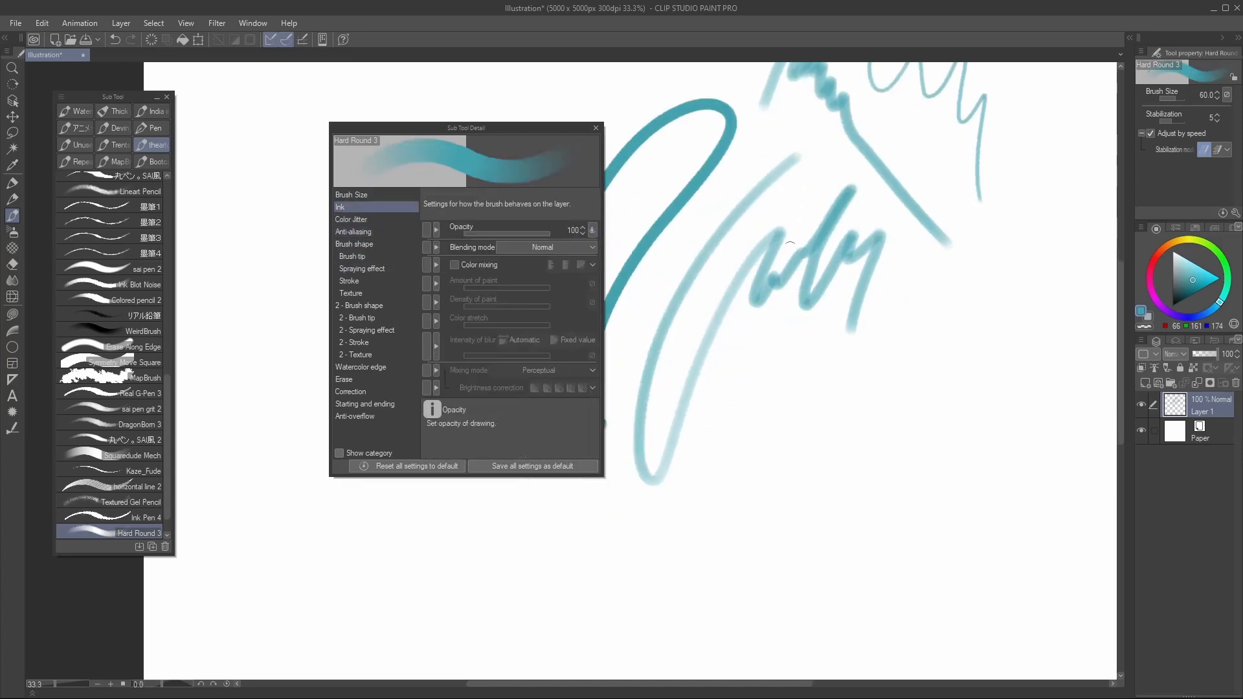
Paint zigzags and overlapping short scribbles with the pressure-controlled opacity, reducing the brush size to 40
mouse_move(769, 381)
mouse_down()
mouse_move(778, 541)
mouse_move(903, 436)
mouse_move(1020, 238)
mouse_move(976, 442)
mouse_move(1081, 264)
mouse_up()
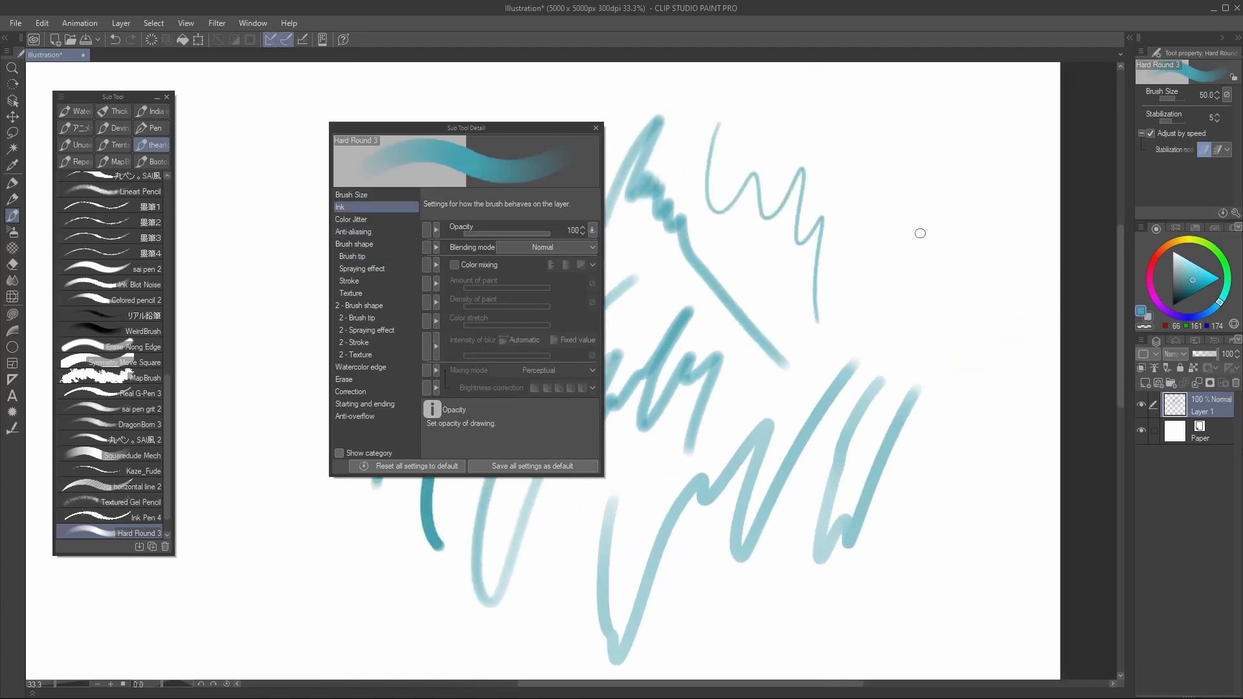
drag(932, 167, 940, 267)
drag(937, 222, 985, 375)
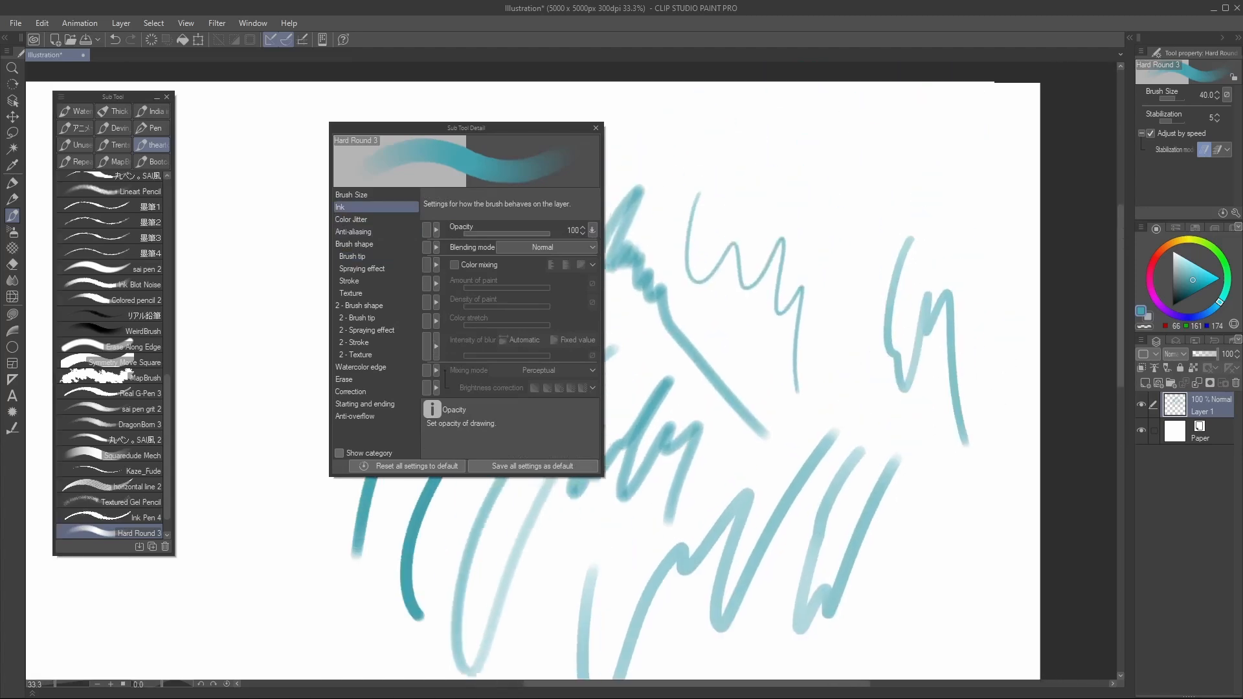
mouse_move(848, 144)
mouse_down()
mouse_move(839, 174)
mouse_move(854, 193)
mouse_move(896, 162)
mouse_up()
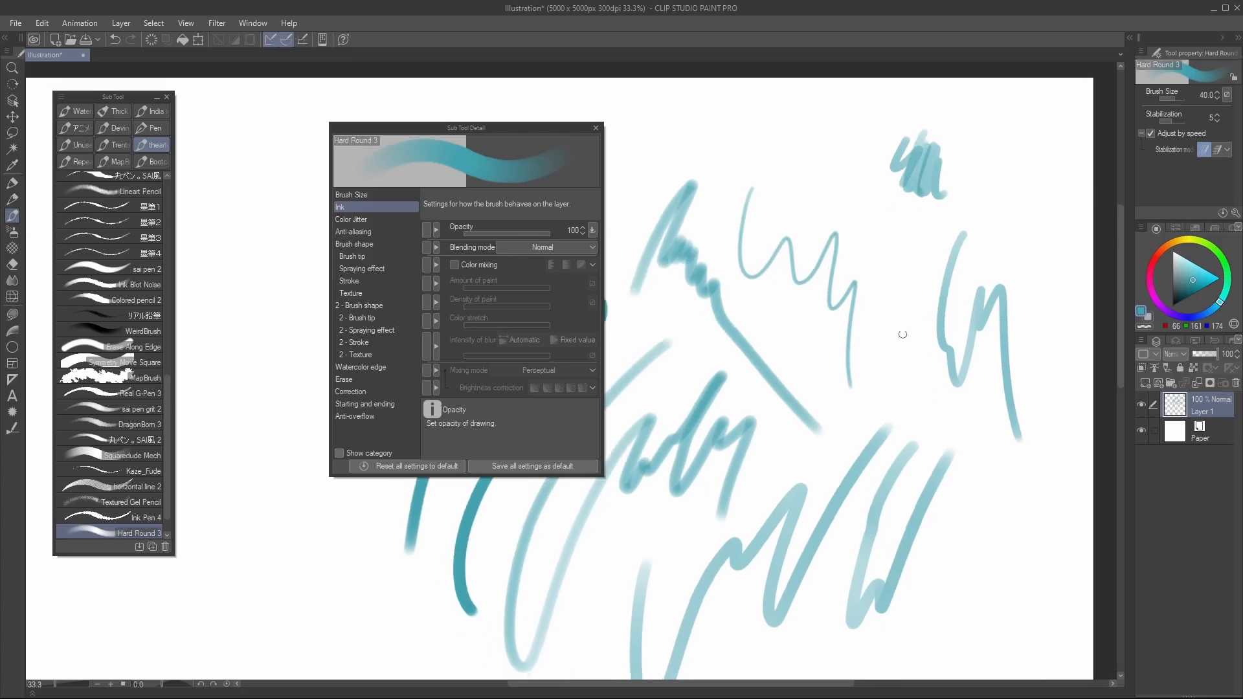
drag(923, 171, 932, 309)
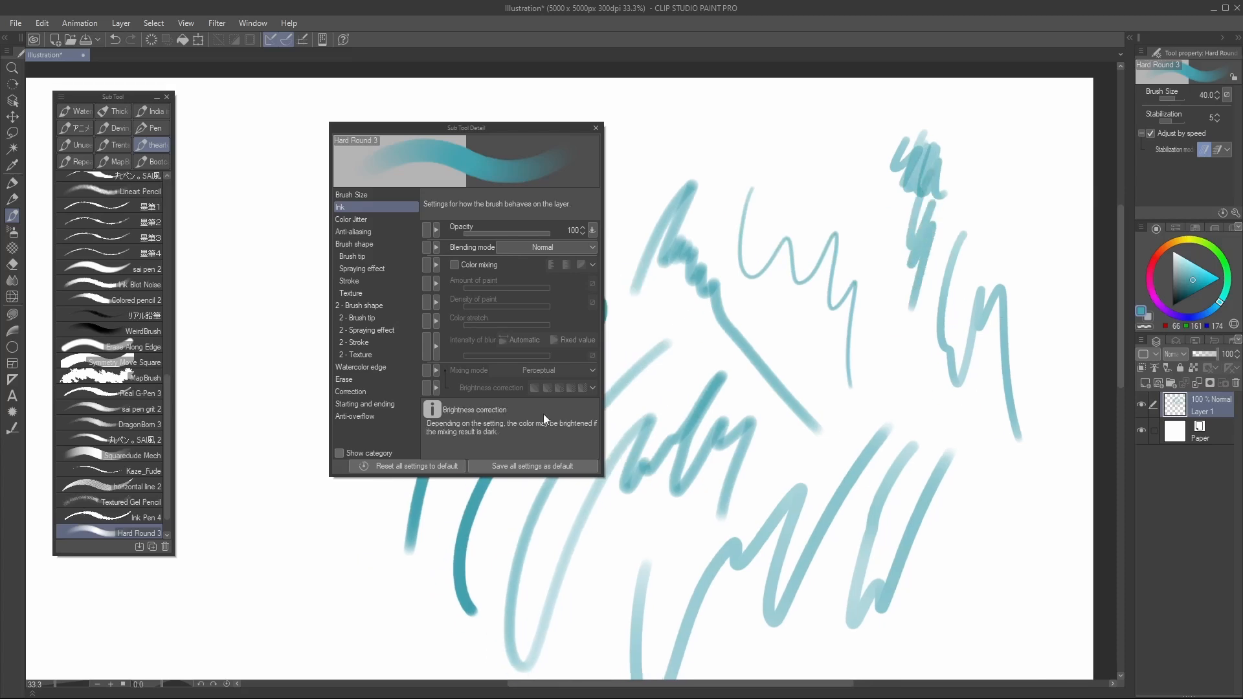
Enable Adjust brush density by gap for the brush tip, try strokes on the canvas, and undo the last one
click(373, 242)
click(382, 256)
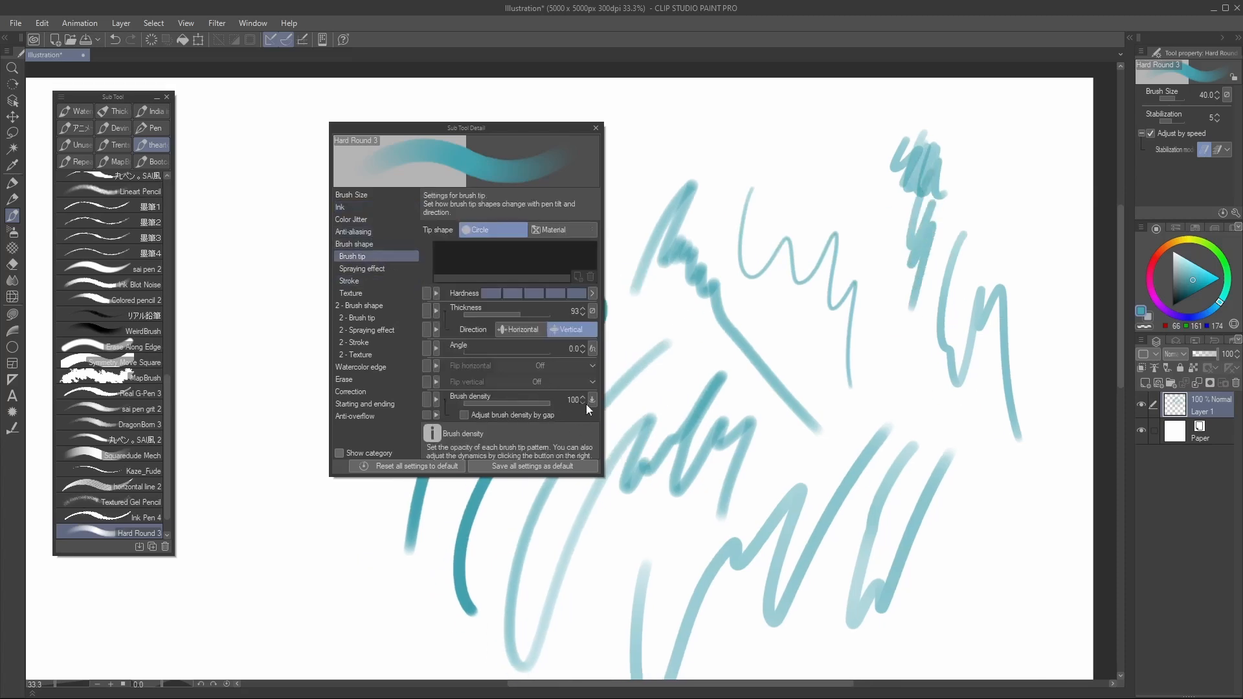
click(464, 415)
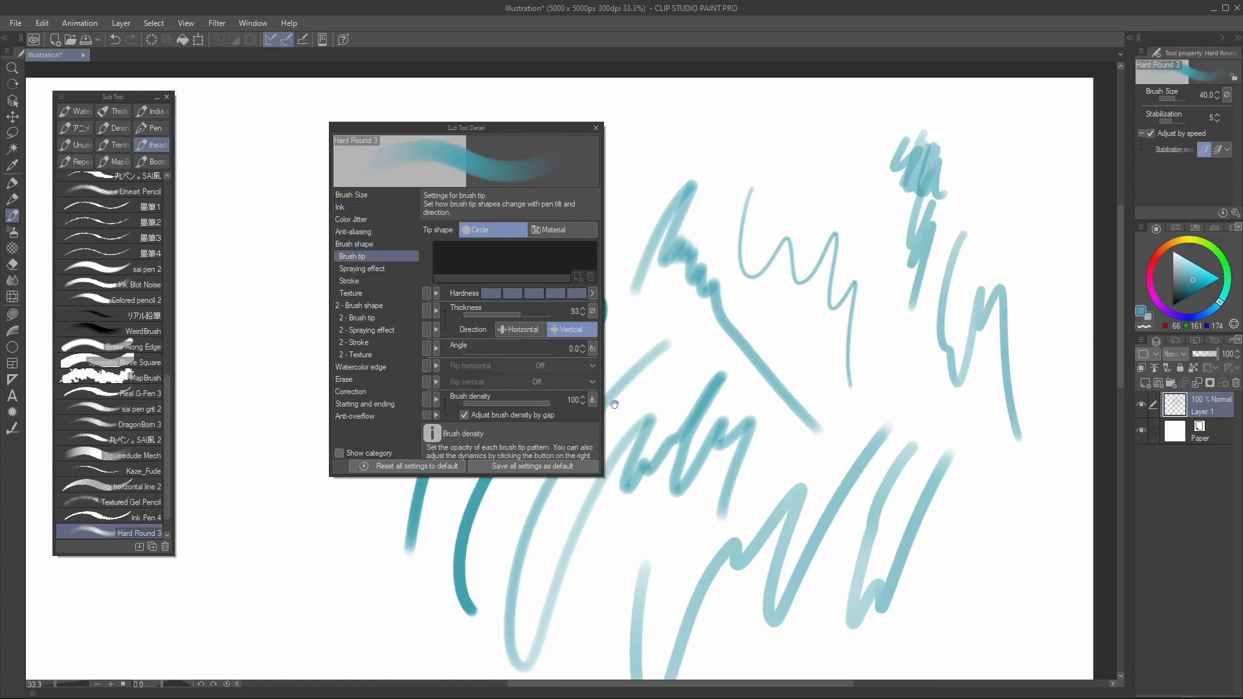
mouse_move(681, 386)
mouse_down()
mouse_move(806, 214)
mouse_move(878, 354)
mouse_up()
mouse_move(803, 266)
mouse_down()
mouse_move(953, 181)
mouse_move(988, 254)
mouse_move(783, 226)
mouse_up()
key(ctrl+z)
Reduce the brush size to 17 and paint a thin zigzag line beside the earlier marks, undoing a trial stroke
key(bracketleft)
key(bracketleft)
key(bracketleft)
key(bracketleft)
mouse_move(801, 117)
mouse_down()
mouse_move(854, 175)
mouse_move(880, 154)
mouse_up()
drag(763, 457, 980, 297)
key(ctrl+z)
key(bracketleft)
key(bracketleft)
mouse_move(660, 276)
mouse_down()
mouse_move(709, 451)
mouse_move(806, 580)
mouse_up()
Darken the colour to RGB 0, 49, 56 and sketch a tilted head with construction circle, ear, jaw and facial features
drag(1195, 289, 1184, 301)
drag(861, 518, 846, 271)
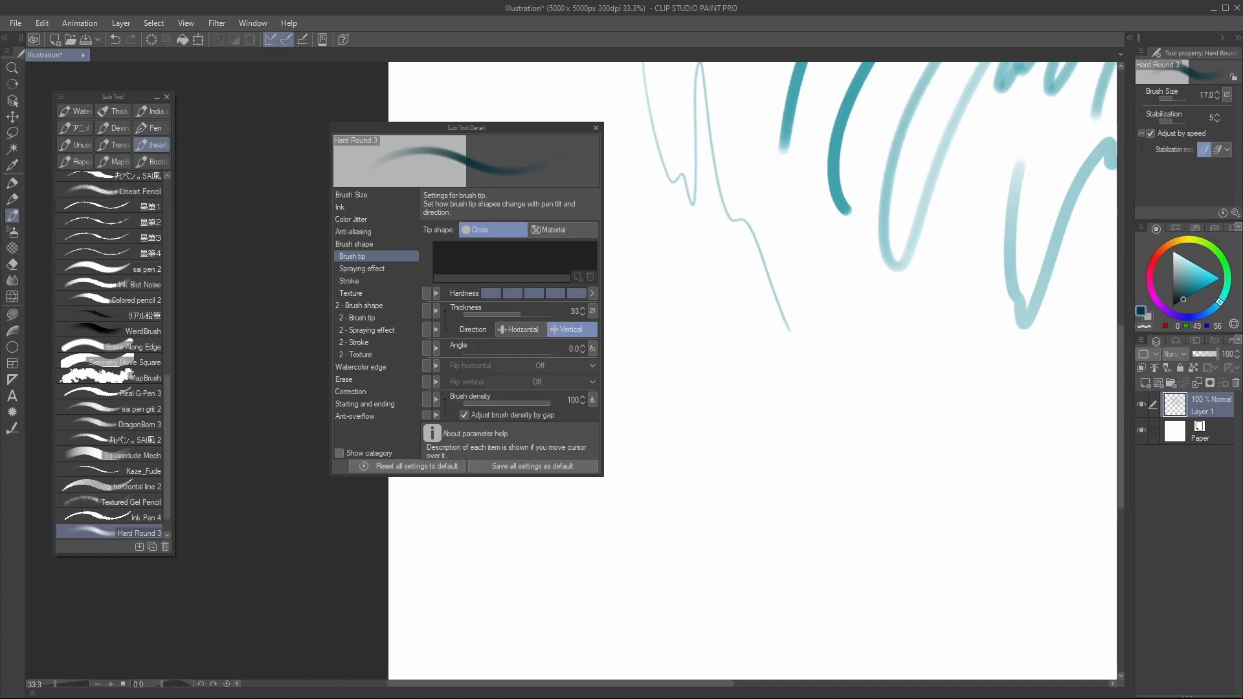
drag(796, 401, 775, 352)
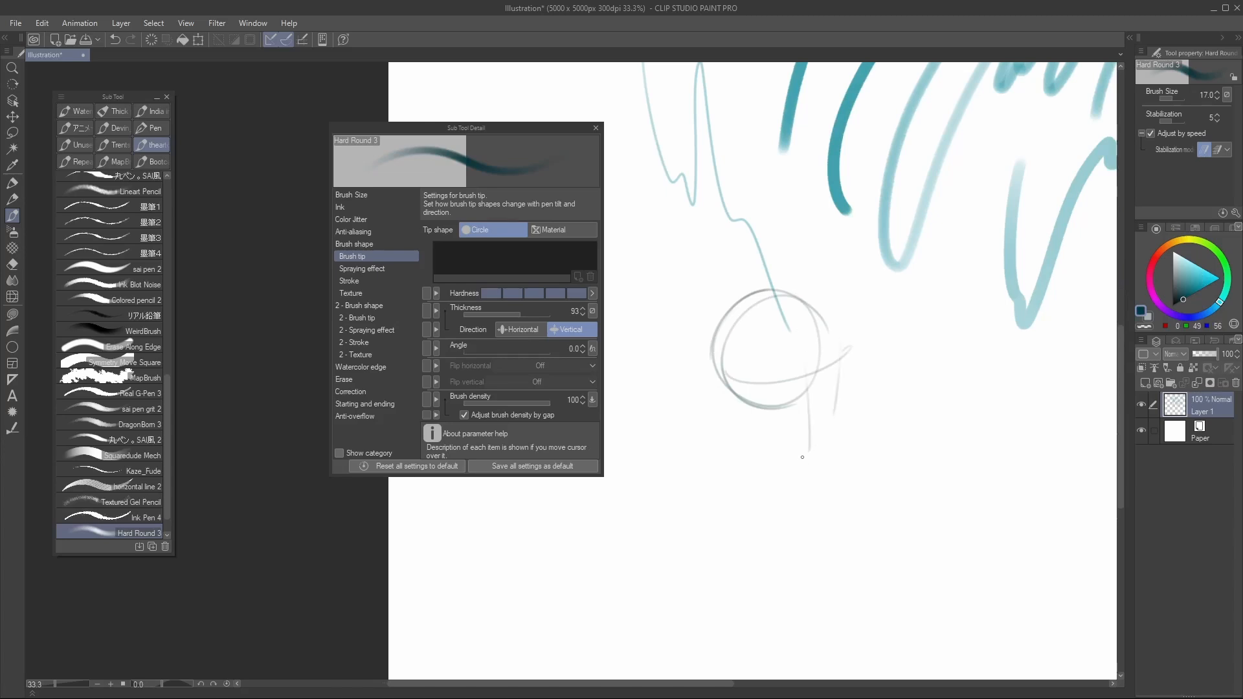
drag(736, 350, 744, 346)
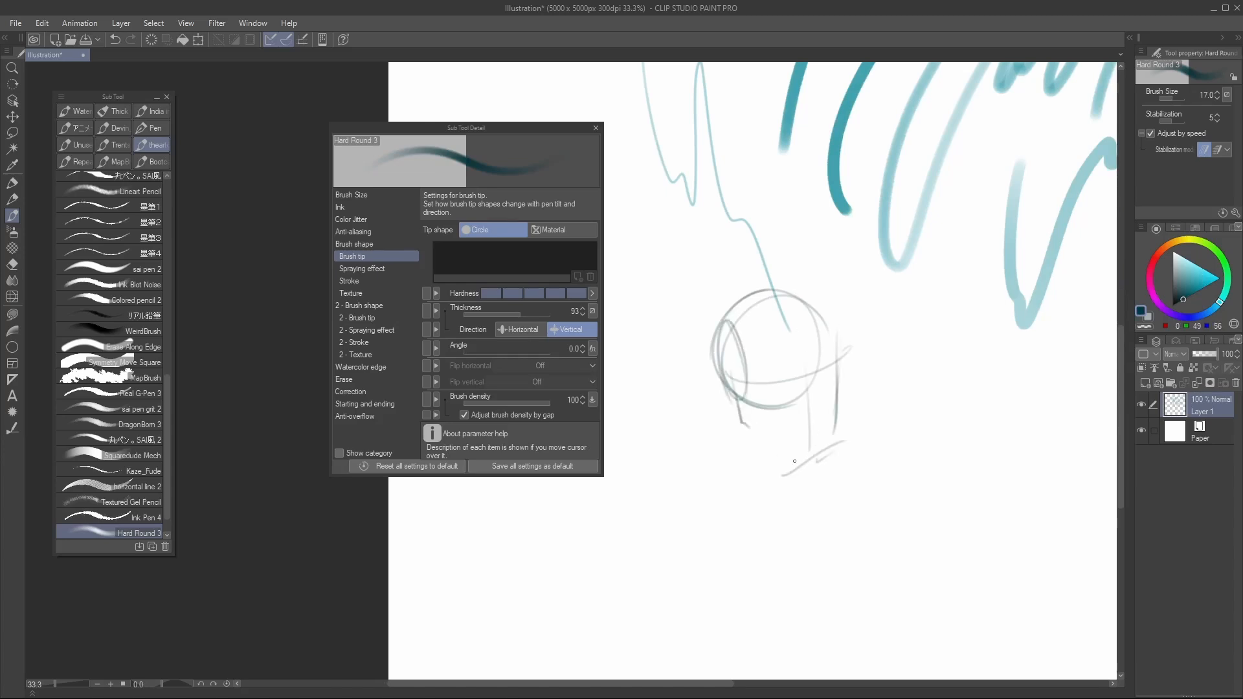
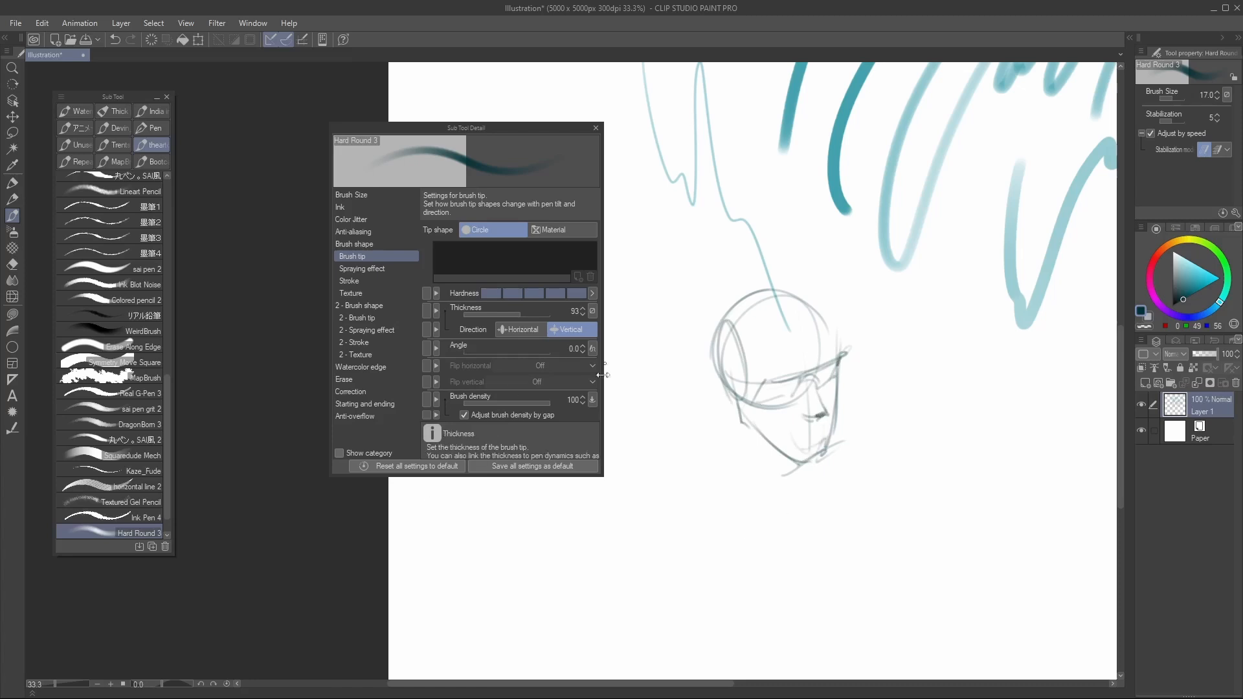
Switch the tip shape to Material, add a rounded triangular tip, and undo a test stroke made with it
click(554, 228)
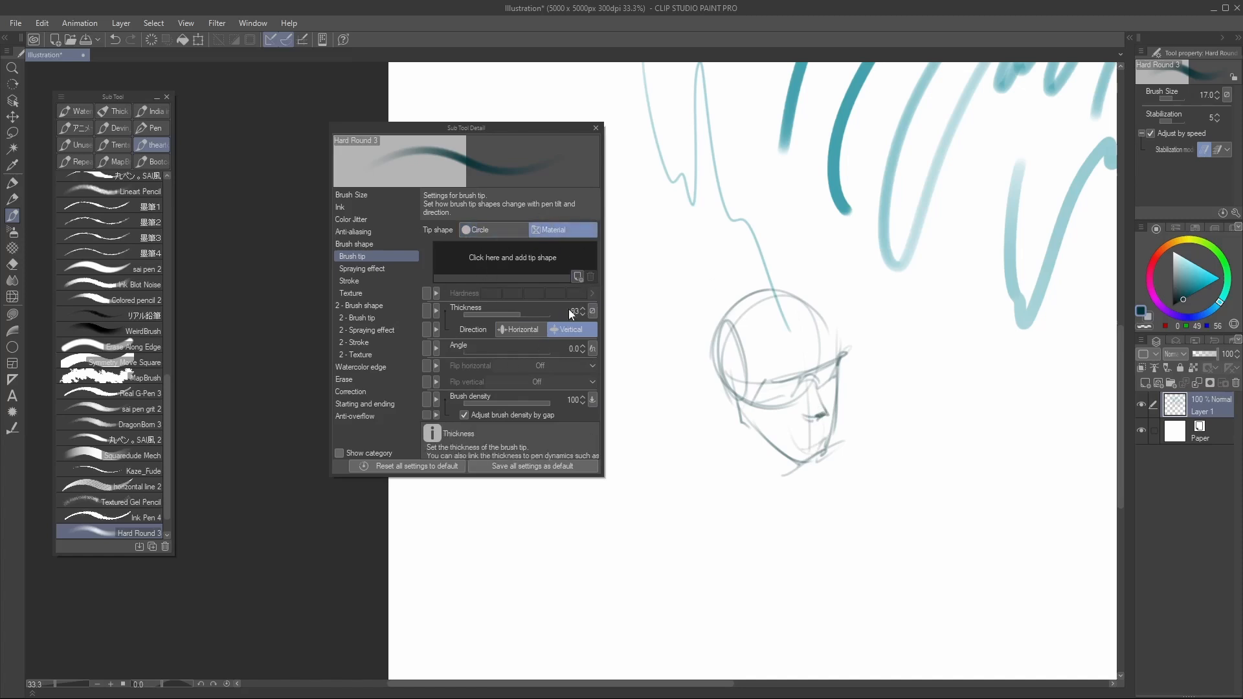
click(578, 277)
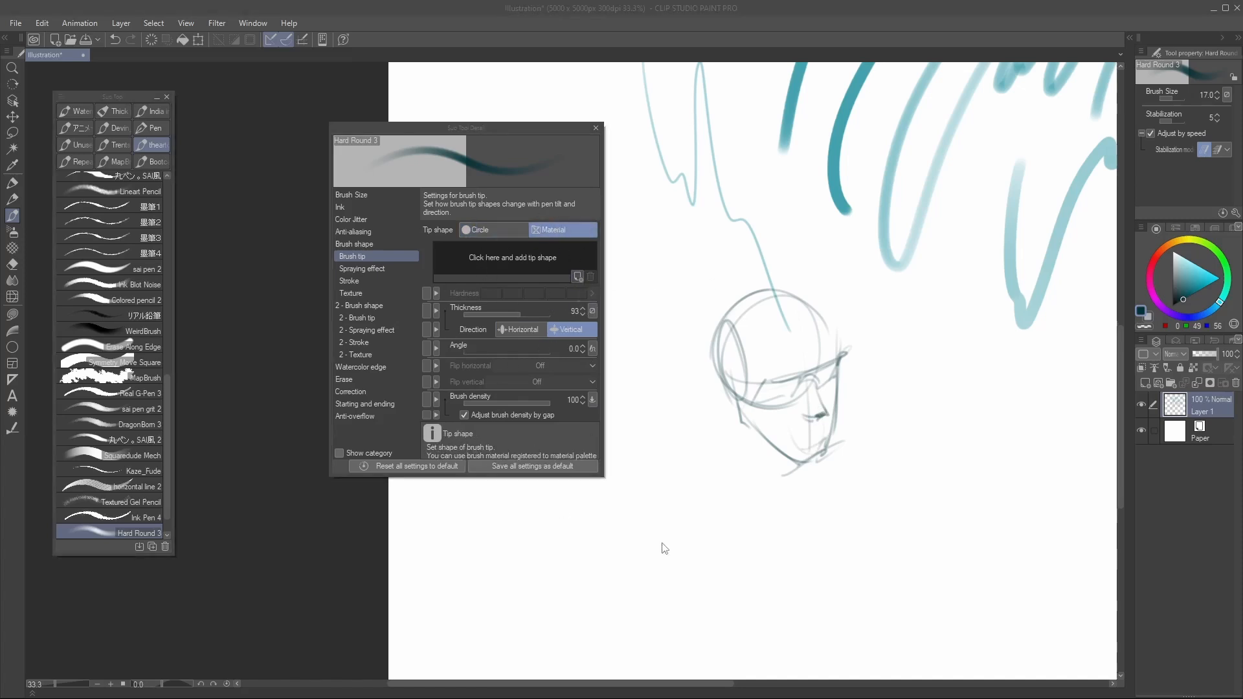
drag(954, 202, 954, 430)
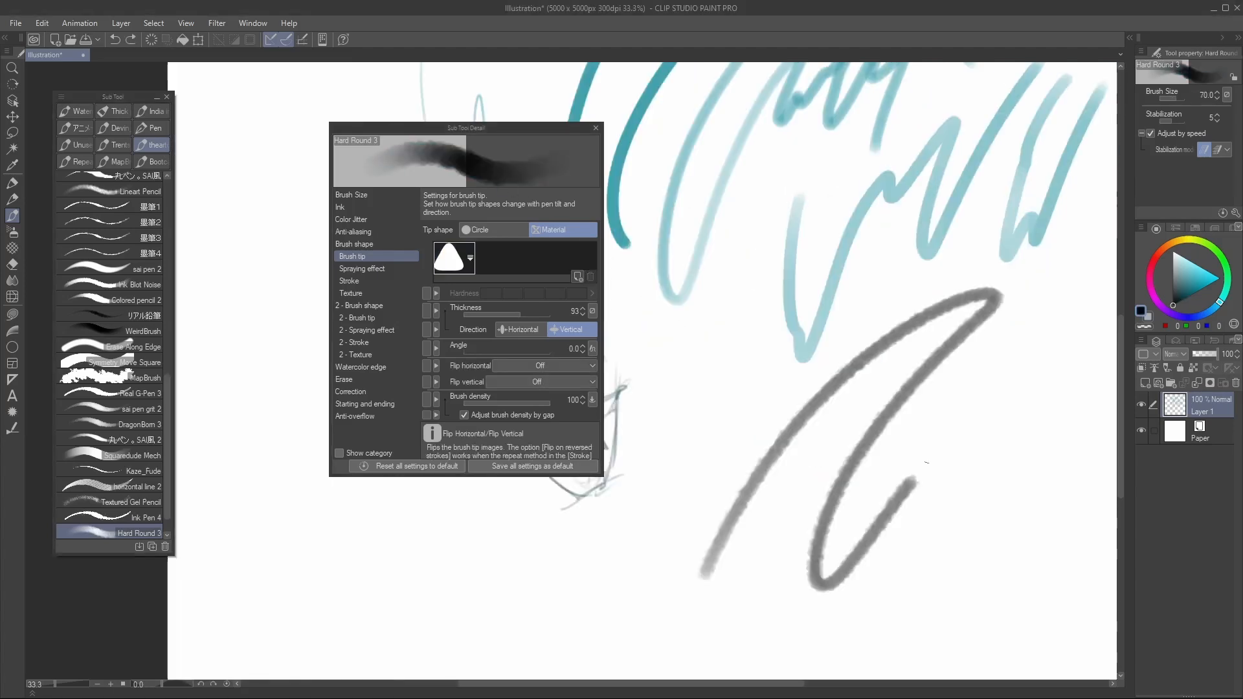
key(ctrl+z)
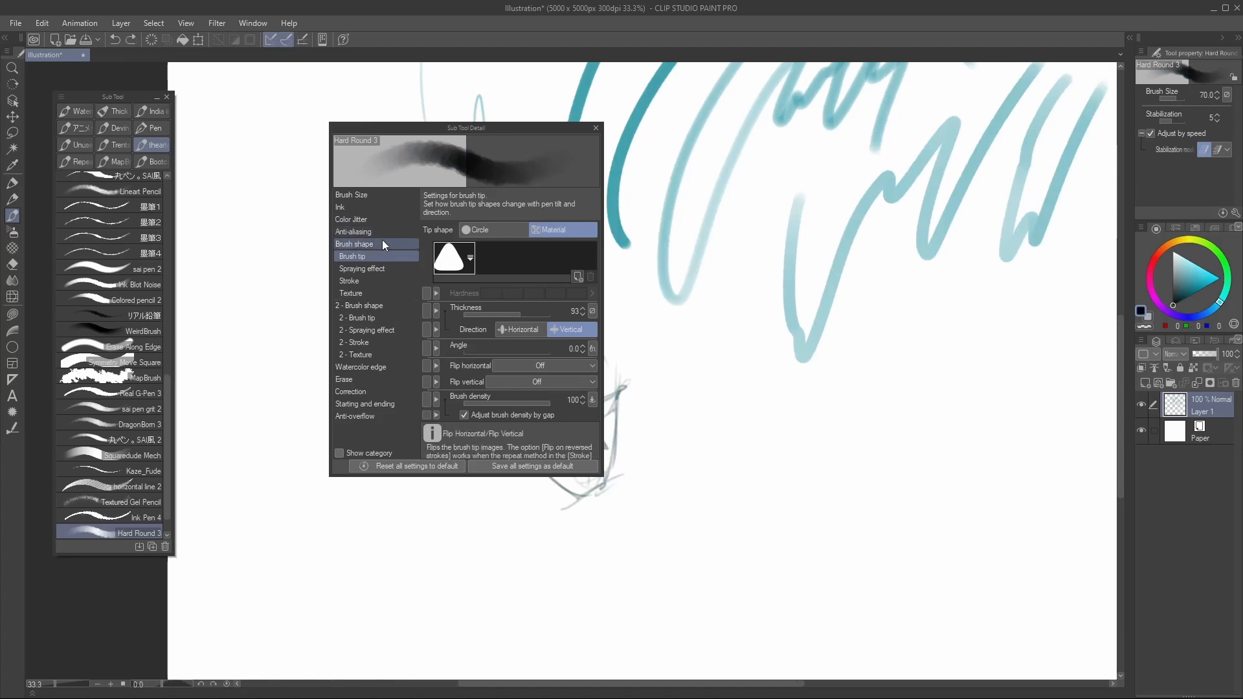
Turn off the random input for the tip angle and paint a long winding test stroke on empty canvas
click(592, 349)
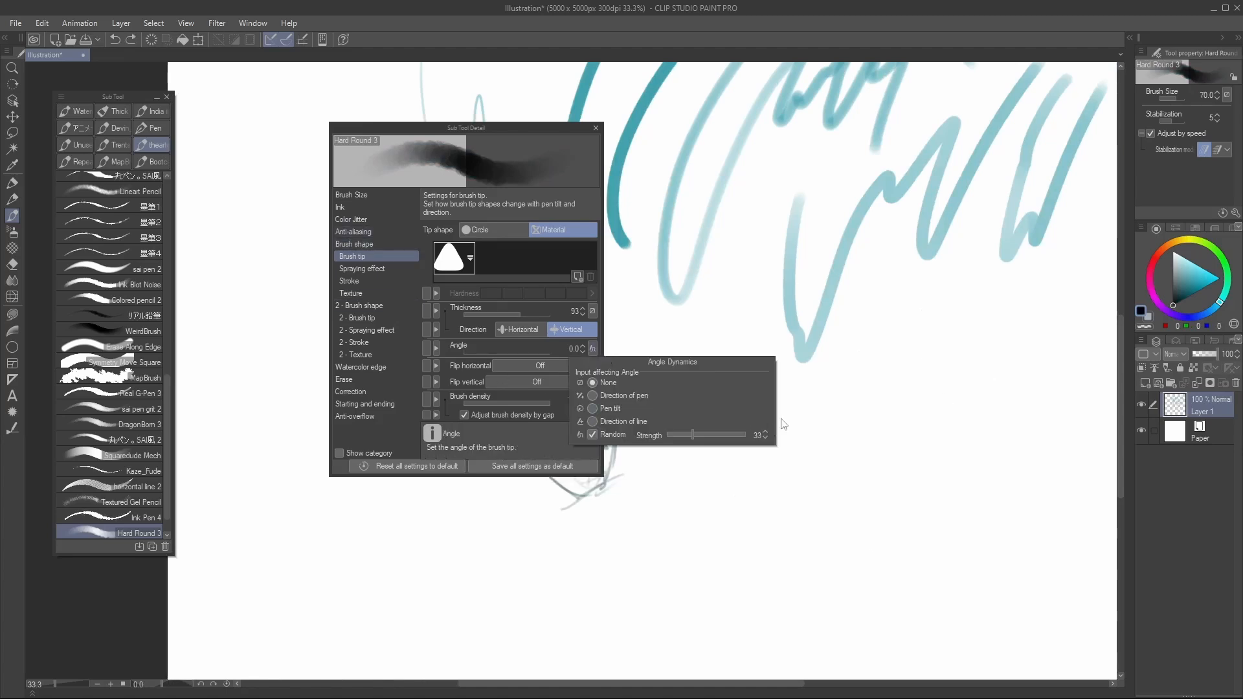
click(596, 436)
click(840, 380)
mouse_move(659, 556)
mouse_down()
mouse_move(846, 504)
mouse_move(935, 406)
mouse_up()
drag(935, 409, 728, 378)
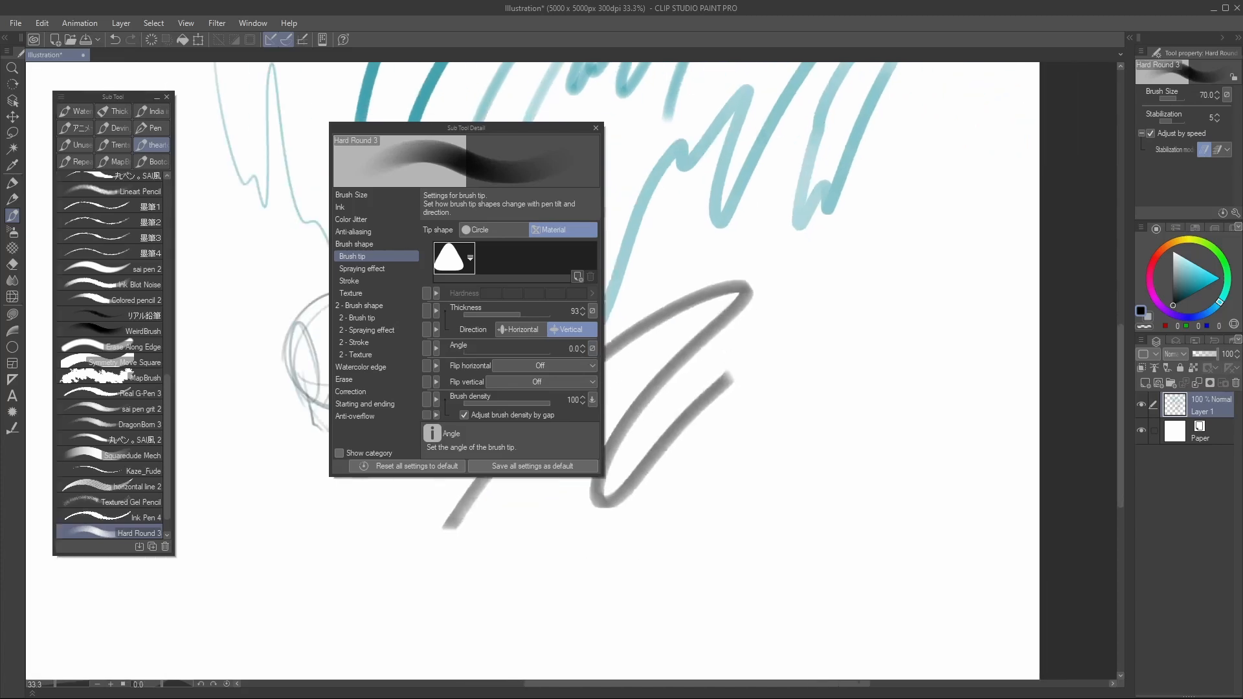
Undo the winding stroke, reduce the brush size to 40, and try another stroke before undoing it
key(ctrl+z)
key([)
key([)
key([)
mouse_move(663, 476)
mouse_down()
mouse_move(819, 254)
mouse_move(871, 415)
mouse_up()
key(ctrl+z)
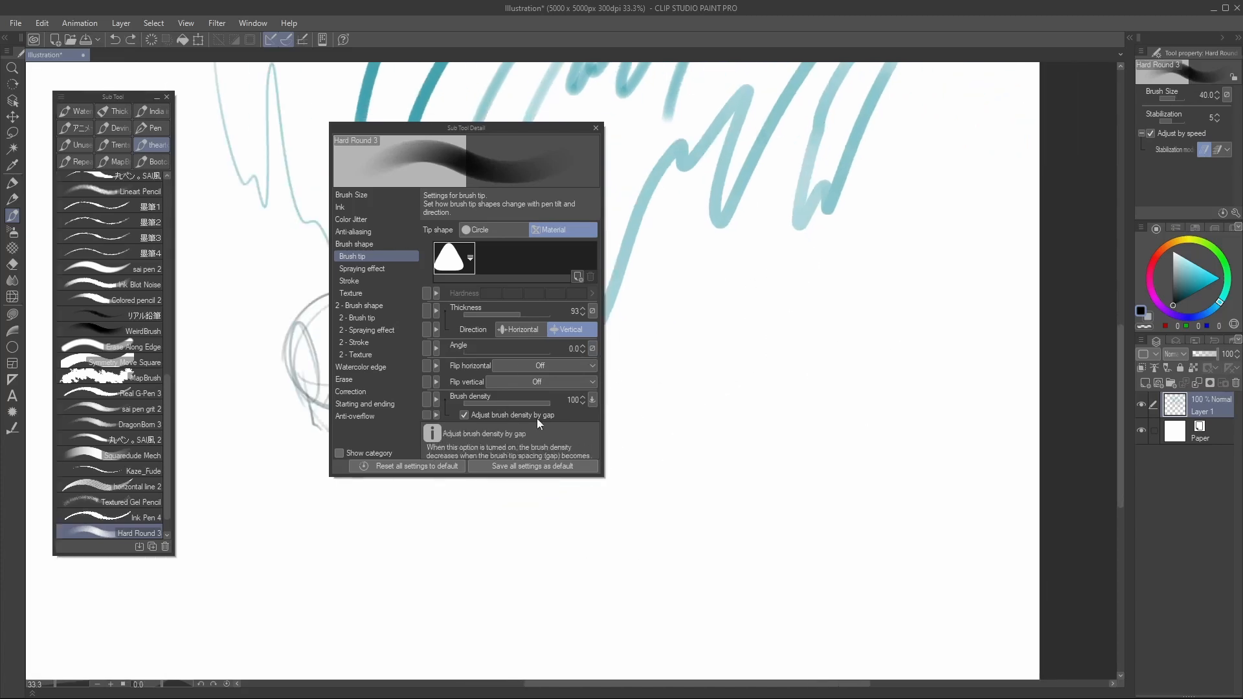
Open the tip angle dynamics, try a stroke on empty canvas, undo it and reduce the brush size to 30
click(592, 348)
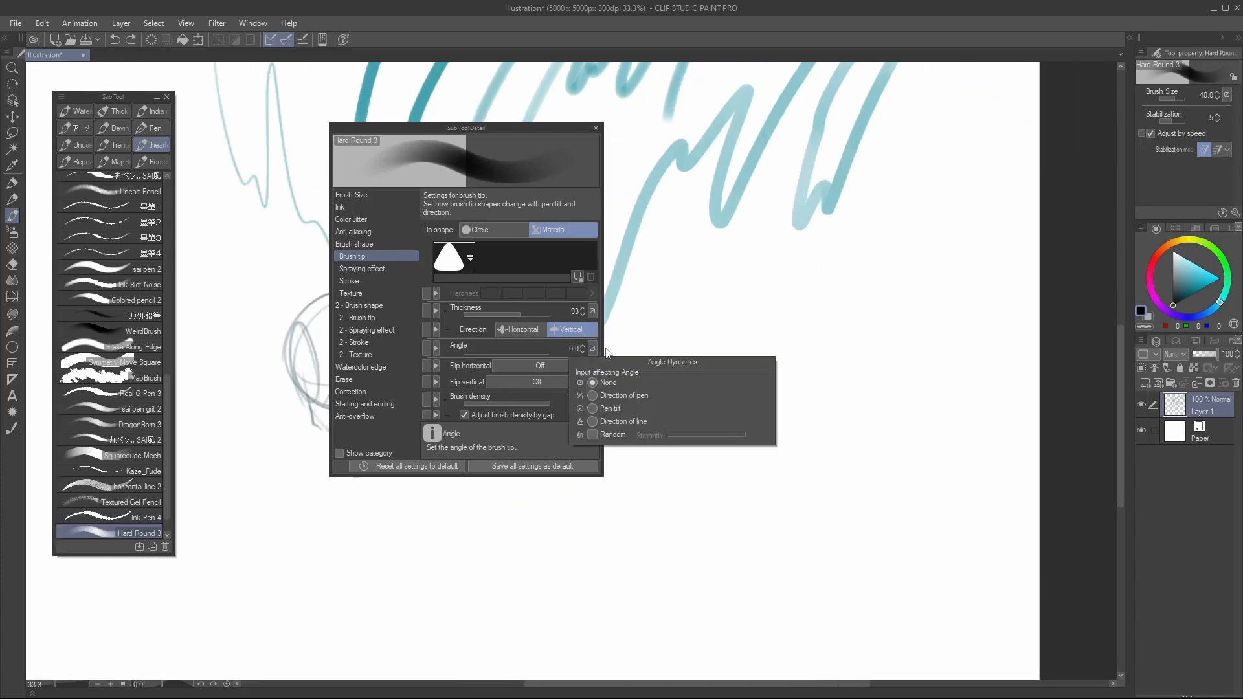
mouse_move(826, 257)
mouse_down()
mouse_move(784, 447)
mouse_move(882, 285)
mouse_move(951, 372)
mouse_up()
key(ctrl+z)
key(bracketleft)
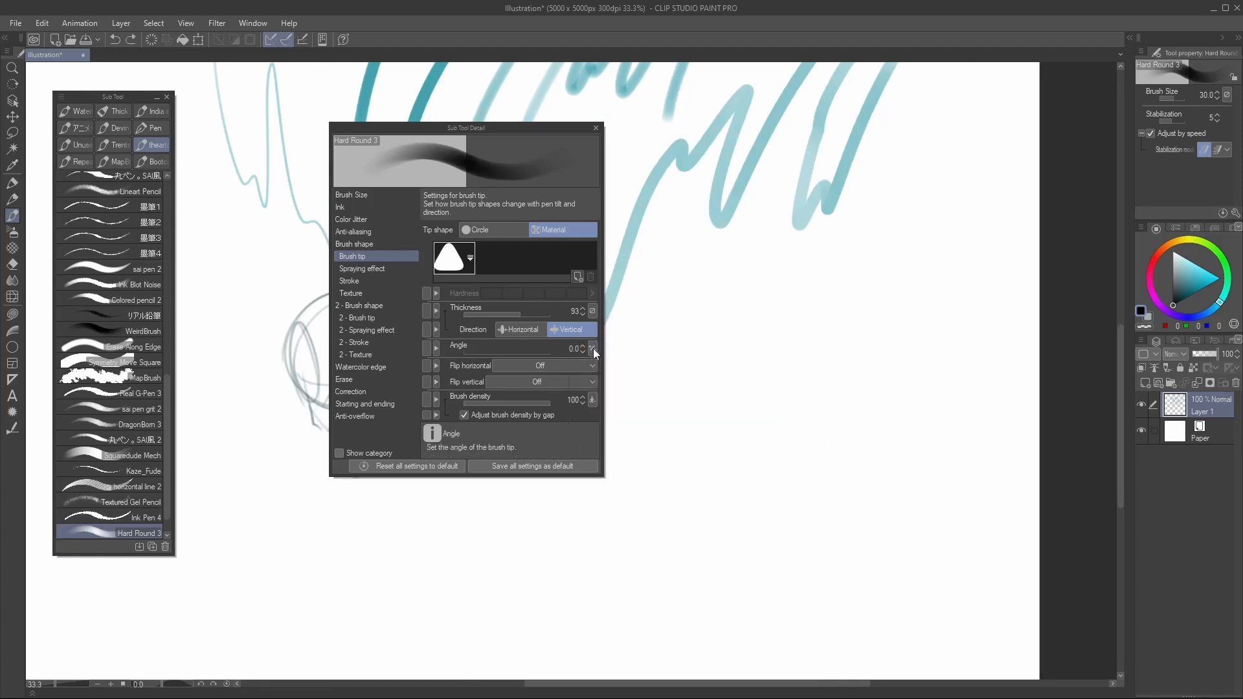
Set the tip angle to follow the direction of line, try two strokes, undo them and set the brush size to 20
click(592, 348)
mouse_move(764, 262)
mouse_down()
mouse_move(861, 281)
mouse_move(952, 366)
mouse_up()
key(ctrl+z)
key(bracketleft)
key(bracketright)
key(bracketright)
mouse_move(687, 435)
mouse_down()
mouse_move(746, 309)
mouse_move(838, 322)
mouse_move(929, 286)
mouse_up()
key(ctrl+z)
key(bracketleft)
key(bracketleft)
key(bracketleft)
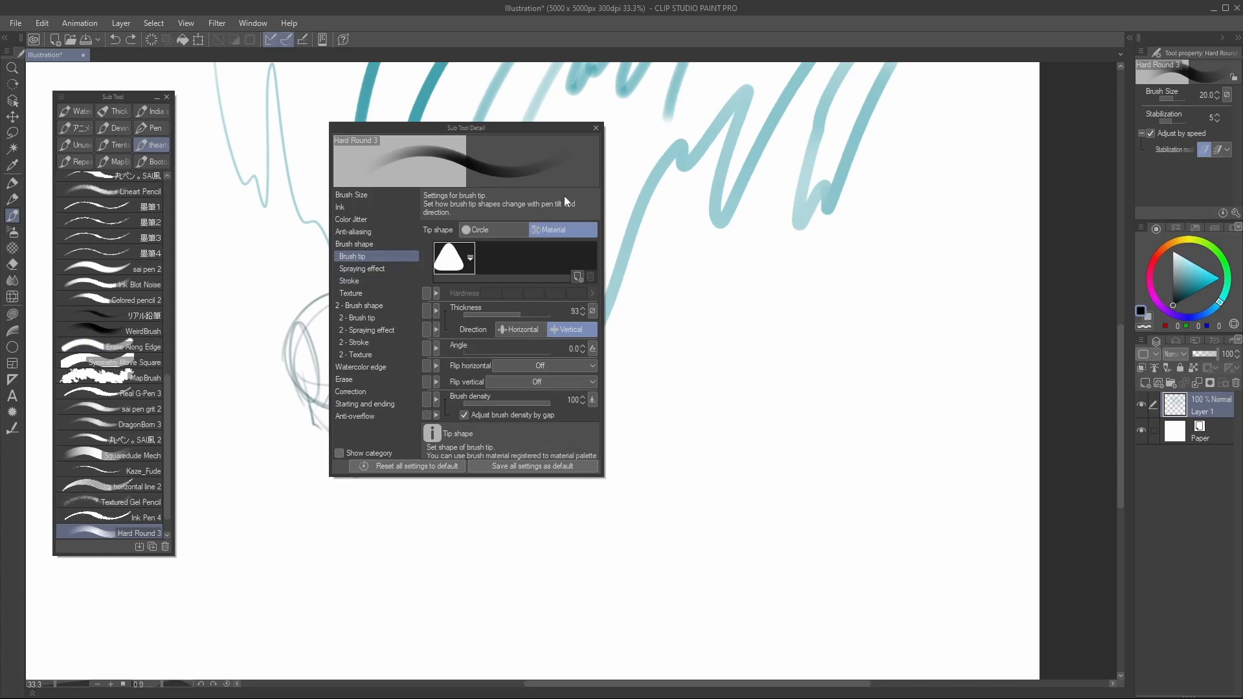
Reduce the brush size to 15 and paint zigzag strokes plus one long sweeping curve on the empty canvas
key(bracketleft)
mouse_move(712, 383)
mouse_down()
mouse_move(710, 456)
mouse_move(808, 365)
mouse_move(852, 344)
mouse_move(905, 280)
mouse_up()
key(bracketleft)
drag(654, 350, 669, 334)
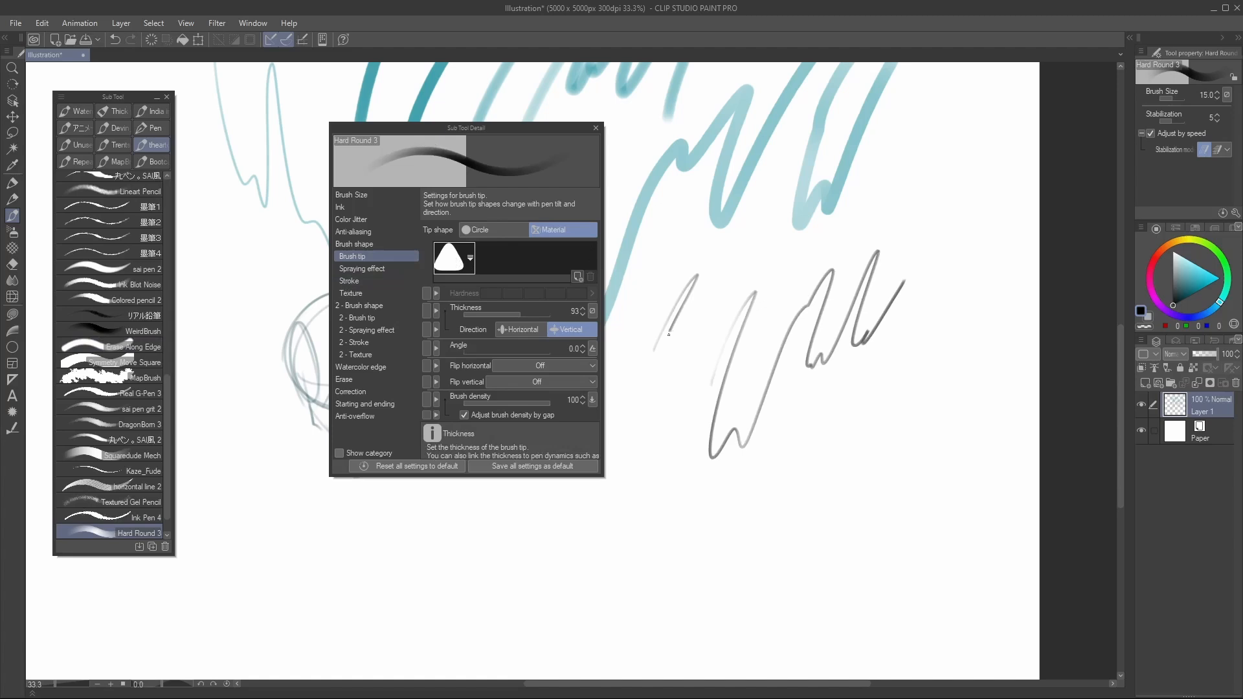
mouse_move(764, 268)
mouse_down()
mouse_move(793, 272)
mouse_move(905, 217)
mouse_move(926, 226)
mouse_up()
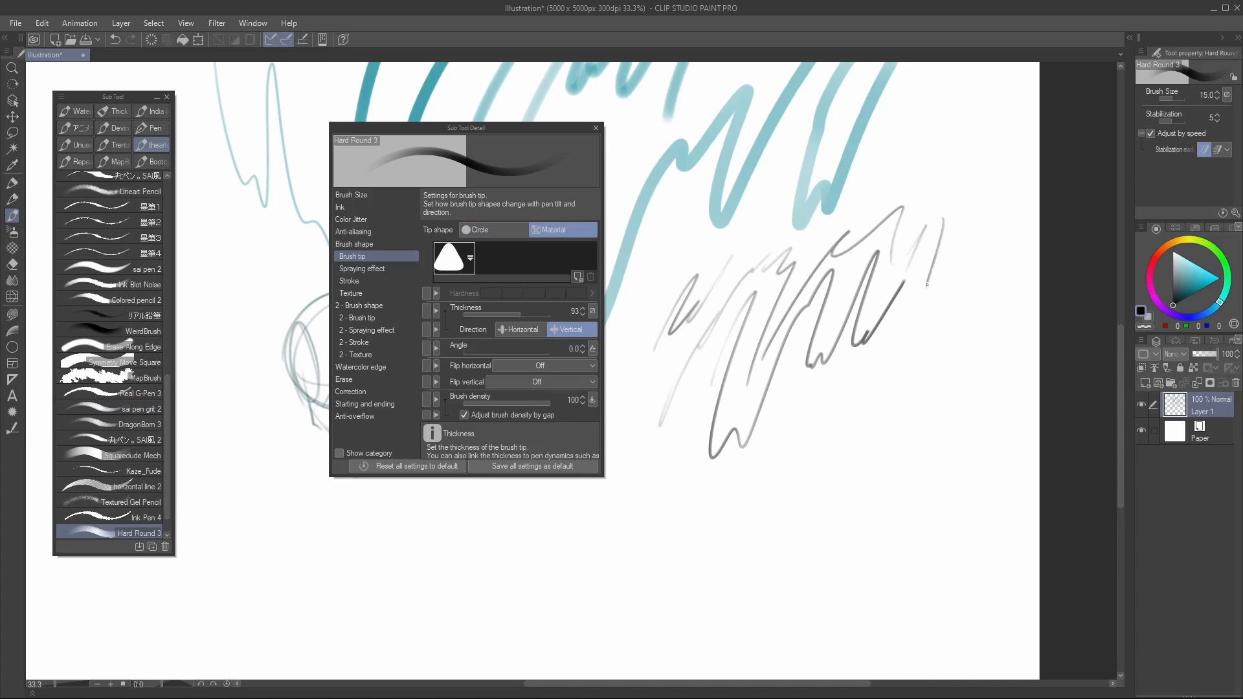
mouse_move(927, 285)
mouse_down()
mouse_move(913, 371)
mouse_move(942, 294)
mouse_move(928, 365)
mouse_move(877, 517)
mouse_move(607, 578)
mouse_up()
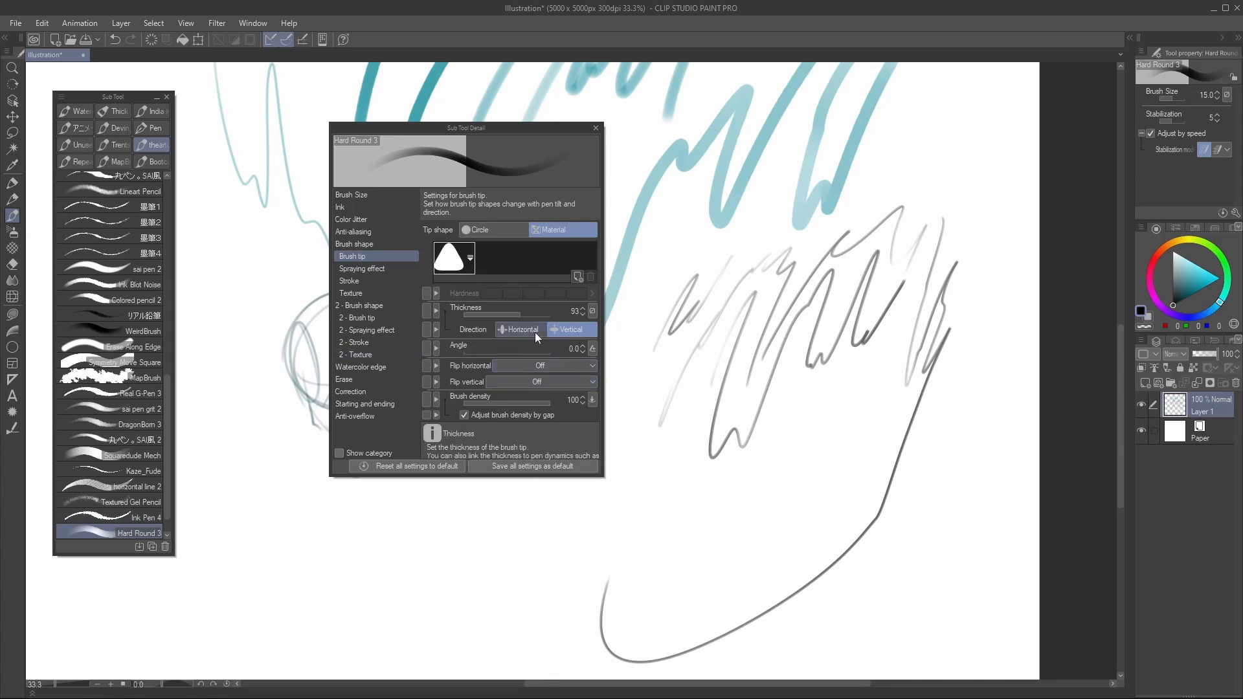
Add the Random input to the tip angle, raise the brush size to 100, and undo a test stroke
click(593, 348)
click(594, 433)
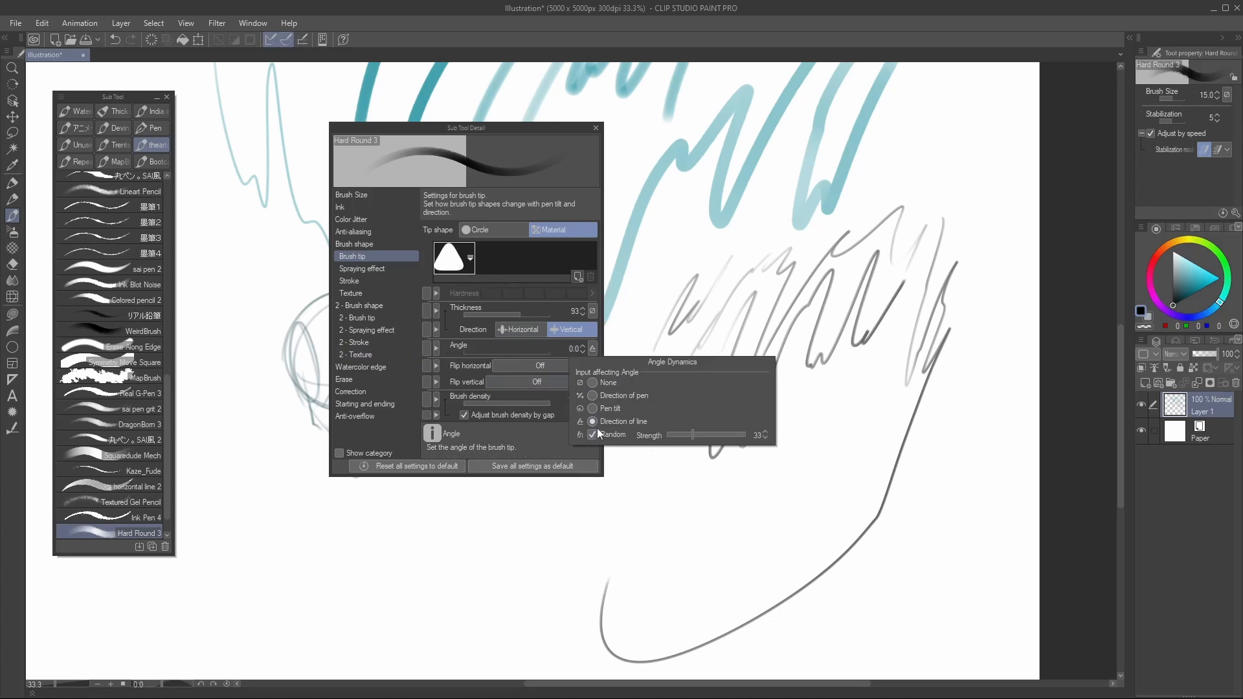
click(641, 508)
key(bracketright)
key(bracketright)
key(bracketright)
key(bracketright)
drag(480, 611, 959, 415)
key(ctrl+z)
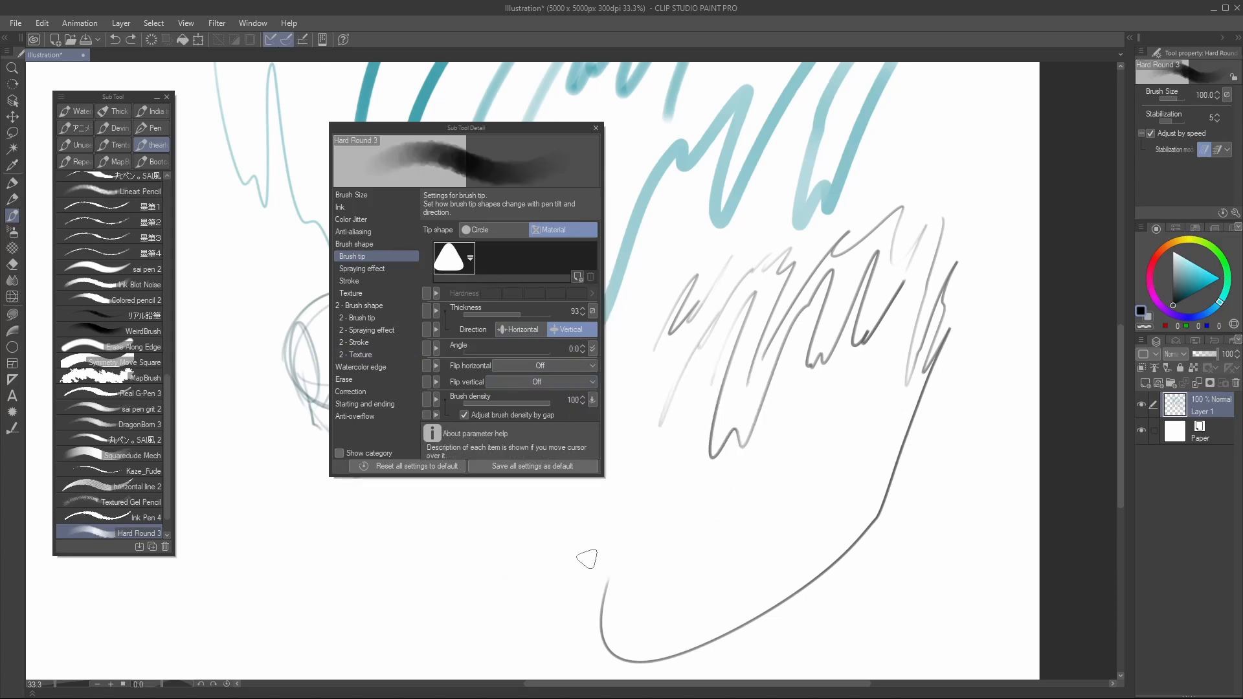
Try two more broad diagonal strokes across the long curve, undoing each one
drag(502, 599, 861, 446)
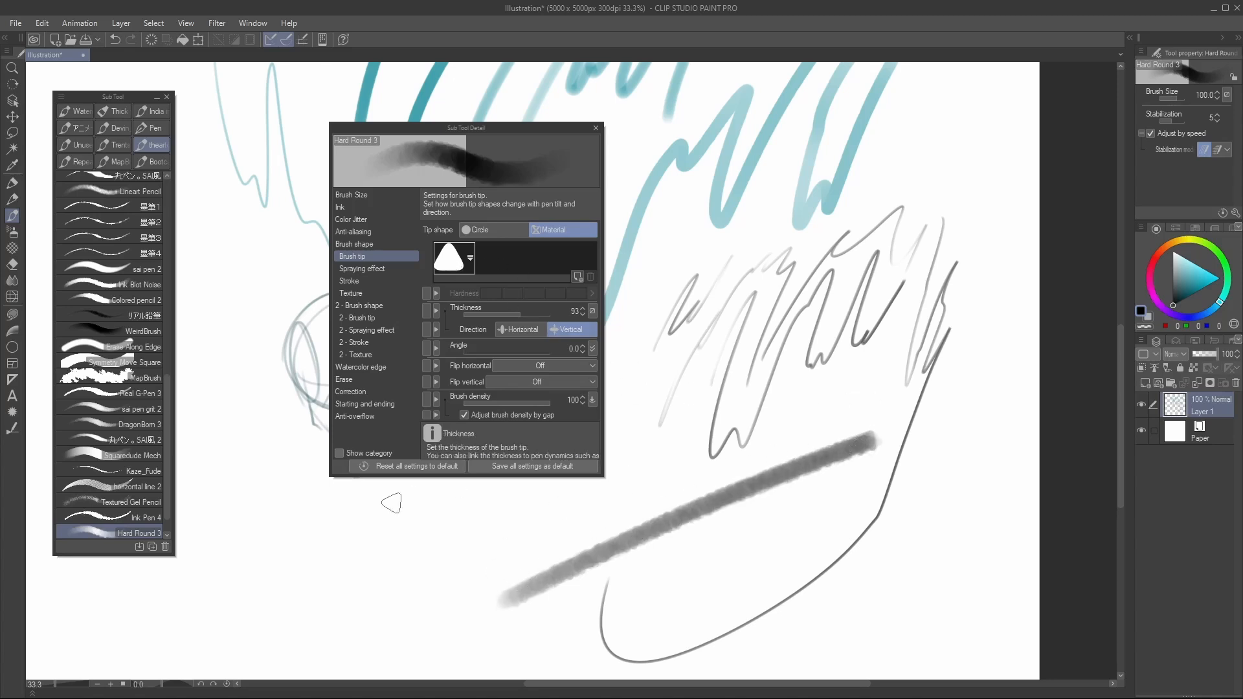
key(ctrl+z)
mouse_move(447, 609)
mouse_down()
mouse_move(804, 438)
mouse_move(913, 436)
mouse_up()
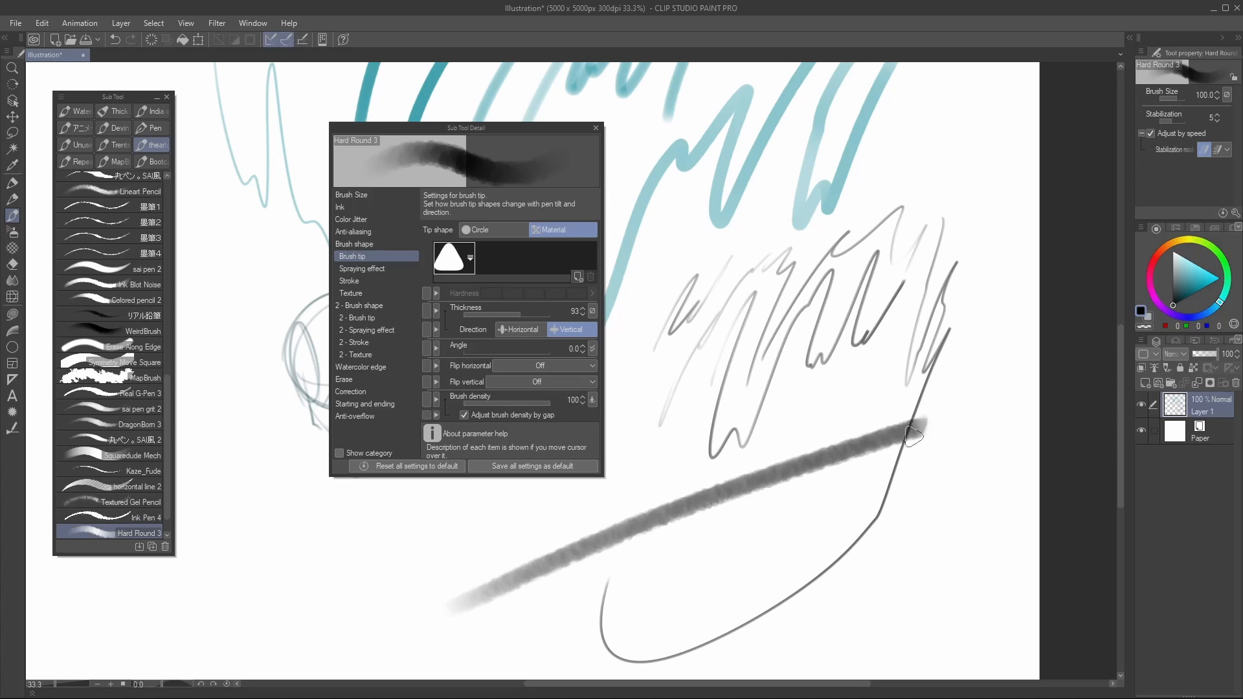
key(ctrl+z)
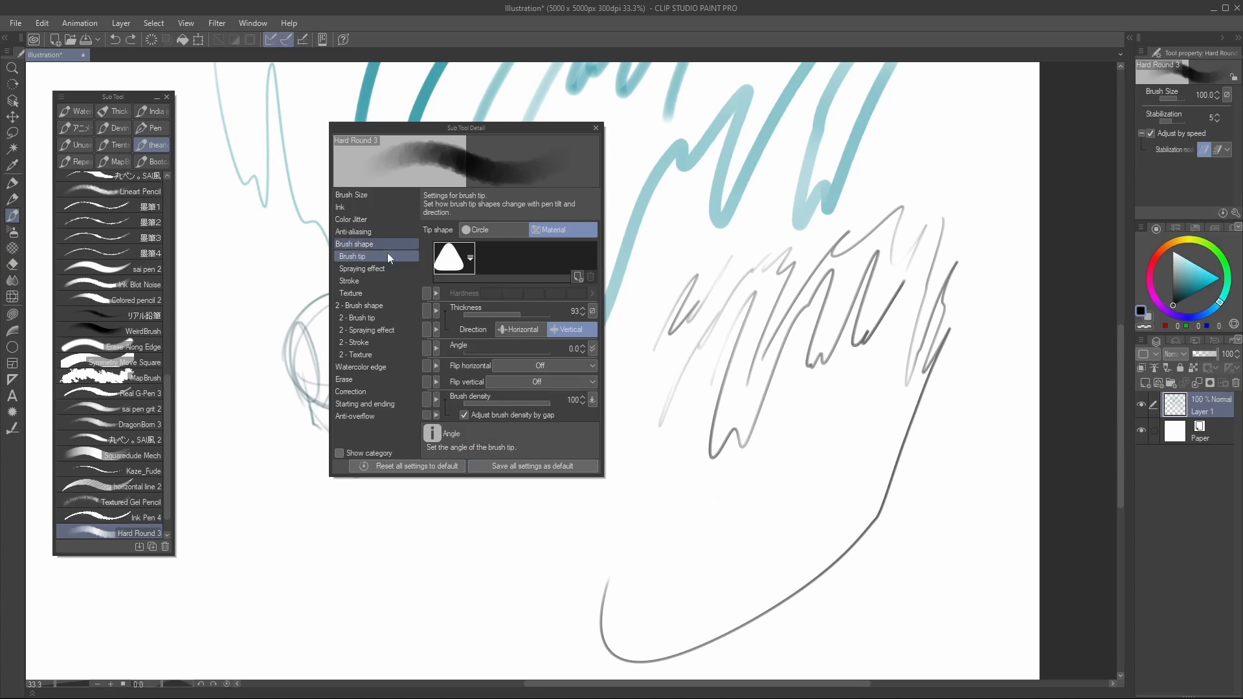
Turn off pen pressure for the brush density, then try a diagonal stroke and undo it
click(592, 399)
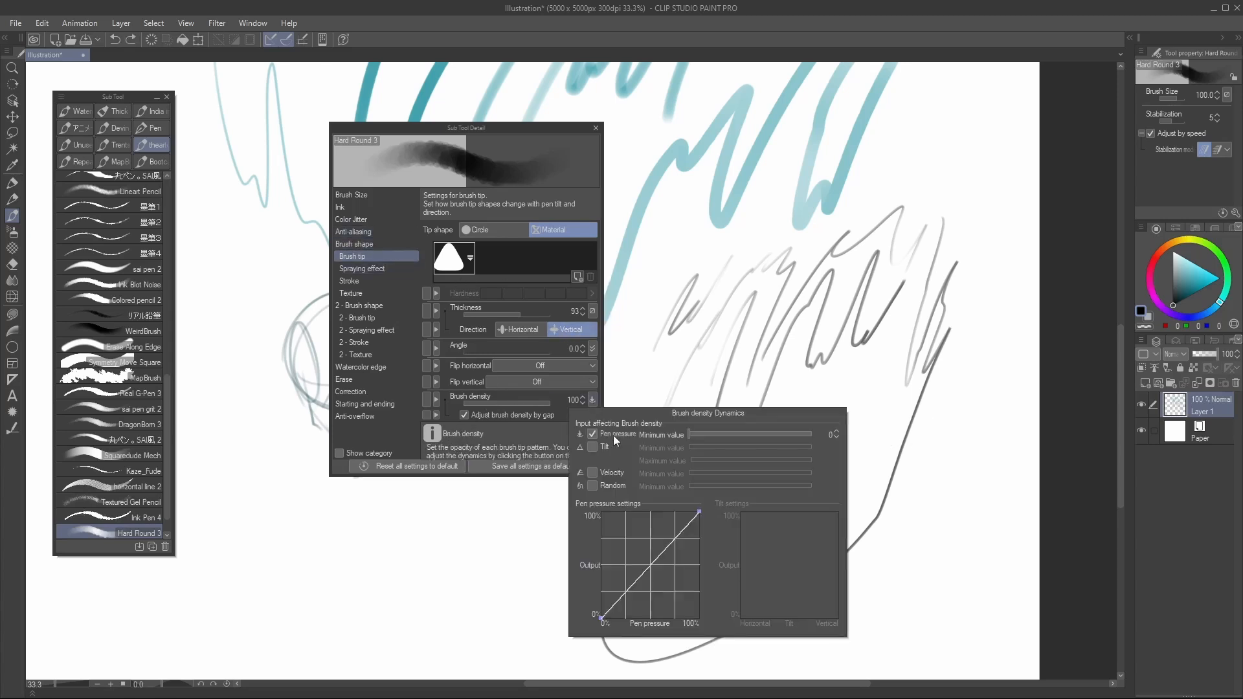
drag(526, 585, 892, 439)
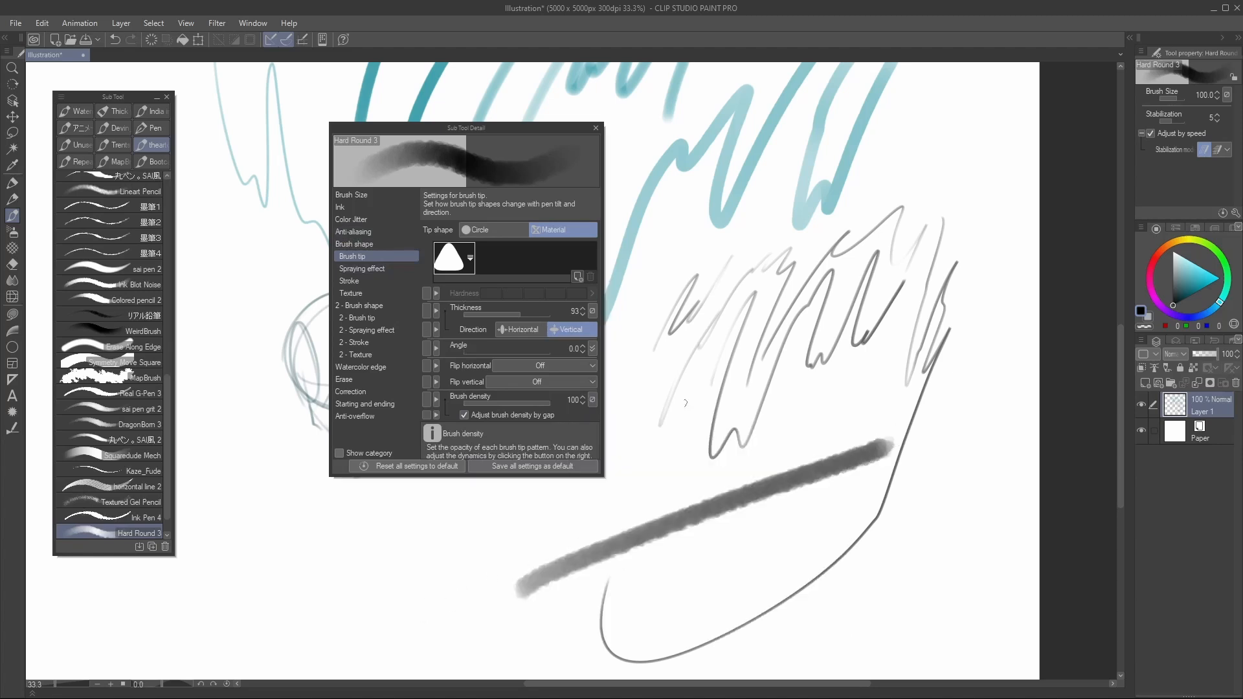
key(ctrl+z)
Turn off pen pressure for the ink opacity, then try a broad diagonal stroke and undo it
click(368, 209)
click(591, 230)
click(600, 265)
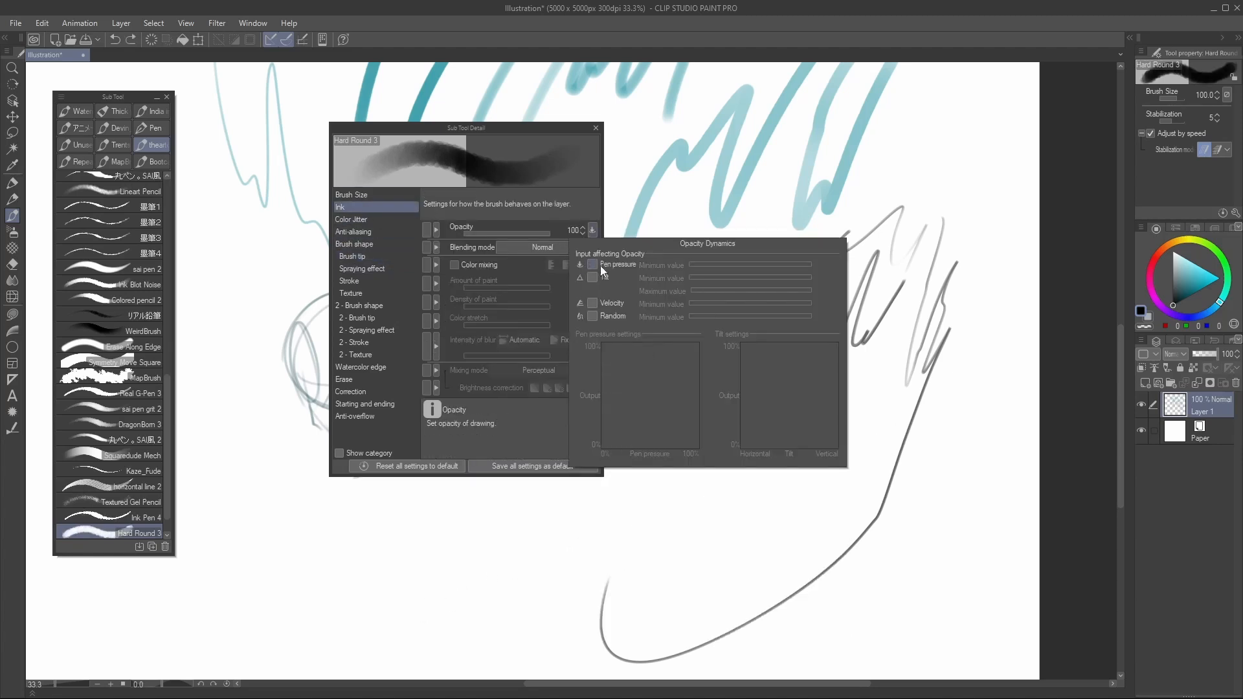
drag(468, 592, 894, 446)
key(ctrl+z)
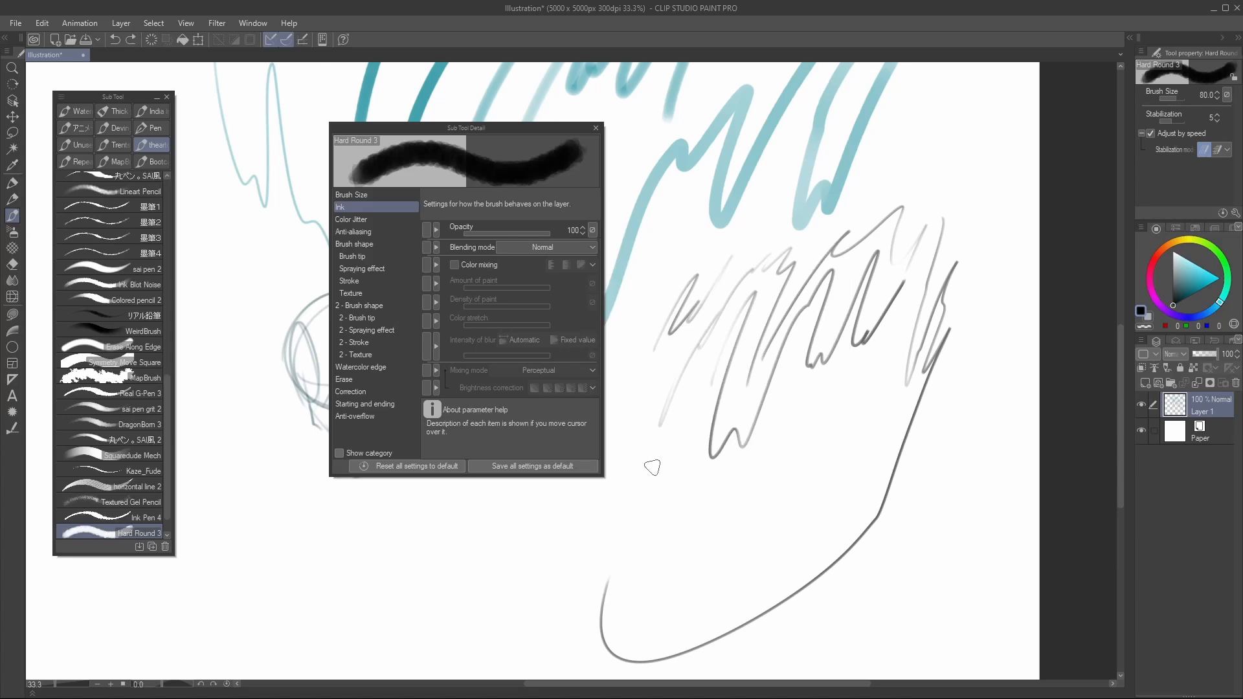
Reduce the brush size to 17, paint a slanted black stroke, and undo a second one beside it
key(bracketleft)
key(bracketleft)
key(bracketleft)
key(bracketleft)
key(bracketleft)
key(bracketleft)
drag(640, 416, 706, 591)
key(bracketleft)
key(bracketleft)
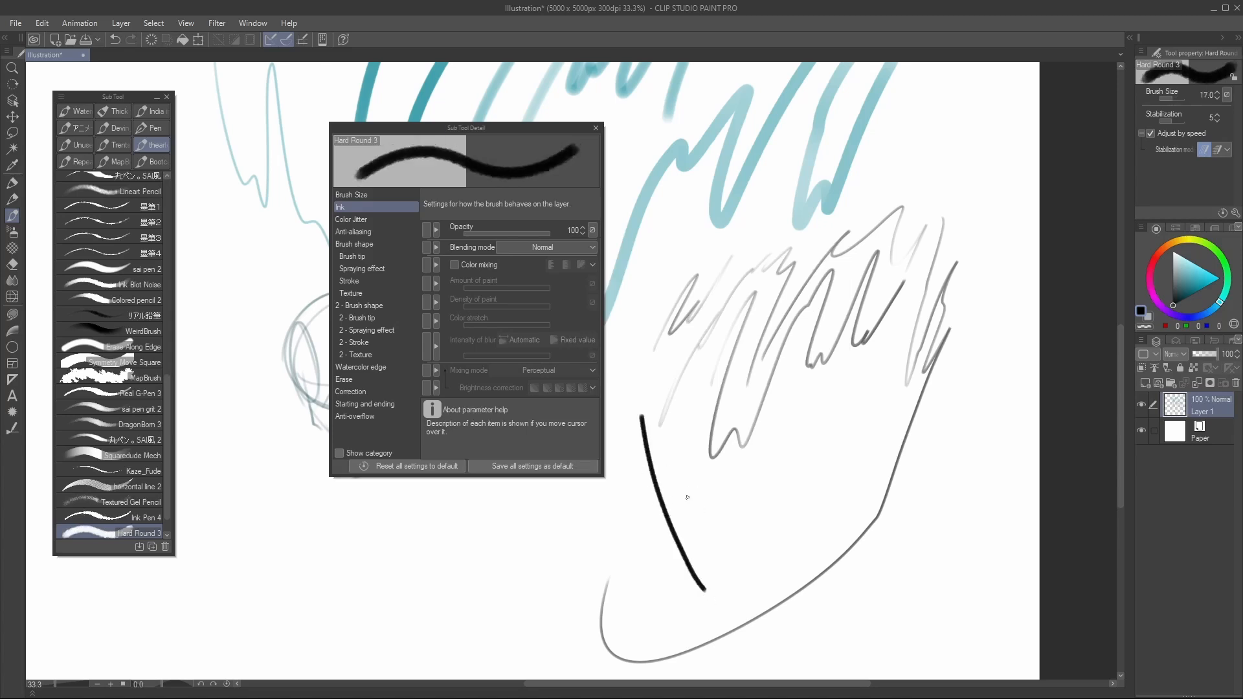
drag(669, 438, 775, 612)
key(ctrl+z)
Link the brush size to pen pressure and paint a thin wavy line across the slanted black stroke
click(375, 194)
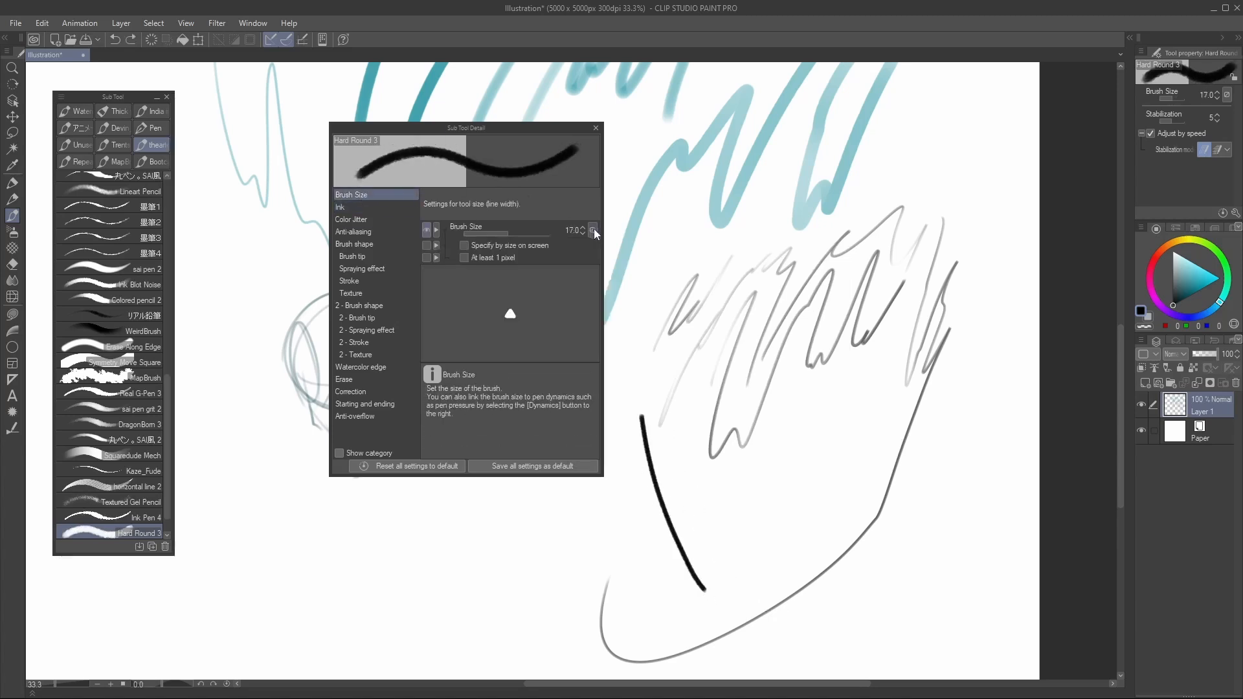
click(593, 228)
click(611, 263)
drag(480, 549, 768, 549)
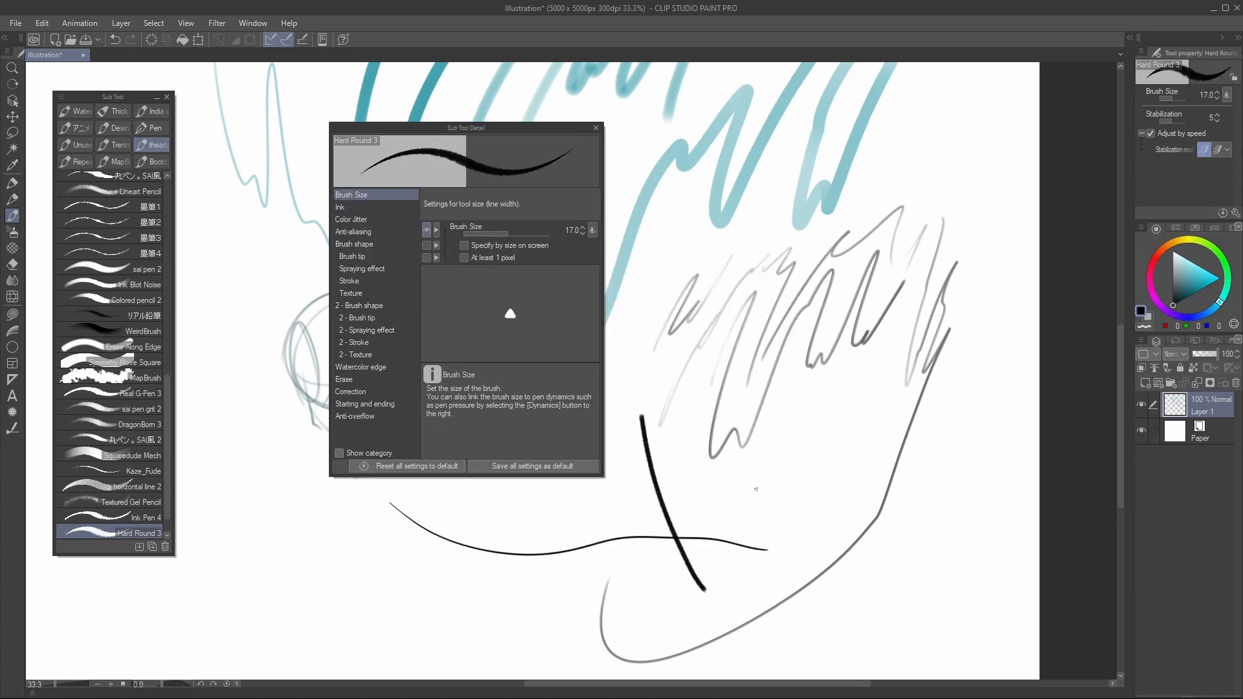
Raise the brush size to 60 in stages, painting two curved vertical black strokes along the way
key(bracketright)
key(bracketright)
key(bracketright)
key(bracketright)
drag(834, 373, 832, 589)
key(bracketright)
key(bracketright)
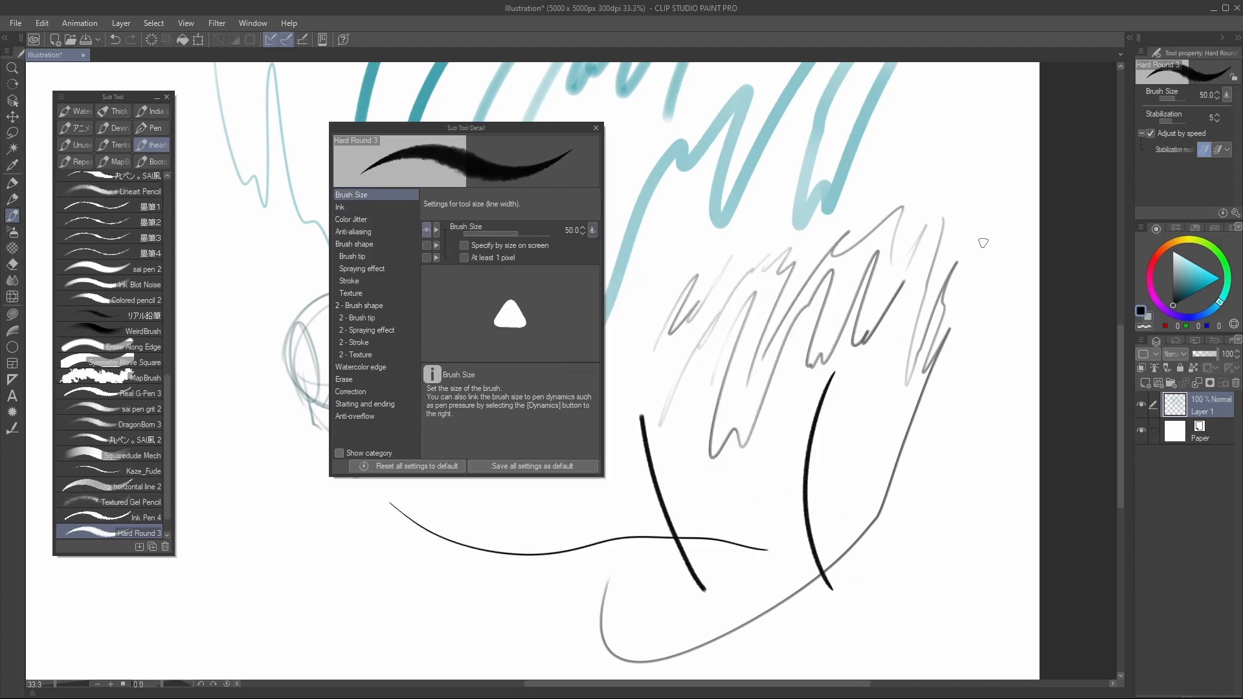
mouse_move(985, 144)
mouse_down()
mouse_move(975, 306)
mouse_move(995, 444)
mouse_up()
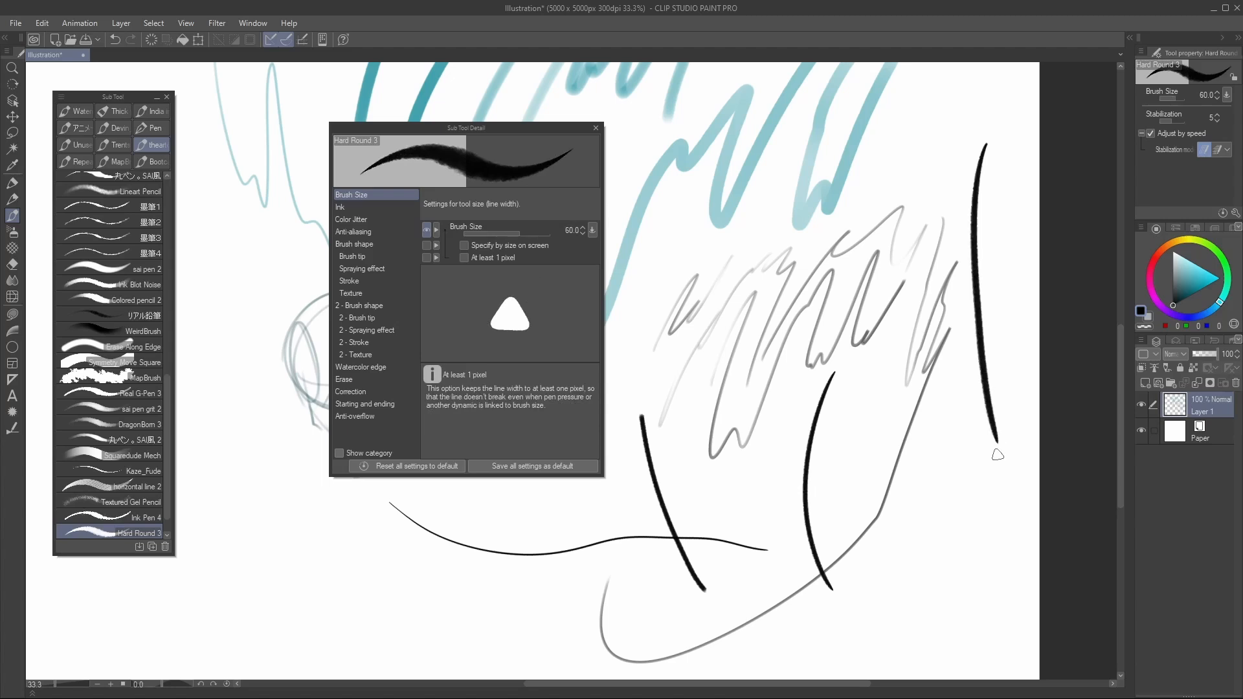
Set the brush tip thickness to 165, then try a stroke beside the sketched head and undo it
click(374, 259)
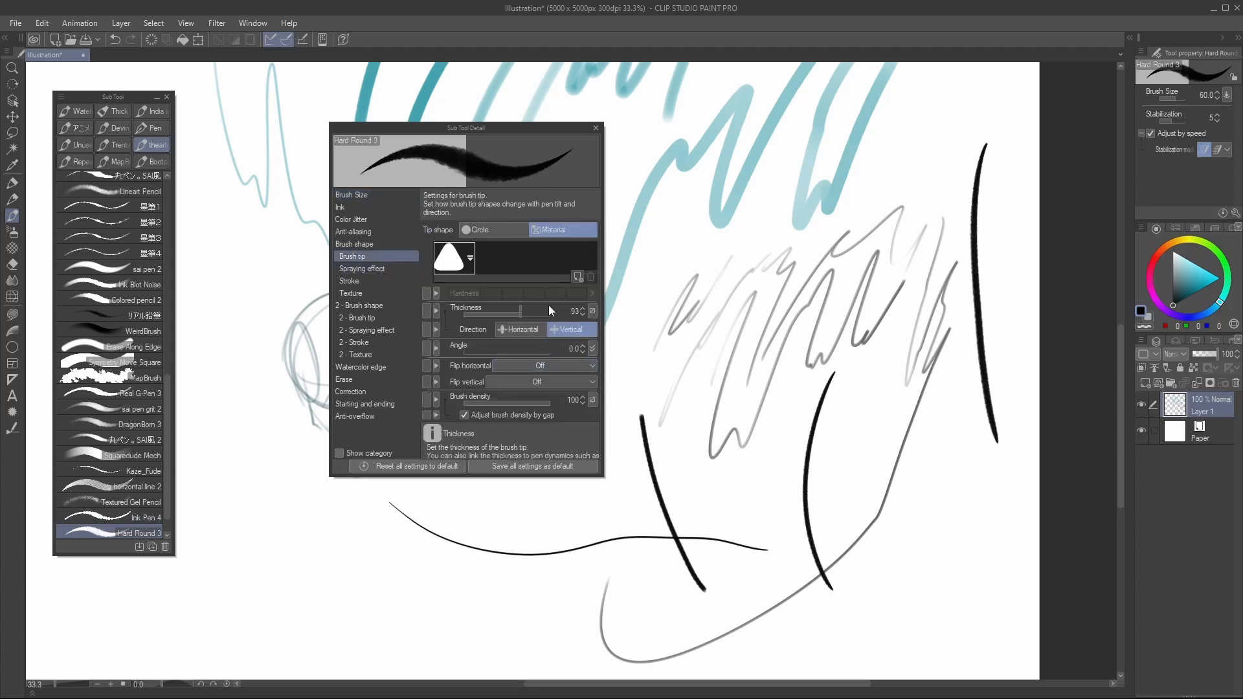
click(530, 314)
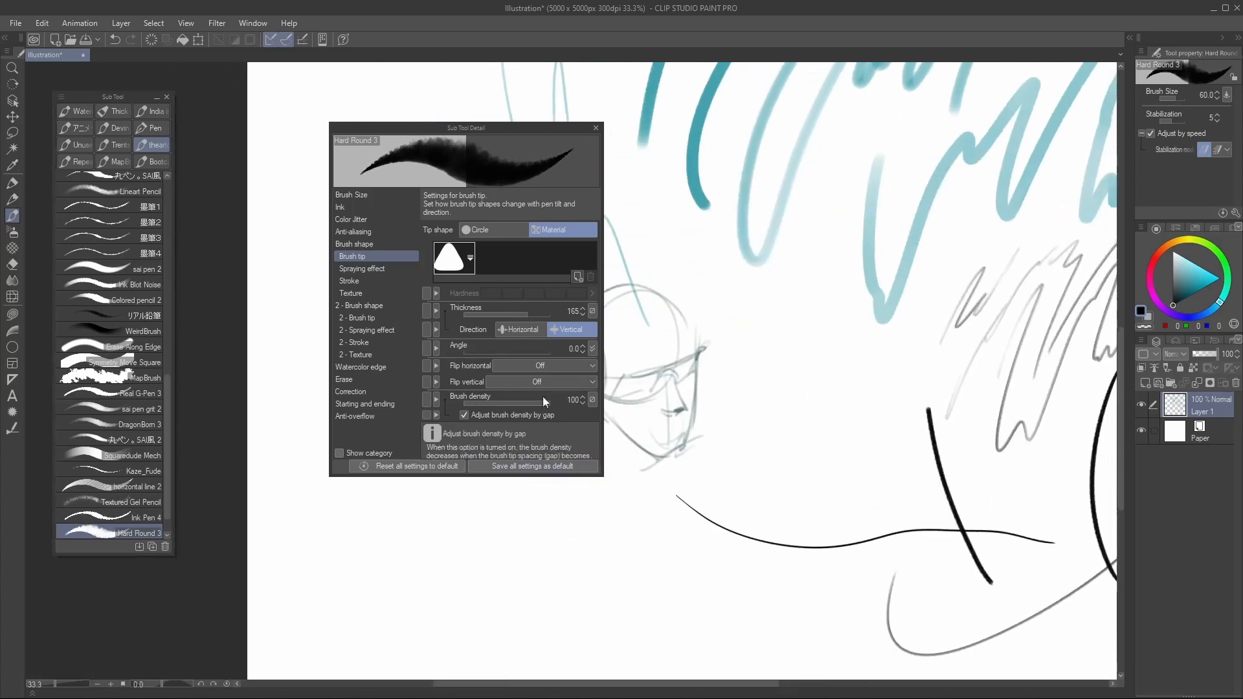
mouse_move(712, 241)
mouse_down()
mouse_move(722, 346)
mouse_move(799, 518)
mouse_up()
key(ctrl+z)
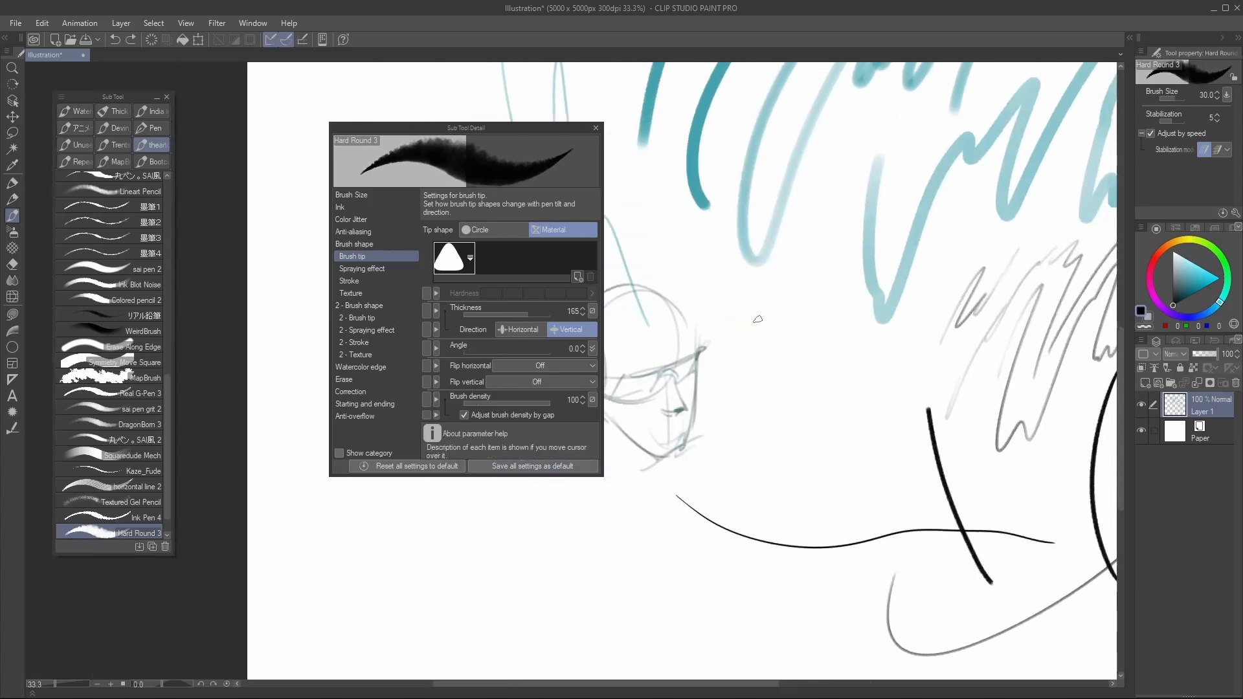
Paint slanted black strokes beside the head at brush size 25, then set the tip thickness to 98
key(bracketleft)
drag(748, 282, 842, 490)
drag(800, 287, 902, 501)
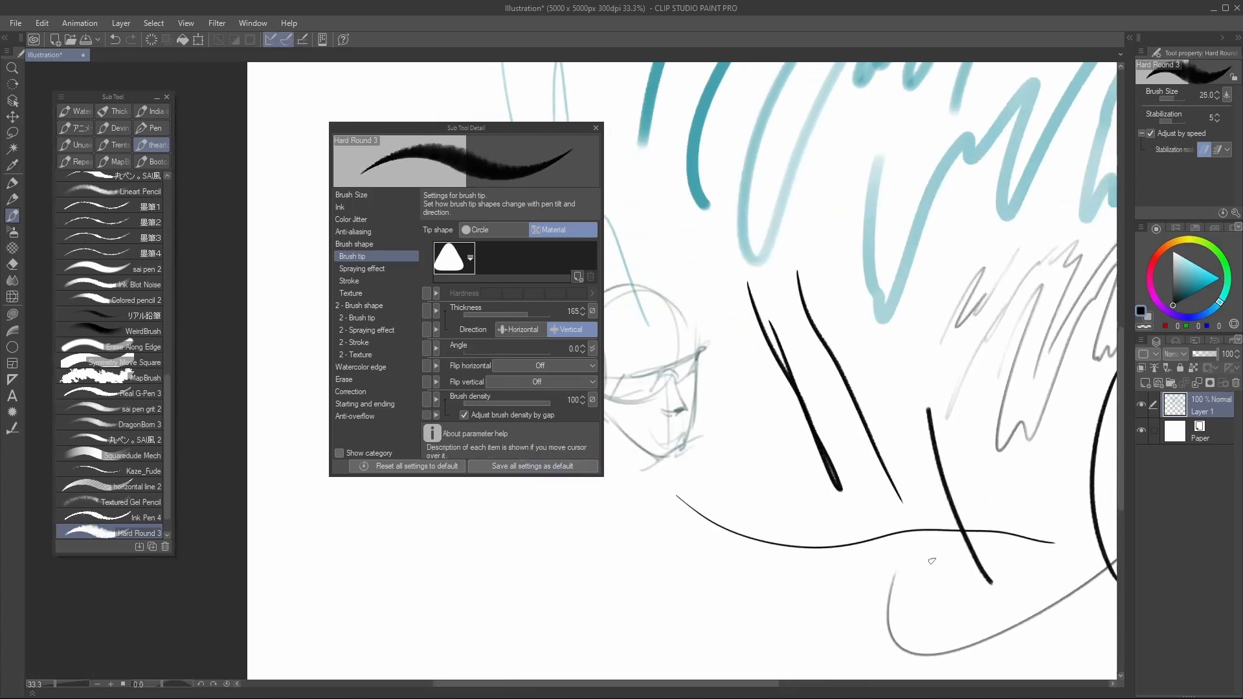
drag(529, 314, 522, 317)
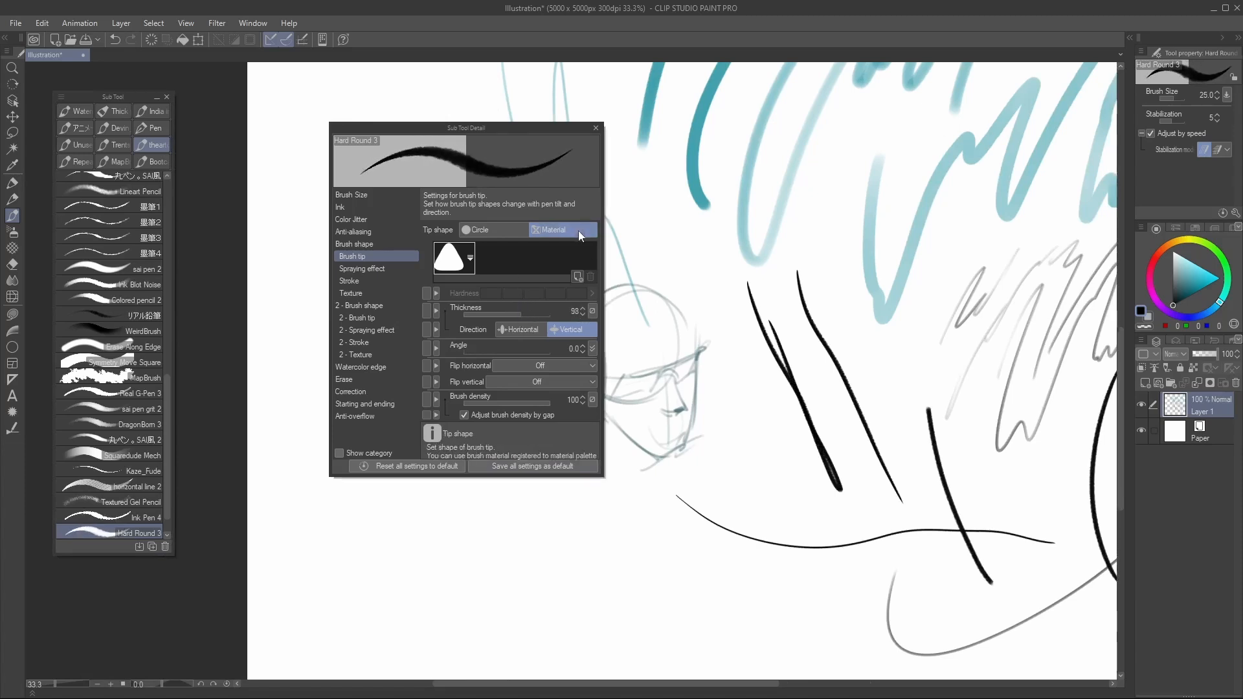
drag(840, 317, 822, 326)
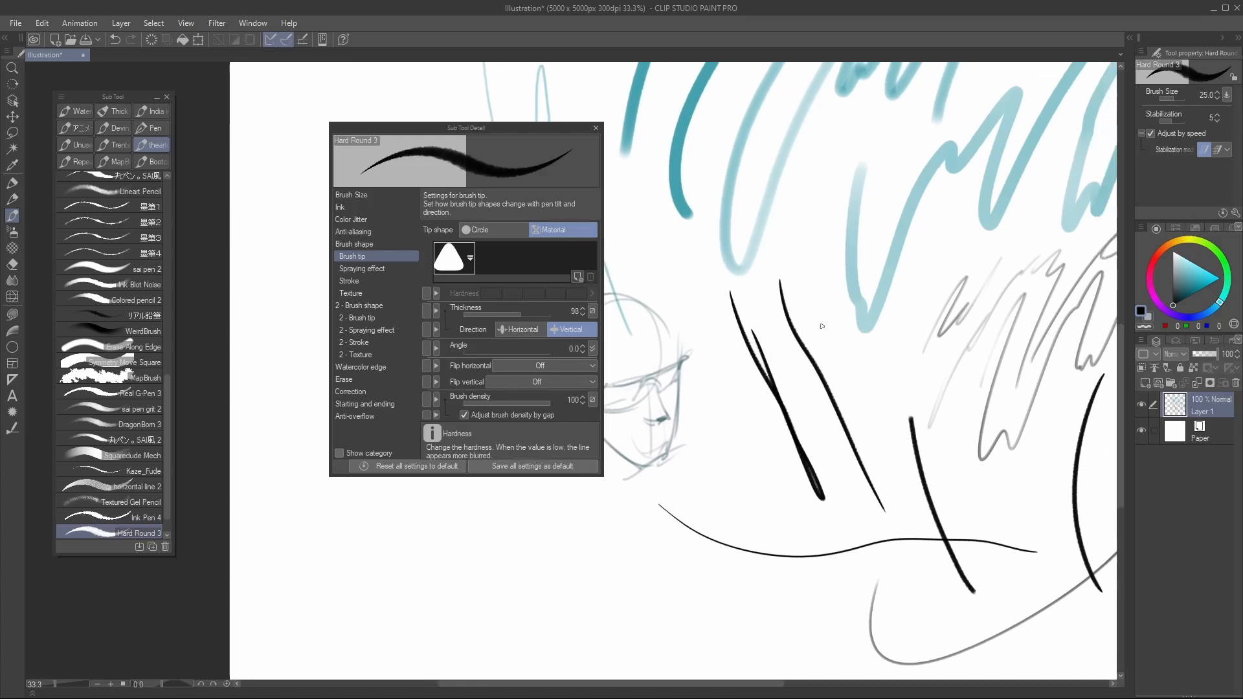
Create a new 512 x 512 px illustration at 300 dpi
click(40, 23)
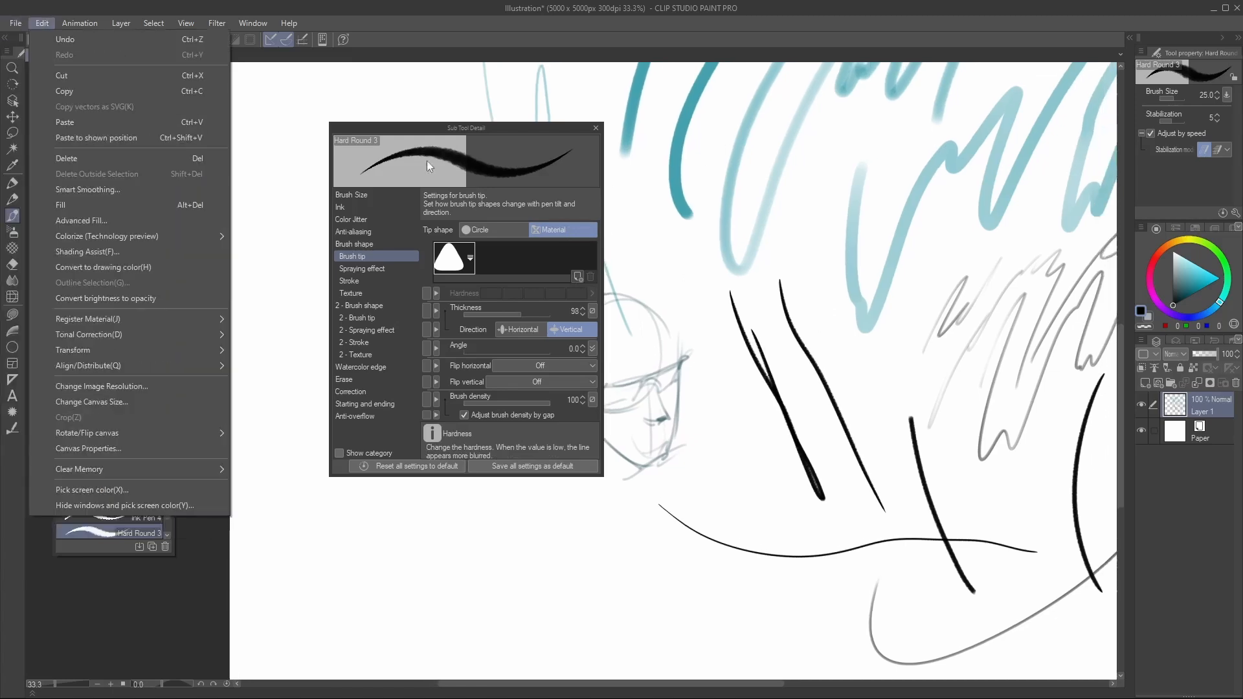
click(46, 41)
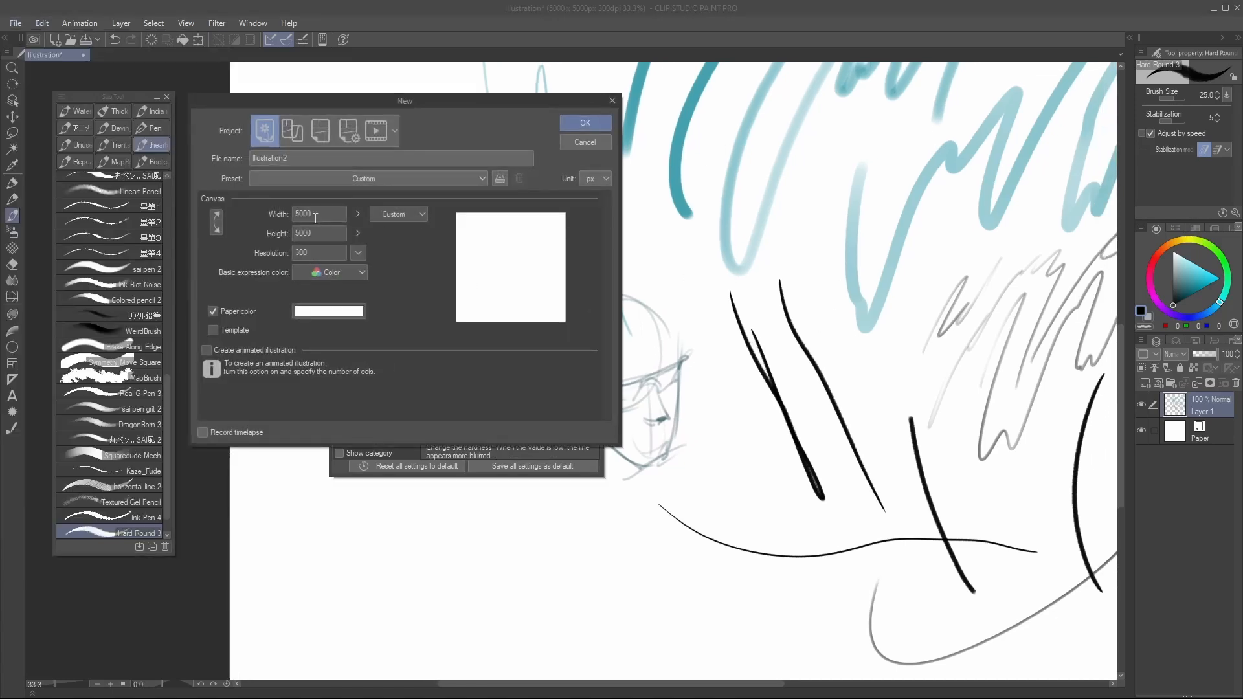
click(585, 123)
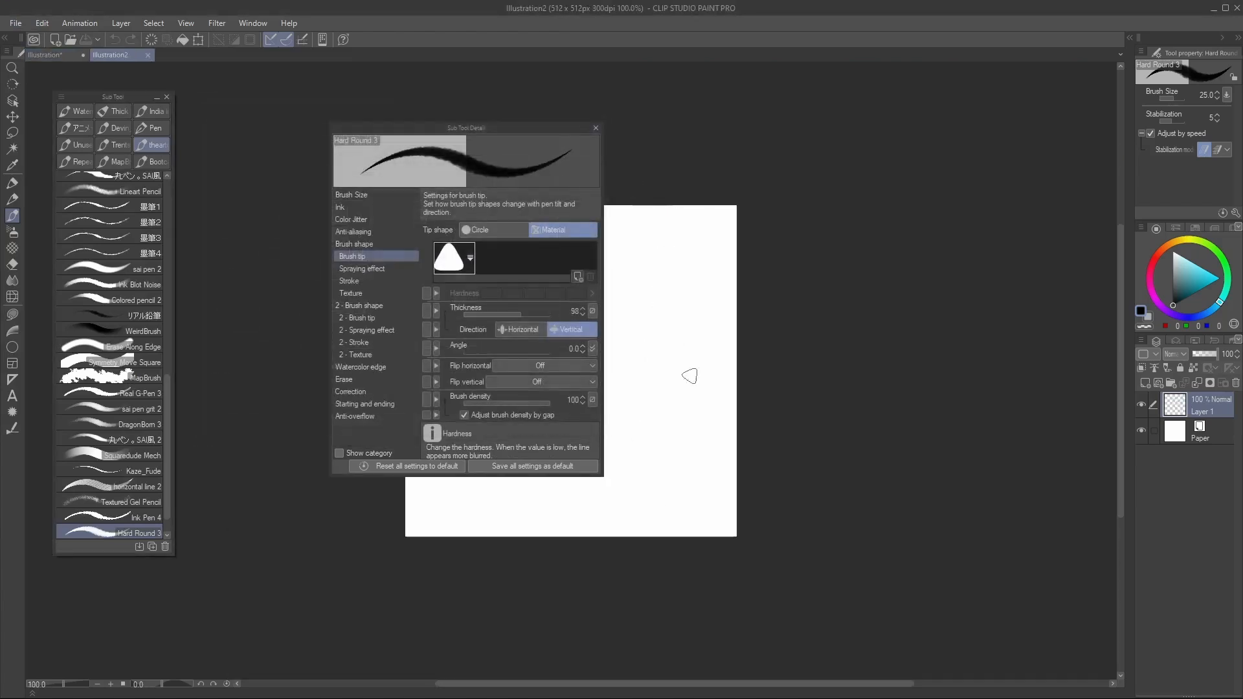
Try a stroke on the new canvas, undo it and reduce the brush size to 20
key(ctrl+plus)
mouse_move(621, 367)
mouse_down()
mouse_move(868, 363)
mouse_move(800, 369)
mouse_move(865, 340)
mouse_up()
key(ctrl+z)
key(bracketleft)
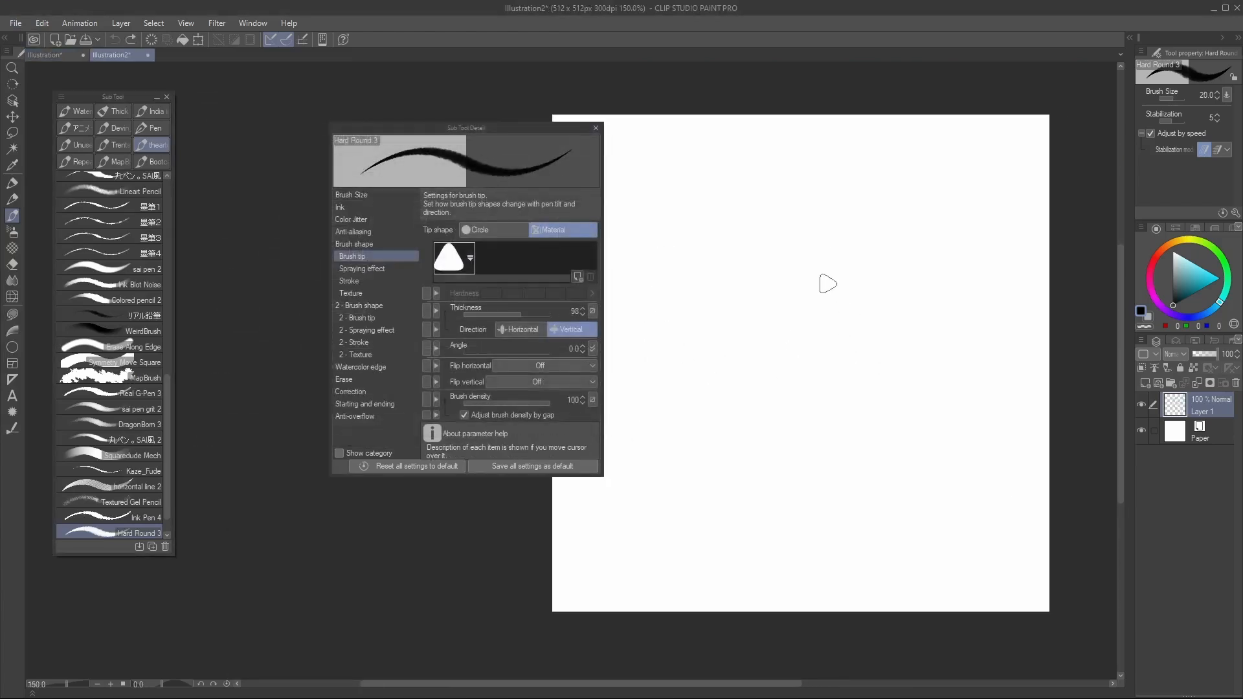
Raise the brush size to 60 and beyond and start a rough black shape, alternating with transparent colour
key(bracketright)
key(bracketright)
key(bracketright)
key(bracketright)
key(bracketright)
key(ctrl+minus)
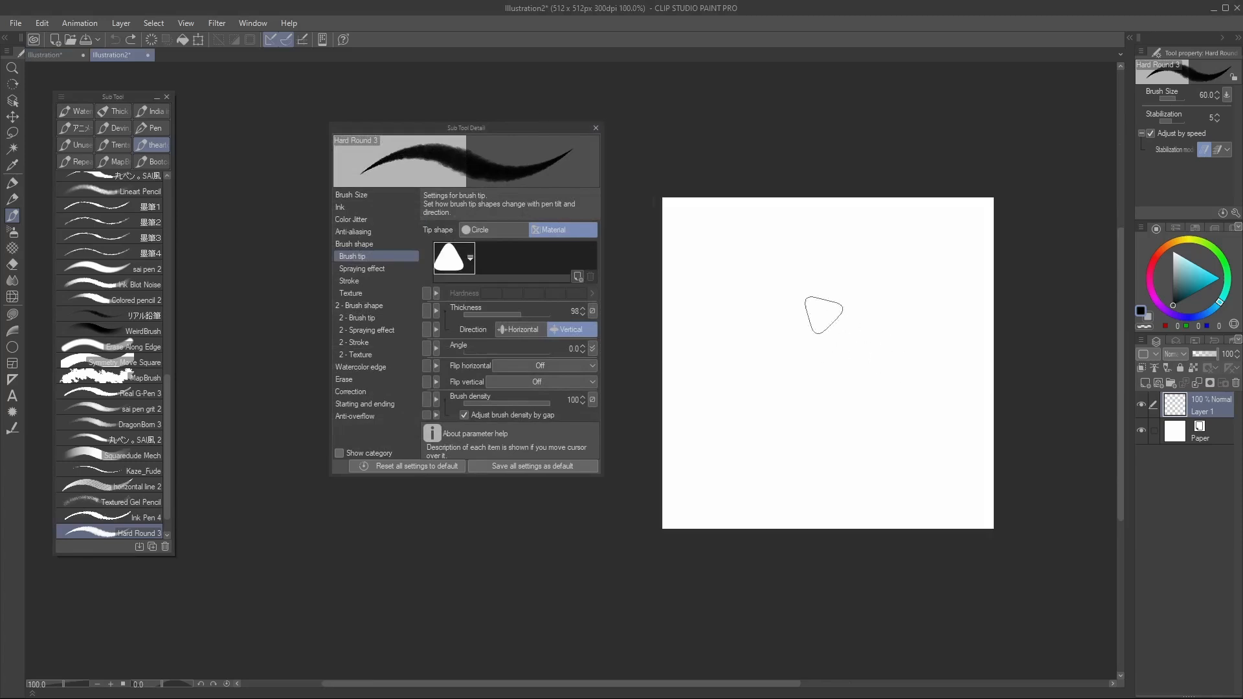
mouse_move(839, 240)
mouse_down()
mouse_move(749, 435)
mouse_move(817, 343)
mouse_up()
key(bracketright)
key(bracketright)
mouse_move(853, 285)
mouse_down()
mouse_move(868, 271)
mouse_move(816, 392)
mouse_move(829, 441)
mouse_move(868, 427)
mouse_move(741, 314)
mouse_up()
key(c)
mouse_move(782, 281)
mouse_down()
mouse_move(808, 364)
mouse_move(841, 391)
mouse_up()
Enlarge the brush further to spread the paint into a large rough black blob, then set its size to 150
key(bracketright)
key(bracketright)
key(bracketright)
key(bracketright)
key(bracketright)
key(bracketright)
mouse_move(793, 382)
mouse_down()
mouse_move(803, 334)
mouse_move(832, 316)
mouse_move(764, 458)
mouse_move(725, 460)
mouse_move(915, 416)
mouse_move(888, 397)
mouse_move(915, 311)
mouse_move(799, 310)
mouse_up()
key(c)
key(bracketright)
key(bracketleft)
key(bracketleft)
key(bracketleft)
key(bracketleft)
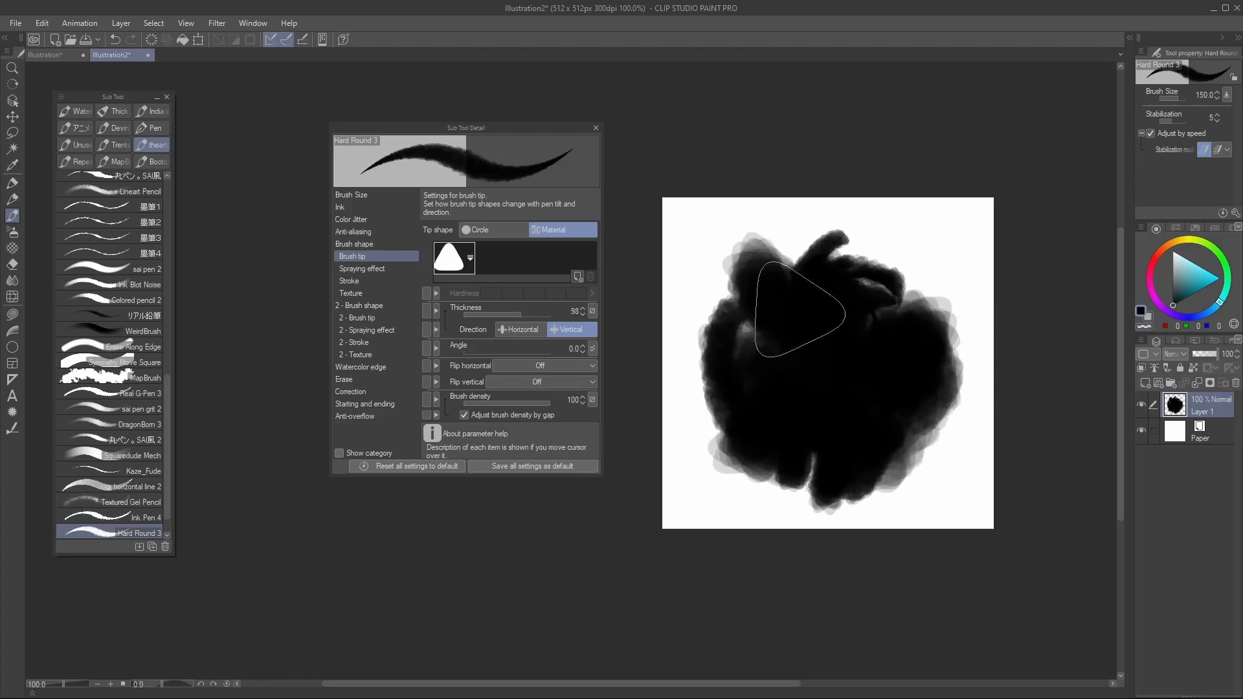
Reshape the blob's upper edge with a smaller brush and transparent colour, build it up in black, and restore size 150
key(bracketleft)
key(bracketleft)
key(bracketleft)
key(bracketleft)
key(c)
mouse_move(710, 244)
mouse_down()
mouse_move(787, 223)
mouse_move(875, 245)
mouse_move(903, 269)
mouse_move(844, 231)
mouse_move(805, 242)
mouse_move(905, 282)
mouse_up()
key(c)
key(bracketright)
mouse_move(858, 262)
mouse_down()
mouse_move(828, 269)
mouse_move(824, 250)
mouse_move(796, 246)
mouse_move(901, 319)
mouse_move(916, 439)
mouse_move(735, 472)
mouse_move(835, 453)
mouse_up()
key(bracketright)
key(bracketright)
key(bracketright)
key(bracketright)
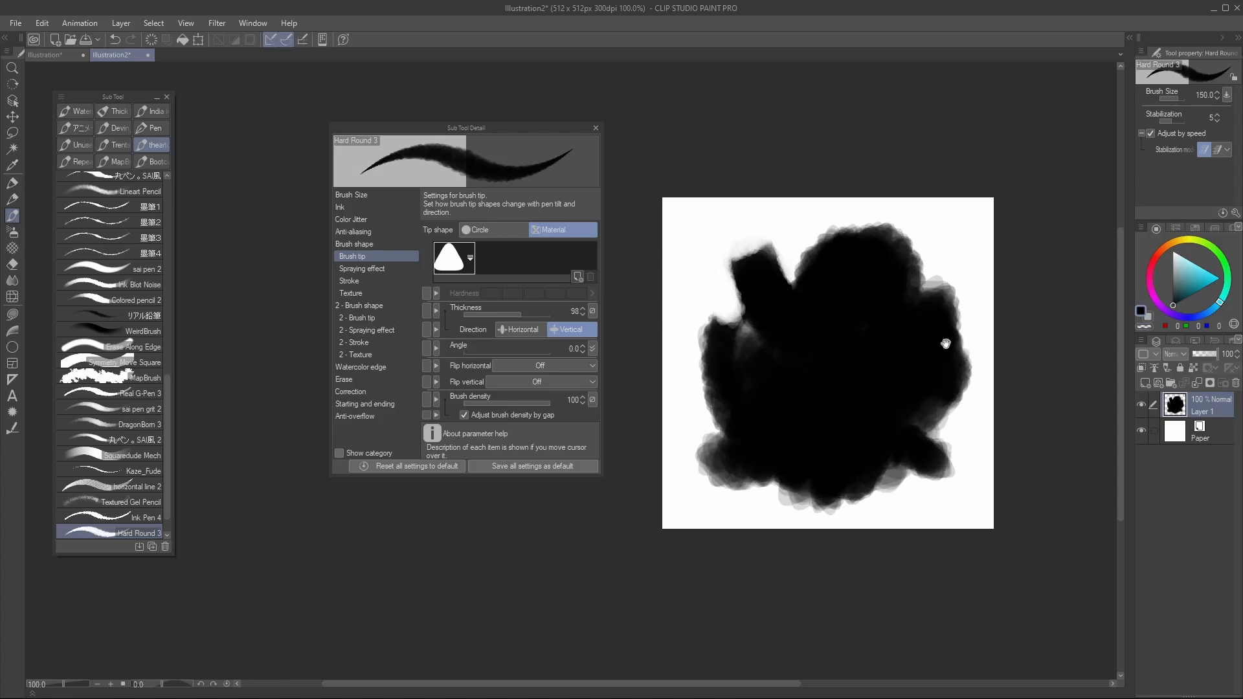
Partly erase the blob's upper-left and lower-right protrusions with transparent colour
drag(946, 343, 914, 338)
drag(800, 292, 768, 297)
key(c)
drag(739, 228, 732, 234)
drag(900, 432, 888, 443)
Convert the painted blob layer to a raster layer with Gray expression color
right_click(1180, 399)
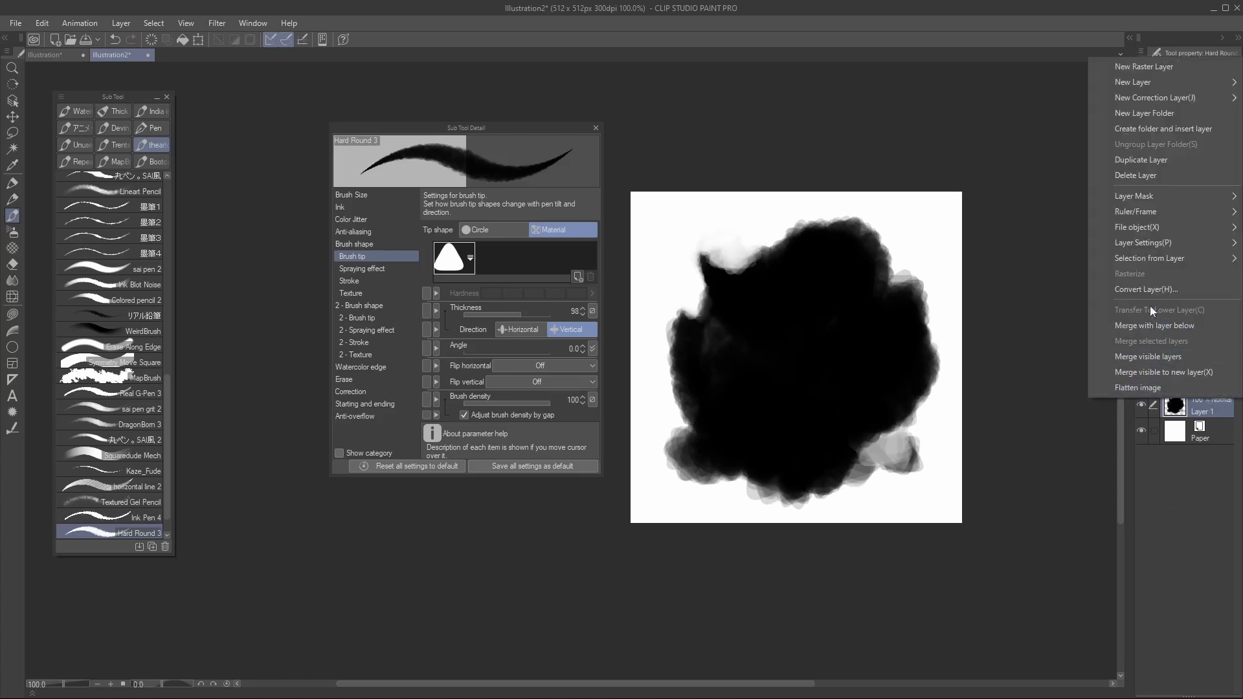
click(1146, 289)
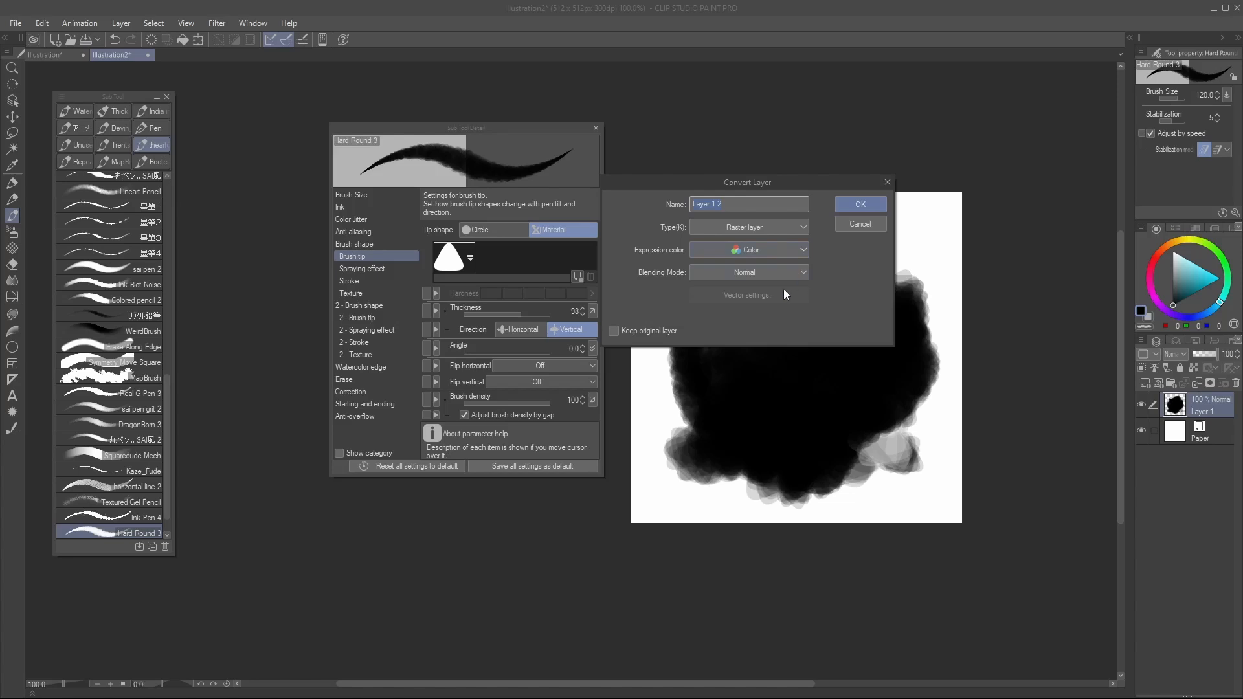
click(797, 250)
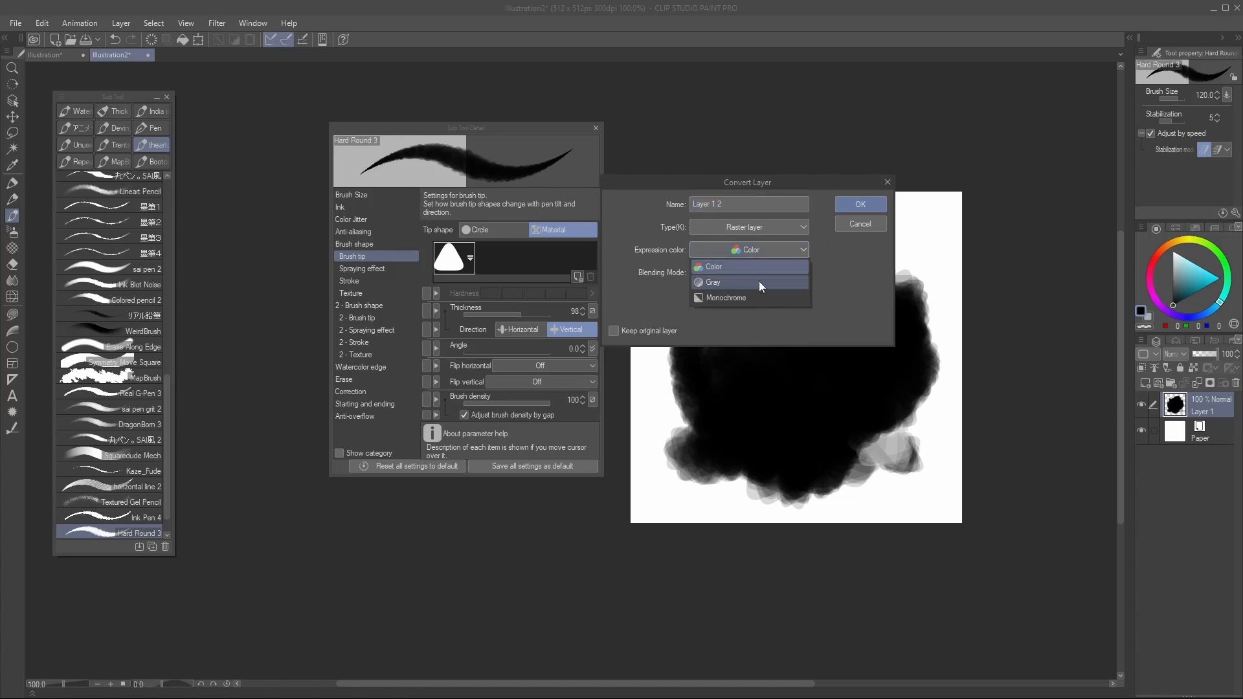
click(759, 286)
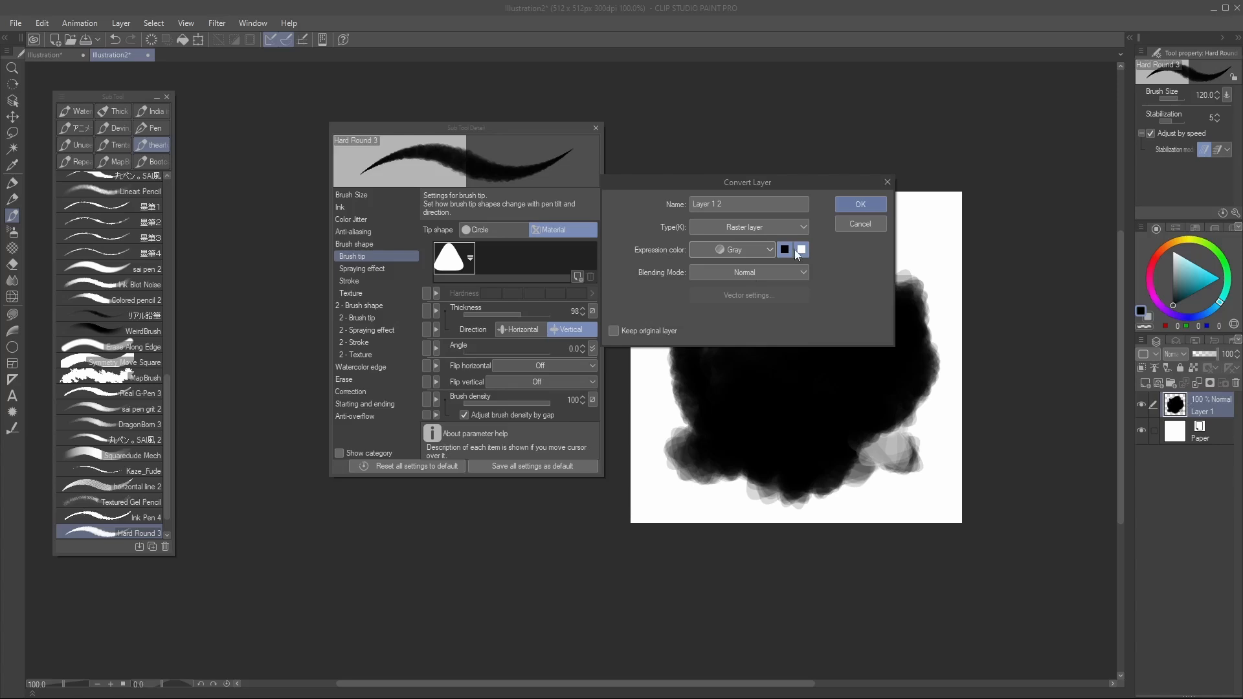
click(860, 204)
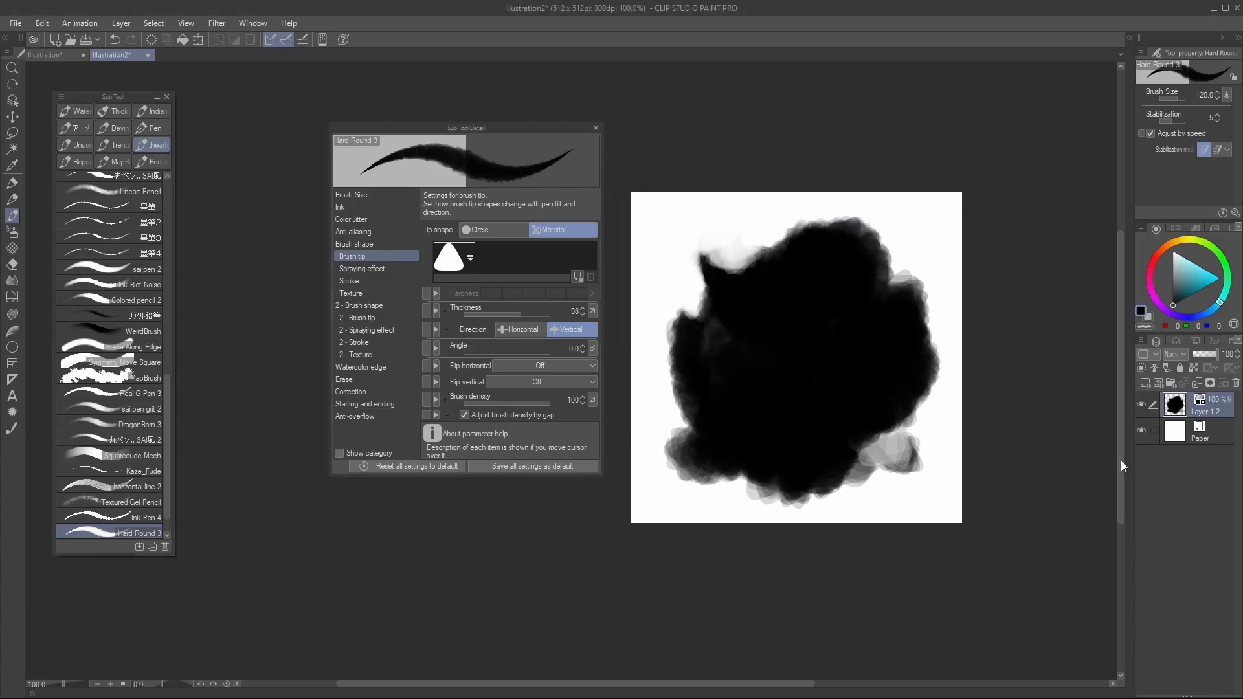
Select the whole canvas and open the image material registration for the blob layer
click(41, 23)
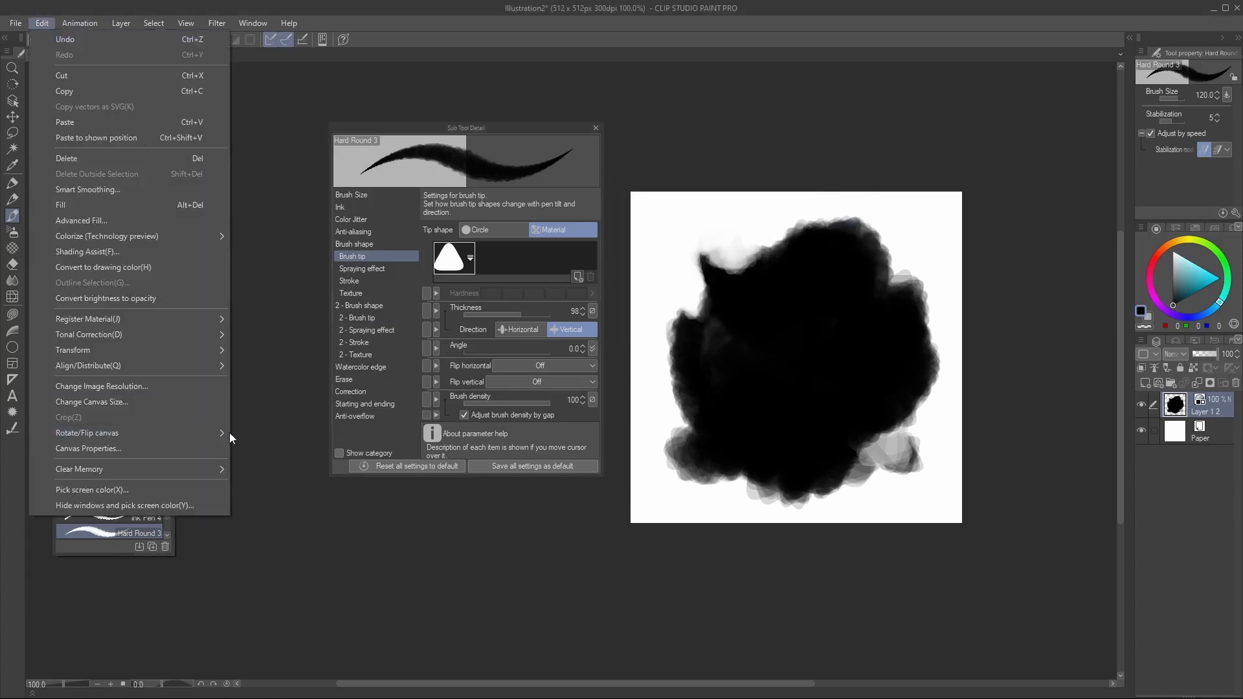
click(467, 34)
drag(802, 285, 802, 282)
key(ctrl+a)
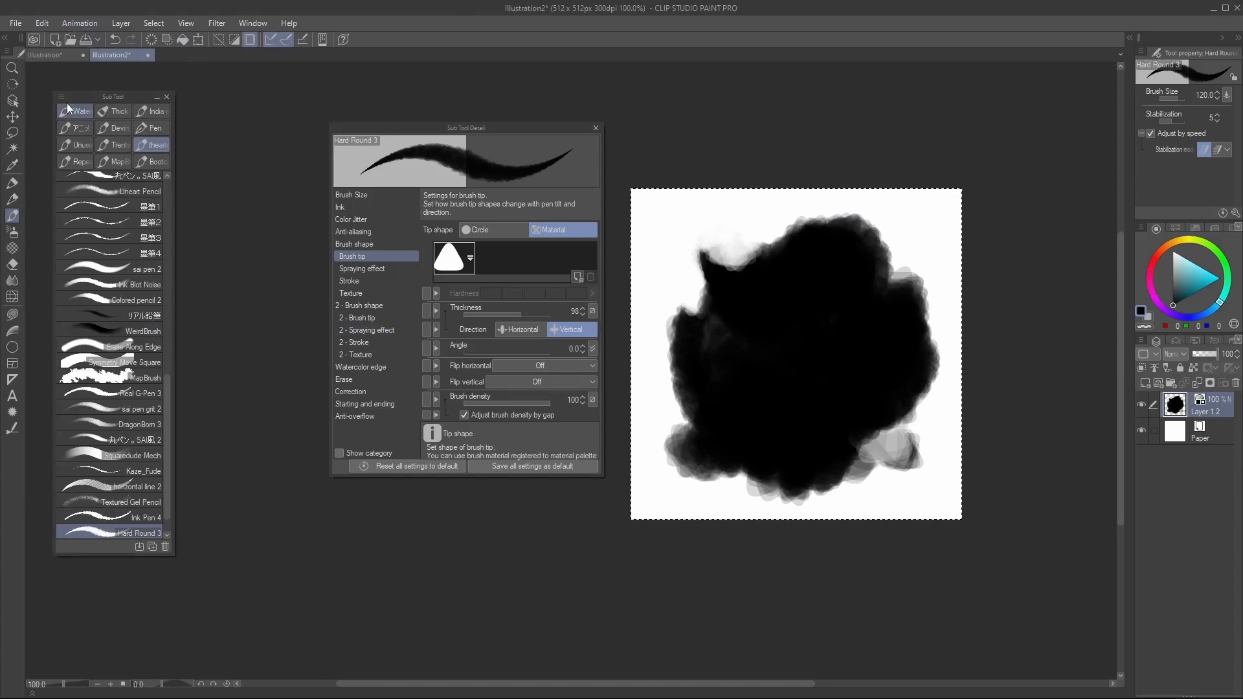
click(41, 23)
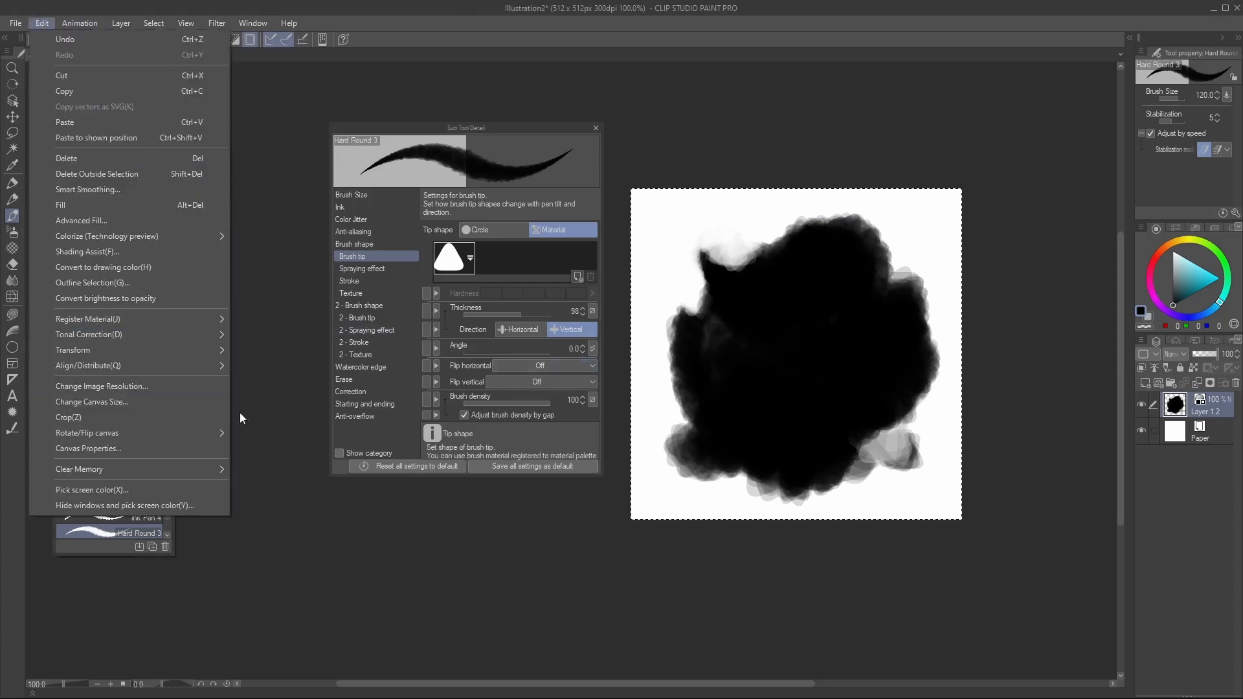
mouse_move(209, 319)
click(290, 328)
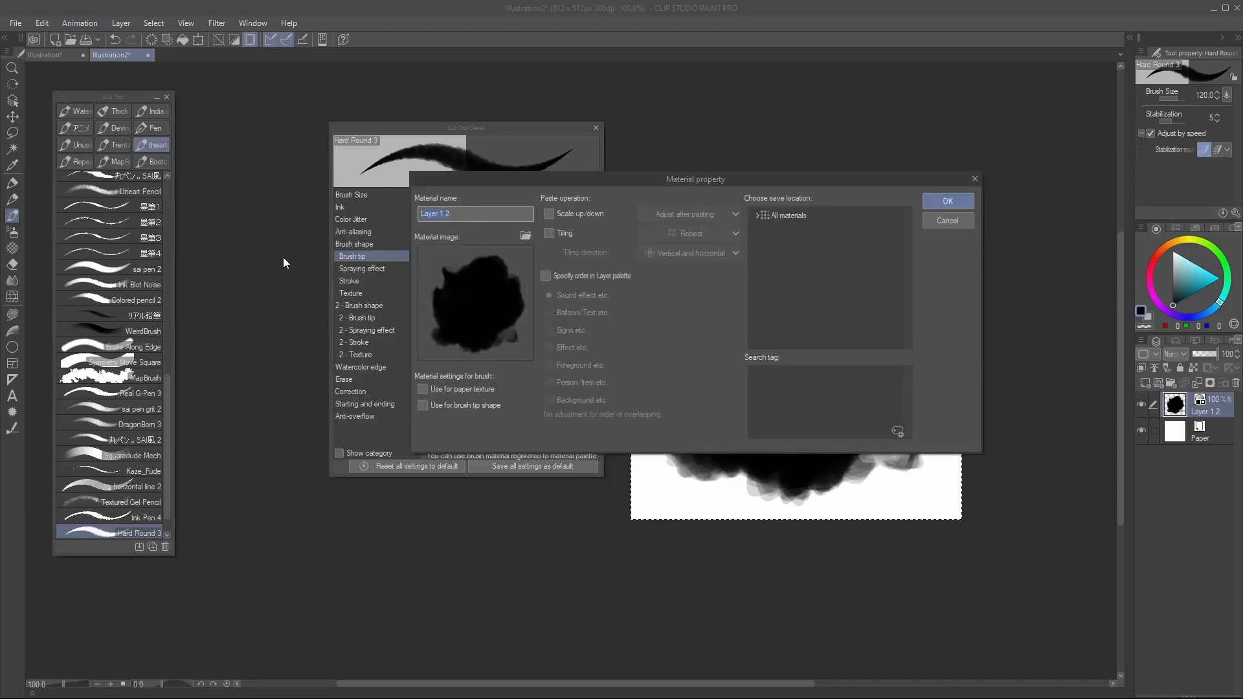
Register the blob as material "myblot", enabled for brush tip shape and saved under Image material > Brush
text(myblot)
click(424, 406)
click(756, 216)
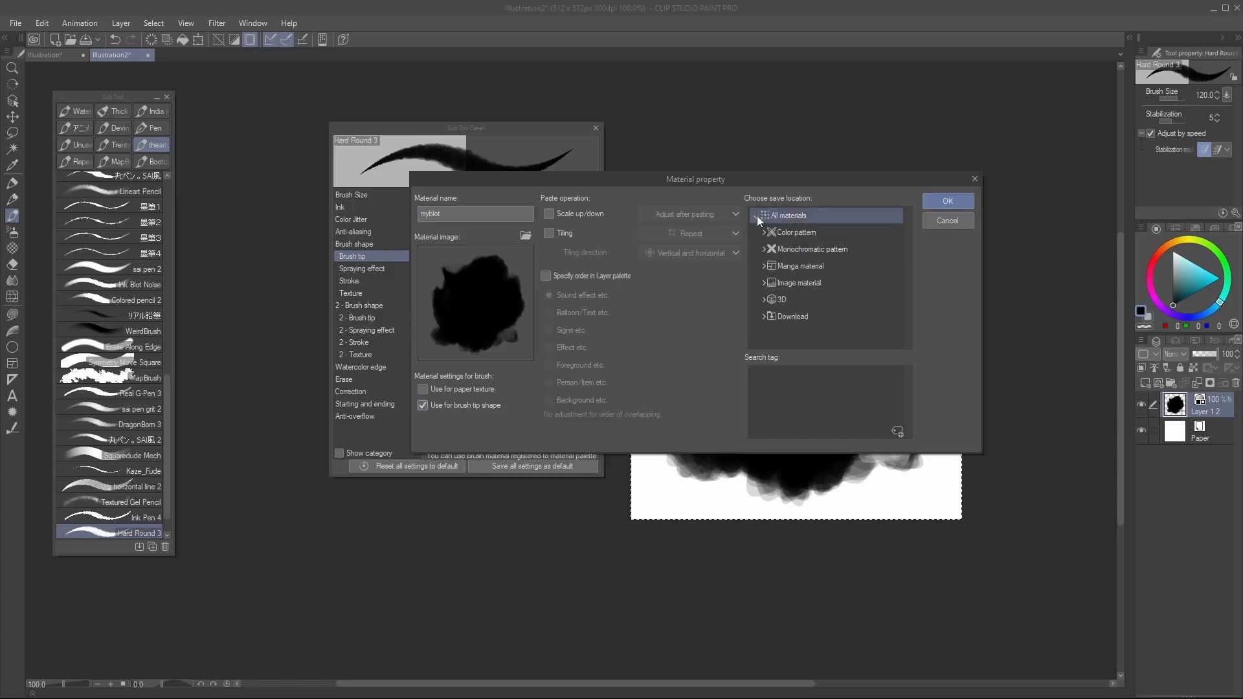
click(763, 285)
click(794, 333)
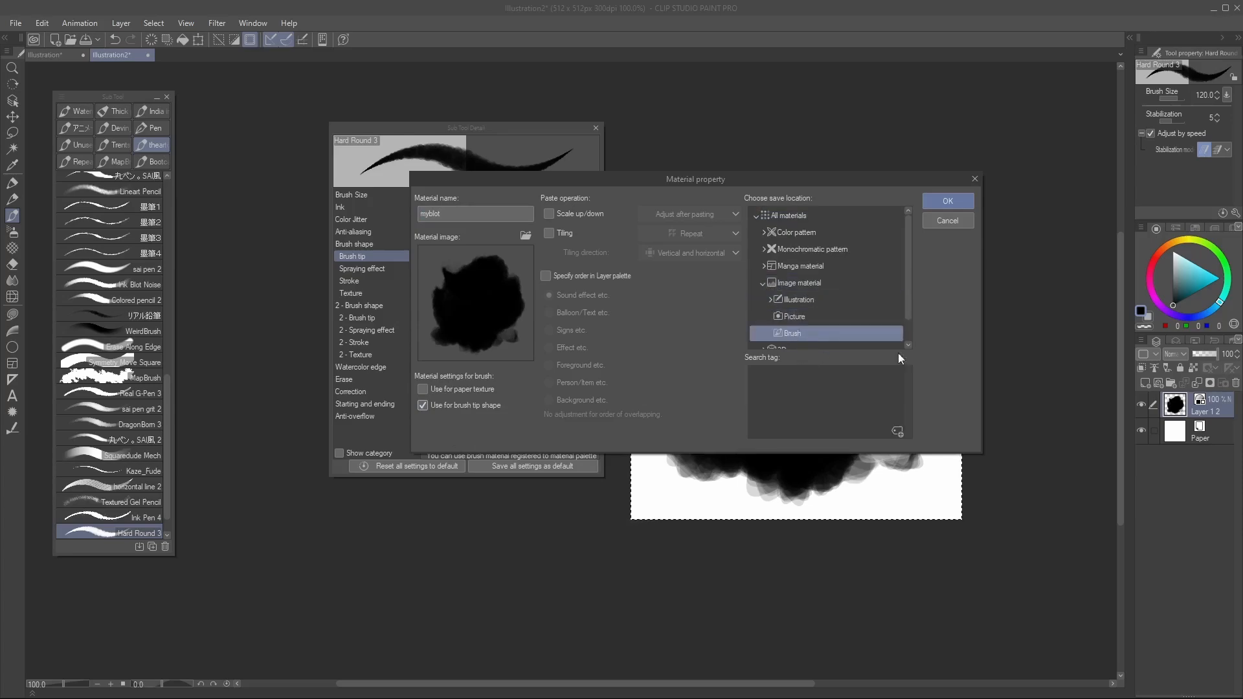
click(952, 202)
Return to the 5000 px Illustration canvas and set Hard Round 3's brush tip material to myblot
key(ctrl+Tab)
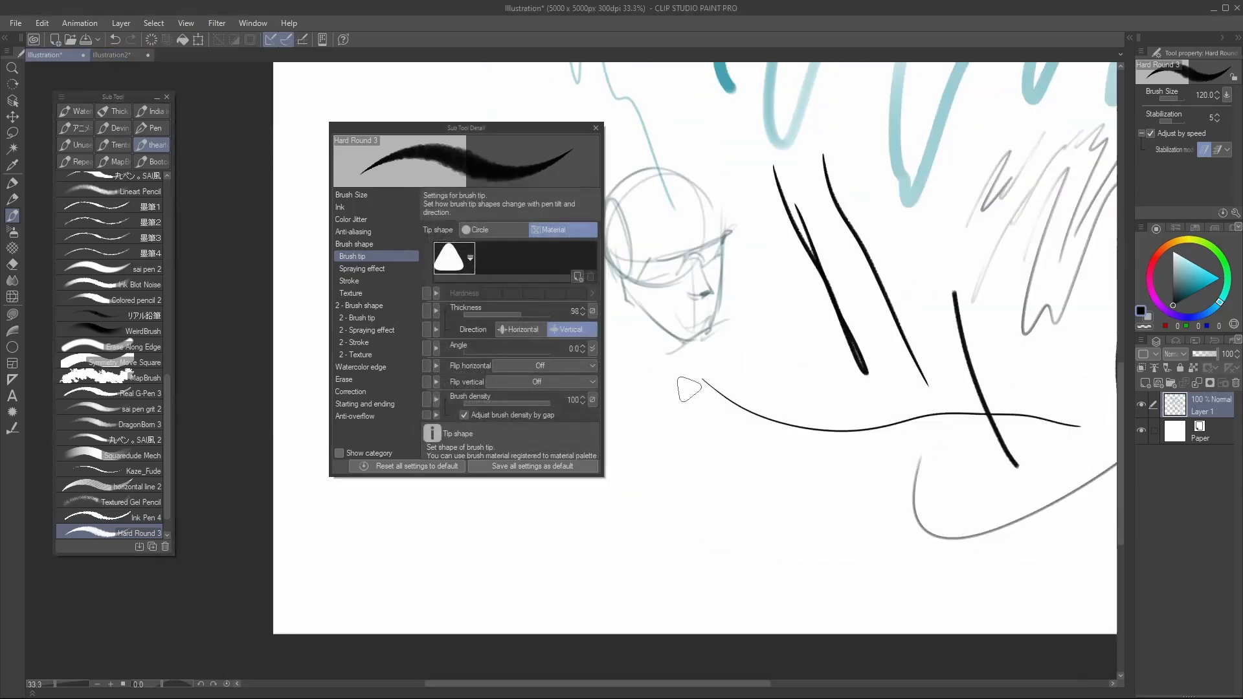
click(453, 258)
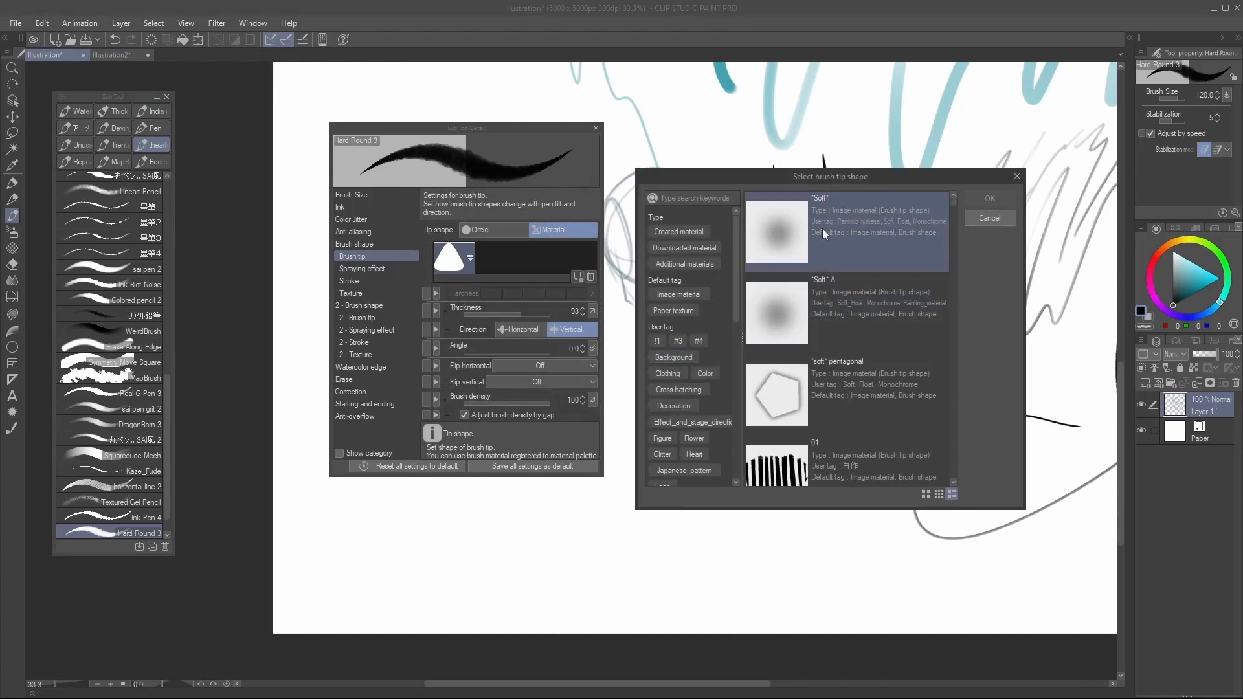
click(695, 198)
text(myblot)
click(907, 227)
click(991, 198)
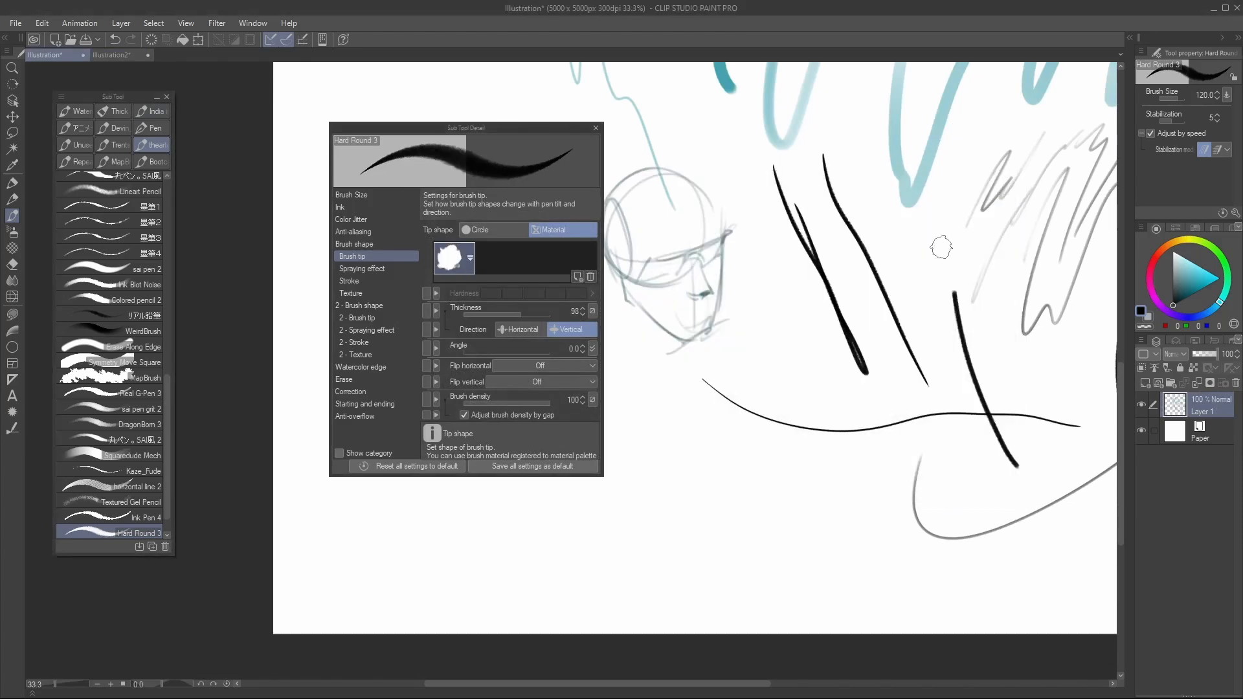
Test the myblot tip with a curved stroke, undo it, and paint a thicker one below the head sketch at size 170
drag(723, 365, 793, 314)
drag(648, 250, 771, 523)
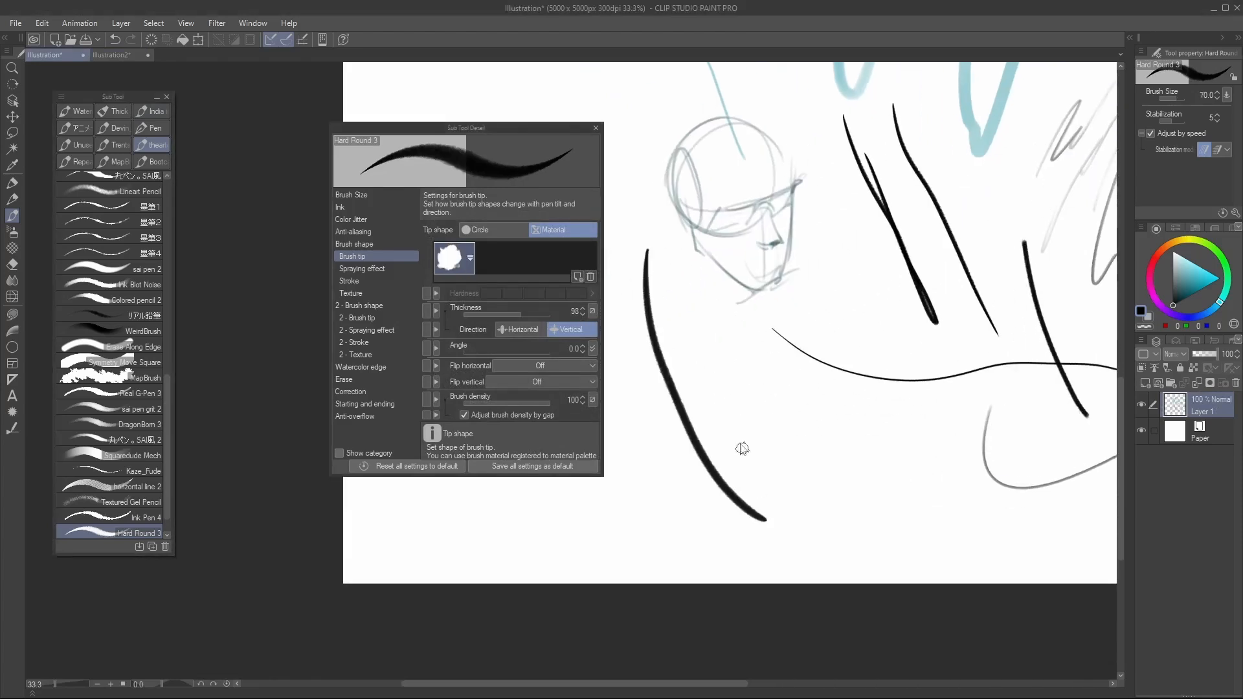
key(ctrl+z)
key(bracketright)
mouse_move(637, 254)
mouse_down()
mouse_move(713, 403)
mouse_move(883, 485)
mouse_up()
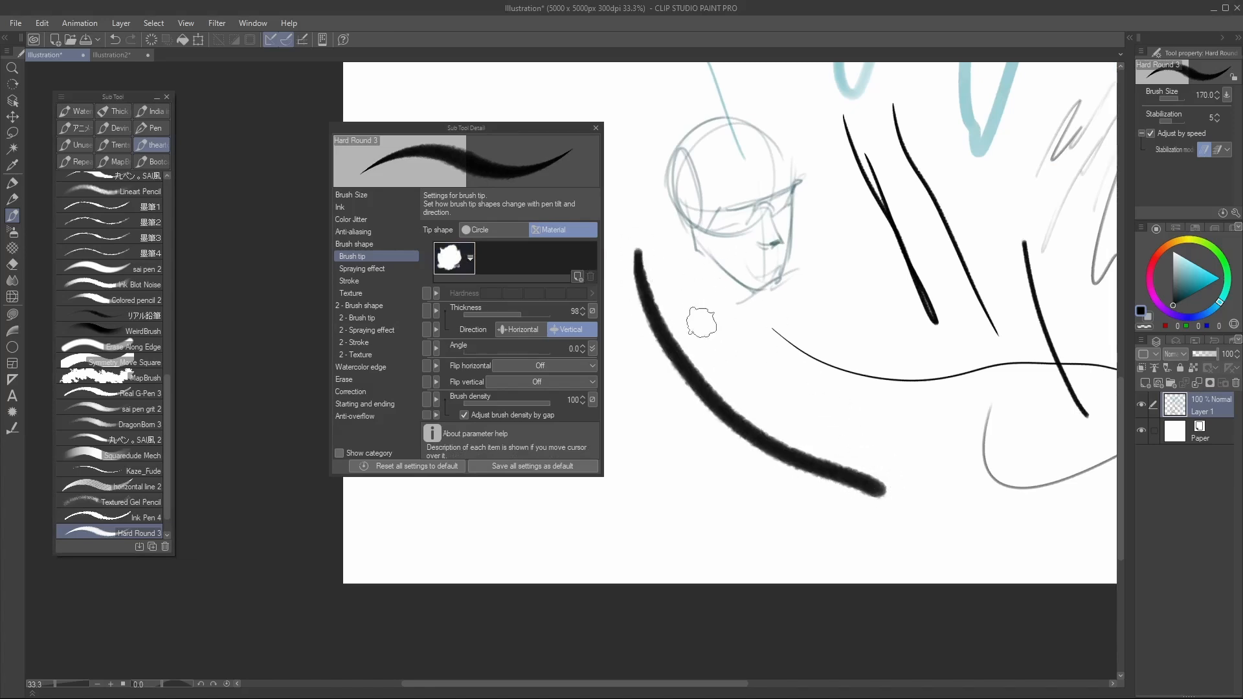
On the 512 px canvas, lasso a jagged outline around the blob, delete everything outside it, and deselect
click(116, 55)
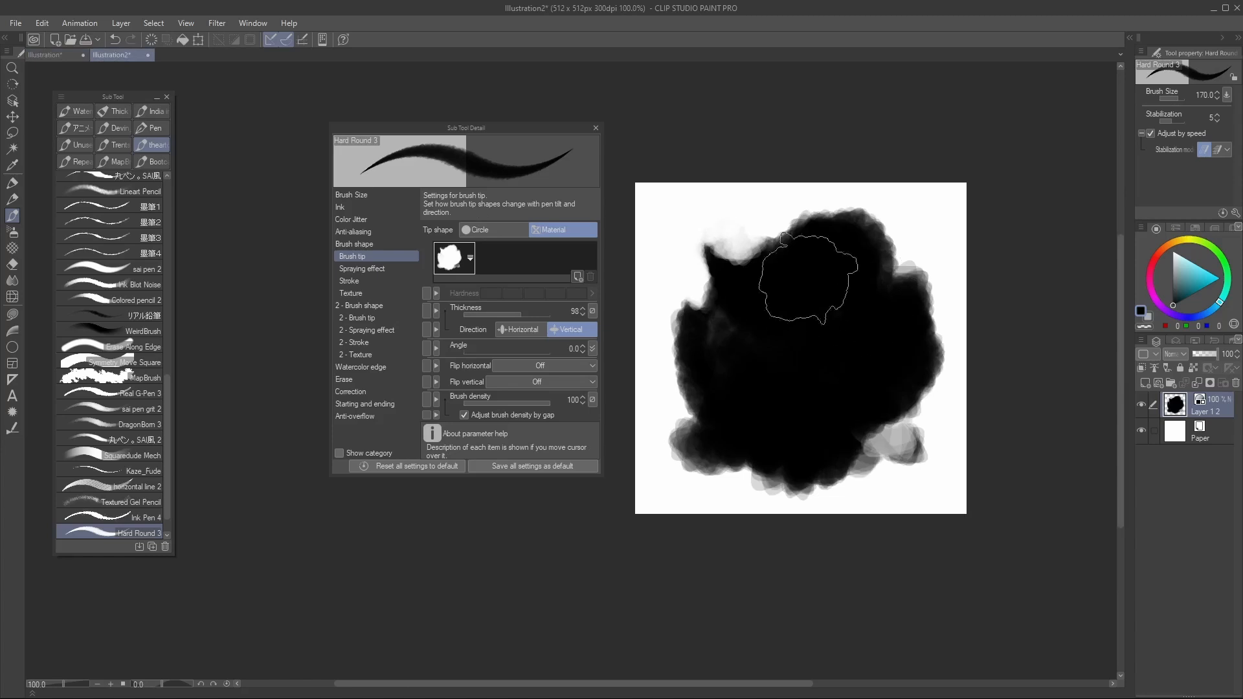
key(m)
drag(761, 200, 748, 260)
click(235, 40)
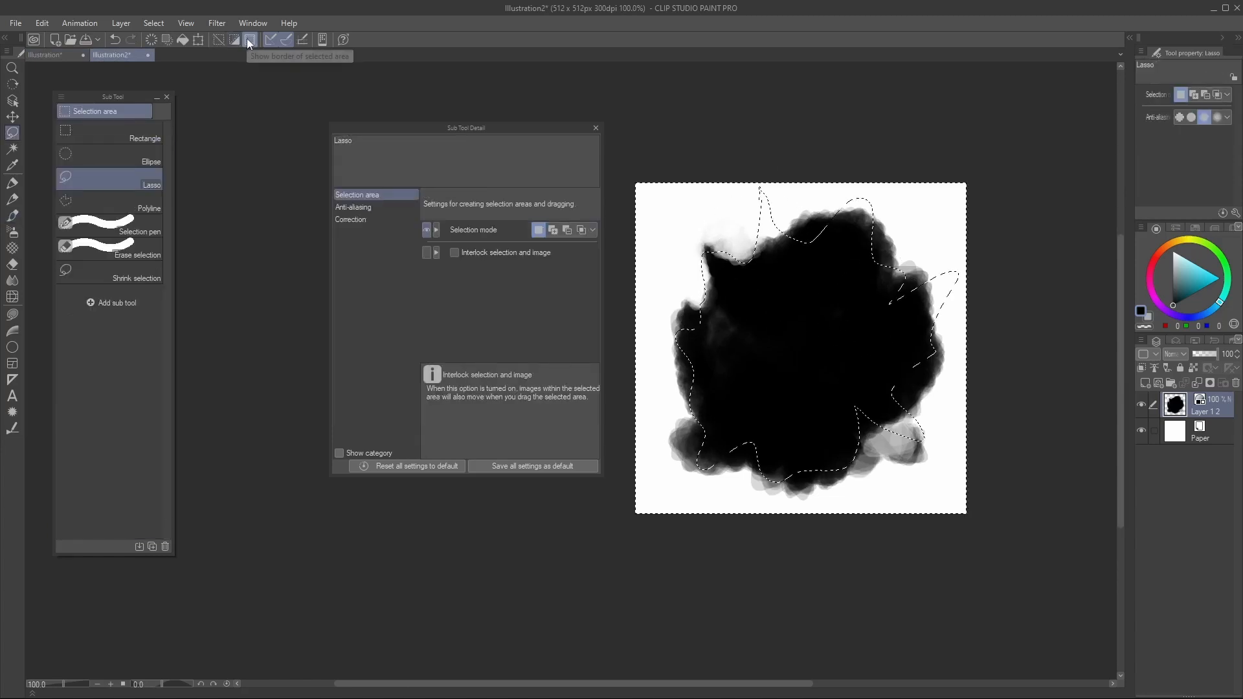
key(Delete)
click(1007, 334)
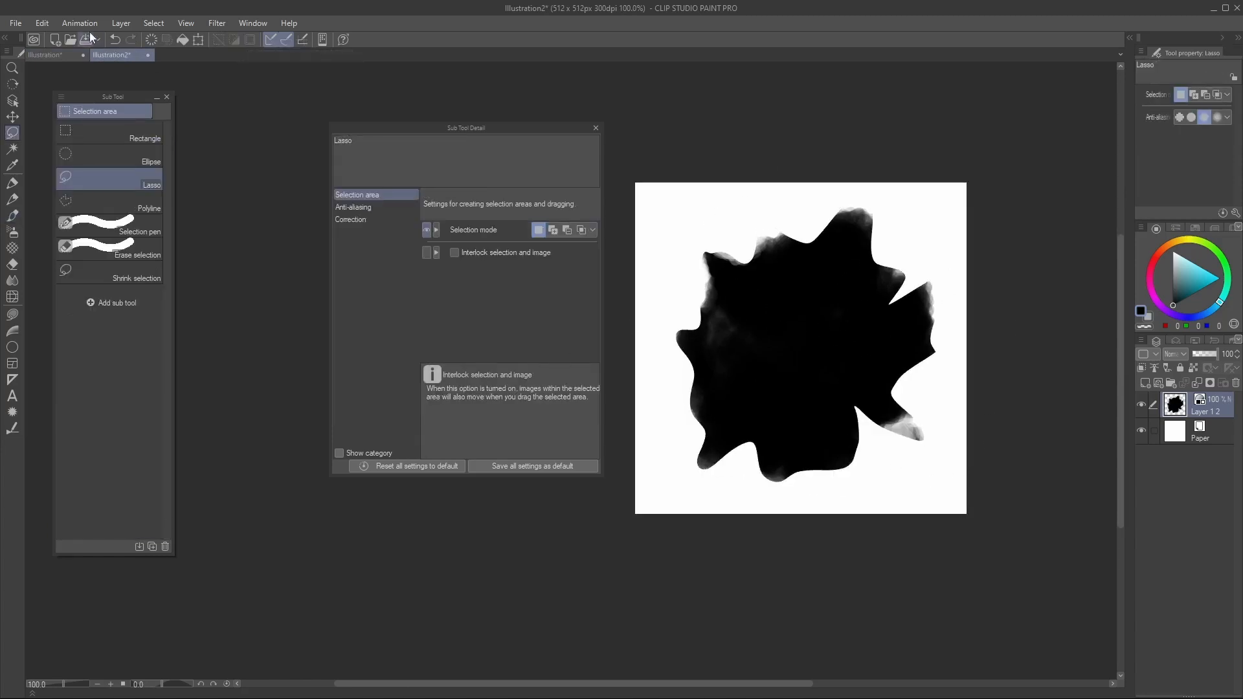
Register the jagged blob as image material "myblot2" for brush tip shape, saved under Image material > Brush
click(42, 23)
mouse_move(199, 325)
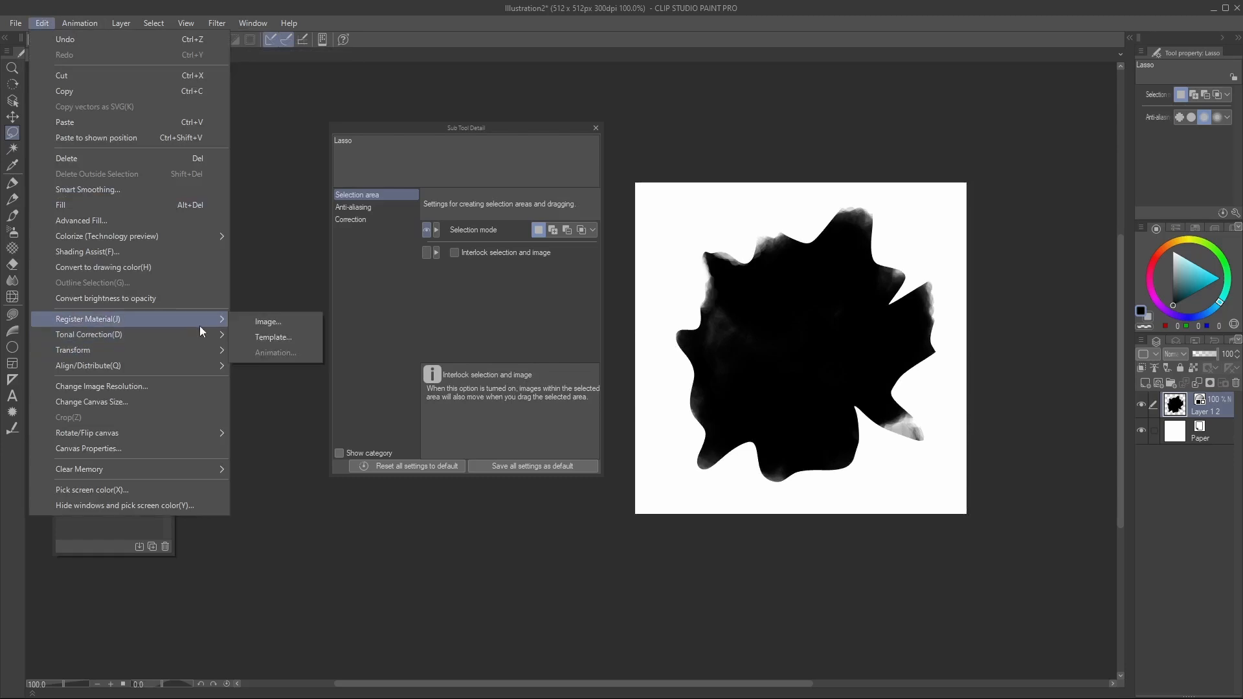
click(298, 322)
click(715, 253)
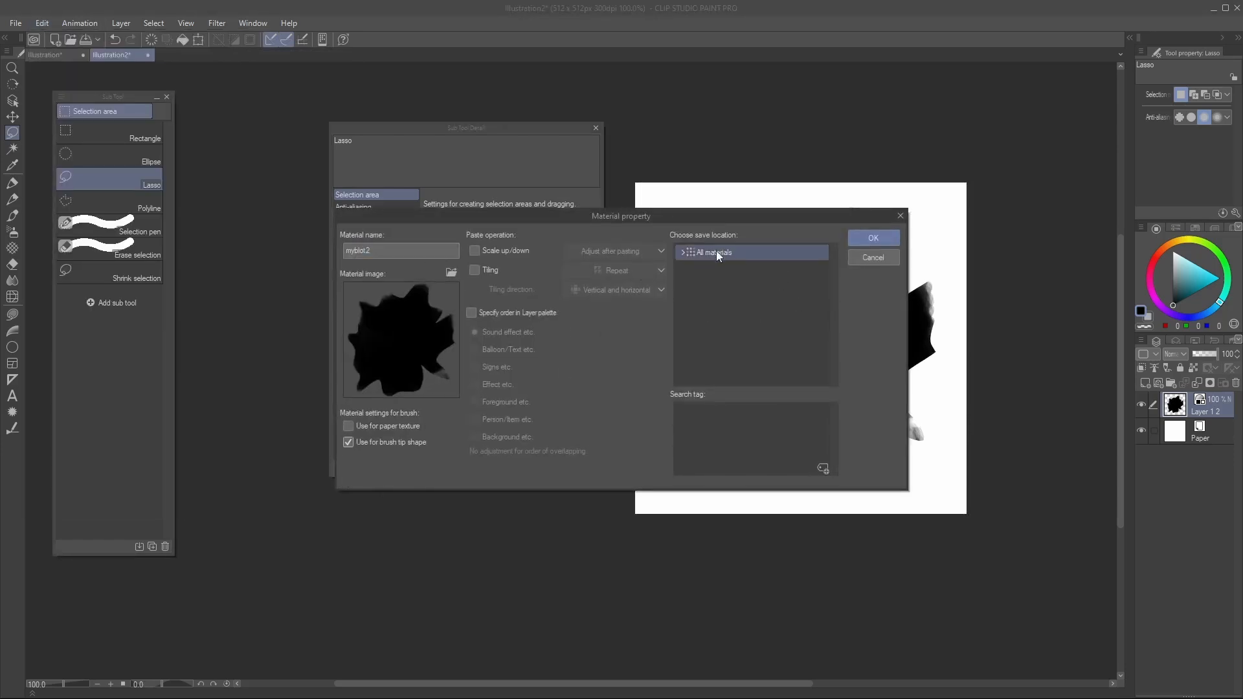
click(683, 252)
click(691, 319)
click(718, 370)
click(888, 238)
Go back to the Illustration canvas and replace Hard Round 3's brush tip with the jagged myblot2 material
click(47, 55)
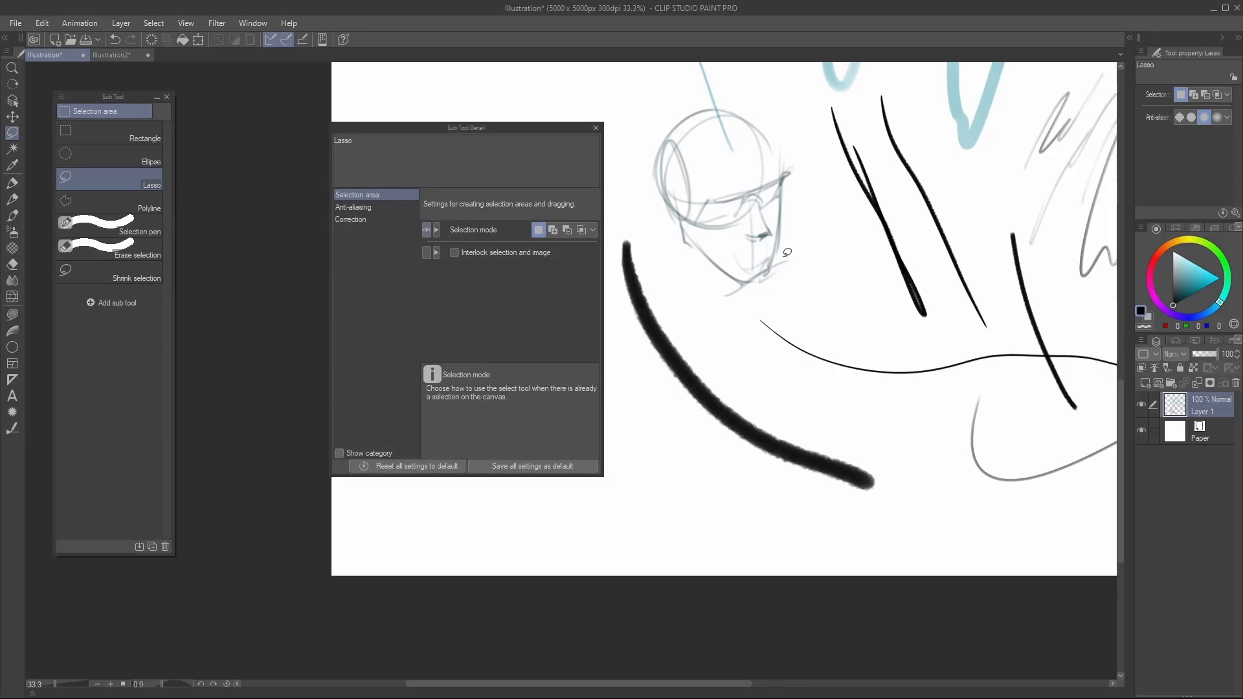
key(b)
click(376, 256)
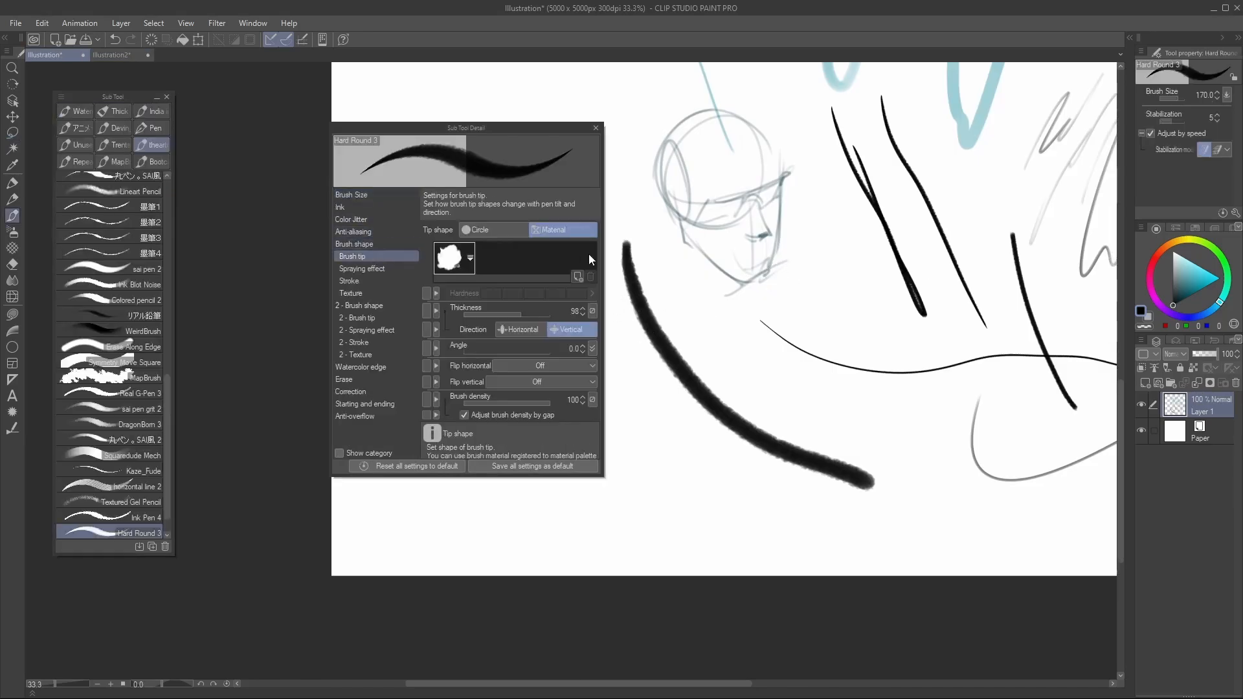
click(577, 277)
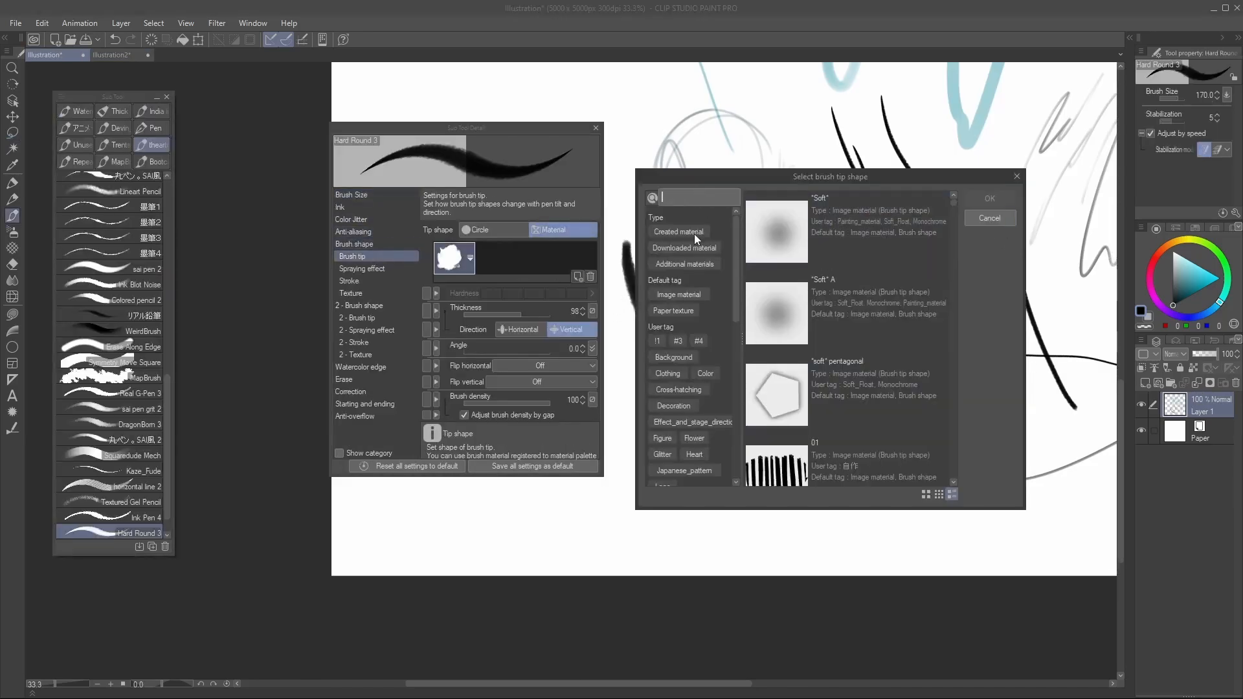
text(blot)
click(1000, 203)
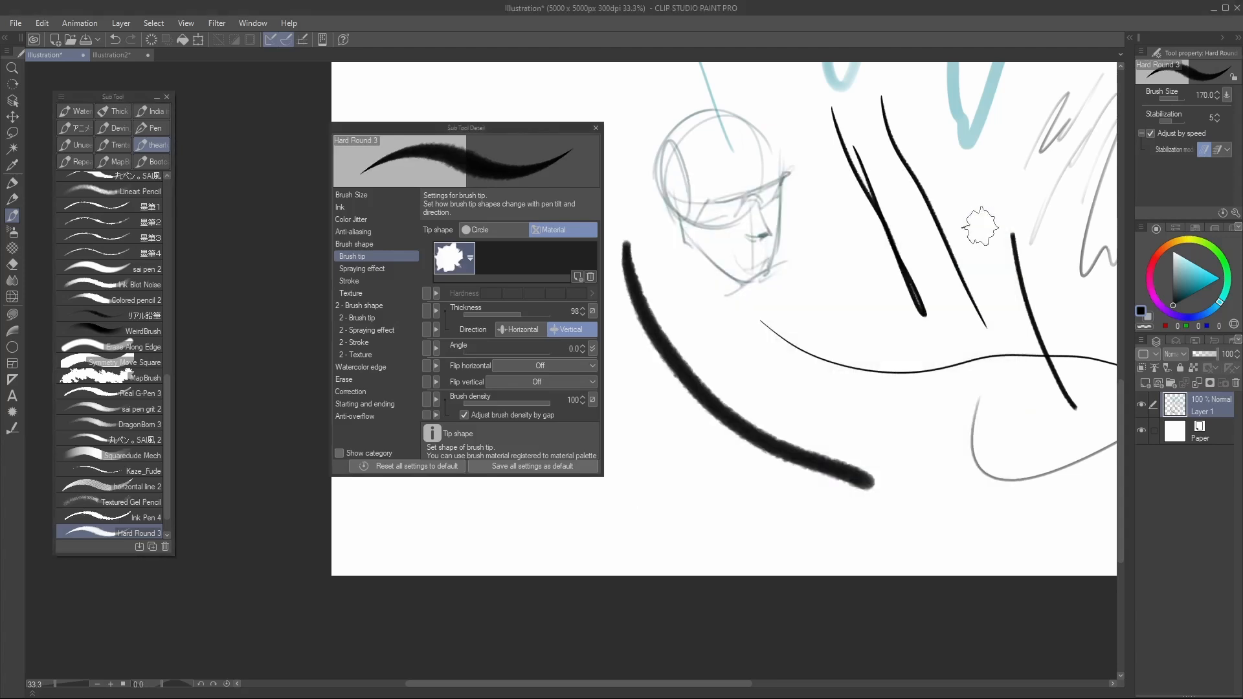
Set the tip direction to Horizontal, turn off density adjustment by gap, and paint test strokes beside the head, undoing two
drag(725, 323, 872, 448)
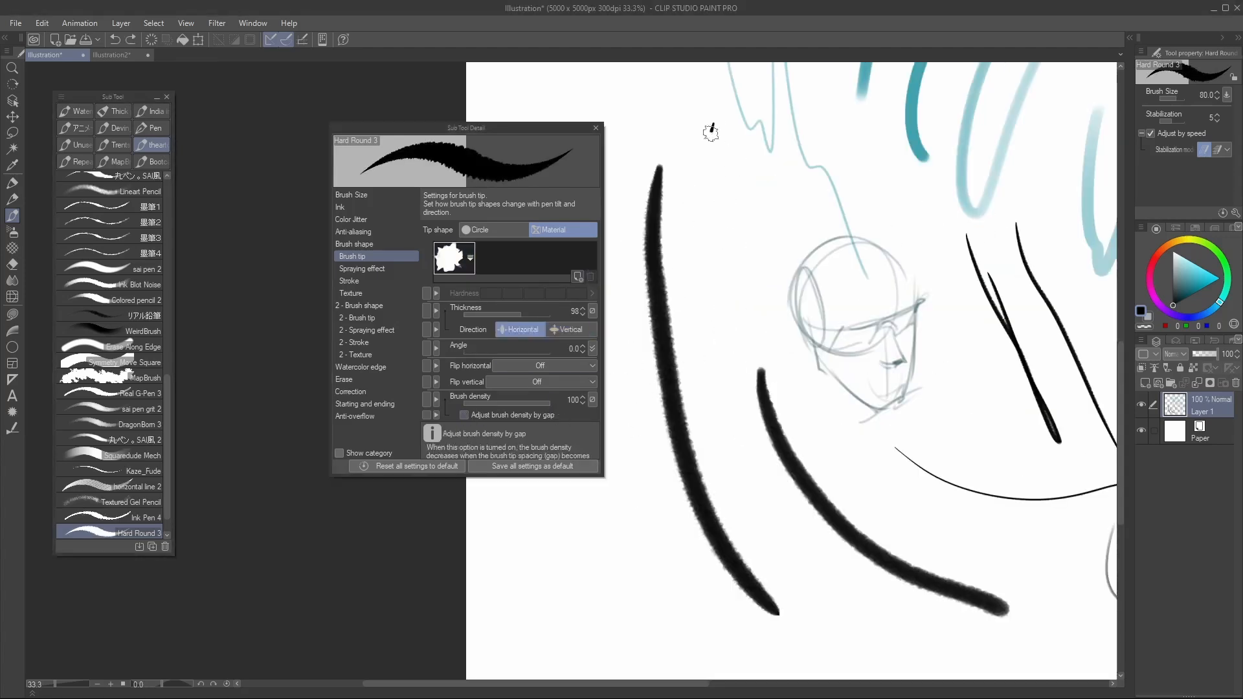
drag(712, 127, 751, 450)
drag(727, 167, 750, 436)
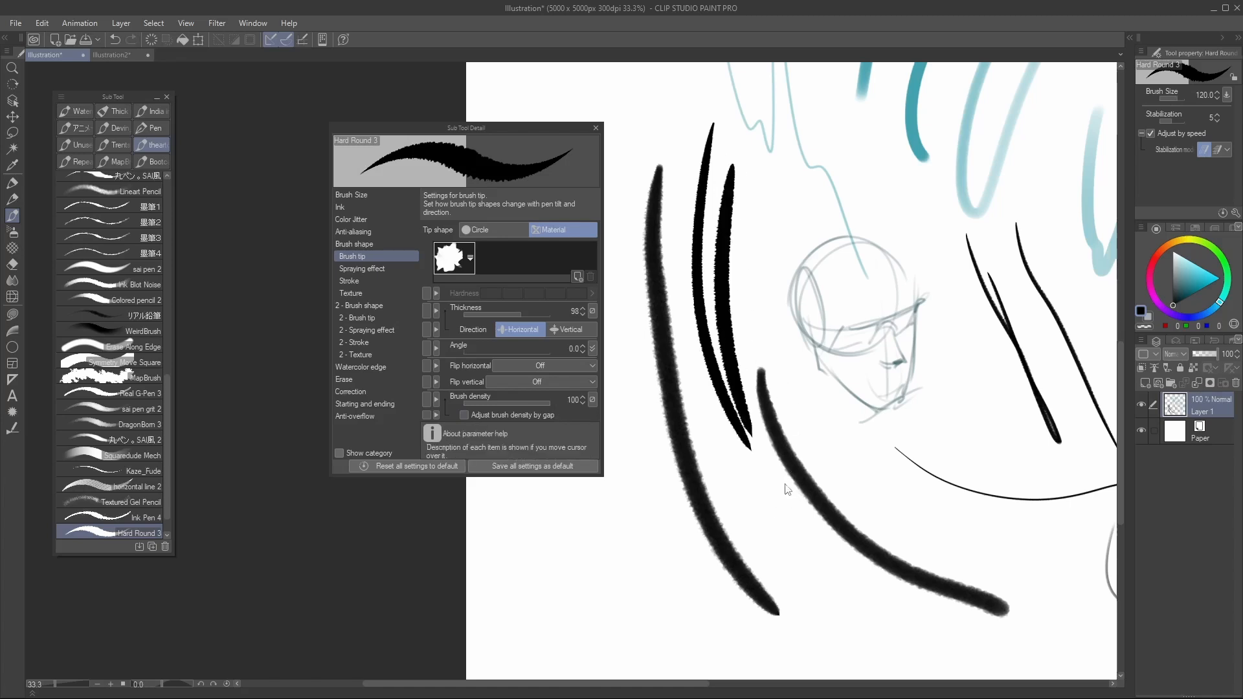
key(ctrl+z)
key(ctrl+z)
mouse_move(705, 147)
mouse_down()
mouse_move(699, 370)
mouse_move(742, 515)
mouse_up()
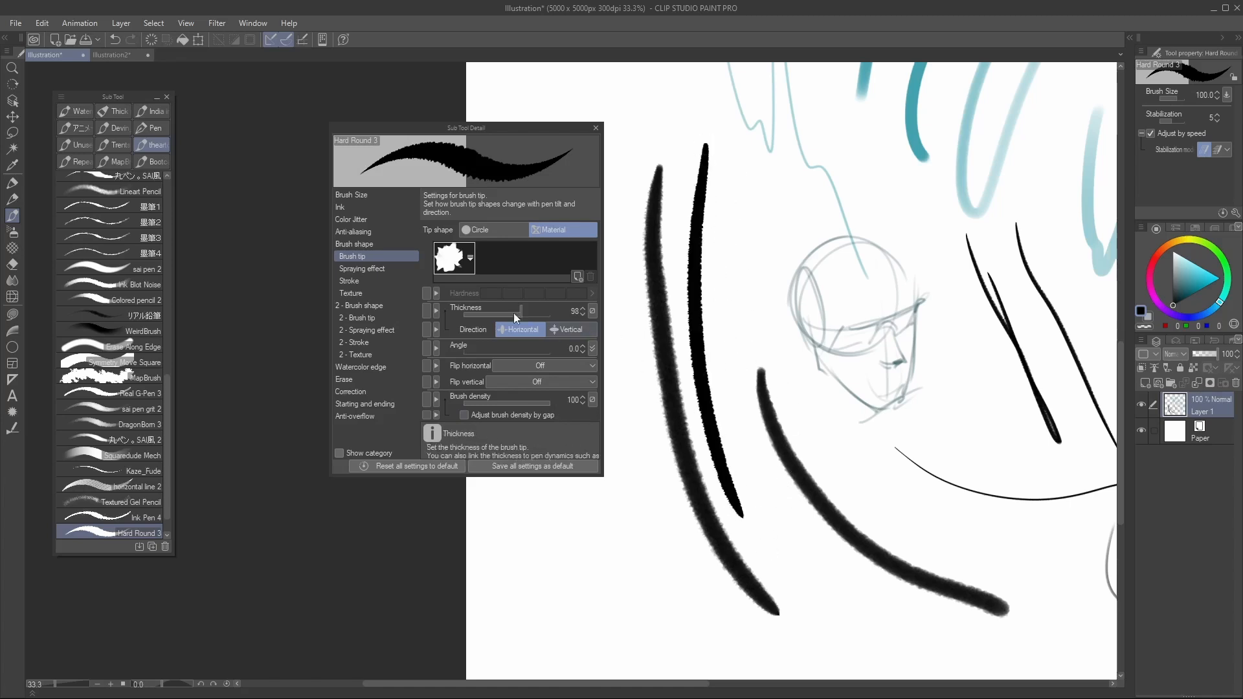
Set the brush stroke gap to Wide and paint three curved test strokes around the head, reducing the brush size to 50
click(380, 281)
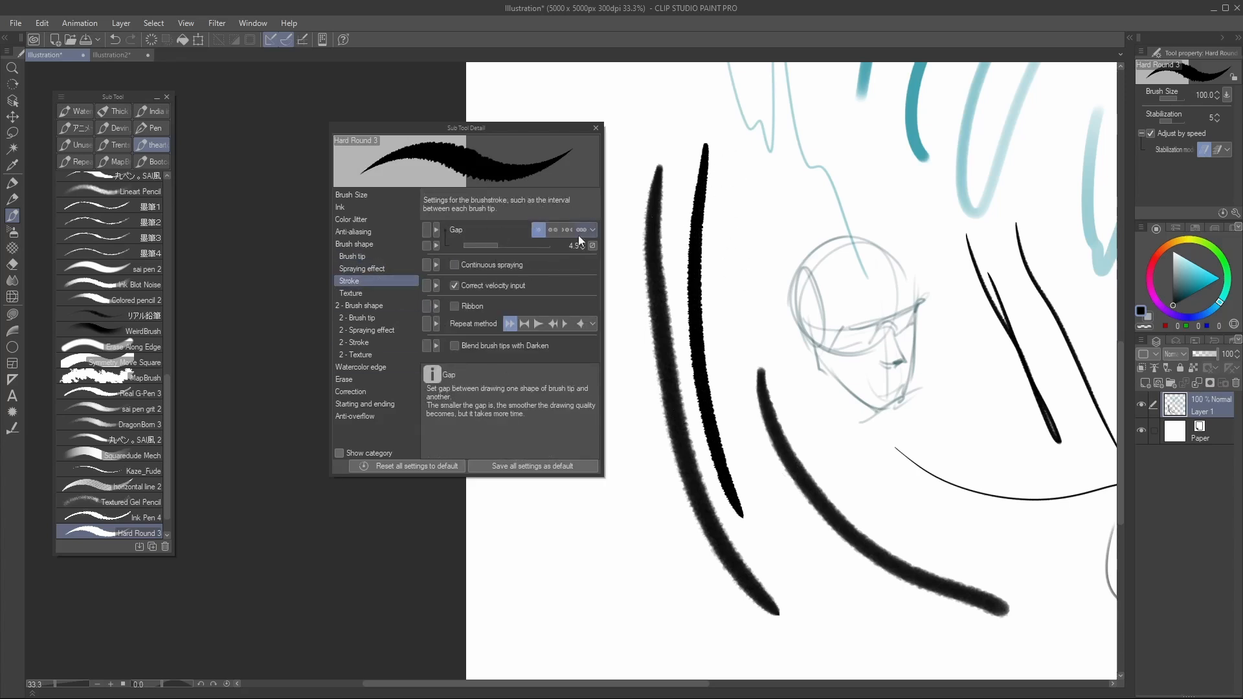
click(558, 230)
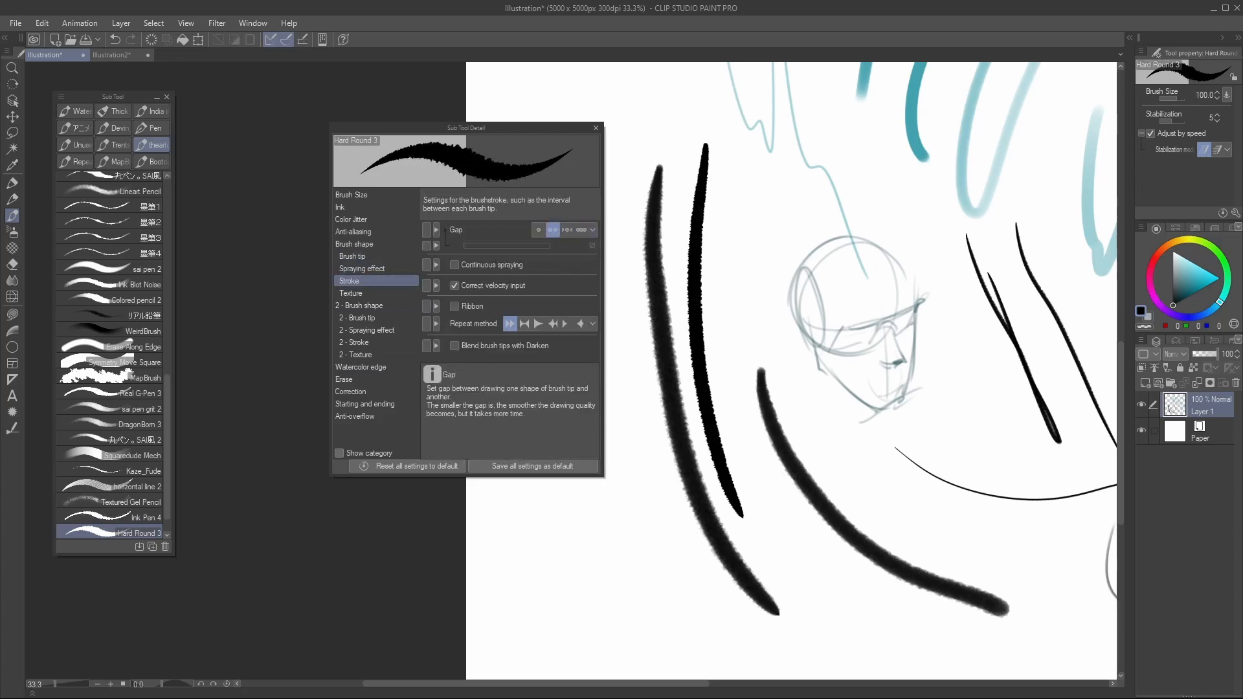
drag(738, 163, 759, 429)
key(bracketleft)
drag(766, 187, 824, 471)
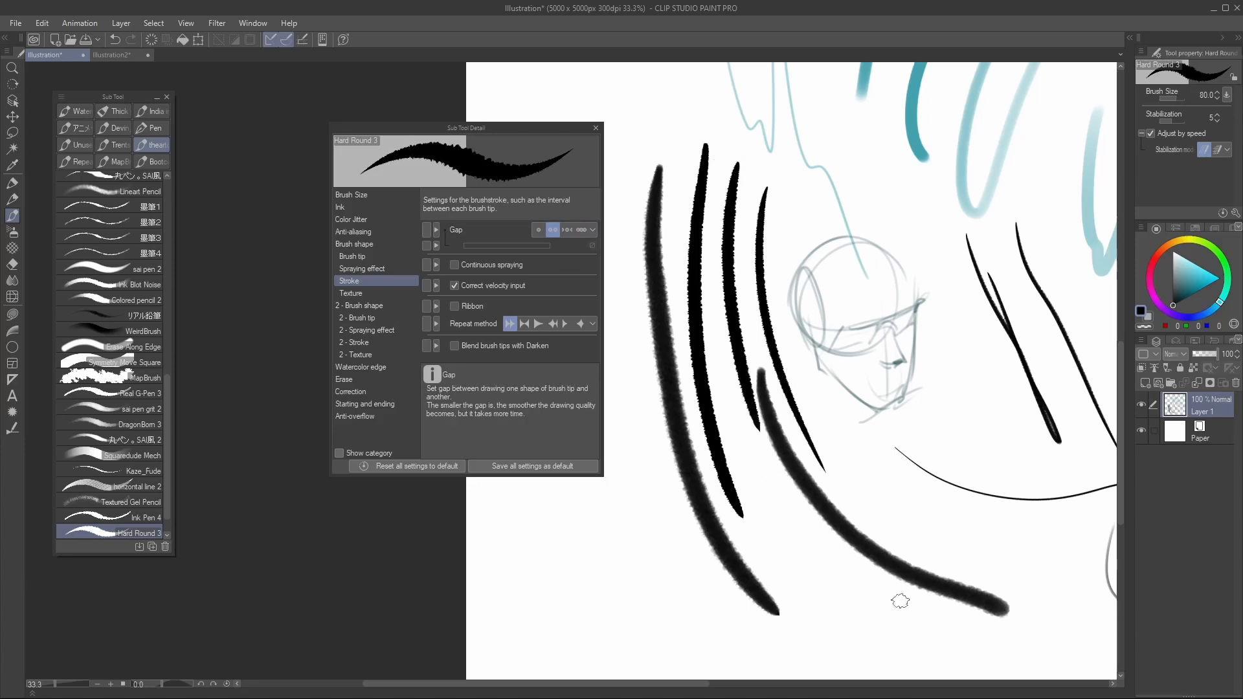
mouse_move(861, 429)
mouse_down()
mouse_move(750, 367)
mouse_move(882, 495)
mouse_move(967, 533)
mouse_up()
key(bracketleft)
key(bracketleft)
key(bracketleft)
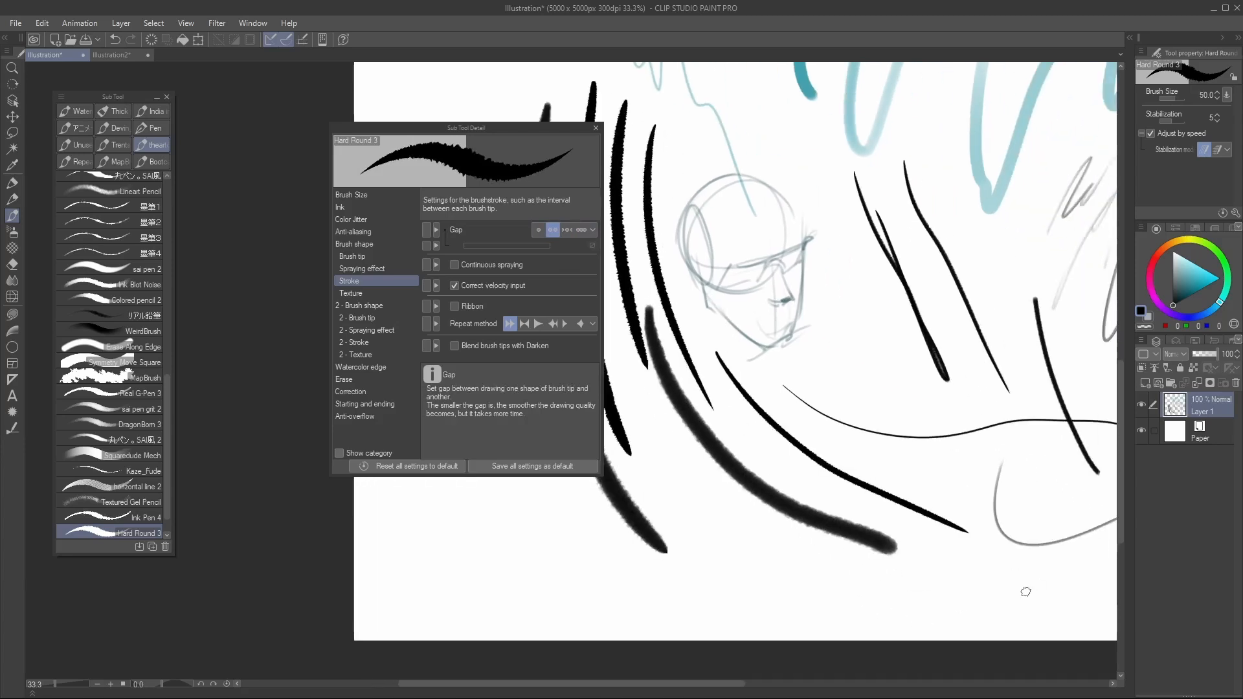
Try the Narrow stroke gap, switch it to Fixed, and raise the gap value to 104
click(581, 229)
click(593, 230)
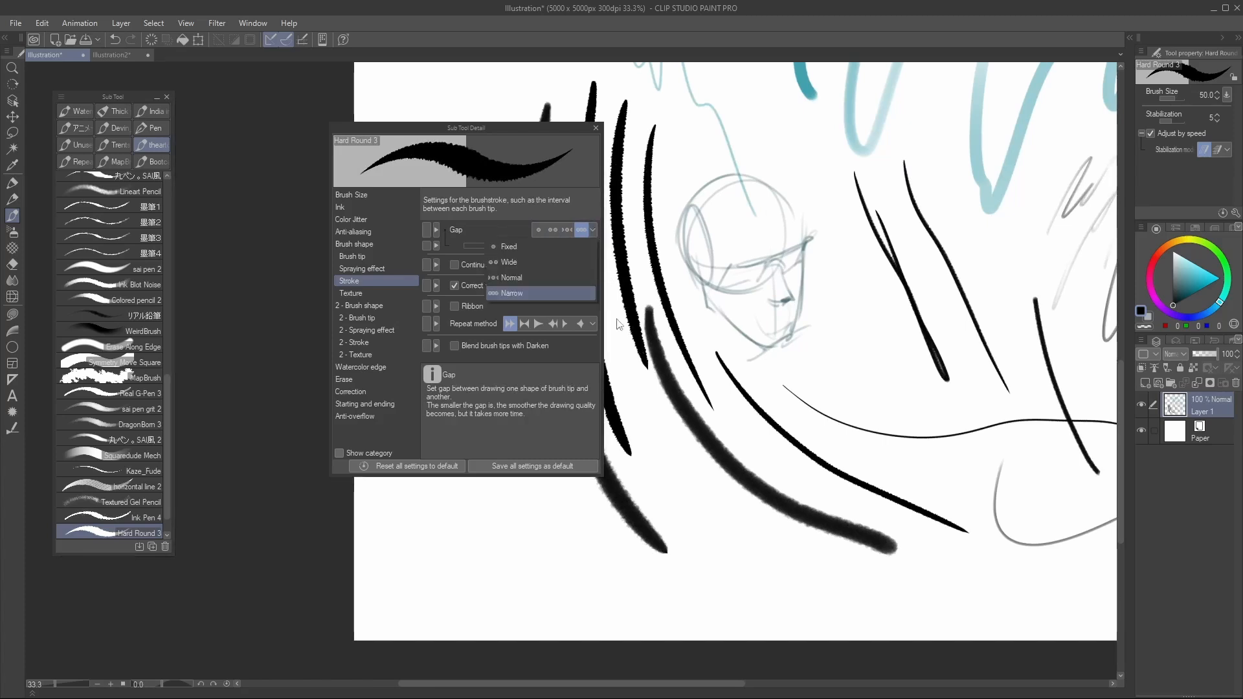
click(525, 246)
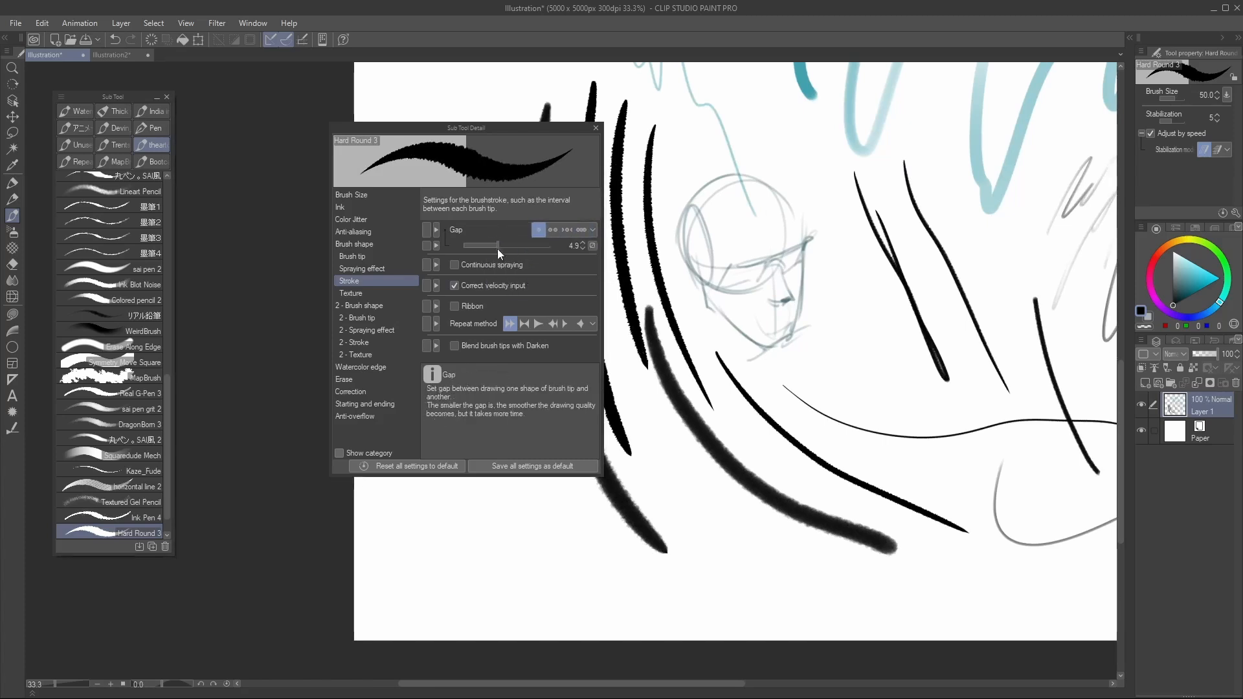
drag(518, 244, 523, 245)
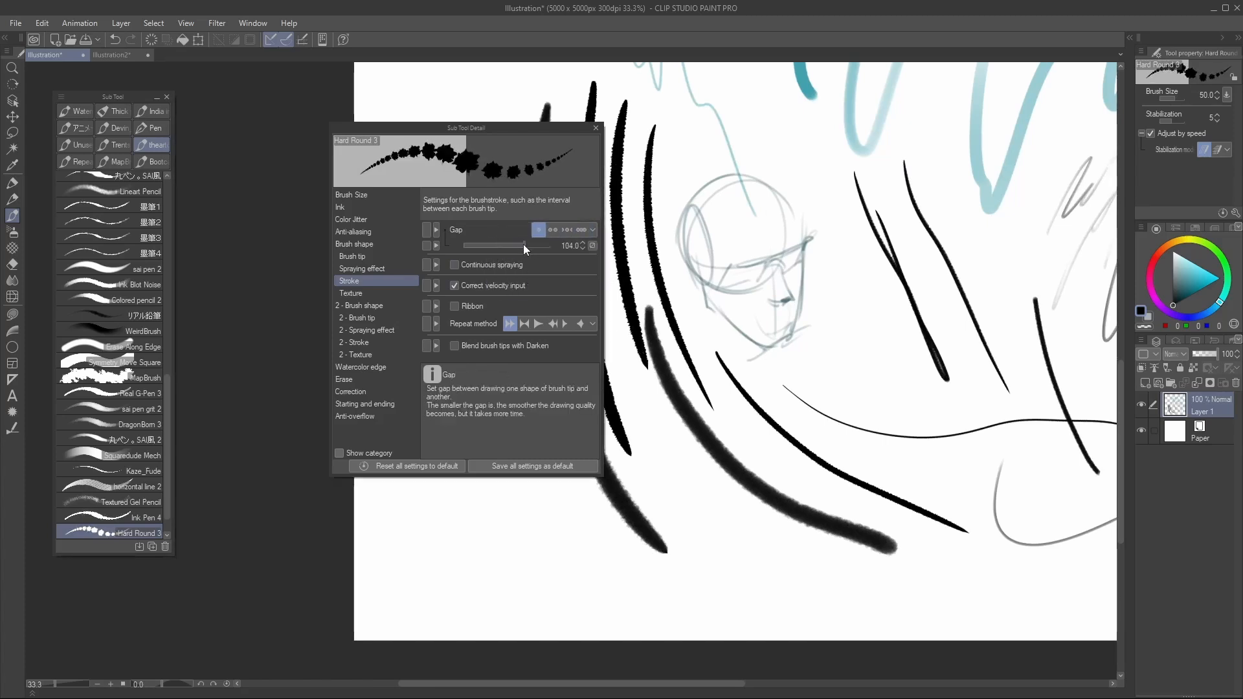
Test the fixed gap beside the head and undo the stroke, then lower the gap to 37 and paint two more test strokes
mouse_move(812, 193)
mouse_down()
mouse_move(826, 270)
mouse_move(932, 484)
mouse_up()
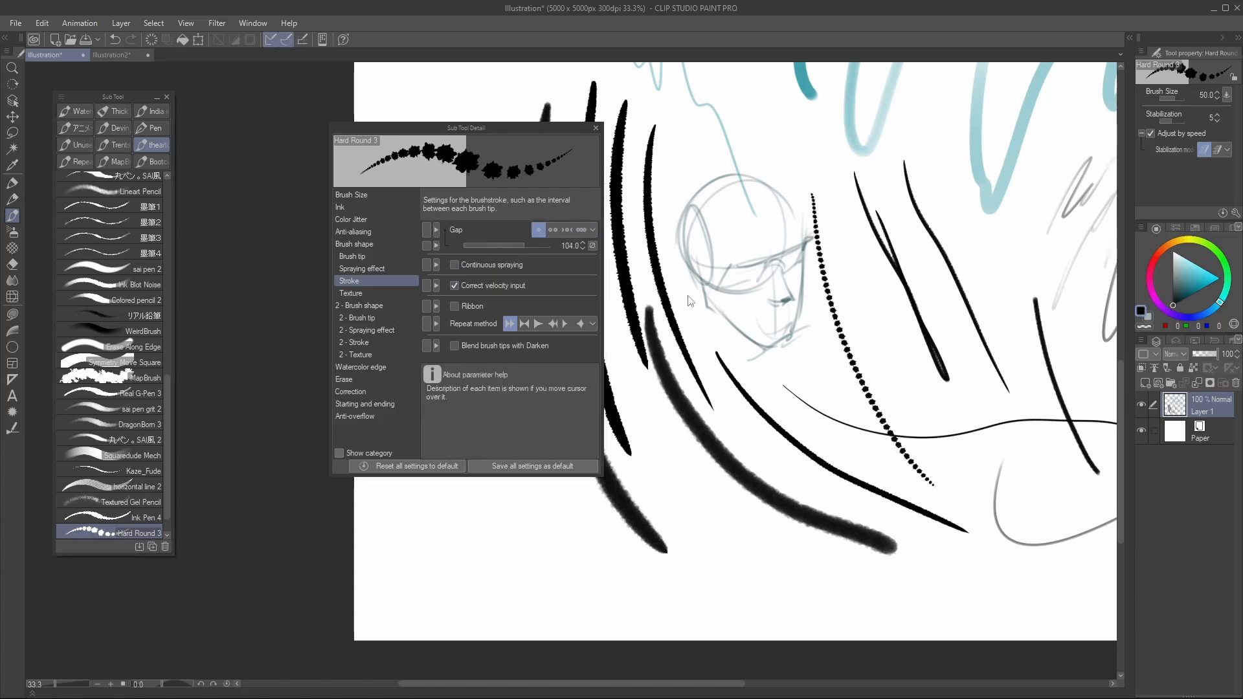
key(ctrl+z)
drag(521, 244, 515, 245)
drag(823, 227, 931, 446)
mouse_move(802, 367)
mouse_down()
mouse_move(885, 453)
mouse_move(1029, 548)
mouse_up()
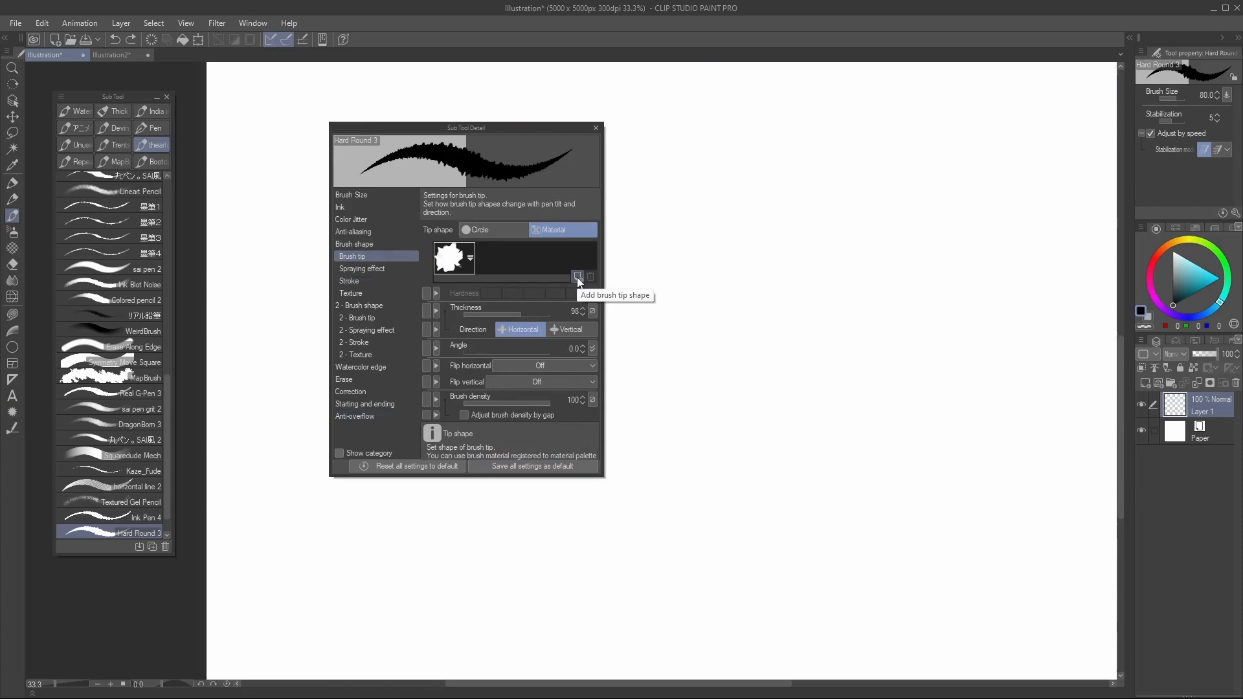
Add Sampled Brush 19 as a second brush tip material alongside the jagged blot
click(577, 277)
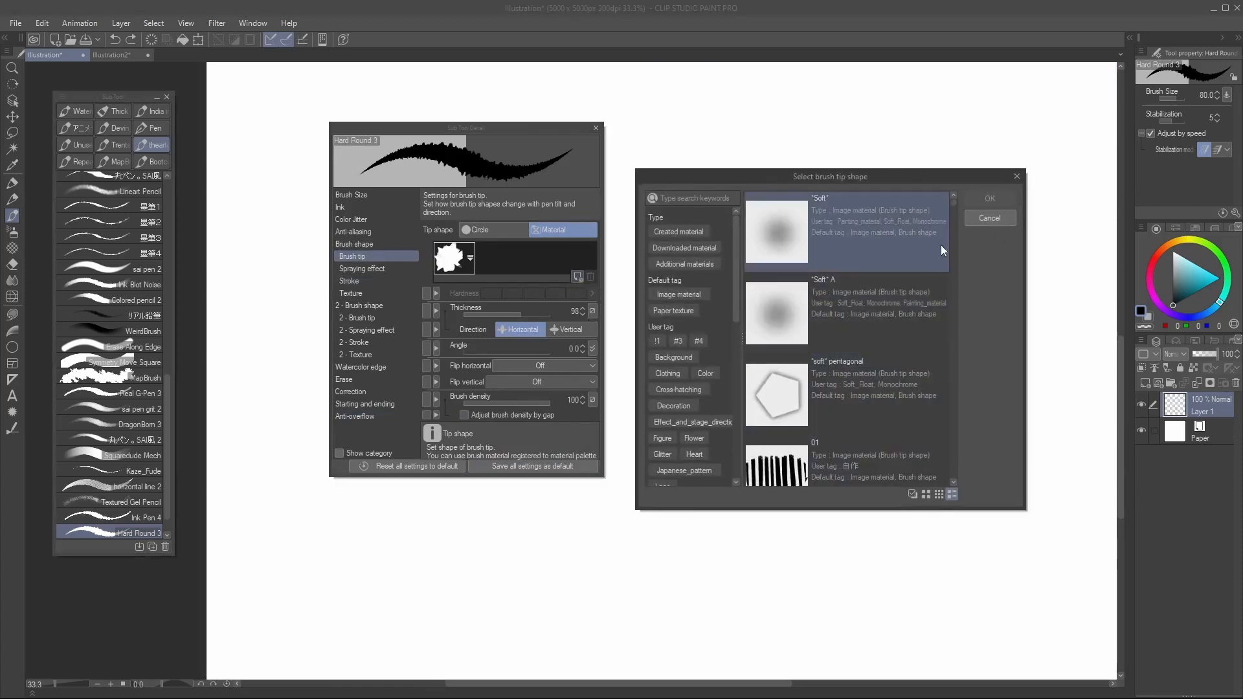
drag(954, 204, 962, 360)
click(860, 270)
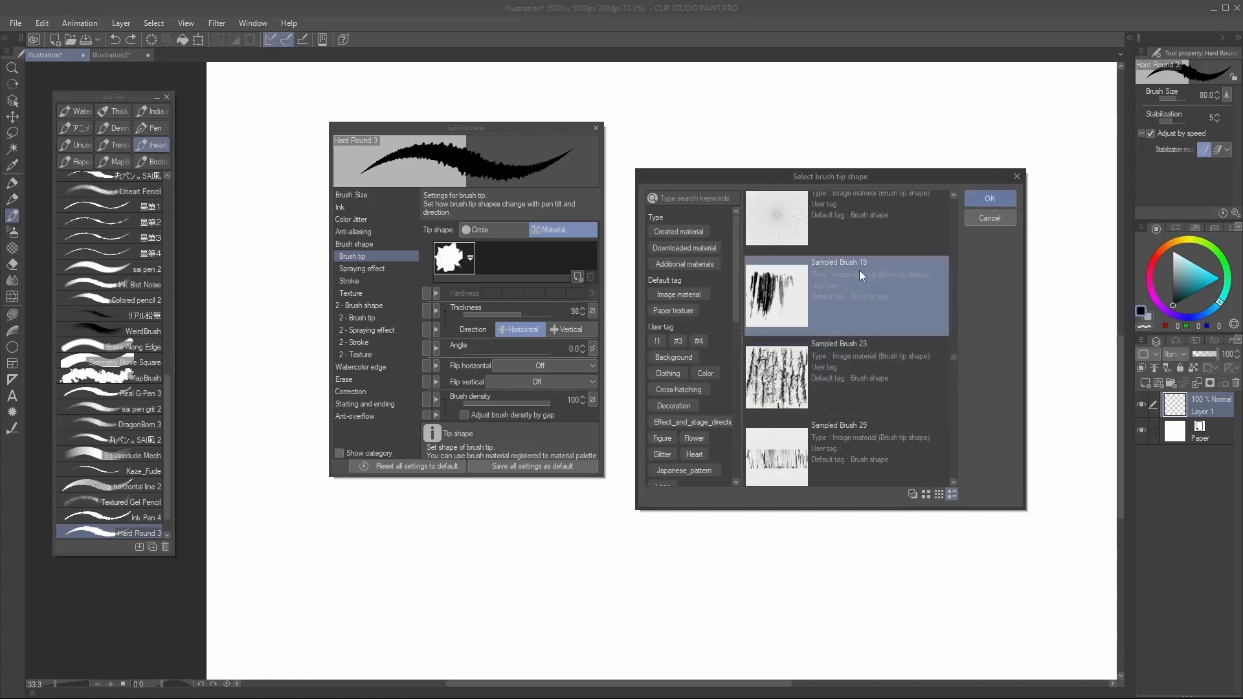
click(989, 198)
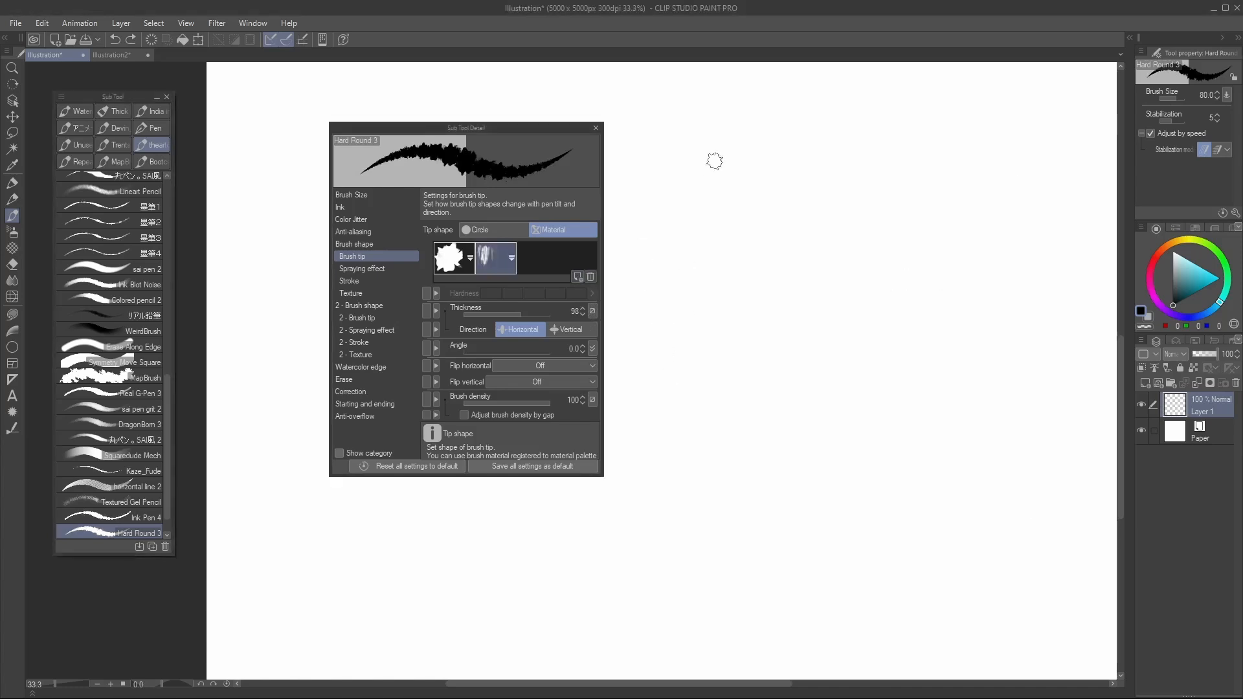
Try the two-tip brush with one undone stroke, raise the brush size to 120, and view the available tip materials without choosing one
mouse_move(714, 162)
mouse_down()
mouse_move(871, 499)
mouse_move(879, 363)
mouse_up()
key(ctrl+z)
key(bracketright)
key(bracketright)
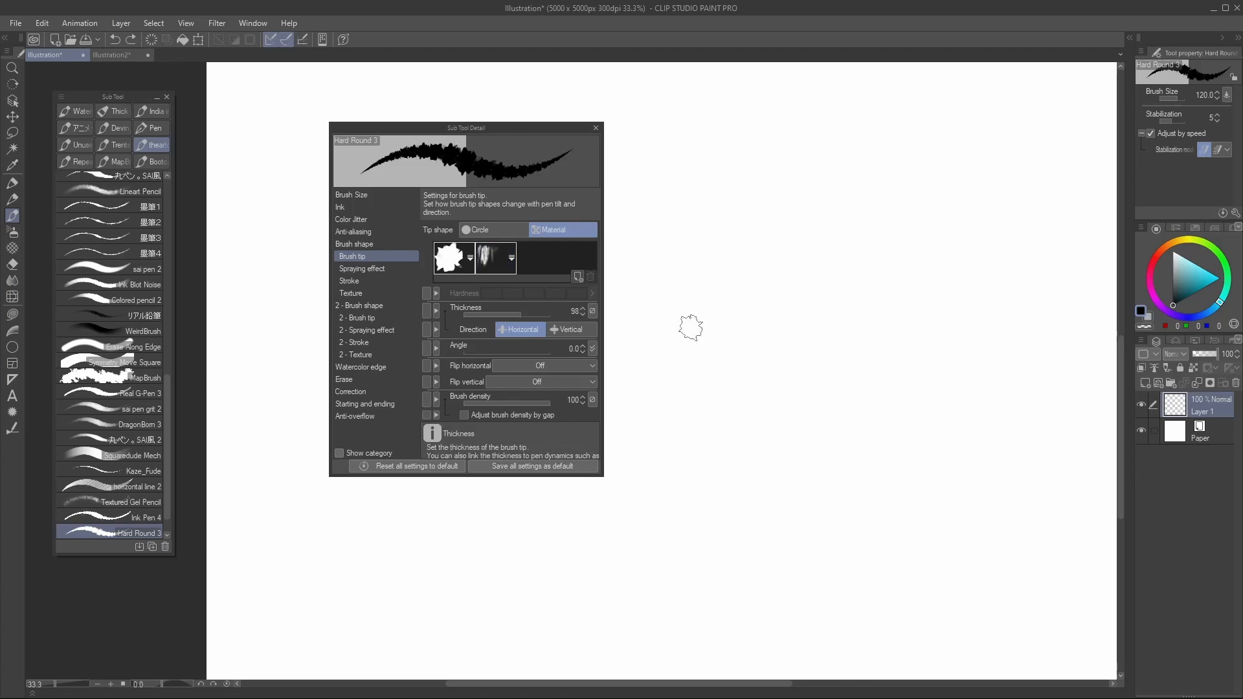
click(513, 256)
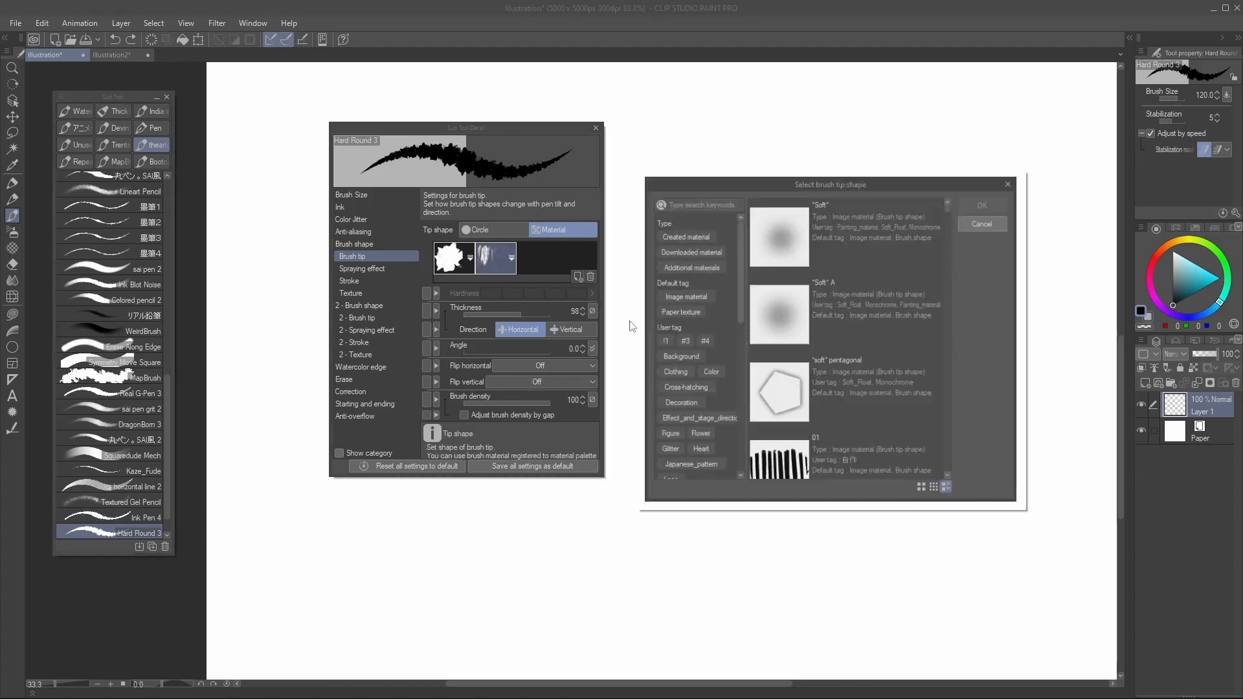
click(1016, 177)
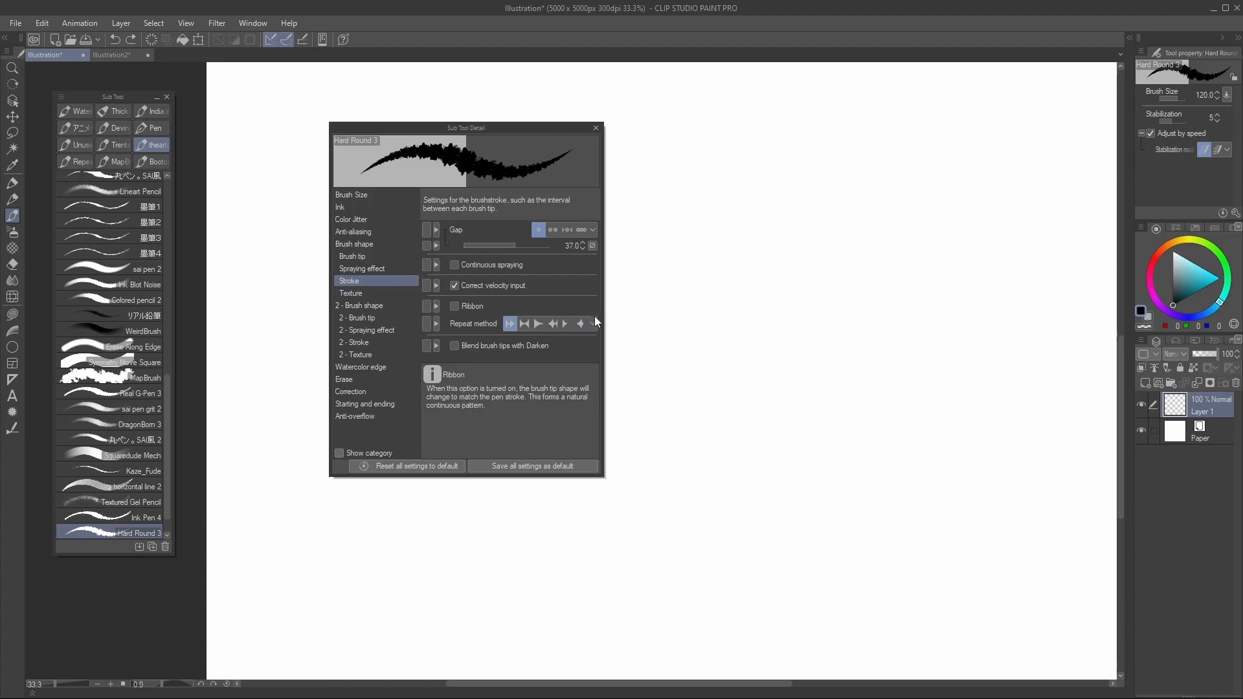
Try the fourth, fifth and sixth repeat methods with a test mark each at brush size 500, undoing every mark
click(551, 324)
mouse_move(706, 217)
mouse_down()
mouse_move(864, 194)
mouse_move(906, 421)
mouse_move(676, 528)
mouse_up()
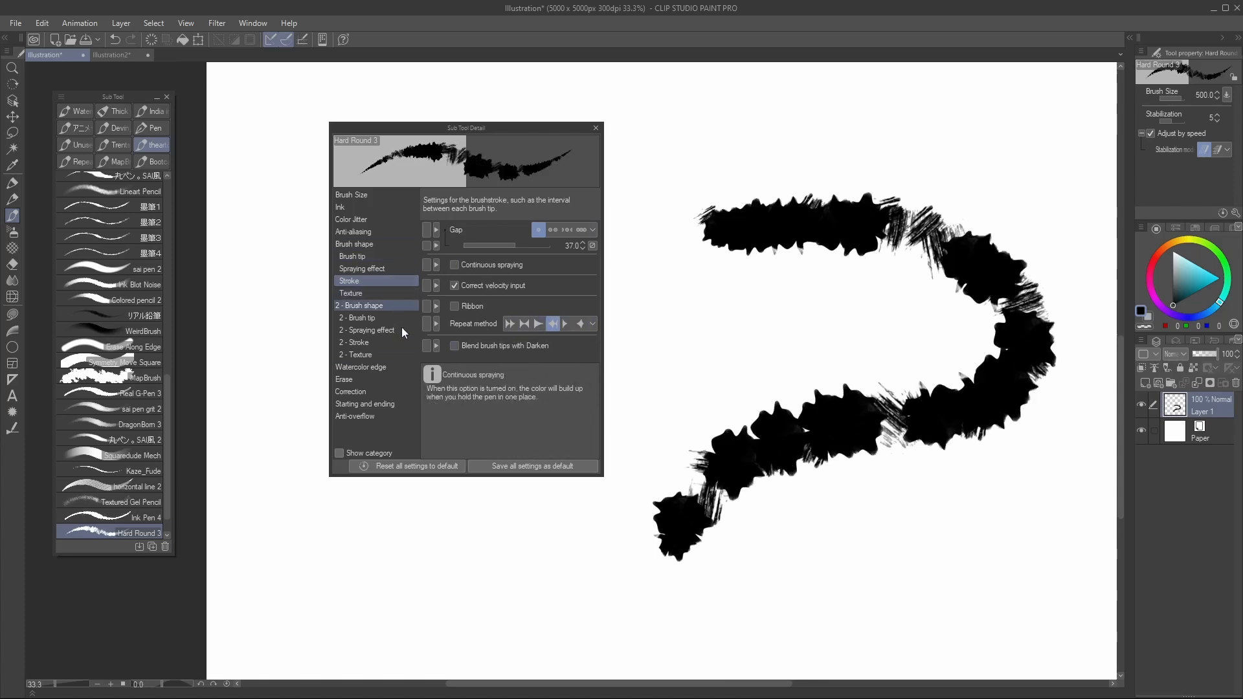
key(ctrl+z)
click(567, 324)
click(717, 228)
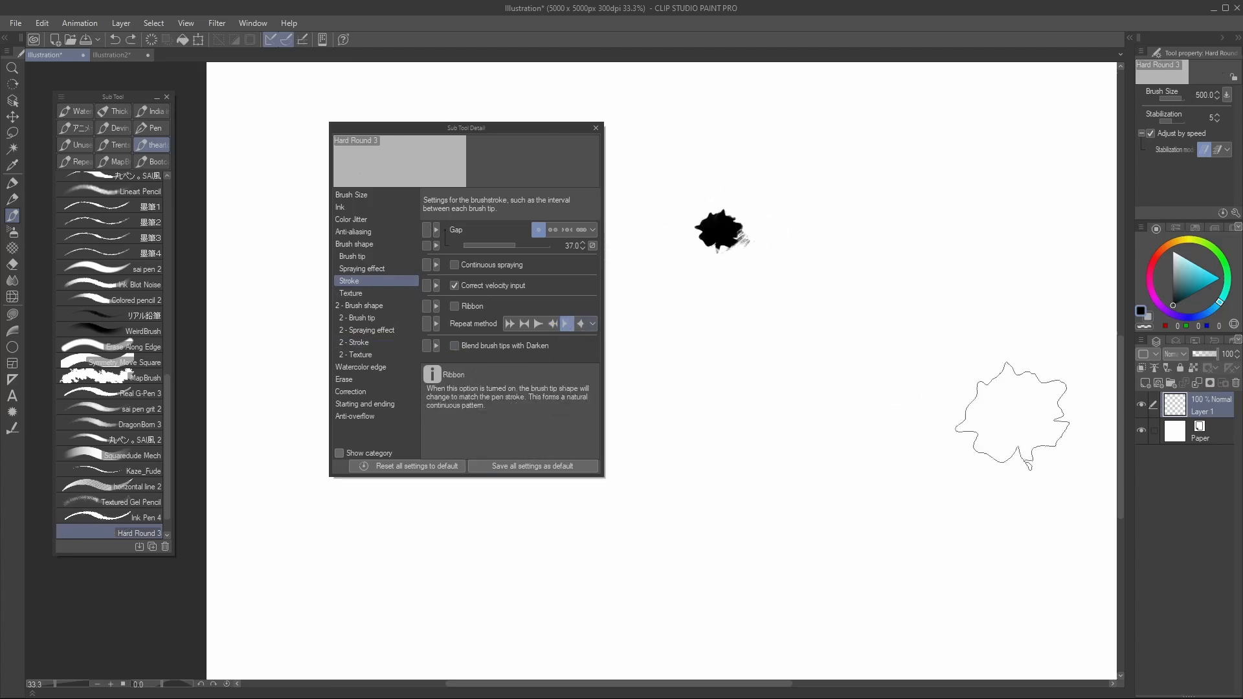
key(ctrl+z)
click(580, 324)
click(743, 235)
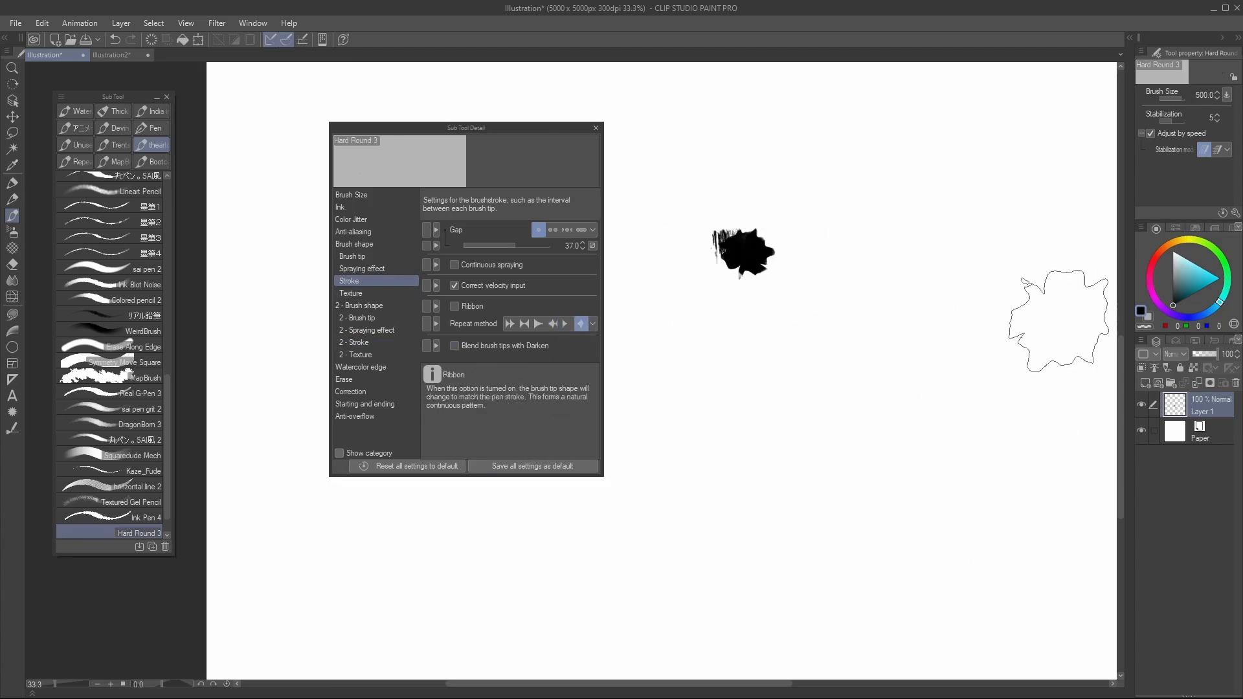
key(ctrl+z)
Try the second repeat method with a test stroke, return to the first method and test it, undoing both strokes
click(523, 323)
mouse_move(673, 223)
mouse_down()
mouse_move(1076, 366)
mouse_move(709, 485)
mouse_up()
key(ctrl+z)
click(509, 324)
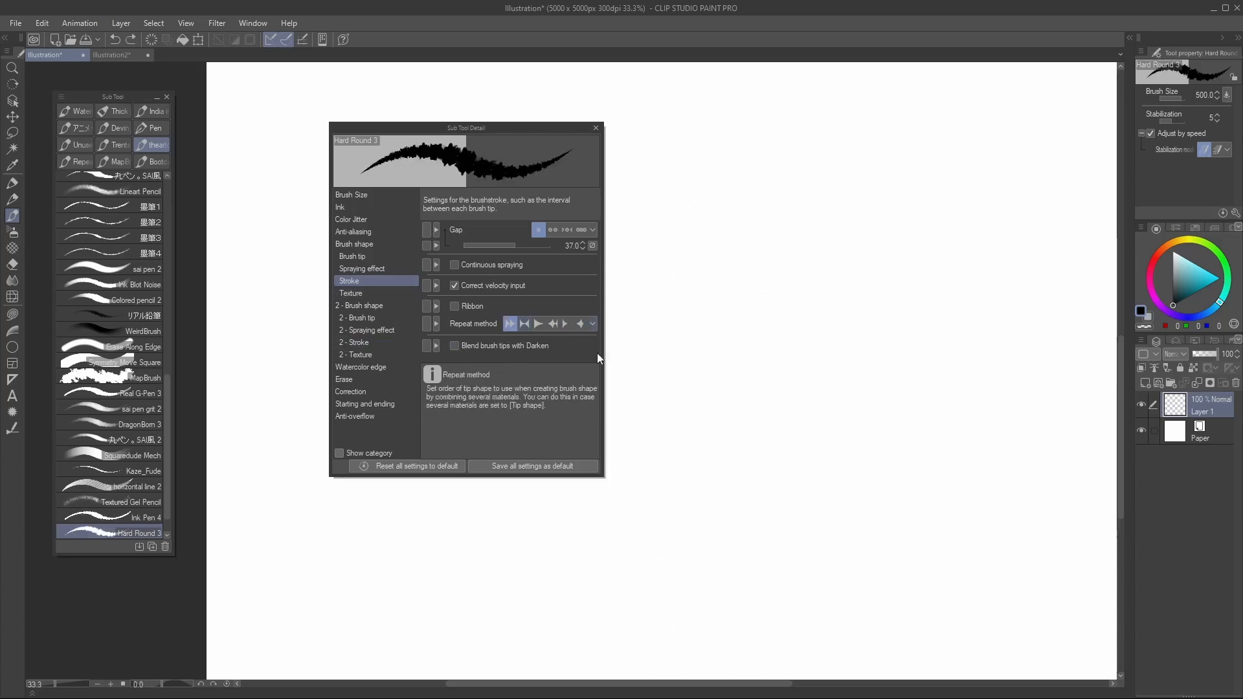
mouse_move(808, 152)
mouse_down()
mouse_move(795, 471)
mouse_move(958, 199)
mouse_move(1007, 495)
mouse_up()
key(ctrl+z)
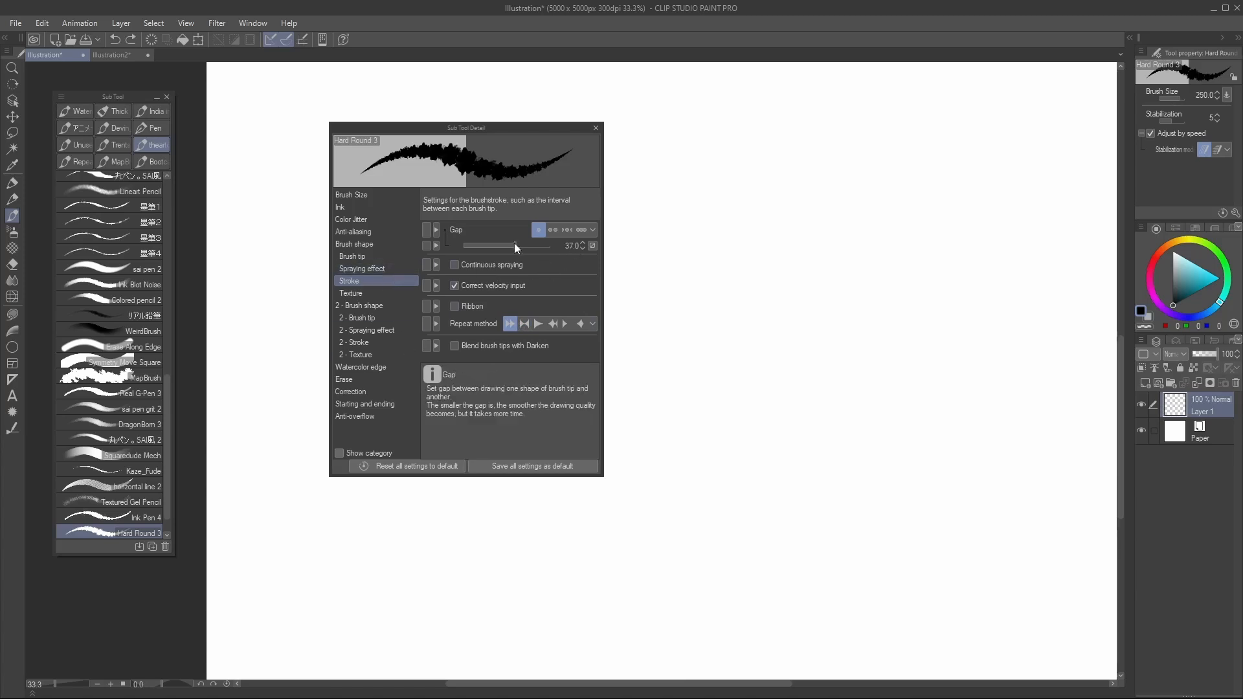
Set the stroke gap to Narrow and paint test strokes while reducing the brush size to 50, undoing each stroke
click(581, 229)
mouse_move(728, 133)
mouse_down()
mouse_move(893, 361)
mouse_move(1075, 150)
mouse_up()
key(ctrl+z)
key(bracketleft)
drag(793, 124, 972, 334)
key(ctrl+z)
key(bracketleft)
mouse_move(792, 136)
mouse_down()
mouse_move(846, 357)
mouse_move(951, 462)
mouse_up()
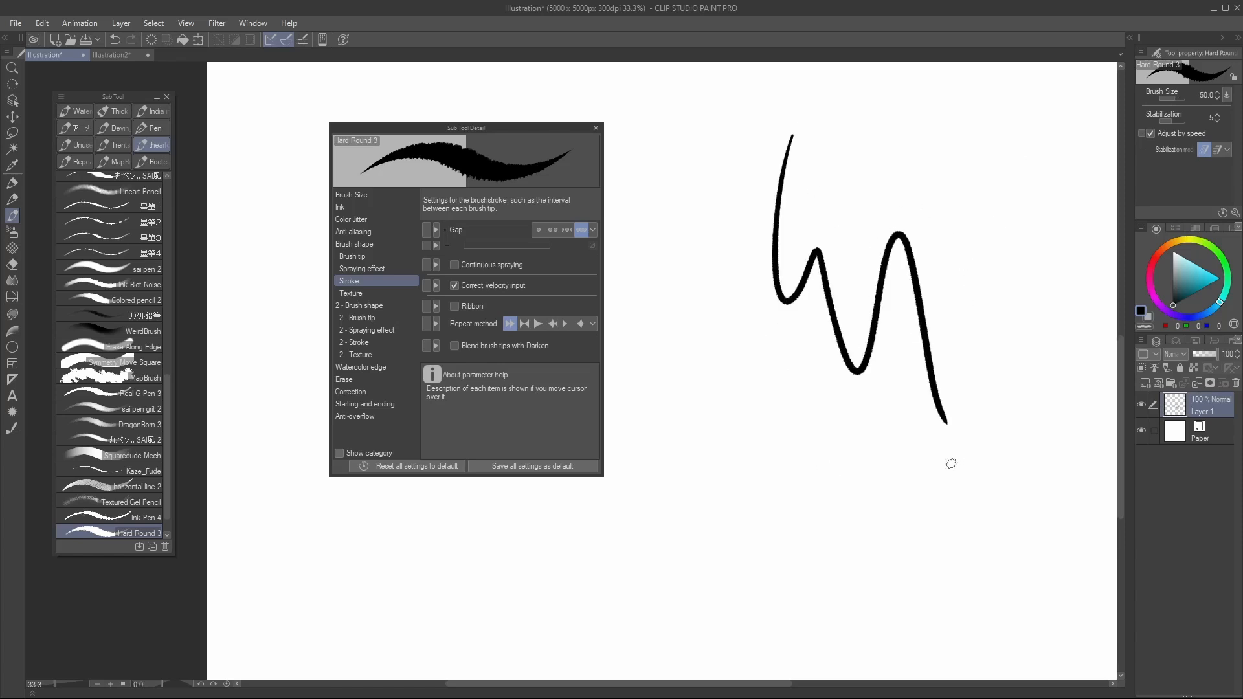
key(ctrl+z)
Turn on Blend brush tips with Darken, raise the brush size to 70, and paint one test stroke, undoing it
click(454, 345)
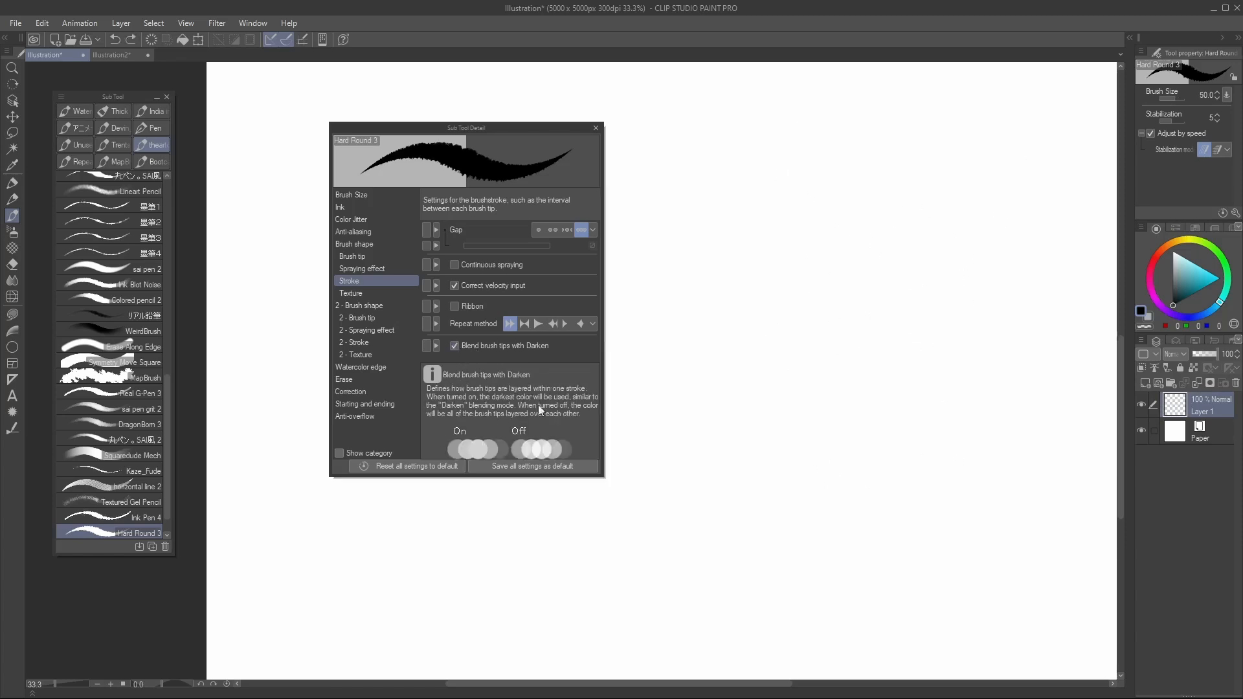
key(bracketright)
key(bracketright)
drag(753, 146, 833, 432)
key(ctrl+z)
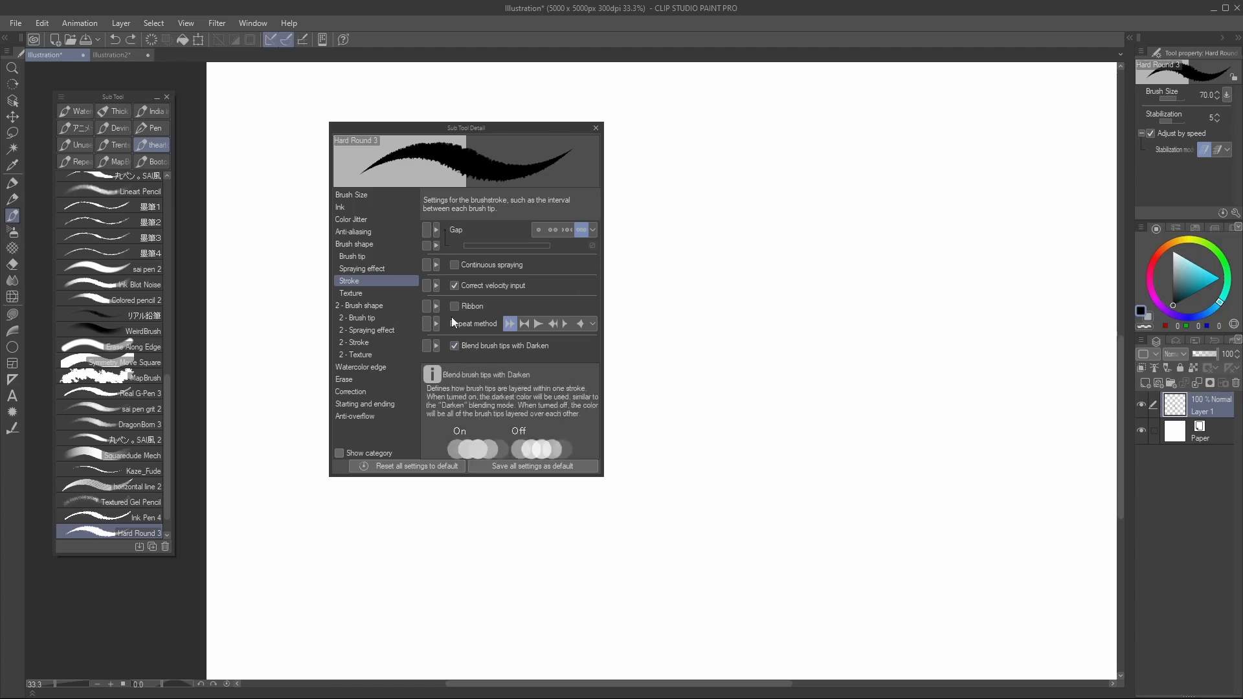
Enable dynamics for the brush density in the brush tip settings
click(381, 233)
click(402, 244)
click(388, 256)
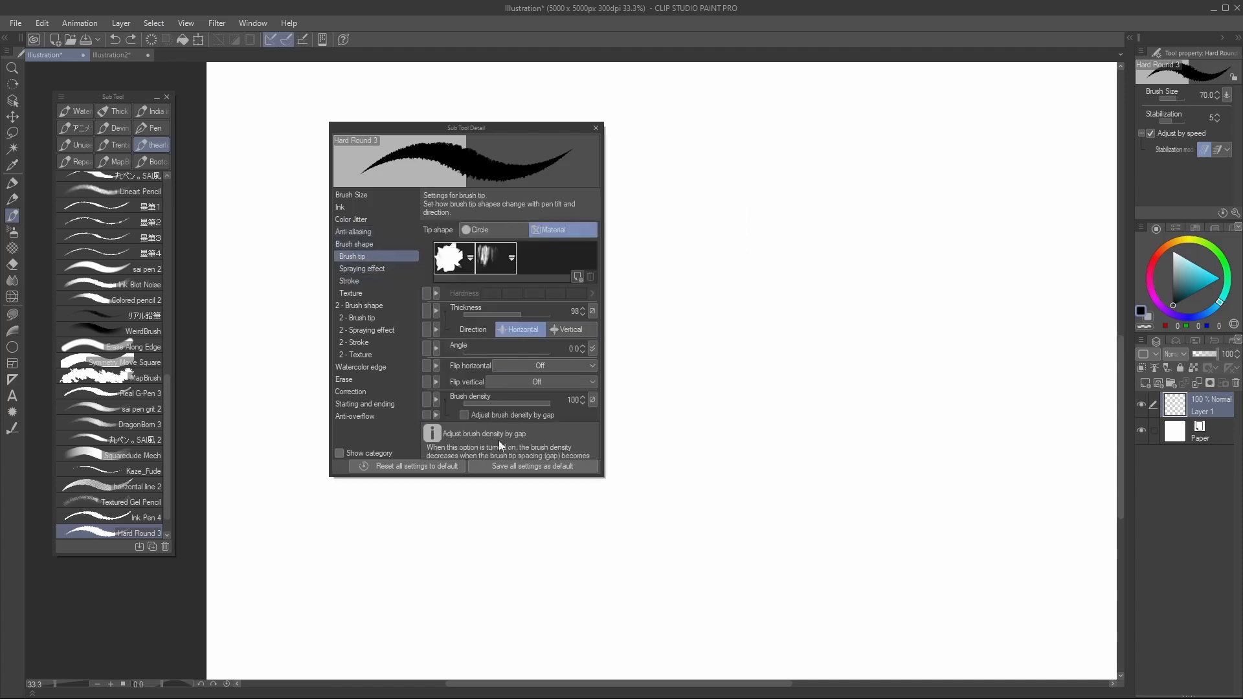
click(593, 400)
click(599, 434)
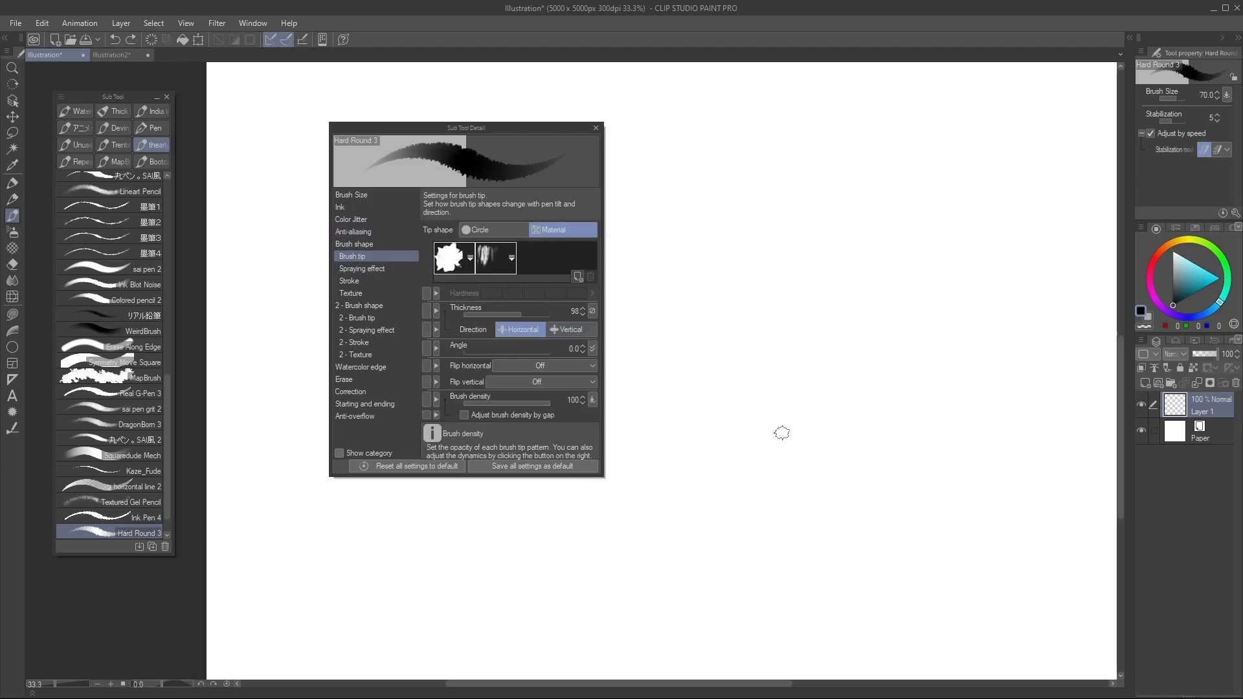
Paint two overlapping zigzag test scribbles on the blank canvas and undo the second one
mouse_move(754, 184)
mouse_down()
mouse_move(818, 478)
mouse_move(795, 316)
mouse_move(861, 314)
mouse_move(880, 293)
mouse_up()
drag(944, 235, 1036, 366)
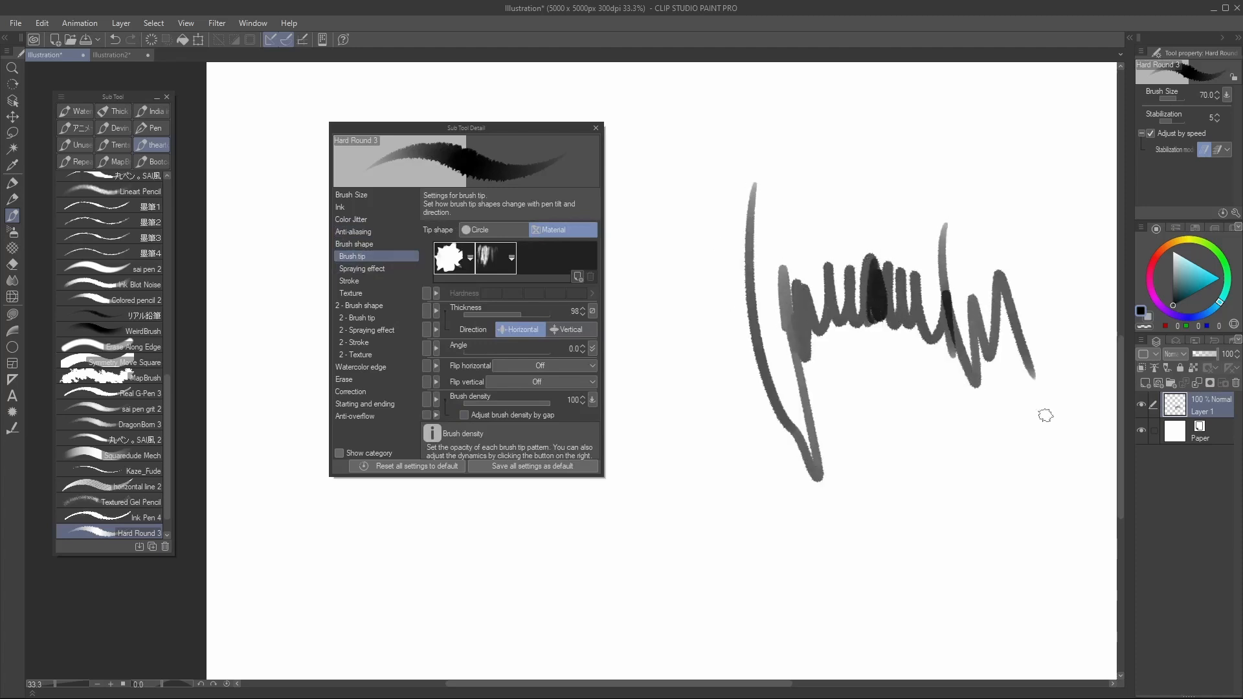
key(ctrl+z)
View the Spraying effect settings, return to the Stroke settings, and paint one test stroke, undoing it
click(374, 268)
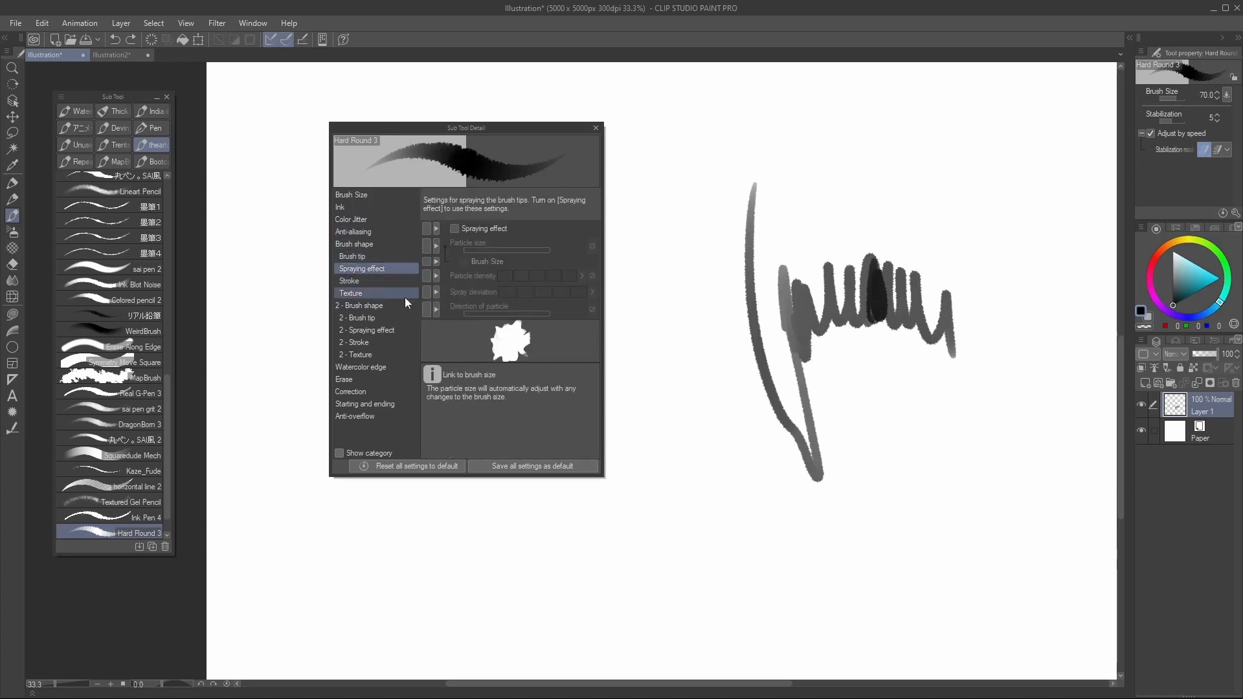
click(379, 284)
mouse_move(861, 161)
mouse_down()
mouse_move(863, 189)
mouse_move(984, 251)
mouse_move(936, 423)
mouse_move(1055, 304)
mouse_up()
key(ctrl+z)
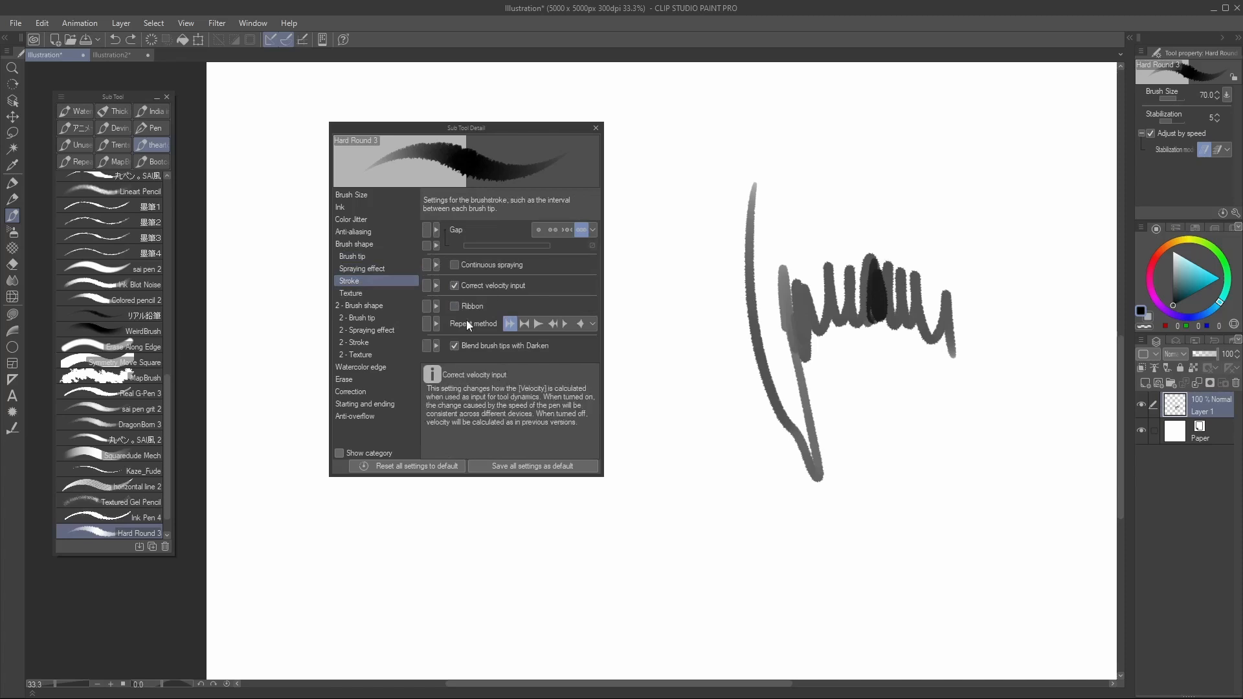
Delete the second, streaky tip shape from the Hard Round 3 brush, leaving only the splatter tip
click(386, 258)
click(511, 259)
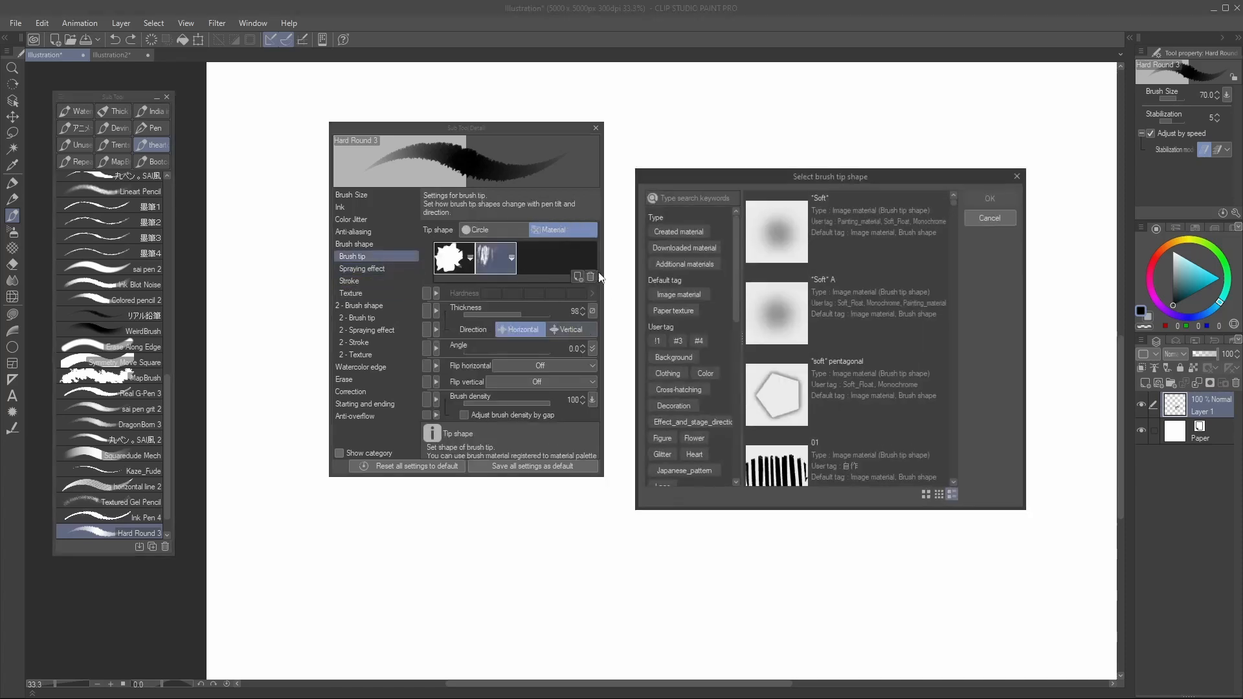
key(Escape)
click(590, 277)
click(661, 262)
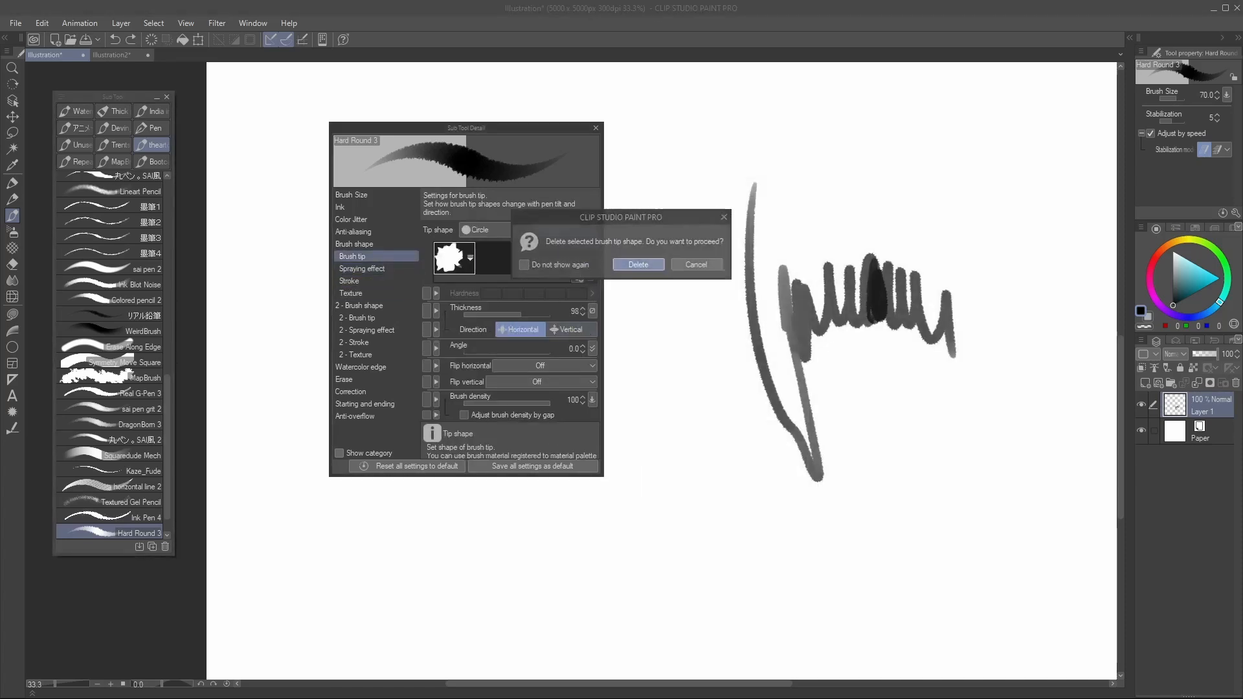
mouse_move(681, 174)
mouse_down()
mouse_move(731, 158)
mouse_move(732, 244)
mouse_up()
key(ctrl+z)
Replace the splatter tip with a bean-shaped tip material and try it with one test stroke
click(472, 258)
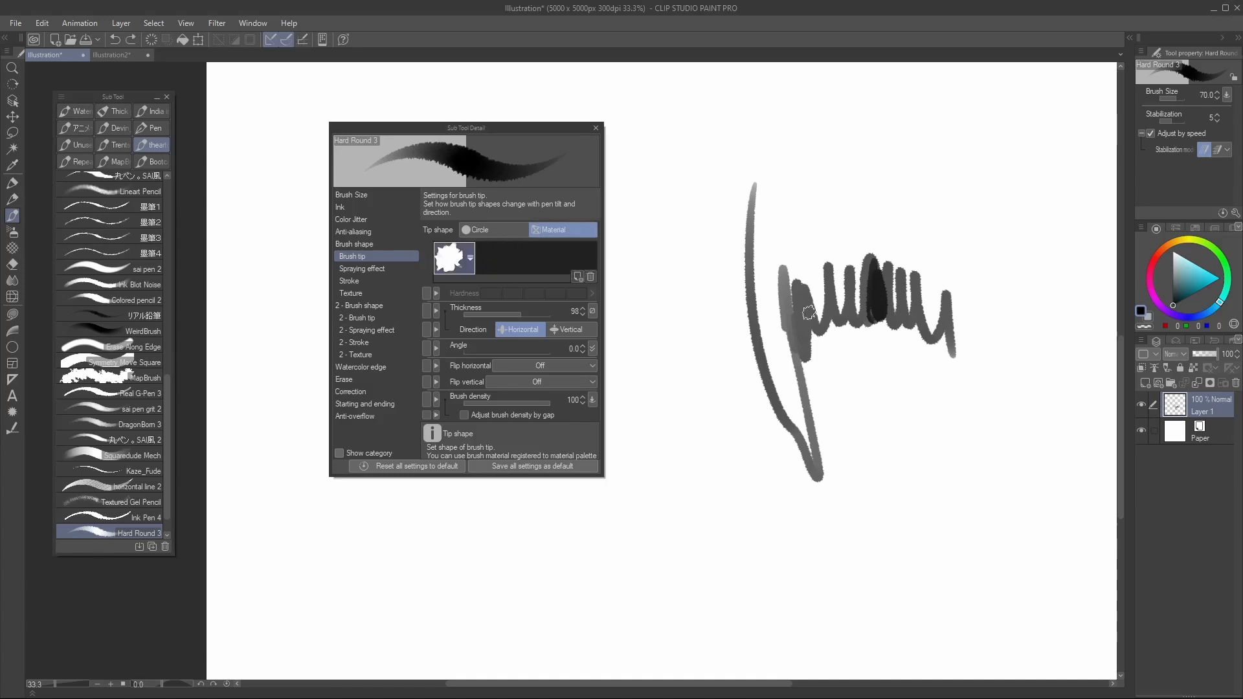
click(474, 259)
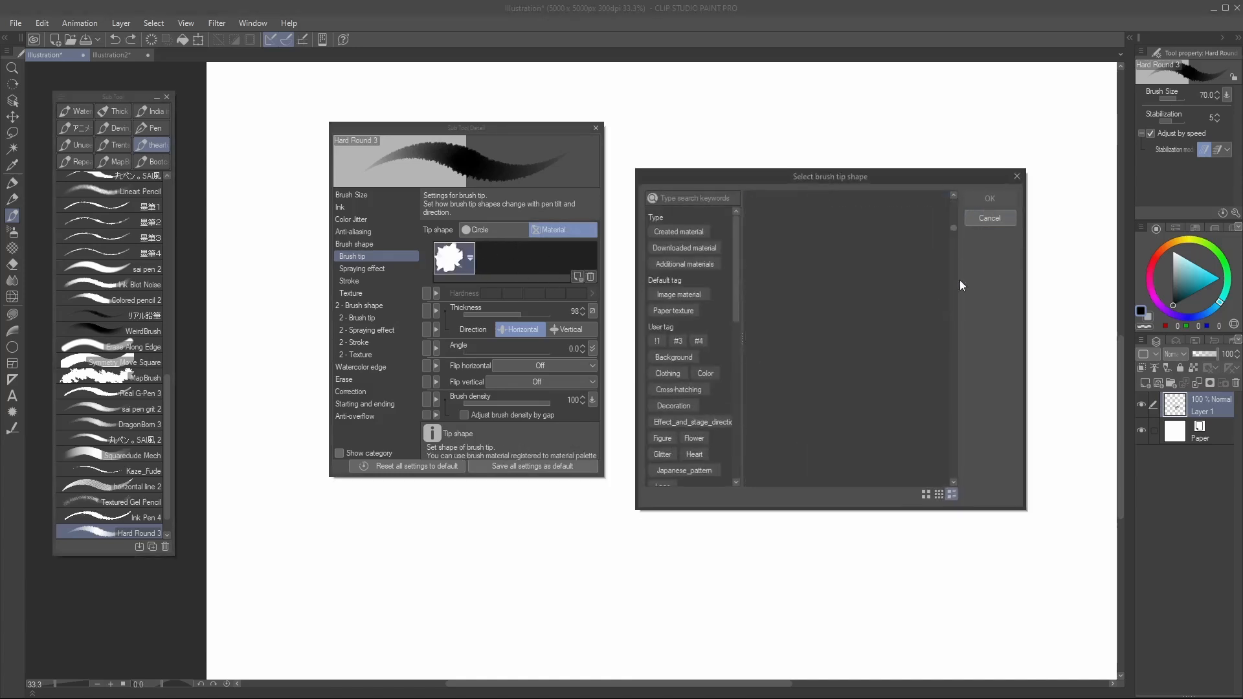
scroll(958, 319, down, 10)
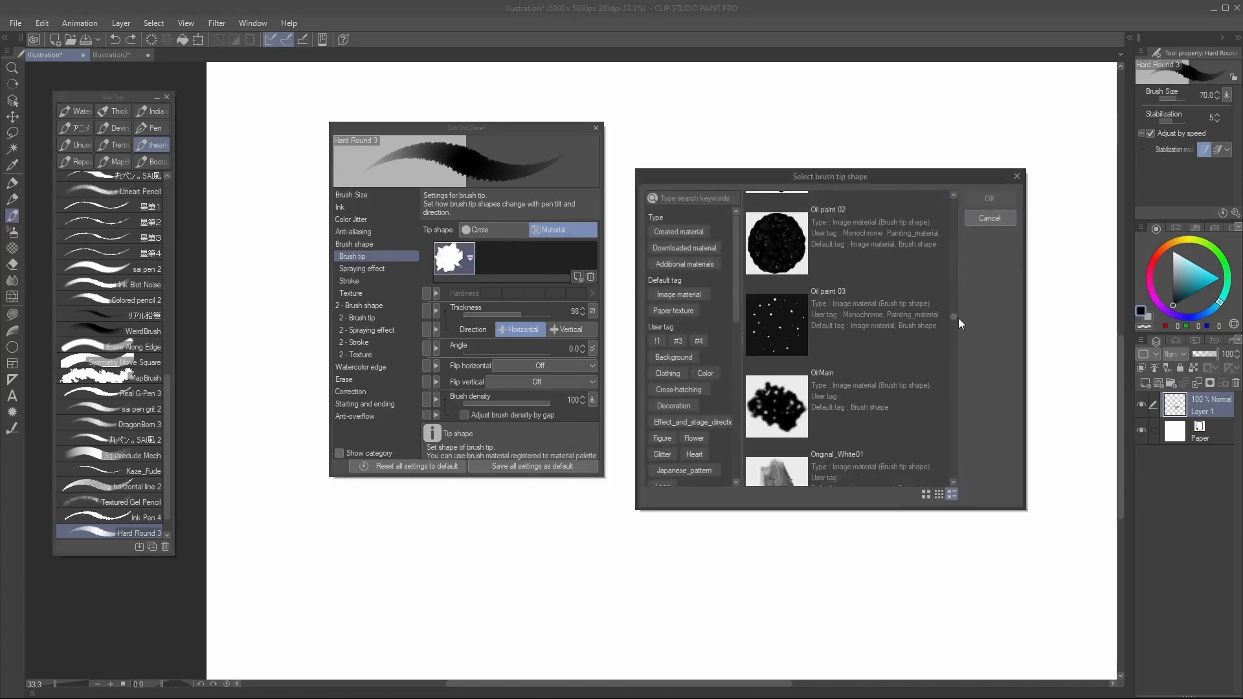
double_click(907, 266)
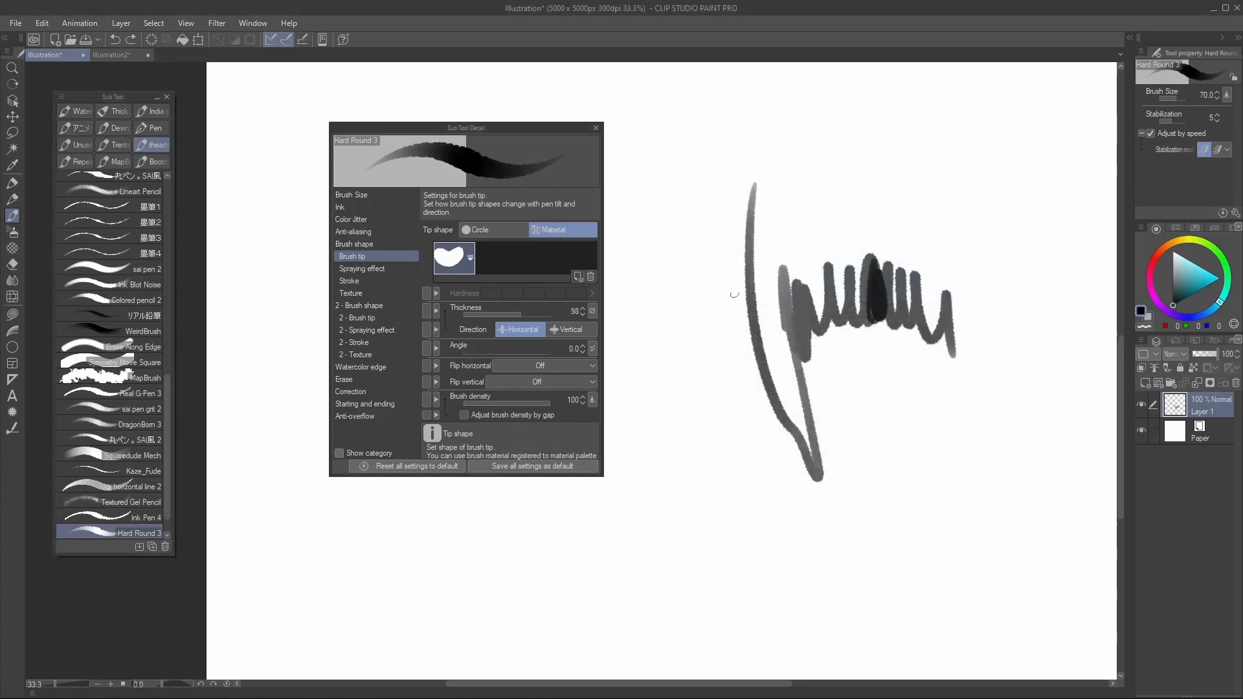
drag(766, 109, 835, 235)
key(ctrl+z)
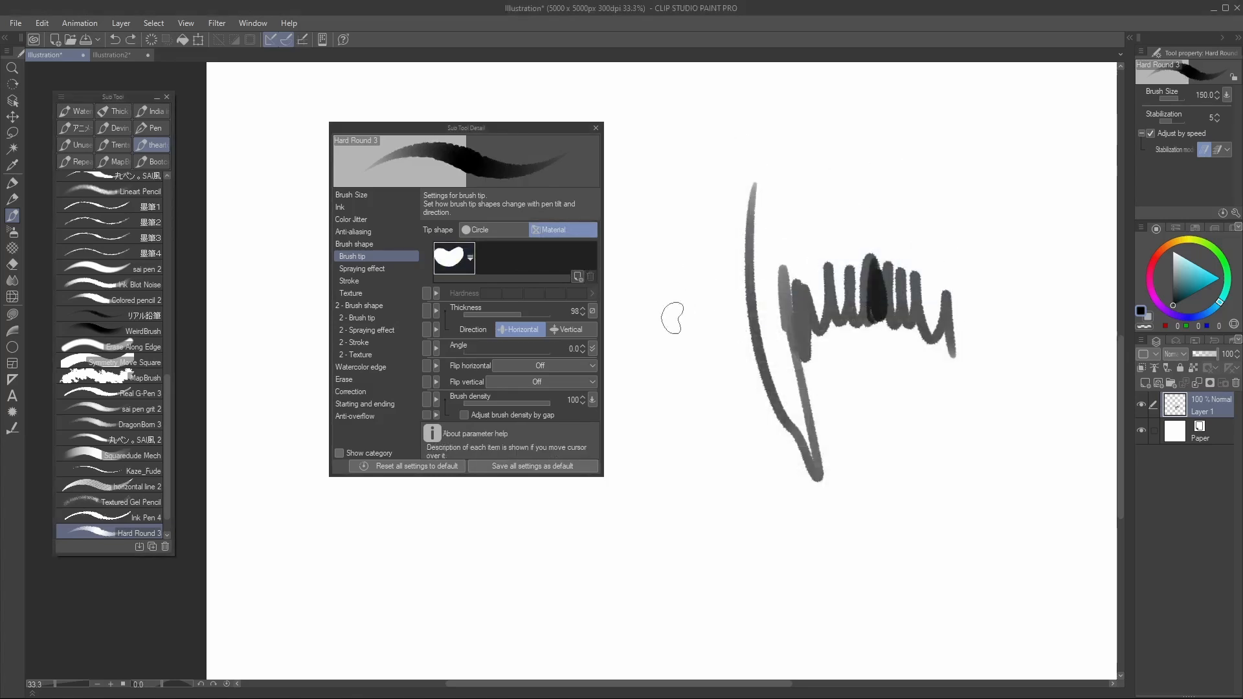
Paint four curved test strokes with the bean-shaped tip, starting at brush size 150 and ending at 80
click(592, 349)
drag(685, 224, 785, 556)
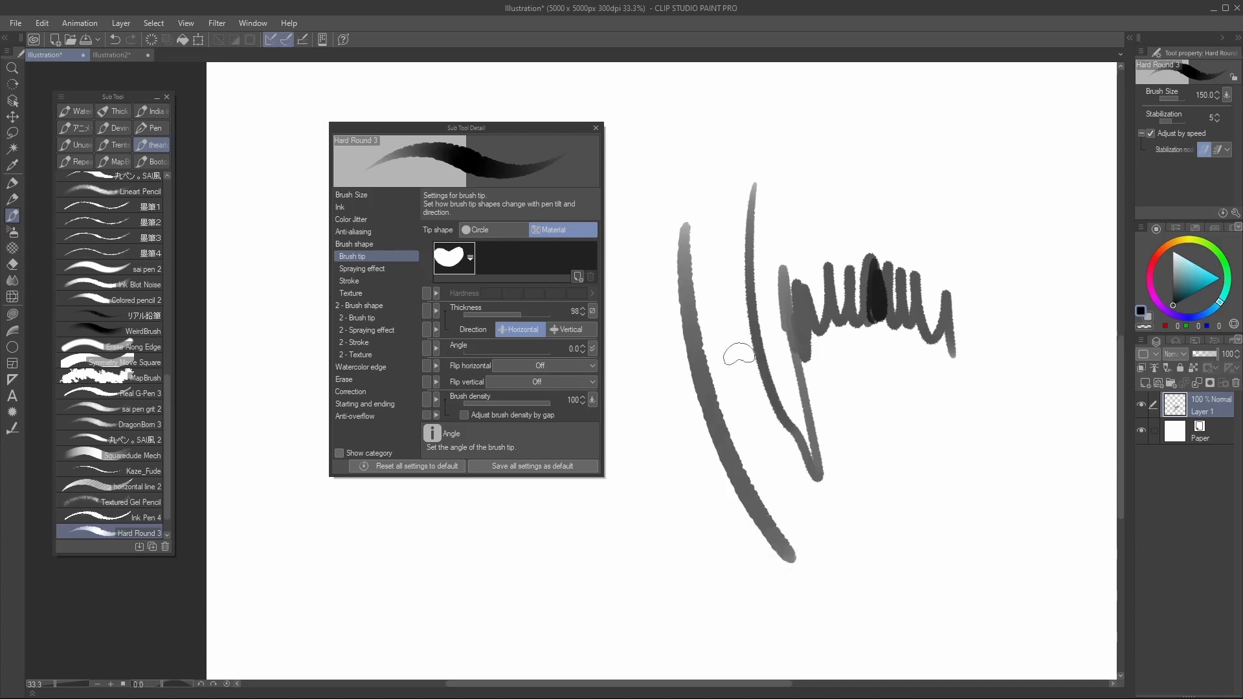
drag(721, 313, 778, 487)
drag(800, 132, 801, 360)
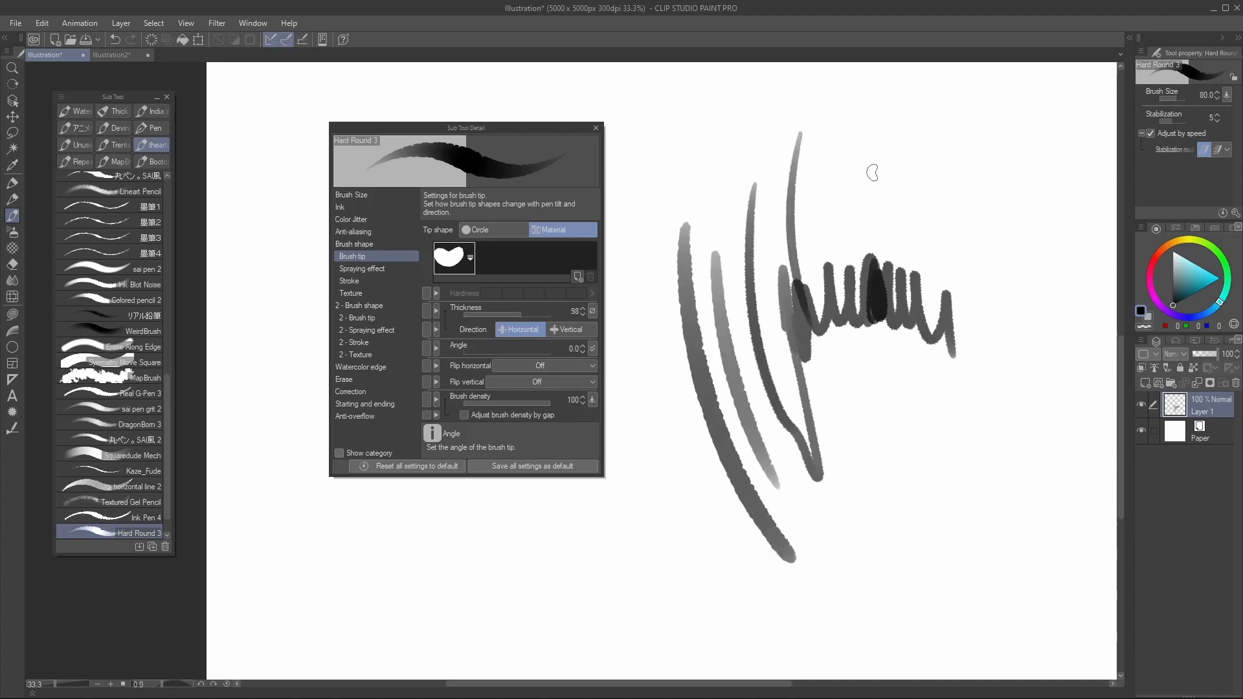
mouse_move(872, 173)
mouse_down()
mouse_move(969, 513)
mouse_move(971, 581)
mouse_up()
Turn off pen pressure for the brush density and paint three solid black curved test strokes around the grey ones
click(592, 400)
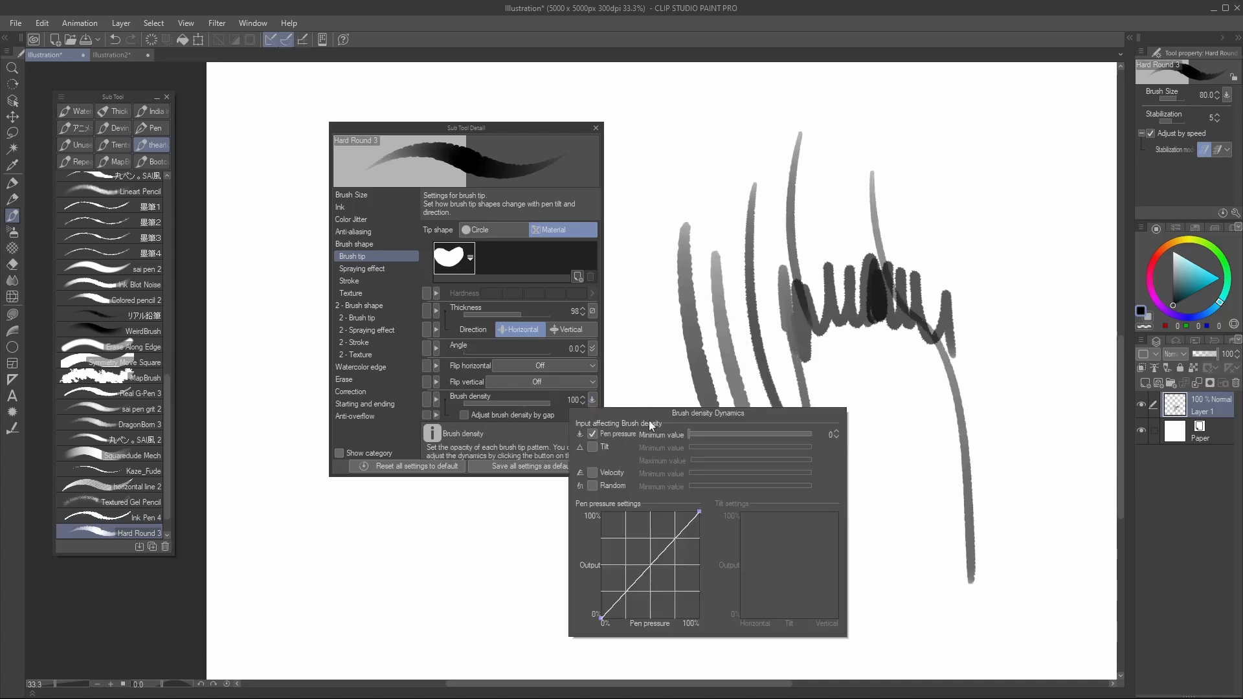
click(592, 433)
click(630, 267)
mouse_move(648, 182)
mouse_down()
mouse_move(641, 224)
mouse_move(782, 604)
mouse_up()
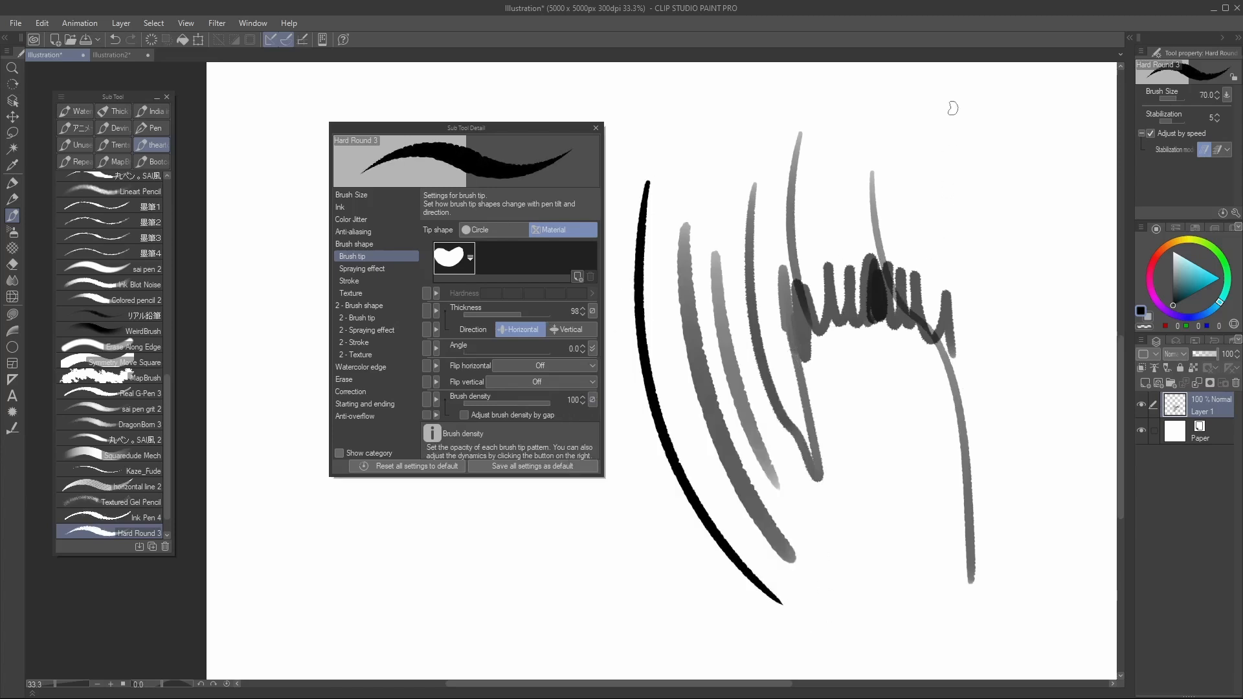
drag(954, 104, 1002, 435)
key(bracketleft)
drag(830, 338, 942, 555)
drag(980, 375, 808, 430)
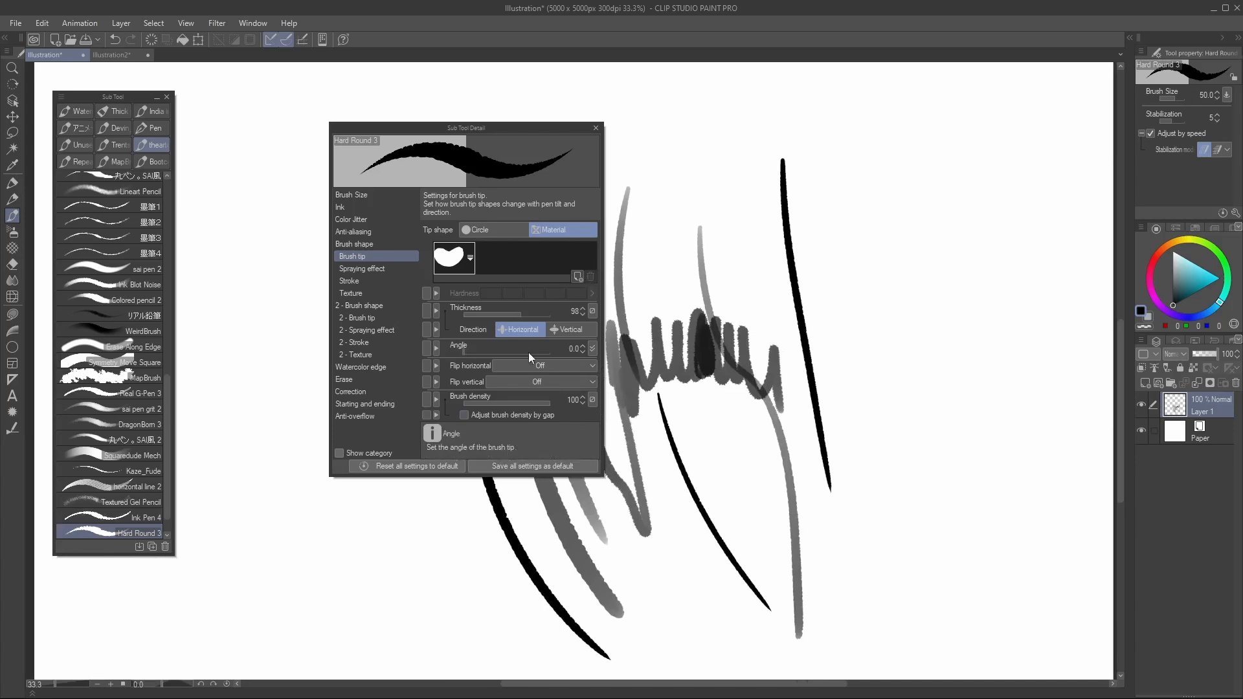
click(554, 367)
click(555, 380)
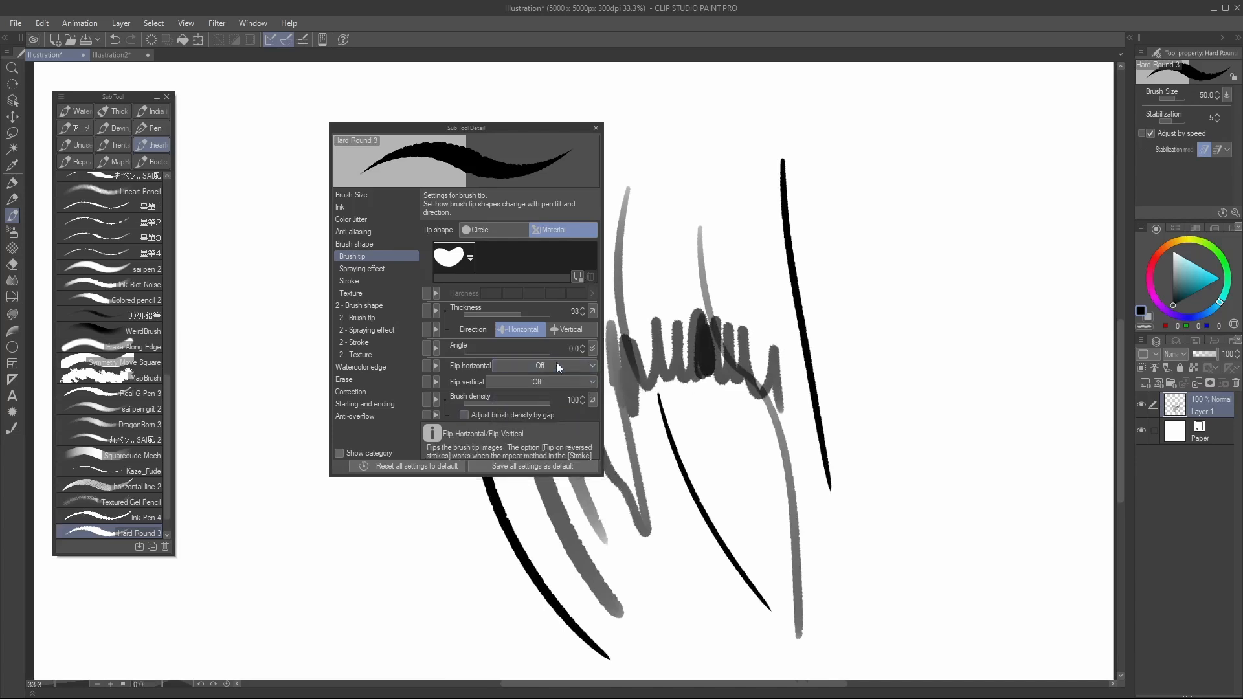
Turn on the spraying effect for the brush and raise the brush size to 700
click(389, 269)
click(455, 229)
drag(767, 219, 712, 251)
key(])
key(])
key(])
key(])
key(])
key(])
key(])
key(])
key(])
key(])
key(])
key(])
key(])
key(])
Try a test spray at brush size 700, undo it, and spray a dense patch at size 600 instead
mouse_move(809, 150)
mouse_down()
mouse_move(853, 437)
mouse_move(901, 486)
mouse_up()
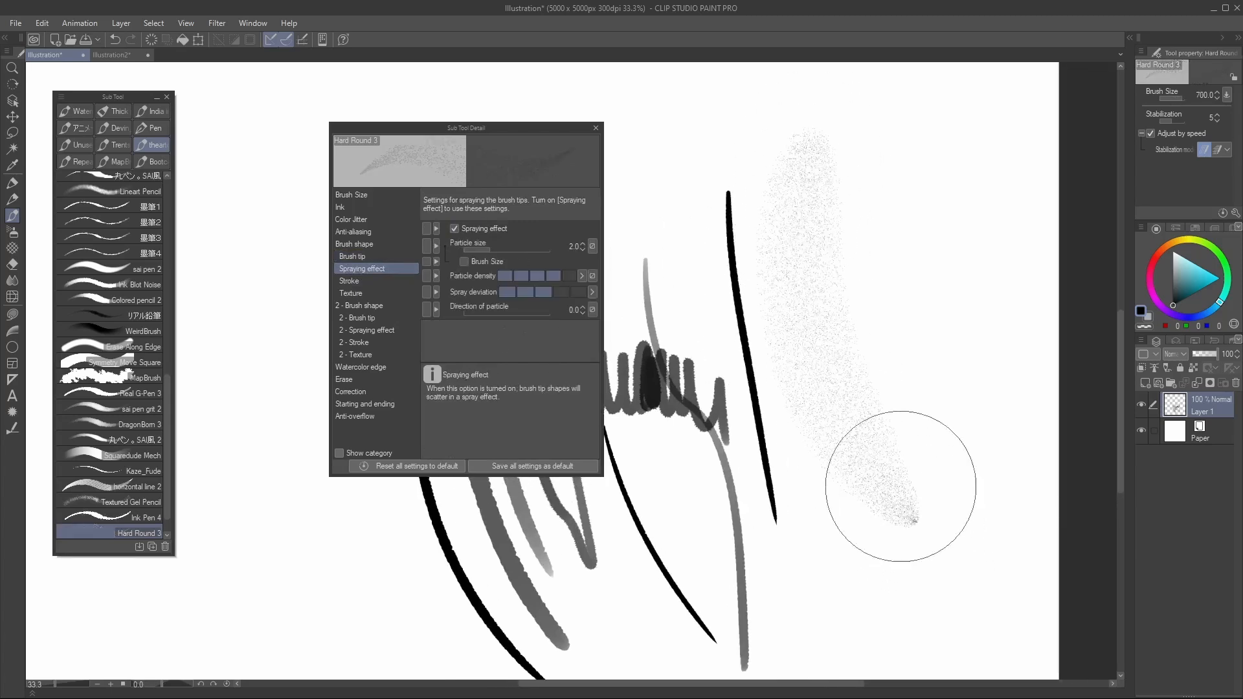
key(ctrl+z)
key([)
mouse_move(871, 159)
mouse_down()
mouse_move(904, 297)
mouse_move(949, 288)
mouse_move(832, 343)
mouse_move(902, 227)
mouse_move(925, 254)
mouse_move(884, 323)
mouse_move(923, 216)
mouse_move(938, 222)
mouse_move(927, 256)
mouse_move(916, 181)
mouse_move(961, 305)
mouse_move(962, 412)
mouse_up()
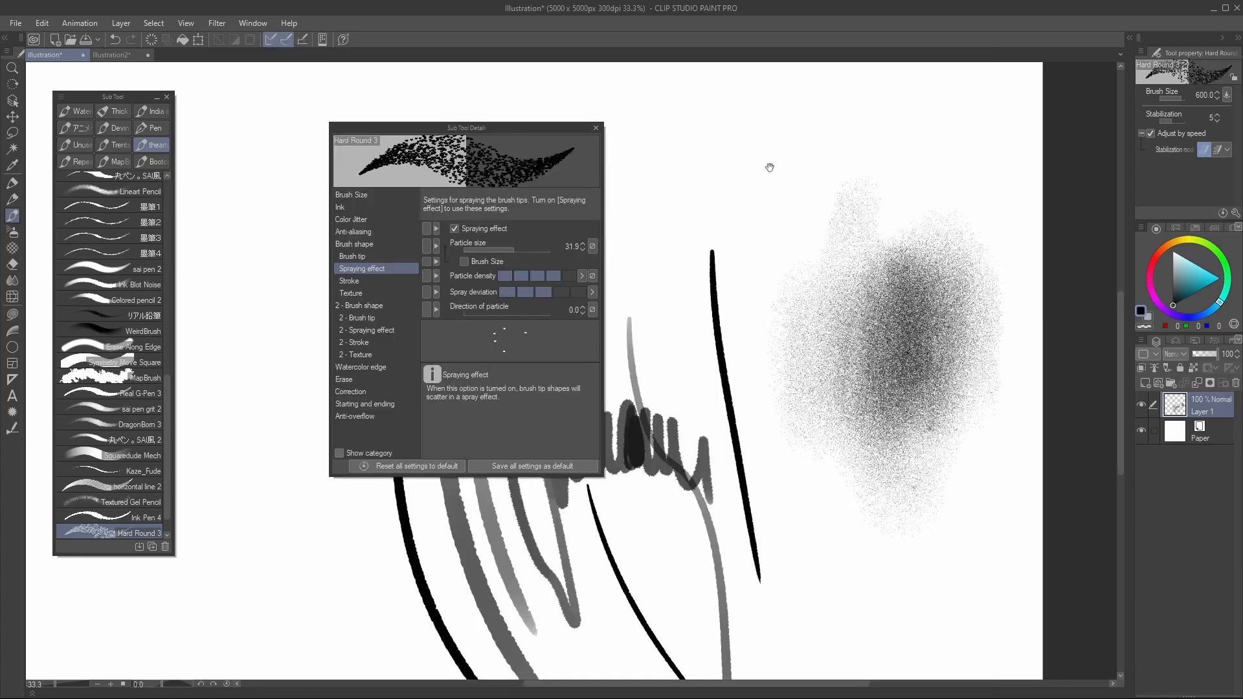
Spray one patch with particle size 31.9 and another with particle size 2.0 to compare them
drag(771, 167, 804, 270)
mouse_move(789, 178)
mouse_down()
mouse_move(750, 316)
mouse_move(846, 298)
mouse_move(882, 328)
mouse_up()
click(493, 250)
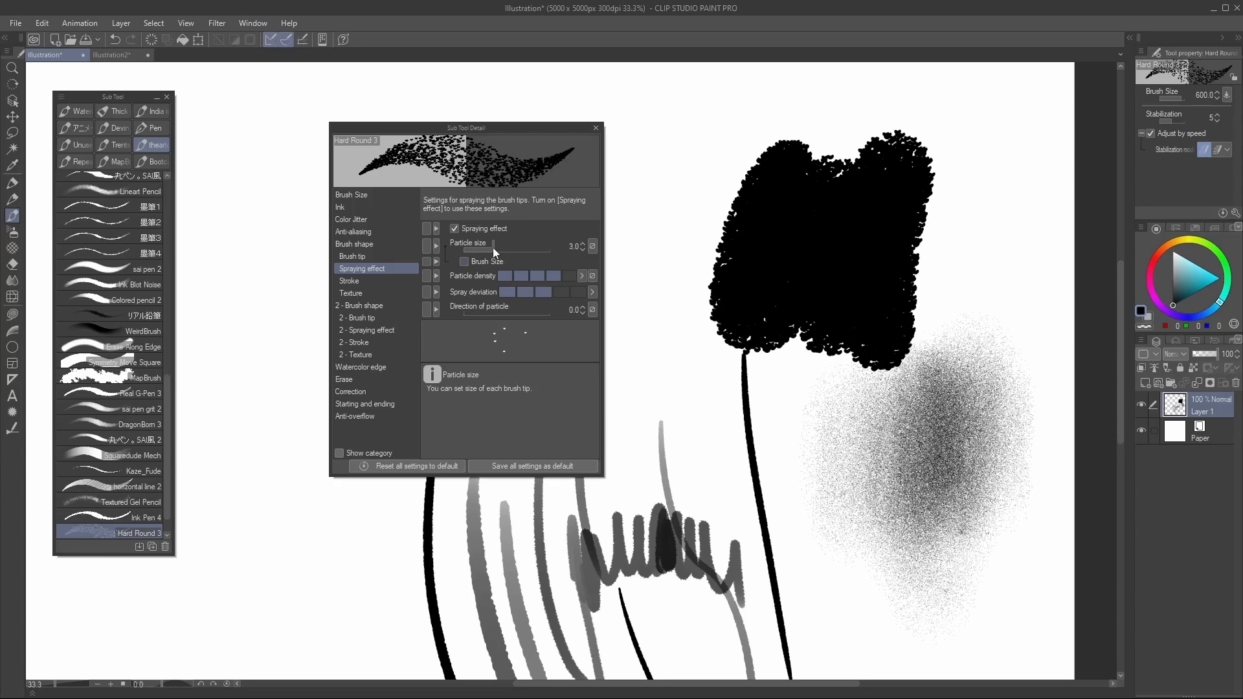
mouse_move(715, 179)
mouse_down()
mouse_move(720, 314)
mouse_move(731, 320)
mouse_up()
mouse_move(785, 234)
mouse_down()
mouse_move(833, 251)
mouse_move(958, 196)
mouse_up()
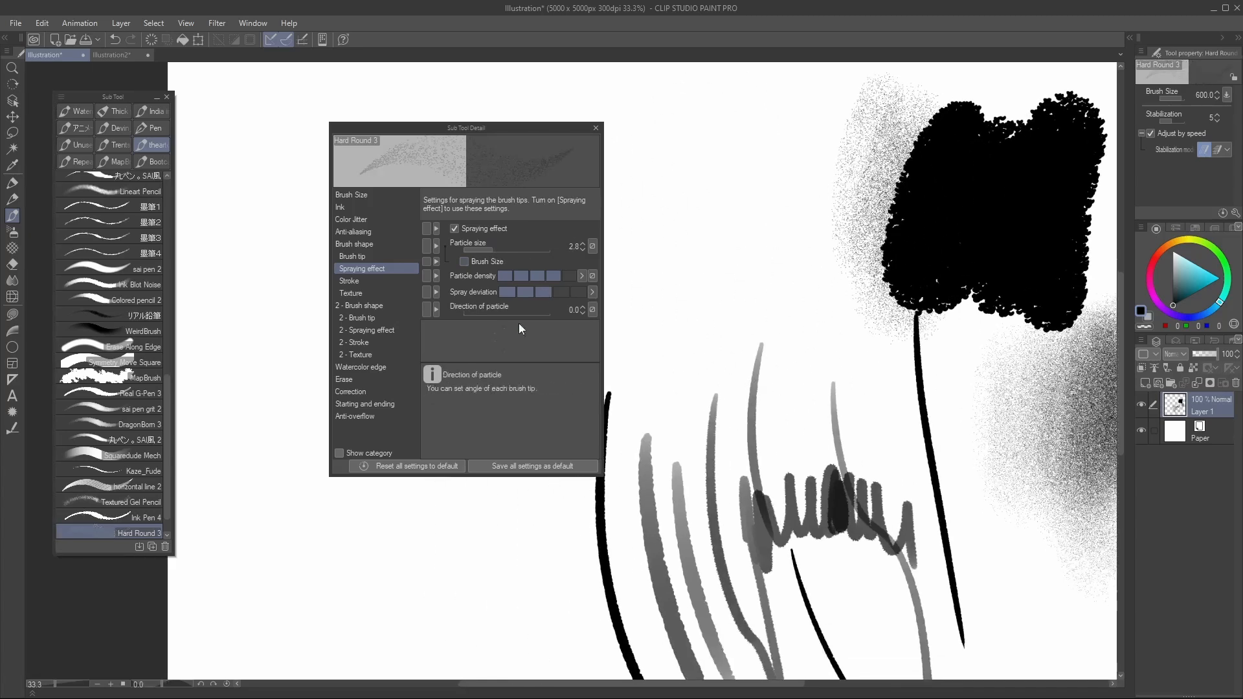
Link the particle size to the brush size and spray test patches at larger and smaller brush sizes
click(465, 263)
mouse_move(715, 155)
mouse_down()
mouse_move(712, 295)
mouse_move(725, 227)
mouse_move(779, 328)
mouse_move(844, 353)
mouse_move(856, 415)
mouse_up()
key(])
key(])
key(])
key(])
key(])
key(])
key([)
key([)
key([)
key([)
key([)
key([)
key([)
key([)
key([)
key([)
Unlink the particle size from the brush size and test-spray at several different brush sizes
click(464, 262)
key(])
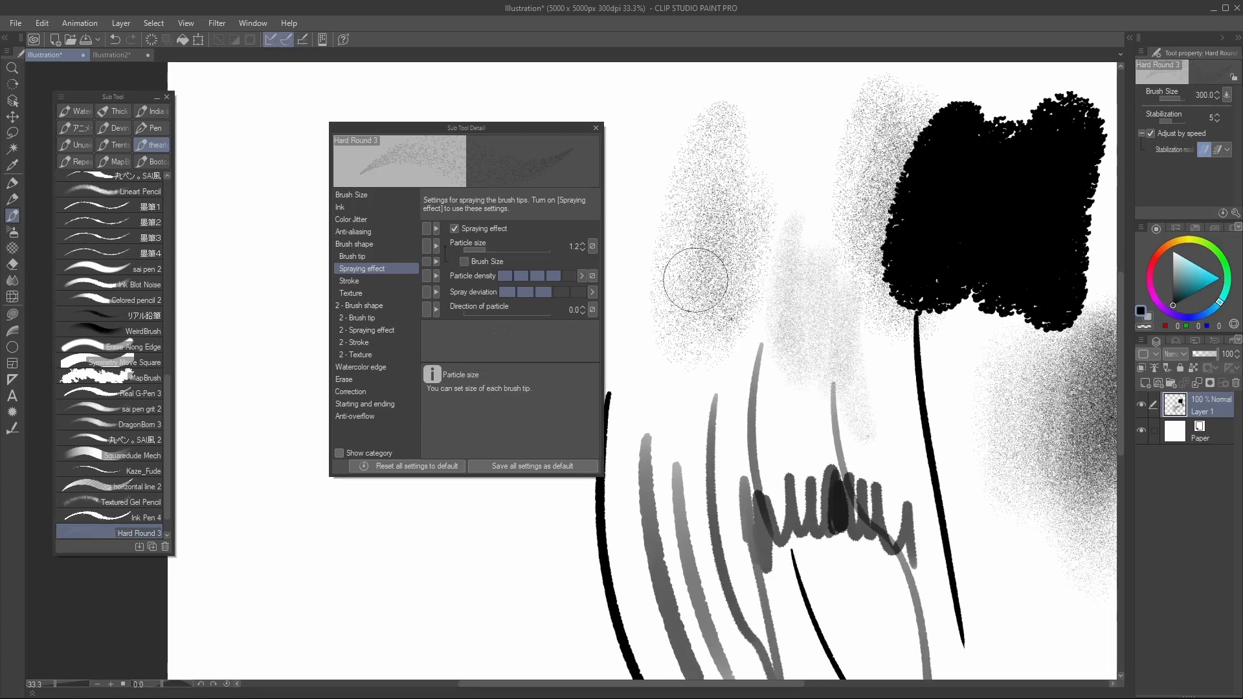
key(])
key(])
key(])
drag(661, 324, 666, 344)
key([)
key([)
key([)
key([)
key([)
key([)
key([)
key([)
key([)
key([)
key([)
key([)
key([)
key([)
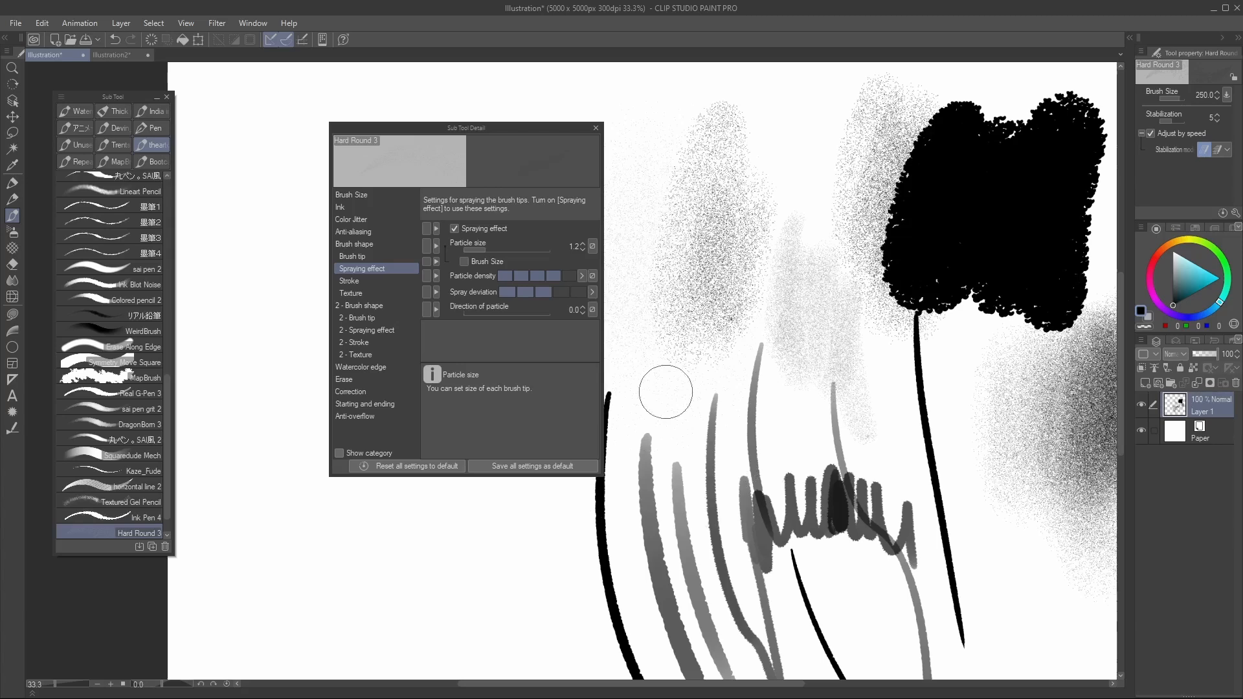
mouse_move(668, 391)
mouse_down()
mouse_move(680, 454)
mouse_move(693, 392)
mouse_up()
key(ctrl+z)
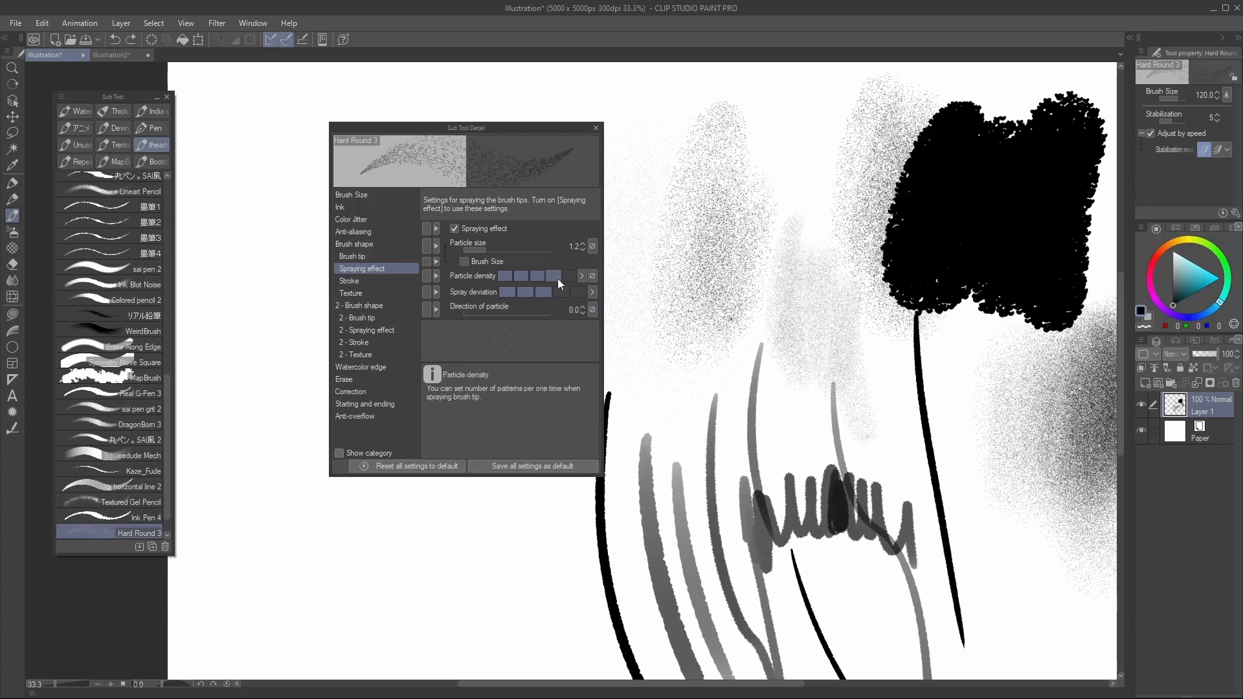
Lower the particle density to its lowest level and spray a patch at brush size 1000
click(506, 275)
drag(550, 262, 788, 253)
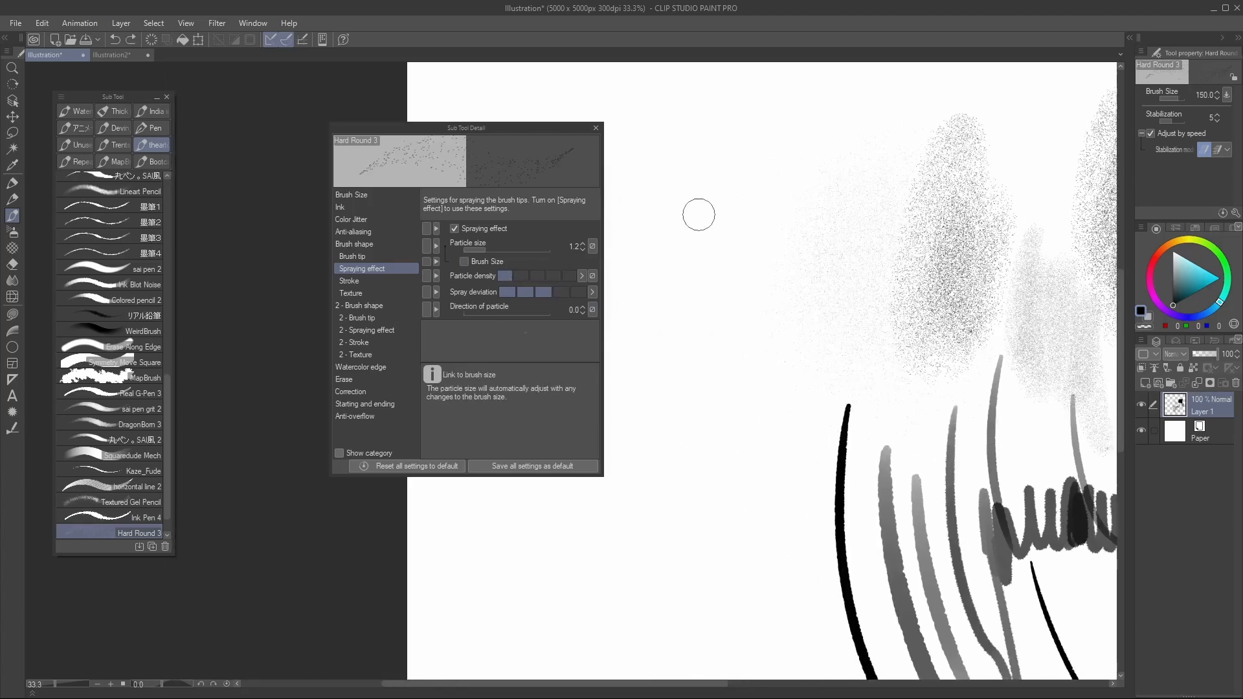
key(])
key(])
key(])
key(])
key(])
key(])
key(])
key(])
key(])
key(])
mouse_move(698, 240)
mouse_down()
mouse_move(713, 330)
mouse_move(805, 340)
mouse_move(687, 370)
mouse_up()
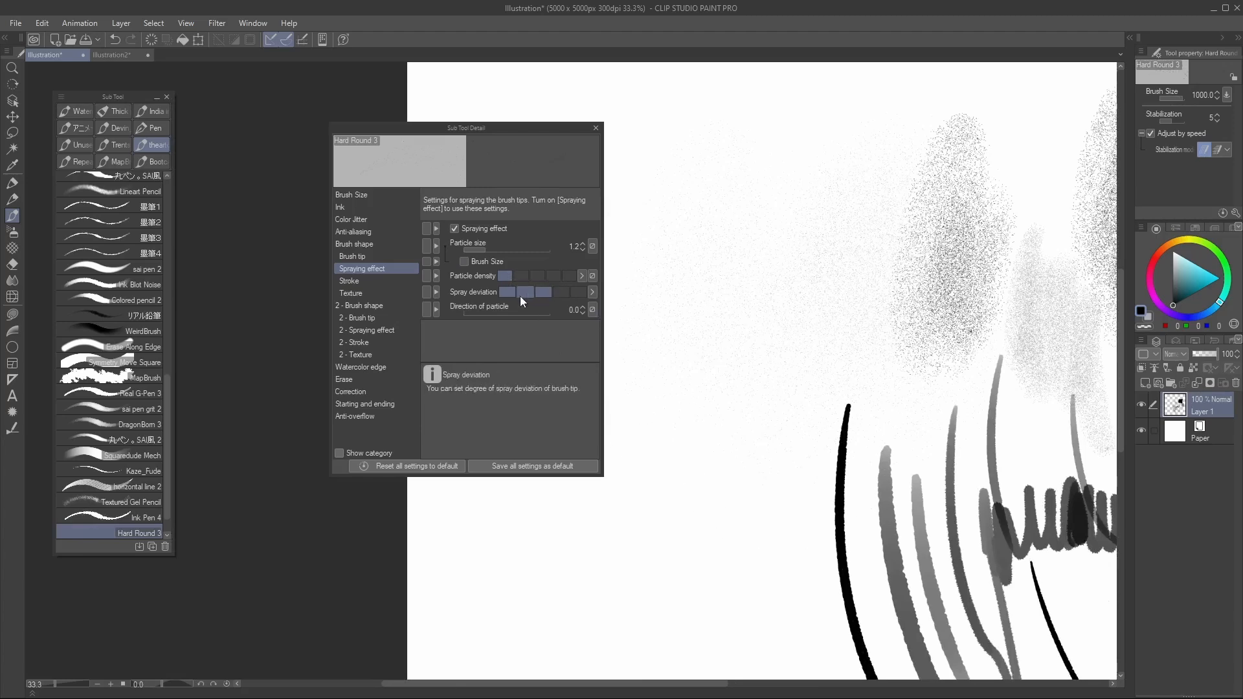
Reduce the brush size to 500 and set the particle size to 49.7
key([)
key([)
key([)
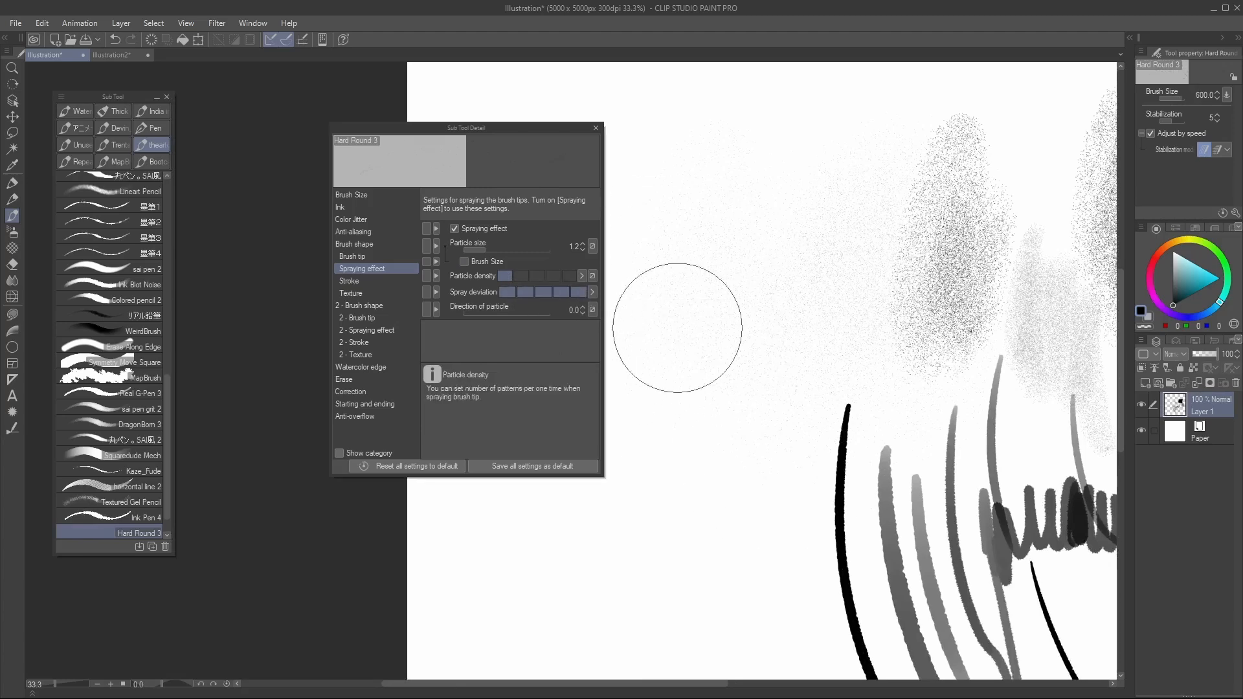
click(518, 250)
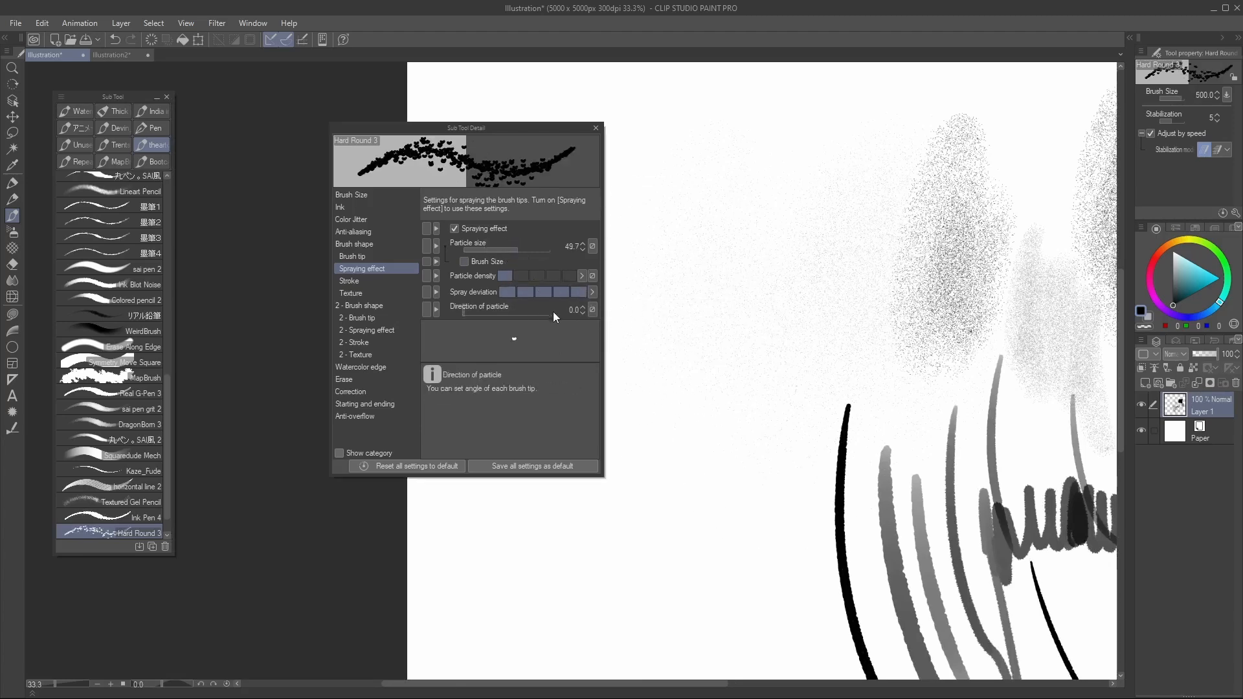
Paint test strokes with the spray deviation at its highest and lowest levels, leaving it at the lowest
click(507, 291)
click(581, 293)
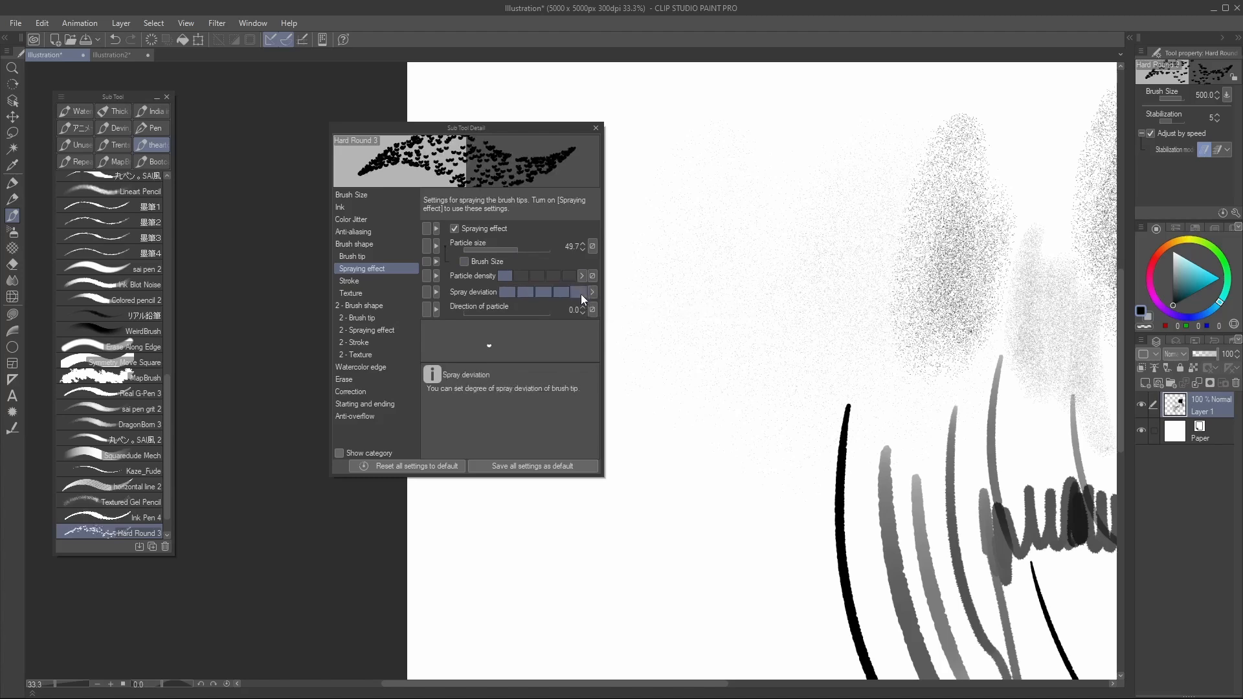
click(503, 290)
click(590, 294)
mouse_move(719, 113)
mouse_down()
mouse_move(749, 589)
mouse_move(795, 194)
mouse_up()
click(510, 292)
drag(657, 245, 879, 158)
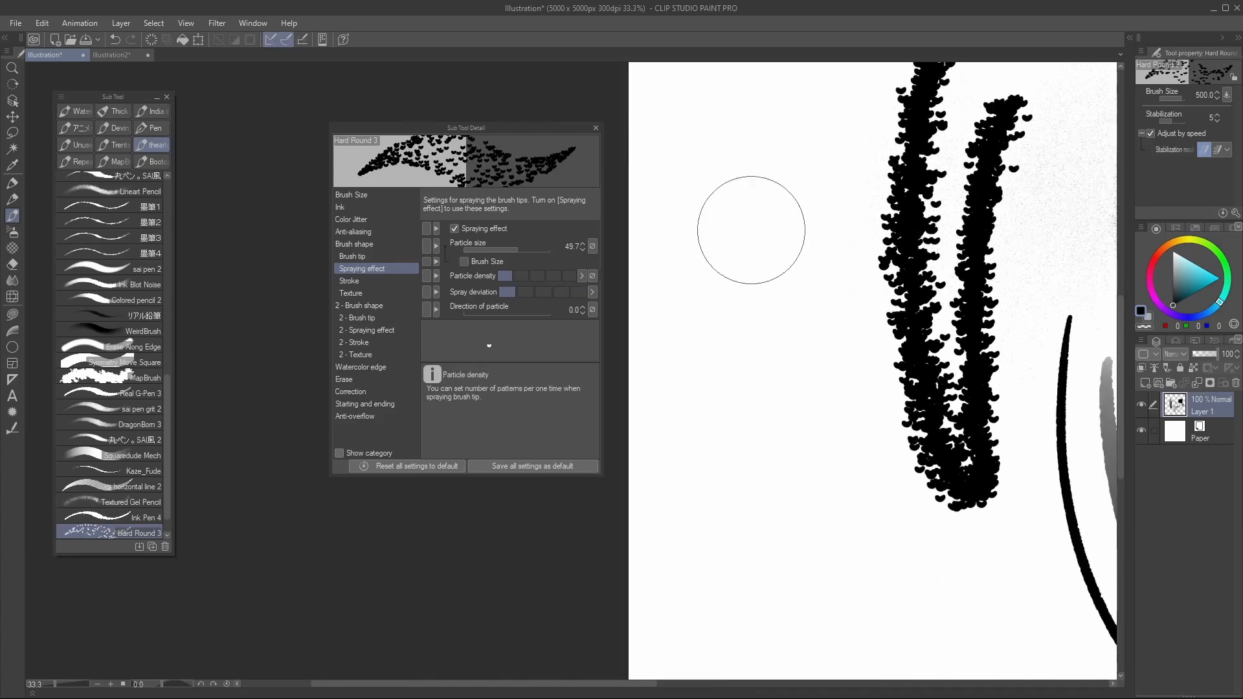
drag(748, 241, 832, 570)
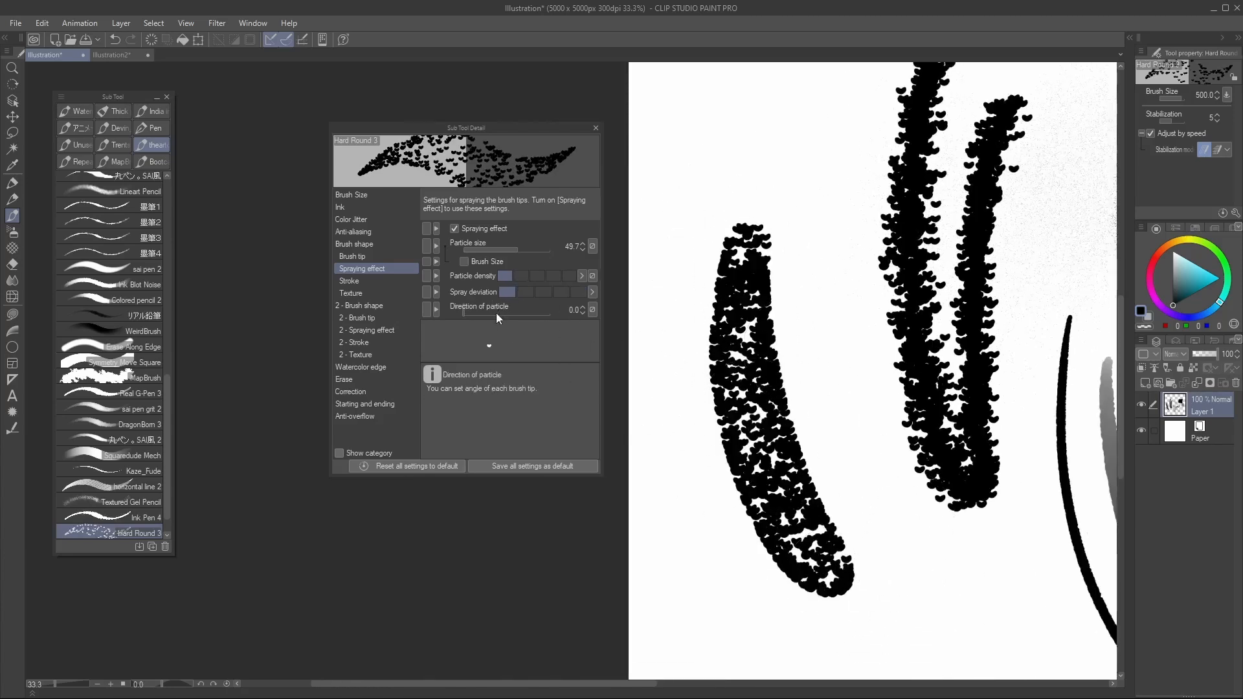
Enable Random in the particle direction dynamics and spray a test stroke beside the earlier ones
click(594, 309)
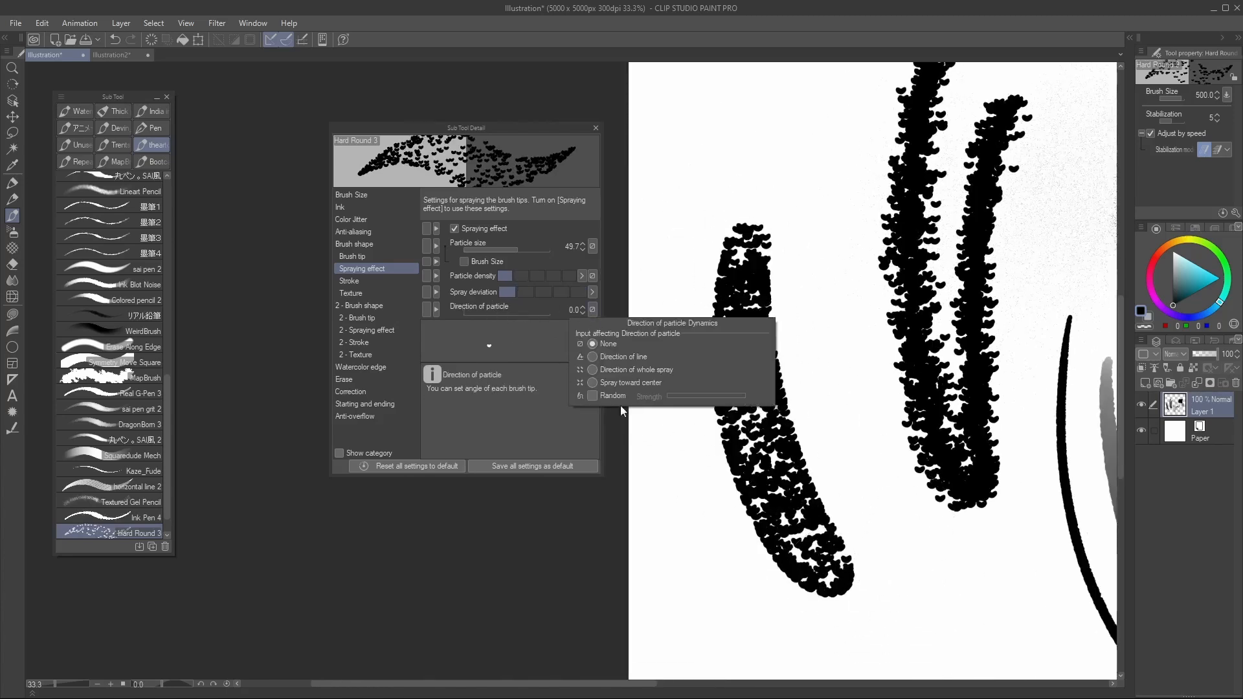
click(615, 396)
click(781, 167)
drag(779, 104, 808, 392)
drag(870, 192, 686, 363)
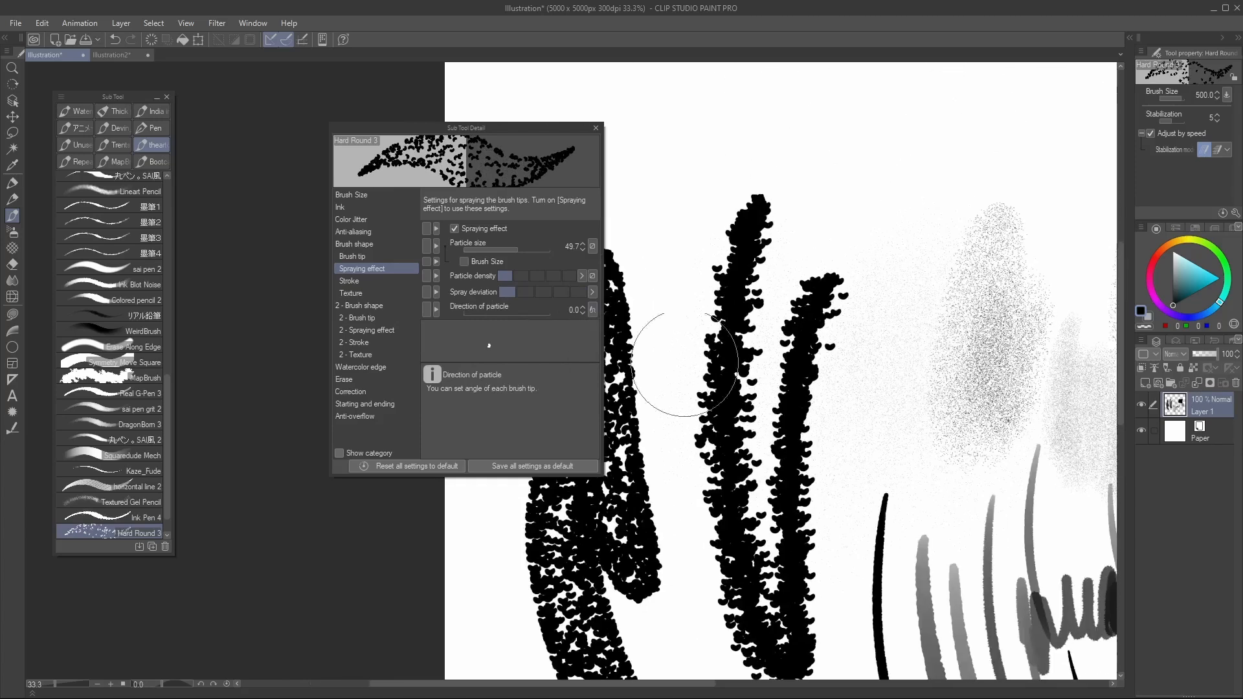
Clear all the test strokes from Layer 1 and raise the brush size to 1500
key(ctrl+z)
key(bracketright)
key(bracketright)
mouse_move(951, 195)
mouse_down()
mouse_move(725, 279)
mouse_move(874, 505)
mouse_up()
key(ctrl+a)
key(Delete)
key(ctrl+z)
key(bracketright)
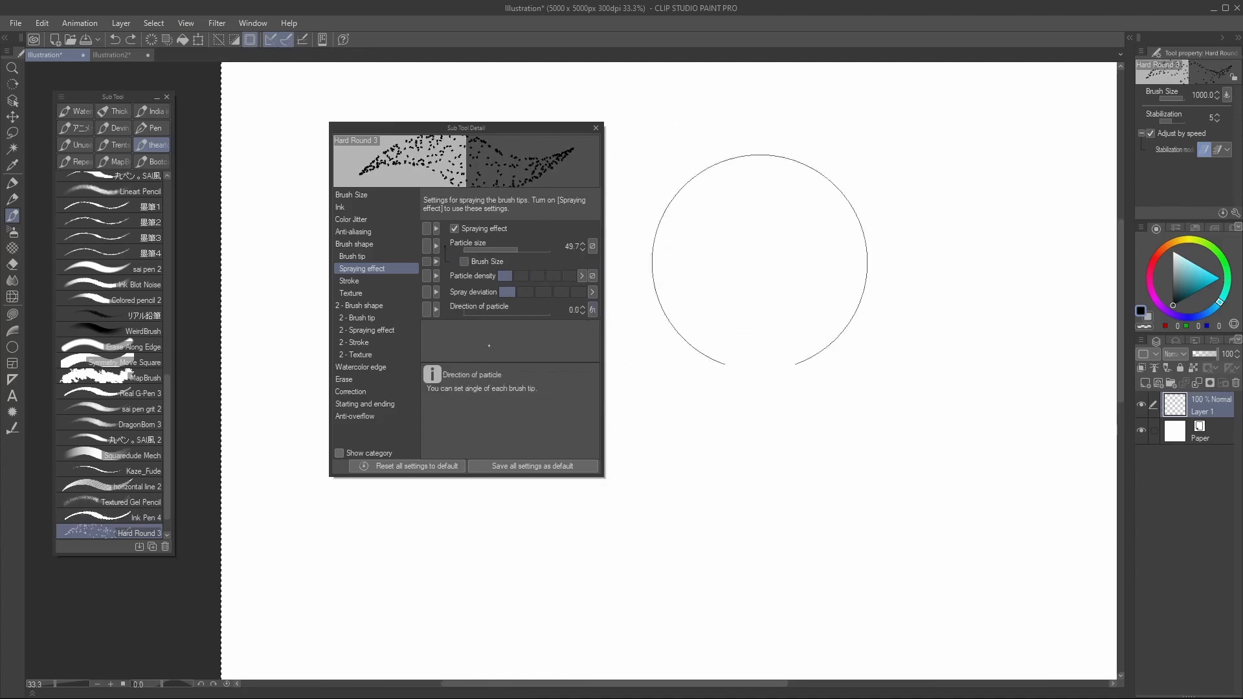
key(bracketright)
Scatter randomly rotated bean-shaped particles at several spots across the blank canvas
click(774, 239)
drag(772, 243, 786, 379)
key(ctrl+z)
click(835, 227)
click(781, 400)
click(881, 448)
click(912, 314)
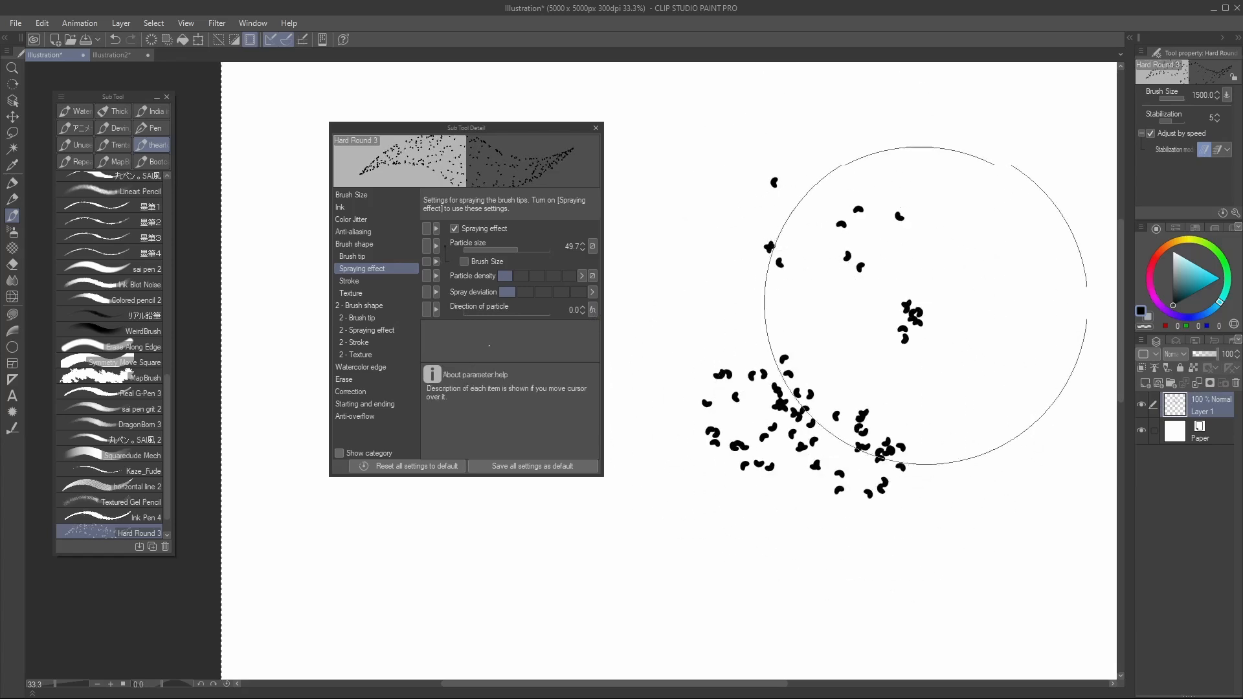
click(976, 229)
click(937, 129)
Undo all the scattered particle marks on the canvas
key(ctrl+z)
key(ctrl+z)
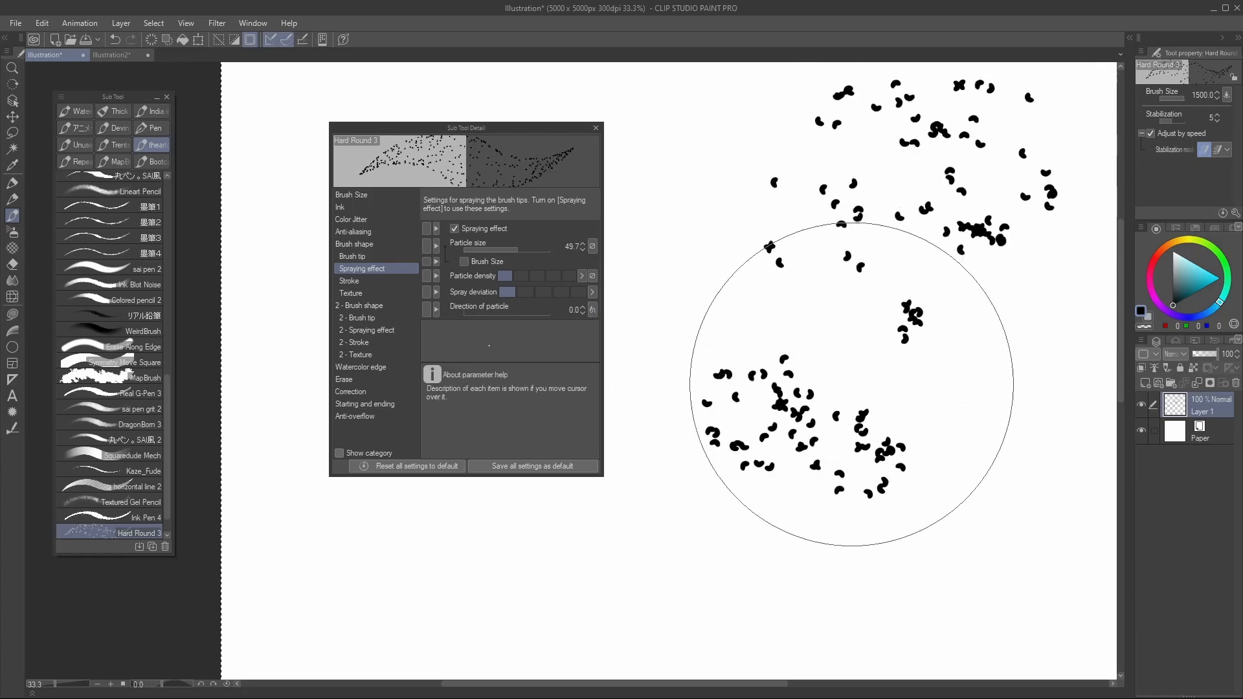
key(ctrl+z)
key(ctrl+z)
key(ctrl+z)
key(ctrl+z)
key(ctrl+z)
key(ctrl+z)
key(ctrl+z)
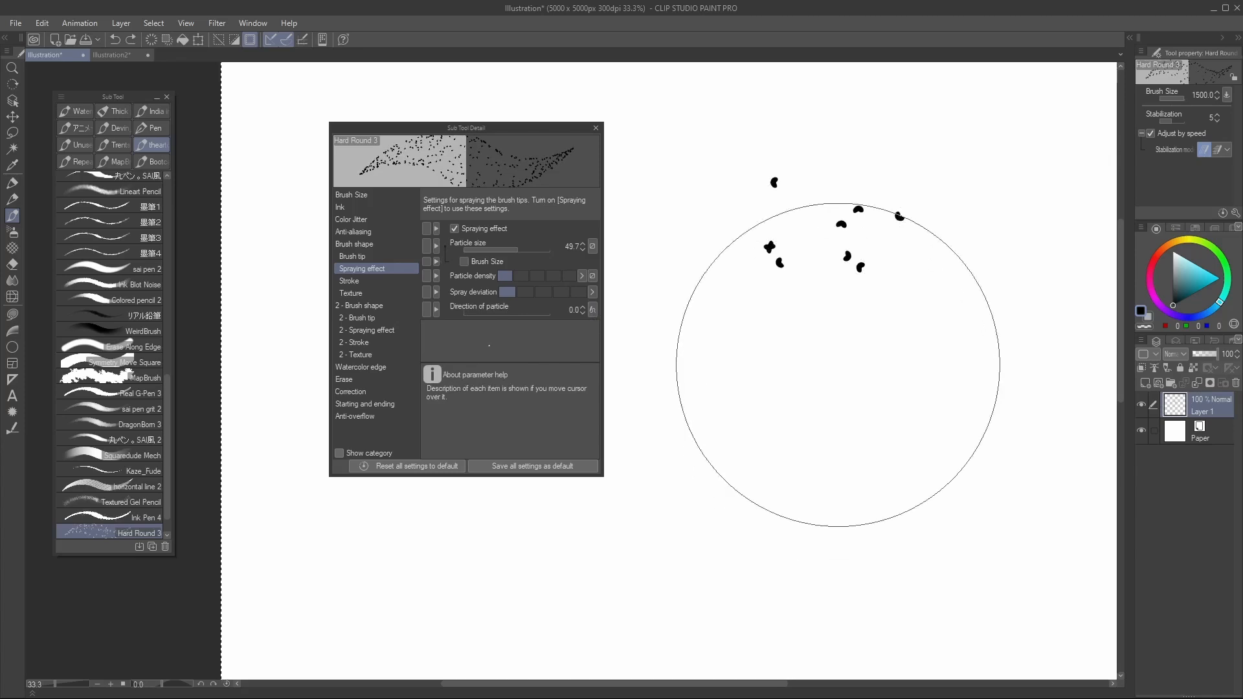
Stamp four separate particle clusters on the canvas at brush size 1500, and raise the brush size to 1700
click(755, 210)
click(857, 490)
click(964, 358)
click(1002, 217)
key(])
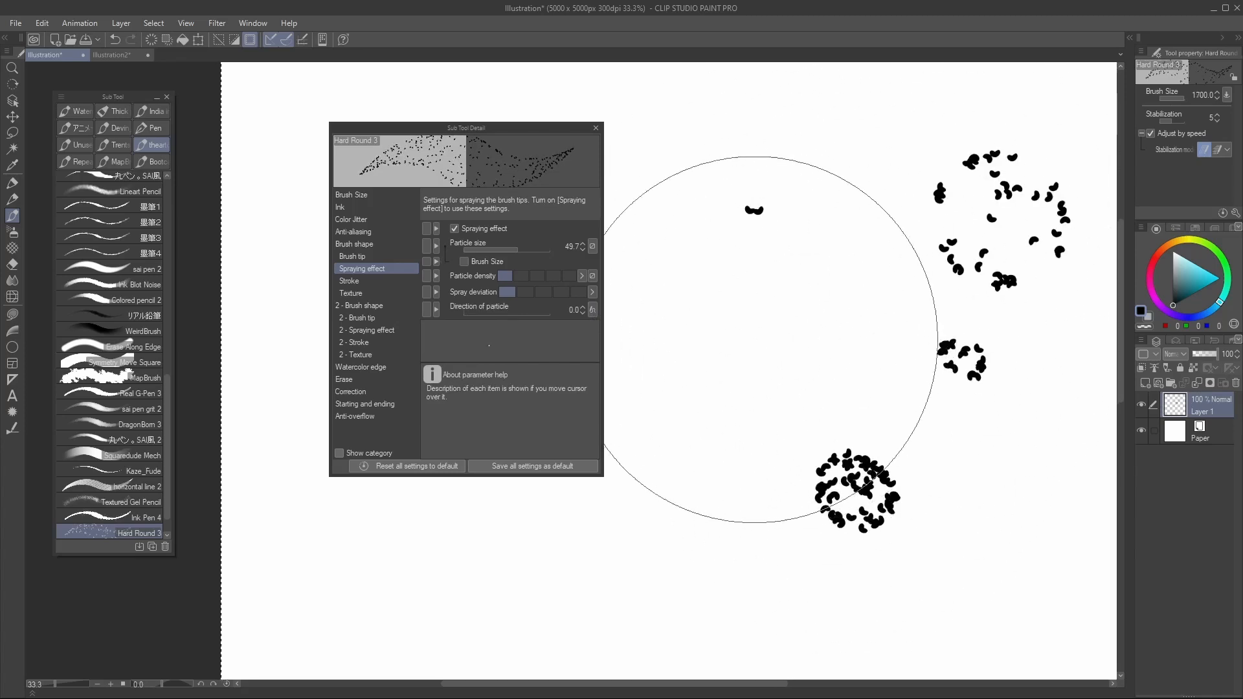
Stamp two more particle marks at brush size 1700, and erase through the existing clusters with the transparent colour
click(738, 338)
click(801, 215)
key(c)
mouse_move(971, 249)
mouse_down()
mouse_move(866, 425)
mouse_move(886, 365)
mouse_up()
Lower the brush size to 700 and erase most of the lowest particle cluster with the transparent colour
key([)
key([)
key([)
key([)
key([)
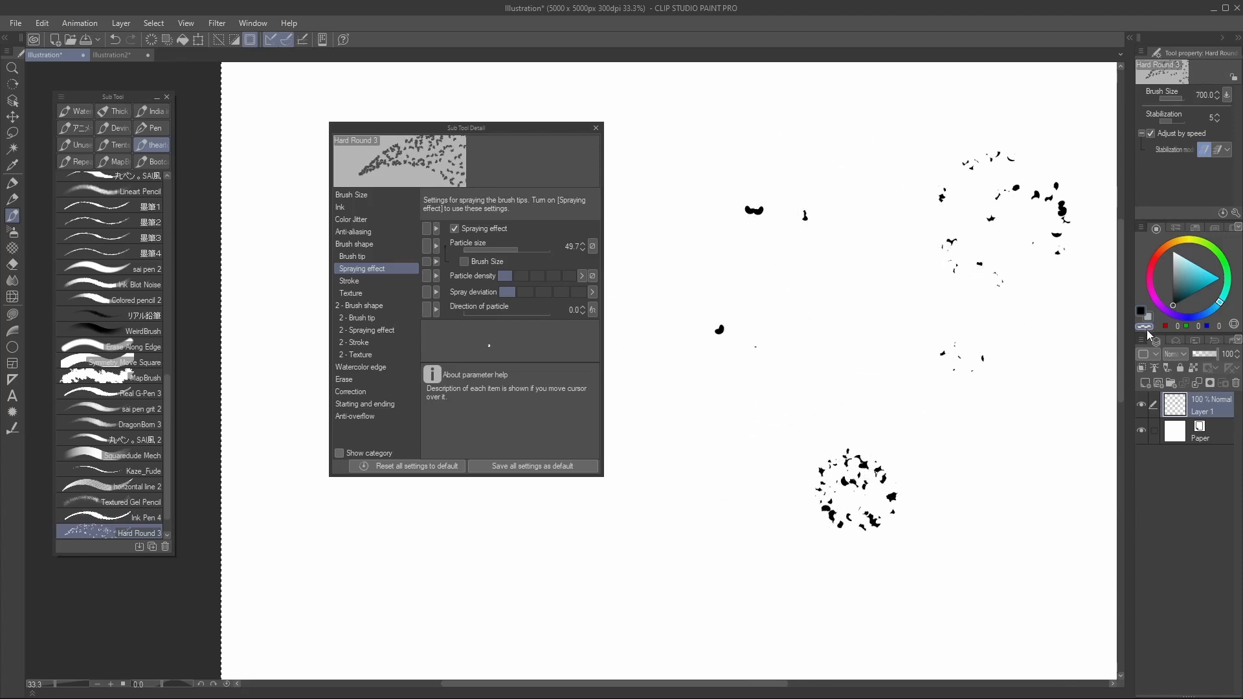
key(c)
key(c)
key(c)
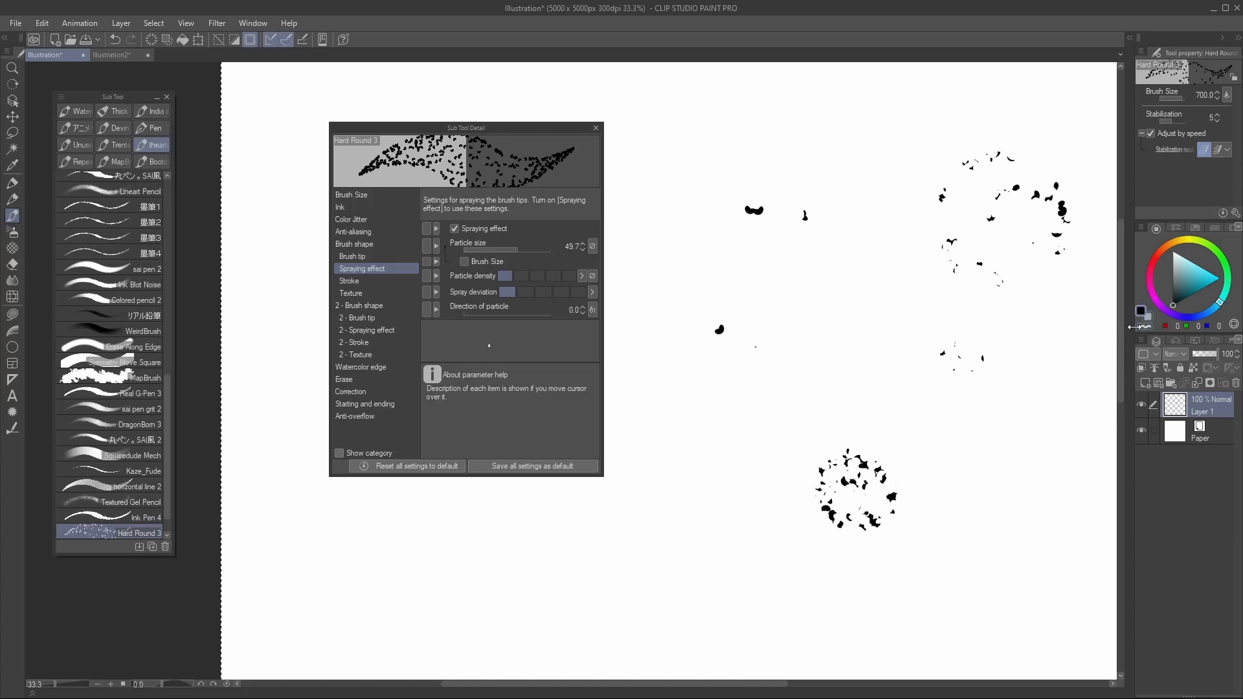
click(1150, 328)
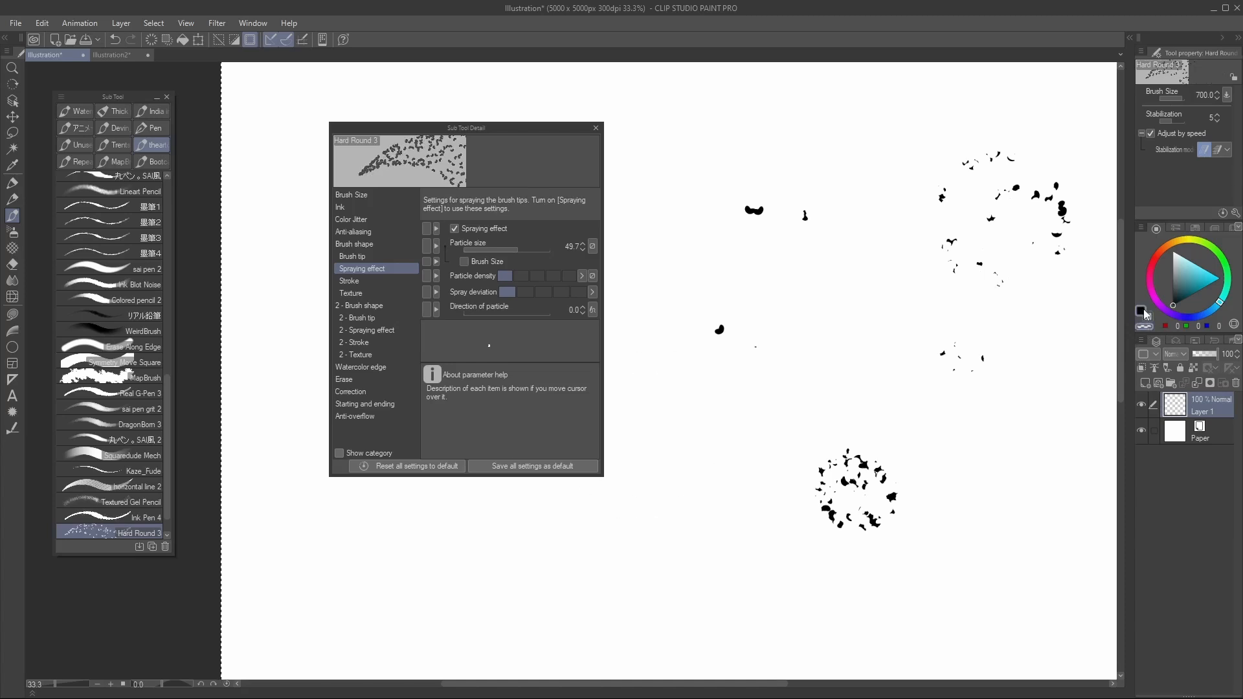
mouse_move(824, 389)
mouse_down()
mouse_move(854, 403)
mouse_move(855, 367)
mouse_move(833, 448)
mouse_up()
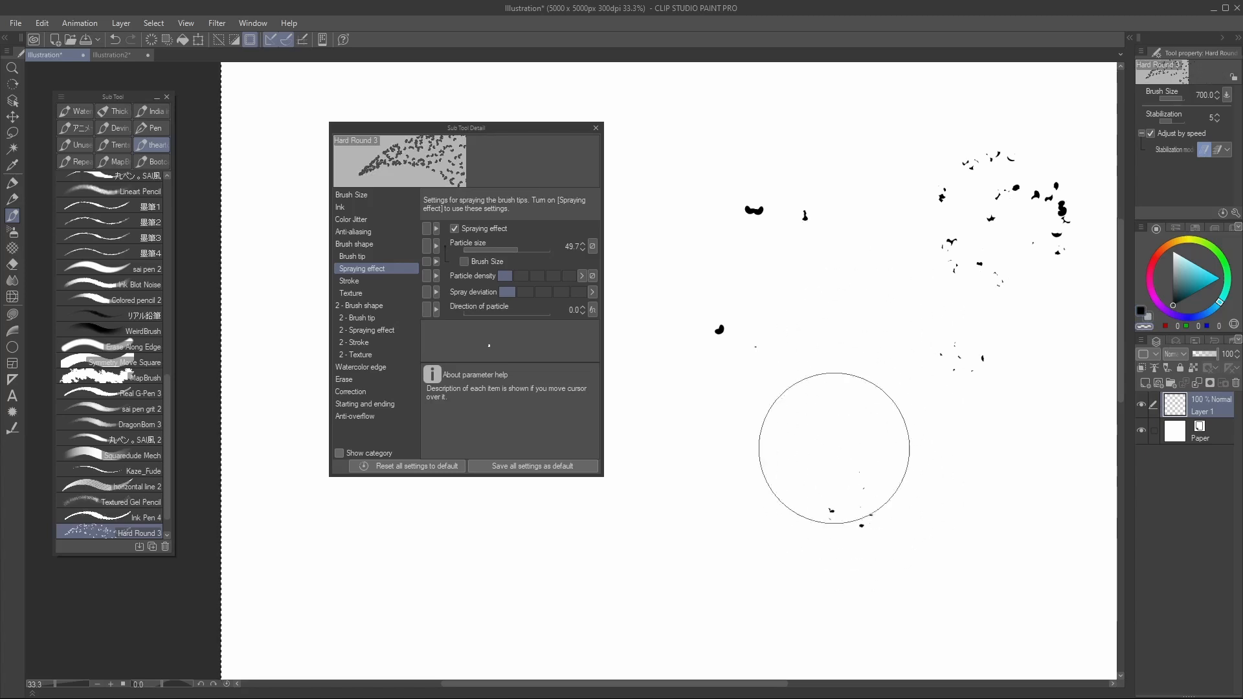
Spray broad, dense black particle strokes across the canvas, and erase speckles out of them with the transparent colour
key(c)
mouse_move(842, 223)
mouse_down()
mouse_move(836, 301)
mouse_move(889, 302)
mouse_move(969, 402)
mouse_up()
key(c)
mouse_move(881, 259)
mouse_down()
mouse_move(815, 355)
mouse_move(881, 231)
mouse_move(984, 410)
mouse_move(874, 361)
mouse_move(952, 235)
mouse_move(868, 401)
mouse_up()
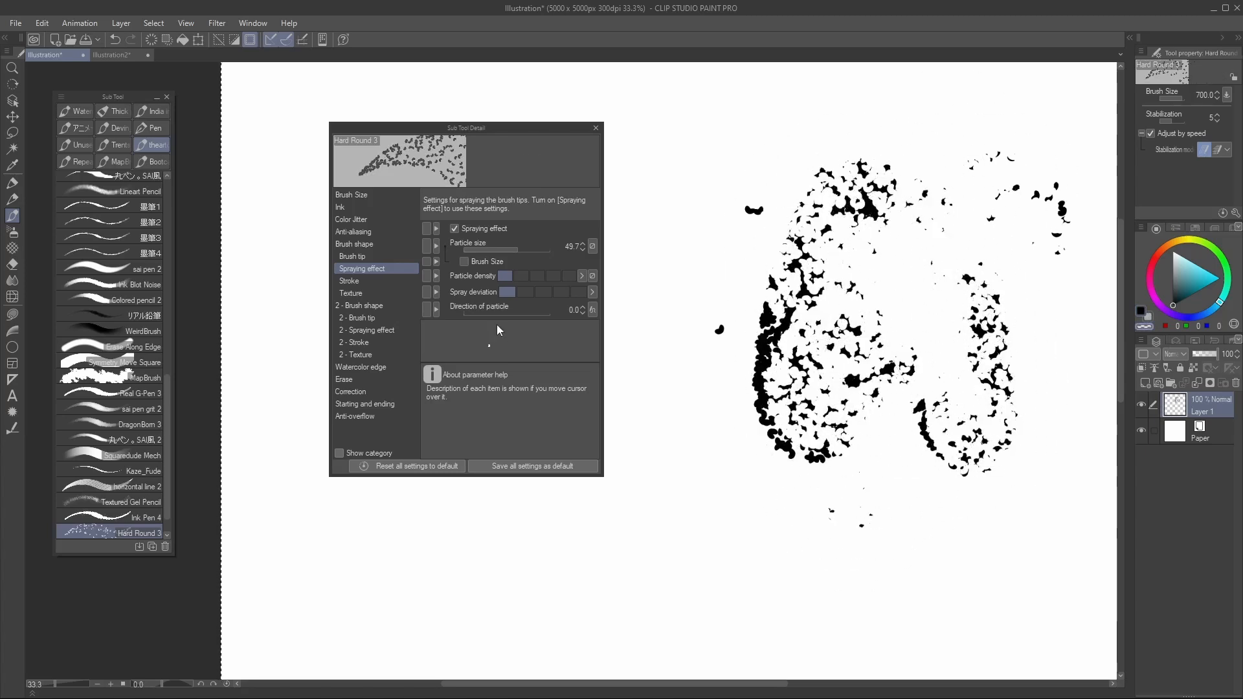
Replace the brush's spraying effect with the Ribbon stroke option, and switch back to the black drawing colour
click(454, 228)
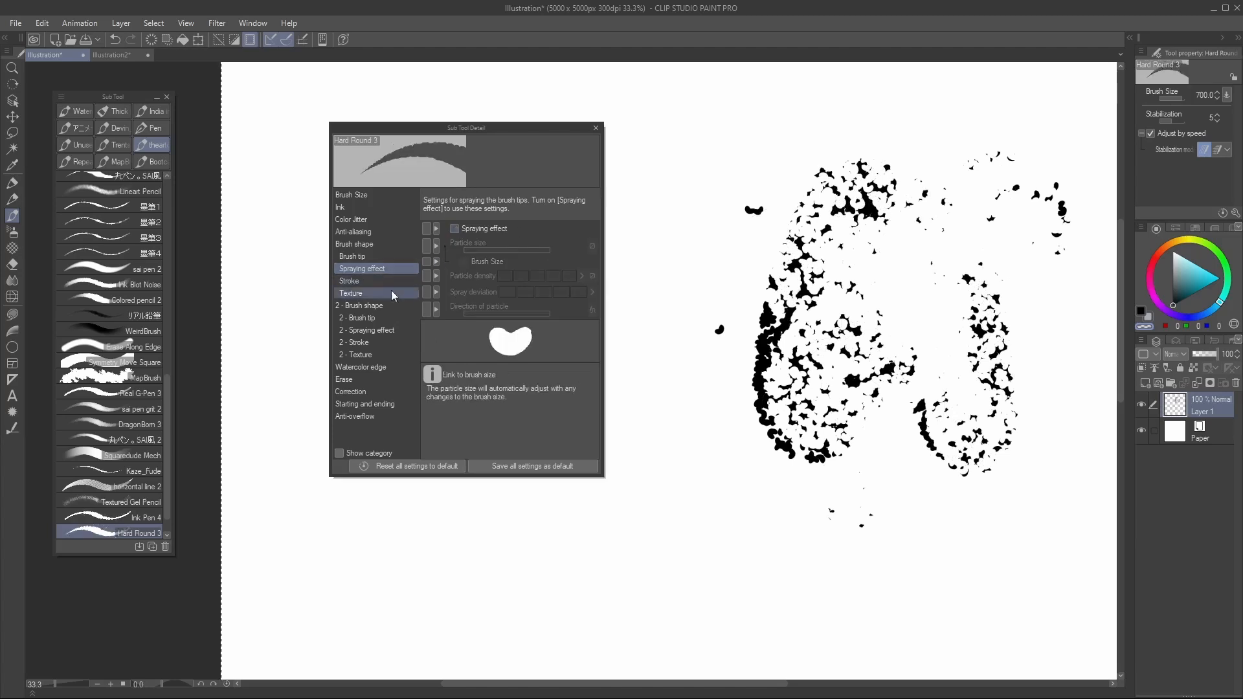
click(382, 257)
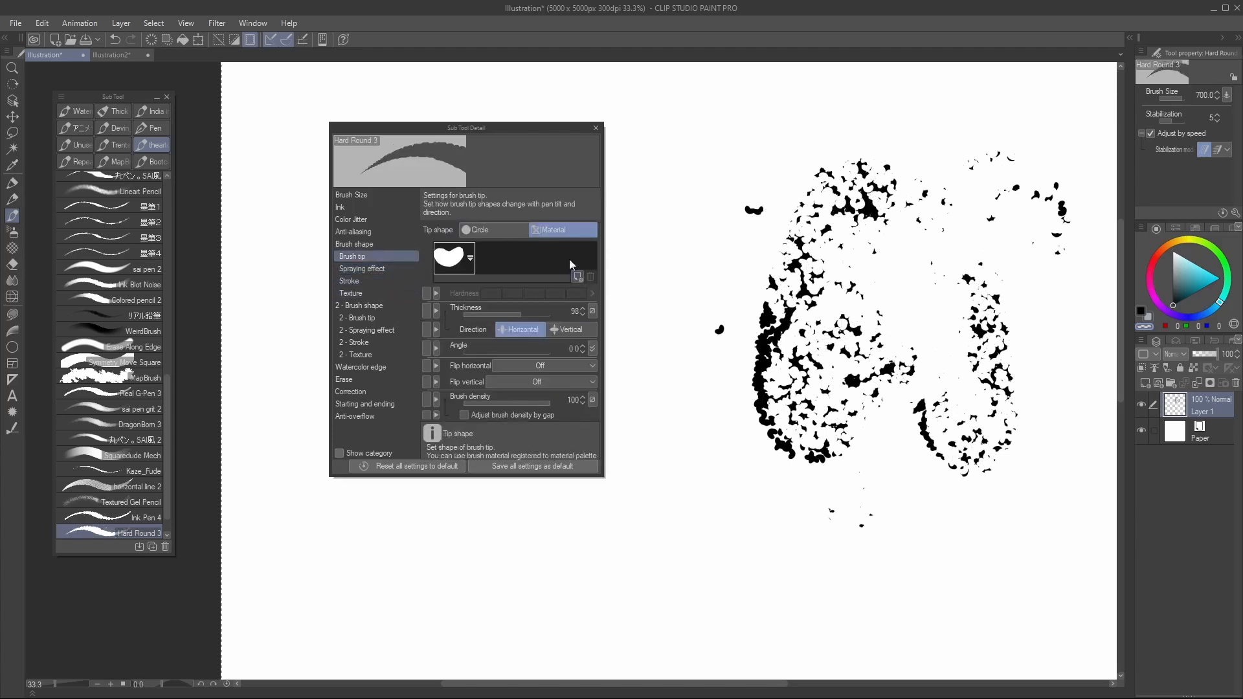
click(375, 283)
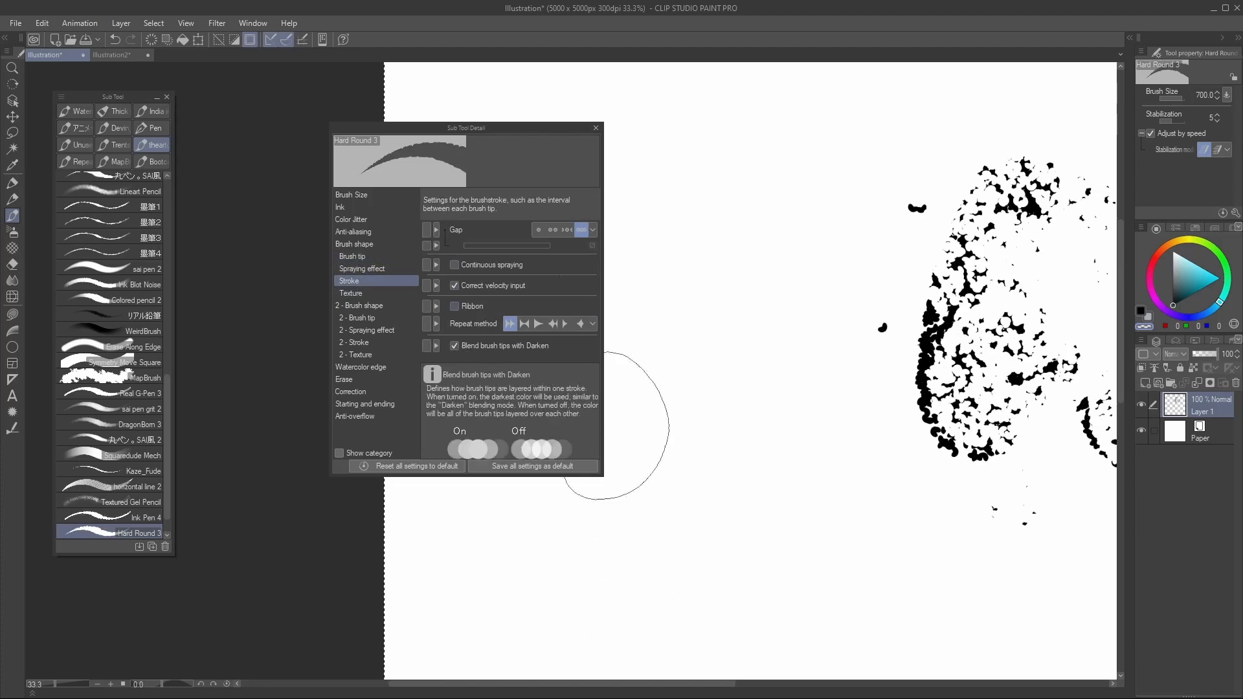
click(454, 306)
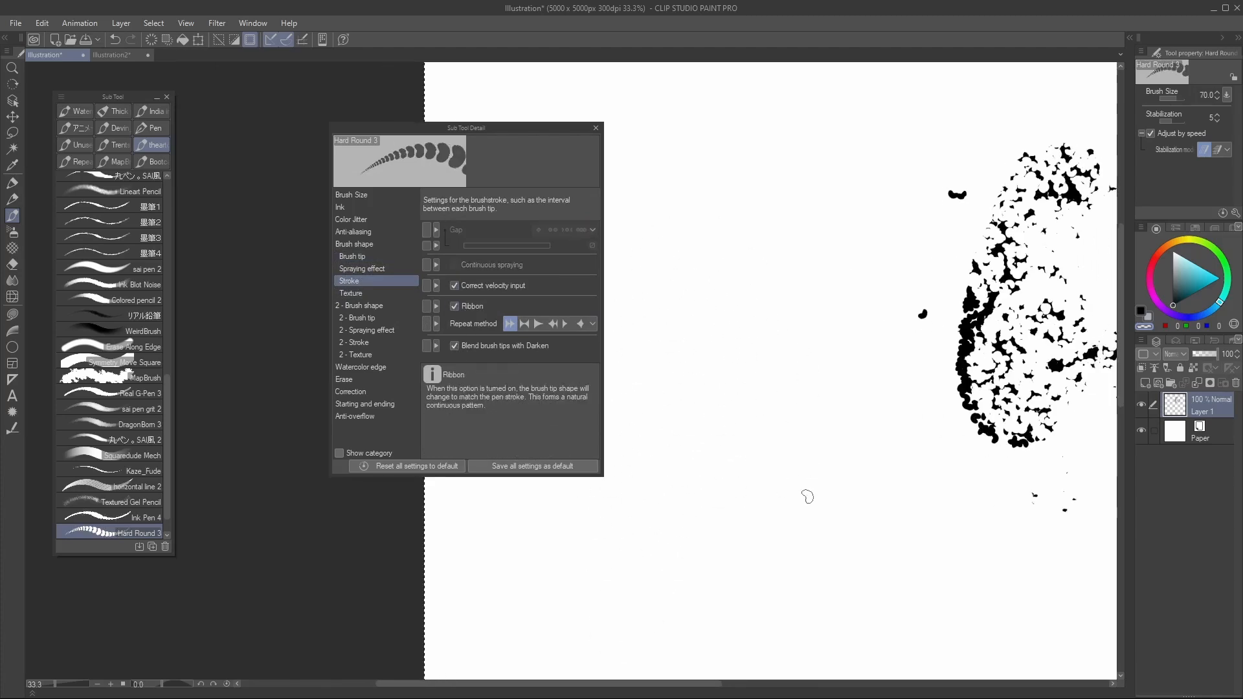
click(1140, 312)
Draw curving test ribbons of bean shapes on the empty part of the canvas, and undo them
drag(687, 231, 764, 457)
key(ctrl+z)
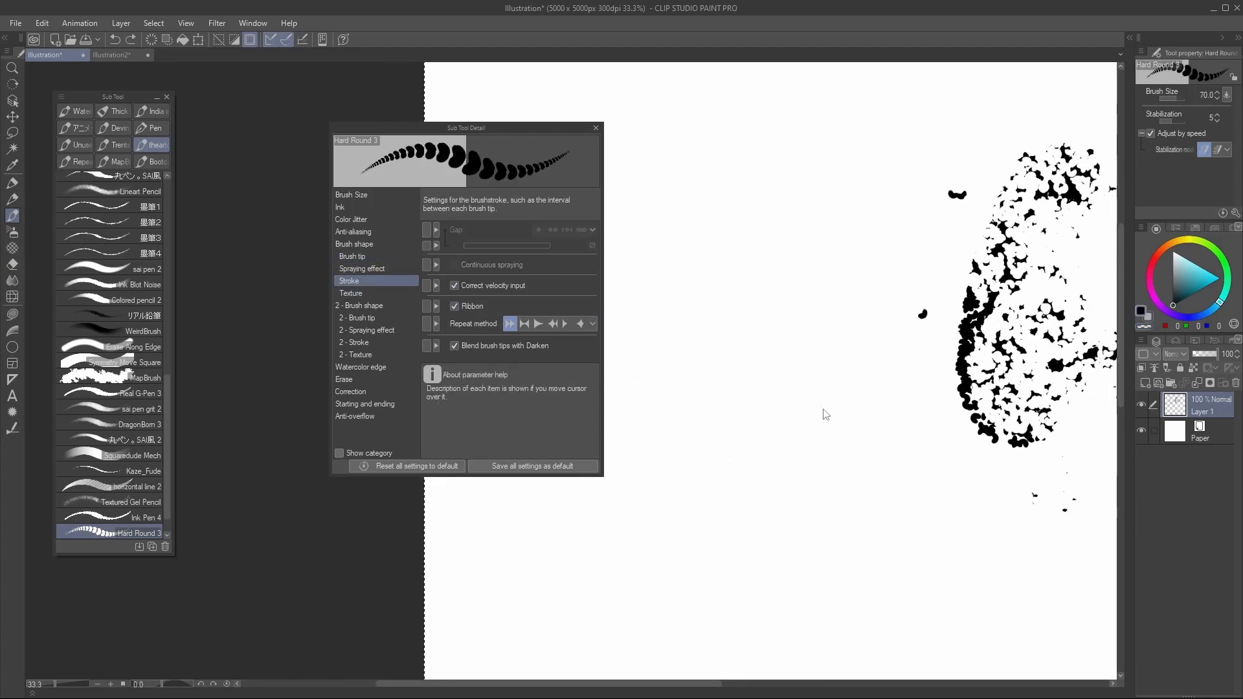
mouse_move(653, 165)
mouse_down()
mouse_move(788, 422)
mouse_move(964, 591)
mouse_move(641, 382)
mouse_up()
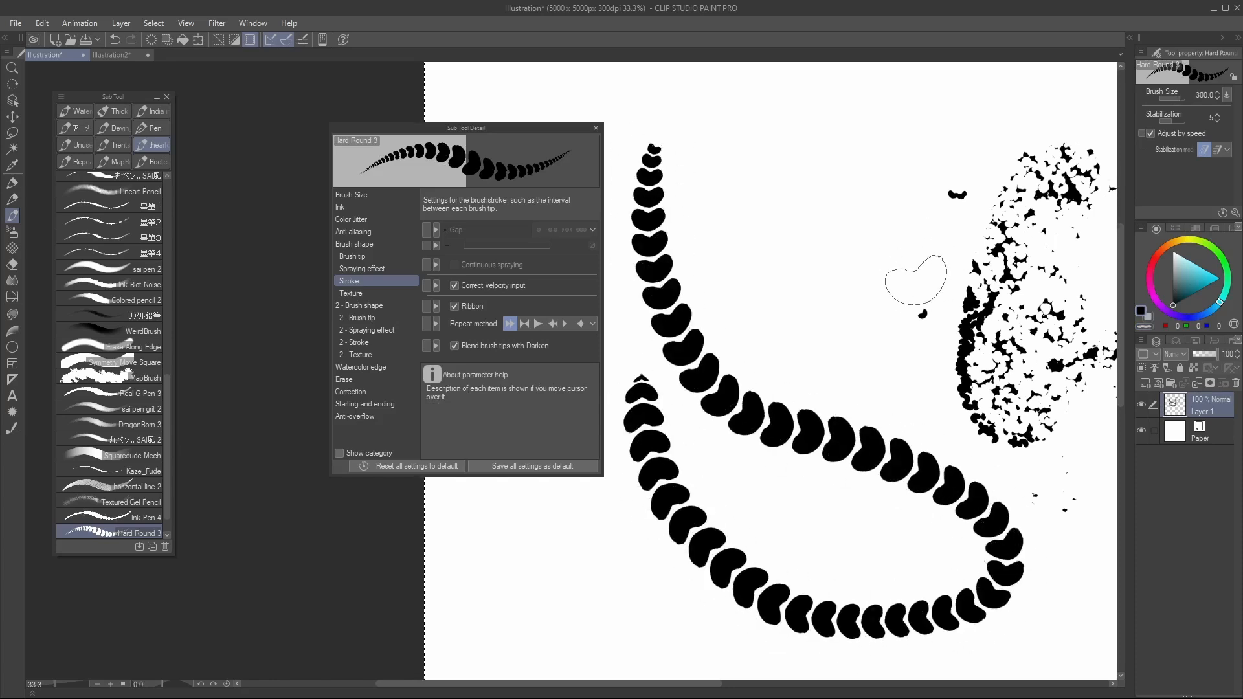
key(ctrl+z)
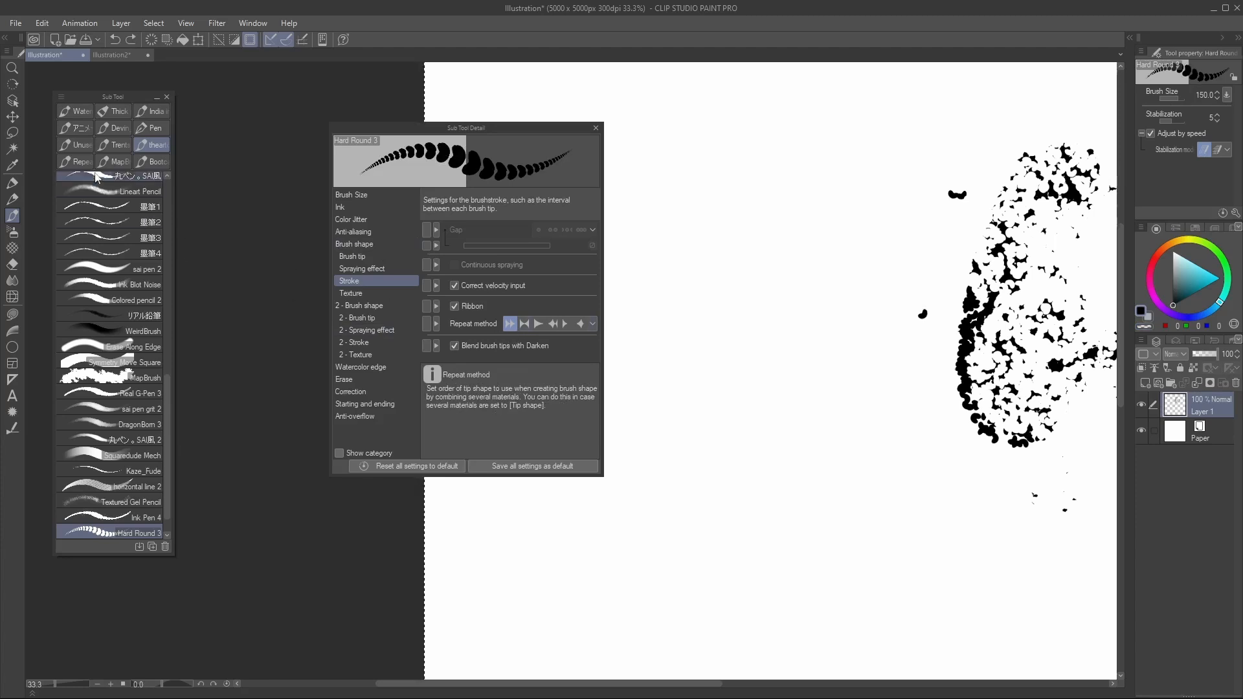
Draw five curving chain strokes with Chain Brush1 at brush size 80, and raise the brush size to 170
click(74, 161)
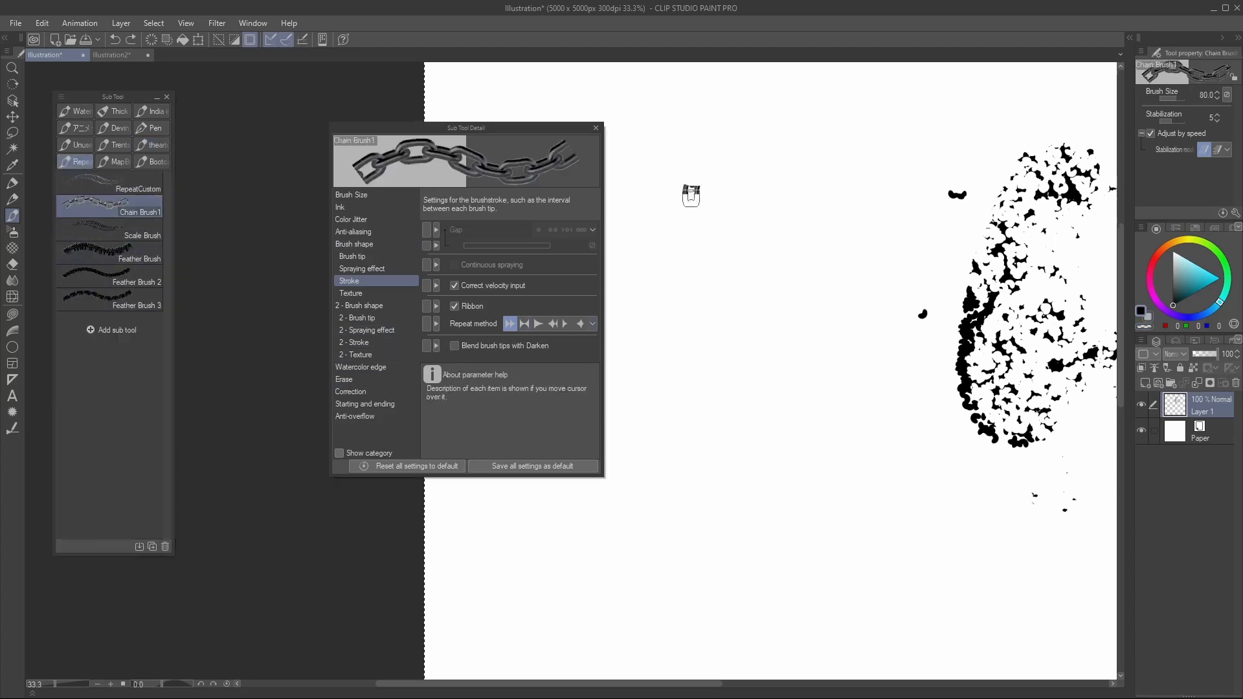
mouse_move(691, 194)
mouse_down()
mouse_move(824, 447)
mouse_move(764, 637)
mouse_up()
drag(679, 454, 845, 296)
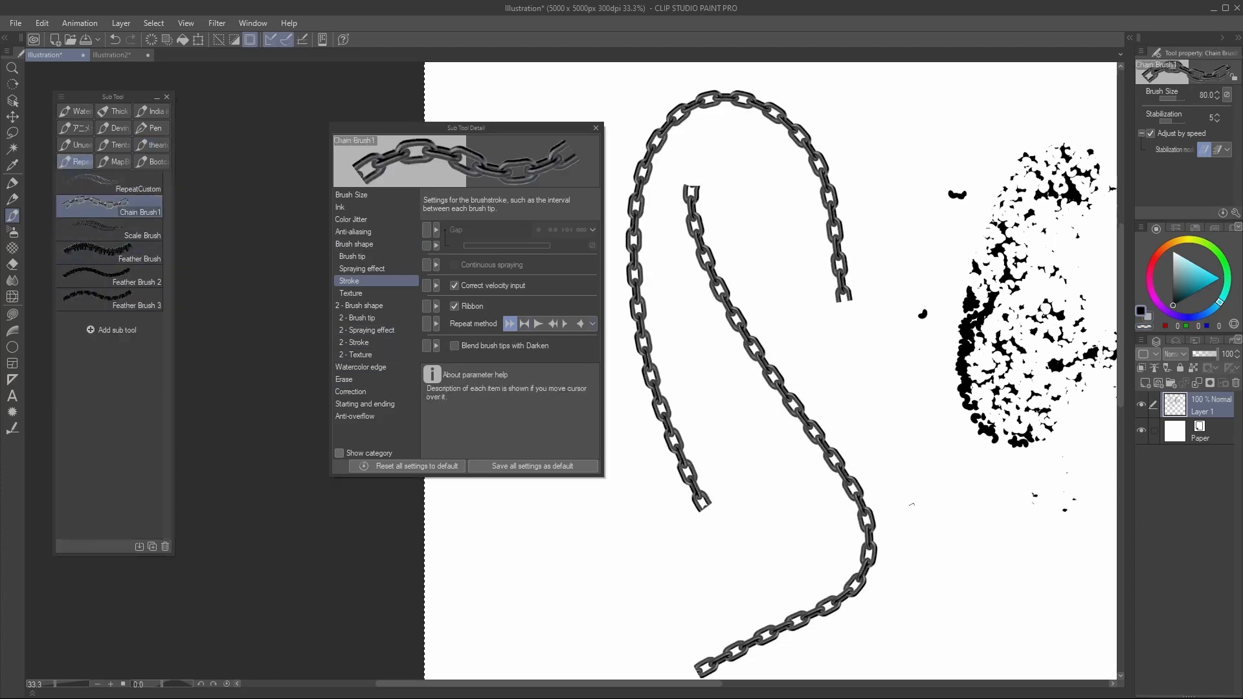
drag(800, 237, 1000, 637)
drag(859, 120, 883, 307)
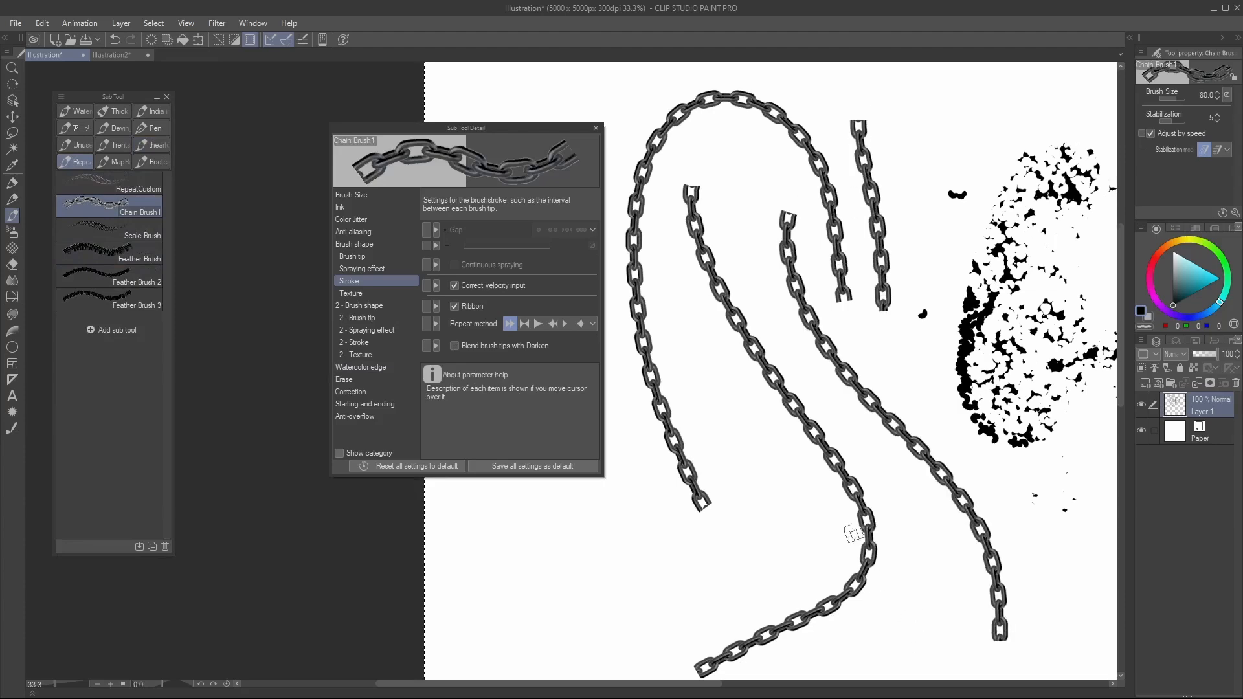
drag(851, 534, 859, 479)
drag(548, 571, 811, 504)
drag(894, 531, 722, 356)
drag(758, 460, 838, 473)
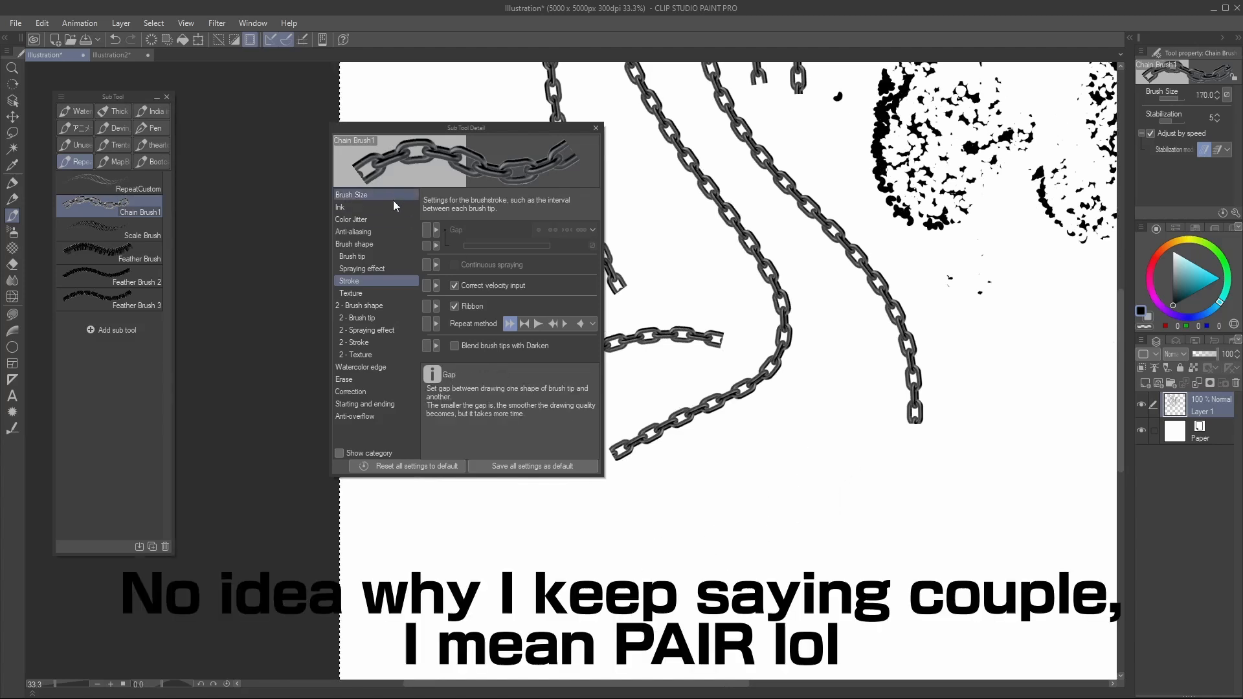
Link Chain Brush1's brush size to pen pressure and draw a tapered chain below the other chains
click(382, 195)
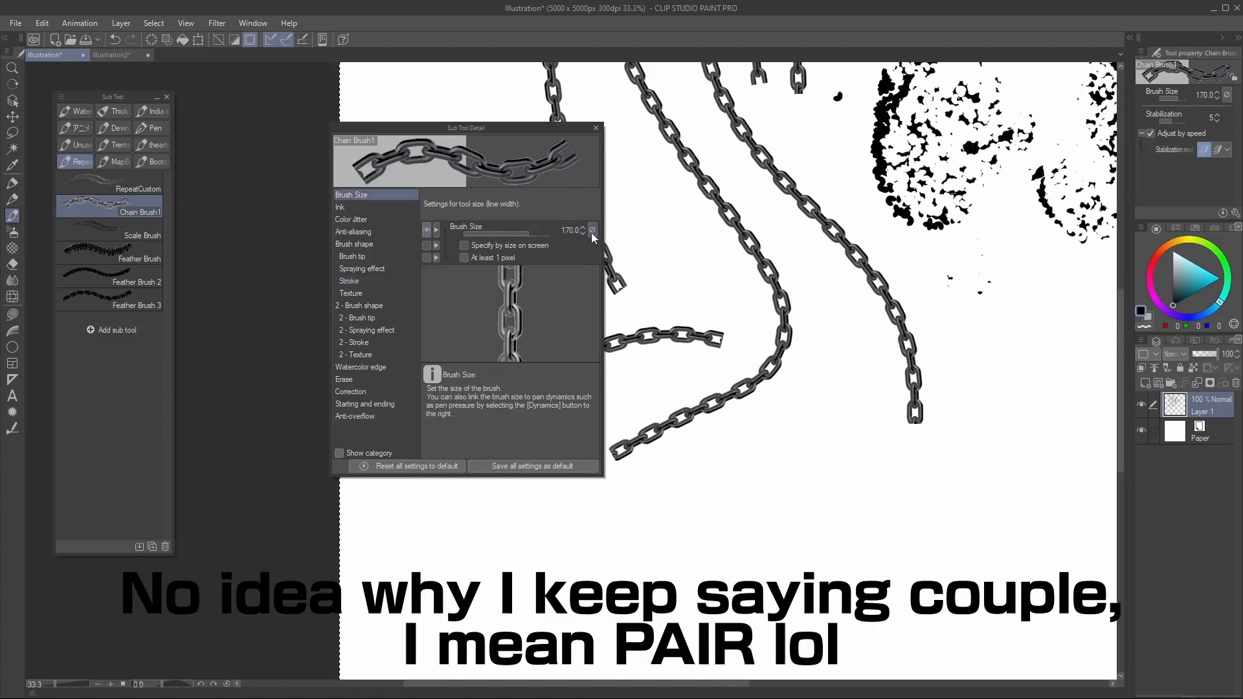
click(592, 230)
click(636, 336)
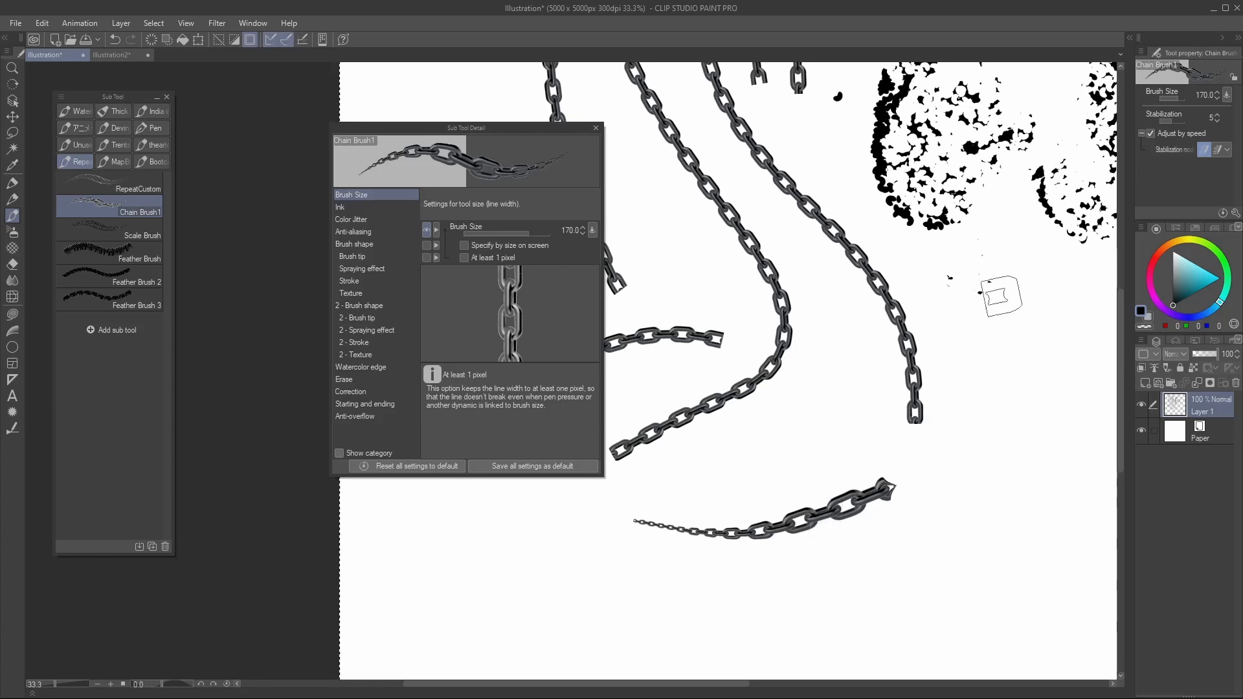
Draw test chains of varying thickness beside the existing chains, and undo them
mouse_move(1033, 299)
mouse_down()
mouse_move(963, 429)
mouse_move(952, 508)
mouse_move(963, 570)
mouse_move(932, 516)
mouse_move(1019, 436)
mouse_move(1078, 435)
mouse_up()
key(ctrl+z)
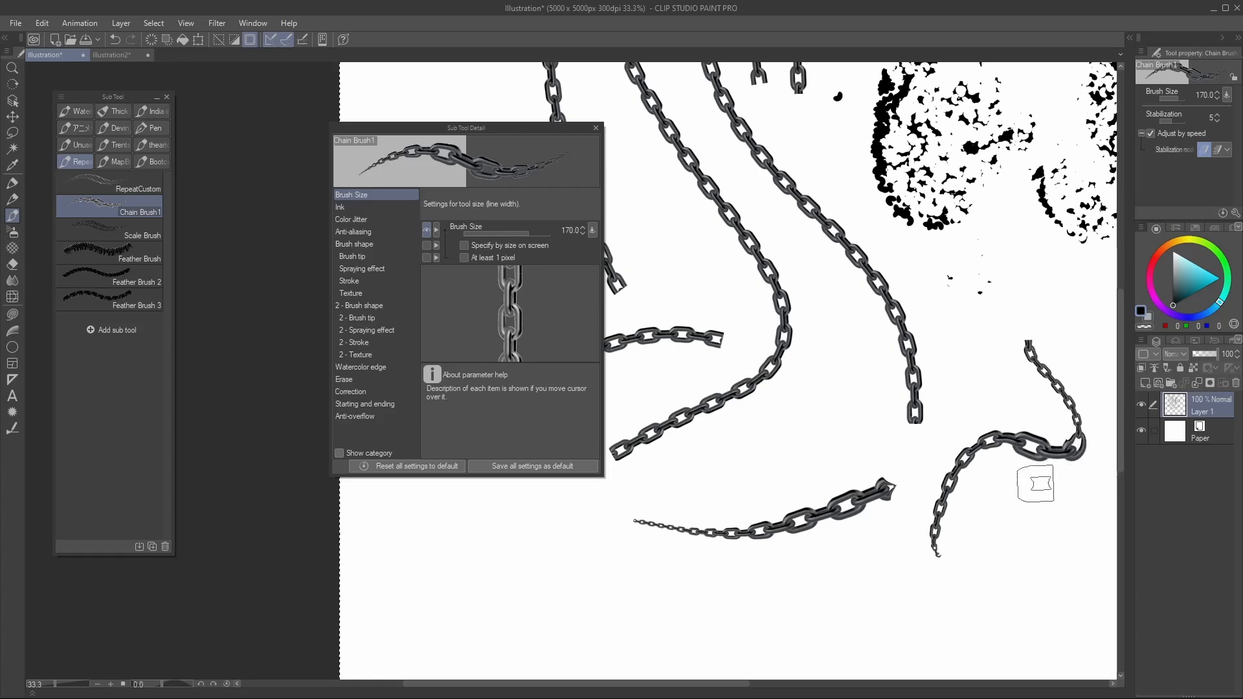
key(ctrl+z)
Draw two long pressure-varied chains, one starting at the sprayed particles and one in the blank area beside them
drag(1032, 251, 893, 347)
mouse_move(885, 278)
mouse_down()
mouse_move(978, 525)
mouse_move(922, 610)
mouse_up()
drag(1047, 238, 885, 391)
mouse_move(951, 175)
mouse_down()
mouse_move(882, 381)
mouse_move(955, 620)
mouse_up()
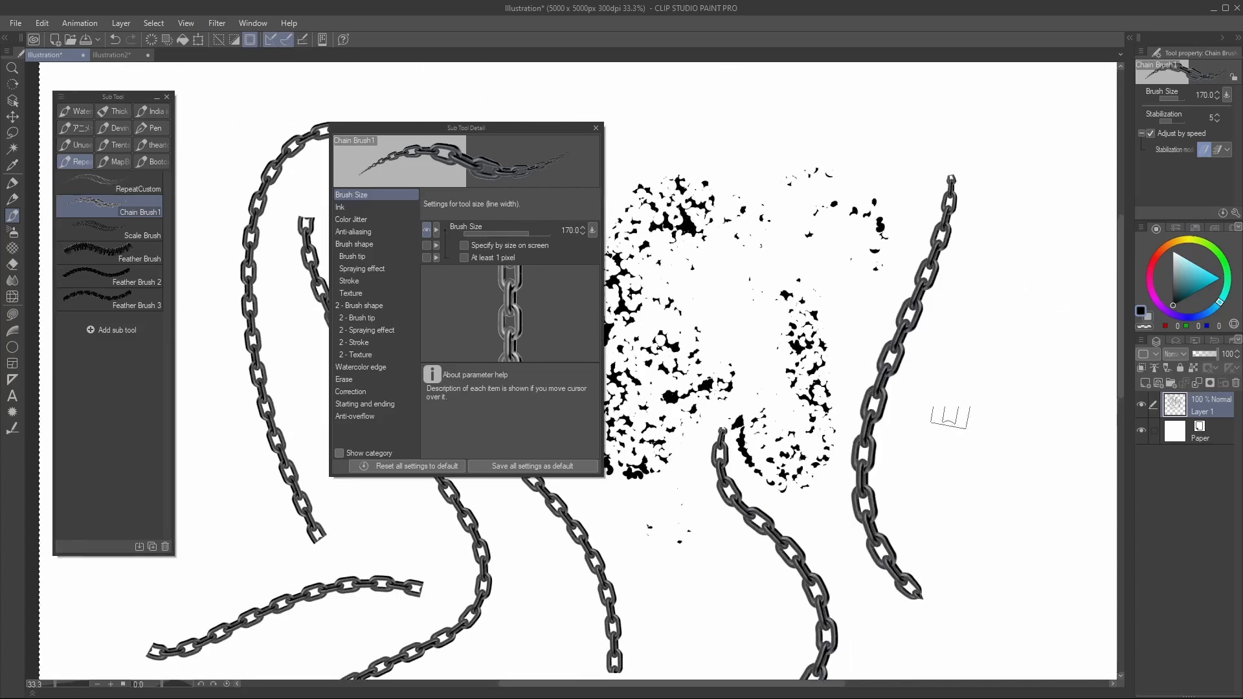
drag(1000, 237, 890, 333)
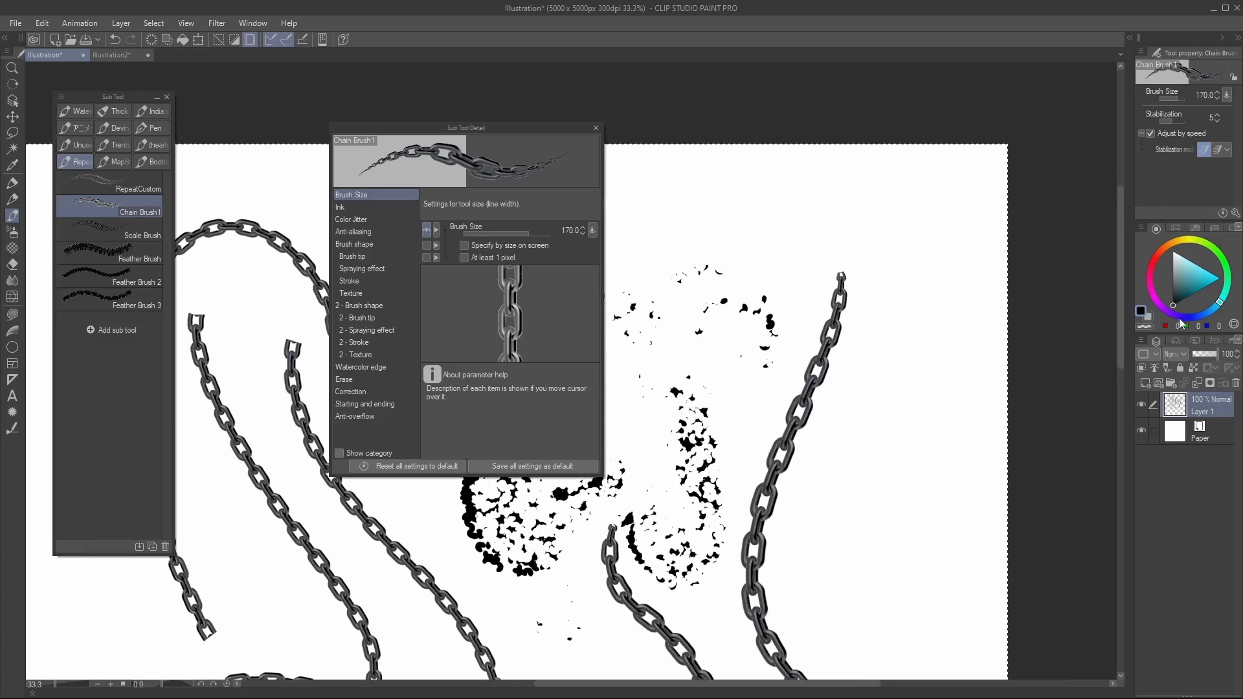
Set the sub colour to white with black as the main colour, and draw two lighter chains near the canvas edge
click(1151, 319)
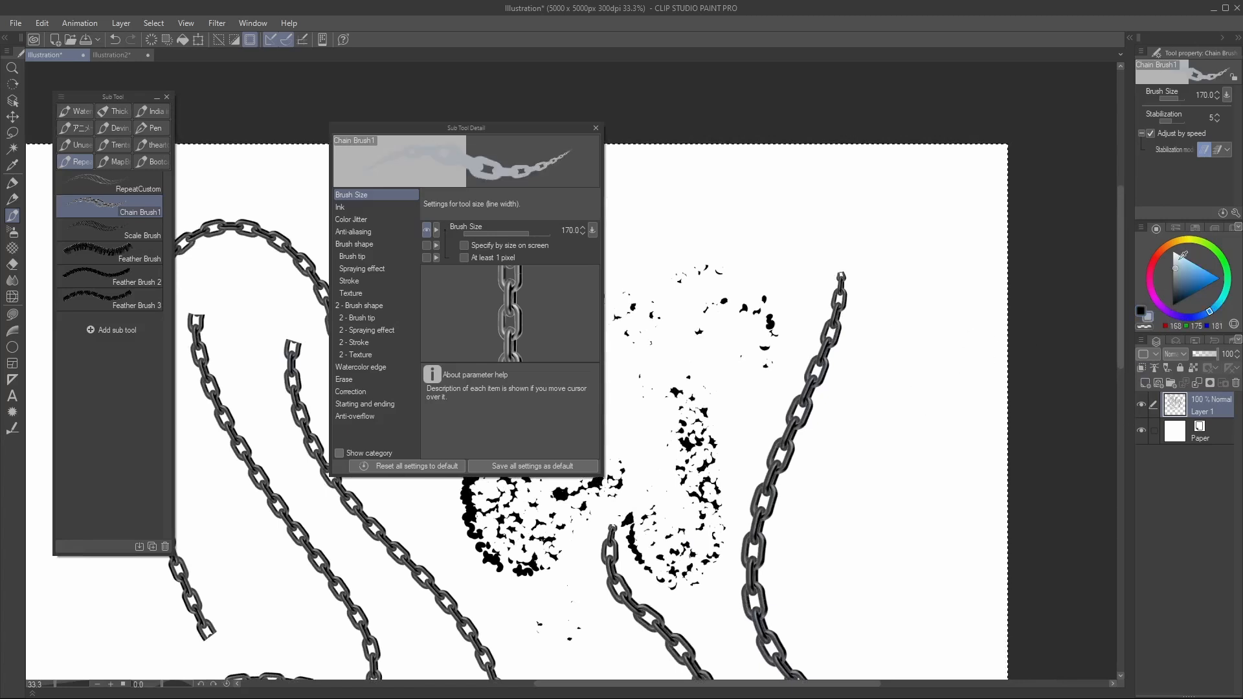
click(1169, 306)
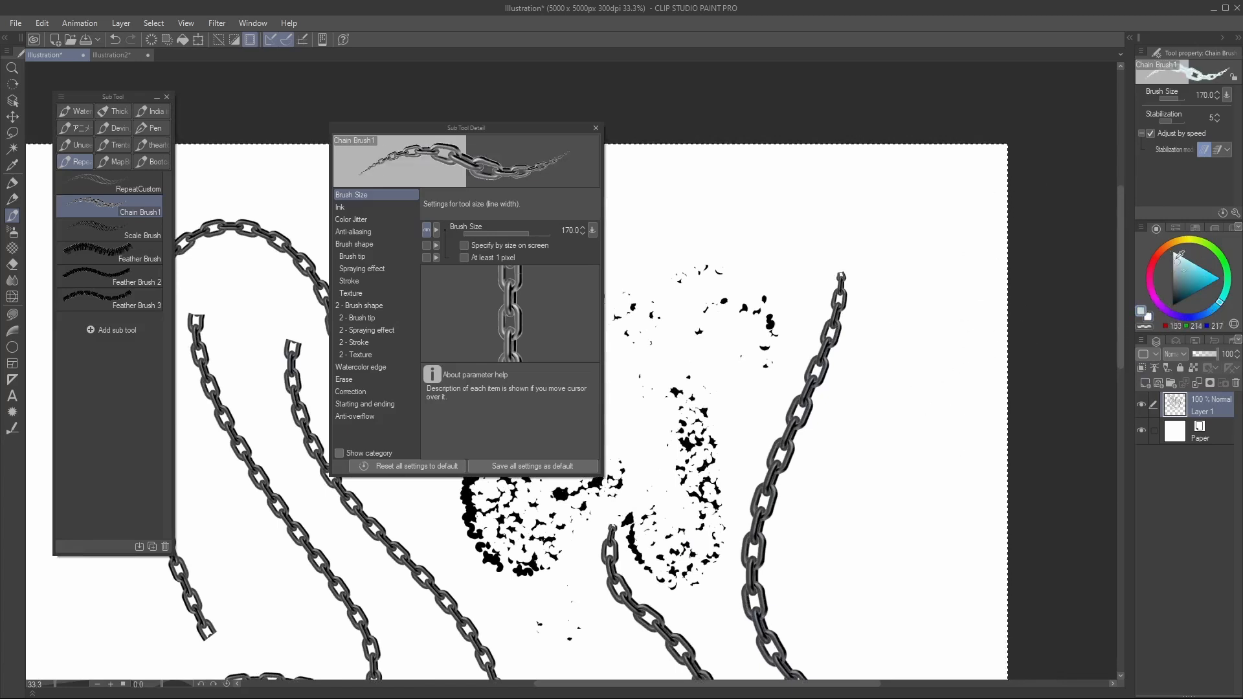
mouse_move(1176, 259)
mouse_down()
mouse_move(1169, 251)
mouse_move(1170, 307)
mouse_up()
mouse_move(922, 231)
mouse_down()
mouse_move(911, 312)
mouse_move(824, 522)
mouse_move(830, 547)
mouse_up()
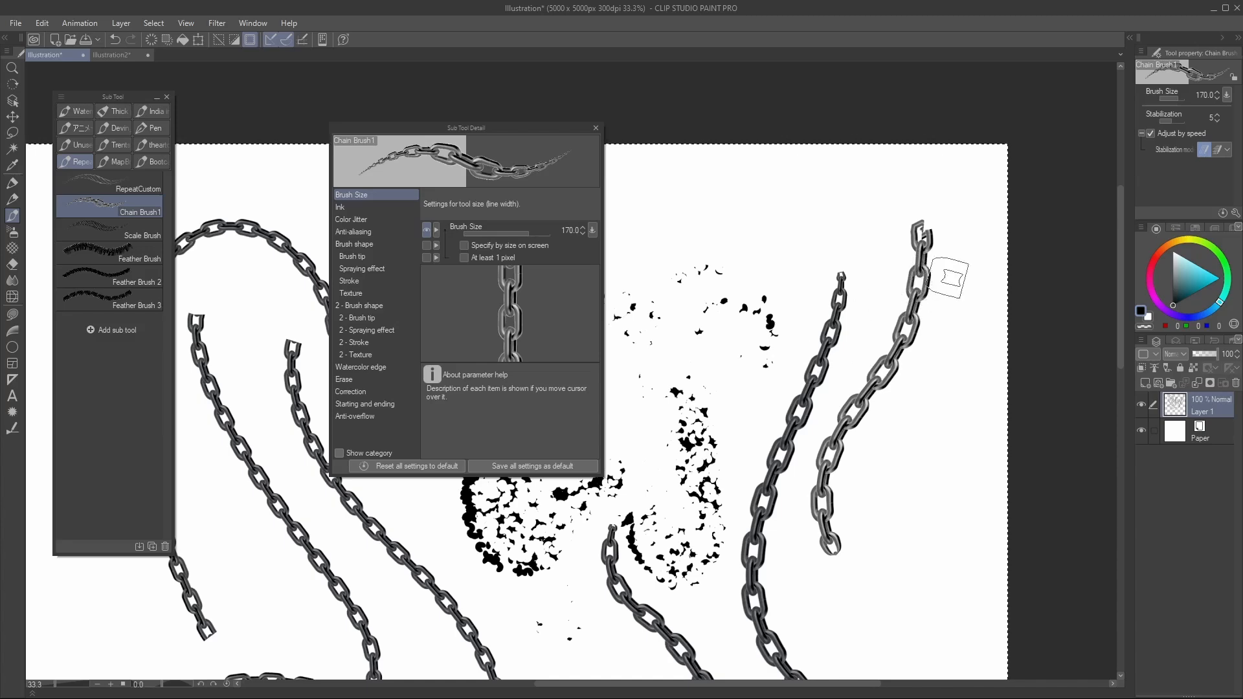
mouse_move(928, 374)
mouse_down()
mouse_move(959, 274)
mouse_move(916, 386)
mouse_move(913, 448)
mouse_up()
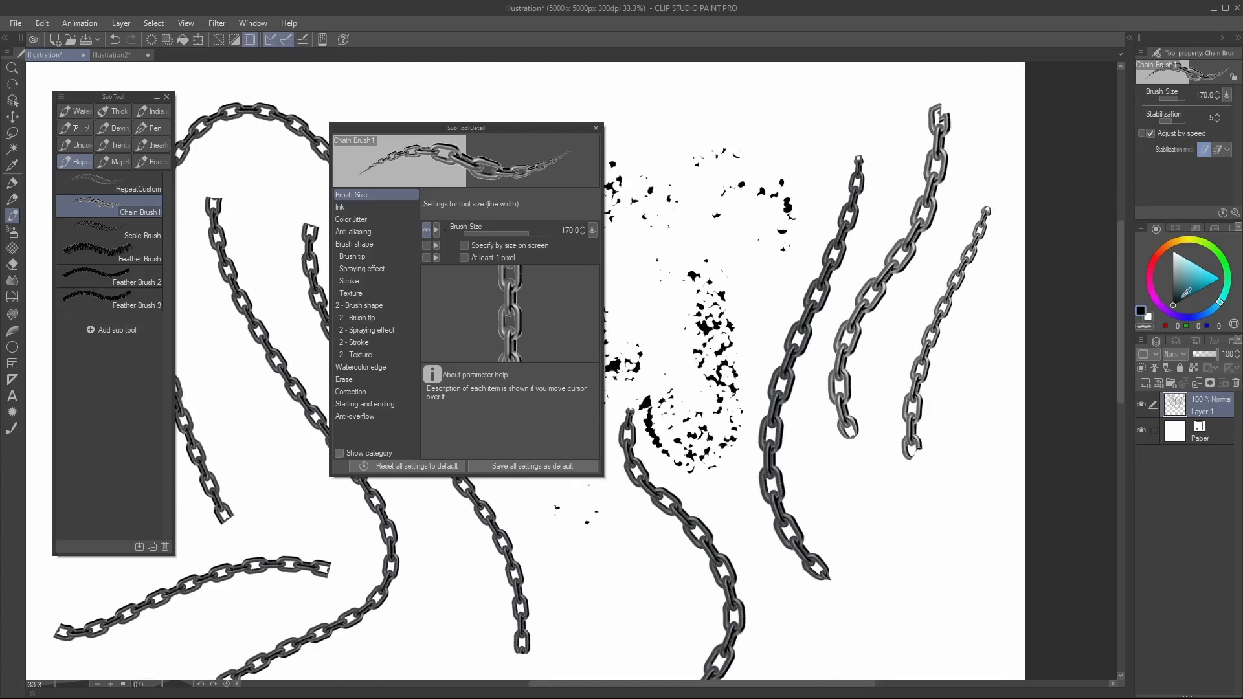
Set the sub colour to black, and undo the trial chain strokes
click(1149, 318)
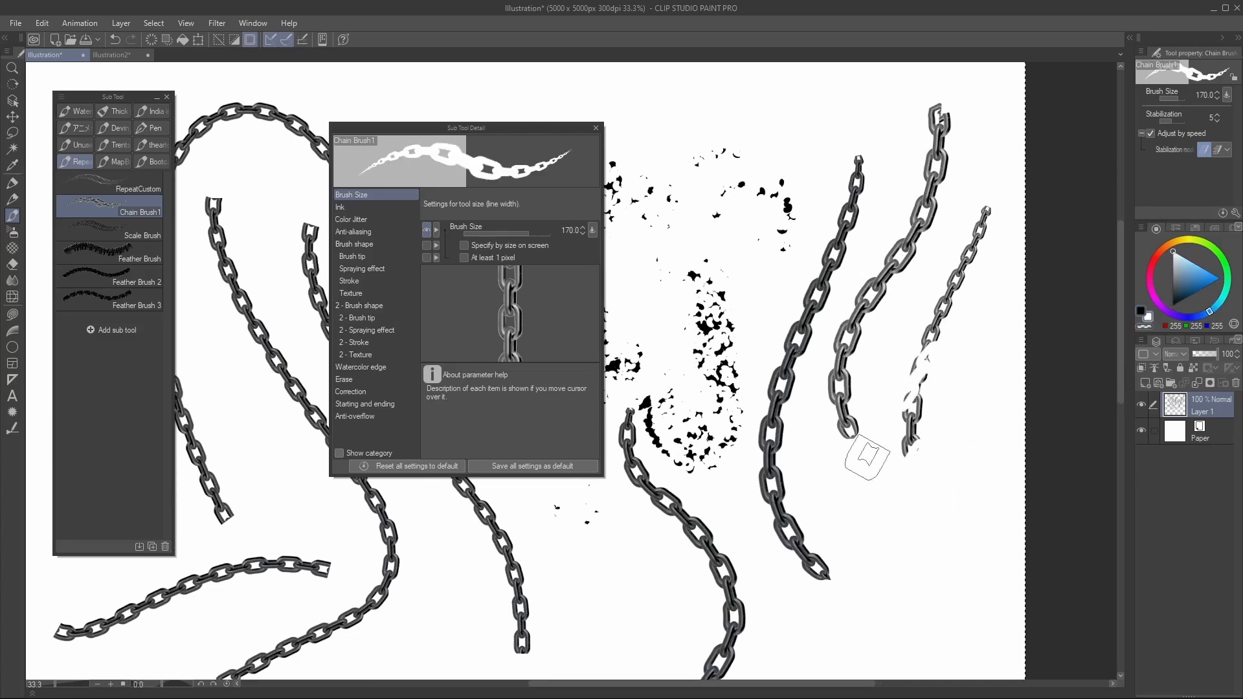
click(1172, 305)
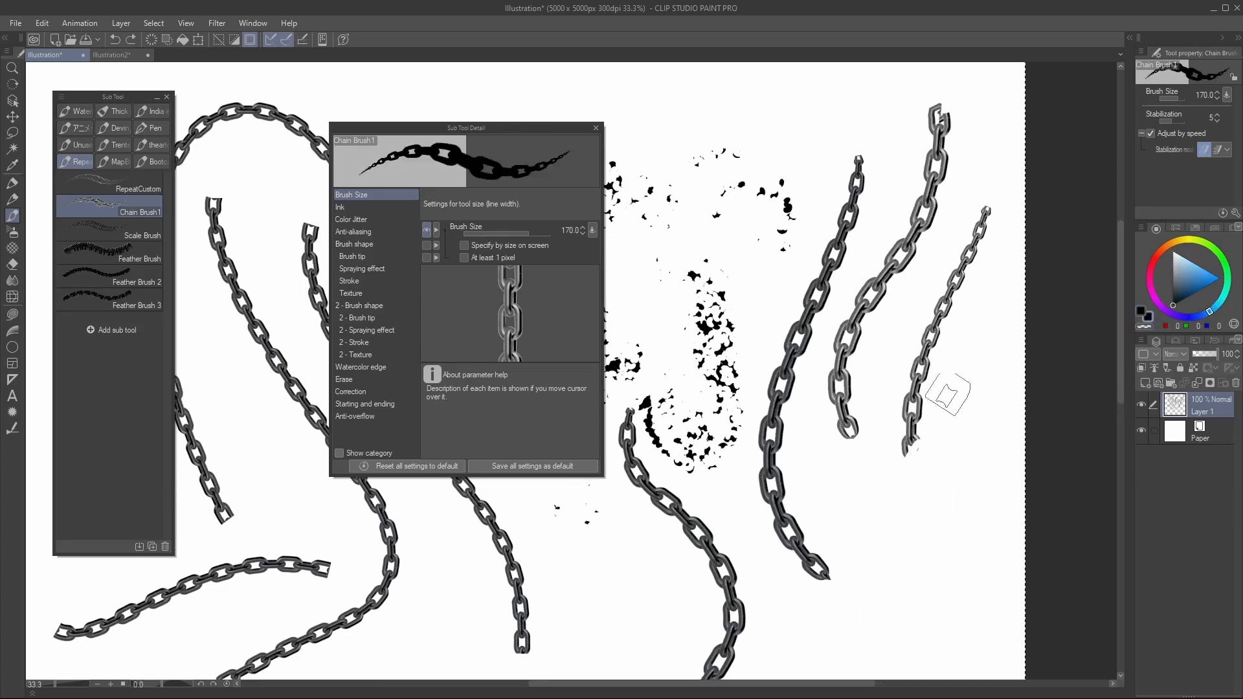
drag(975, 357, 895, 666)
drag(945, 511, 933, 330)
key(ctrl+z)
Set the main colour to white and draw four silver chains, a U-shaped loop and three curves across the lower canvas
click(1148, 317)
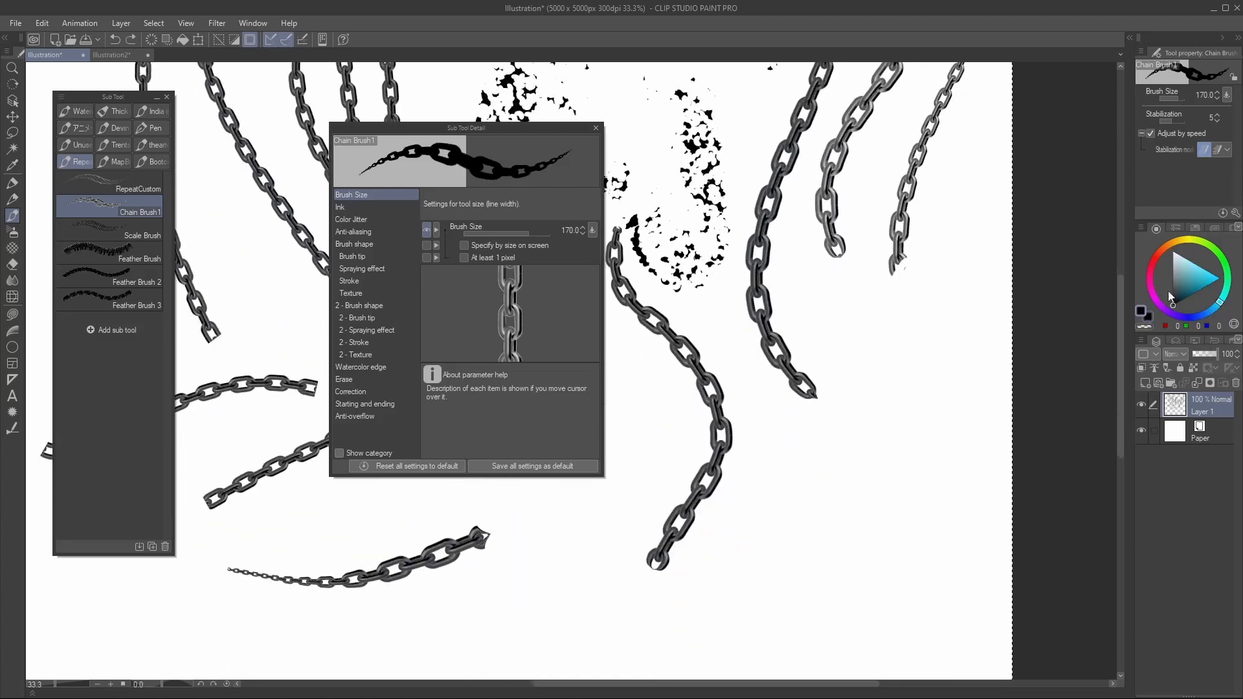
mouse_move(945, 270)
mouse_down()
mouse_move(882, 592)
mouse_move(1003, 366)
mouse_up()
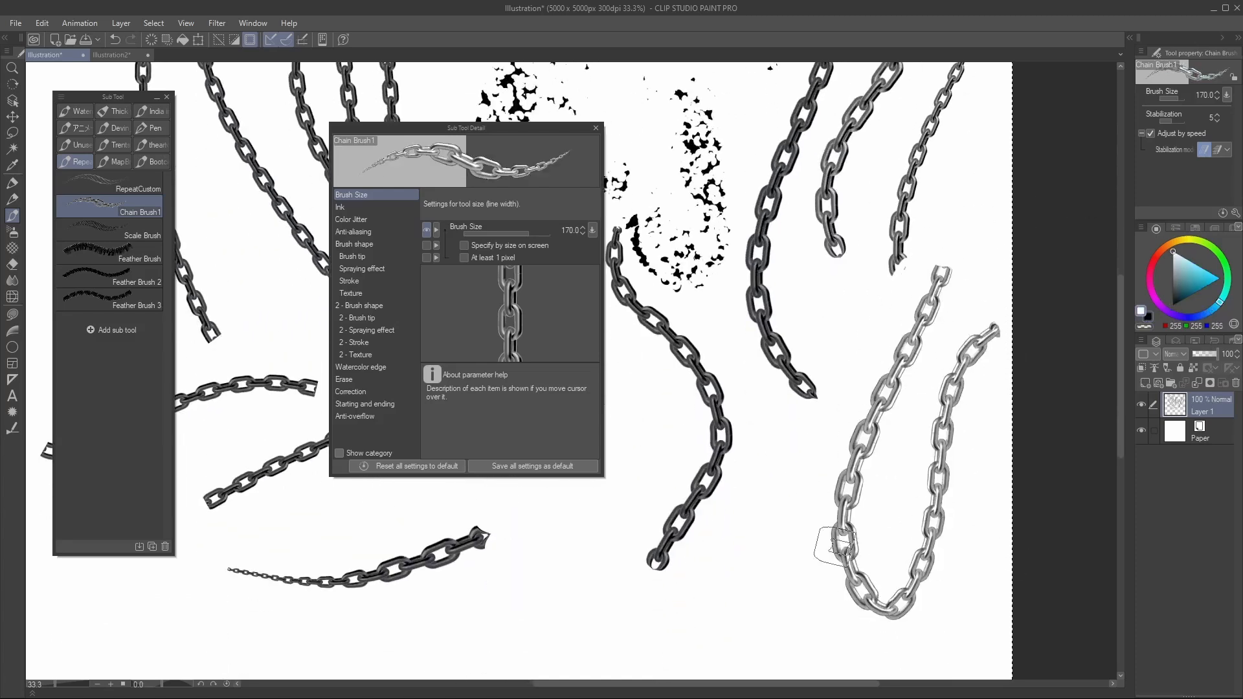
drag(359, 664, 784, 641)
drag(661, 669, 1103, 483)
mouse_move(533, 532)
mouse_down()
mouse_move(611, 563)
mouse_move(1088, 639)
mouse_up()
drag(918, 545, 720, 451)
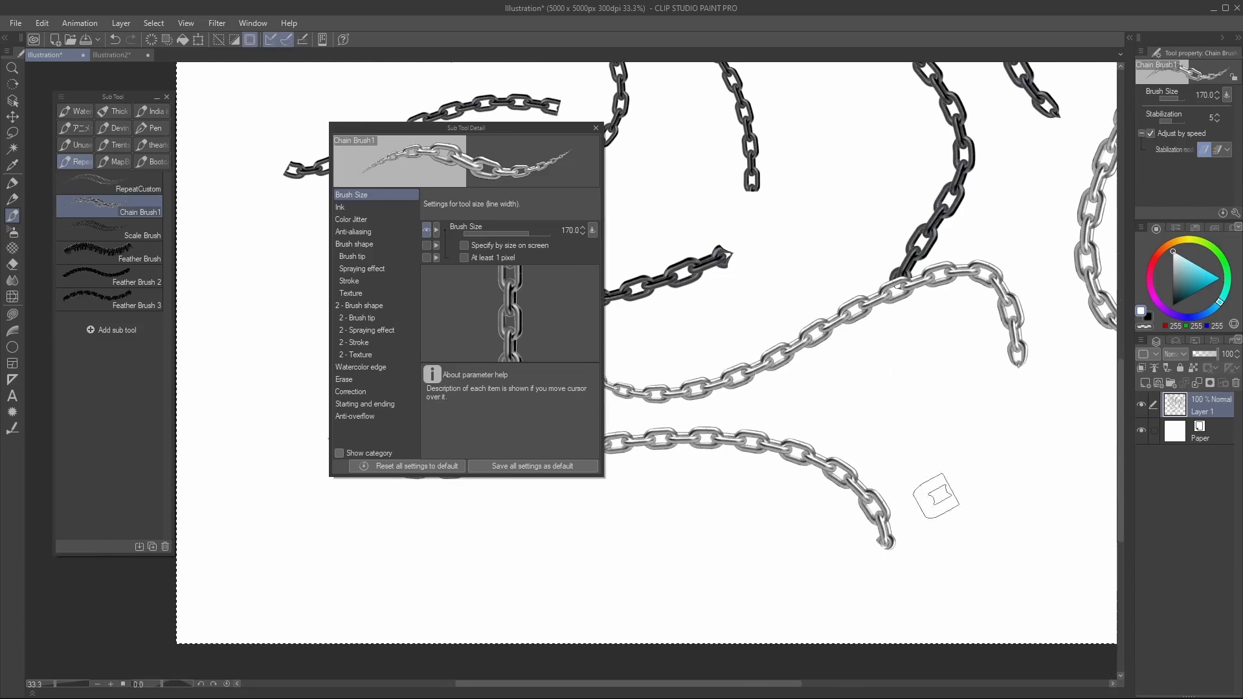
drag(737, 572, 1065, 406)
mouse_move(1035, 451)
mouse_down()
mouse_move(930, 452)
mouse_move(725, 511)
mouse_up()
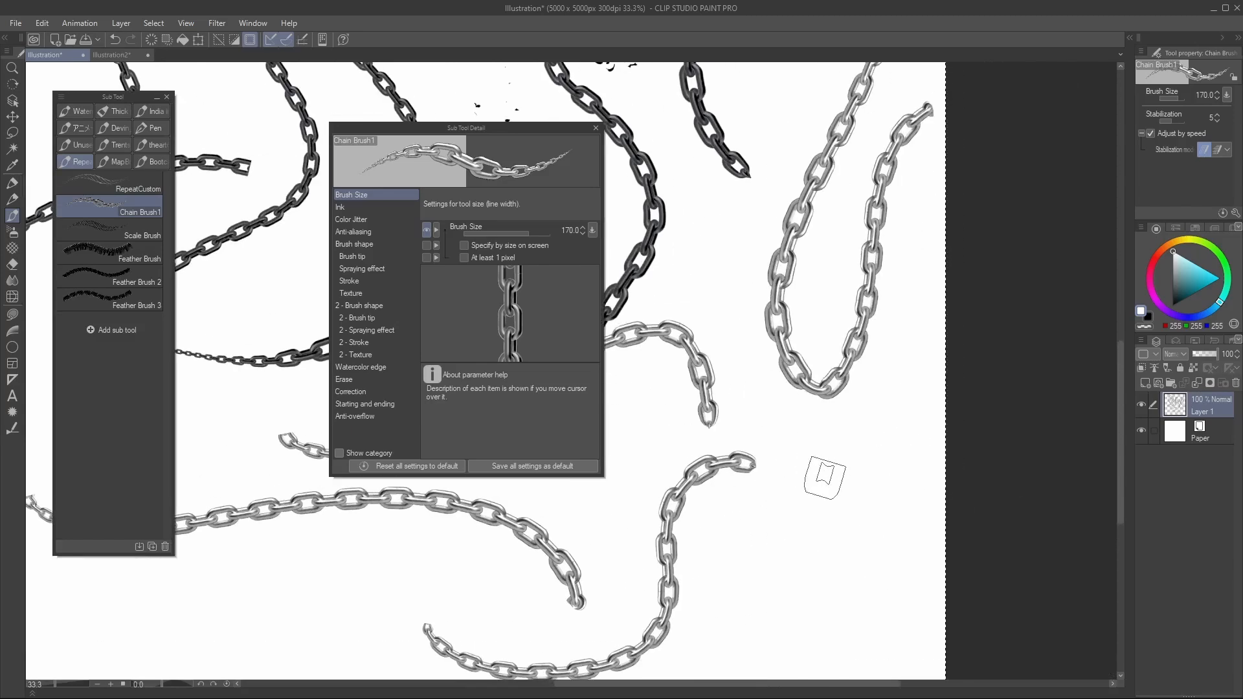
drag(729, 388, 838, 428)
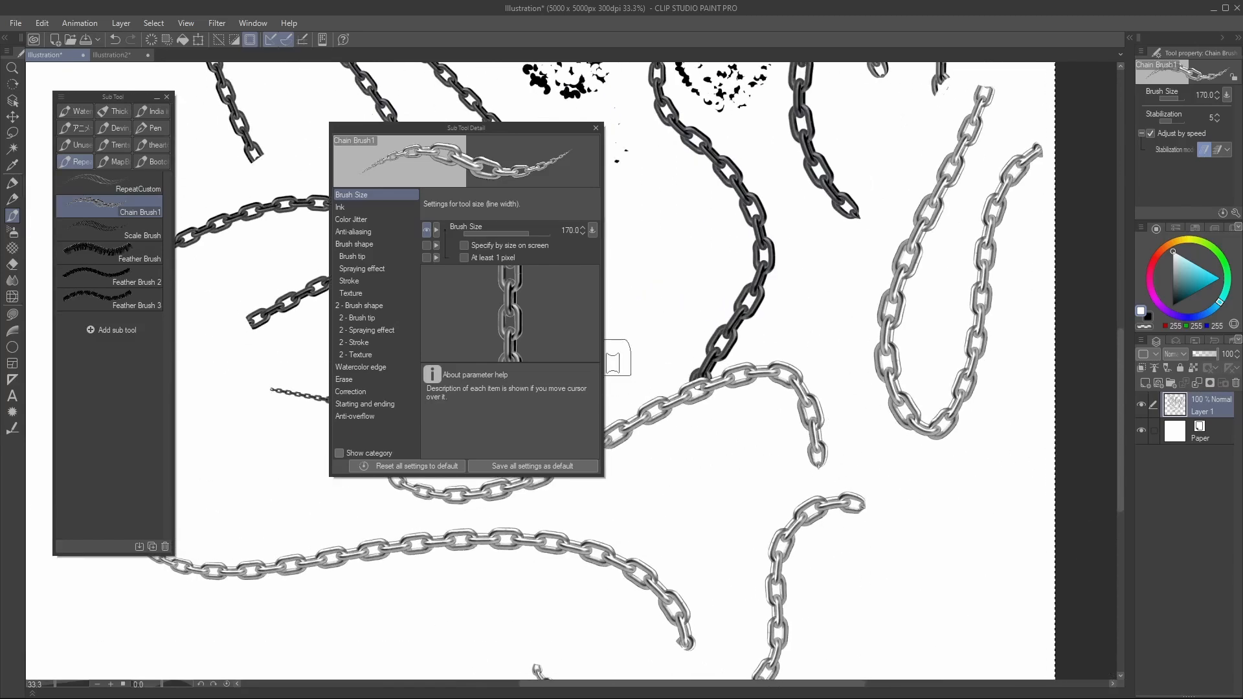
Turn off Ribbon in Chain Brush1's stroke settings, and undo the test stroke drawn without it
click(379, 280)
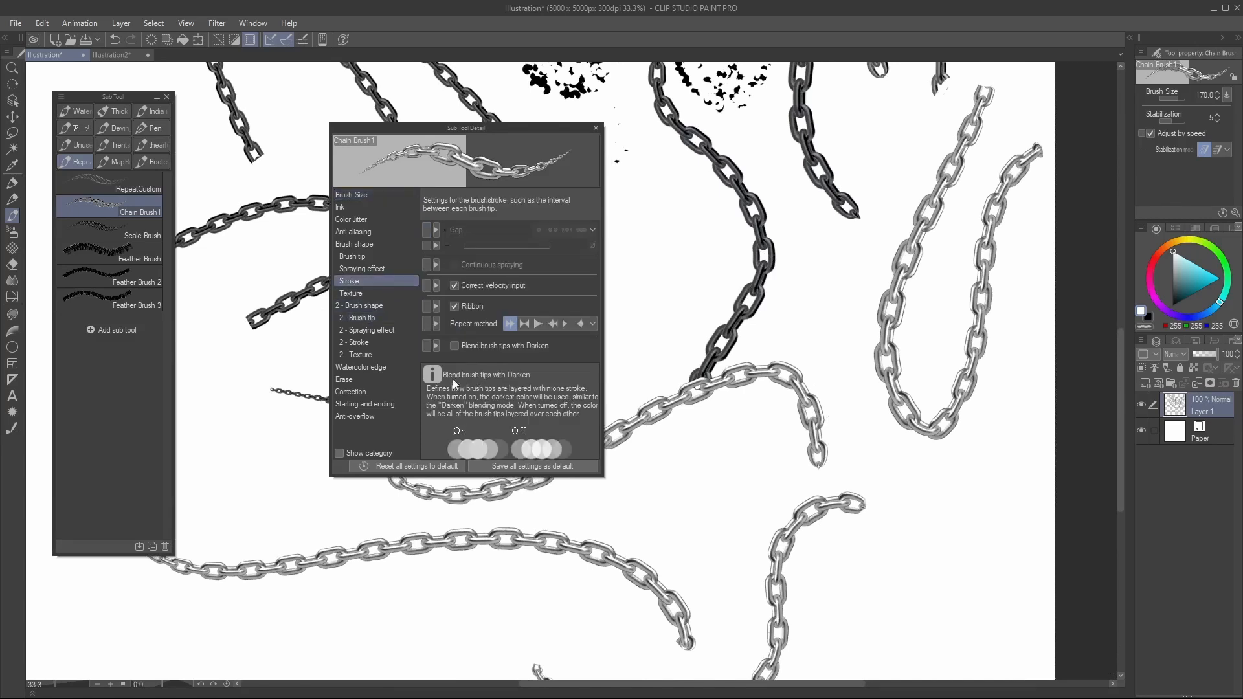
click(455, 306)
drag(660, 304, 803, 334)
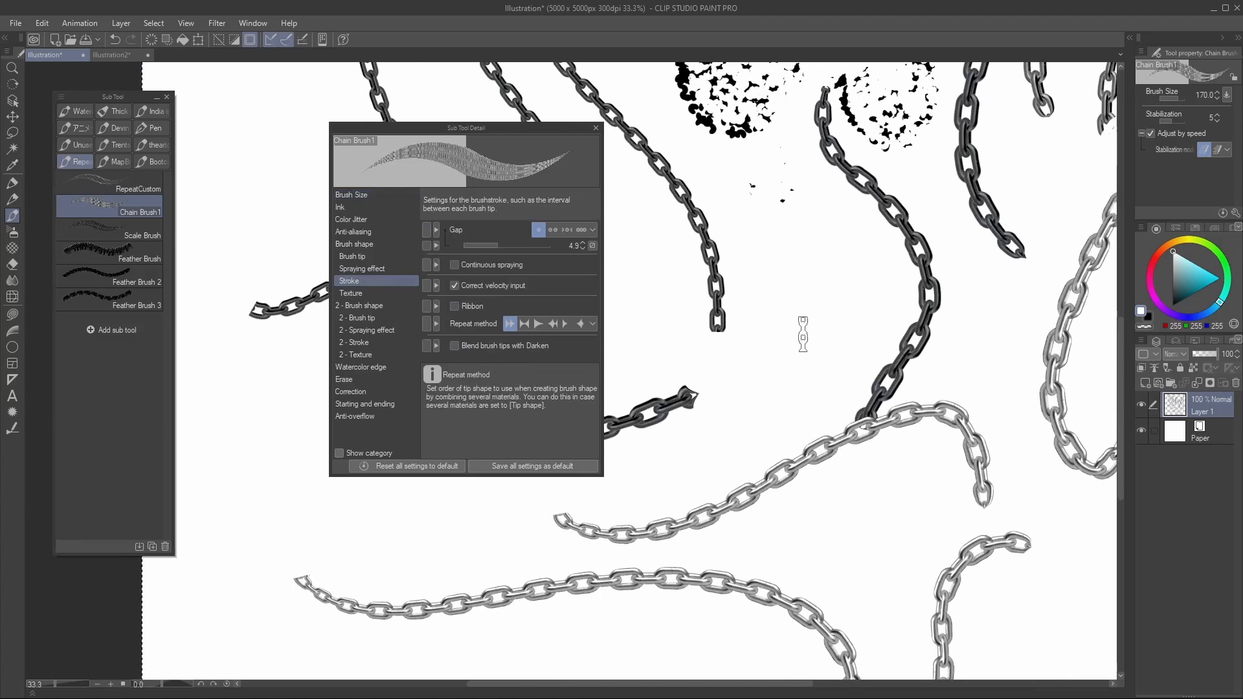
mouse_move(752, 275)
mouse_down()
mouse_move(858, 288)
mouse_move(706, 456)
mouse_move(854, 622)
mouse_move(984, 621)
mouse_up()
key(ctrl+z)
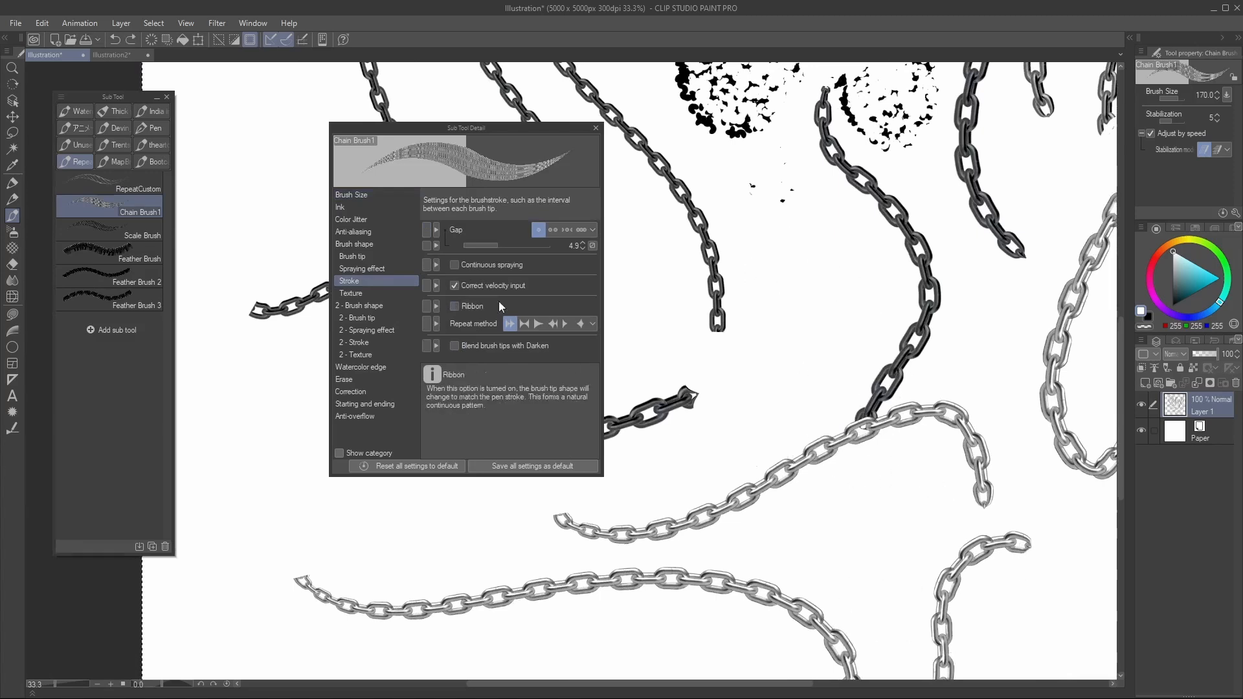
Turn Ribbon back on for Chain Brush1 and draw long curved silver chains across the existing ones
click(454, 308)
drag(790, 237, 924, 605)
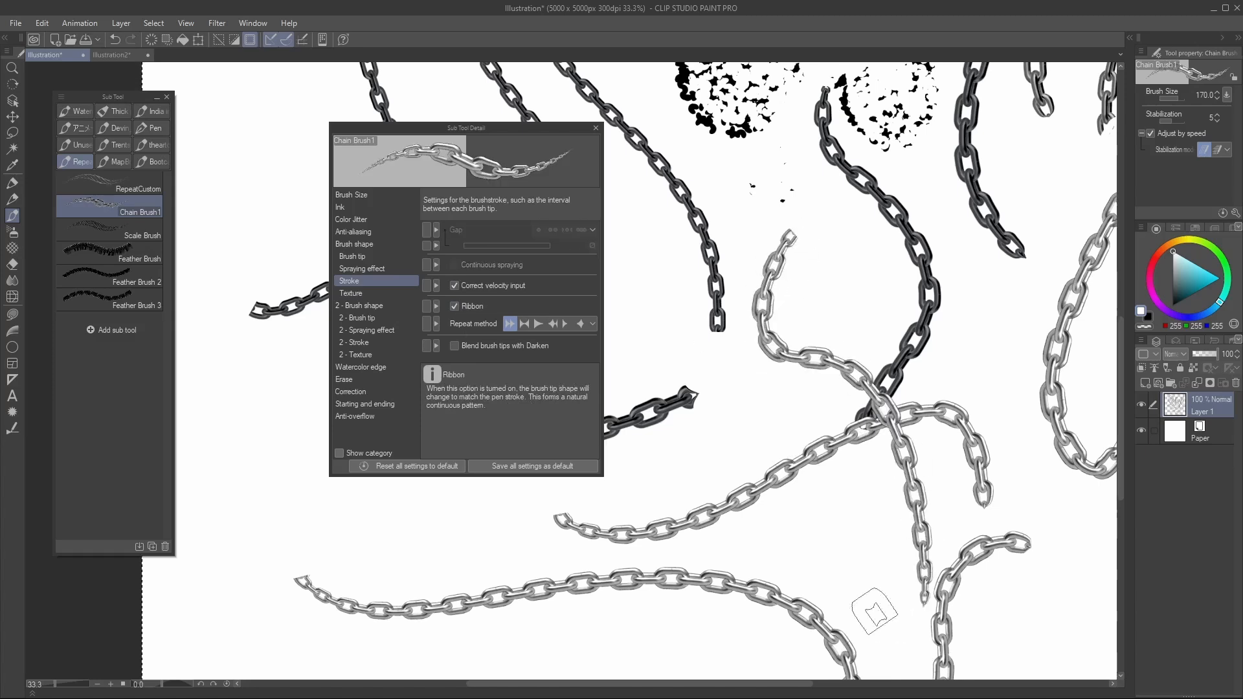
drag(676, 500, 866, 476)
drag(575, 611, 814, 432)
drag(832, 388, 1074, 414)
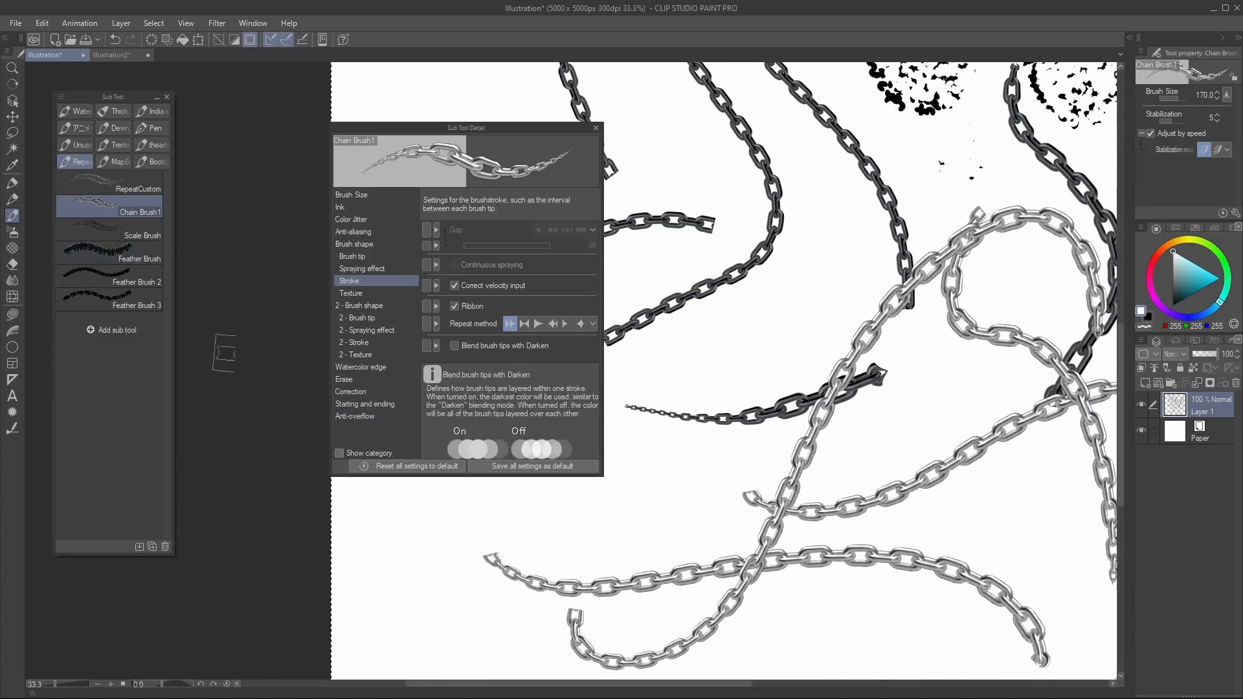
Select the RepeatCustom brush and draw several long twisted rope strokes between the chains
click(108, 183)
drag(830, 152, 743, 641)
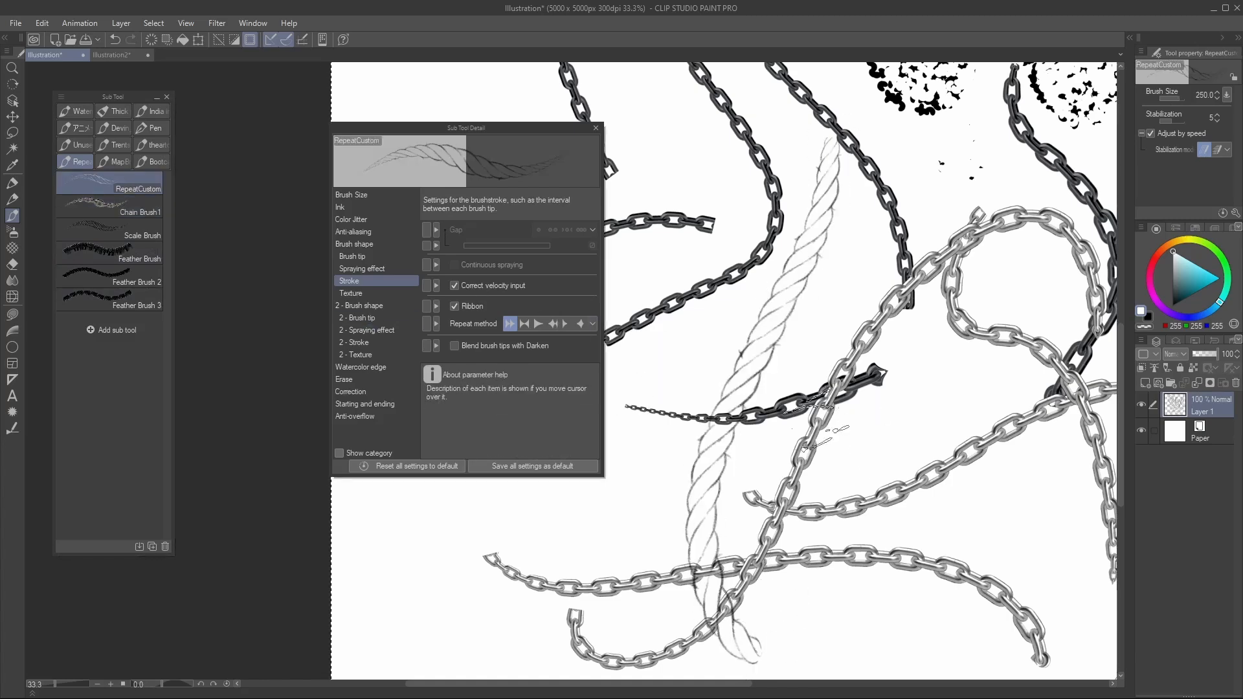
mouse_move(631, 608)
mouse_down()
mouse_move(680, 340)
mouse_move(786, 161)
mouse_up()
drag(784, 227, 817, 490)
mouse_move(551, 670)
mouse_down()
mouse_move(644, 436)
mouse_move(901, 110)
mouse_up()
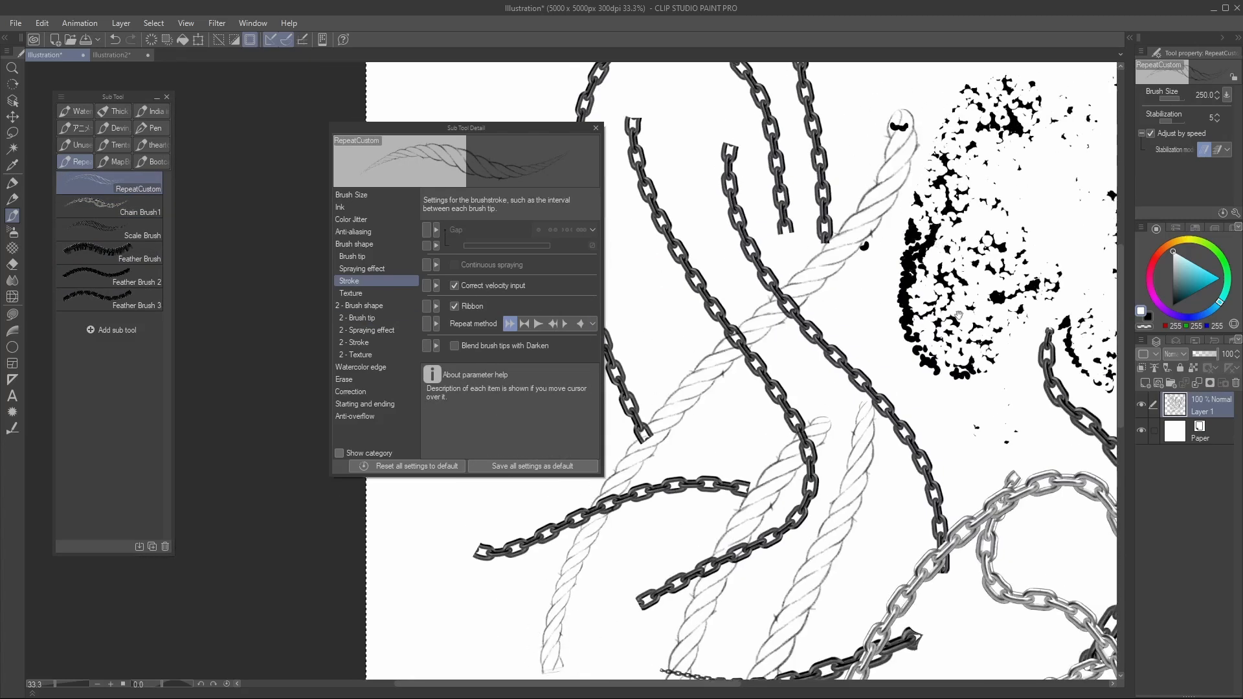
drag(1088, 382, 810, 188)
drag(931, 173, 758, 590)
drag(971, 482, 711, 220)
mouse_move(711, 240)
mouse_down()
mouse_move(726, 285)
mouse_move(663, 418)
mouse_move(776, 448)
mouse_up()
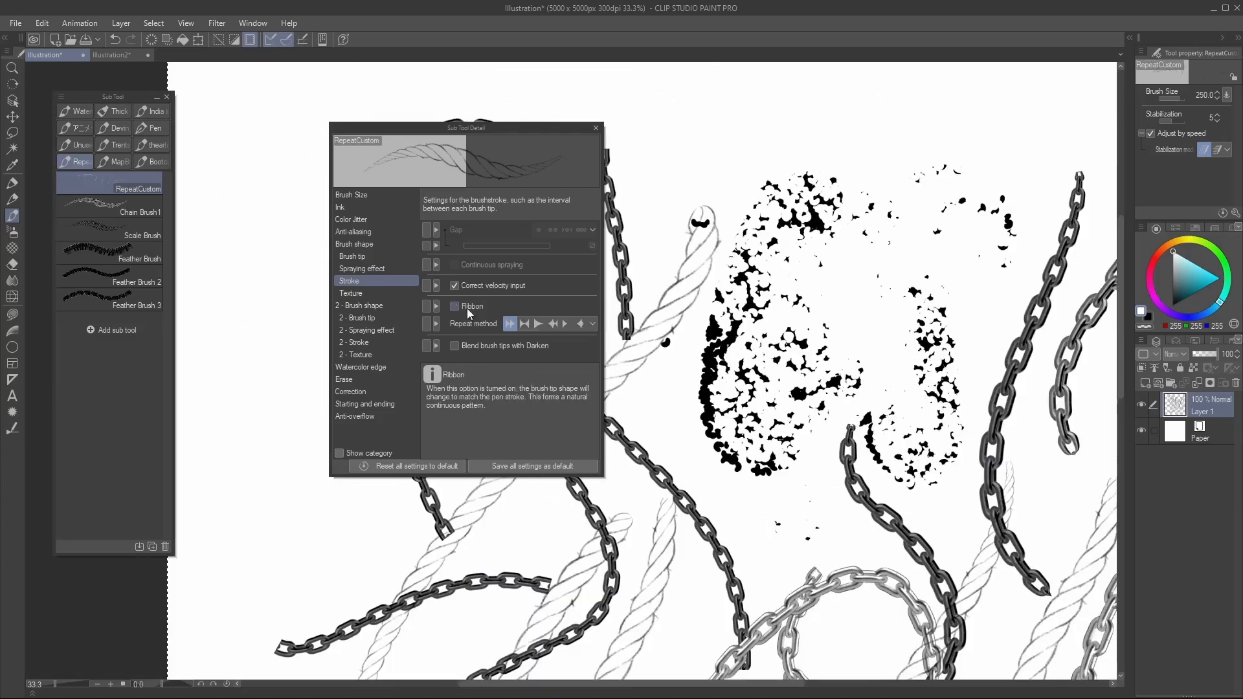
Turn off Ribbon for the RepeatCustom brush and try a short stroke without it
click(467, 307)
drag(638, 388, 725, 393)
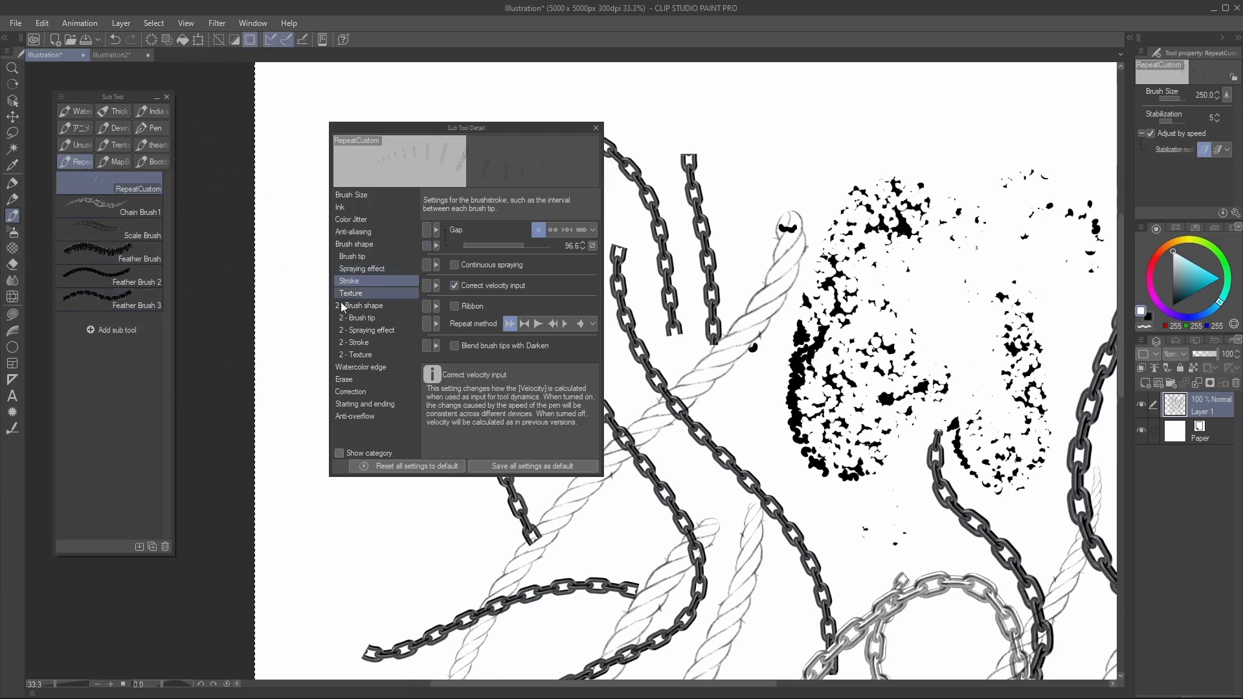
Clear the canvas, try a Scale Brush stroke at size 500, and undo it
click(145, 234)
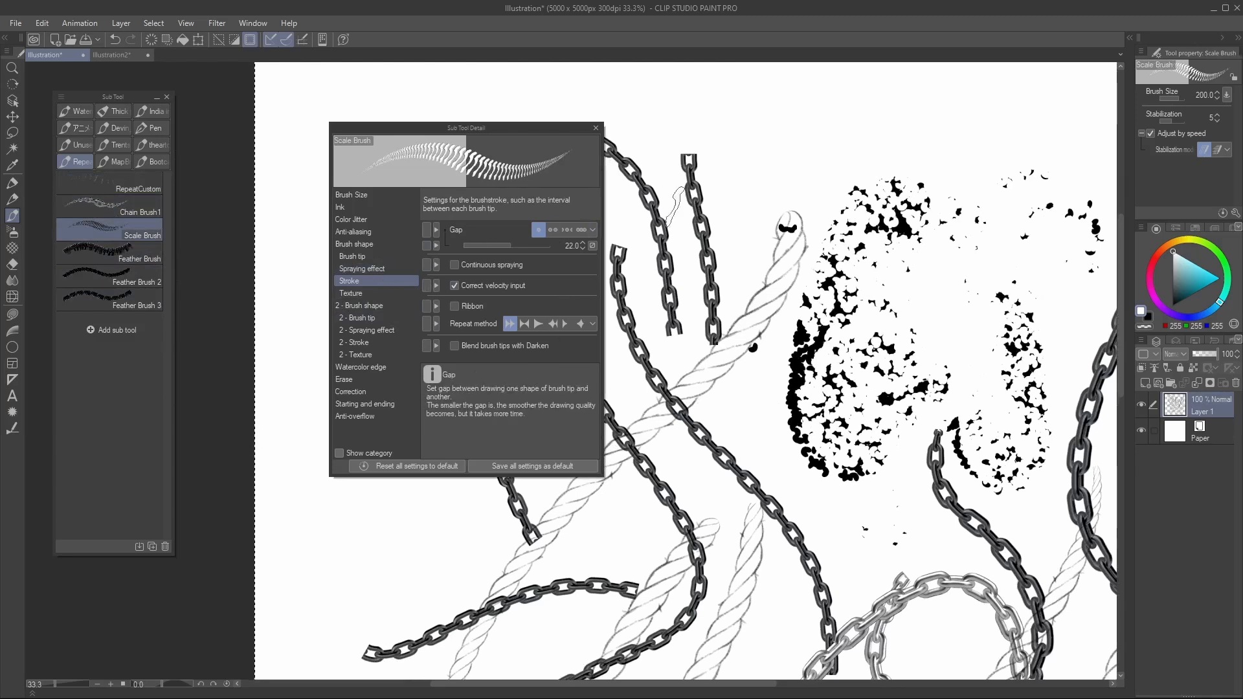
drag(609, 189, 789, 194)
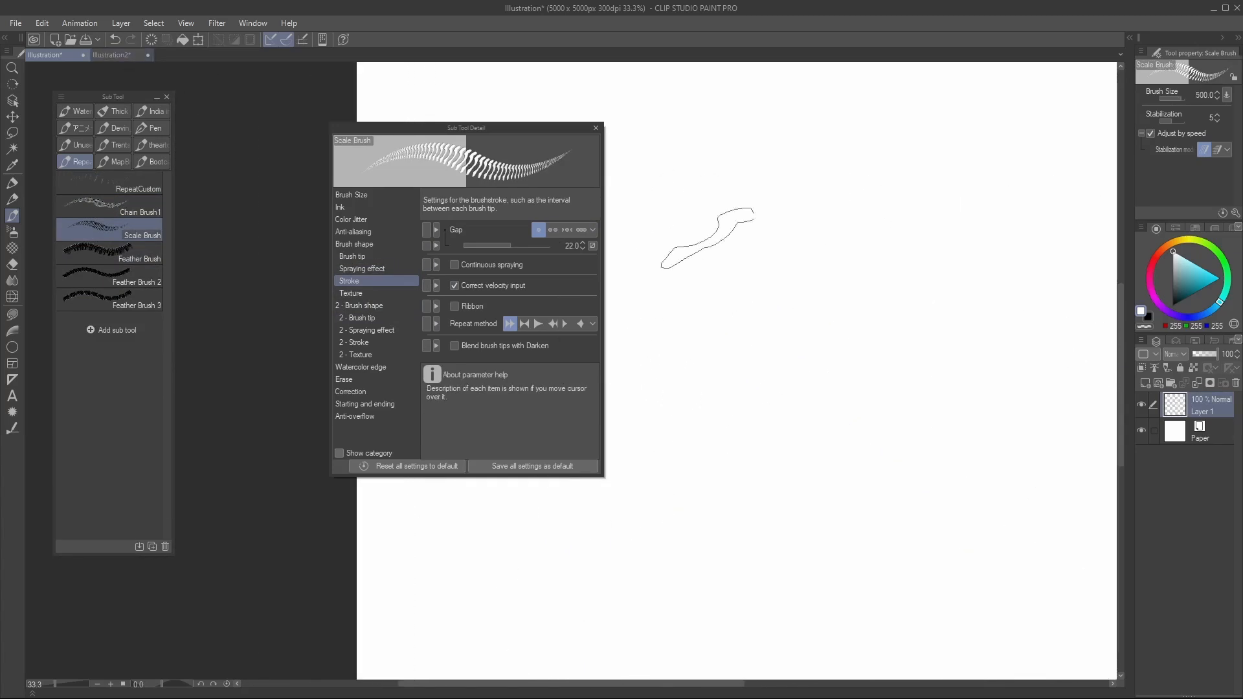
mouse_move(712, 141)
mouse_down()
mouse_move(705, 249)
mouse_move(857, 438)
mouse_move(1008, 452)
mouse_up()
mouse_move(985, 365)
mouse_down()
mouse_move(756, 308)
mouse_move(1010, 322)
mouse_up()
key(ctrl+z)
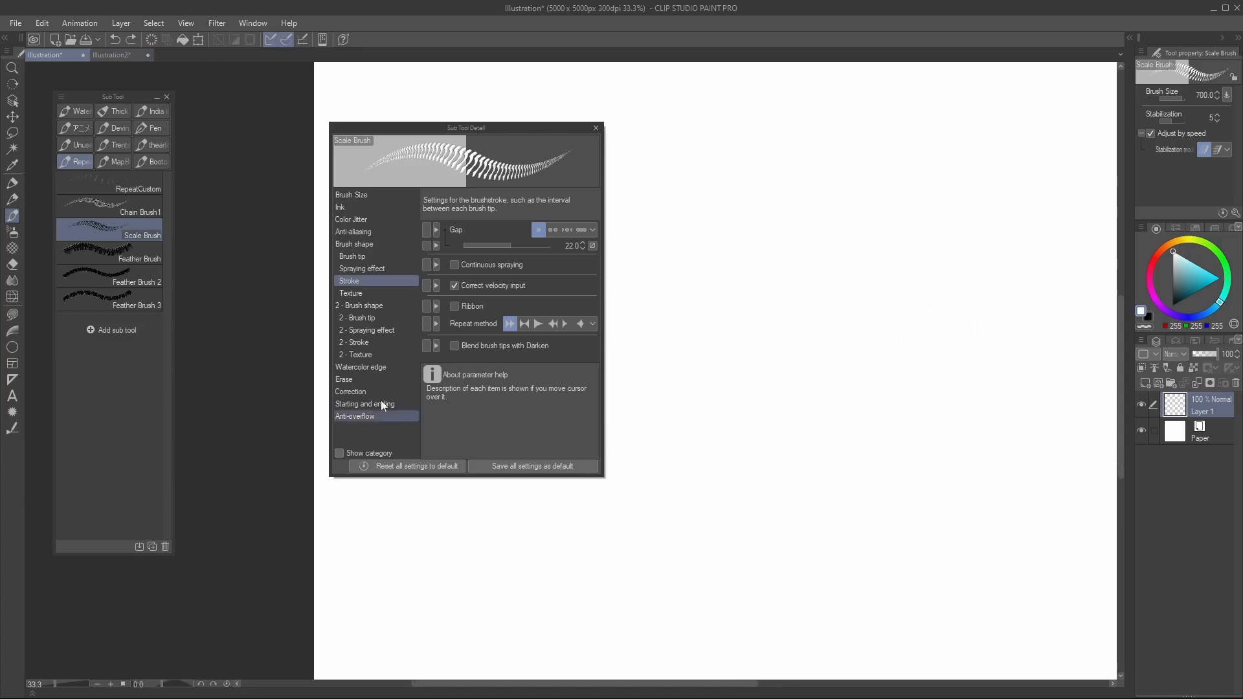
Draw two wide diagonal scale strokes at brush size 700, and undo them
mouse_move(659, 159)
mouse_down()
mouse_move(885, 441)
mouse_move(1023, 495)
mouse_up()
drag(894, 295, 795, 276)
drag(688, 174, 1029, 503)
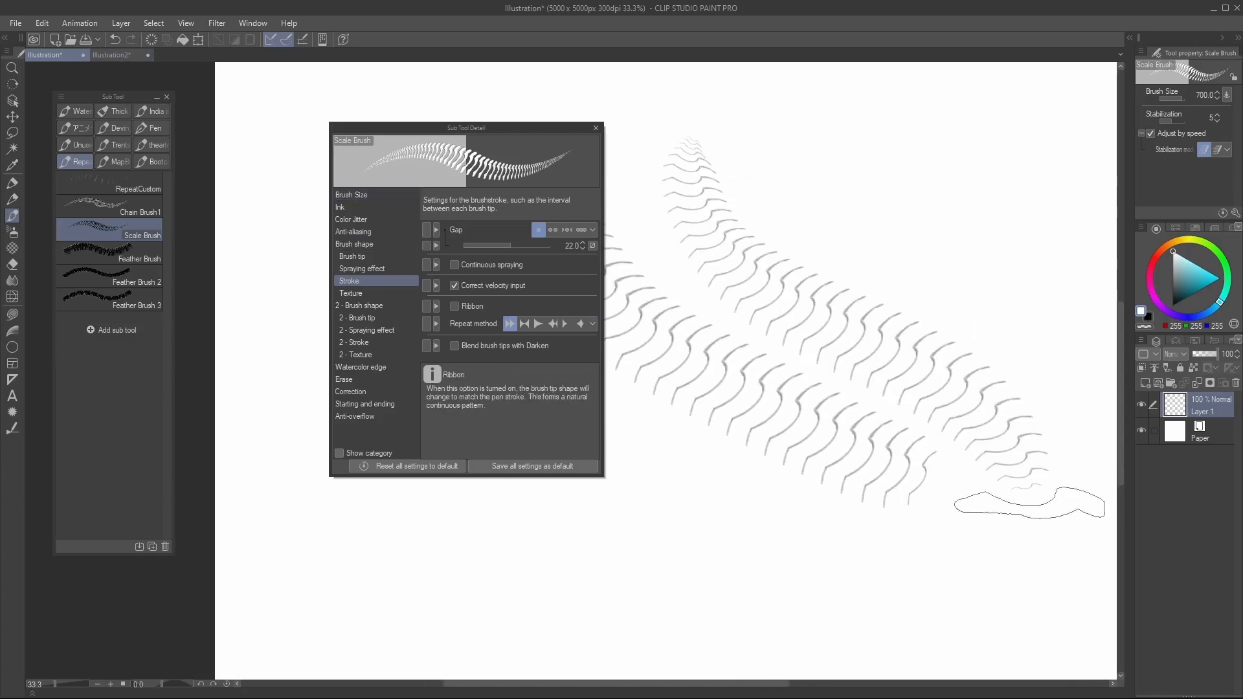
key(ctrl+z)
key(ctrl+z)
Set the brush size to 400, draw curved trial scale strokes across the canvas, and undo them
key([)
key([)
key([)
mouse_move(999, 281)
mouse_down()
mouse_move(850, 269)
mouse_move(573, 514)
mouse_up()
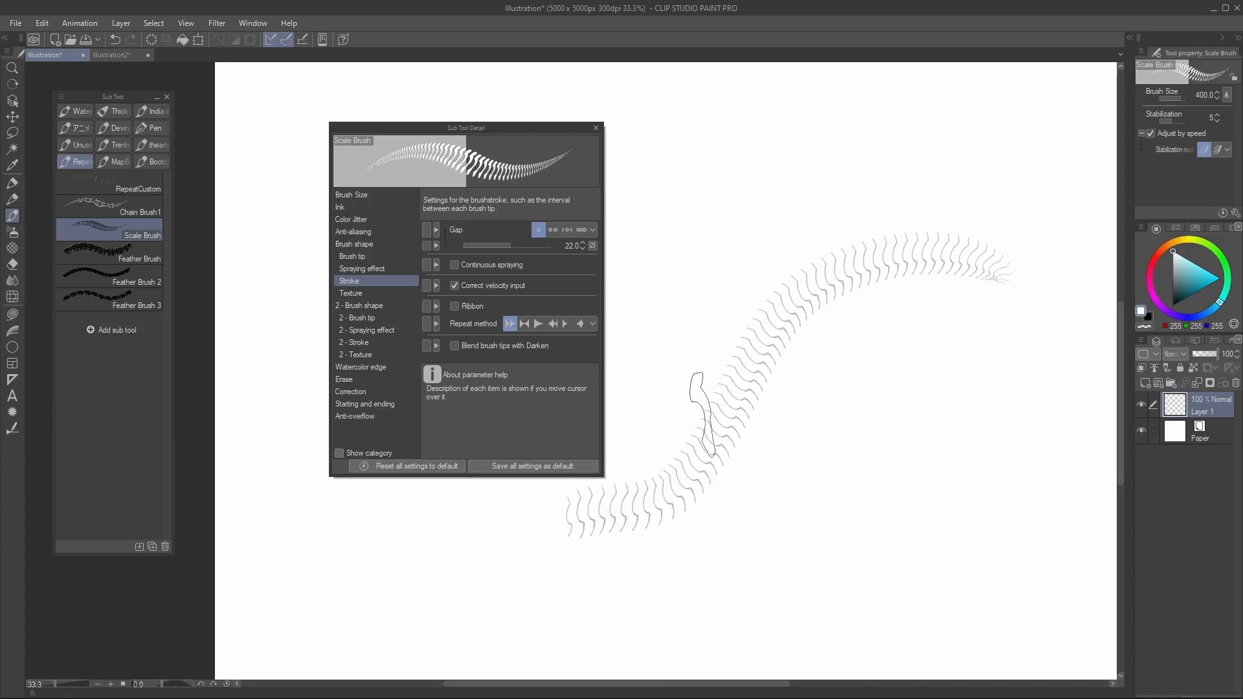
drag(703, 414, 718, 407)
key(ctrl+z)
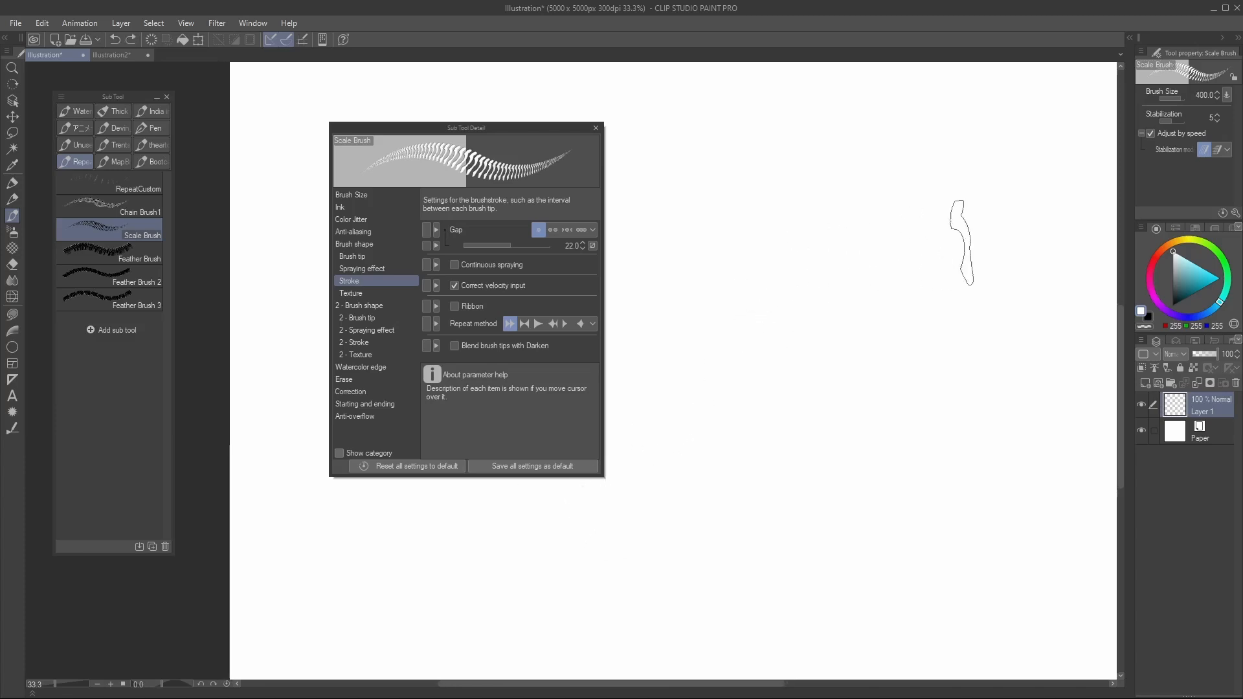
mouse_move(962, 242)
mouse_down()
mouse_move(751, 392)
mouse_move(599, 309)
mouse_up()
drag(837, 346, 991, 394)
drag(905, 415, 762, 377)
scroll(793, 372, down, 1)
key(ctrl+z)
With triangle brush 1 in black at size 17, sketch a creature's head with an oval cheek, its neck and back lines
mouse_move(673, 207)
mouse_down()
mouse_move(785, 305)
mouse_move(835, 429)
mouse_up()
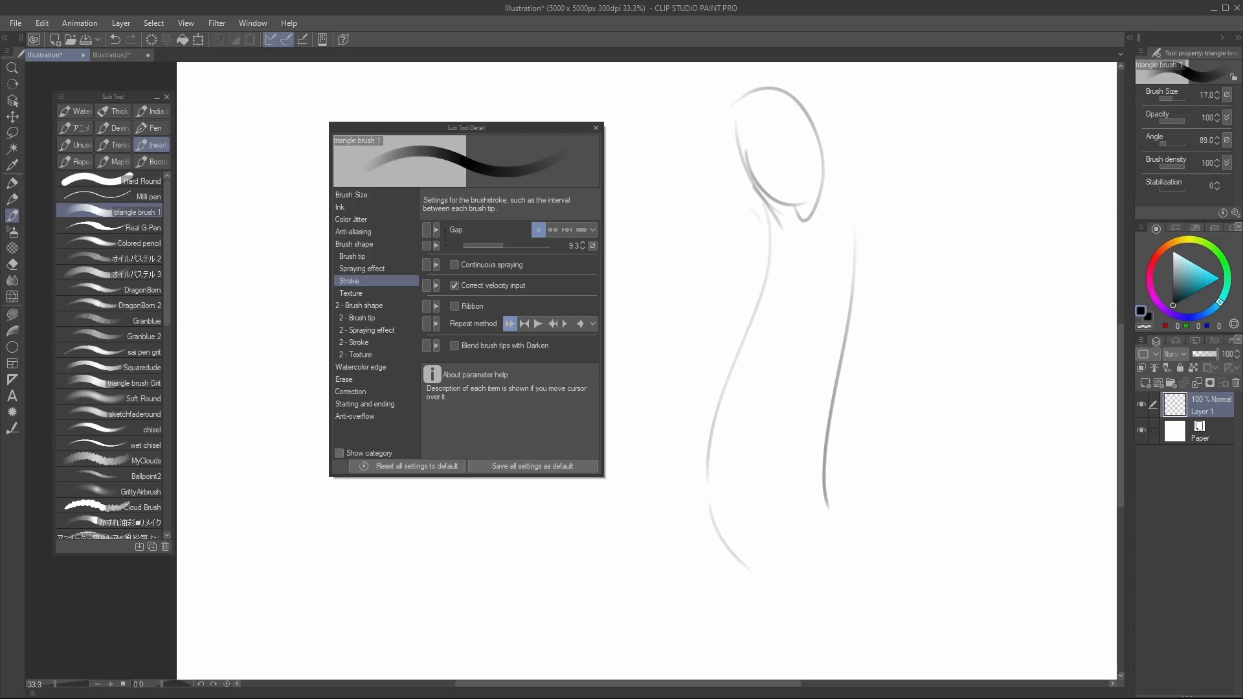
mouse_move(776, 126)
mouse_down()
mouse_move(741, 159)
mouse_move(723, 237)
mouse_up()
drag(698, 282, 673, 174)
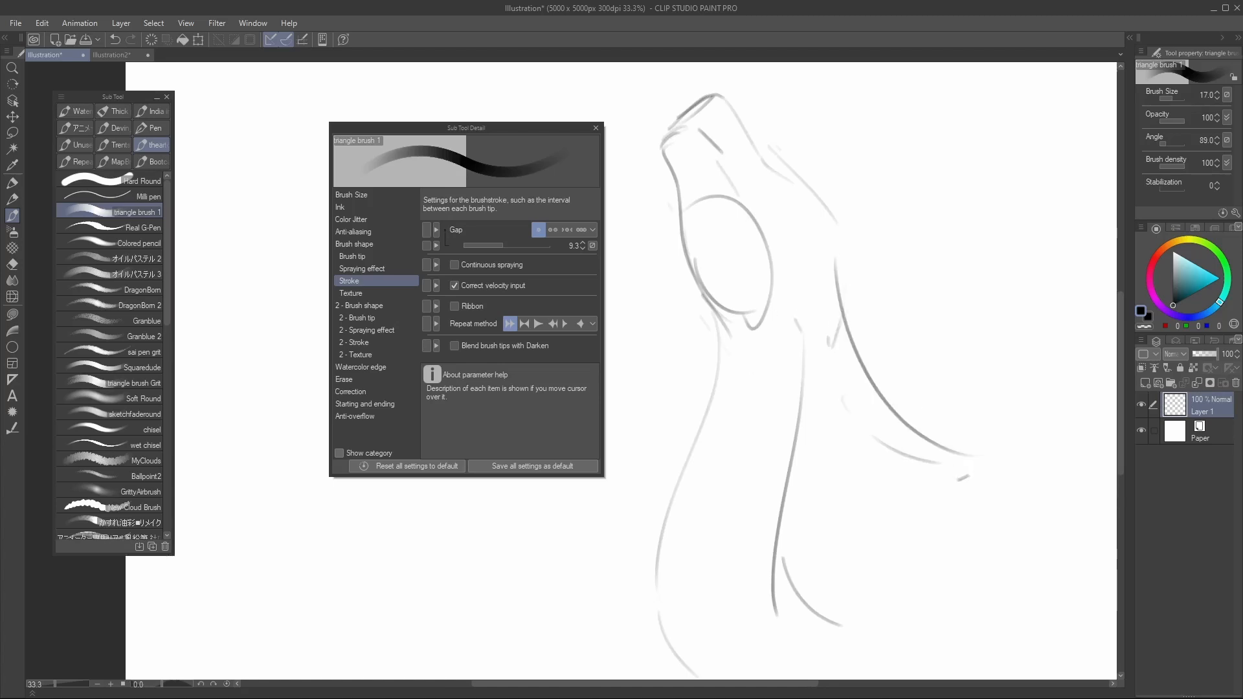
drag(792, 319, 803, 333)
drag(791, 346, 787, 233)
Sketch the long inner neck lines and the pointed lower end, and reinforce the neck's outer contour
drag(703, 208, 638, 461)
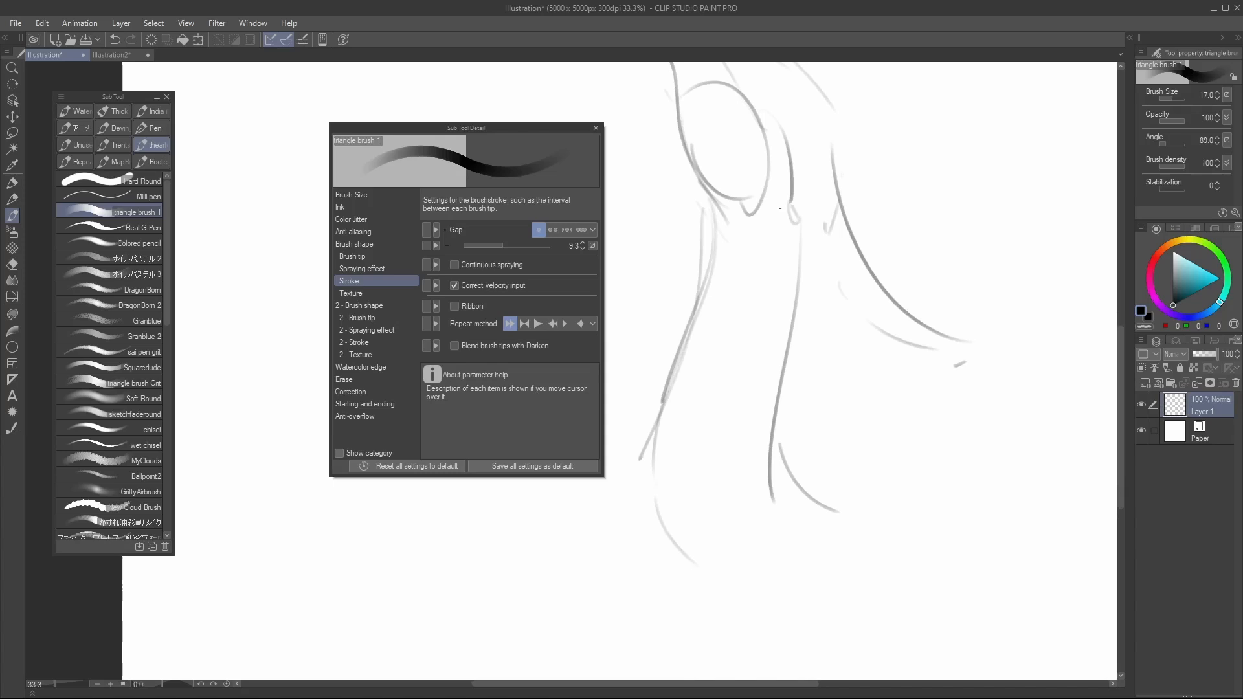
drag(779, 199, 739, 547)
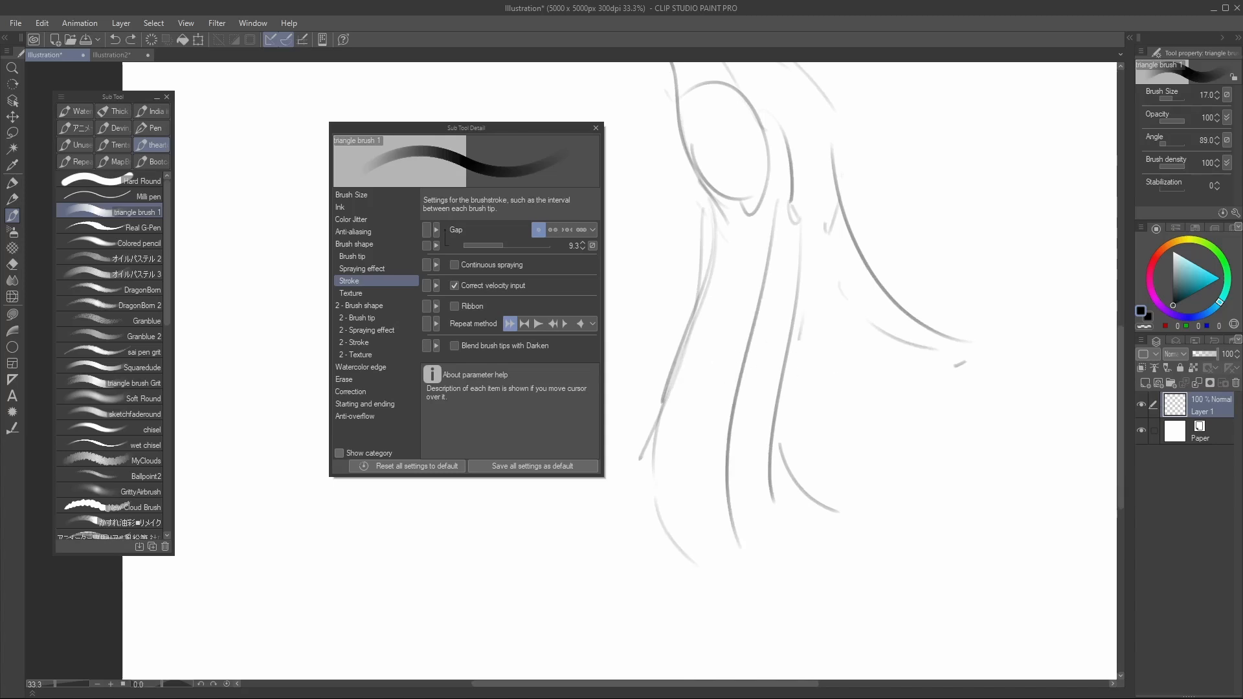
drag(785, 340, 831, 534)
drag(659, 496, 655, 432)
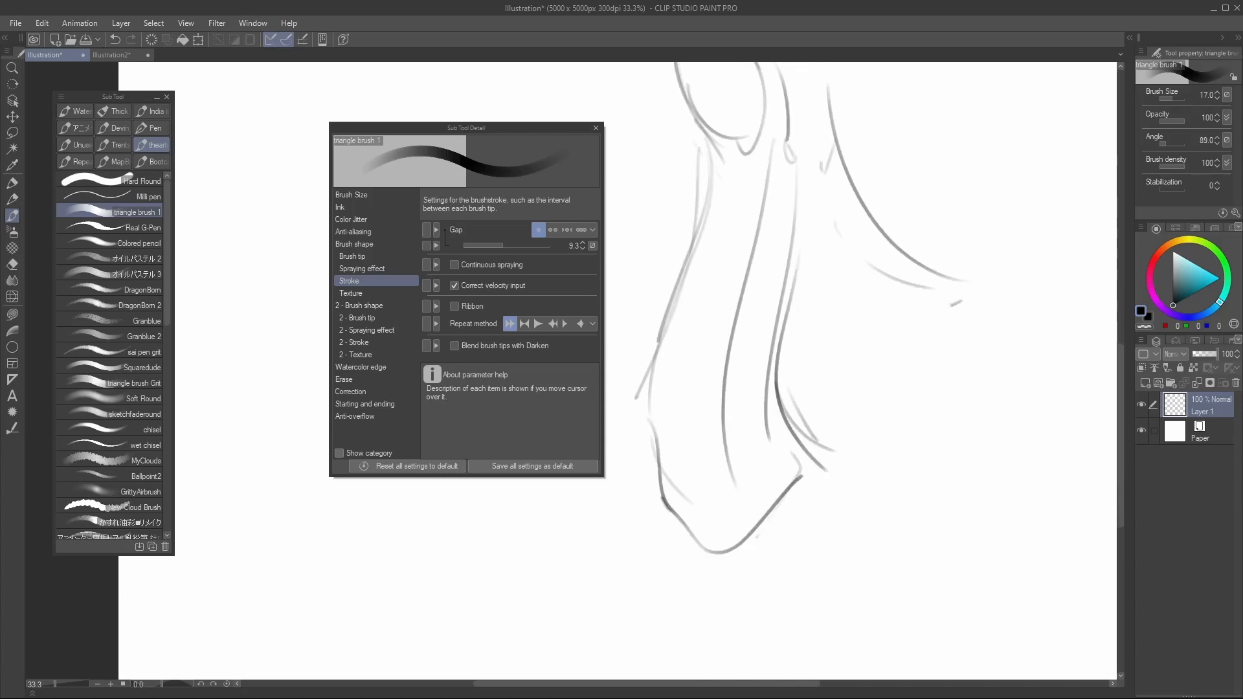
drag(662, 497, 677, 259)
drag(657, 499, 674, 333)
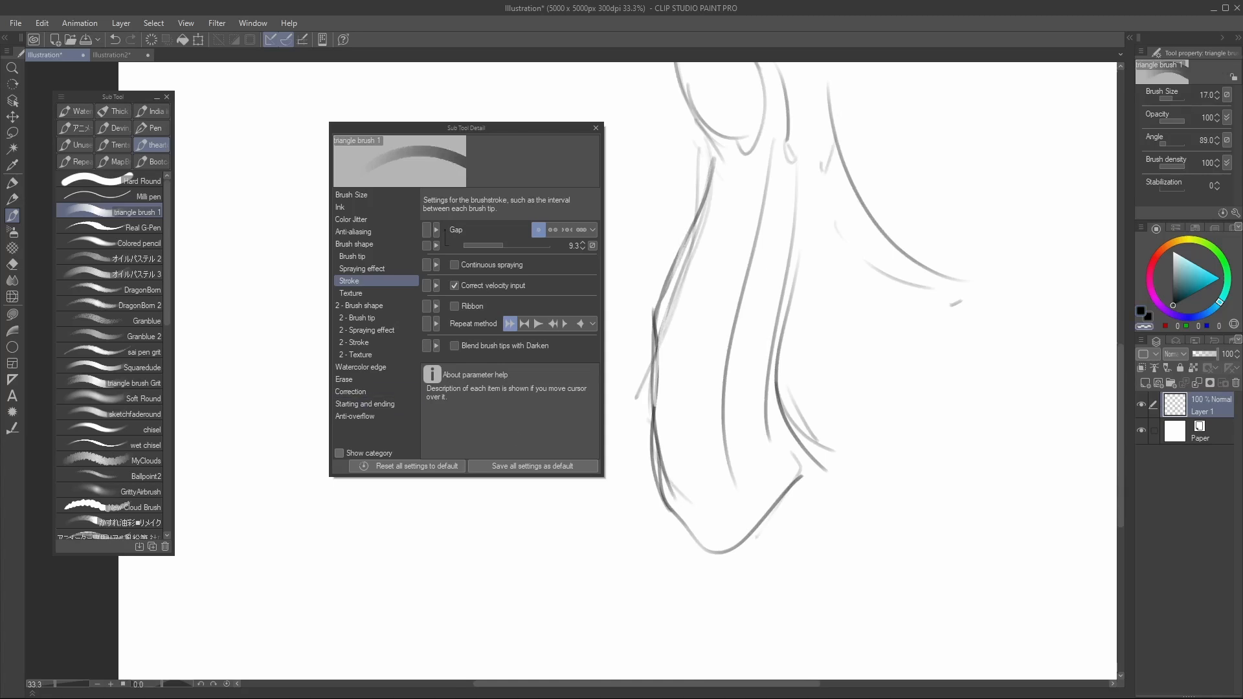
Switch back to the Scale Brush, try scale strokes down the sketched neck, and undo them
drag(168, 241, 179, 526)
click(156, 499)
click(76, 161)
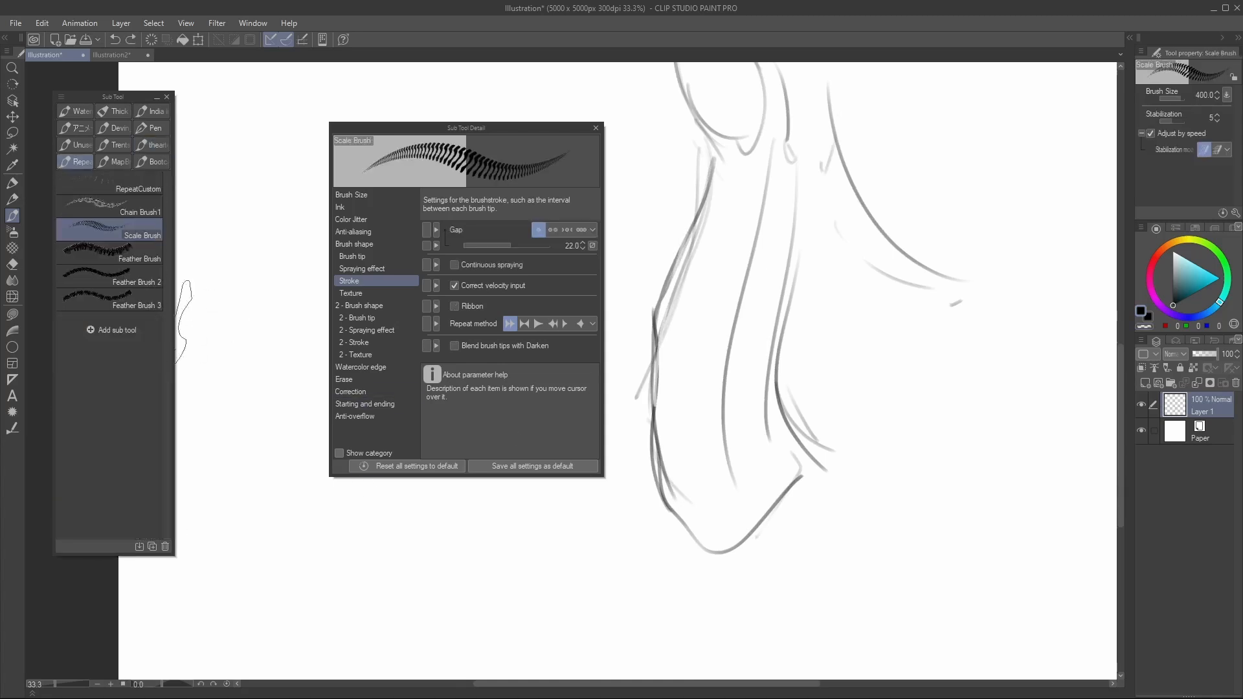
drag(710, 321, 780, 299)
drag(740, 165, 729, 569)
key(ctrl+z)
Set the main colour to white and the Scale Brush size to 1000, undoing the trial stroke on the neck
key(bracketright)
click(1173, 252)
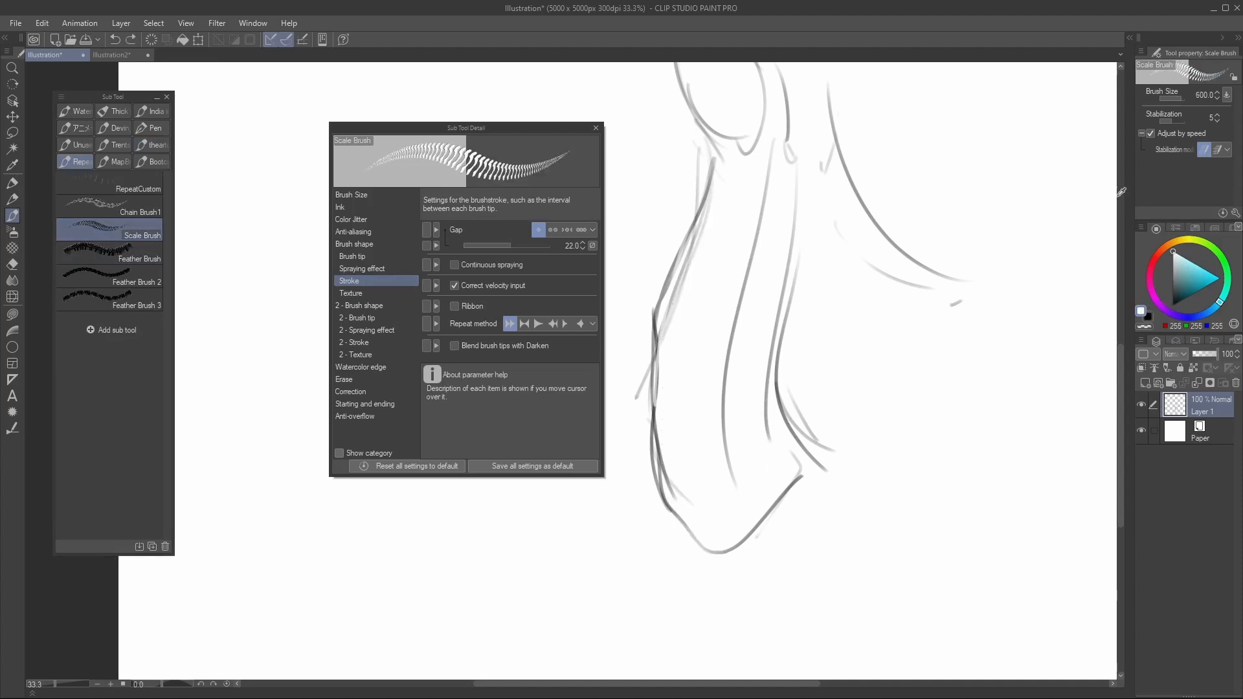
key(bracketright)
key(bracketright)
key(bracketright)
key(bracketright)
mouse_move(734, 193)
mouse_down()
mouse_move(765, 215)
mouse_move(745, 220)
mouse_move(736, 380)
mouse_up()
key(ctrl+z)
key(bracketleft)
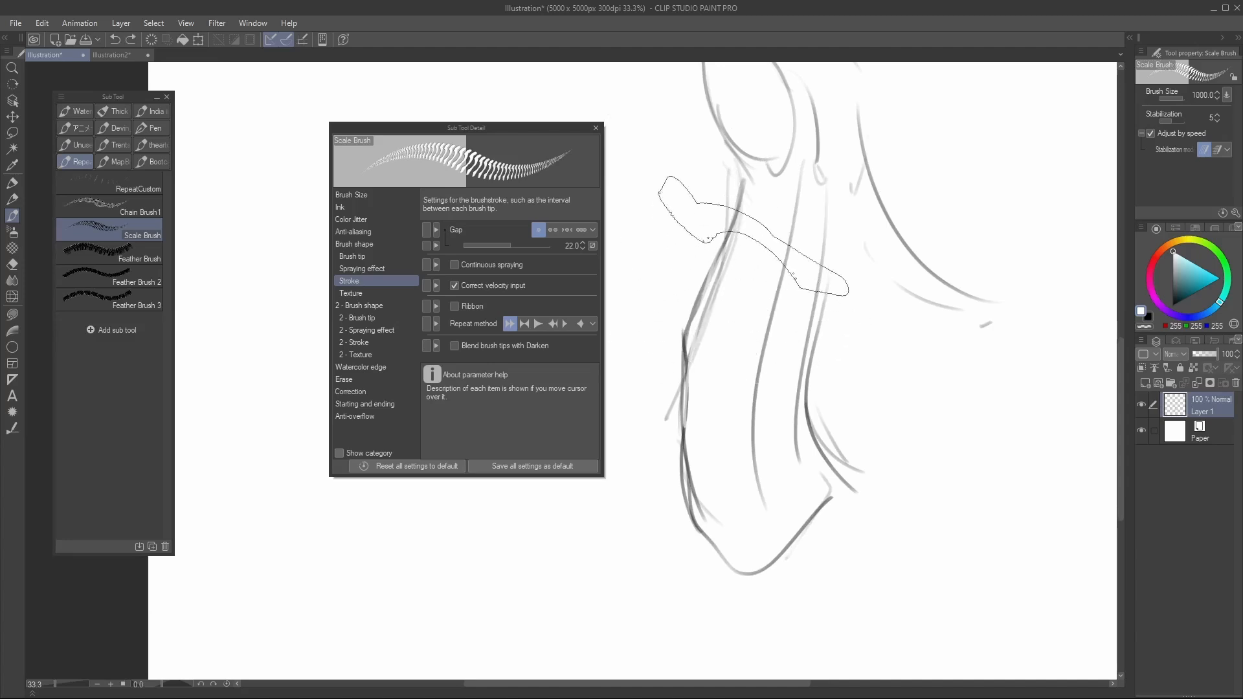
Draw scales up the full neck, undo them, and draw a shorter row along its upper part
mouse_move(725, 291)
mouse_down()
mouse_move(725, 573)
mouse_move(764, 139)
mouse_up()
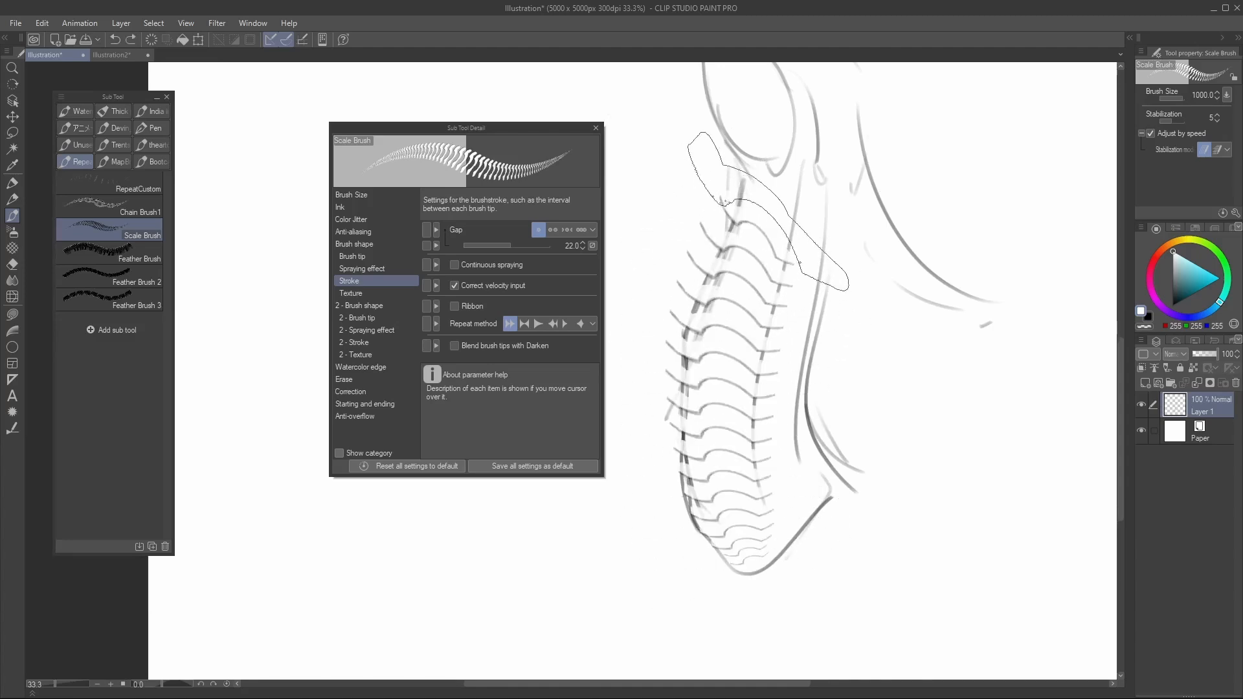
key(ctrl+z)
drag(715, 389, 776, 172)
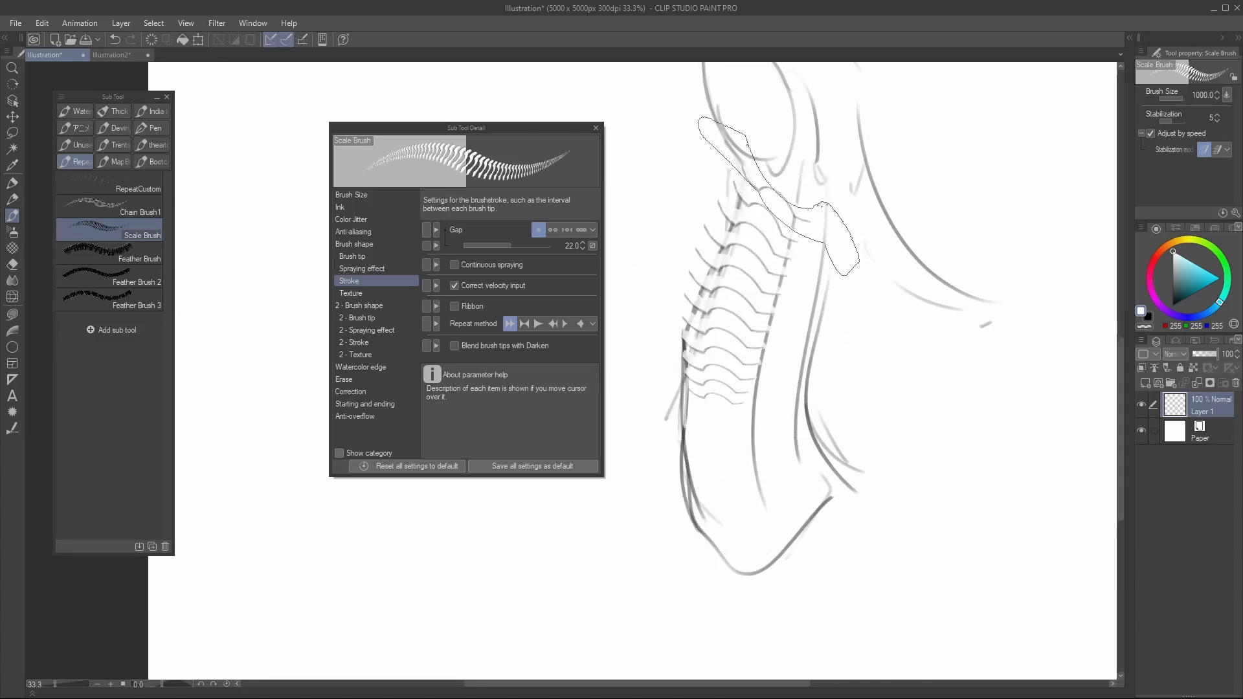
Lasso the scale ends overhanging both sides of the neck and delete them
key(m)
drag(701, 446, 712, 179)
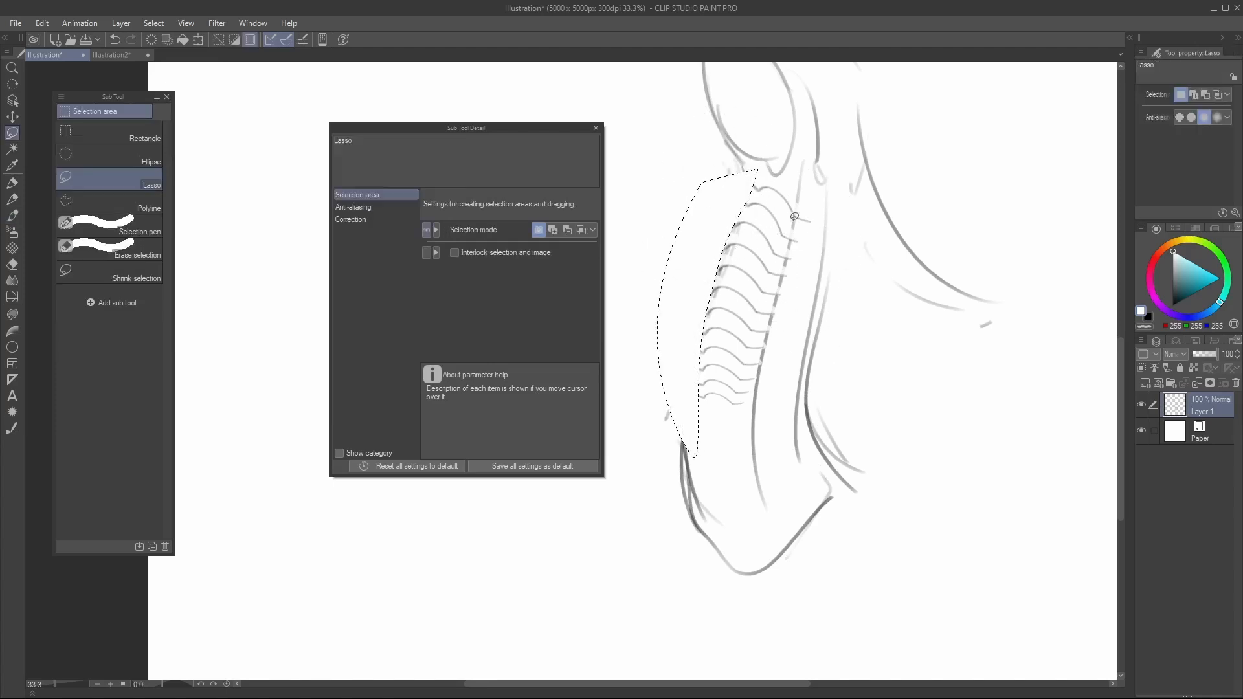
drag(737, 386, 796, 205)
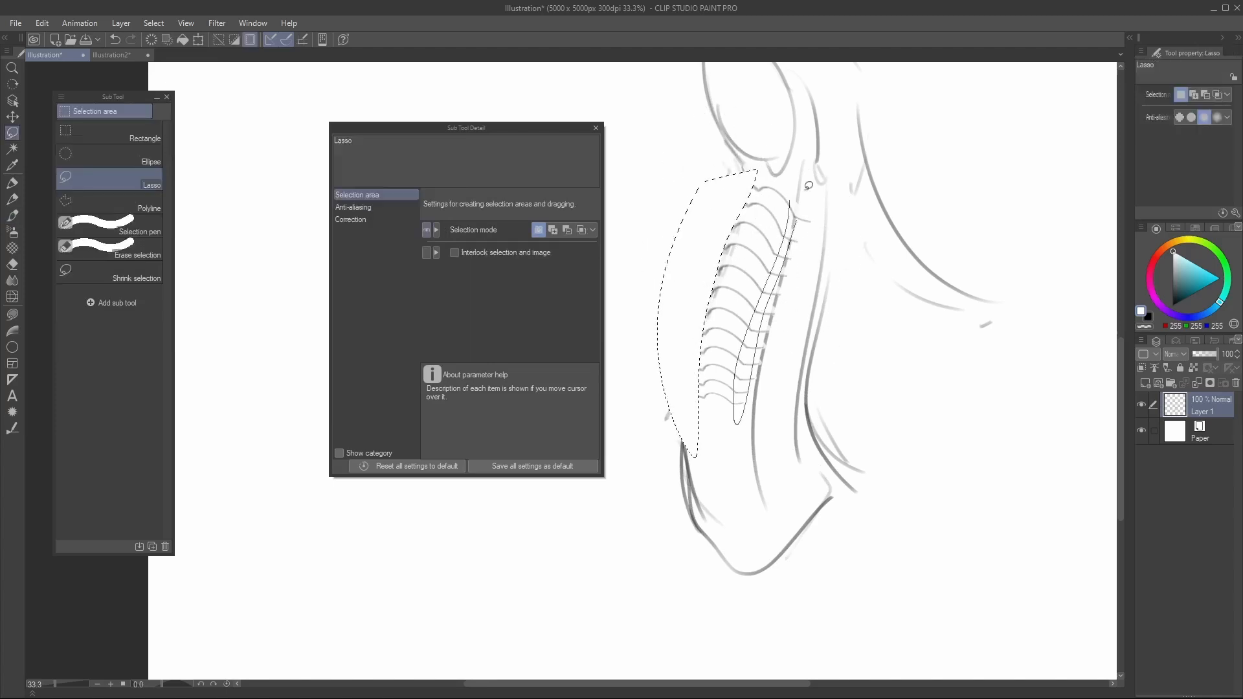
Switch to triangle brush 1 in black at size 8 and redraw the neck contour along the scale edges
key(b)
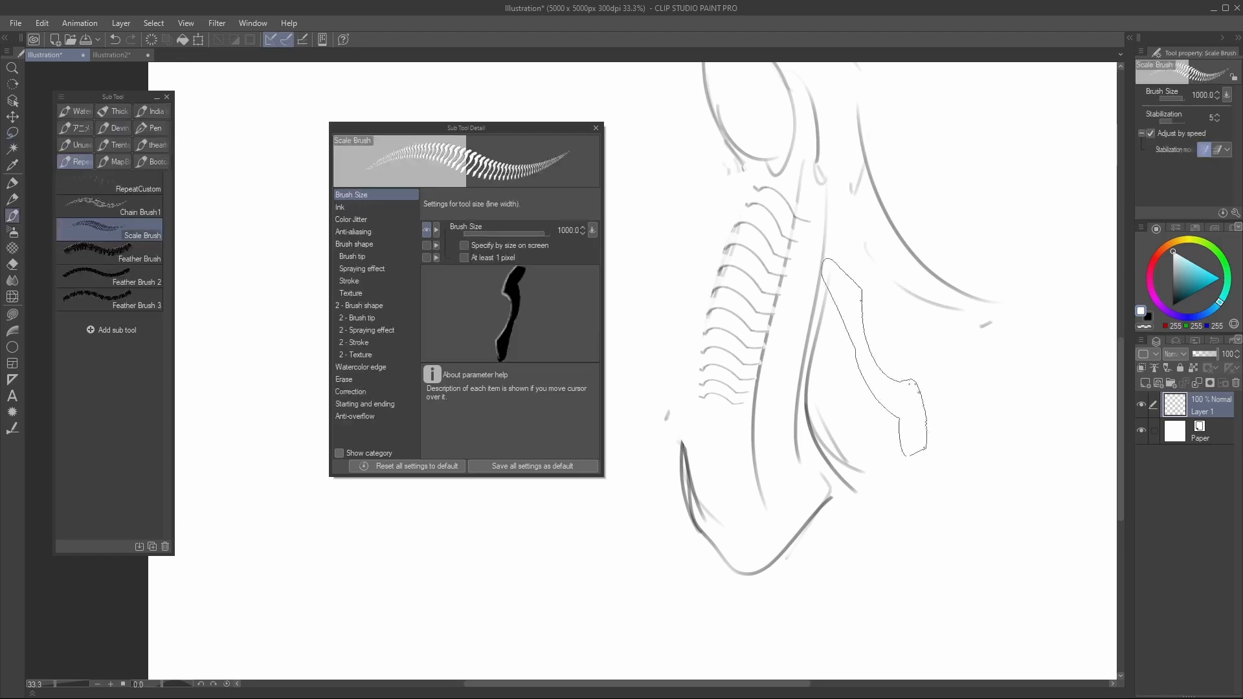
click(157, 143)
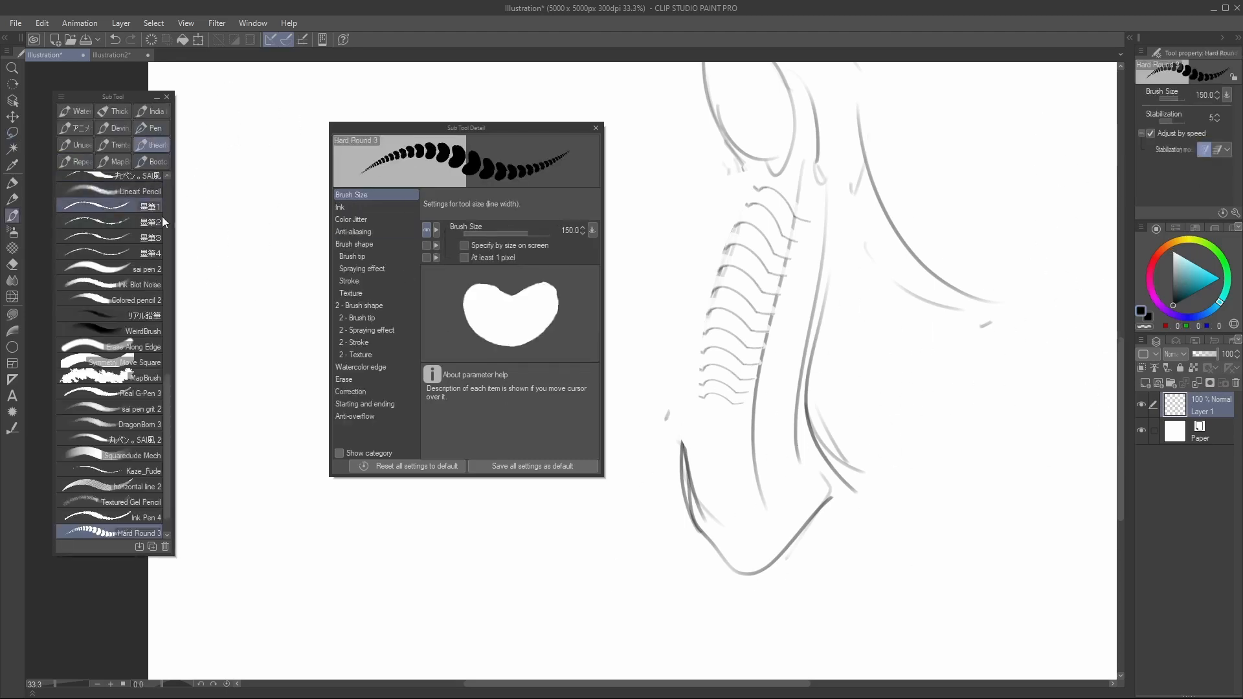
click(159, 214)
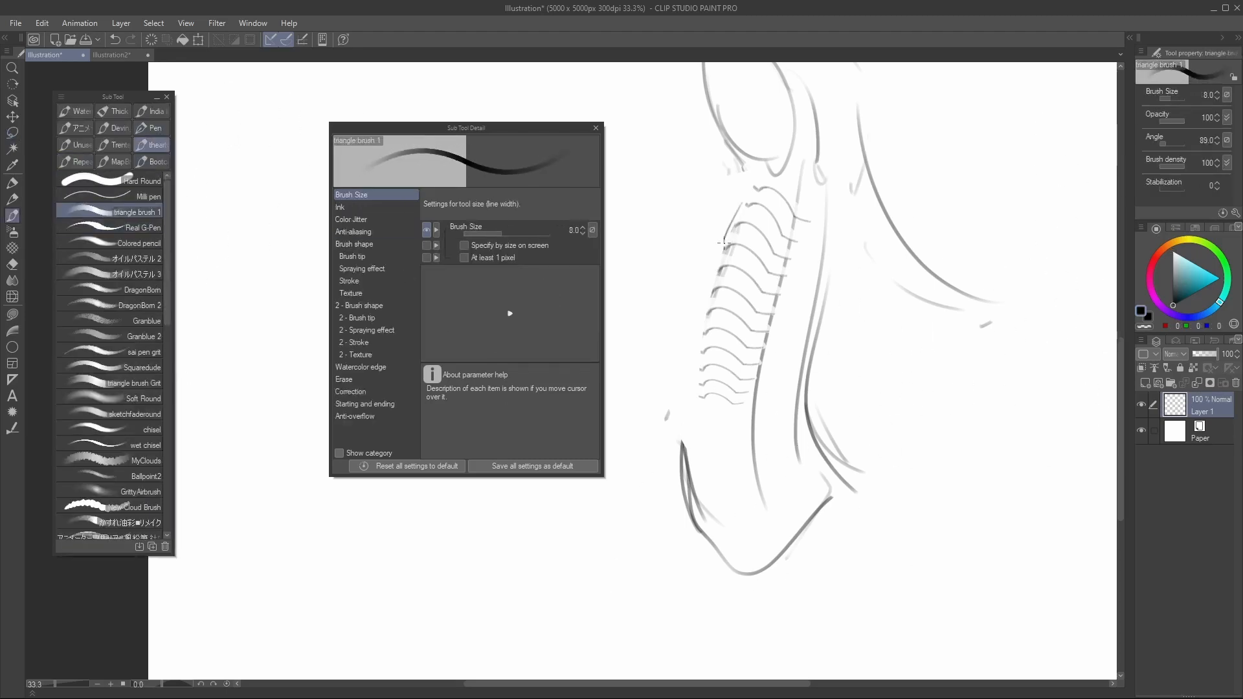
drag(723, 243, 711, 276)
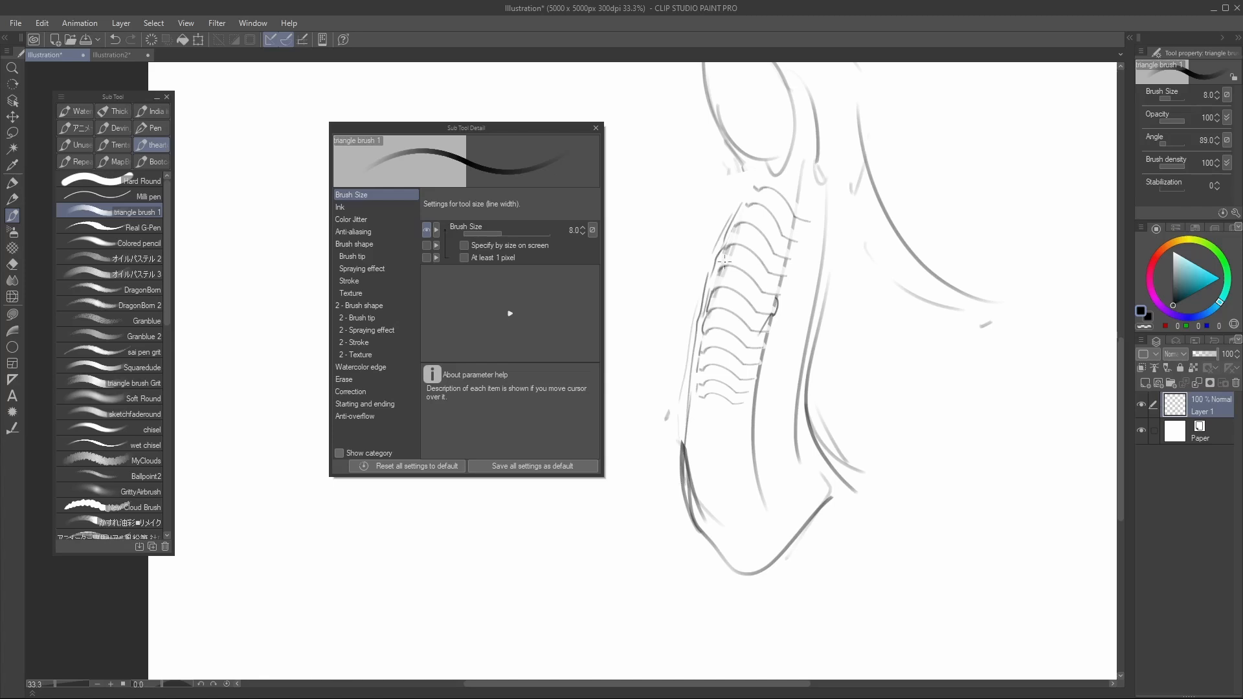
Set the brush size to 12 and darken the contour at the top and inner edge of the scales
key(bracketright)
key(bracketright)
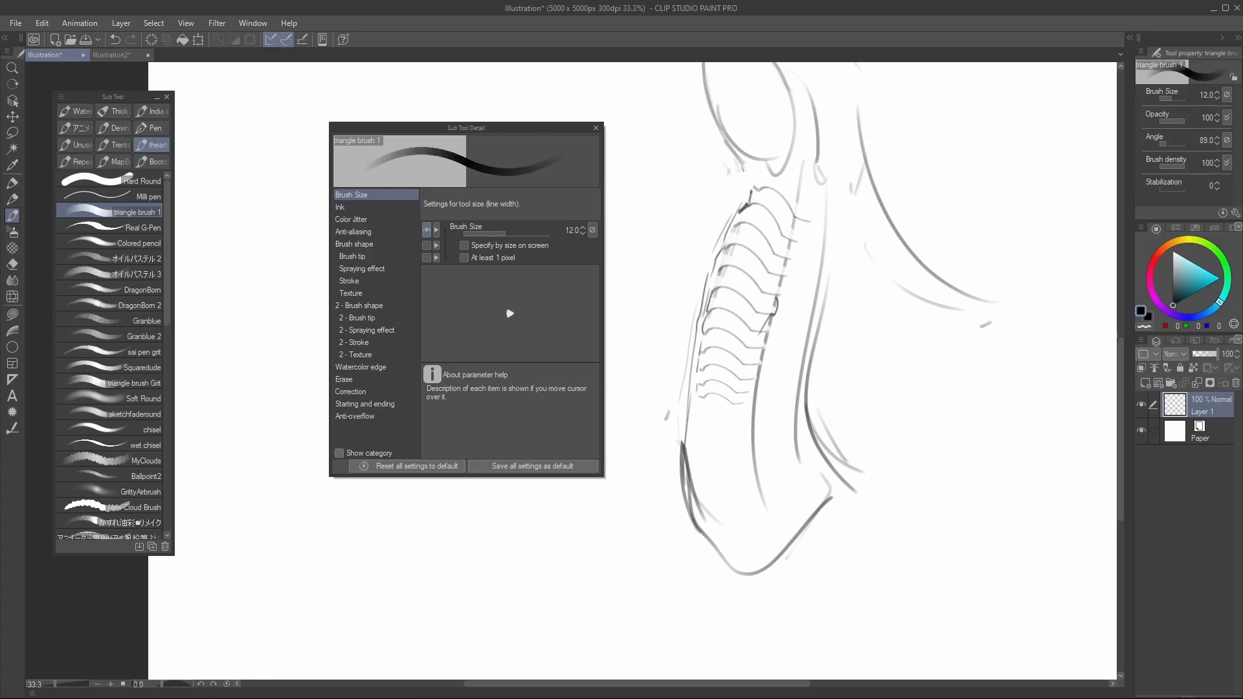
drag(774, 437, 764, 392)
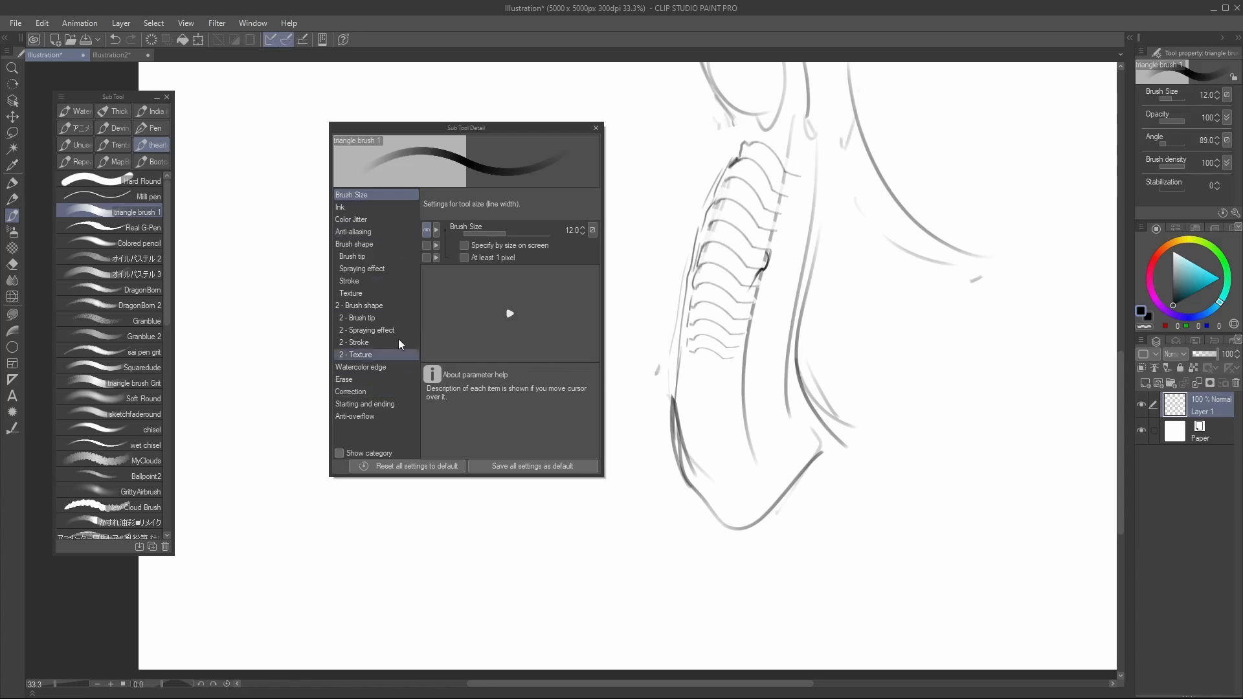
Turn on Dual brush in triangle brush 1's second brush shape settings and browse the shape presets
click(382, 306)
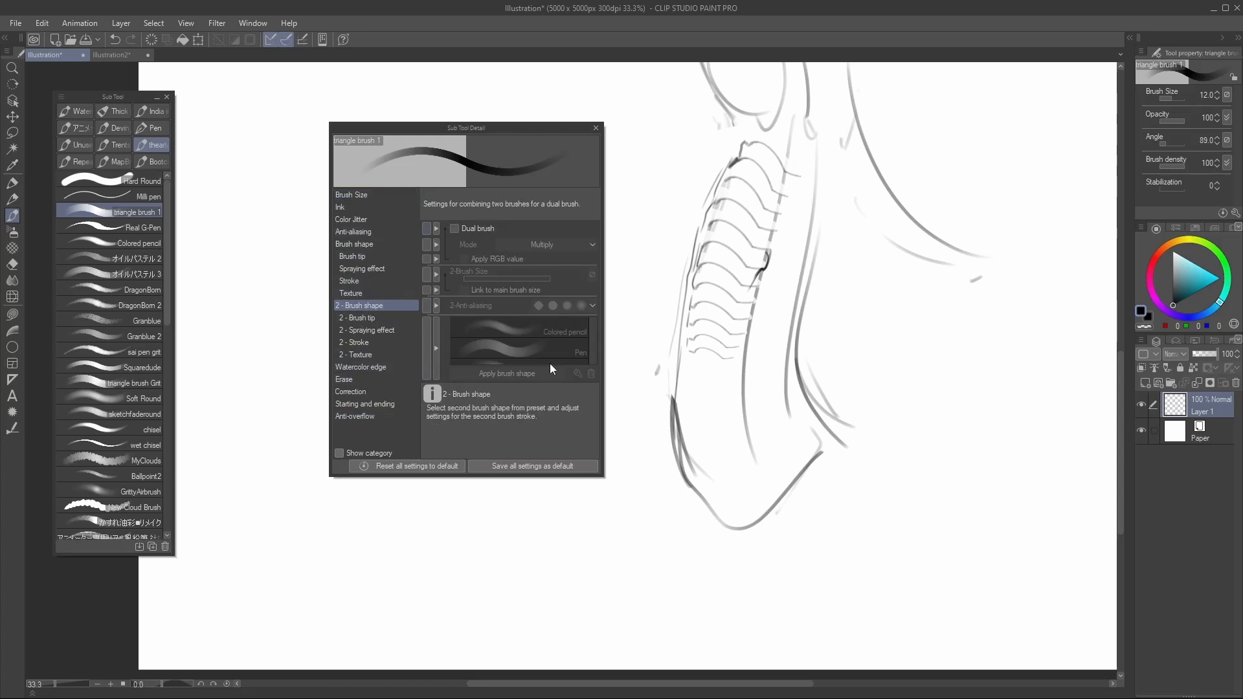
drag(556, 481, 693, 509)
click(457, 227)
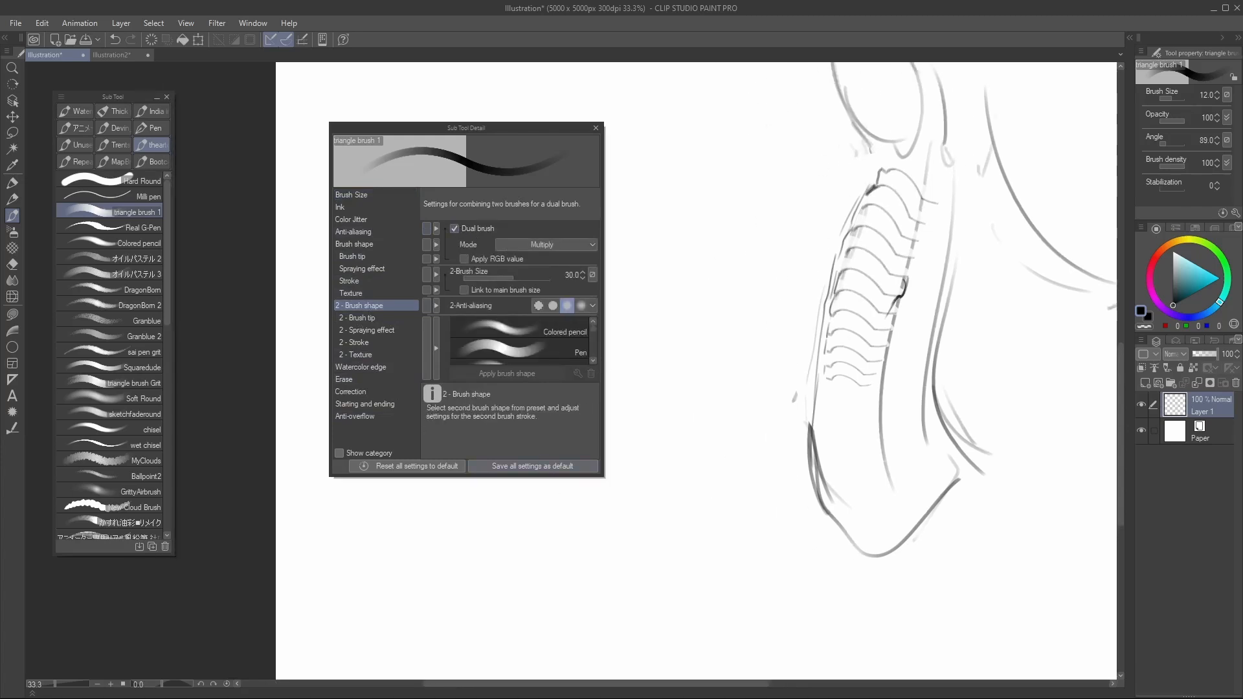
scroll(592, 328, down, 5)
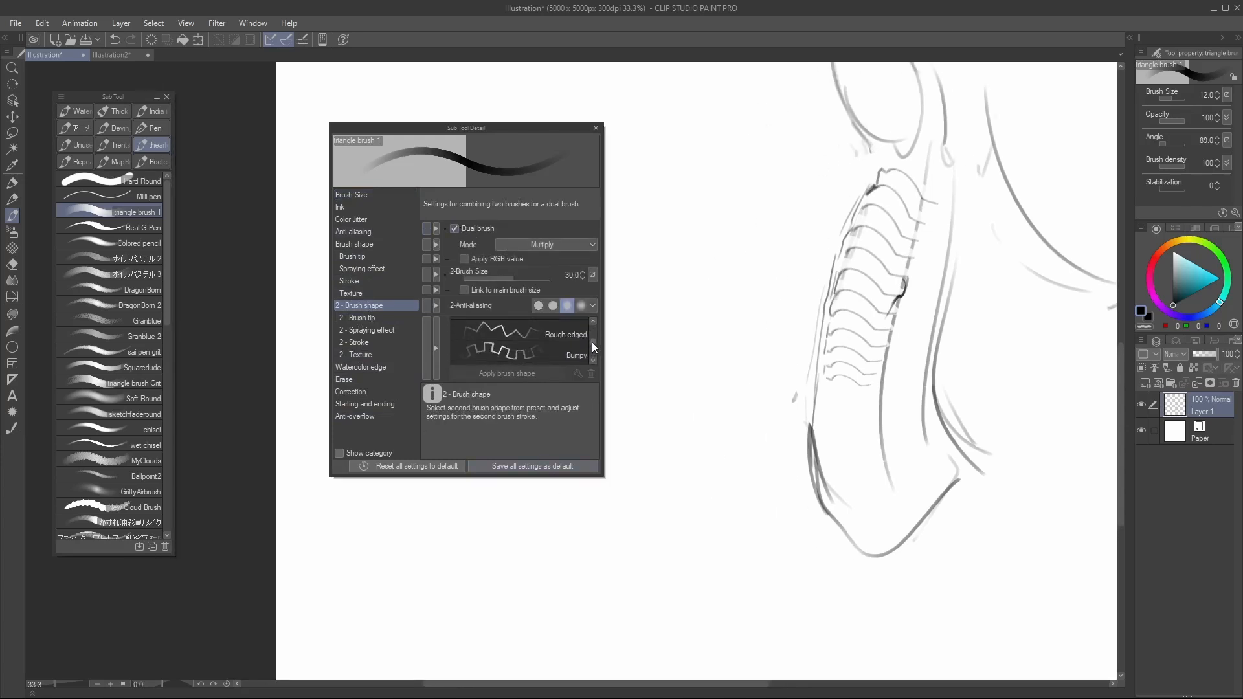
click(567, 305)
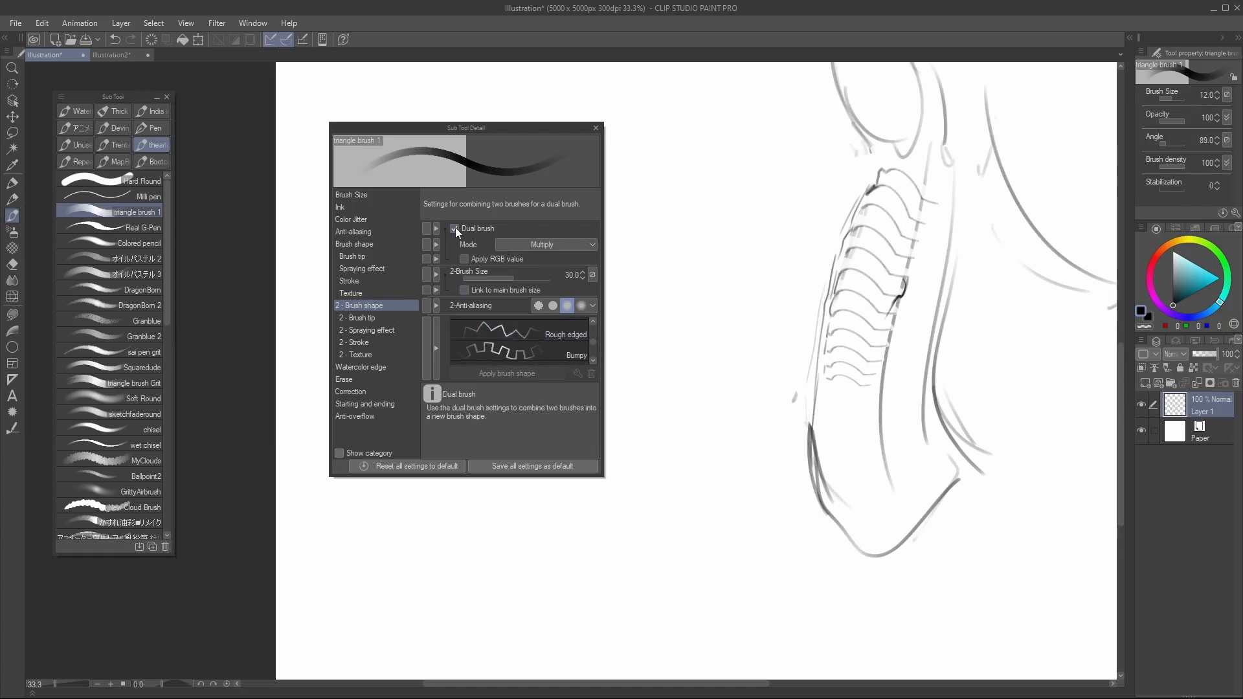
Turn off Dual brush for triangle brush 1 and select the Hard Round 3 brush from the end of the sub tool list
drag(712, 226, 722, 255)
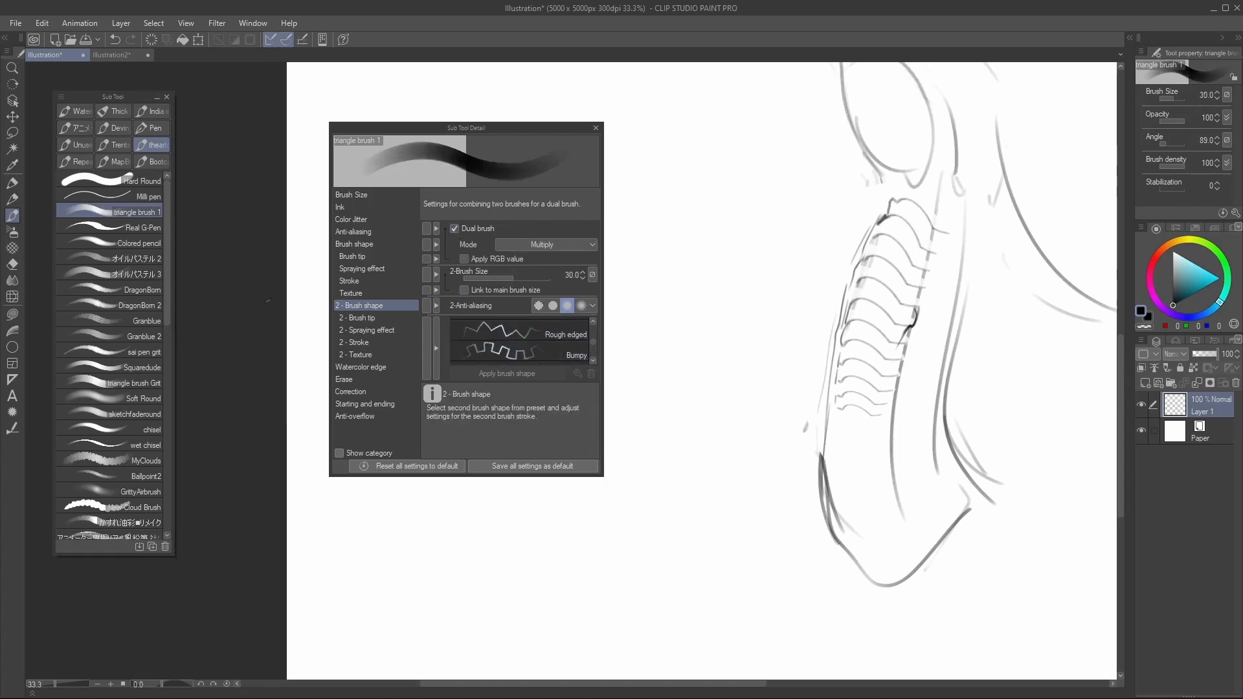
click(455, 227)
drag(167, 250, 165, 463)
click(154, 505)
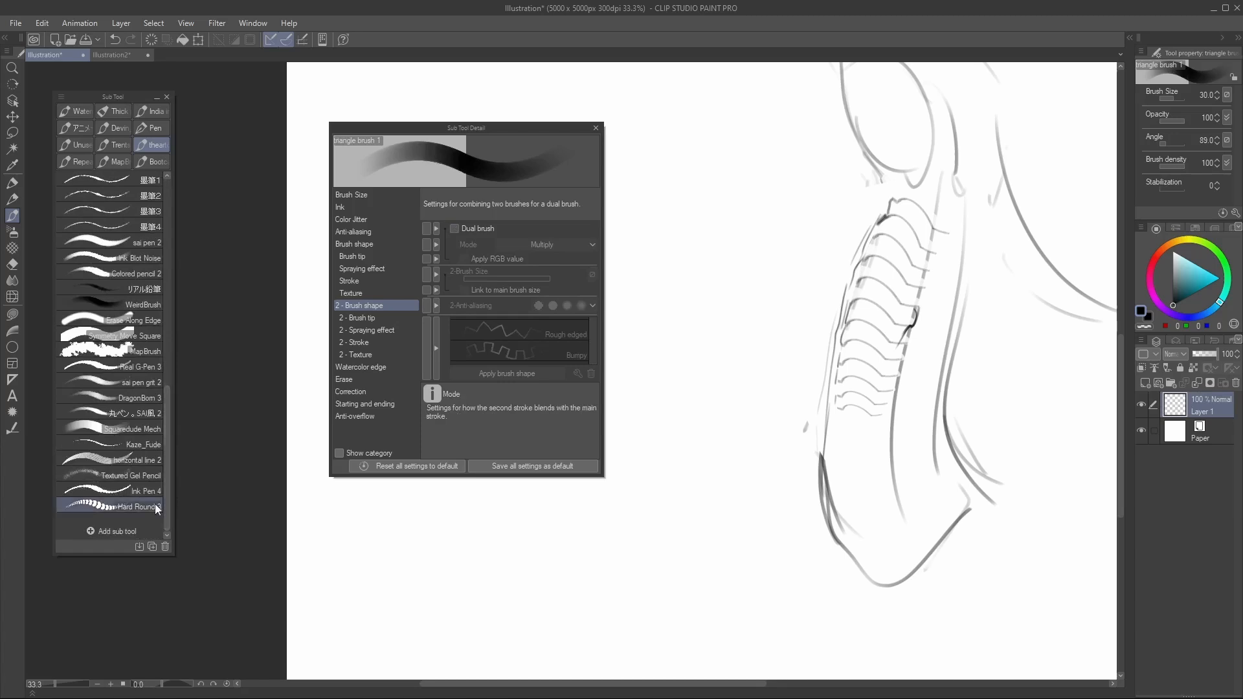
Turn off Ribbon in Hard Round 3's stroke settings, paint a test stroke on the canvas and undo it
click(392, 284)
click(457, 307)
mouse_move(703, 148)
mouse_down()
mouse_move(683, 231)
mouse_move(767, 160)
mouse_up()
key(ctrl+z)
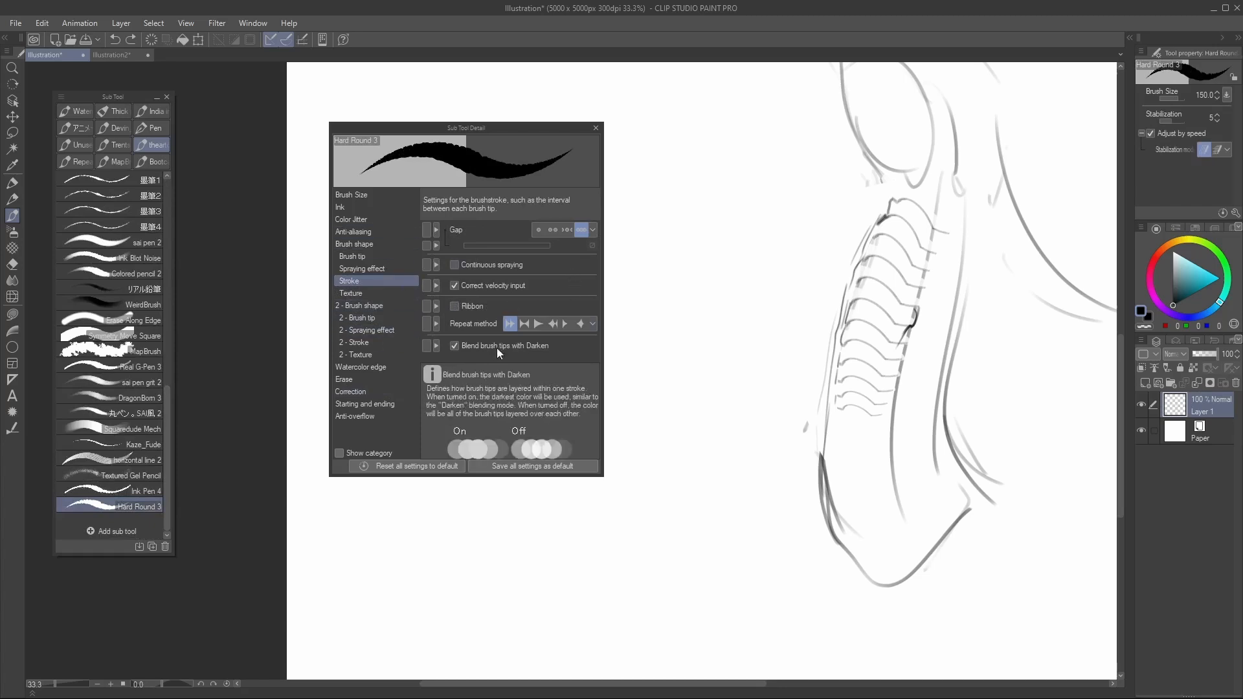
Link Hard Round 3's brush density to pen pressure in the brush tip settings
click(385, 257)
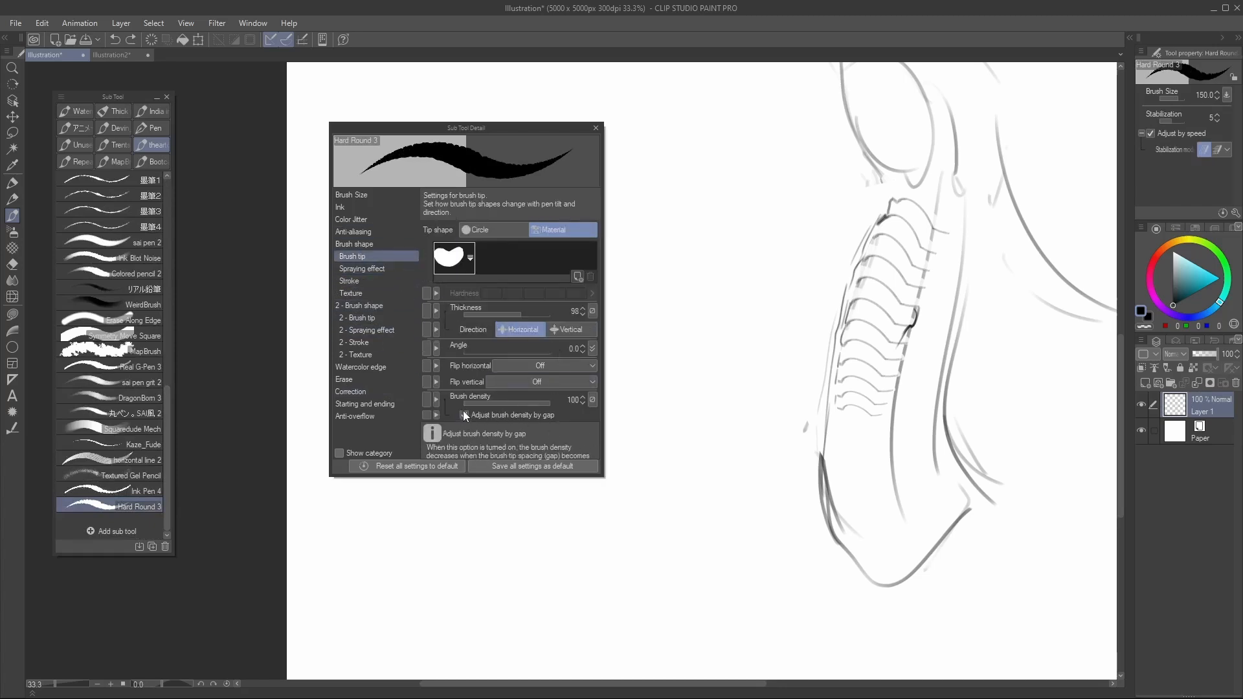
click(592, 399)
click(593, 434)
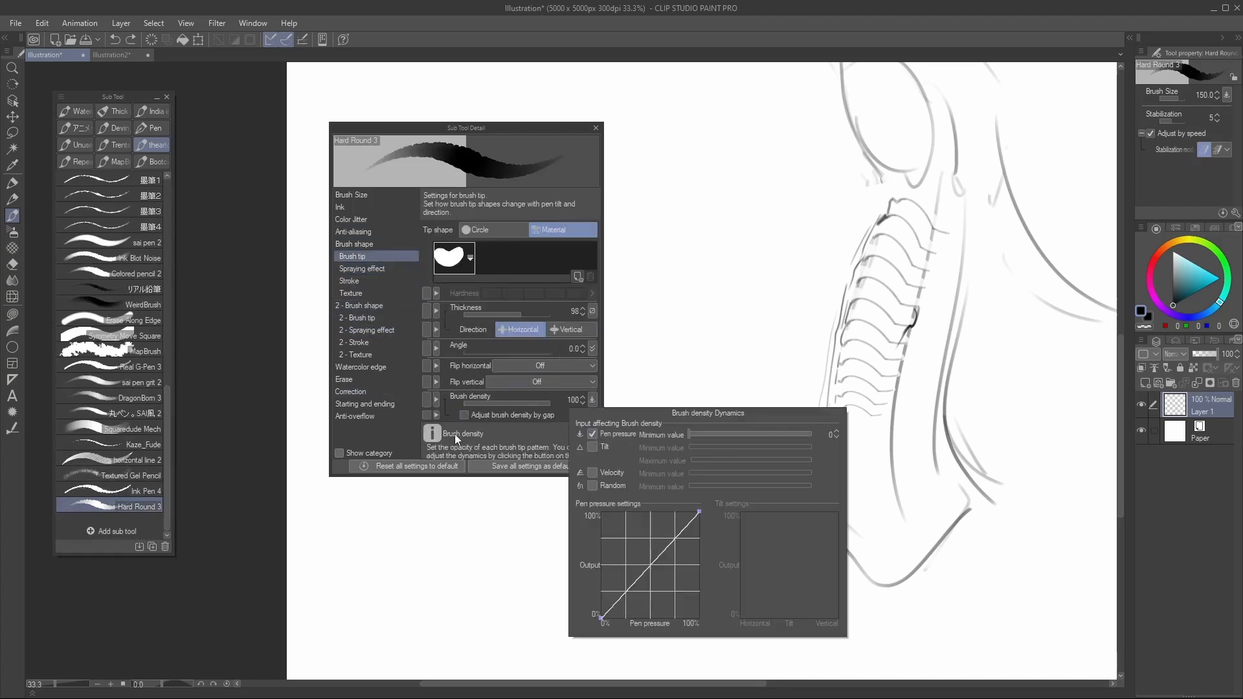
Turn on Dual brush for Hard Round 3, paint a test stroke beside the neck and undo it
click(377, 305)
click(454, 229)
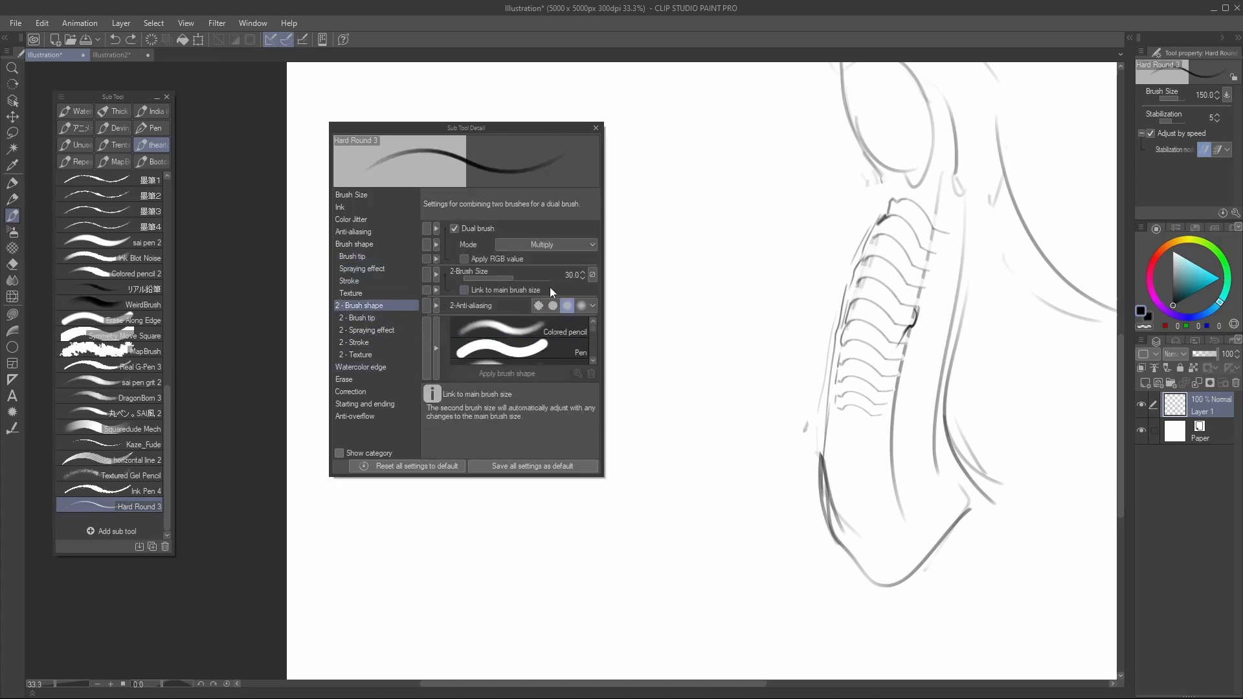
mouse_move(705, 157)
mouse_down()
mouse_move(659, 278)
mouse_move(728, 440)
mouse_move(783, 230)
mouse_up()
key(ctrl+z)
Raise the brush size to 800, scribble a zigzag test stroke with the dual brush and undo it
key(bracketright)
key(bracketright)
key(bracketright)
key(bracketright)
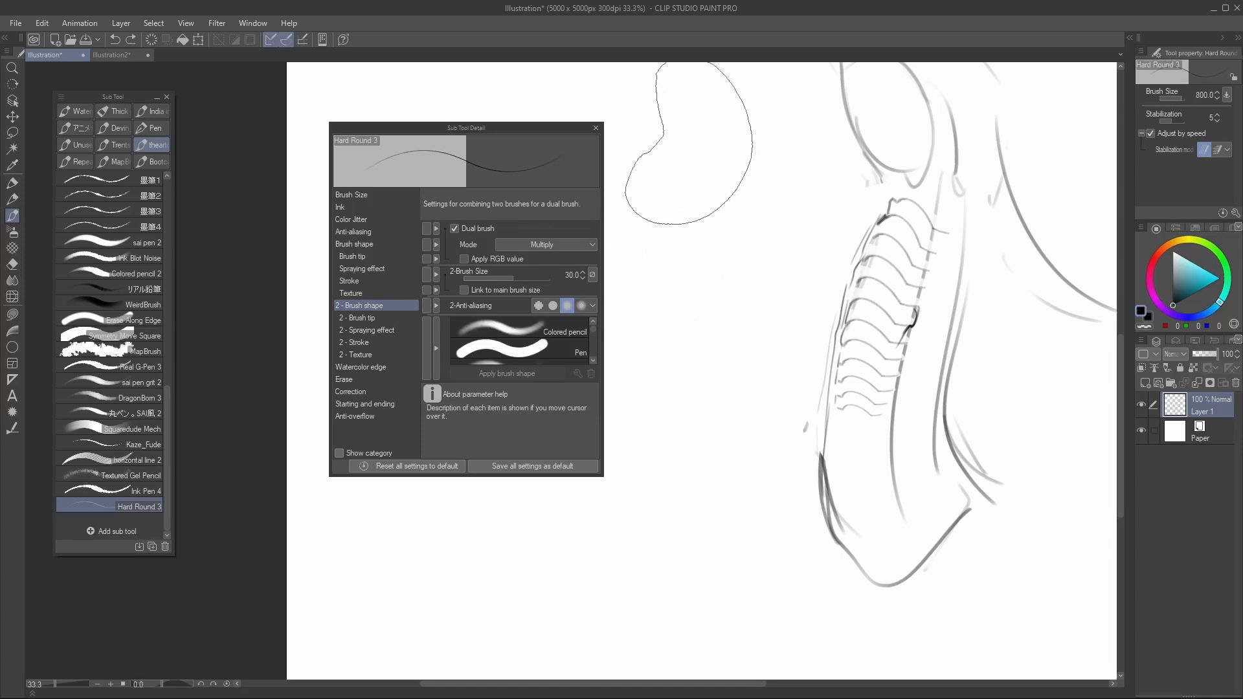
mouse_move(687, 153)
mouse_down()
mouse_move(706, 381)
mouse_move(762, 237)
mouse_up()
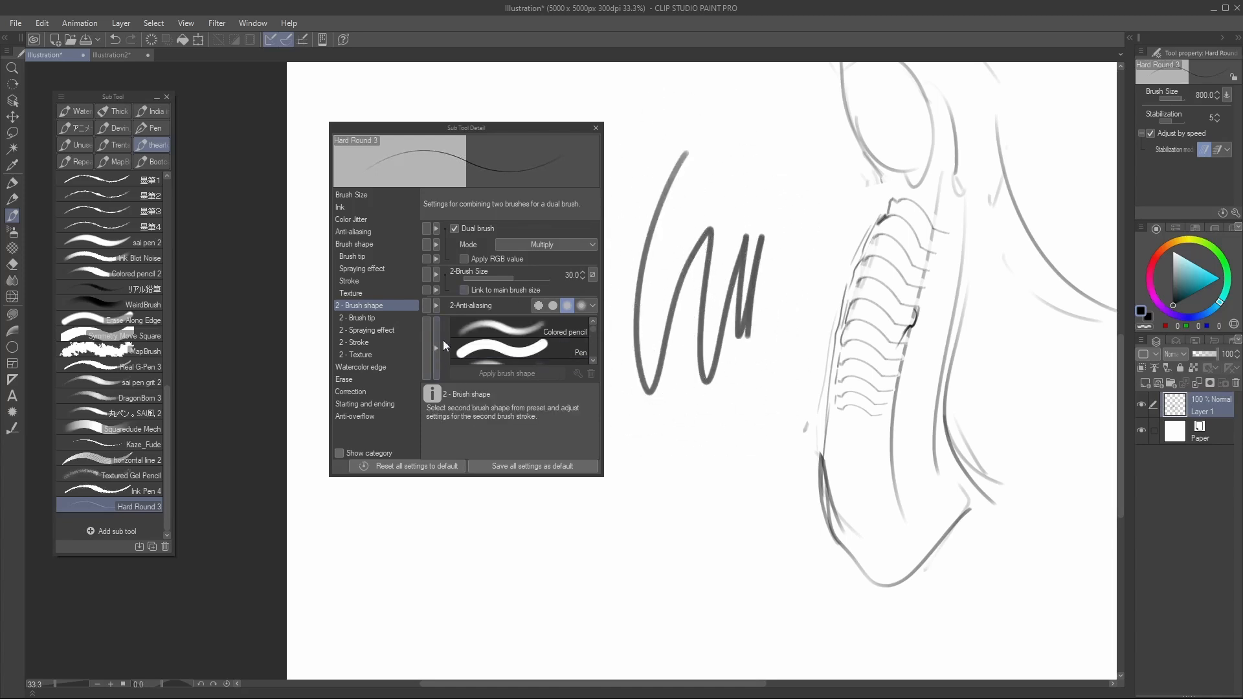
key(ctrl+z)
Lower the second brush tip's hardness to the minimum, trying the dual brush with a test stroke and undoing it
click(366, 318)
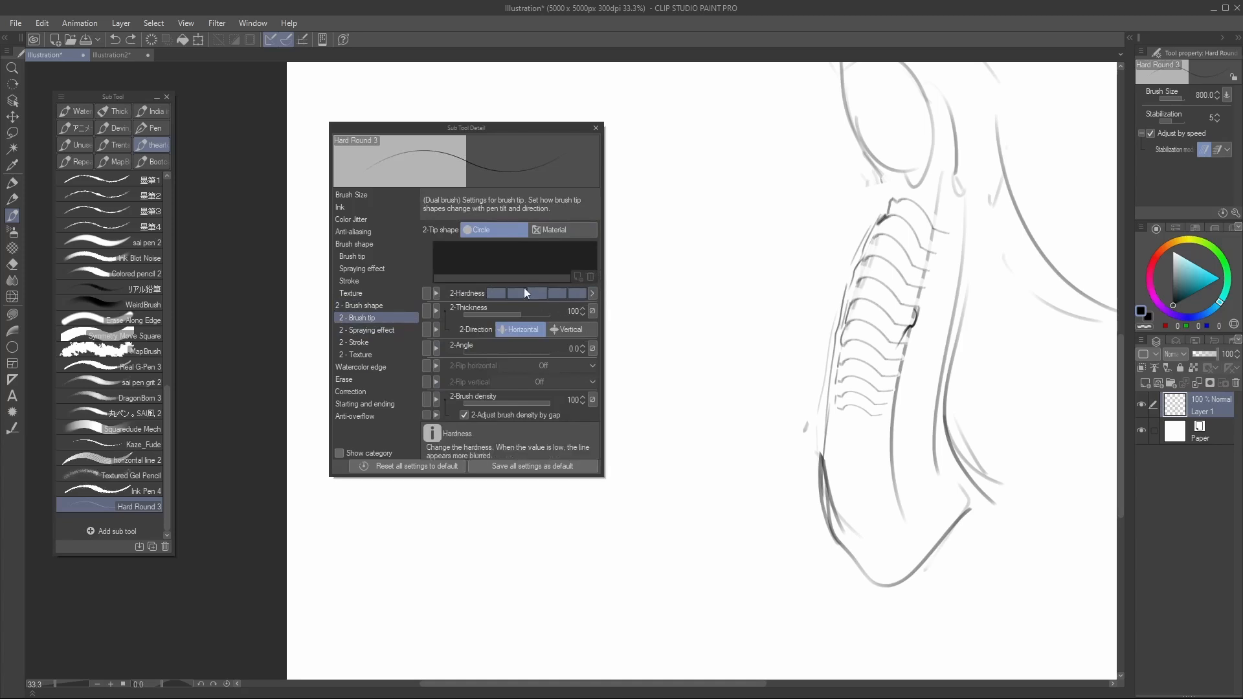
mouse_move(695, 154)
mouse_down()
mouse_move(666, 285)
mouse_move(736, 210)
mouse_move(744, 376)
mouse_move(778, 455)
mouse_up()
key(ctrl+z)
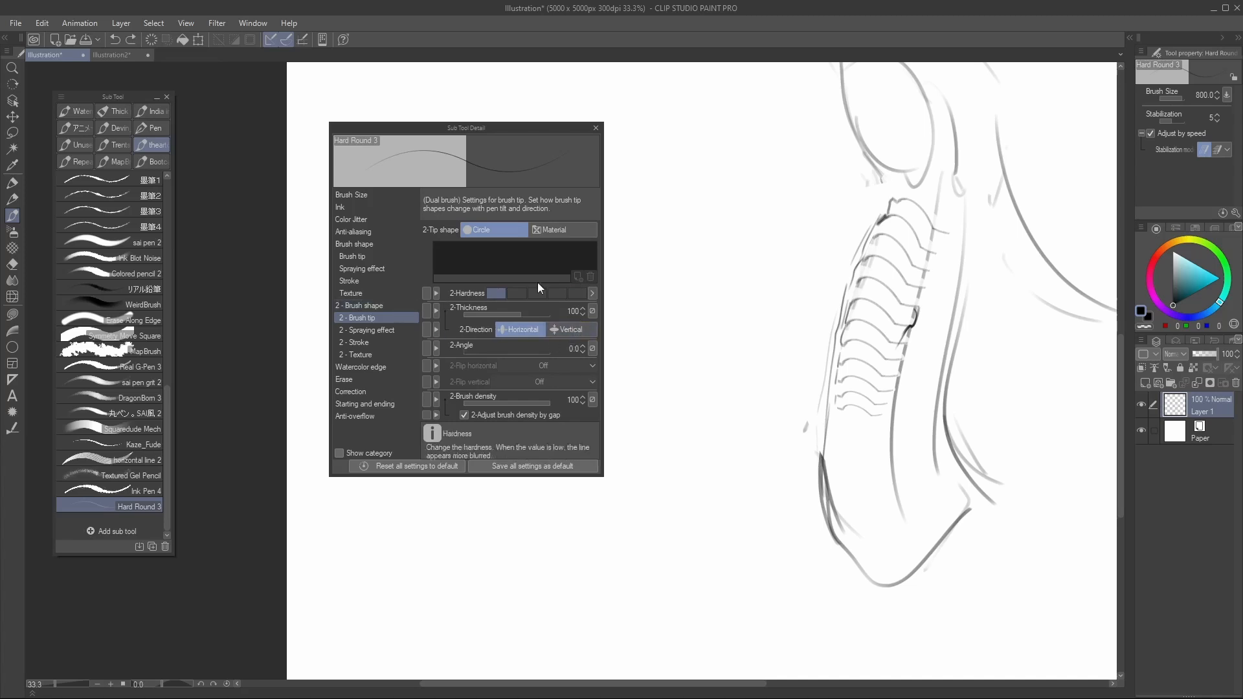
Set the second brush tip shape to Material and use the vertical streak named Sampled Brush 2
click(554, 229)
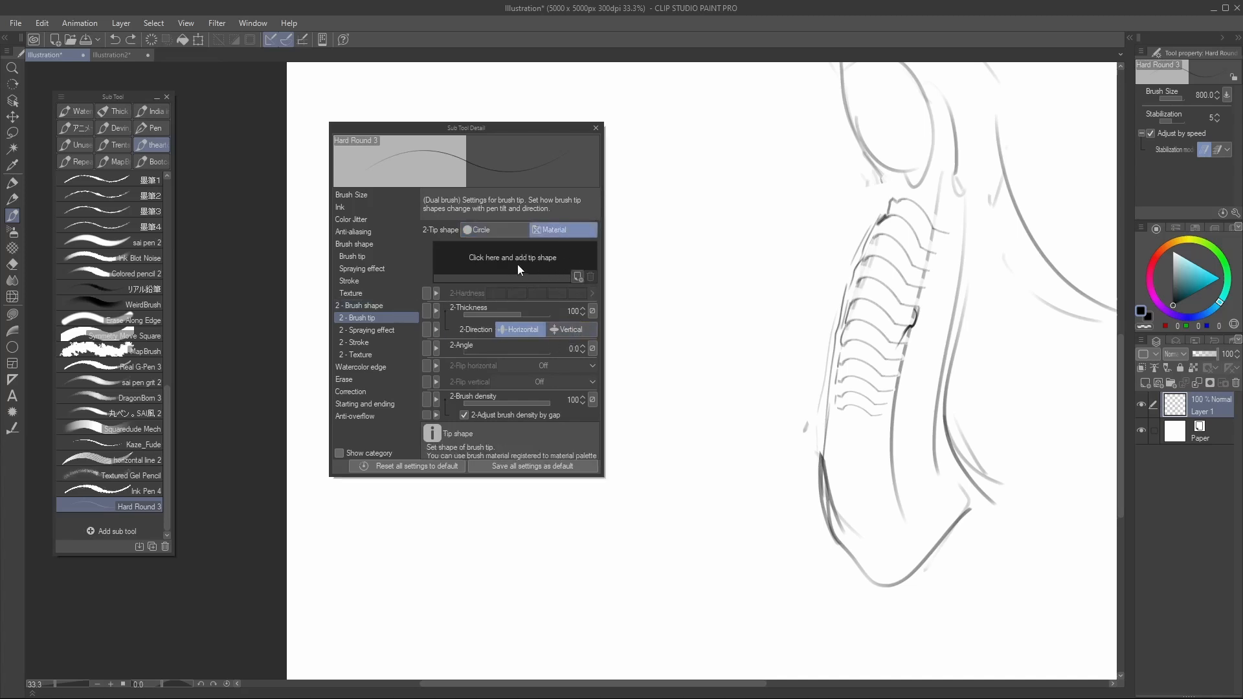
click(576, 277)
drag(953, 235, 959, 341)
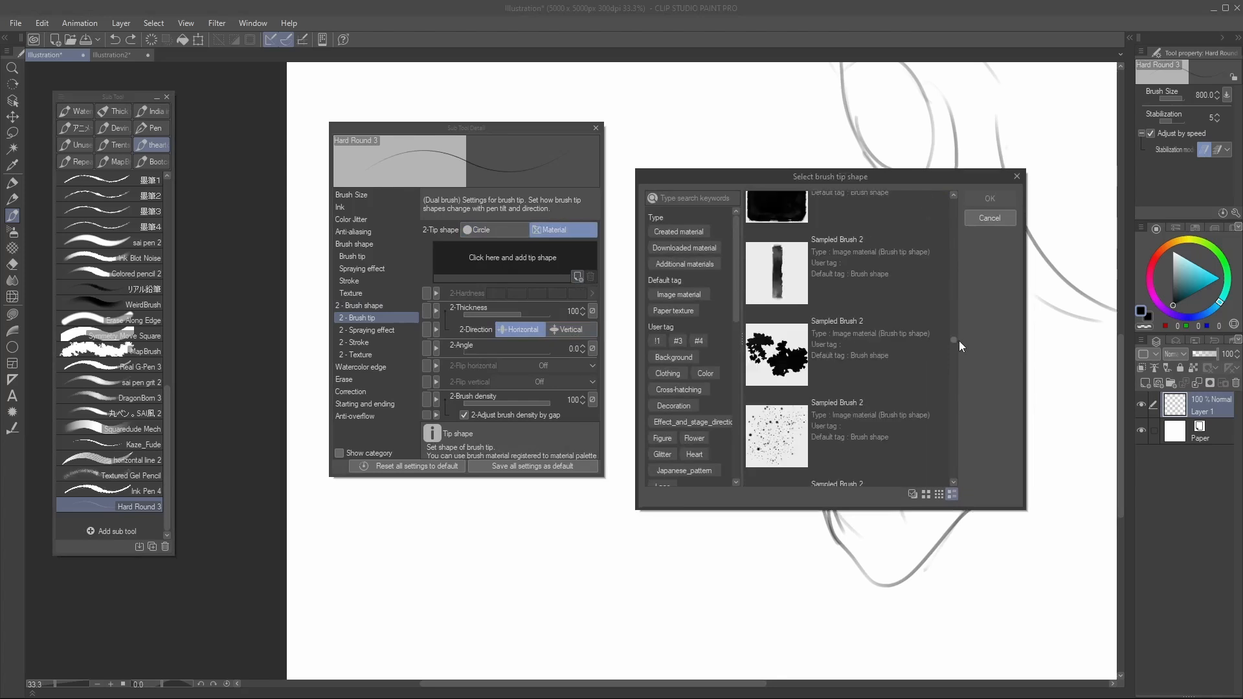
click(887, 358)
click(990, 199)
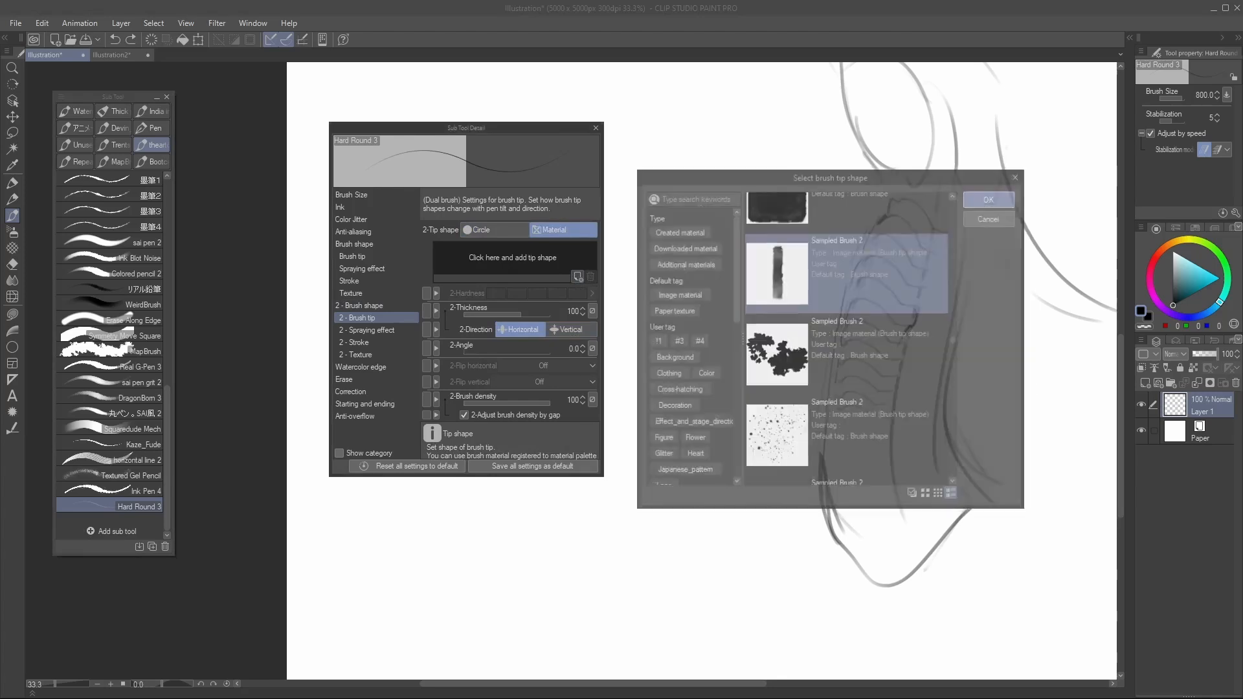
Reduce the brush size to 500, paint a test stroke with the streak tip and undo it
key(bracketleft)
key(bracketleft)
key(bracketleft)
drag(702, 162, 709, 480)
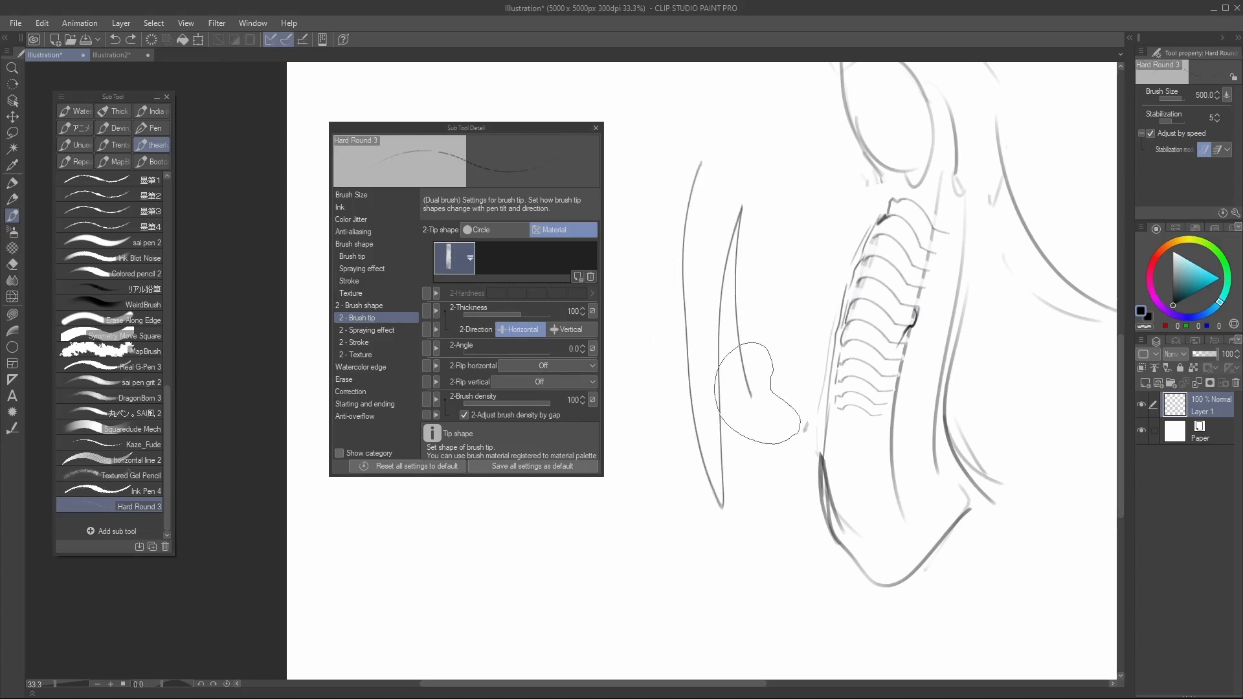
key(ctrl+z)
Increase the brush size to 2000, paint another test stroke with the streak tip and undo it
key(bracketright)
key(bracketright)
key(bracketright)
key(bracketright)
key(bracketright)
key(bracketright)
key(bracketright)
key(bracketright)
drag(715, 195, 694, 400)
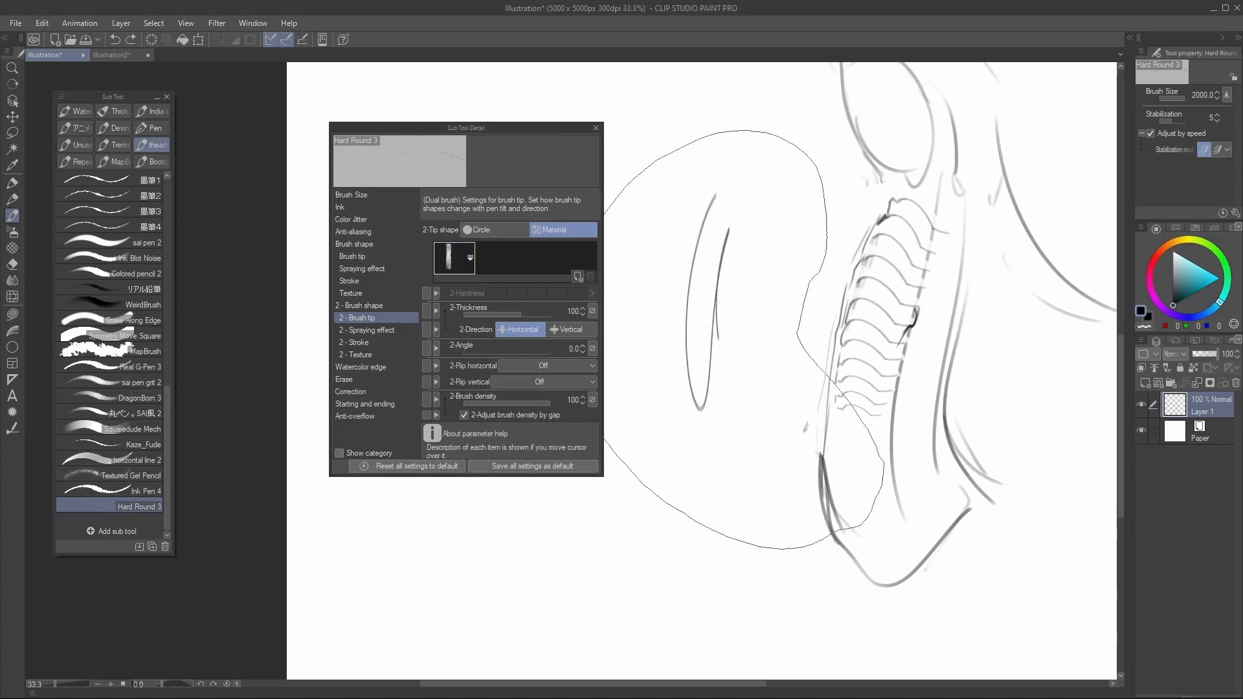
key(ctrl+z)
Reduce the brush size to 250 and set the second brush tip's thickness to 115
key(bracketleft)
key(bracketleft)
key(bracketleft)
key(bracketleft)
key(bracketleft)
key(bracketleft)
key(bracketleft)
key(bracketleft)
key(bracketleft)
key(bracketleft)
key(bracketleft)
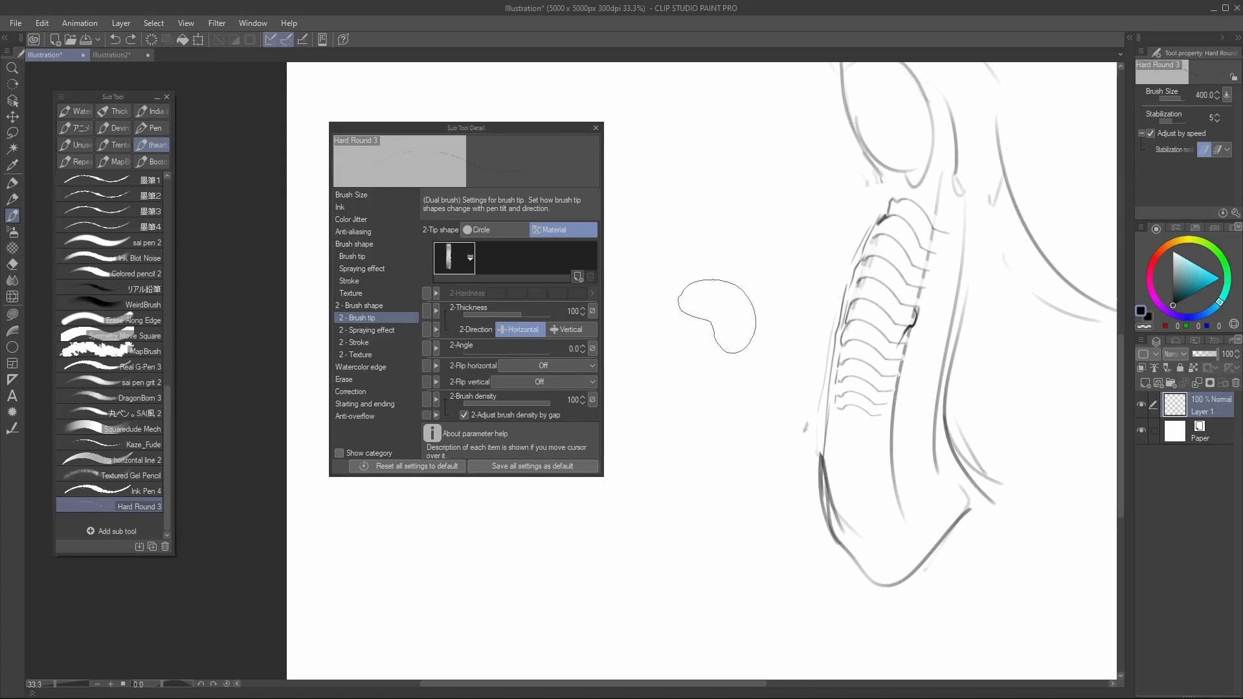
mouse_move(527, 313)
mouse_down()
mouse_move(542, 312)
mouse_move(522, 312)
mouse_up()
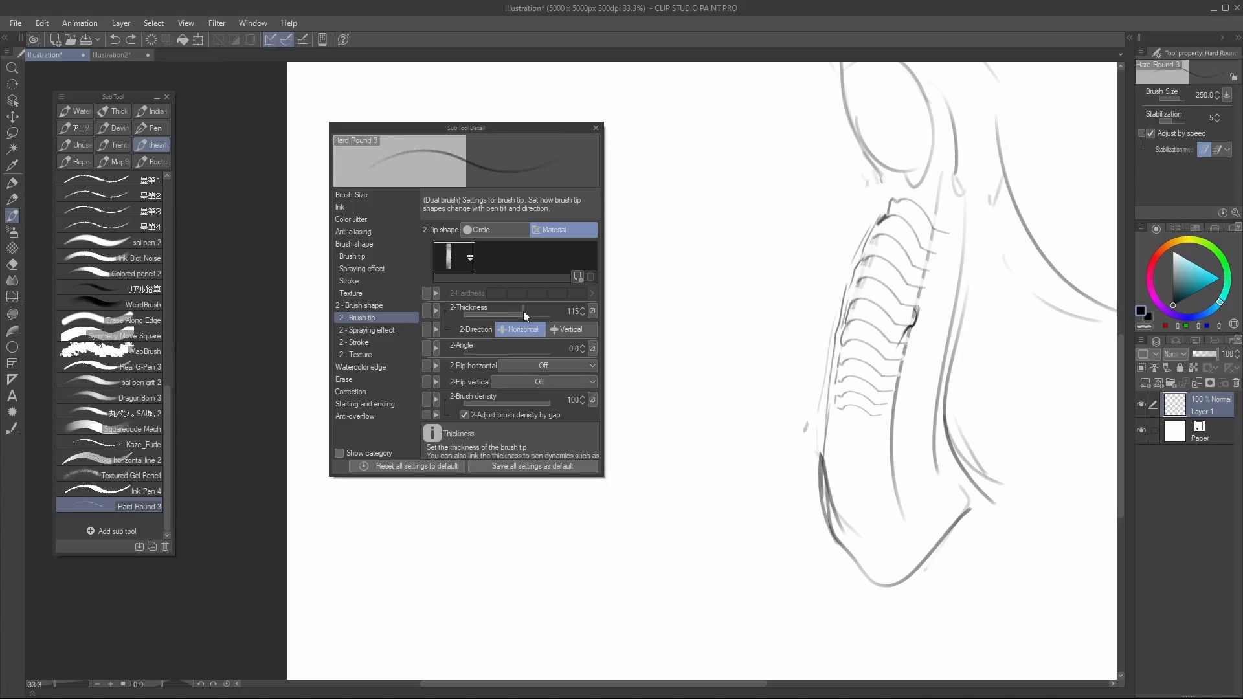
Increase the second brush size to about 175, paint a test stroke and undo it
click(385, 306)
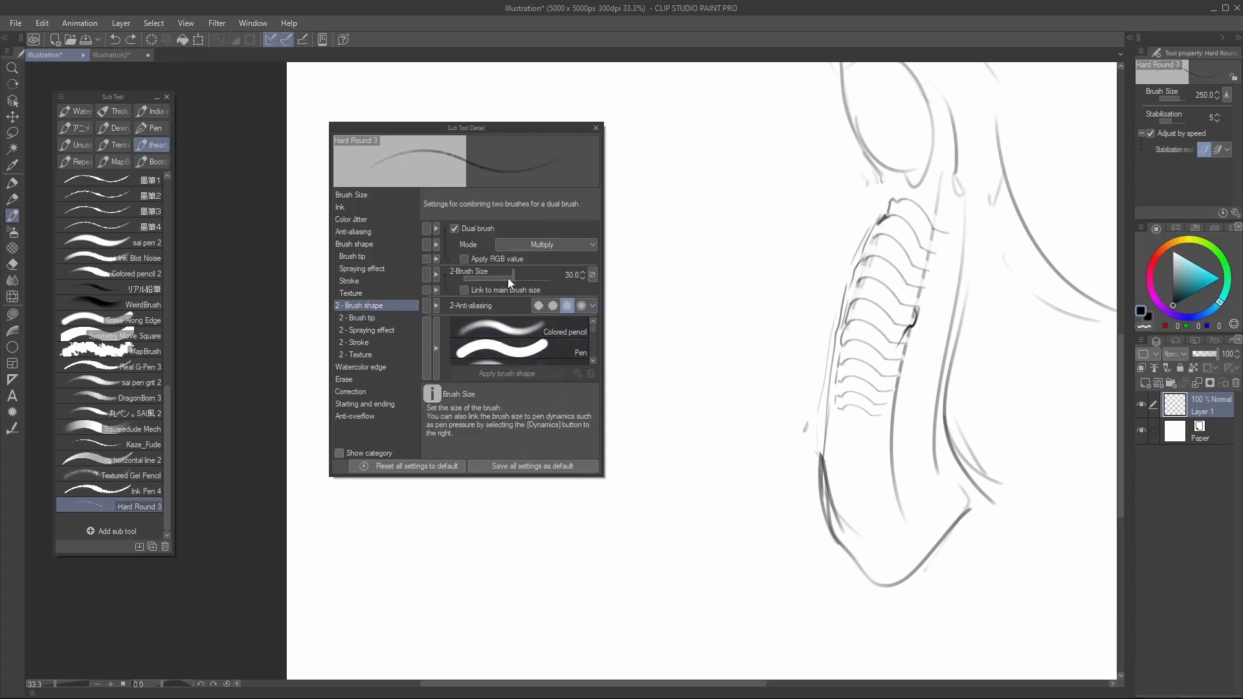
drag(513, 277, 530, 279)
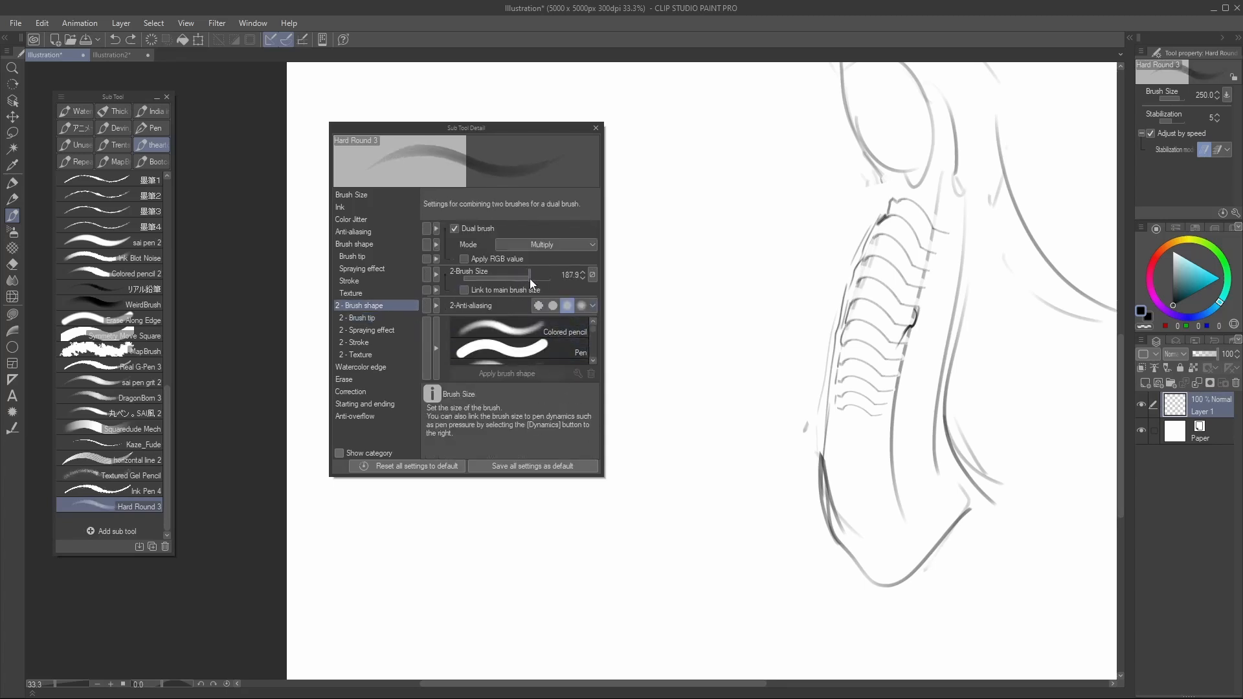
mouse_move(720, 177)
mouse_down()
mouse_move(707, 406)
mouse_move(762, 223)
mouse_move(773, 500)
mouse_move(835, 237)
mouse_up()
key(ctrl+z)
Paint test scribbles at increasing main brush sizes up to 500, undoing each one
key(bracketright)
mouse_move(741, 166)
mouse_down()
mouse_move(751, 272)
mouse_move(809, 350)
mouse_up()
key(ctrl+z)
key(bracketright)
mouse_move(720, 167)
mouse_down()
mouse_move(759, 231)
mouse_move(764, 369)
mouse_up()
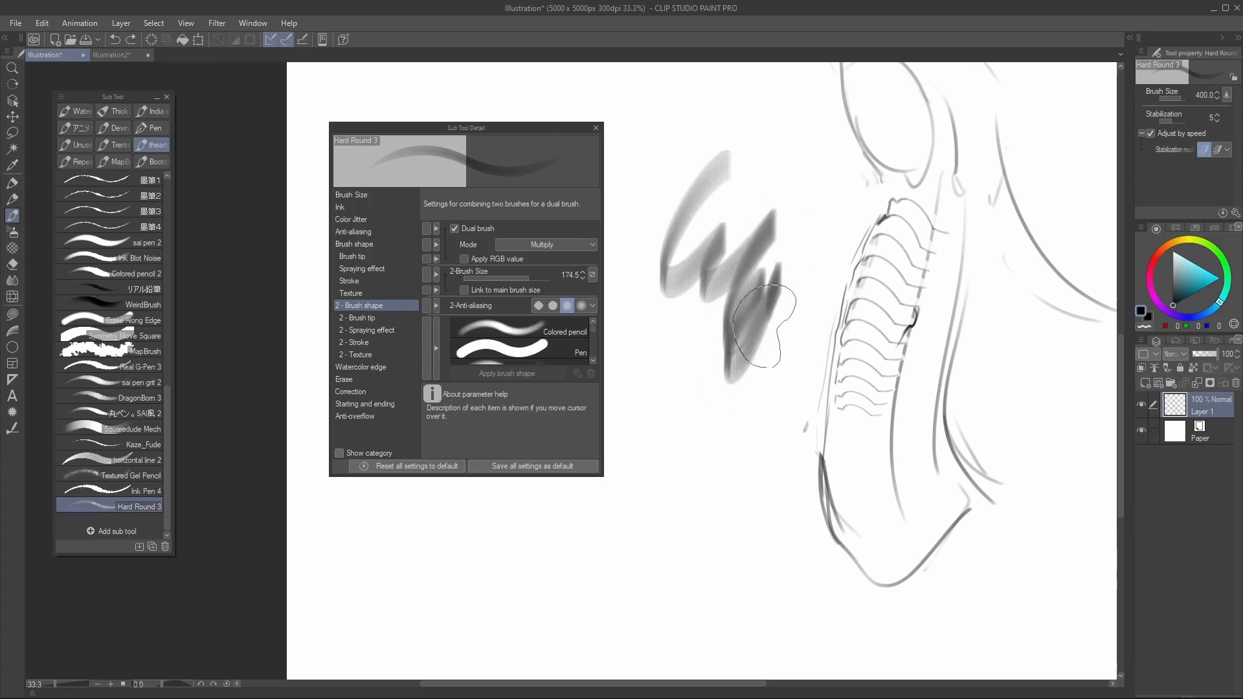
key(ctrl+z)
mouse_move(717, 155)
mouse_down()
mouse_move(696, 359)
mouse_move(780, 327)
mouse_up()
key(ctrl+z)
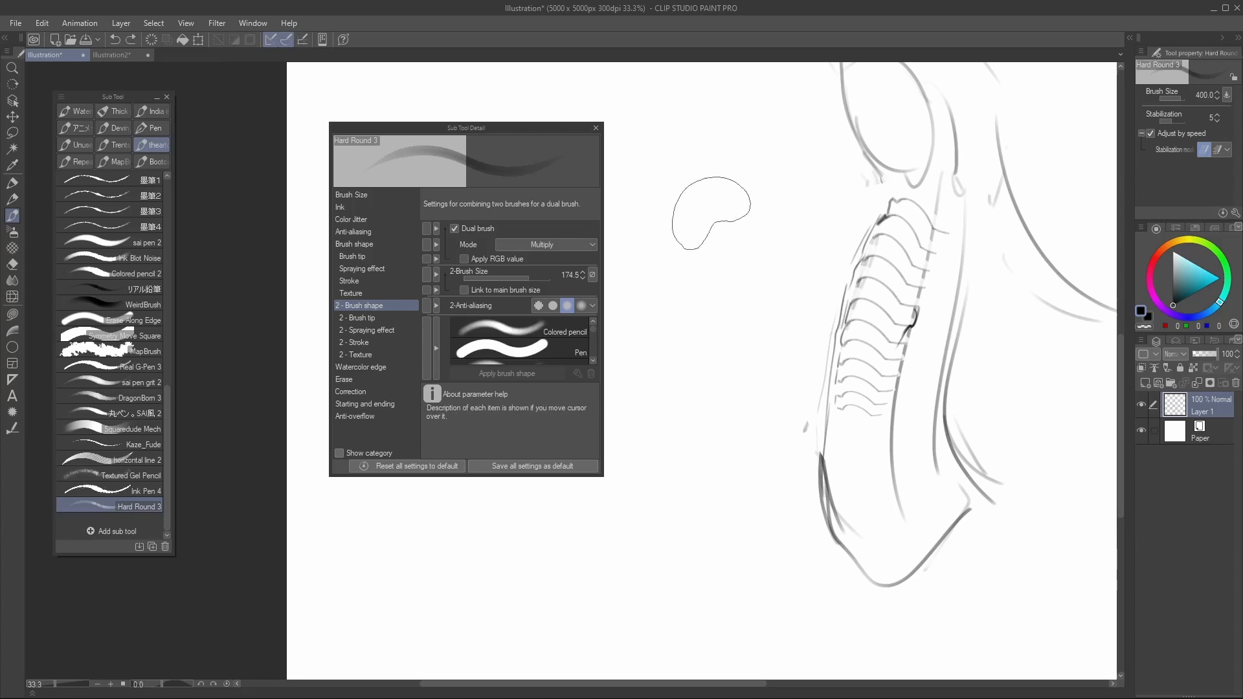
mouse_move(722, 188)
mouse_down()
mouse_move(679, 278)
mouse_move(786, 311)
mouse_move(790, 414)
mouse_up()
key(ctrl+z)
Replace the second brush tip's material with the speckled Sampled Brush 1 texture
click(383, 322)
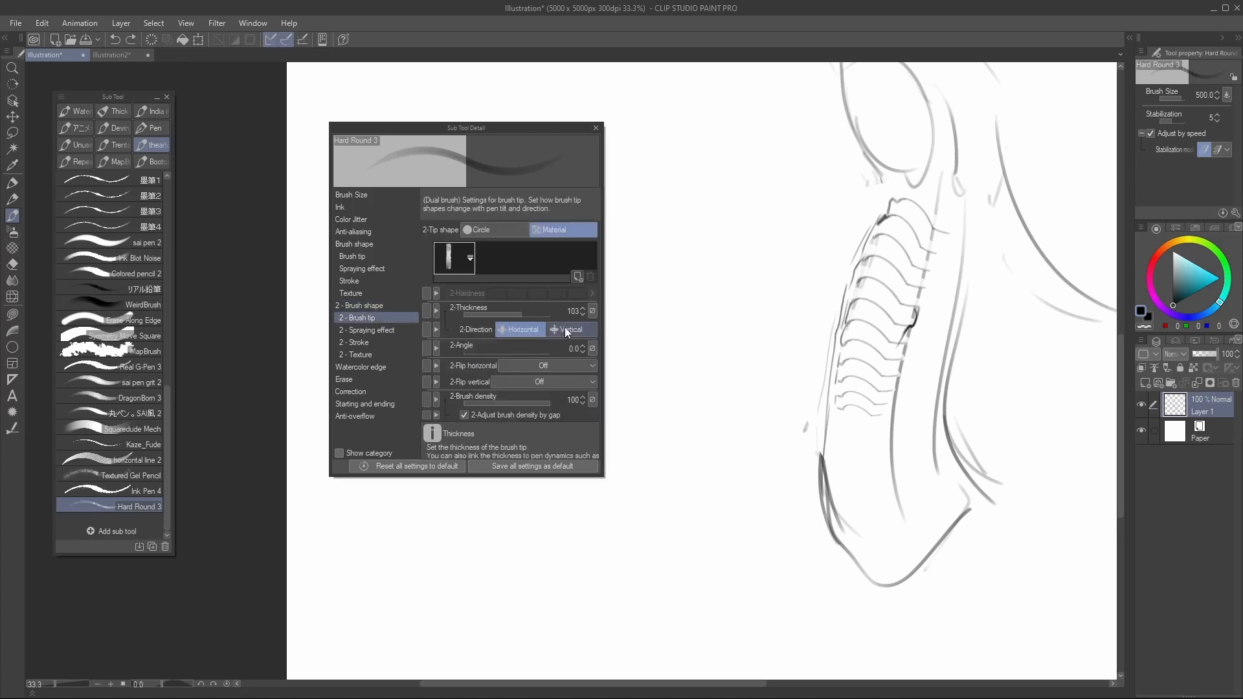
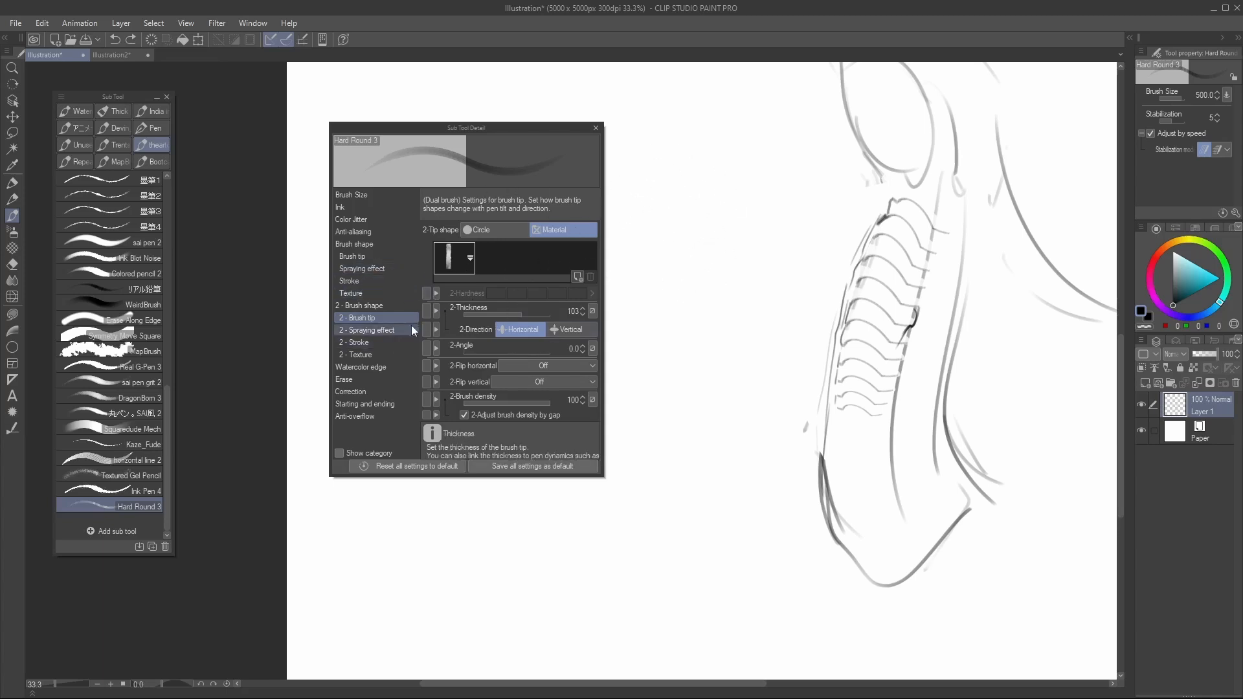
click(453, 257)
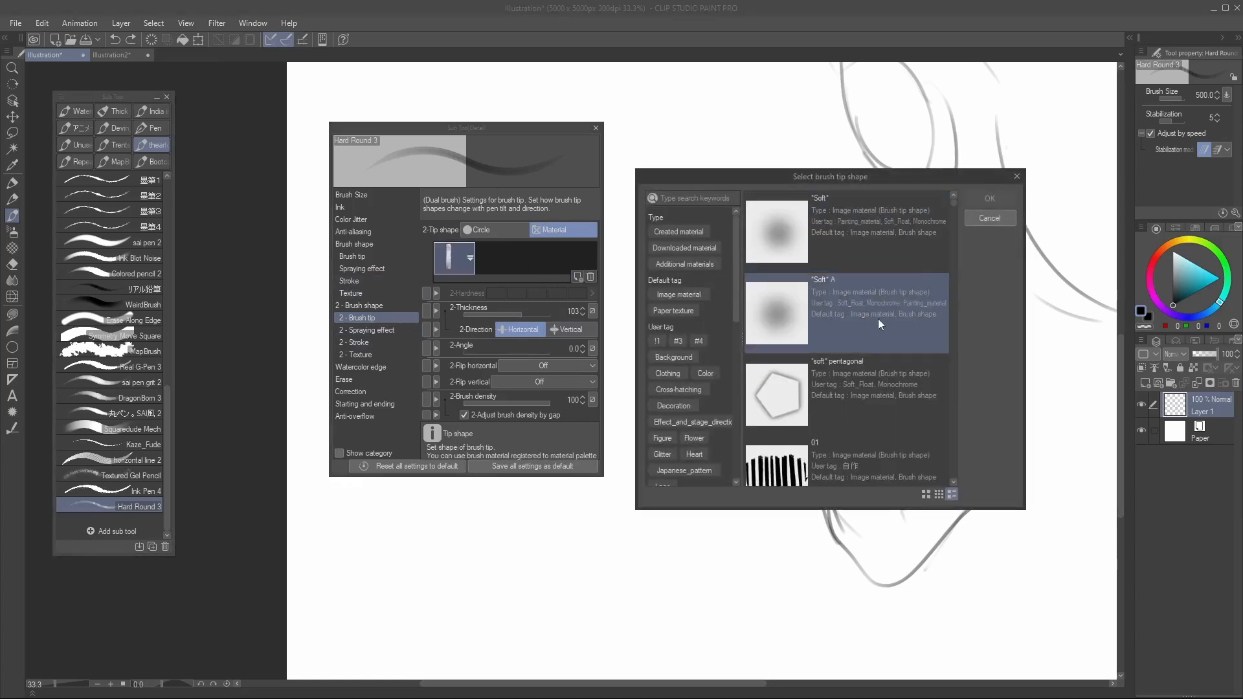
drag(952, 202, 951, 341)
click(877, 232)
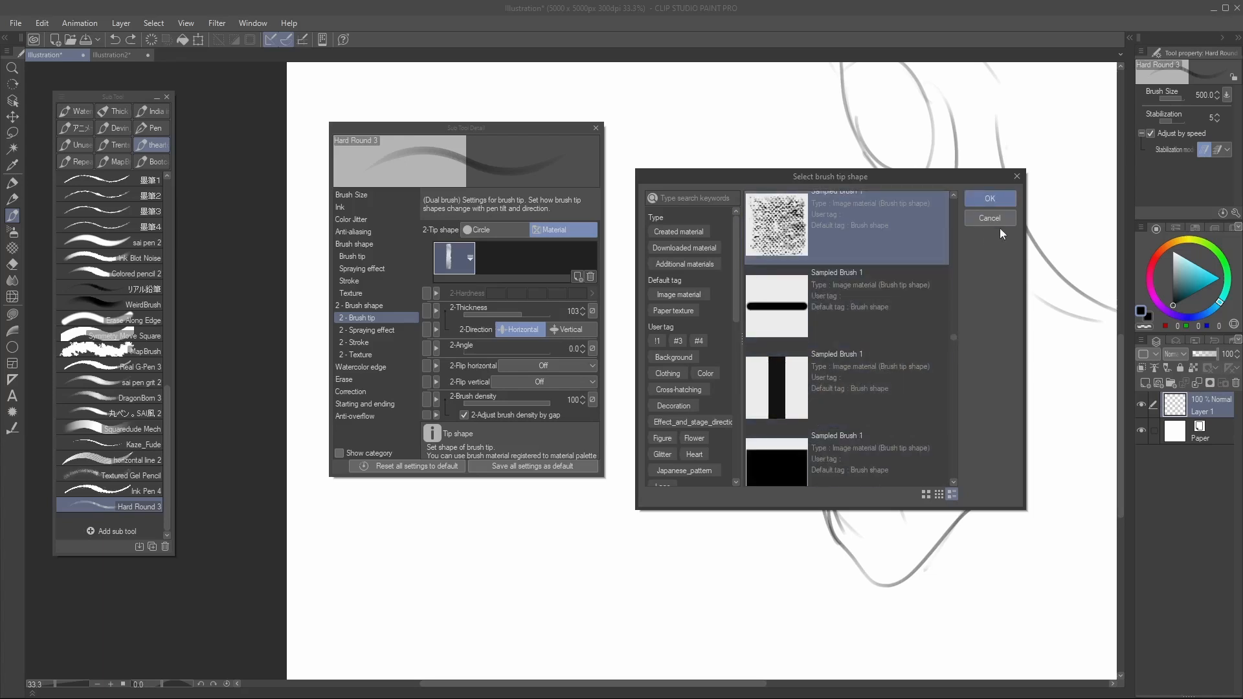
click(990, 198)
Paint a test stroke with the speckled second tip, undo it and raise the brush size to 800
drag(699, 206, 703, 369)
key(ctrl+z)
key(bracketright)
key(bracketright)
key(bracketright)
key(bracketright)
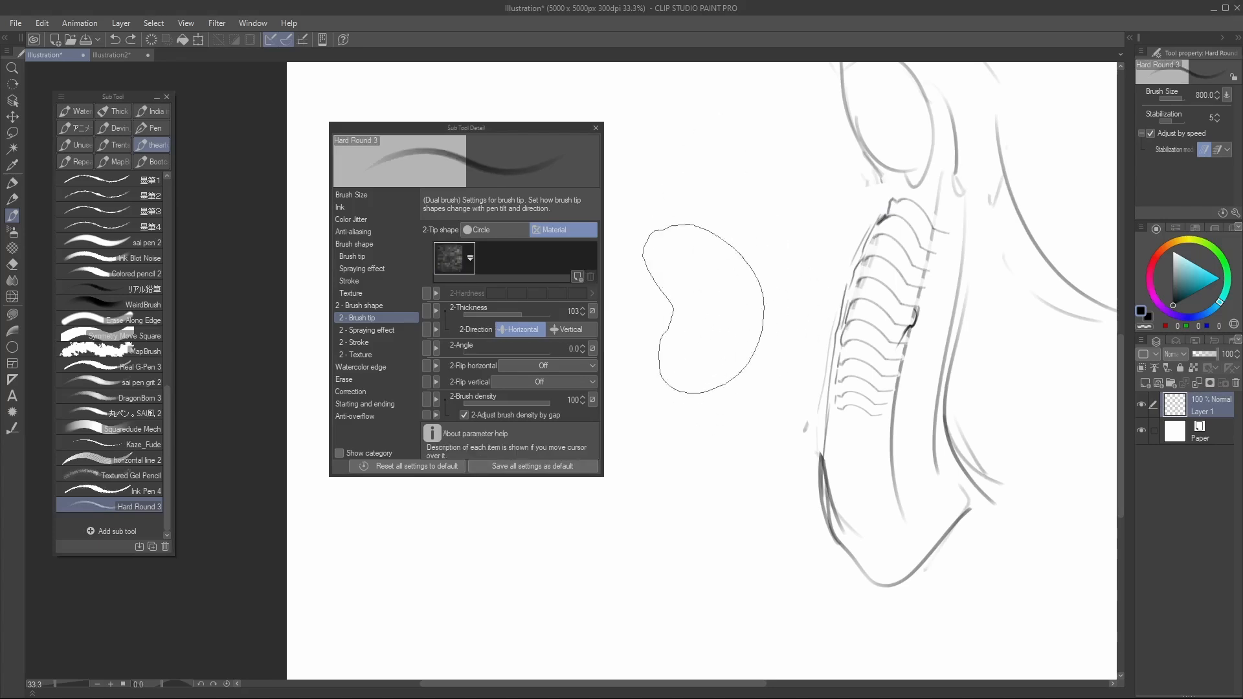
Reduce the brush size to 170, paint wavy test strokes beside the neck and undo them
key(bracketleft)
key(bracketleft)
key(bracketleft)
key(bracketleft)
key(bracketleft)
key(bracketleft)
key(bracketleft)
mouse_move(709, 170)
mouse_down()
mouse_move(714, 275)
mouse_move(760, 200)
mouse_move(760, 419)
mouse_up()
key(ctrl+z)
mouse_move(721, 152)
mouse_down()
mouse_move(712, 385)
mouse_move(788, 421)
mouse_move(790, 453)
mouse_up()
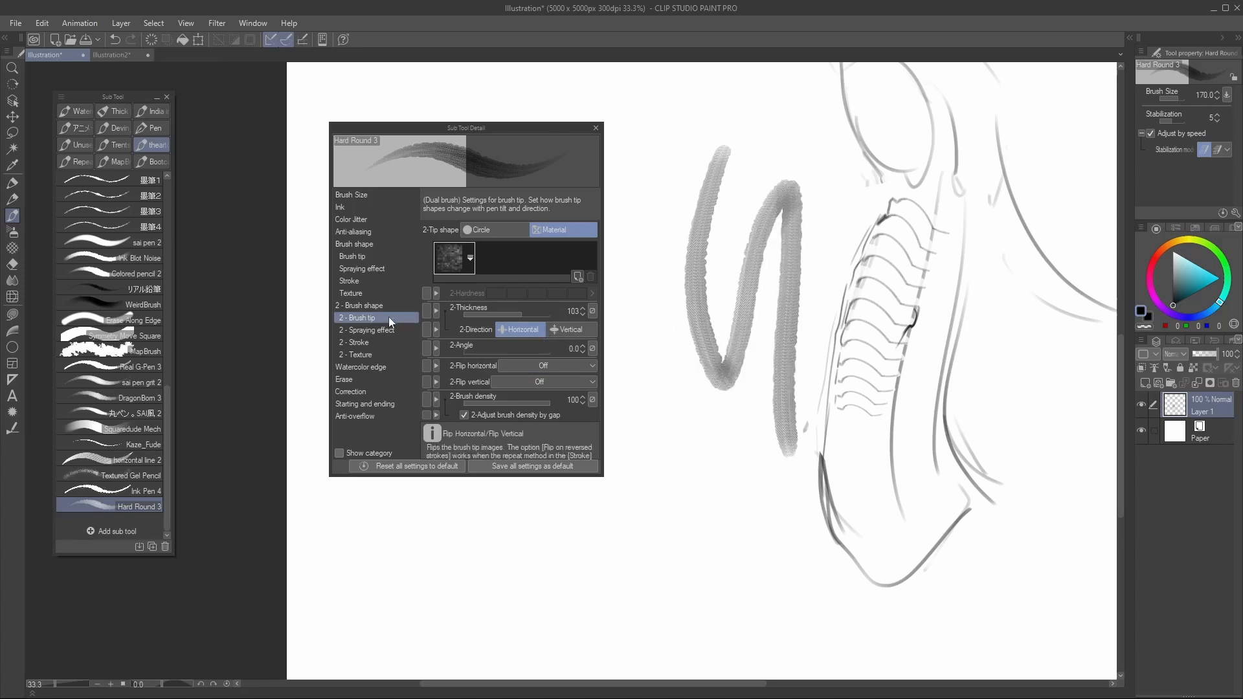
key(ctrl+z)
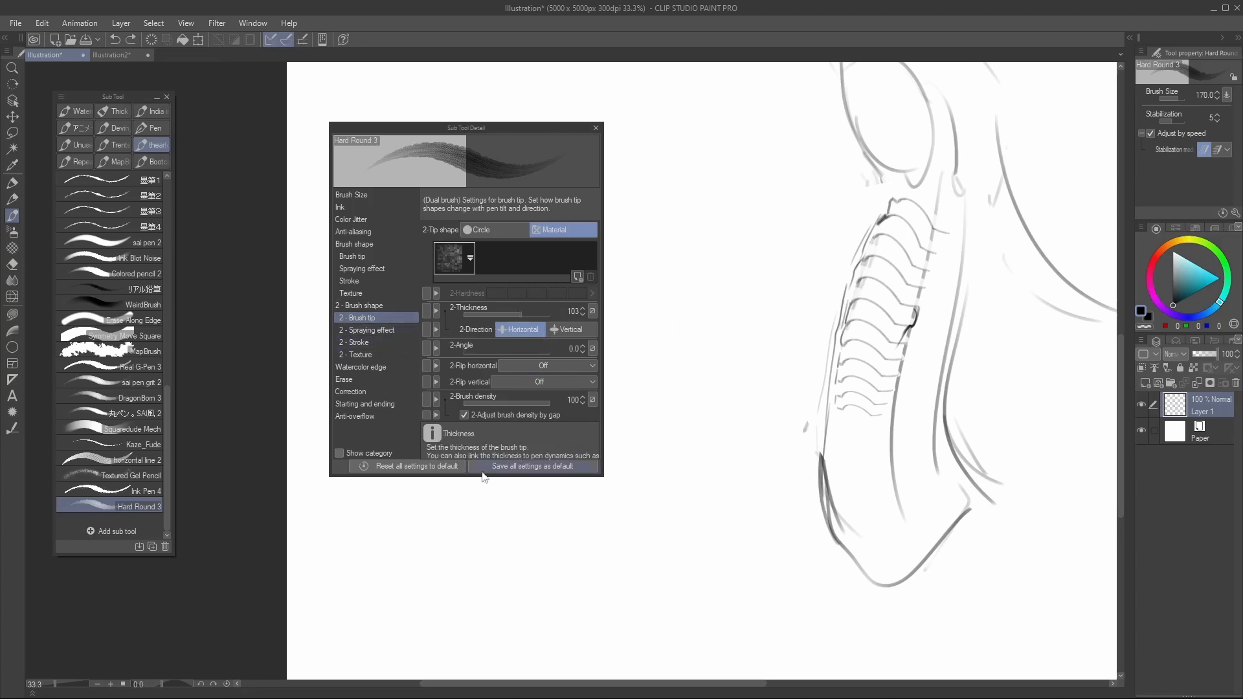
Change the input dynamics of the second brush tip's angle, paint two test strokes and undo both
click(592, 348)
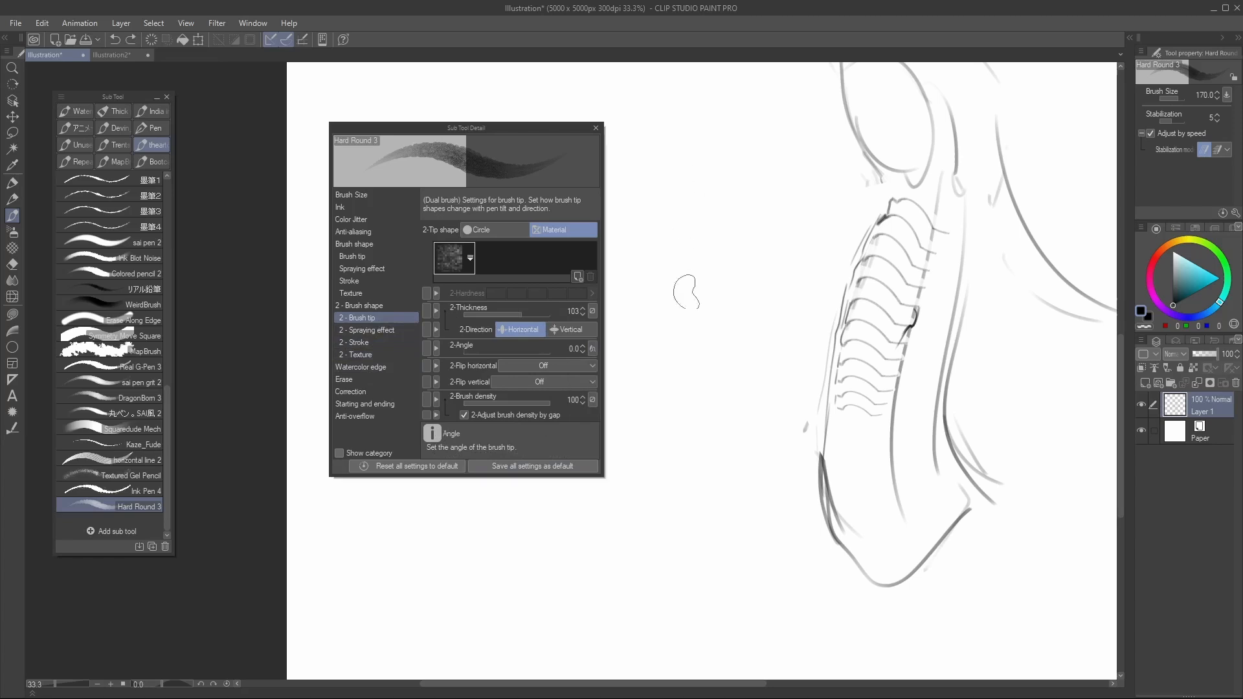
mouse_move(716, 167)
mouse_down()
mouse_move(676, 362)
mouse_move(763, 382)
mouse_up()
mouse_move(736, 188)
mouse_down()
mouse_move(745, 305)
mouse_move(788, 346)
mouse_up()
key(ctrl+z)
key(ctrl+z)
Try the textured dual brush at sizes 500 and 700, undoing each test stroke
key(])
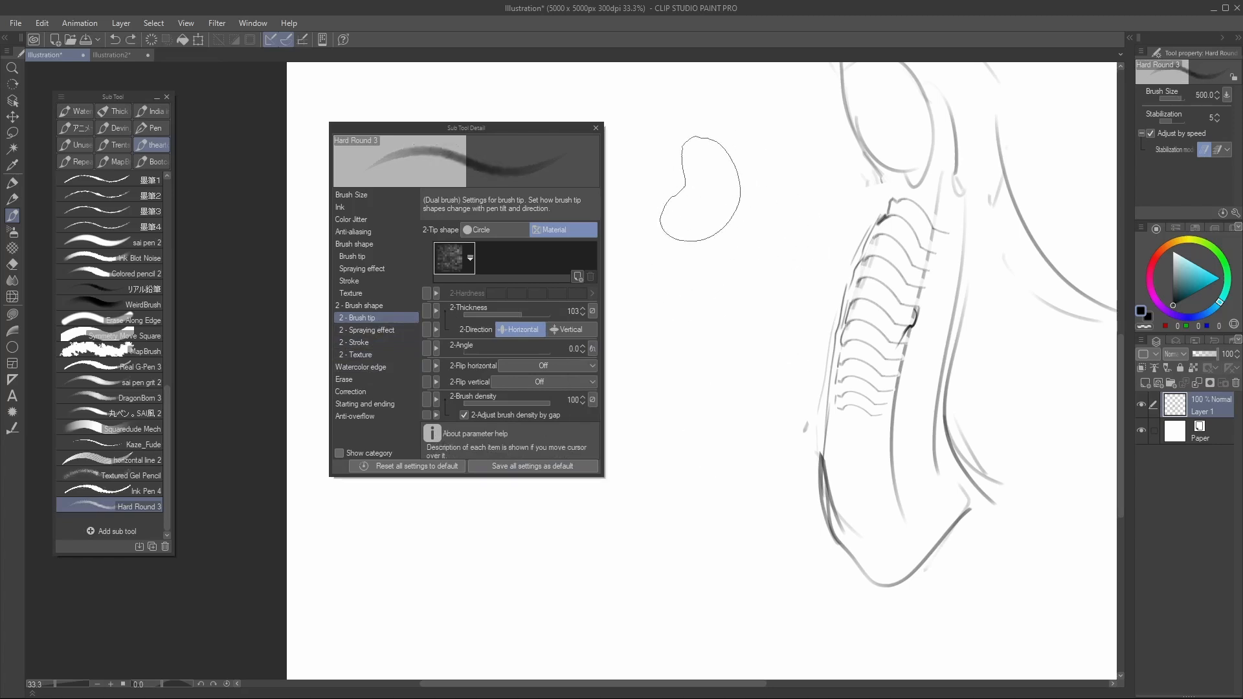
drag(702, 194, 761, 368)
key(ctrl+z)
key(])
key(])
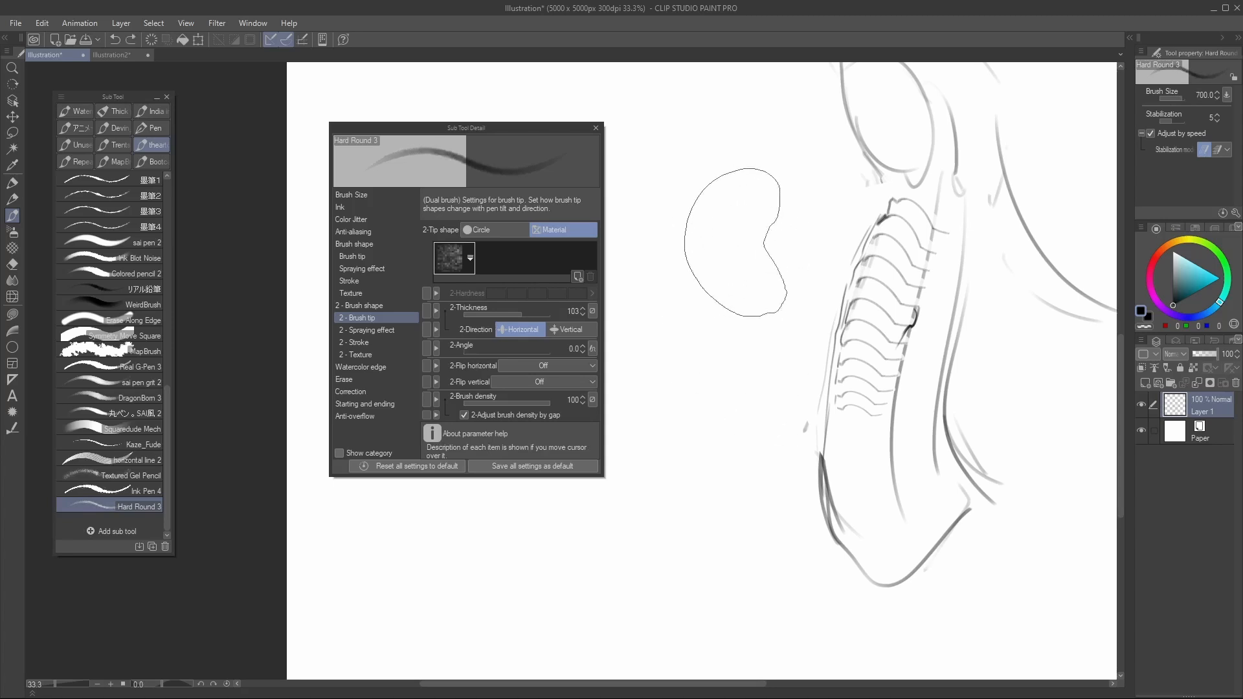
mouse_move(719, 181)
mouse_down()
mouse_move(712, 278)
mouse_move(751, 353)
mouse_up()
key(ctrl+z)
Lower the brush size to 300 and scribble thick overlapping gray textured strokes beside the neck
key([)
key([)
mouse_move(712, 188)
mouse_down()
mouse_move(722, 331)
mouse_move(730, 235)
mouse_move(744, 380)
mouse_move(779, 235)
mouse_move(754, 505)
mouse_move(719, 511)
mouse_move(683, 297)
mouse_move(693, 220)
mouse_up()
key(ctrl+z)
key([)
key([)
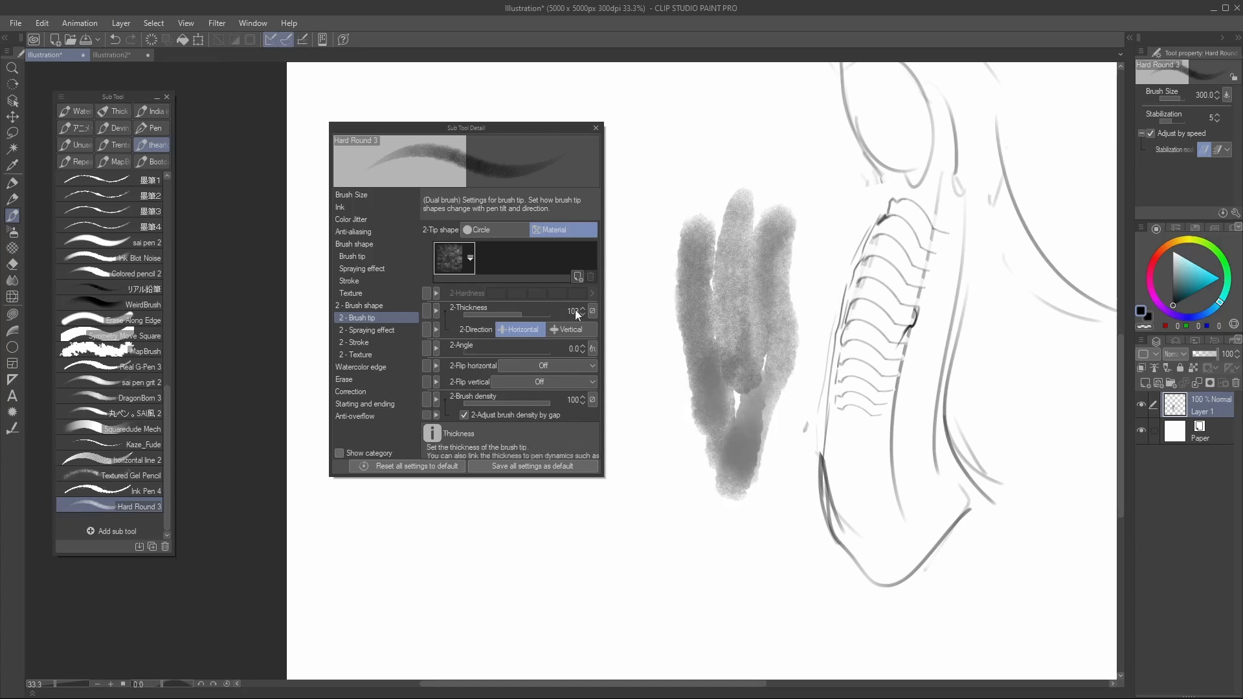
Set the second brush tip shape back to Circle and turn off Dual brush for Hard Round 3
click(490, 231)
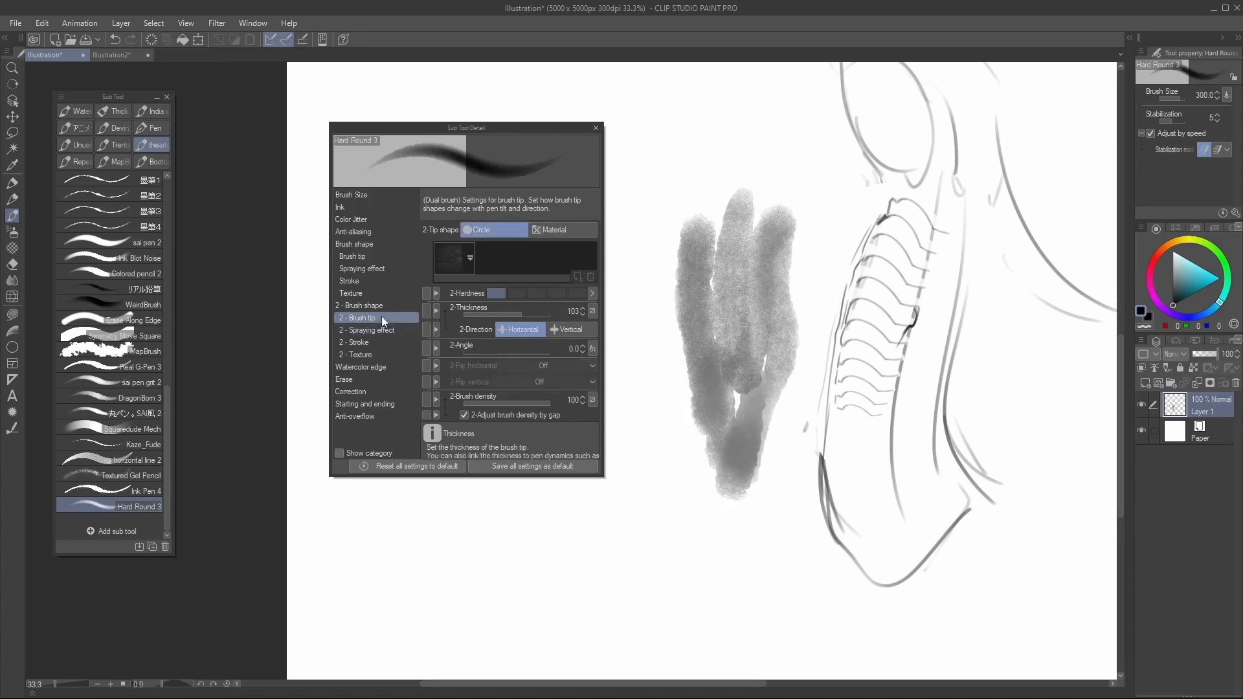
click(364, 305)
click(467, 259)
Apply the Book Cover Weathered 02 paper texture to Hard Round 3 and clear the contents of Layer 1
click(373, 293)
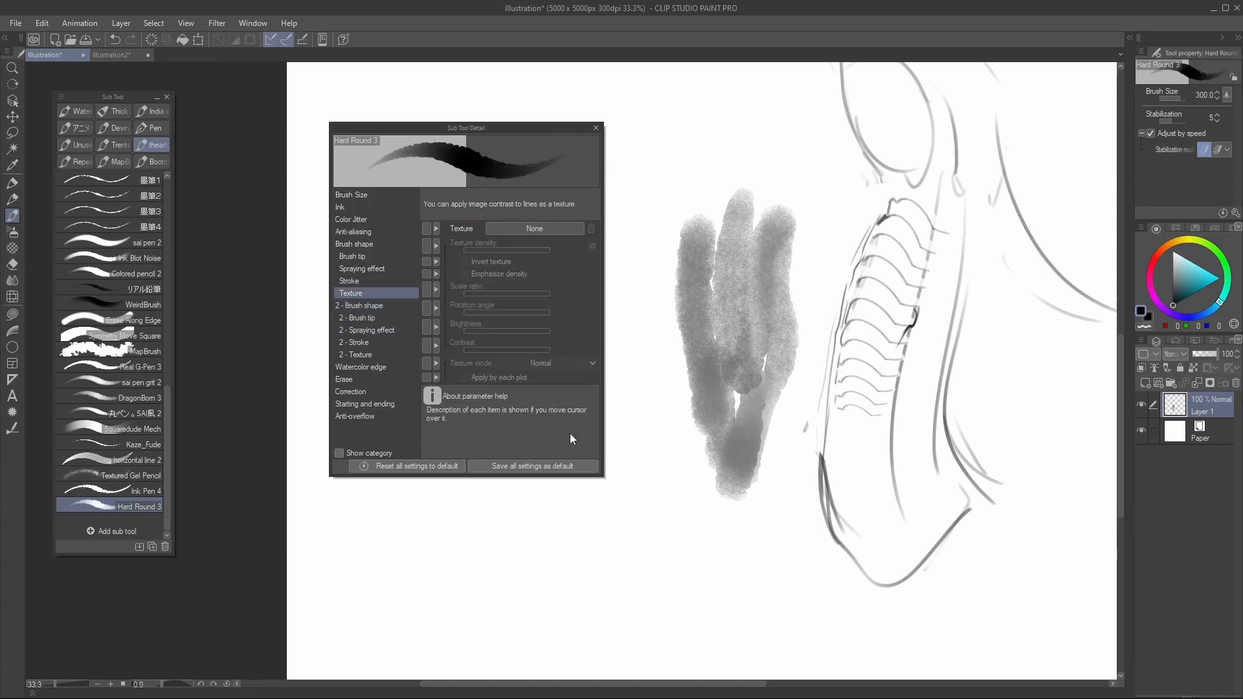
click(532, 228)
scroll(950, 211, down, 3)
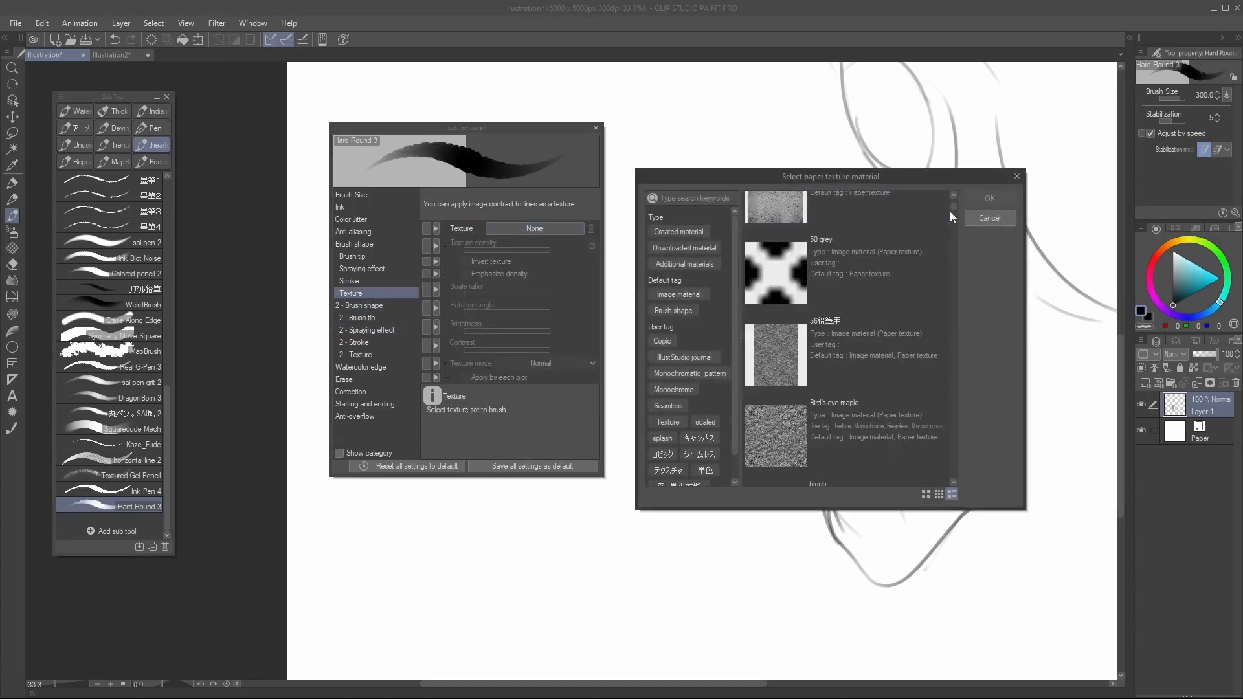
scroll(954, 211, down, 3)
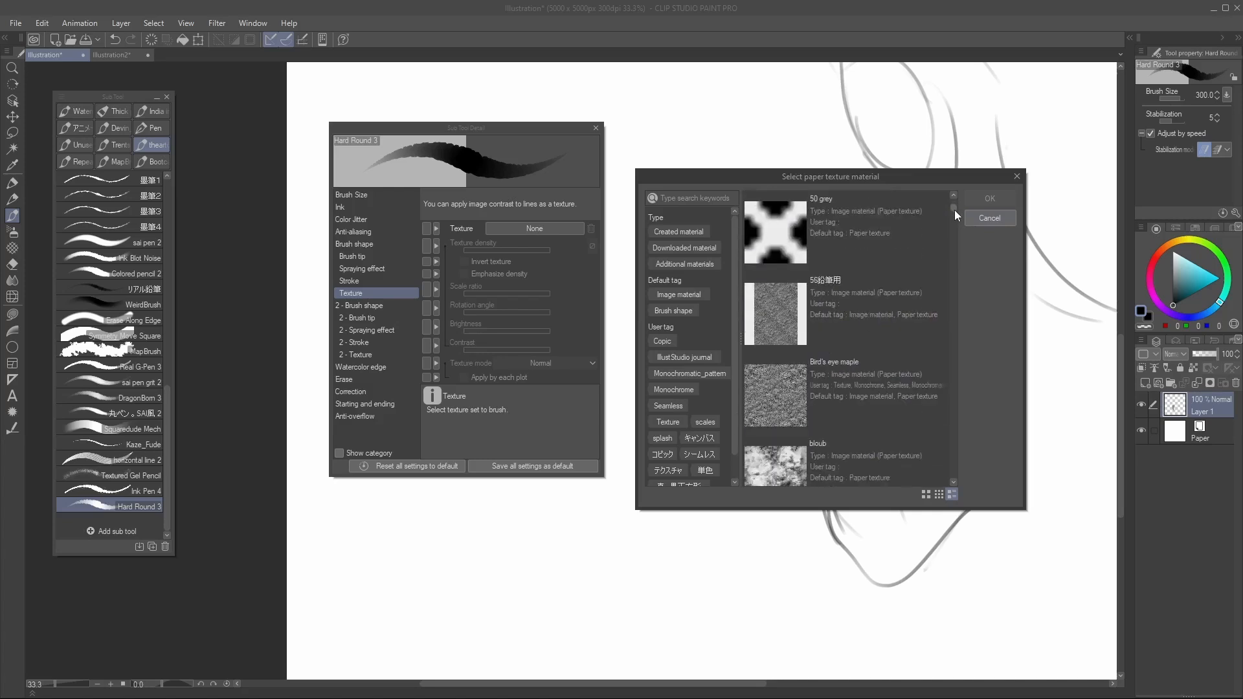
click(881, 374)
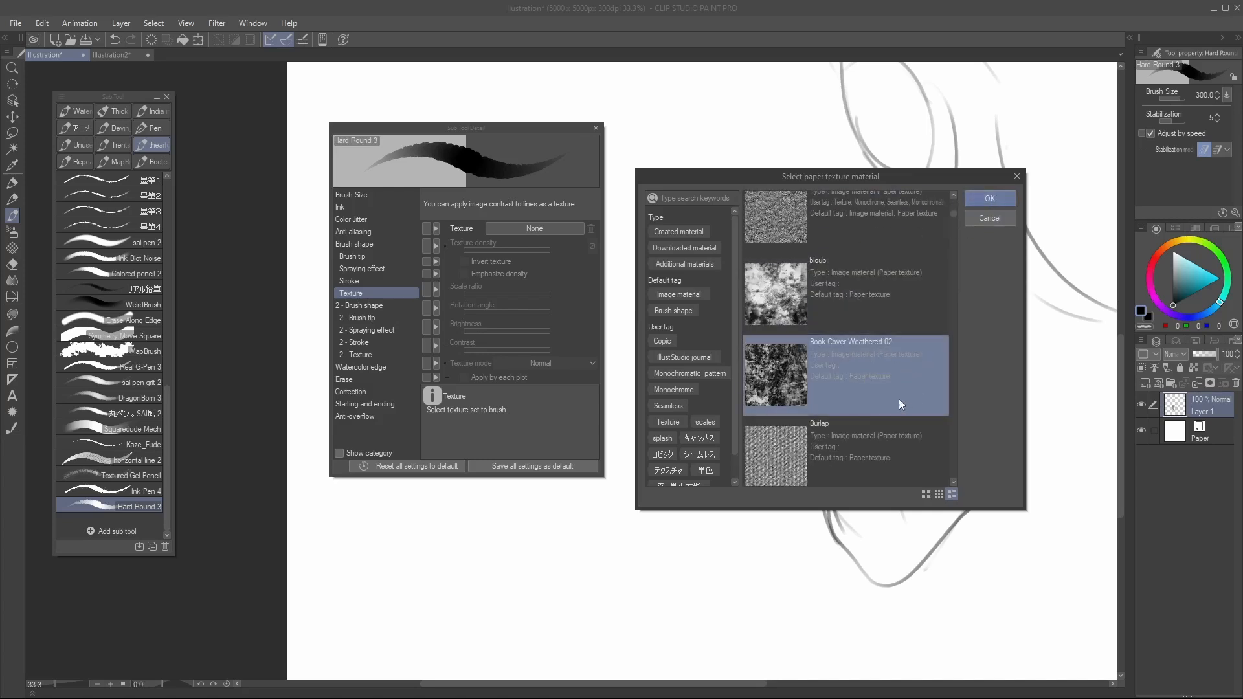
click(989, 198)
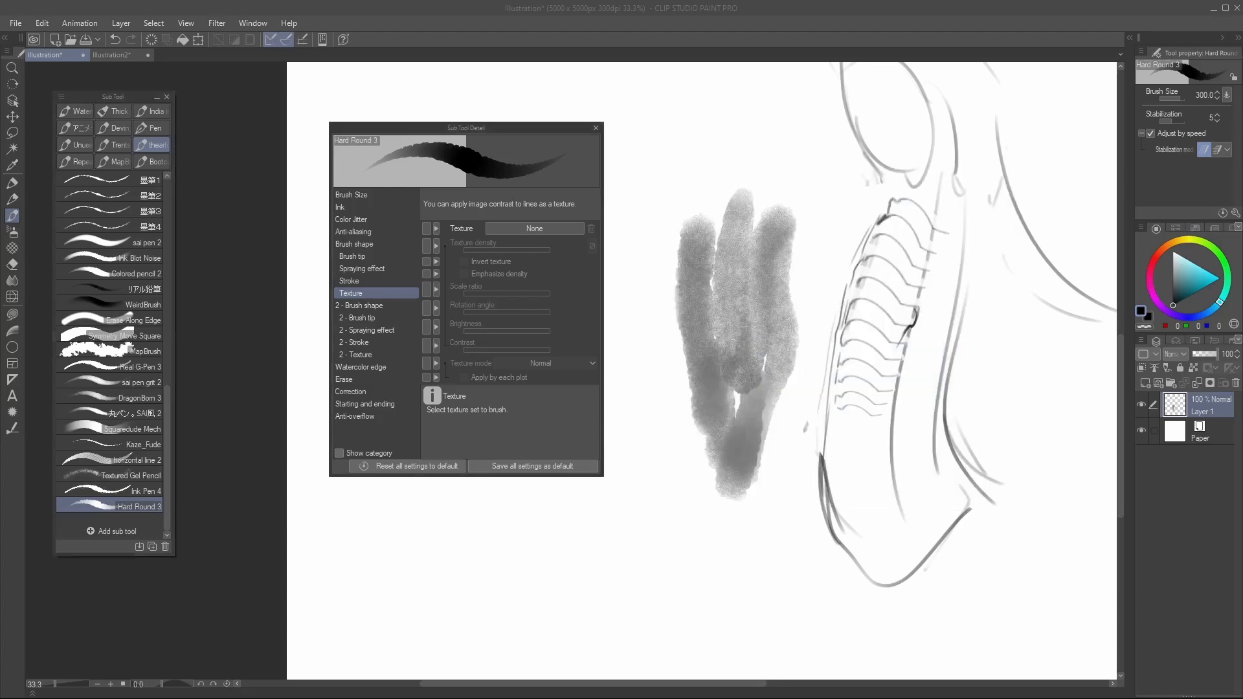
key(ctrl+a)
key(Delete)
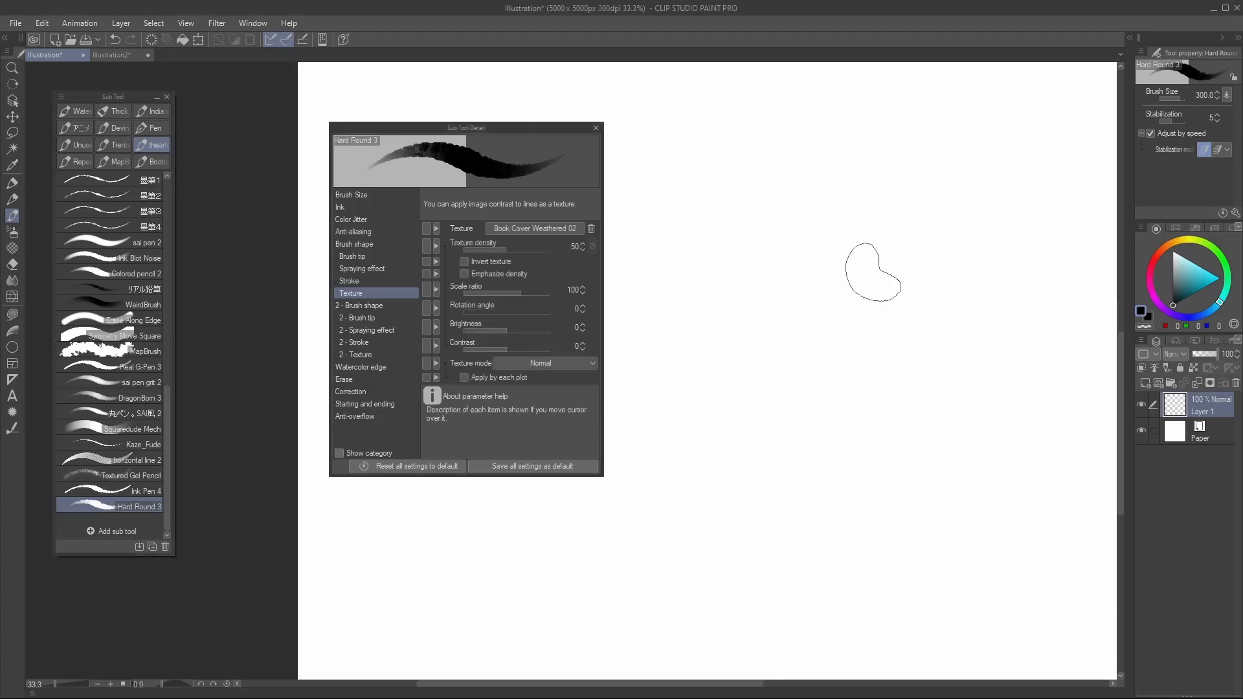
Try the textured brush at sizes 300, 200 and 60 with test scribbles, undoing each one
mouse_move(732, 283)
mouse_down()
mouse_move(744, 324)
mouse_move(806, 359)
mouse_up()
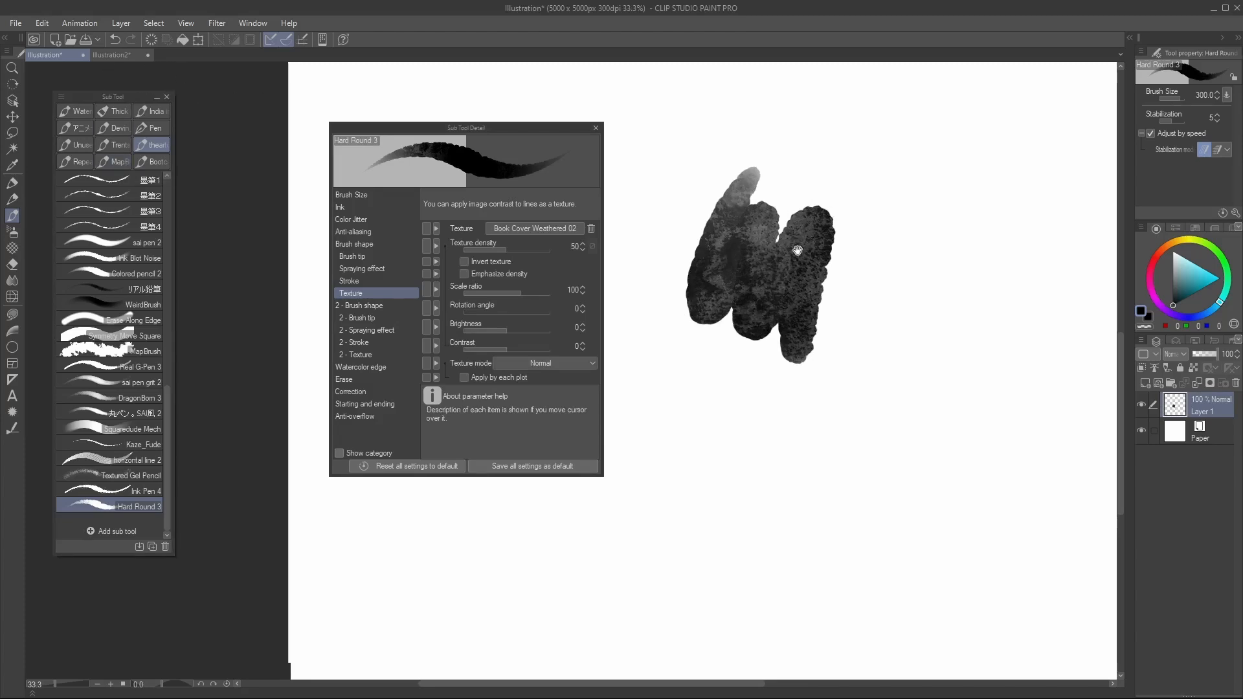
key(ctrl+z)
mouse_move(735, 148)
mouse_down()
mouse_move(800, 193)
mouse_move(832, 203)
mouse_move(907, 157)
mouse_up()
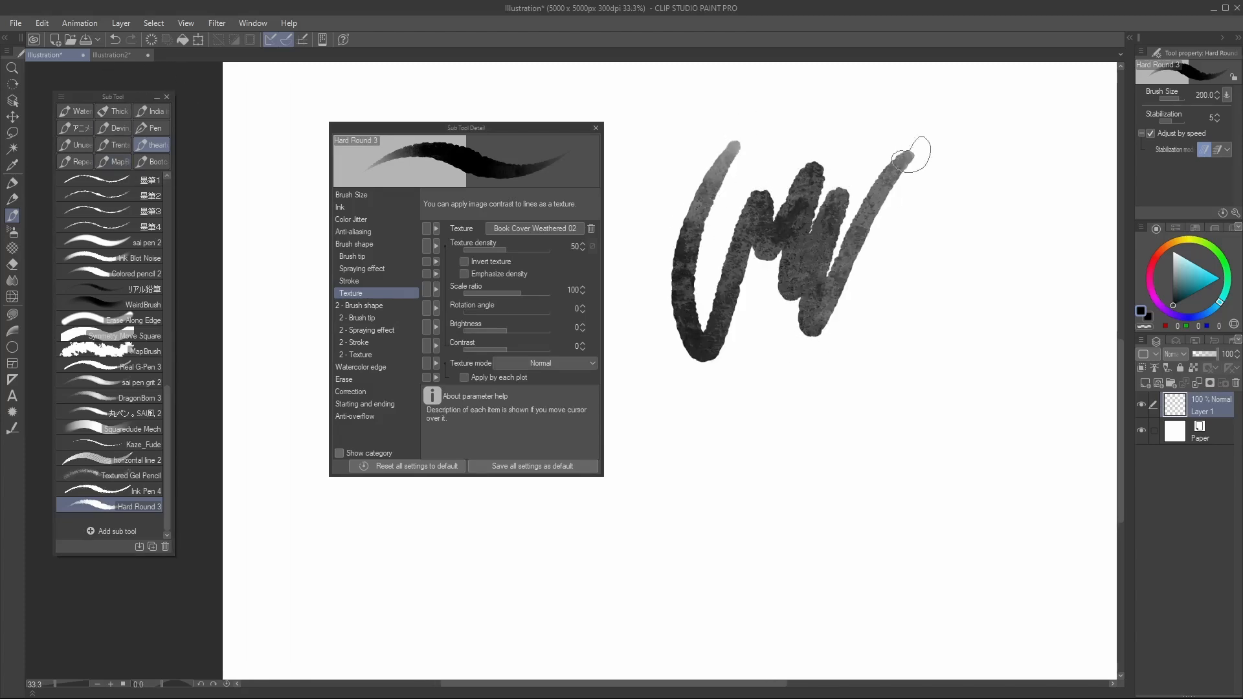
key(ctrl+z)
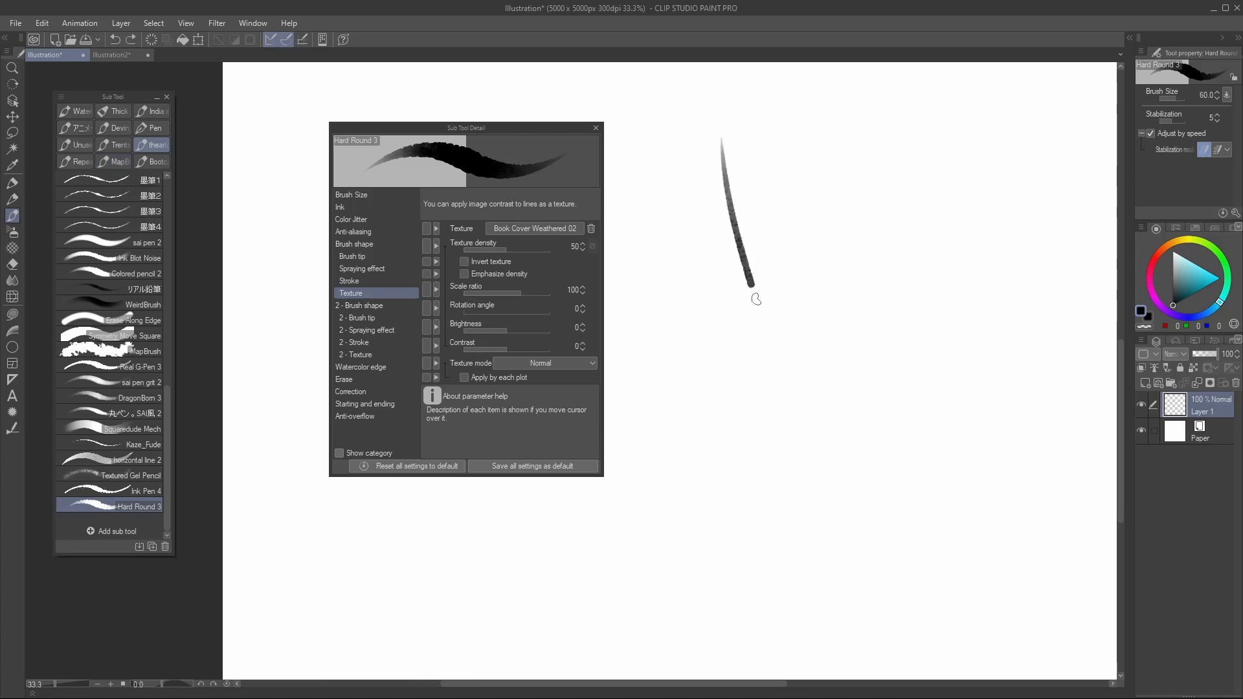
key(ctrl+z)
Raise the brush size to 170, paint one textured test stroke and undo it
key(bracketright)
key(bracketright)
key(bracketright)
key(bracketright)
key(bracketright)
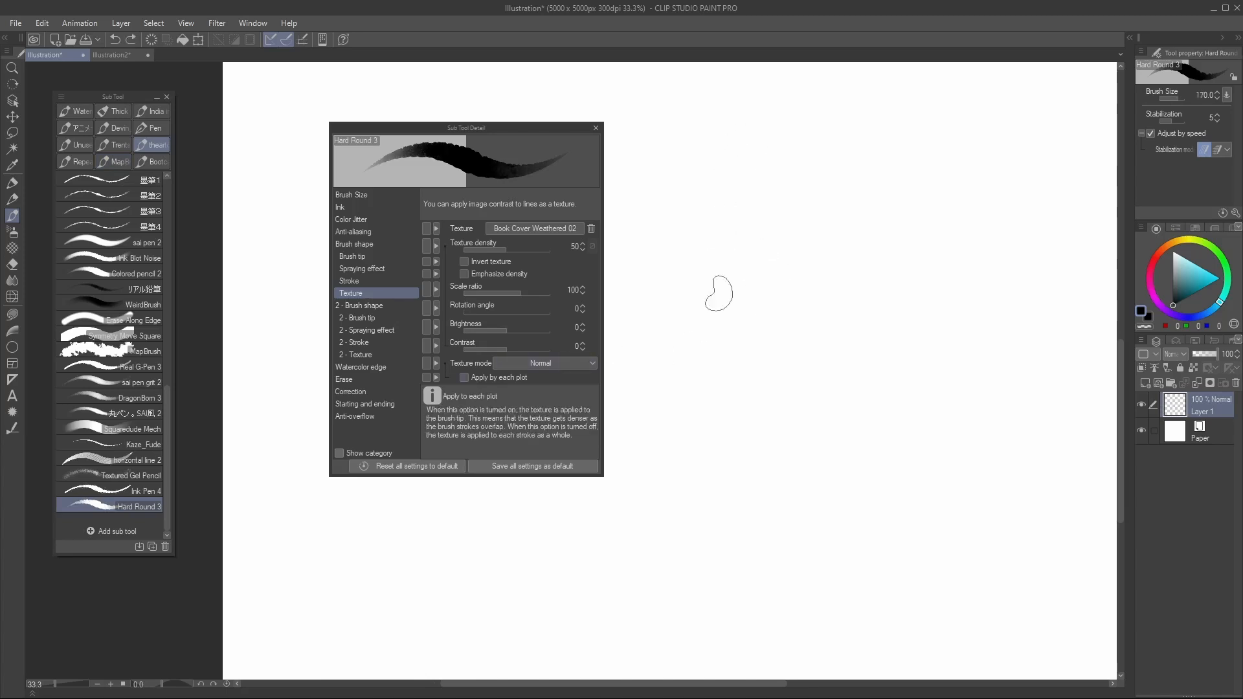
drag(724, 140, 772, 304)
key(ctrl+z)
Set the texture mode to Hard mix and paint test strokes in black and in bright blue over the black patch
click(572, 364)
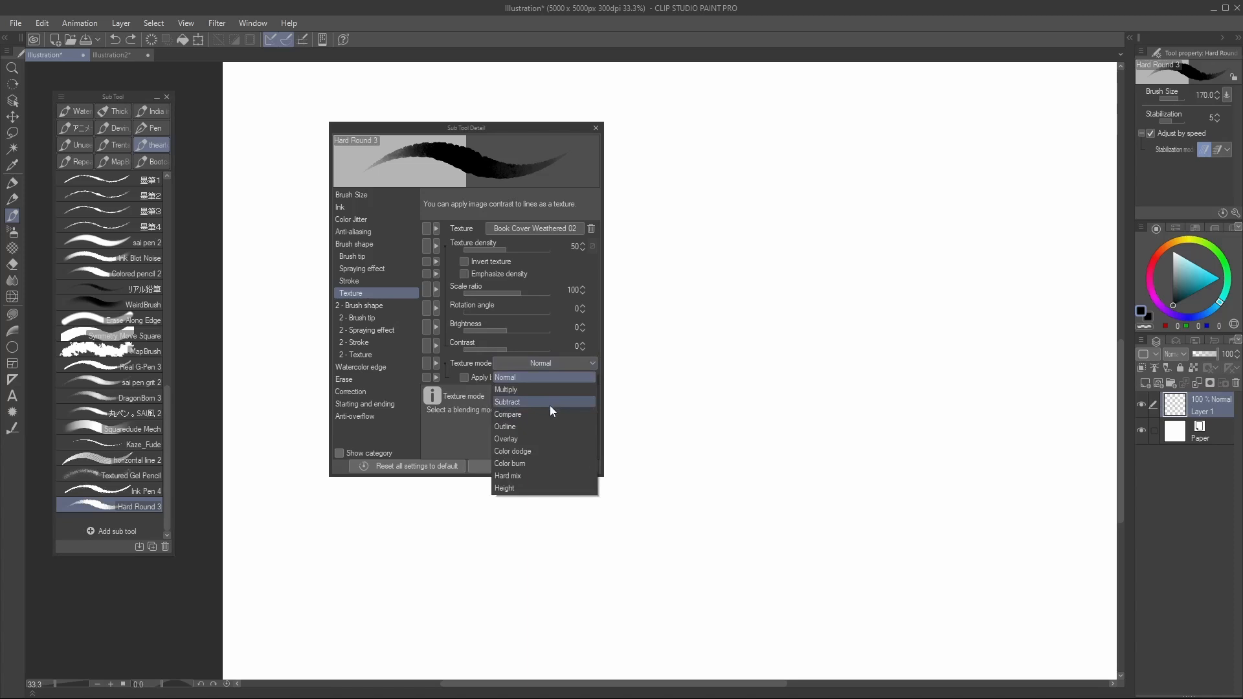
click(544, 476)
mouse_move(782, 139)
mouse_down()
mouse_move(769, 331)
mouse_move(834, 170)
mouse_move(895, 452)
mouse_up()
mouse_move(906, 139)
mouse_down()
mouse_move(908, 233)
mouse_move(926, 301)
mouse_up()
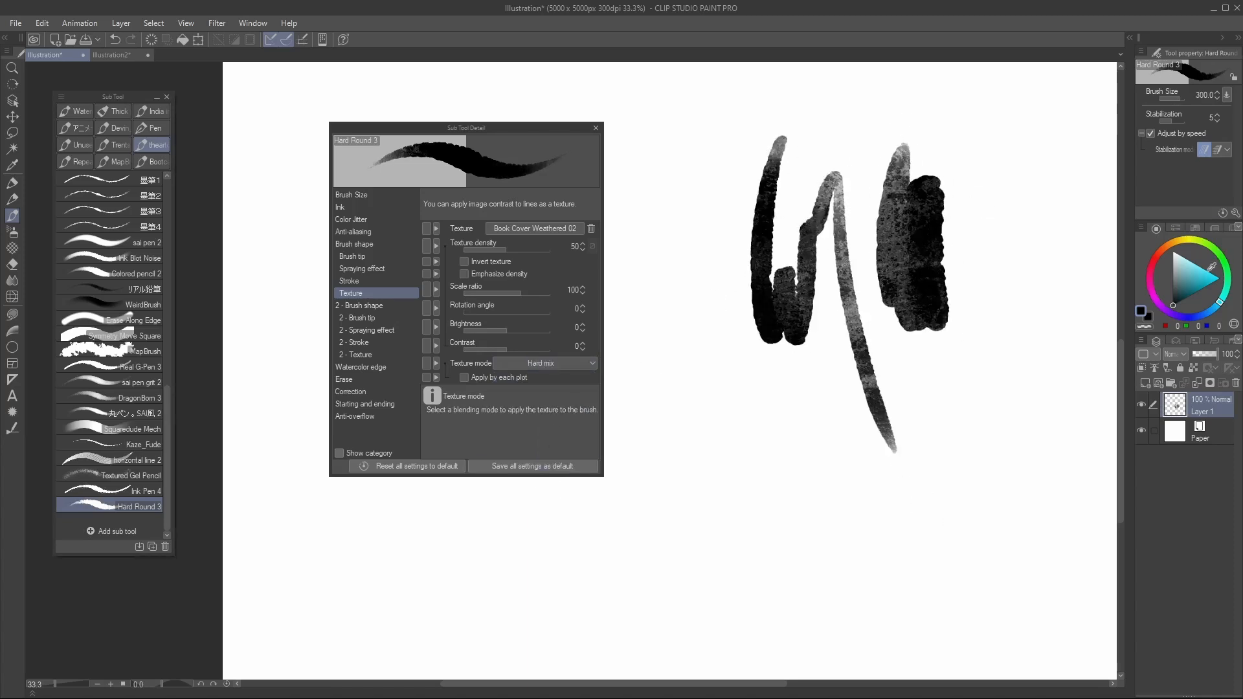
click(1202, 312)
mouse_move(945, 136)
mouse_down()
mouse_move(926, 360)
mouse_move(971, 125)
mouse_up()
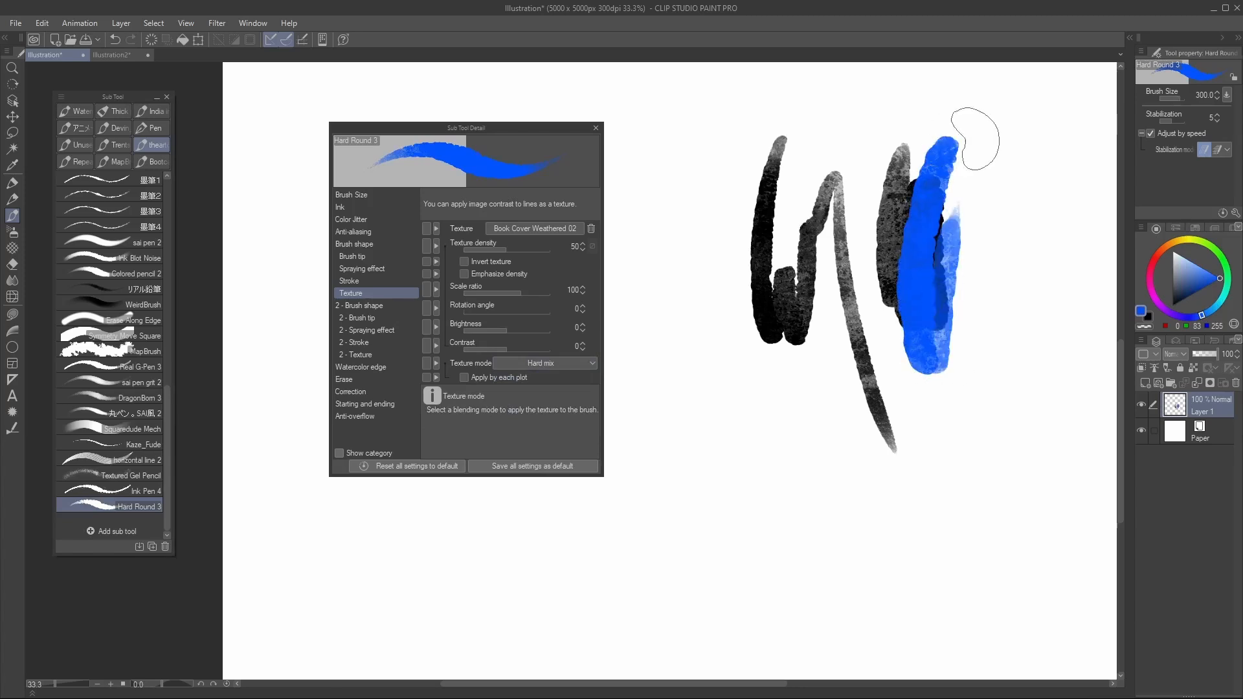
Set the texture mode to Subtract and paint overlapping blue strokes across the black ones at sizes from 200 to 400
click(566, 363)
click(547, 403)
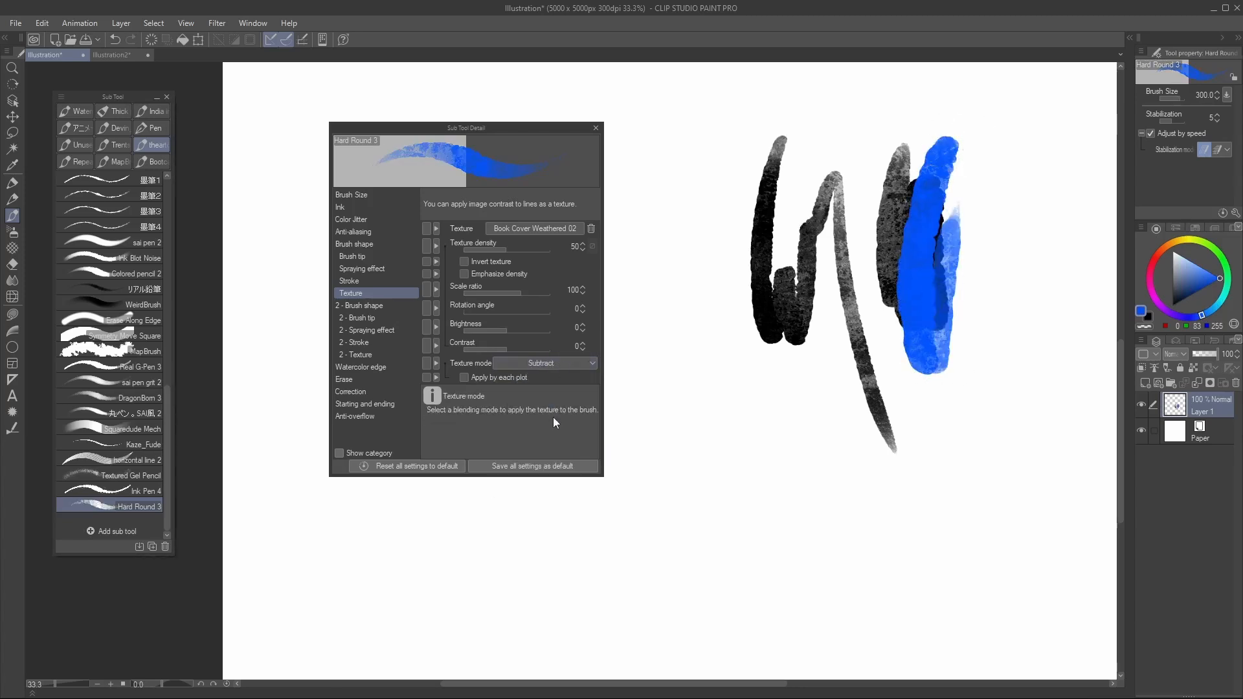
key([)
drag(885, 92, 894, 240)
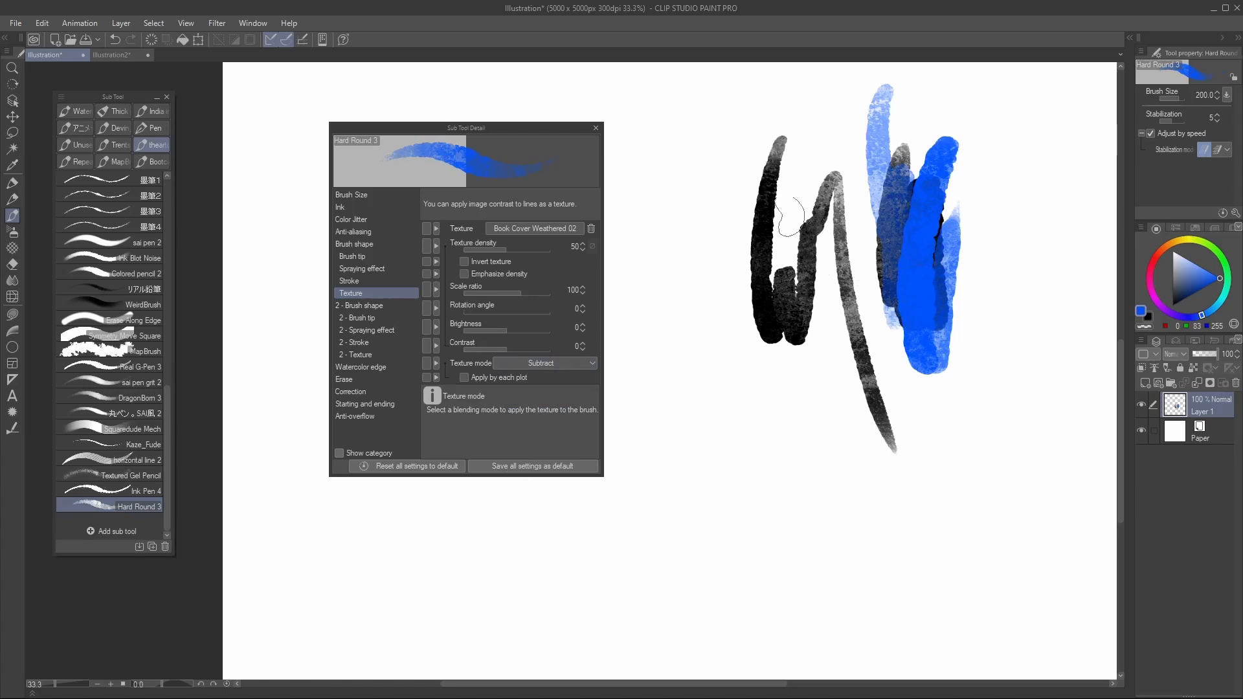
key(])
drag(744, 153, 777, 363)
drag(781, 207, 823, 375)
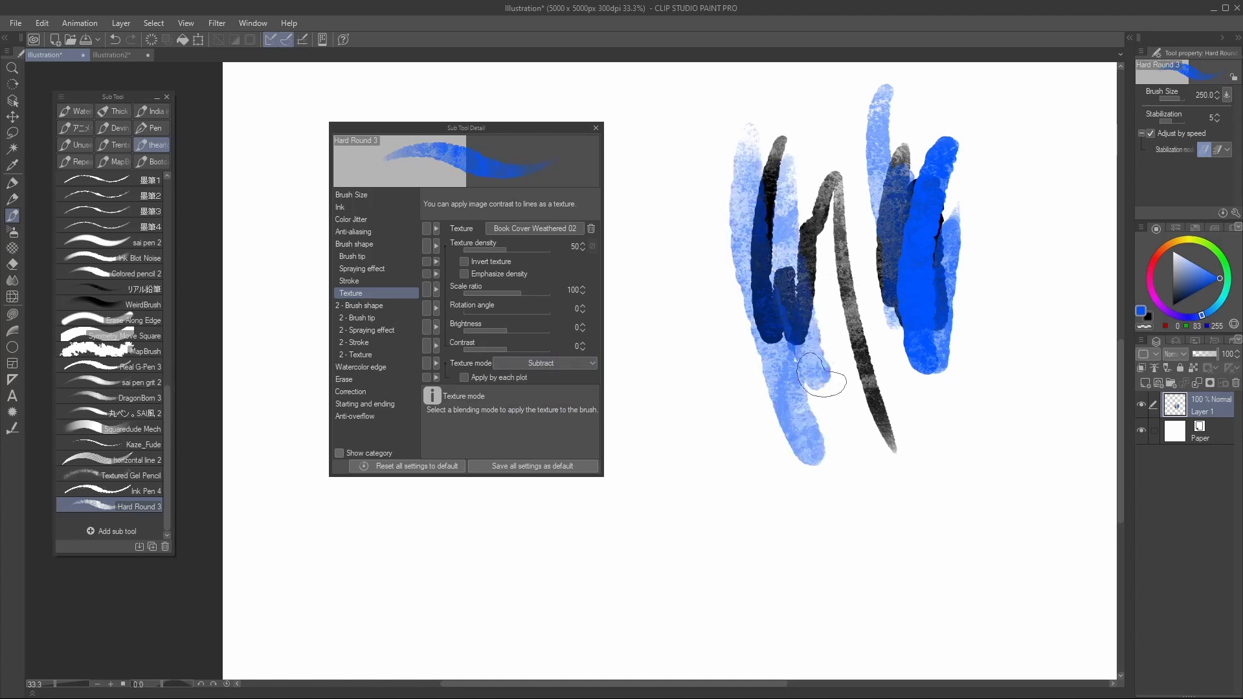
drag(806, 220, 832, 414)
key([)
mouse_move(692, 509)
mouse_down()
mouse_move(855, 259)
mouse_move(871, 435)
mouse_move(833, 469)
mouse_up()
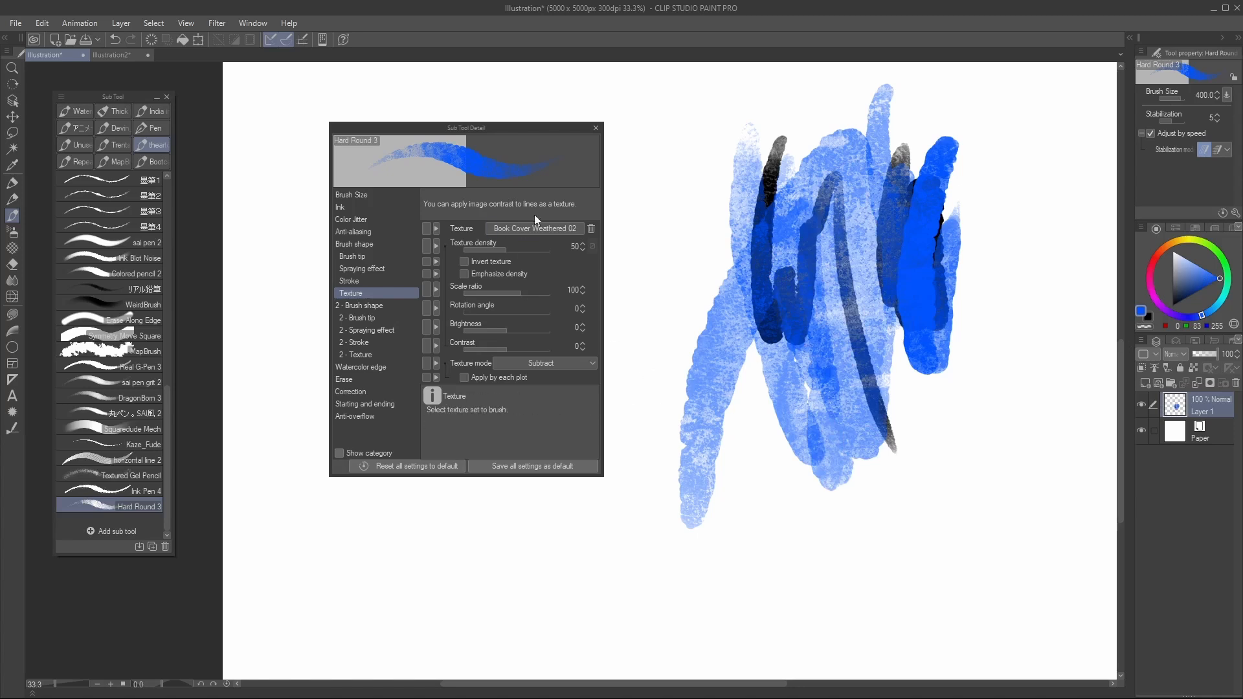
Set the texture density to 100 and paint a black stroke at brush size 120 beside the blue scribbles
drag(523, 251, 551, 251)
mouse_move(706, 278)
mouse_down()
mouse_move(694, 247)
mouse_move(757, 331)
mouse_move(819, 332)
mouse_move(678, 367)
mouse_up()
key(bracketleft)
key(bracketleft)
key(bracketleft)
key(bracketleft)
key(bracketleft)
click(1173, 305)
drag(863, 162, 911, 416)
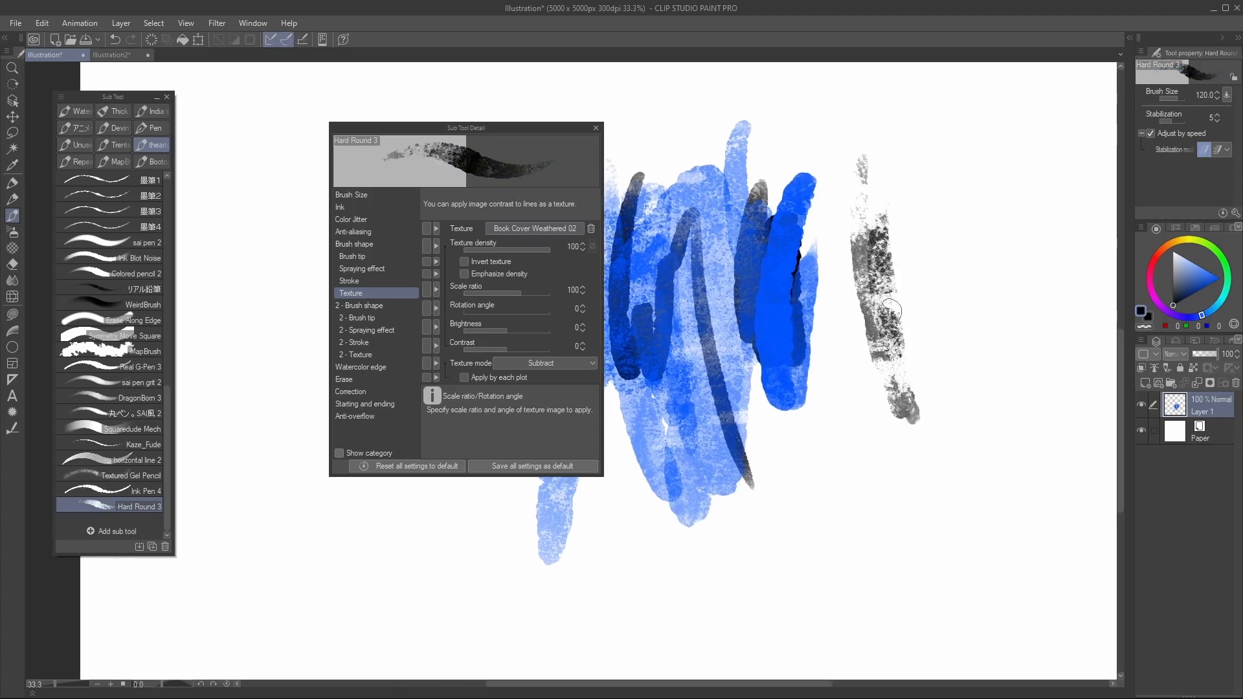
Build up the black stroke into a wide grainy patch with overlapping strokes at brush size 150
drag(877, 214, 893, 343)
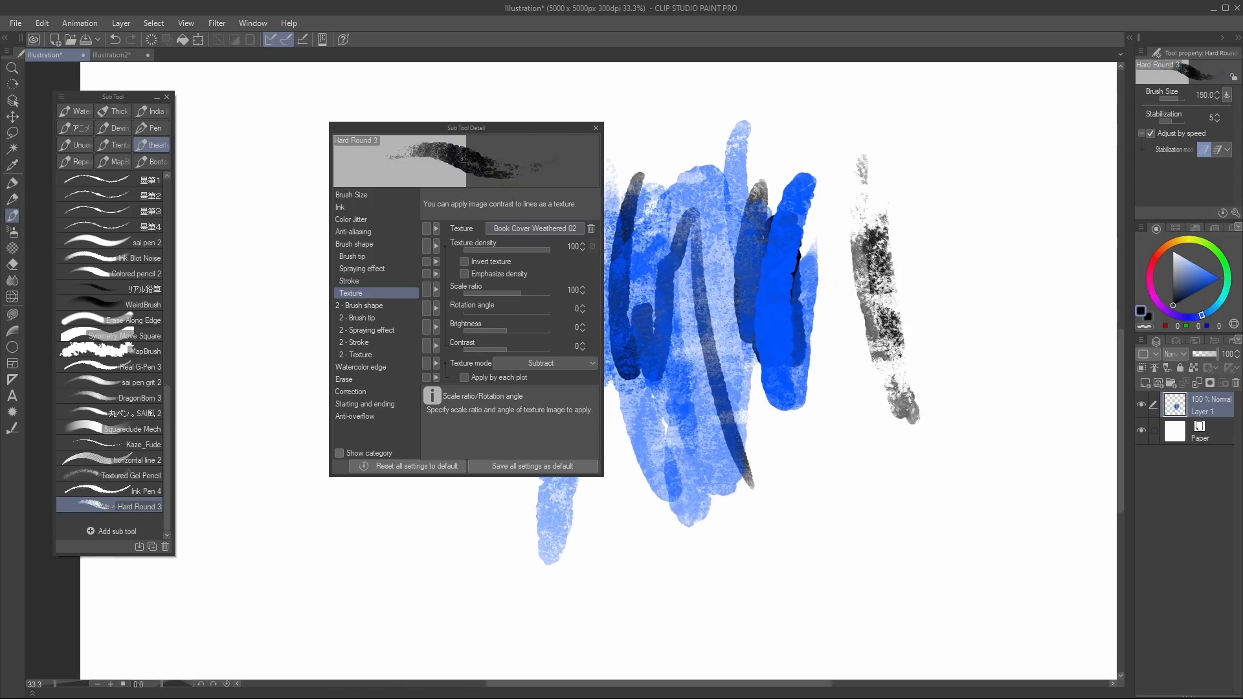
drag(865, 237, 897, 318)
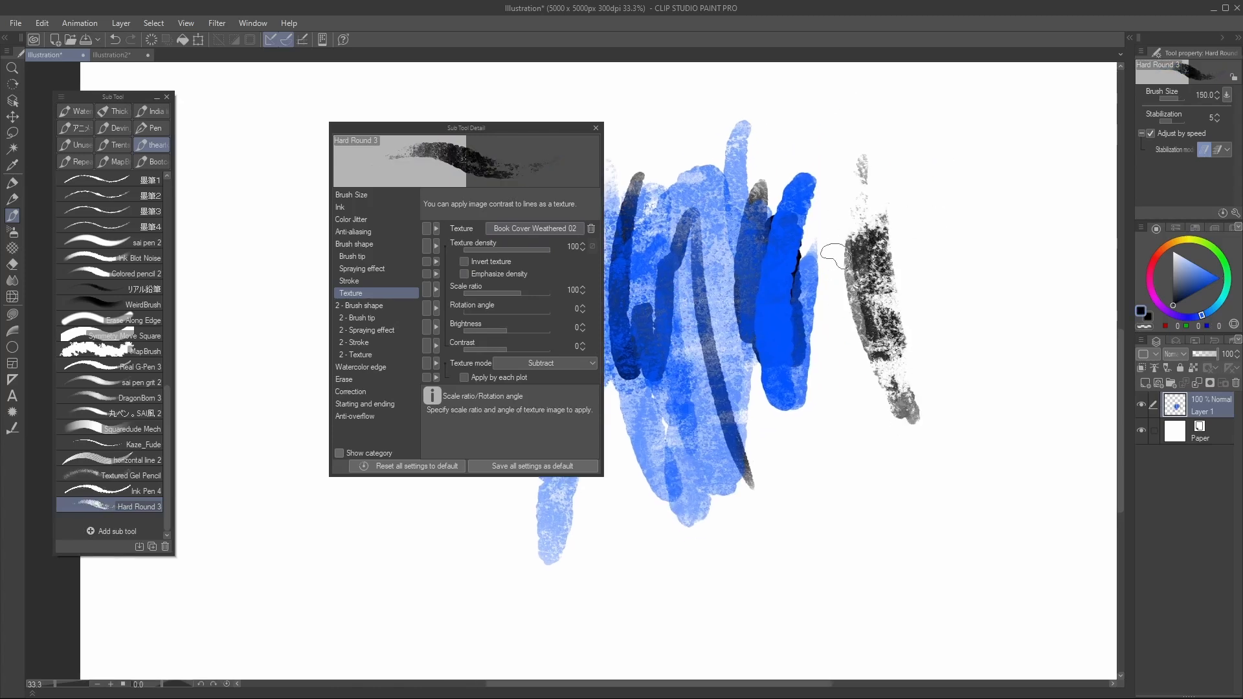
mouse_move(896, 268)
mouse_down()
mouse_move(932, 382)
mouse_move(871, 420)
mouse_move(865, 207)
mouse_move(912, 250)
mouse_up()
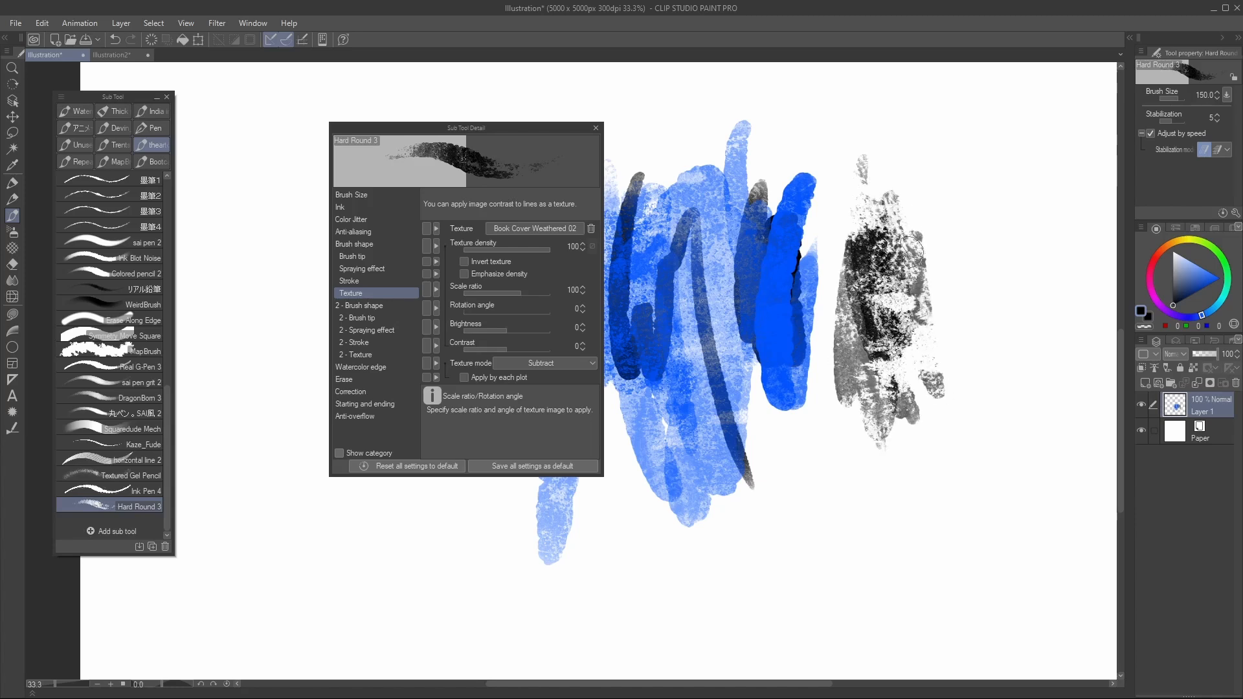
mouse_move(859, 194)
mouse_down()
mouse_move(861, 260)
mouse_move(934, 265)
mouse_move(924, 154)
mouse_move(936, 147)
mouse_move(910, 301)
mouse_move(916, 182)
mouse_move(938, 177)
mouse_move(934, 332)
mouse_up()
Paint saturated blue textured strokes over the black patch, first at brush size 120 and again at 300
key(bracketleft)
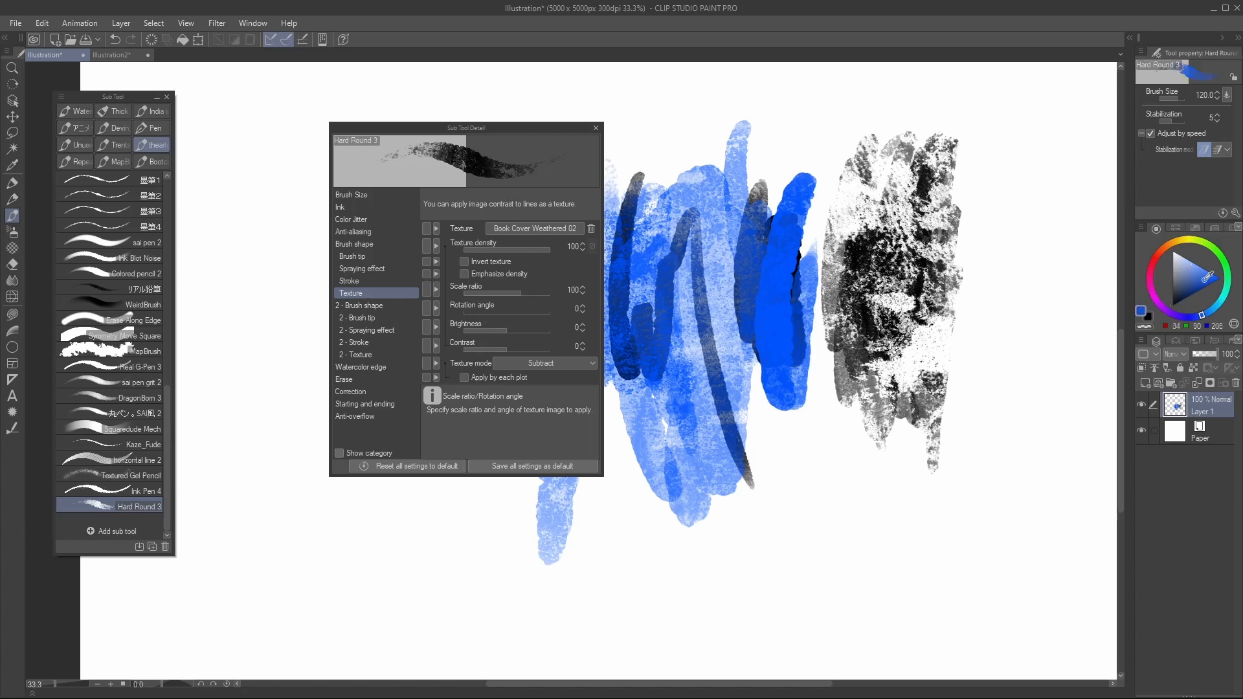
drag(1207, 277, 1219, 279)
drag(877, 369, 818, 411)
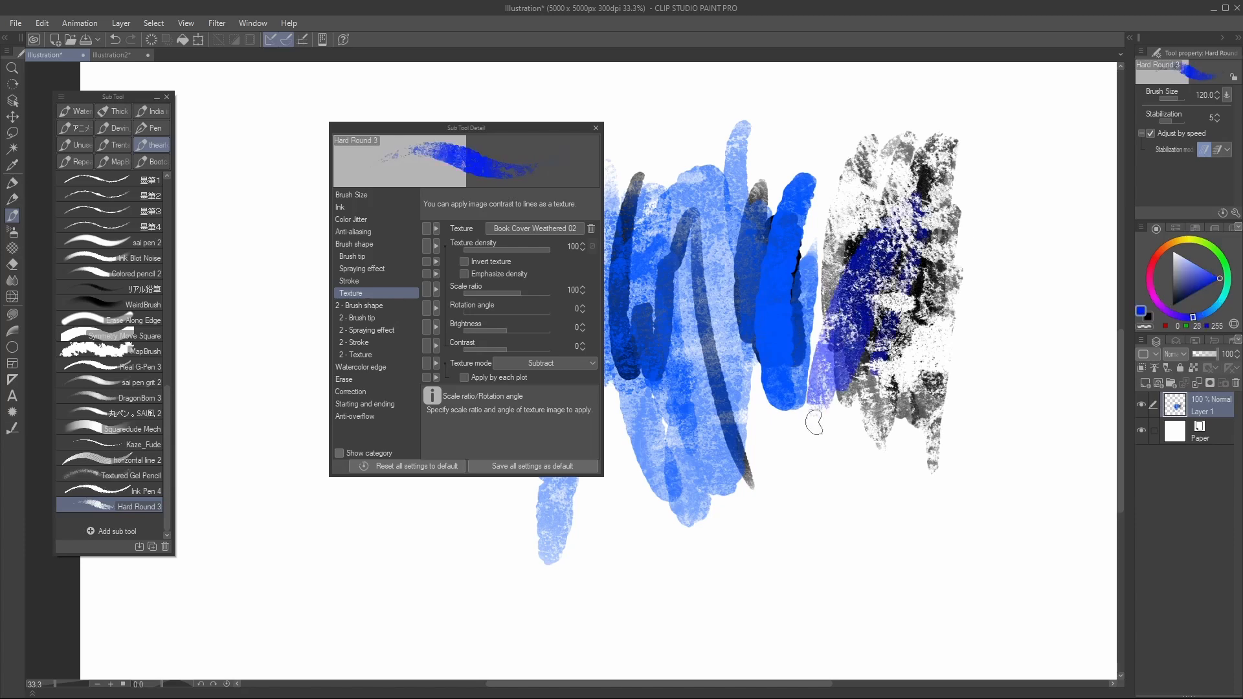
key(bracketright)
key(bracketright)
key(bracketright)
key(bracketright)
mouse_move(853, 269)
mouse_down()
mouse_move(813, 468)
mouse_move(939, 414)
mouse_move(965, 259)
mouse_move(1000, 174)
mouse_move(974, 139)
mouse_up()
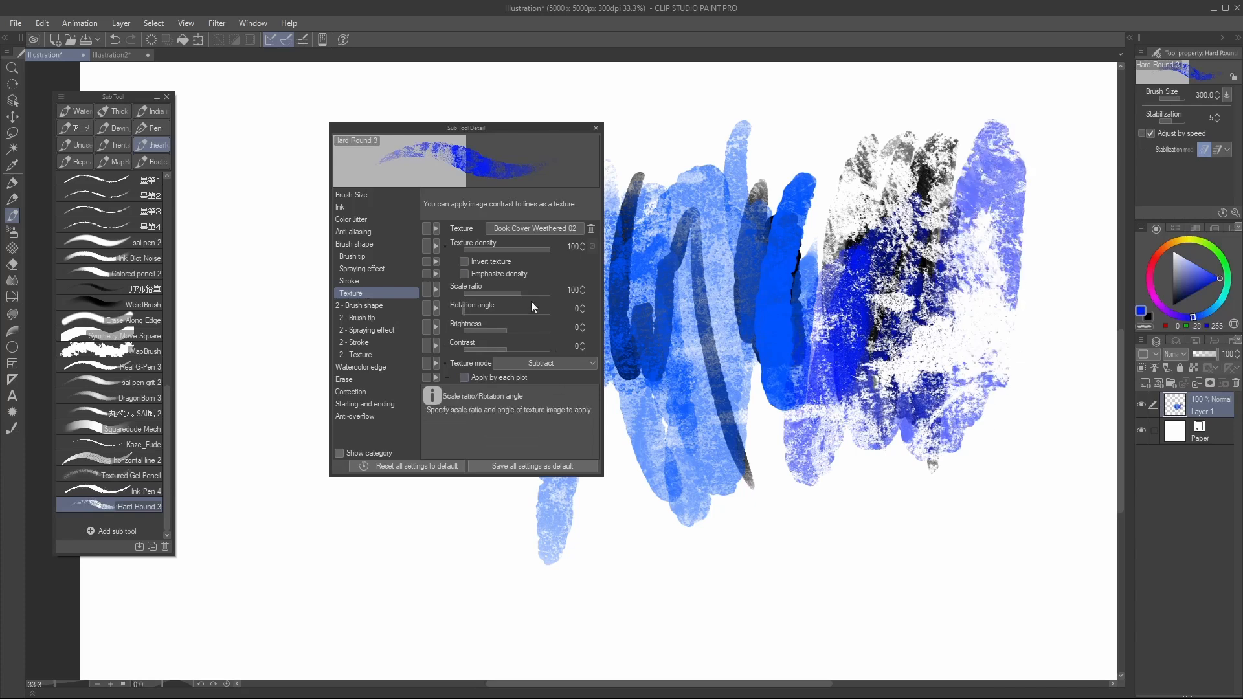
Turn on Invert texture, paint blue and black test strokes around the scribbles, and turn the option back off
click(464, 261)
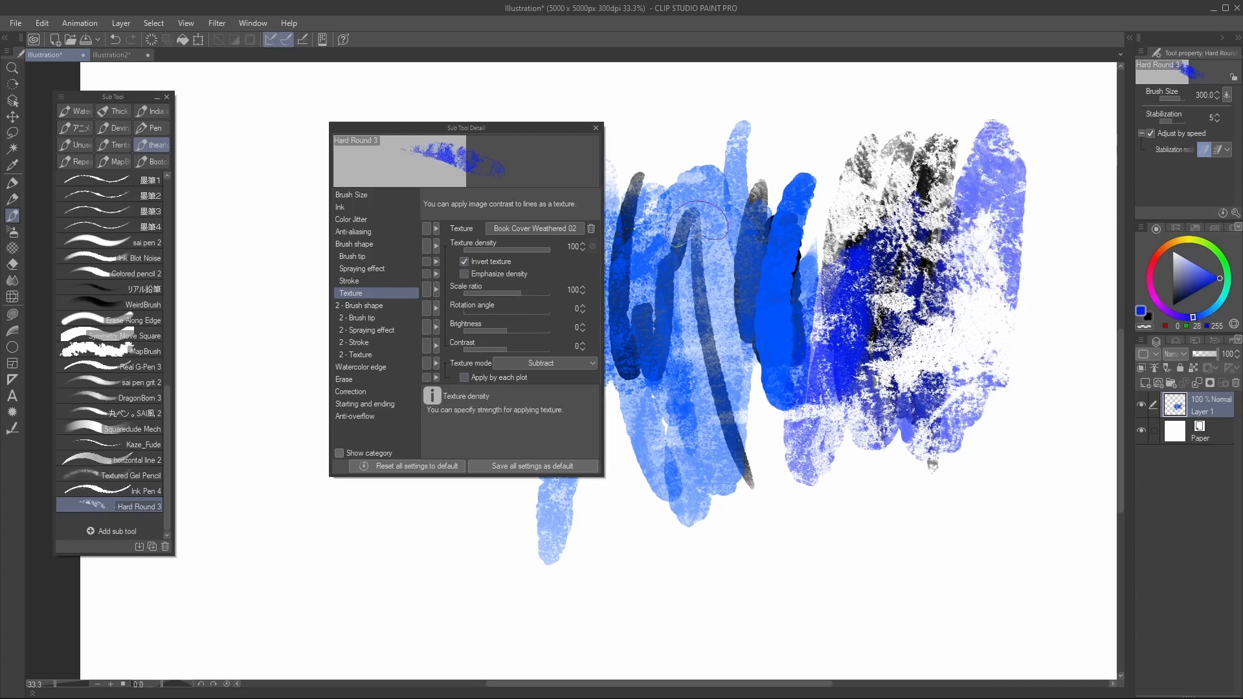
mouse_move(749, 241)
mouse_down()
mouse_move(780, 169)
mouse_move(838, 245)
mouse_up()
drag(818, 439, 903, 306)
key([)
mouse_move(700, 329)
mouse_down()
mouse_move(716, 437)
mouse_move(903, 432)
mouse_move(988, 296)
mouse_move(1007, 294)
mouse_move(899, 461)
mouse_up()
click(1173, 306)
click(464, 261)
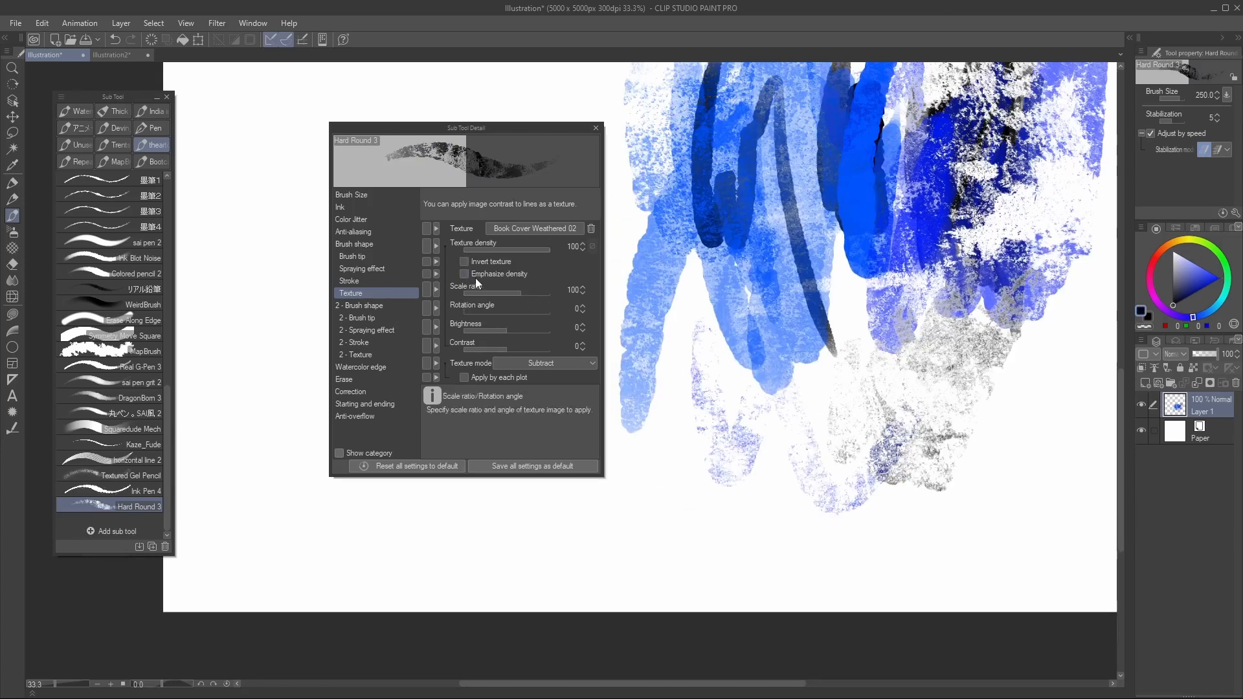
Turn on Emphasize density and paint black textured strokes at brush size 250 next to the blue scribbles
drag(546, 248, 624, 255)
click(475, 274)
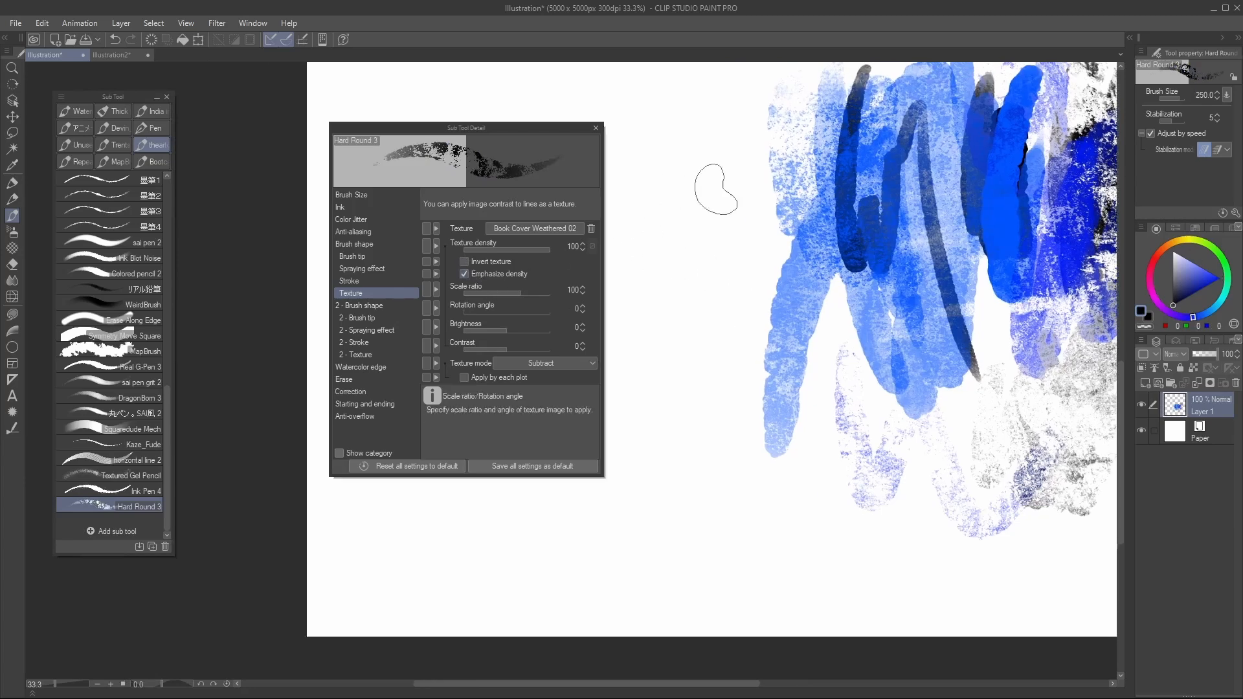
mouse_move(728, 170)
mouse_down()
mouse_move(745, 385)
mouse_move(696, 346)
mouse_move(719, 388)
mouse_up()
drag(832, 257, 807, 310)
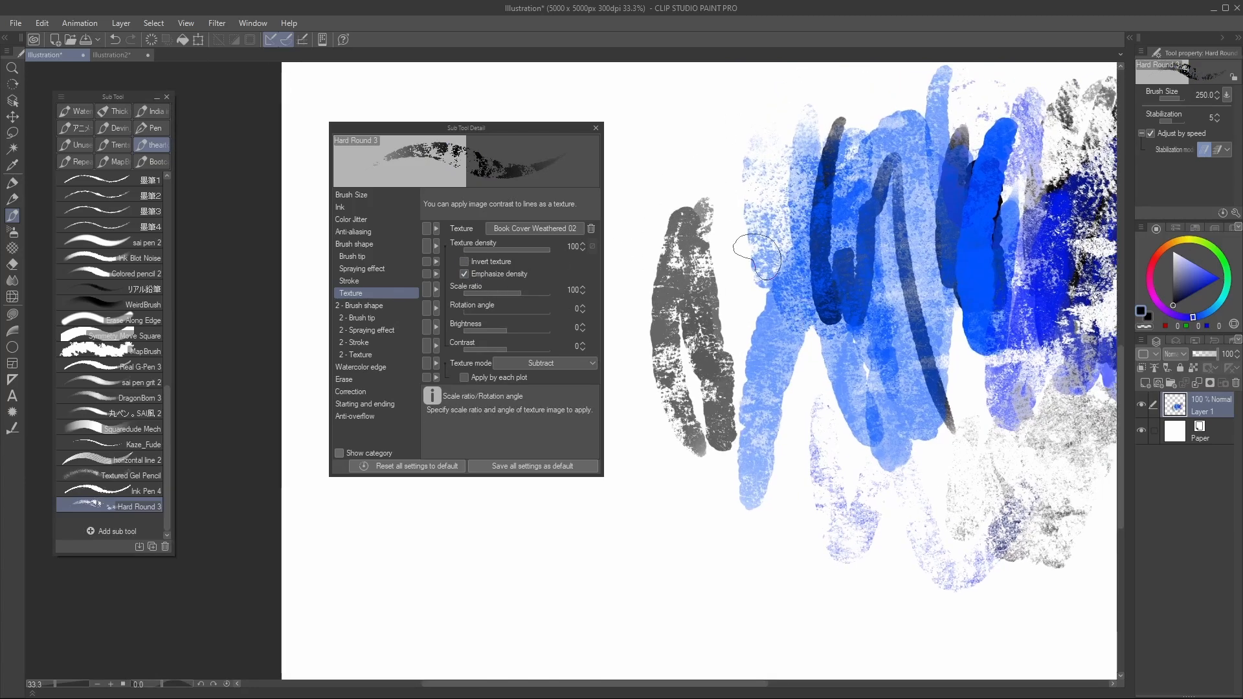
Layer several black strokes at brush size 170 over the dark strokes and turn off Emphasize density
key(bracketleft)
key(bracketleft)
drag(715, 155, 725, 347)
drag(723, 175, 735, 314)
mouse_move(724, 173)
mouse_down()
mouse_move(744, 312)
mouse_move(716, 326)
mouse_up()
mouse_move(693, 117)
mouse_down()
mouse_move(718, 126)
mouse_move(715, 217)
mouse_up()
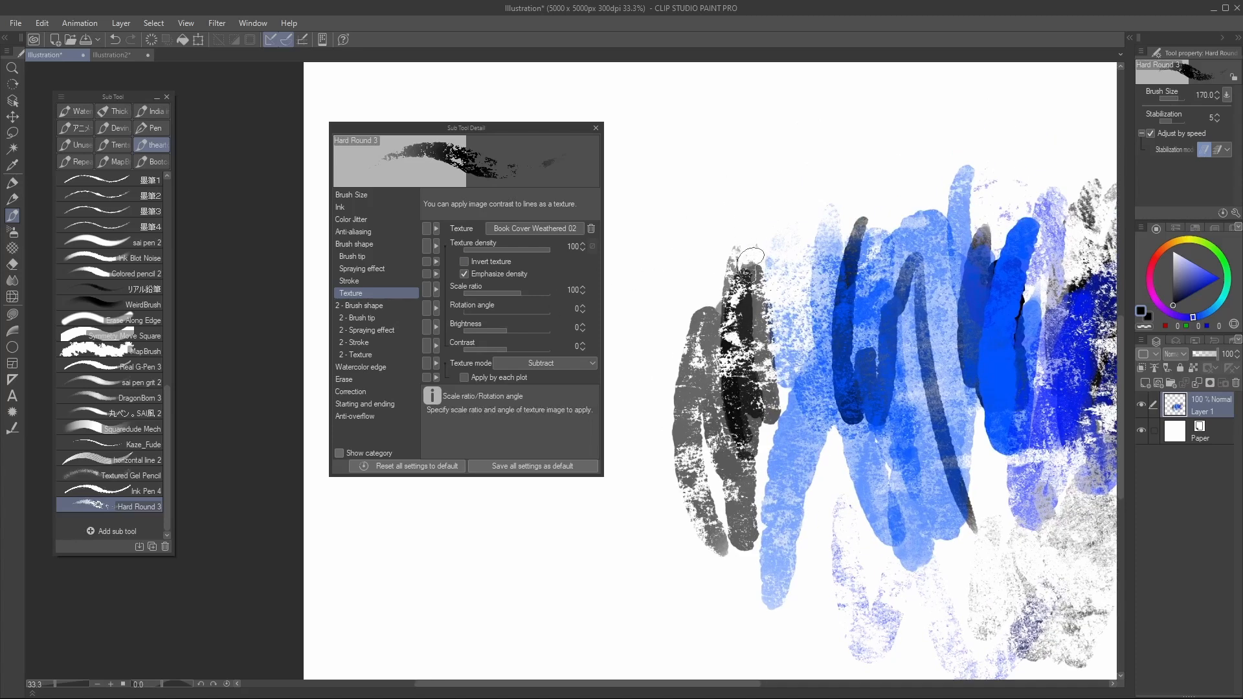
click(464, 274)
Lower the texture scale ratio and paint two textured test strokes above the black ones
drag(518, 294, 488, 293)
drag(678, 111, 667, 275)
drag(715, 124, 735, 281)
Set the texture scale ratio to 2, paint test strokes above the blue scribbles and raise the brush size to 300
drag(477, 294, 470, 293)
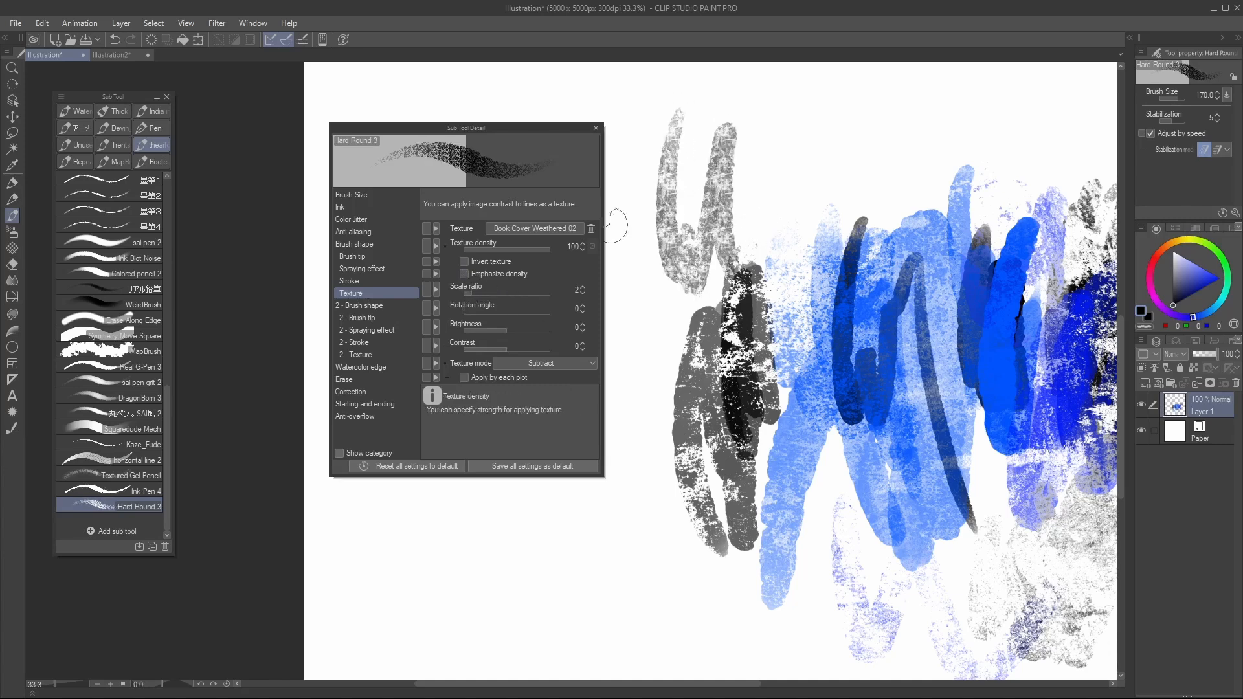
key(])
mouse_move(823, 103)
mouse_down()
mouse_move(829, 234)
mouse_move(873, 238)
mouse_up()
drag(946, 136, 802, 271)
key(])
key(])
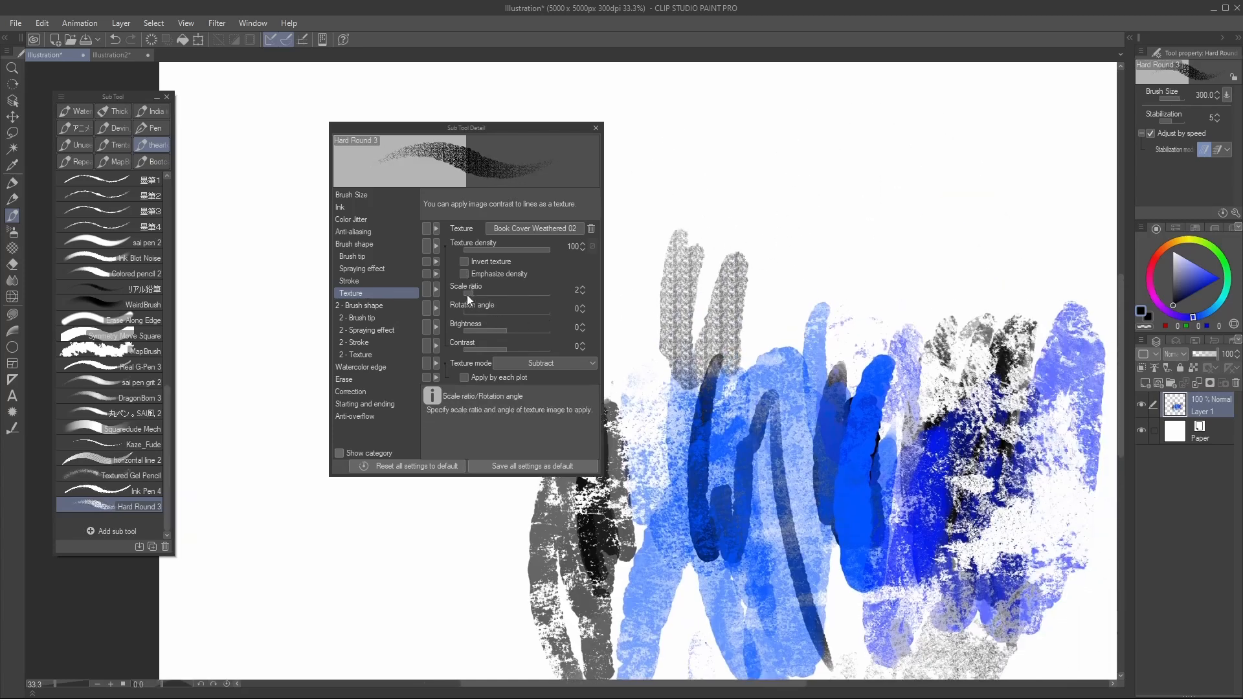
Set the texture scale ratio to 33 and rotation angle to 199, and paint black strokes at brush size 250
mouse_move(475, 295)
mouse_down()
mouse_move(508, 295)
mouse_move(517, 309)
mouse_up()
key([)
mouse_move(843, 133)
mouse_down()
mouse_move(834, 200)
mouse_move(729, 382)
mouse_move(783, 214)
mouse_move(786, 369)
mouse_up()
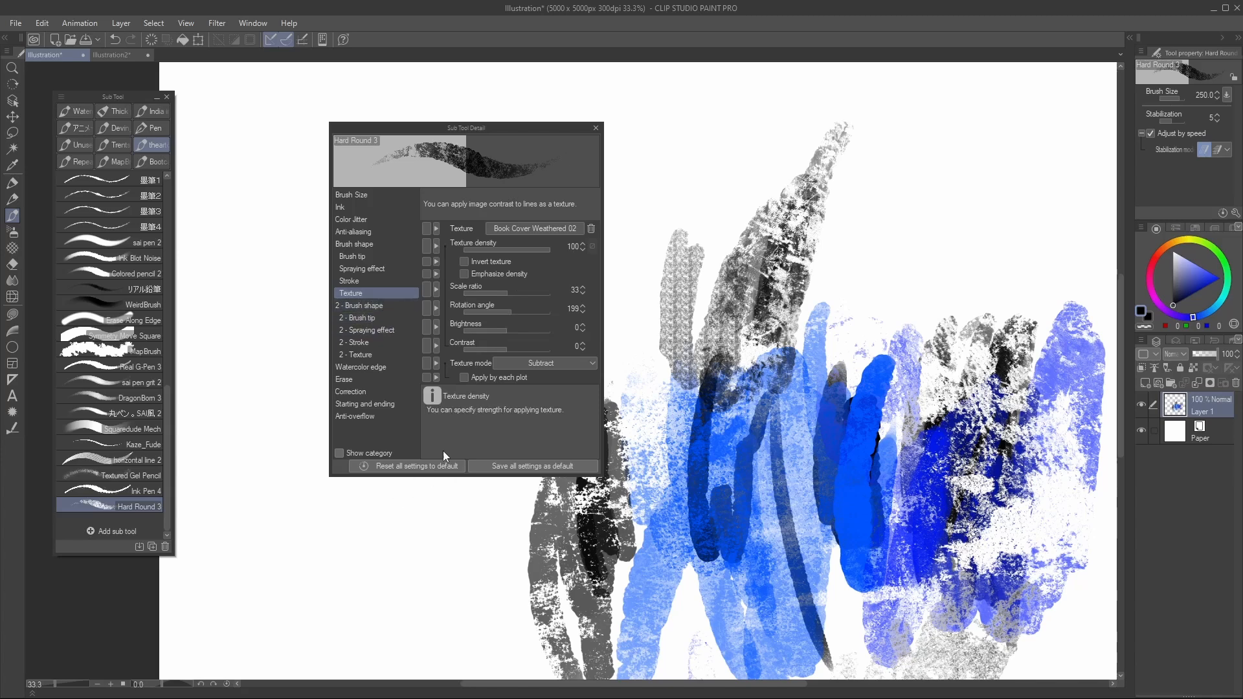
Set the texture brightness to -37, paint beside the upper black strokes at size 300 and fade the area with the transparent color
click(491, 331)
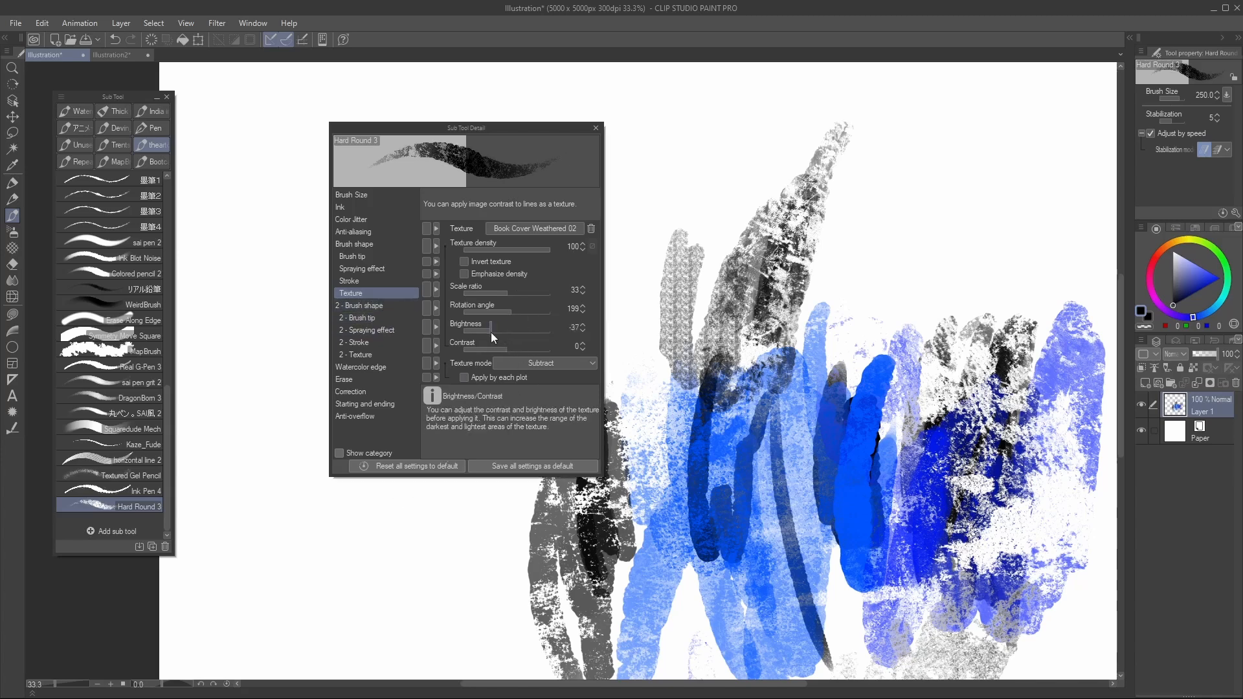
key(bracketright)
mouse_move(833, 174)
mouse_down()
mouse_move(819, 282)
mouse_move(857, 284)
mouse_move(875, 199)
mouse_move(835, 272)
mouse_move(908, 174)
mouse_up()
alt+click(924, 185)
mouse_move(900, 120)
mouse_down()
mouse_move(841, 291)
mouse_move(841, 363)
mouse_up()
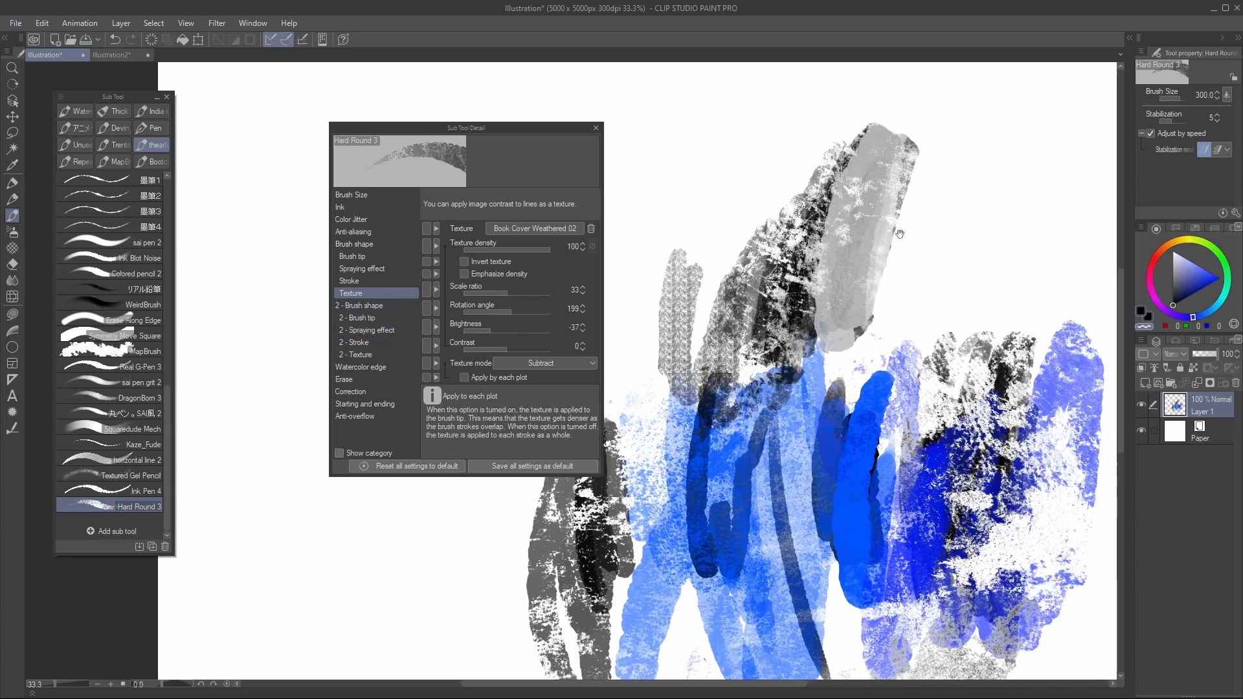
mouse_move(890, 194)
mouse_down()
mouse_move(861, 330)
mouse_move(887, 318)
mouse_move(880, 213)
mouse_move(896, 156)
mouse_up()
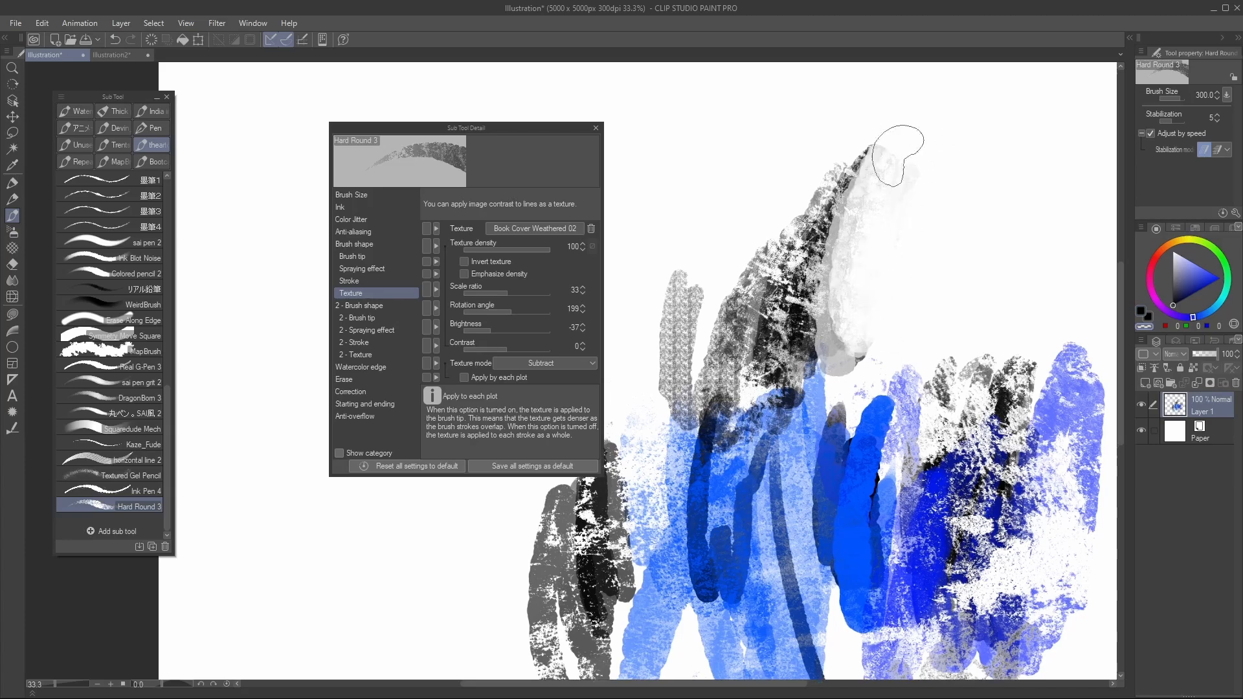
Toggle texture inversion on and off, raise the brush size to 700 and paint a large vertical test stroke in the blank canvas area
click(465, 261)
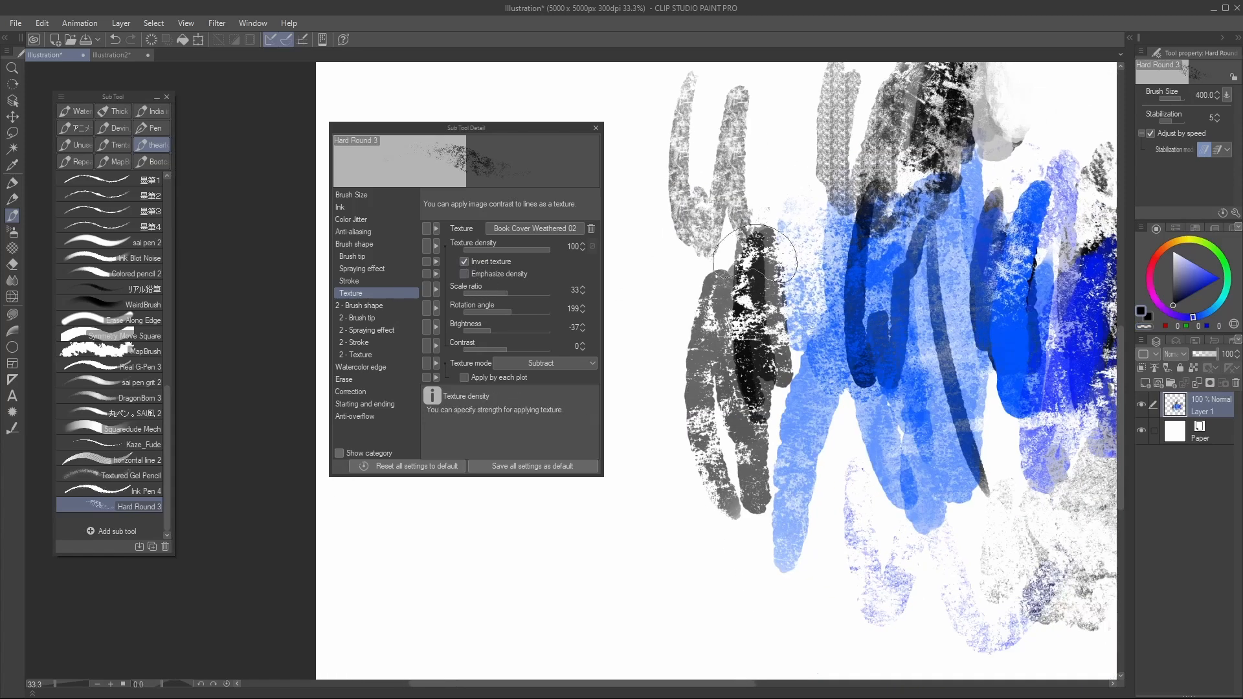
click(464, 262)
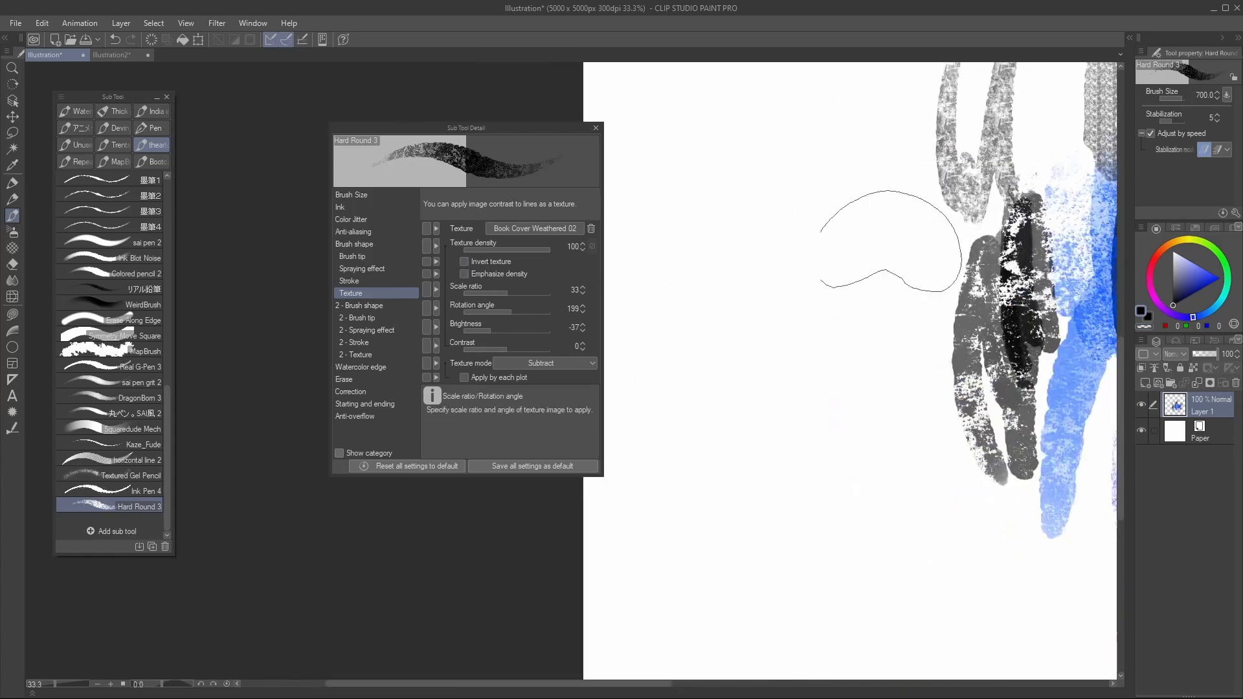
key(bracketright)
drag(760, 156, 751, 387)
mouse_move(870, 176)
mouse_down()
mouse_move(654, 435)
mouse_move(790, 235)
mouse_move(680, 380)
mouse_move(785, 264)
mouse_up()
key(ctrl+z)
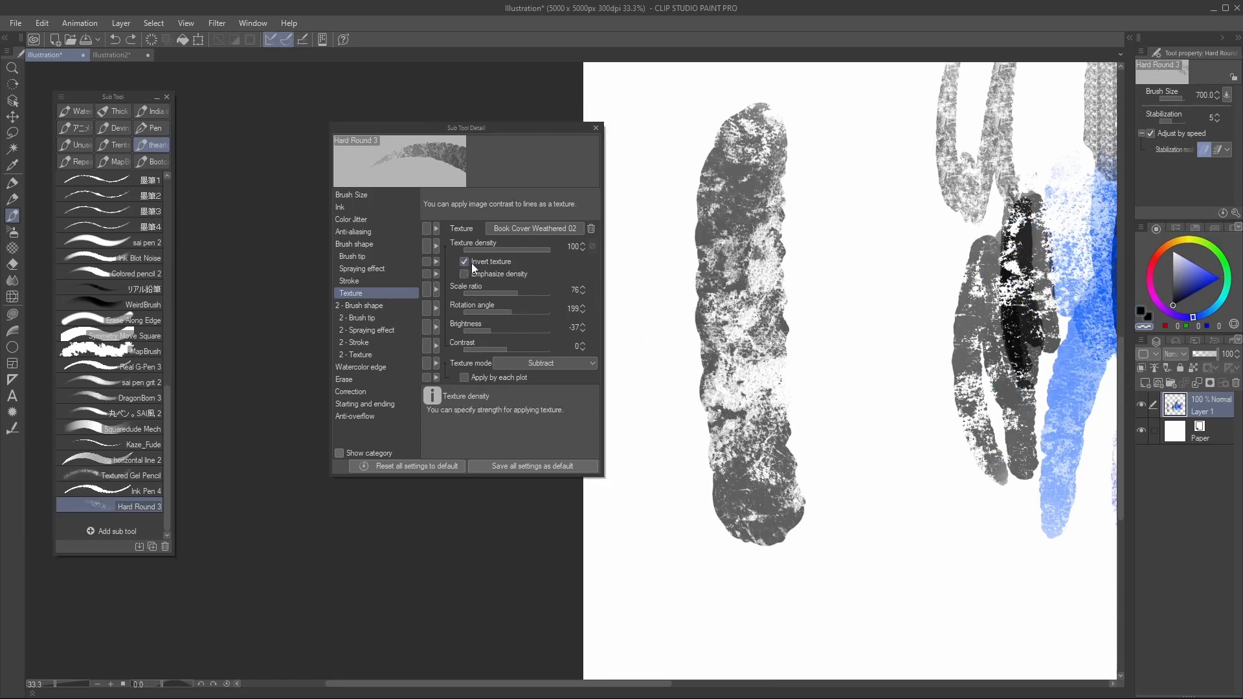
Invert the texture, set its scale ratio to 134 and density to 70, and reduce the brush size to 120
click(471, 263)
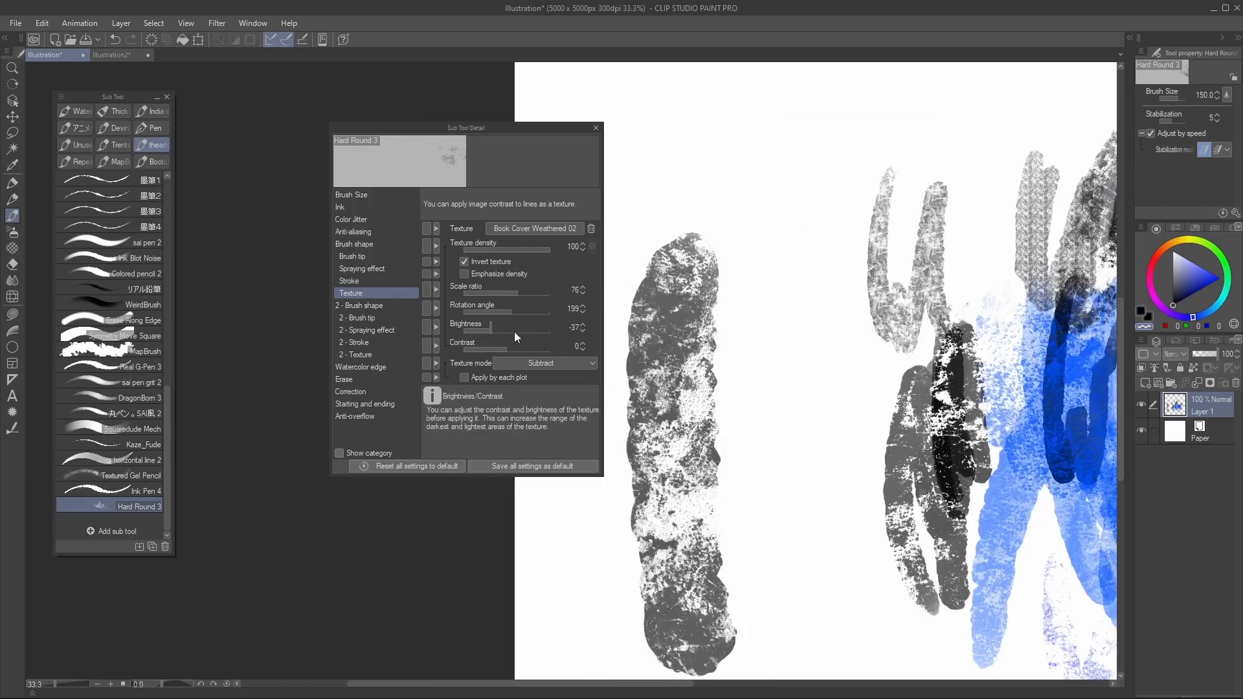
click(502, 290)
drag(504, 293, 524, 294)
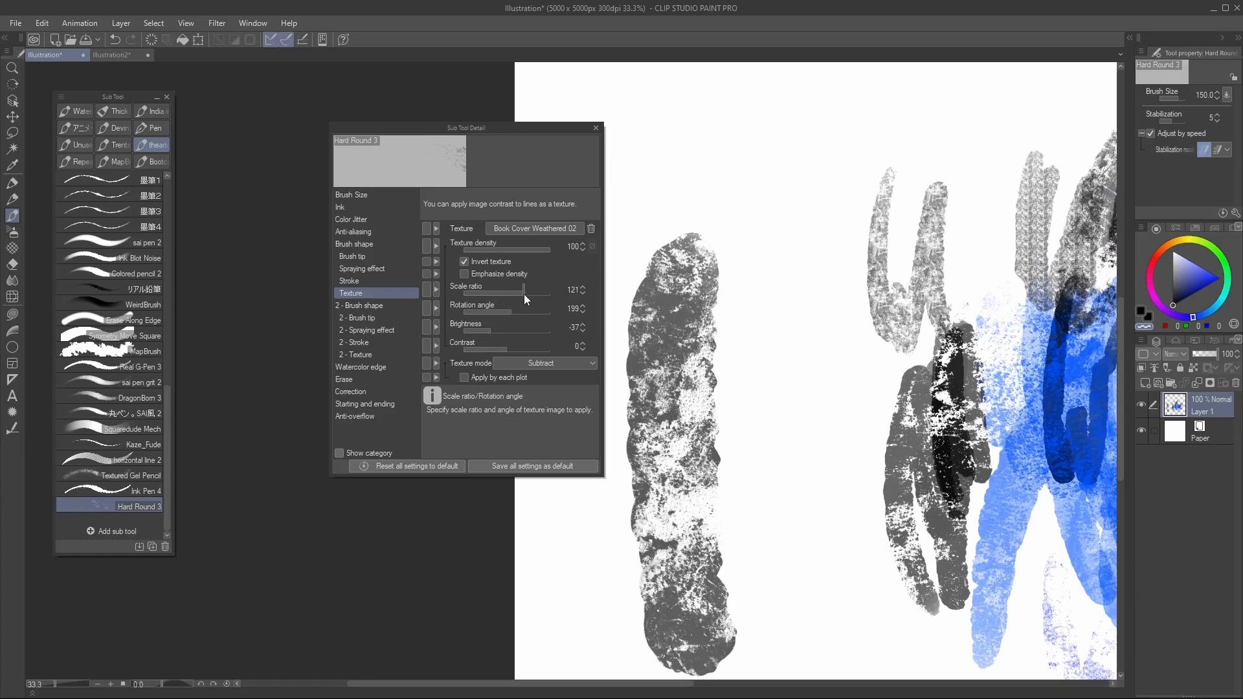
click(527, 248)
drag(526, 250, 523, 250)
mouse_move(676, 325)
mouse_down()
mouse_move(696, 310)
mouse_move(667, 350)
mouse_move(696, 297)
mouse_up()
key([)
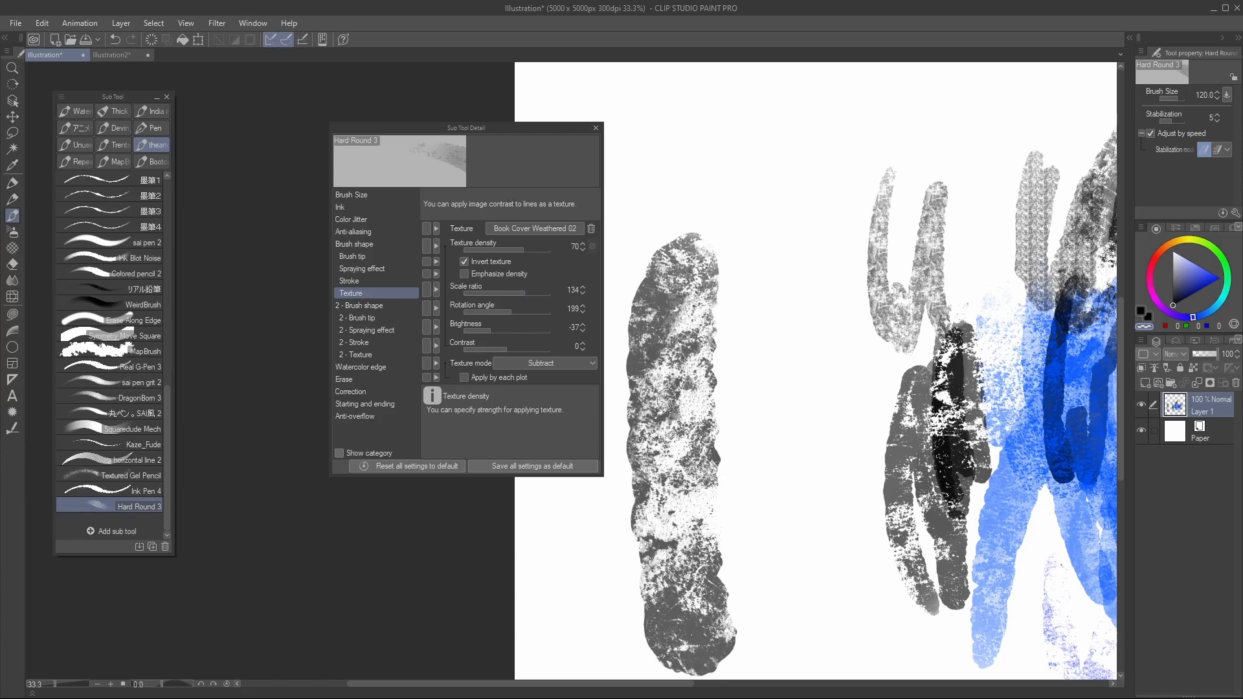
drag(764, 356, 755, 300)
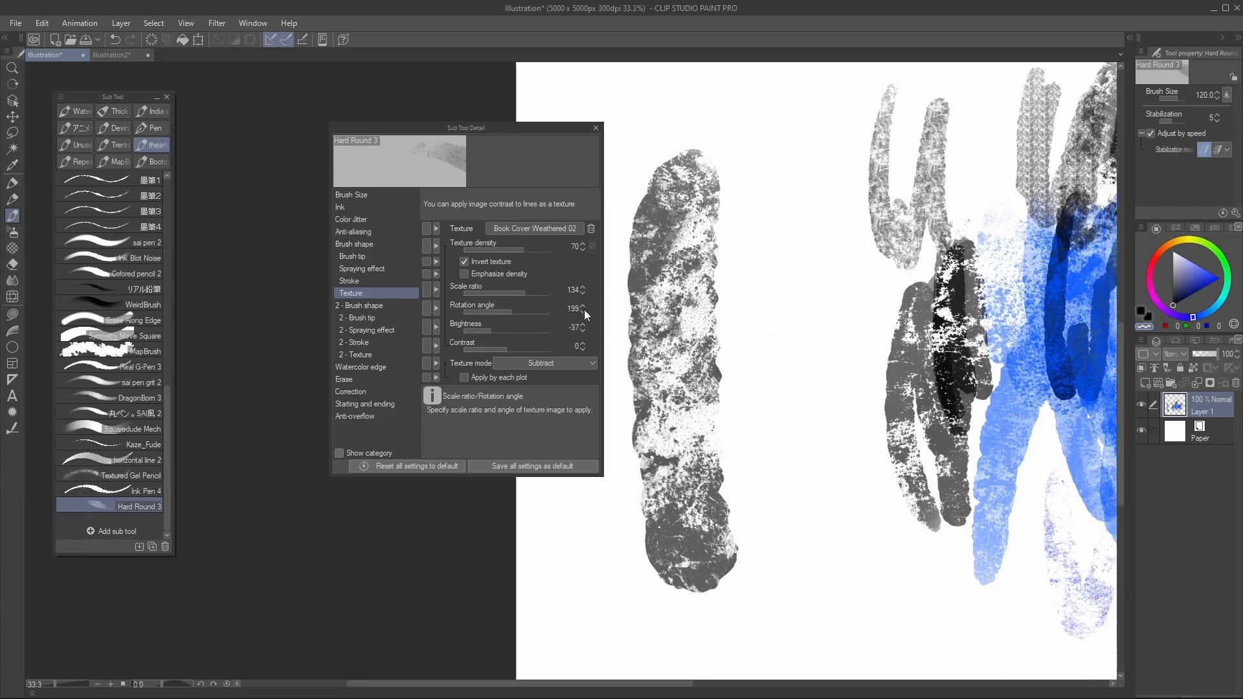
Try the Height texture mode with a test stroke over the large grey one at brush size 170, and undo the stroke
click(571, 367)
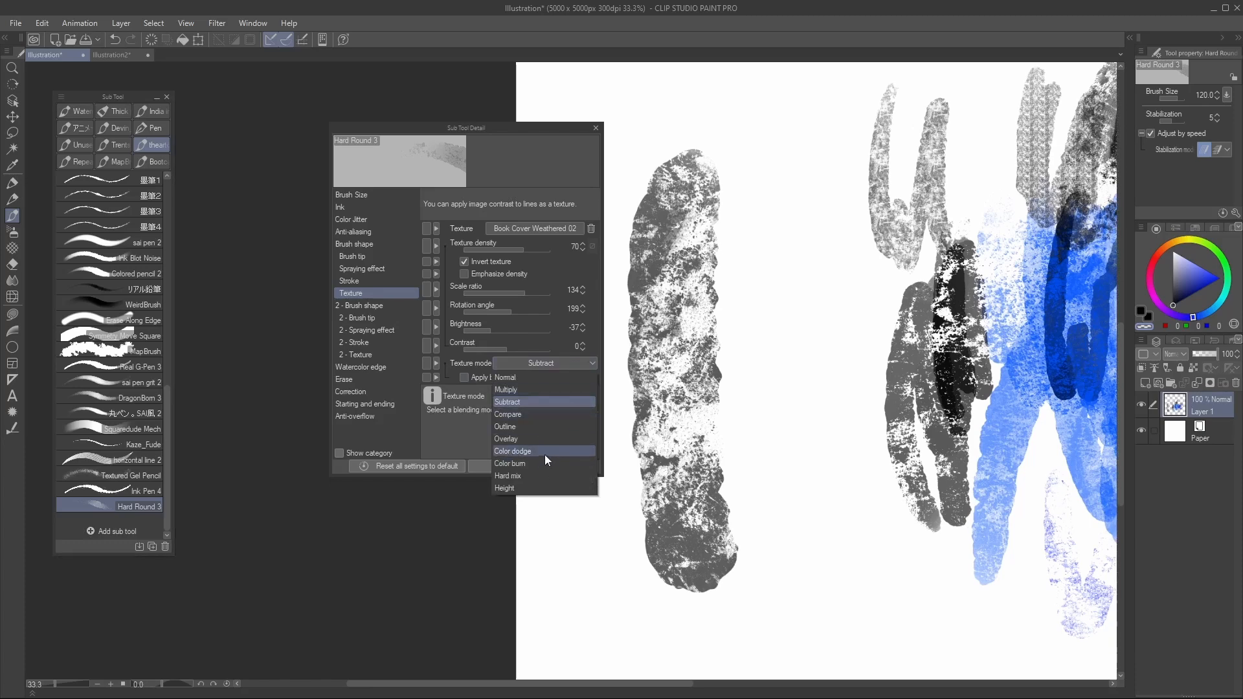
click(537, 487)
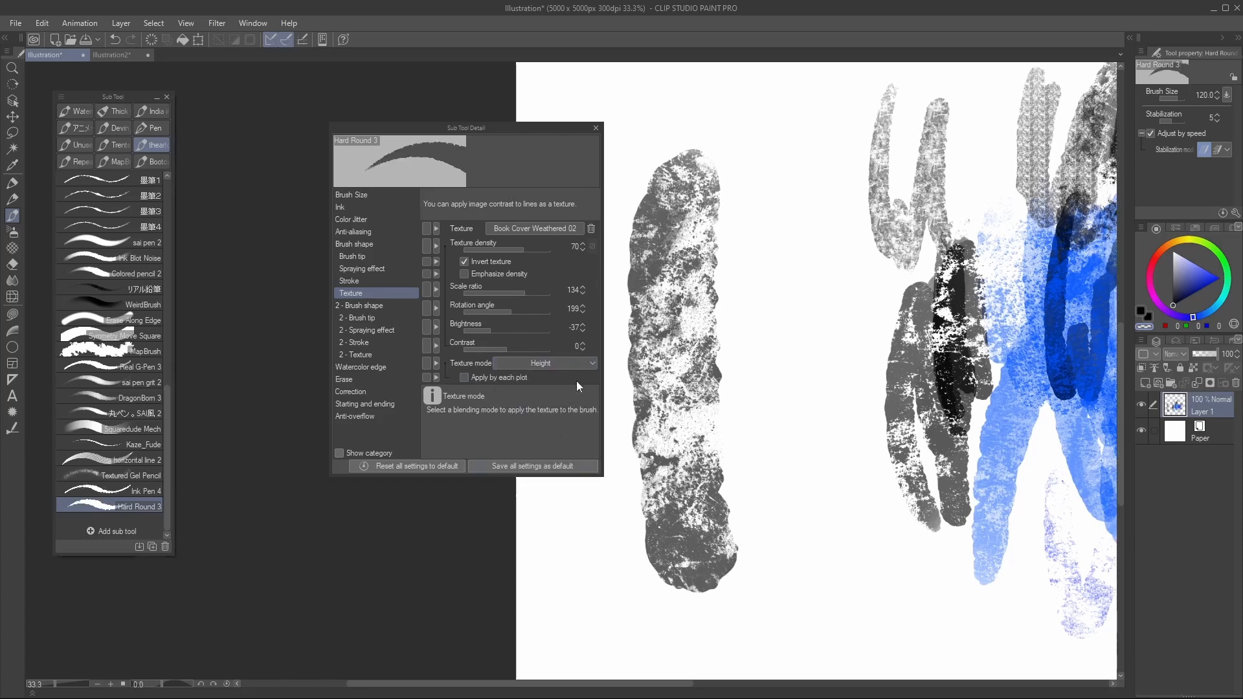
key(bracketright)
mouse_move(719, 194)
mouse_down()
mouse_move(709, 347)
mouse_move(735, 361)
mouse_up()
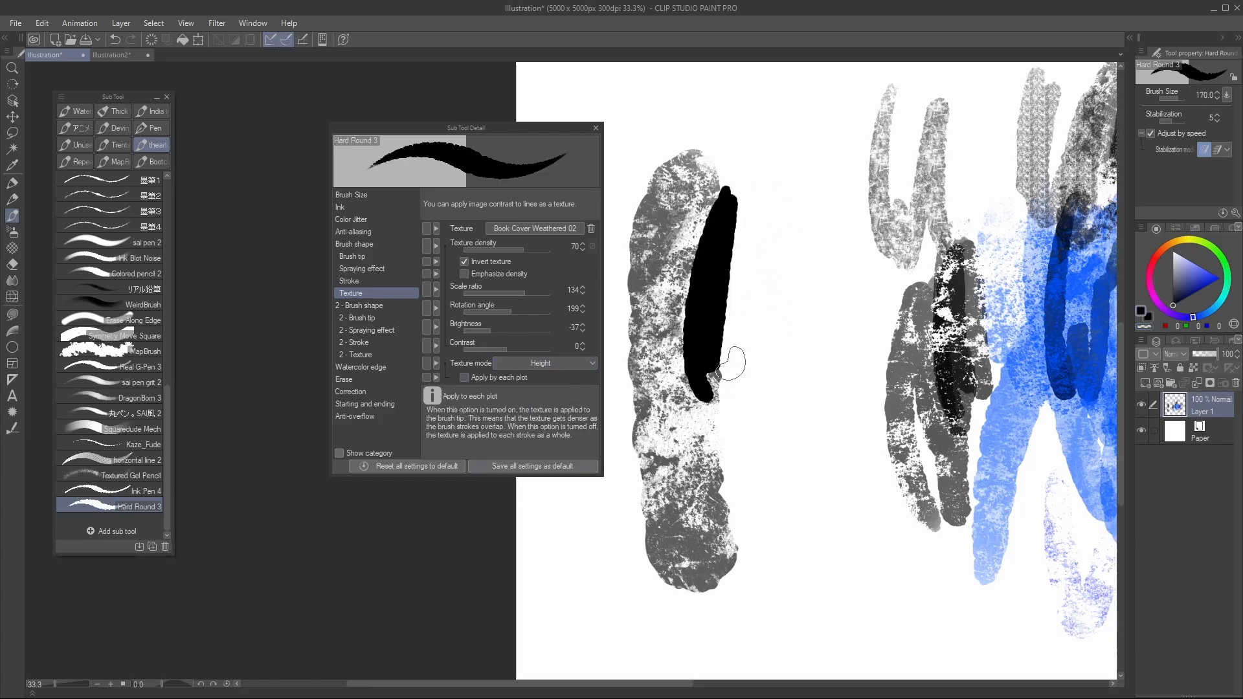
key(ctrl+z)
Change the texture to Spread&NoiseT in Hard mix mode, paint a few test strokes beside the large grey one and undo them
click(574, 231)
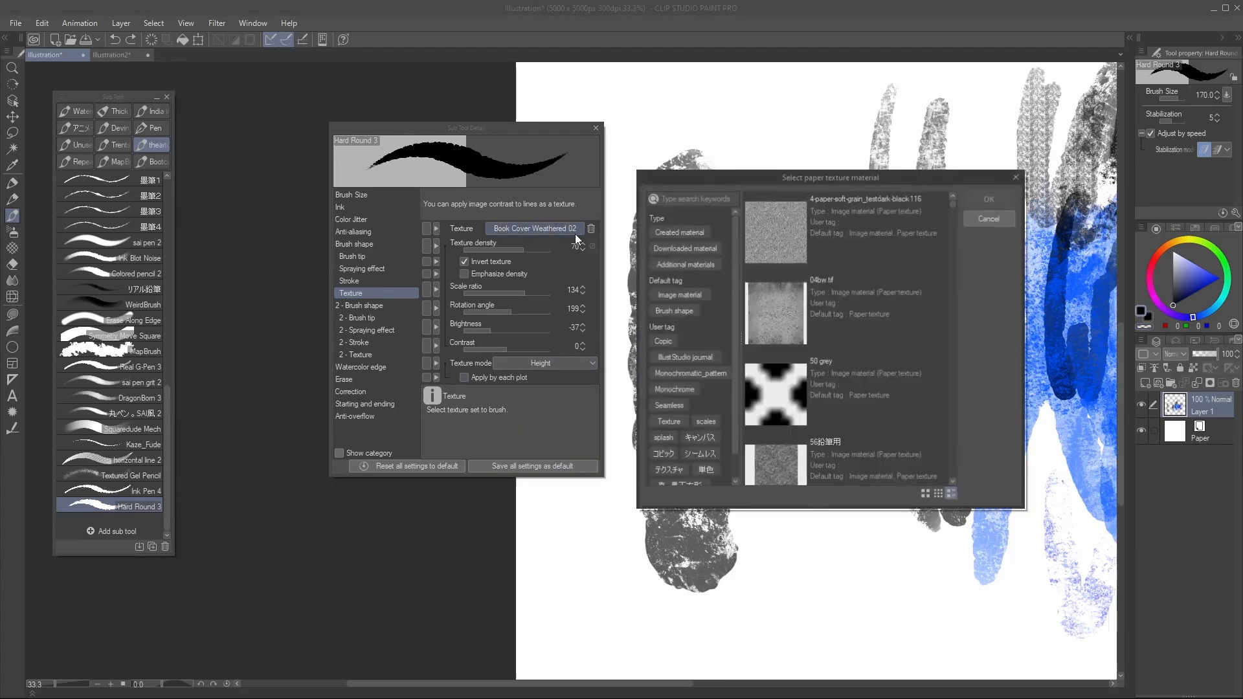
click(545, 463)
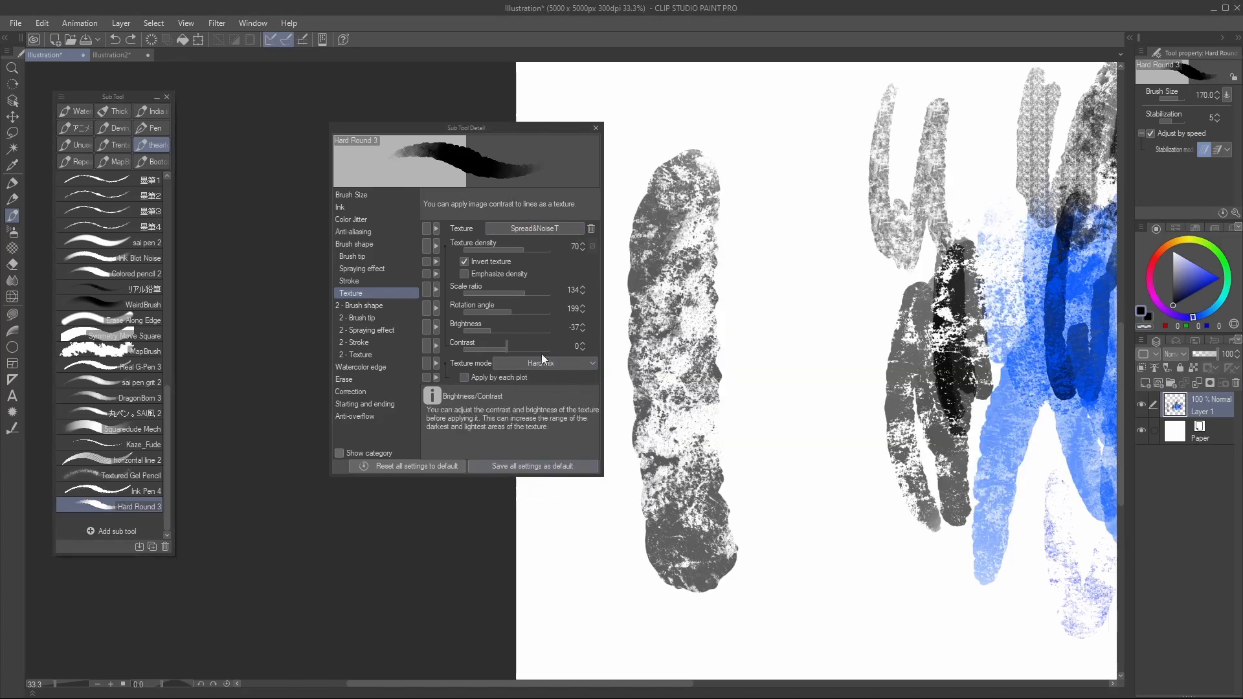
mouse_move(771, 194)
mouse_down()
mouse_move(754, 359)
mouse_move(806, 443)
mouse_up()
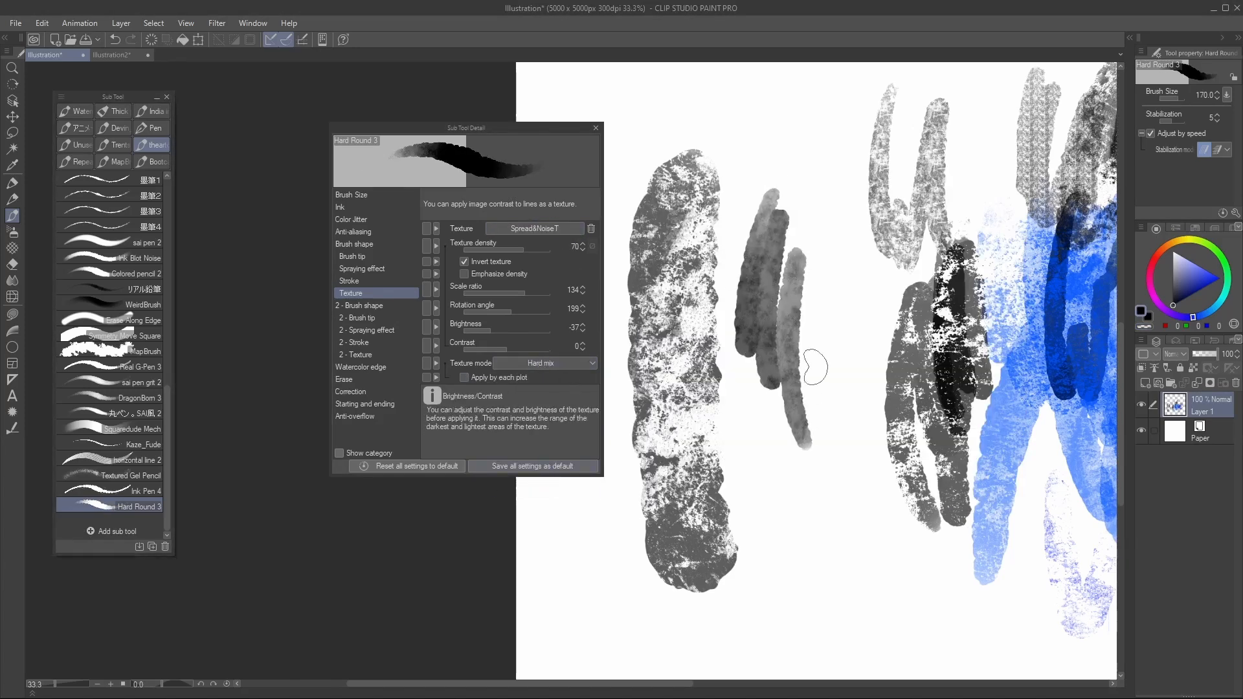
key(ctrl+z)
Set the texture mode to Subtract and paint a test stroke beside the large grey one
click(544, 363)
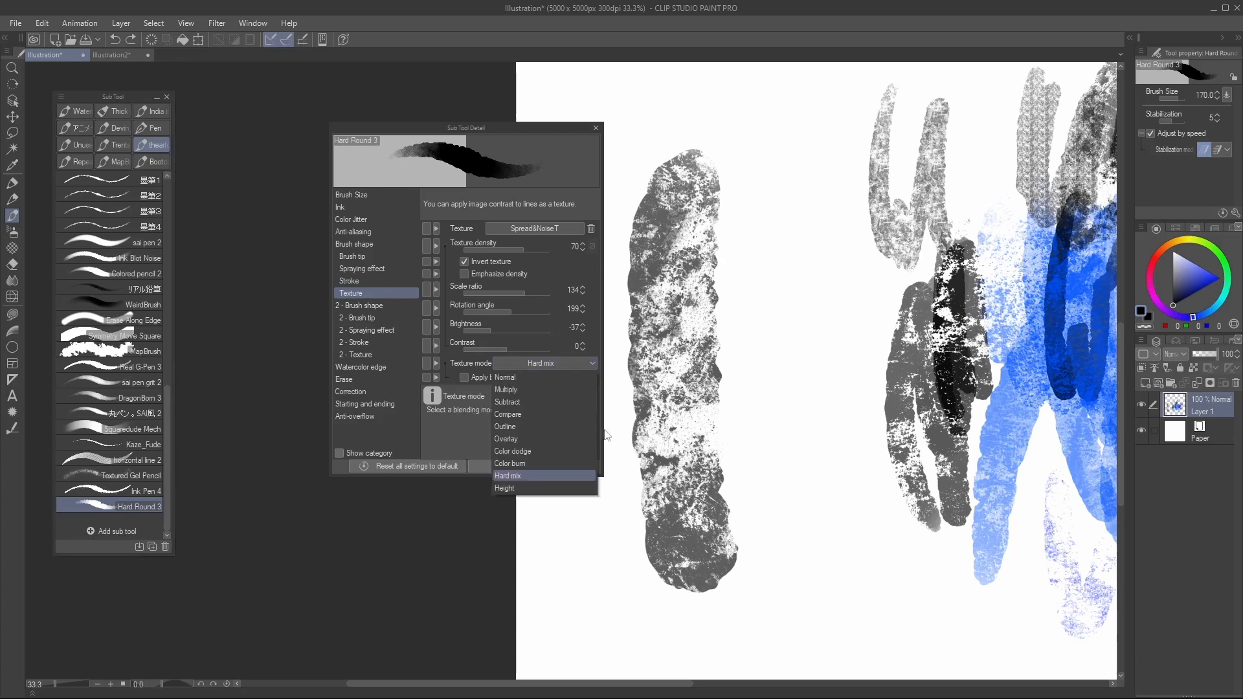
click(538, 402)
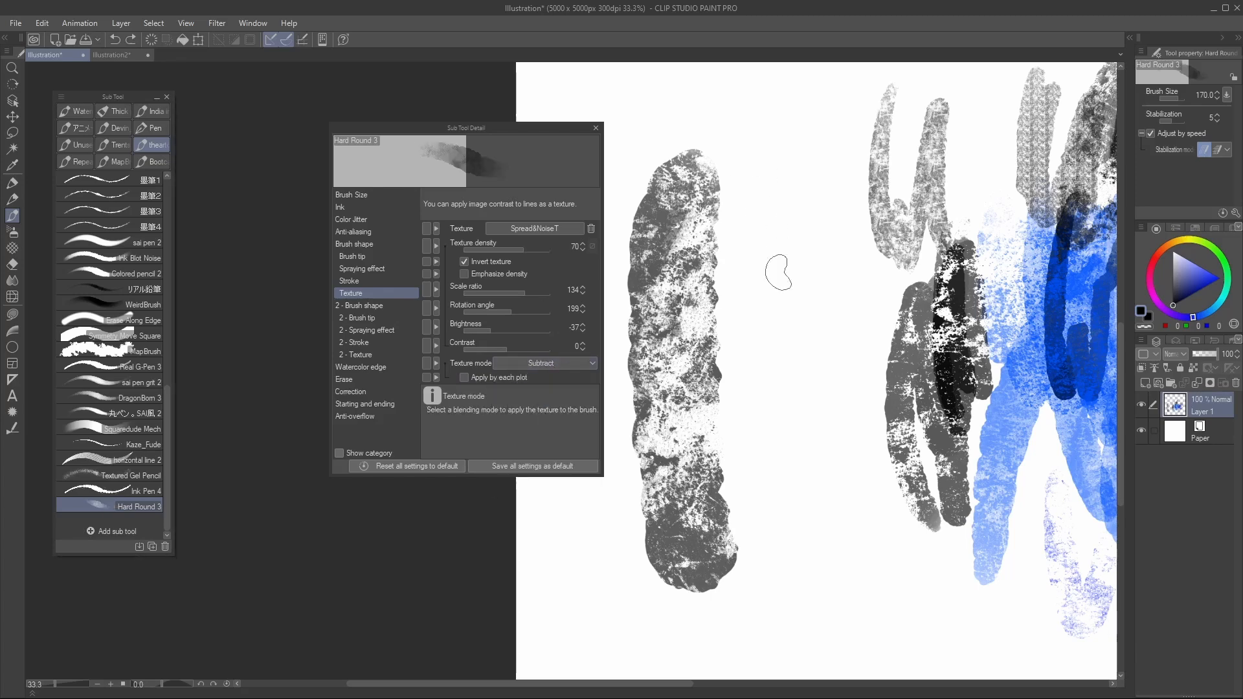
mouse_move(775, 207)
mouse_down()
mouse_move(738, 330)
mouse_move(789, 405)
mouse_up()
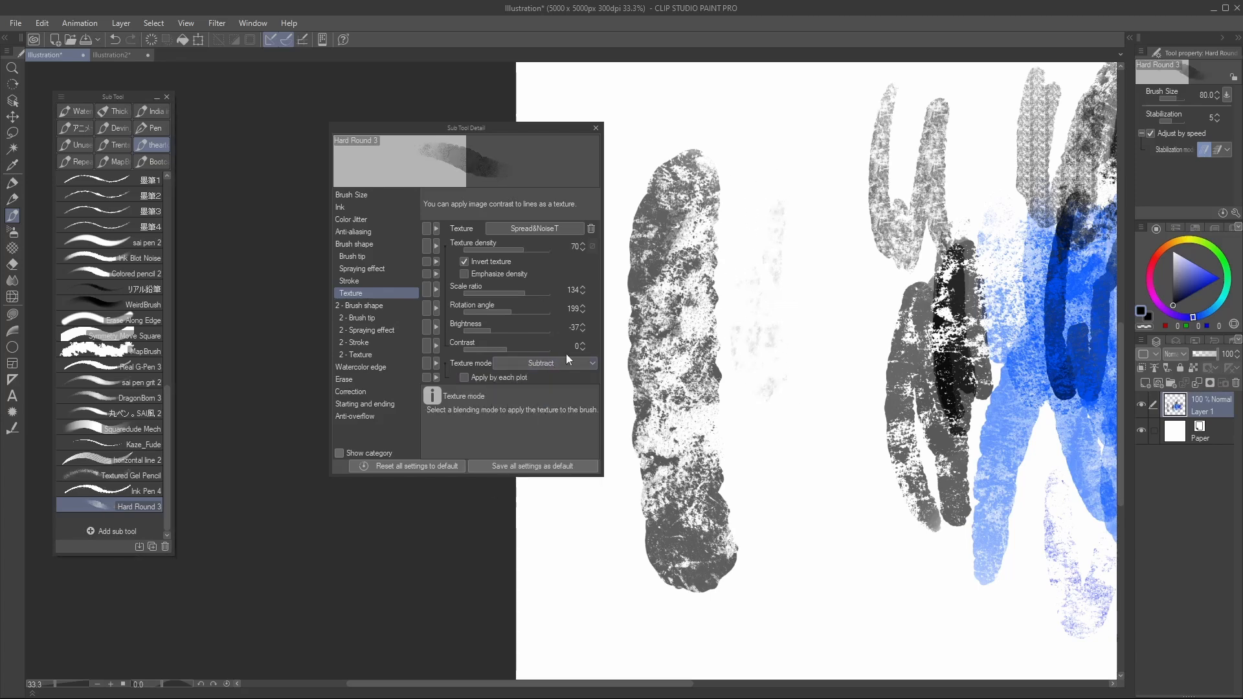
Enable applying the texture by each plot, set the brush size to 250 and paint a test patch in the blank area above
click(464, 377)
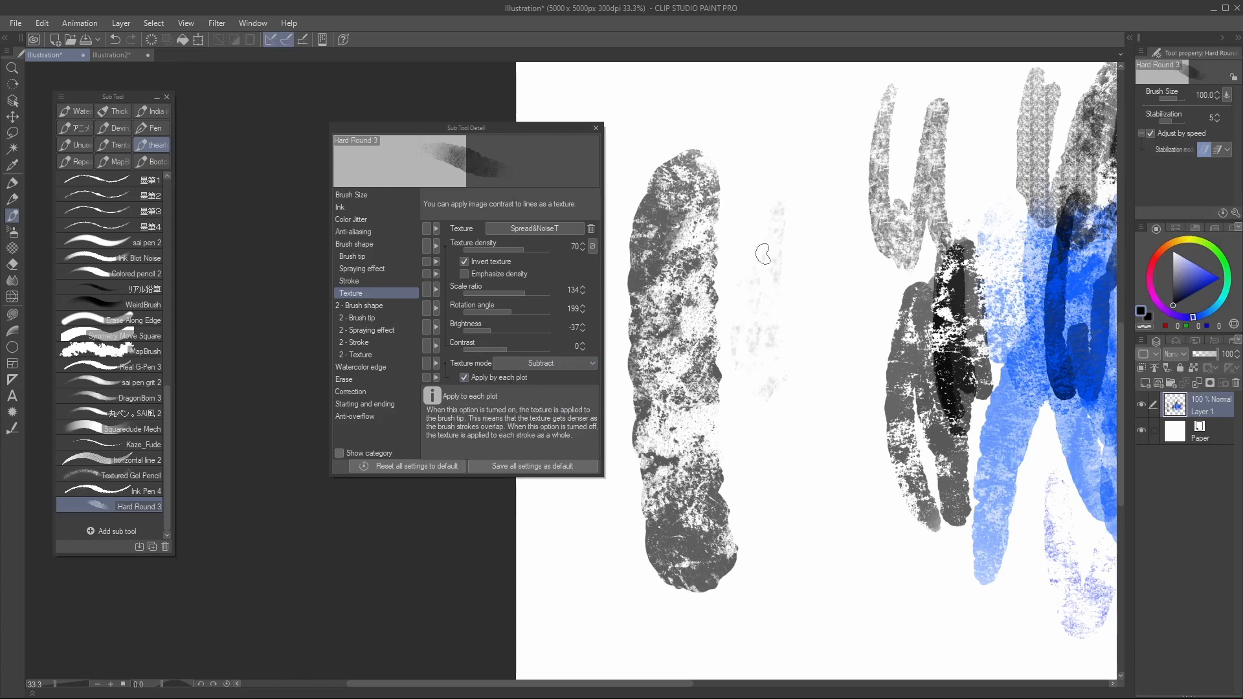
key(bracketright)
key(bracketright)
key(bracketright)
key(bracketright)
key(bracketright)
key(bracketright)
key(bracketright)
key(bracketright)
drag(796, 81, 756, 312)
key(bracketleft)
key(bracketleft)
key(bracketleft)
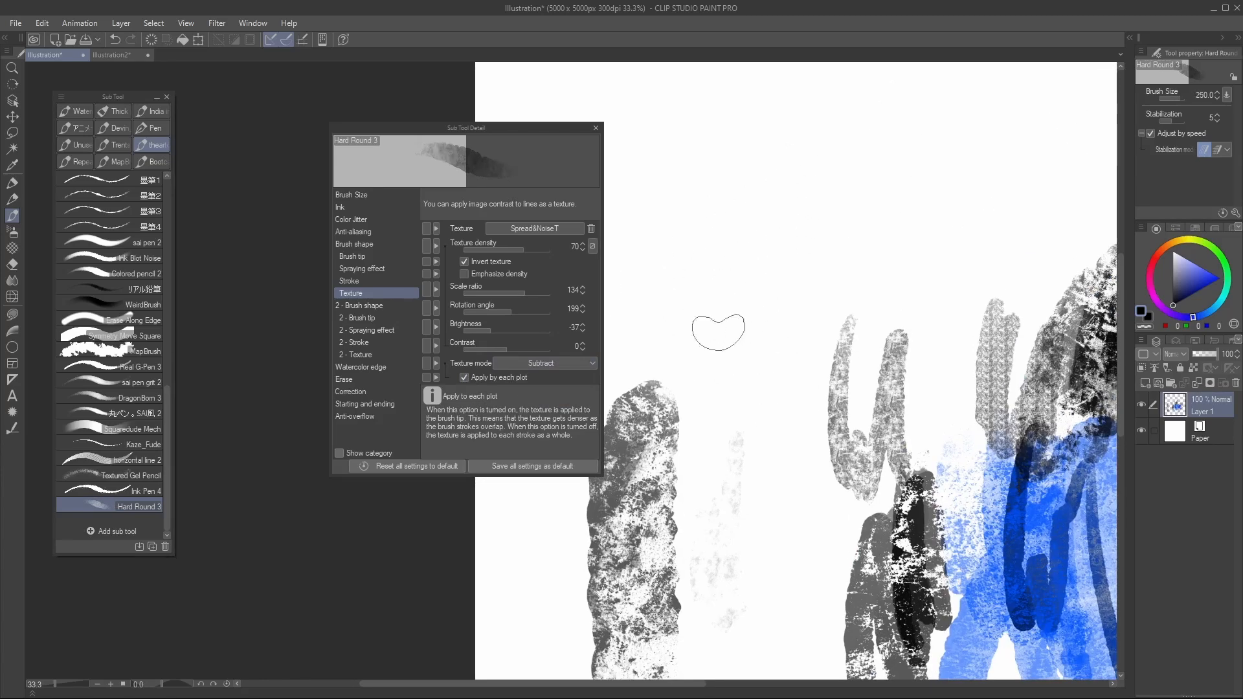
mouse_move(767, 217)
mouse_down()
mouse_move(756, 287)
mouse_move(777, 354)
mouse_move(781, 276)
mouse_move(779, 400)
mouse_move(799, 219)
mouse_up()
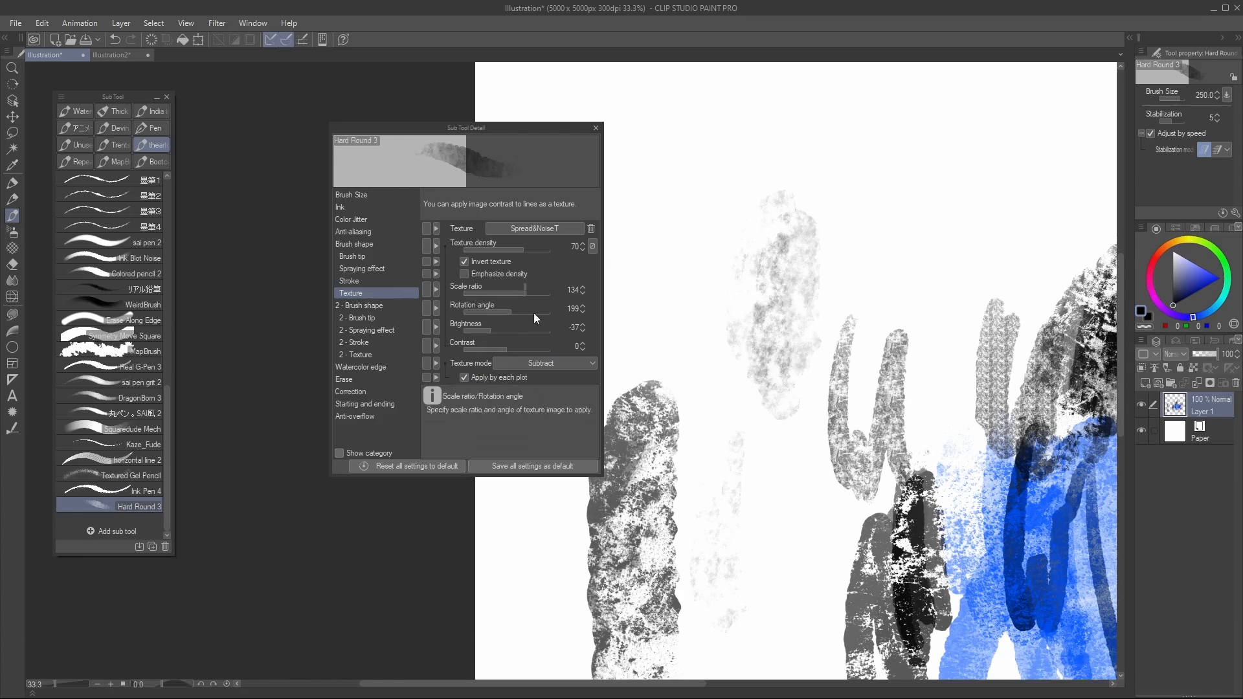
Try the Outline and Compare texture modes
right_click(437, 378)
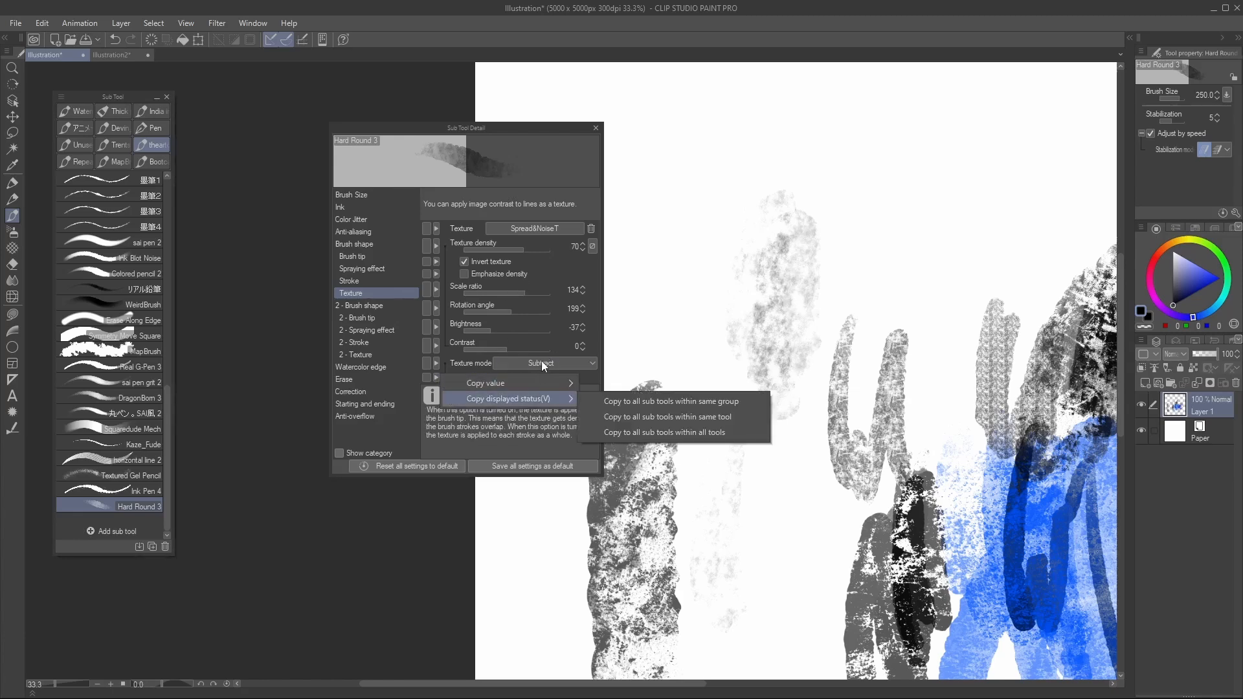
click(513, 429)
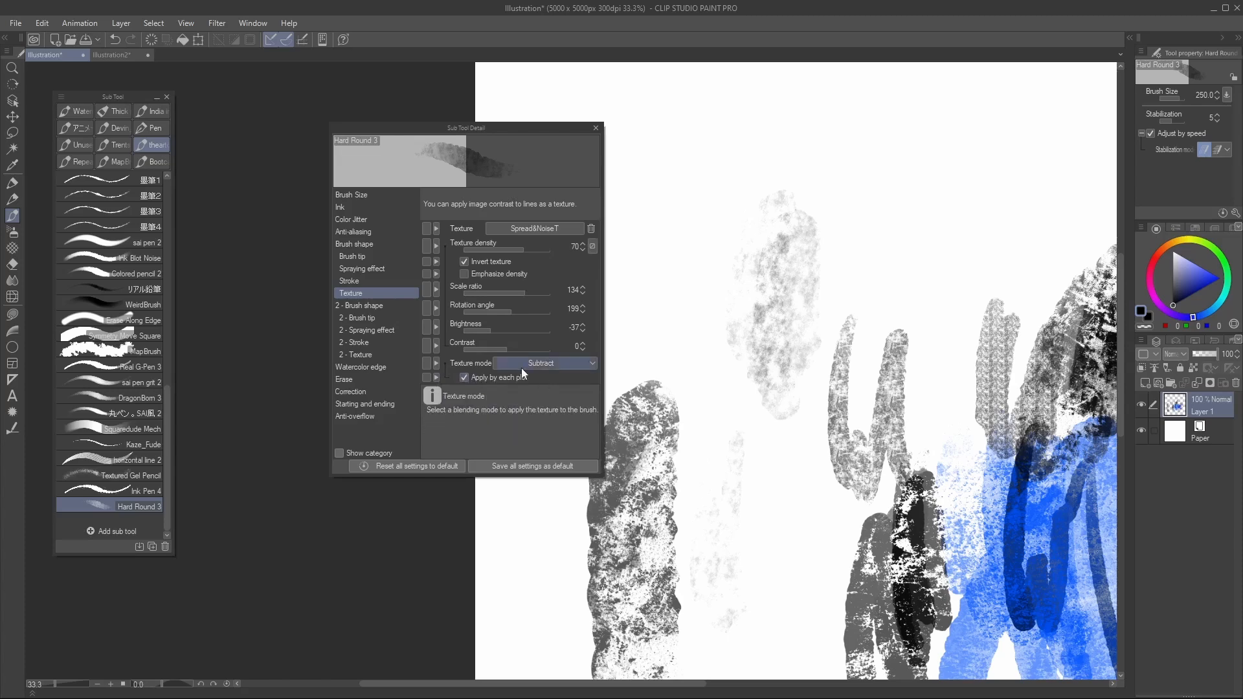
click(522, 365)
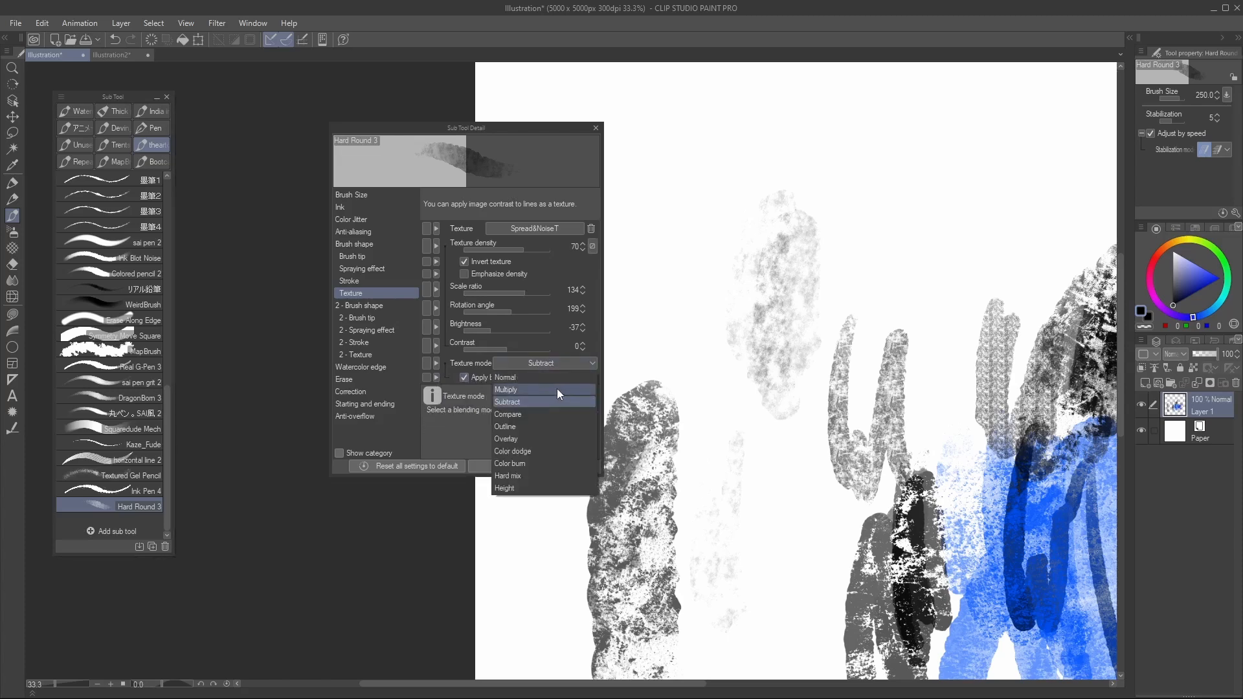
click(534, 427)
click(534, 360)
click(526, 417)
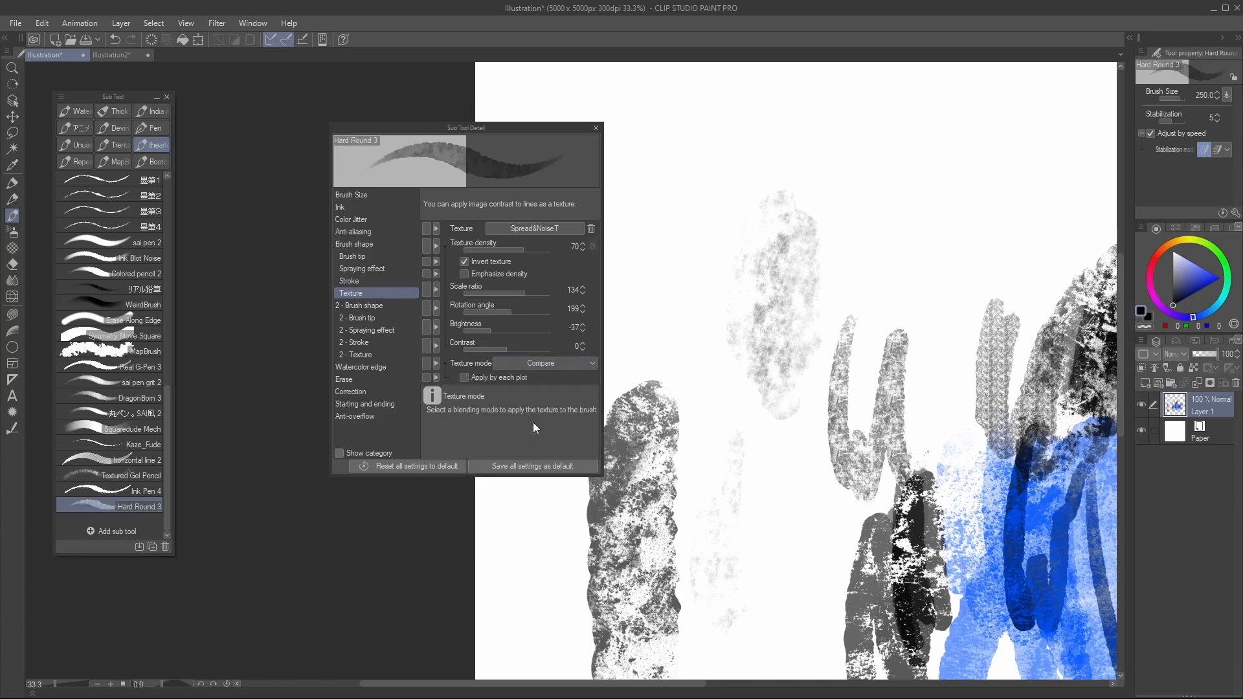
Set the texture mode to Multiply and paint overlapping diagonal strokes beside the last test patch
click(538, 363)
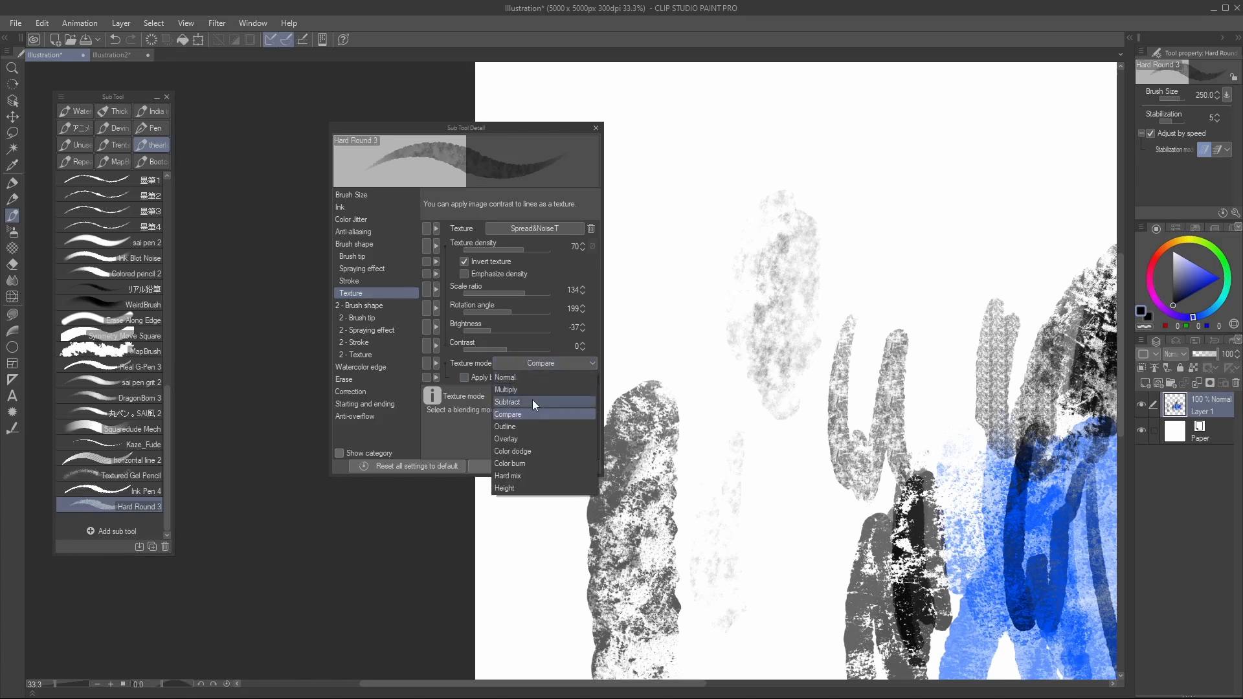
click(521, 389)
mouse_move(841, 194)
mouse_down()
mouse_move(816, 311)
mouse_move(900, 161)
mouse_move(893, 174)
mouse_up()
Try the Normal texture mode with a test stroke and undo the stroke
click(565, 363)
click(548, 378)
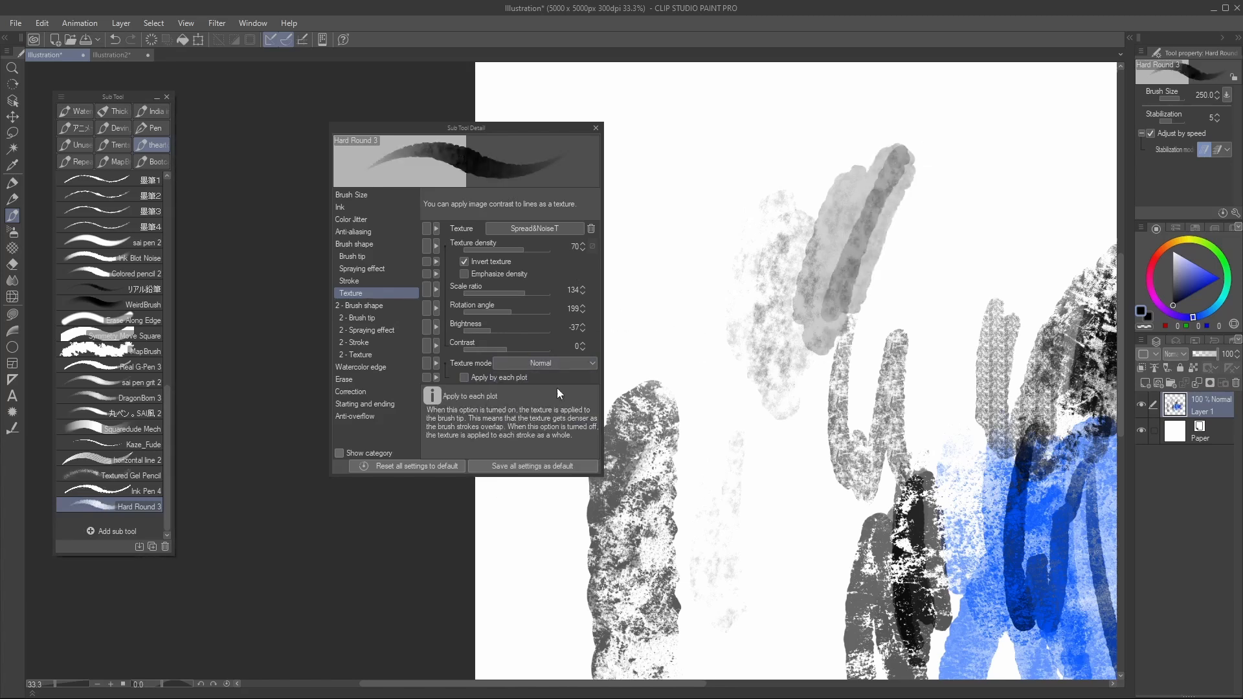
mouse_move(719, 193)
mouse_down()
mouse_move(688, 323)
mouse_move(727, 381)
mouse_up()
key(ctrl+z)
Set the non-inverted texture to Subtract, density 76, scale 98, rotation 180, brightness 51 and contrast 12, and paint strokes at decreasing brush sizes
click(562, 363)
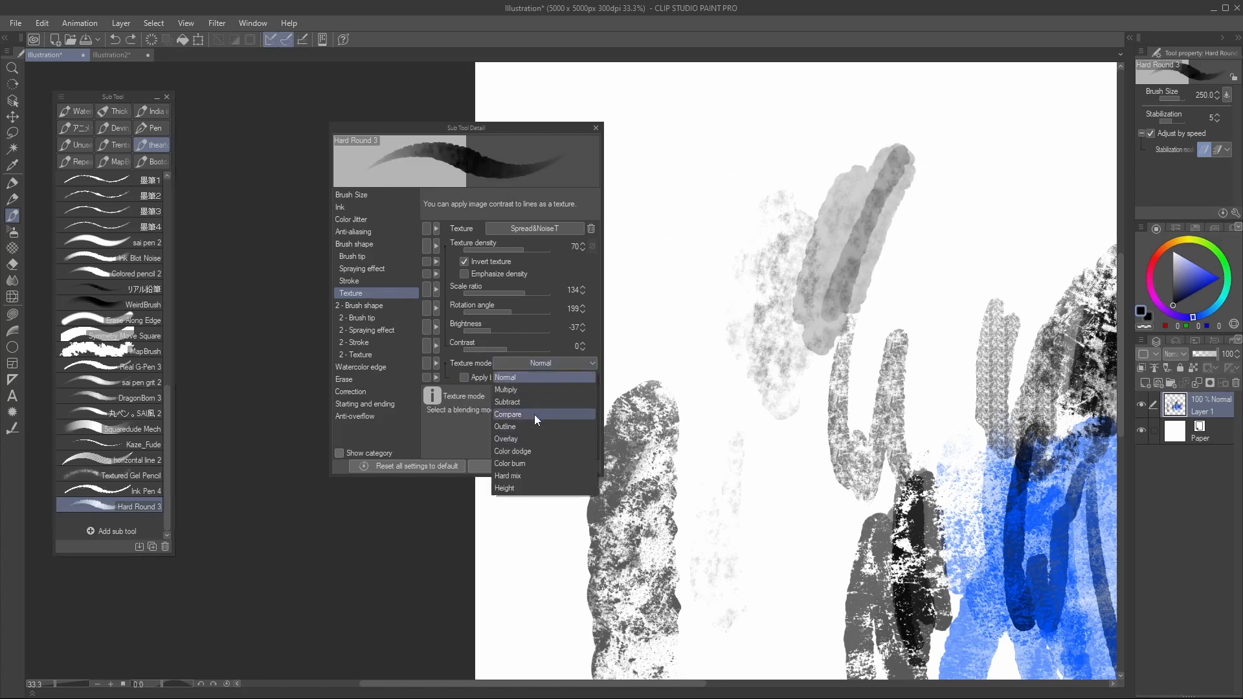
click(533, 402)
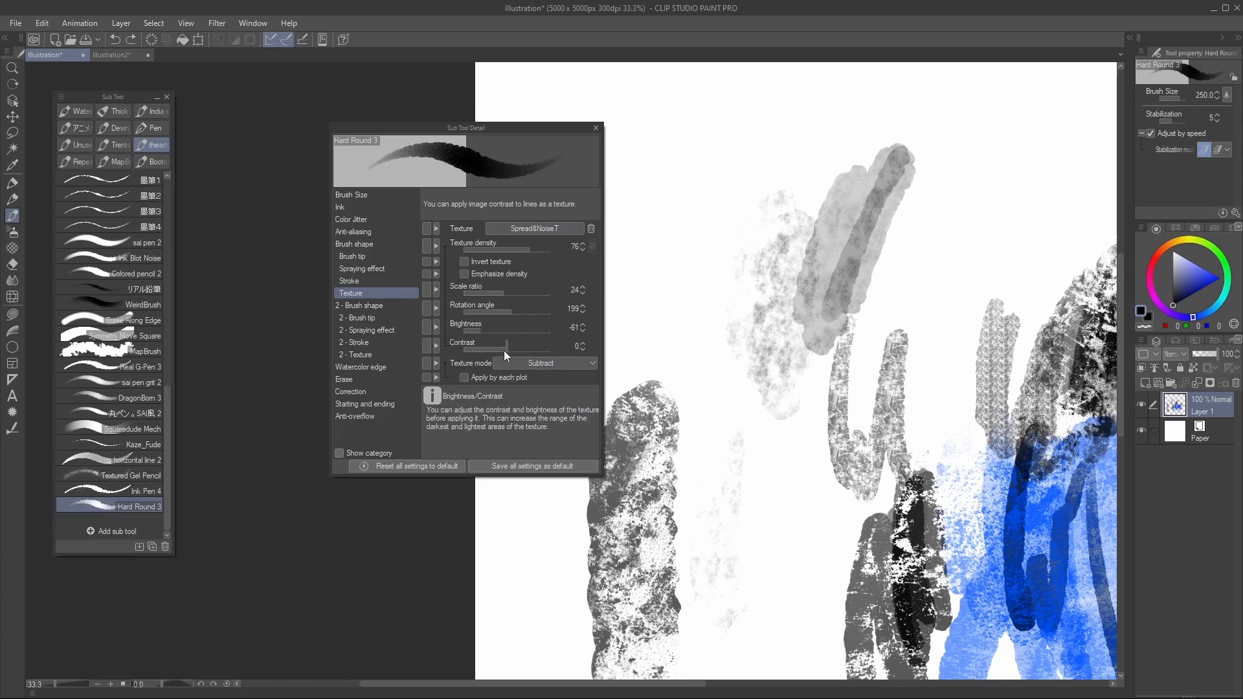
mouse_move(503, 350)
mouse_down()
mouse_move(513, 331)
mouse_move(526, 335)
mouse_up()
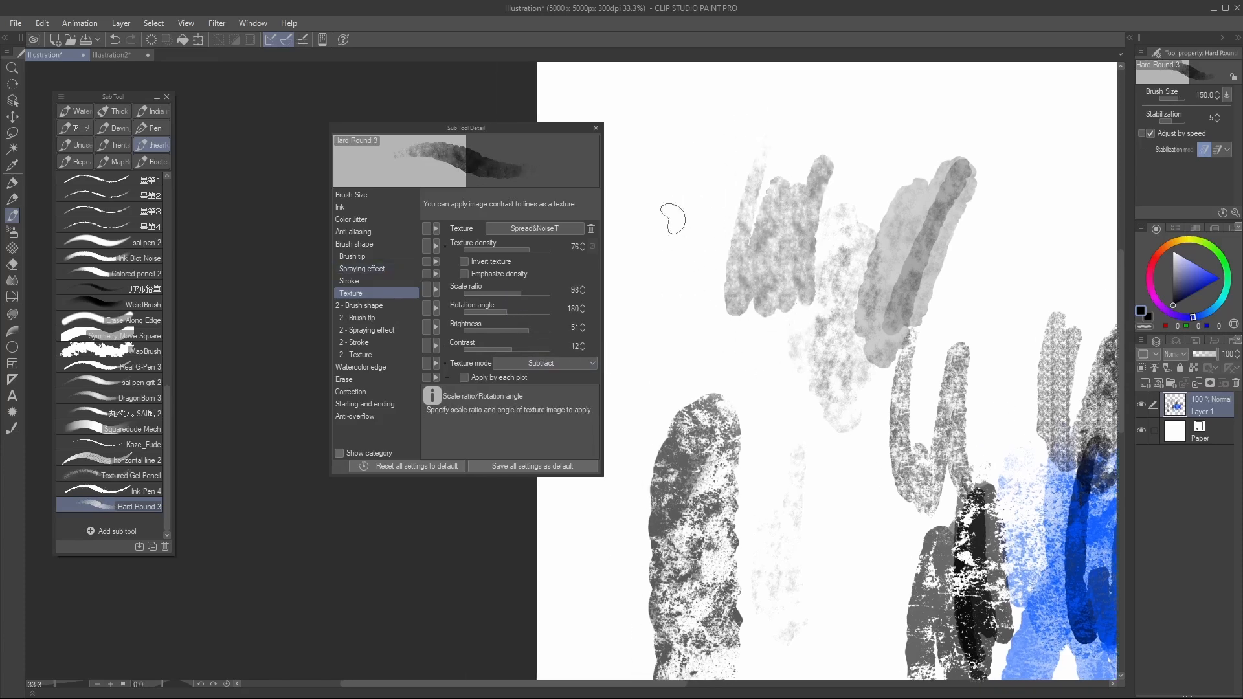
mouse_move(711, 345)
mouse_down()
mouse_move(673, 196)
mouse_move(690, 379)
mouse_up()
key(bracketleft)
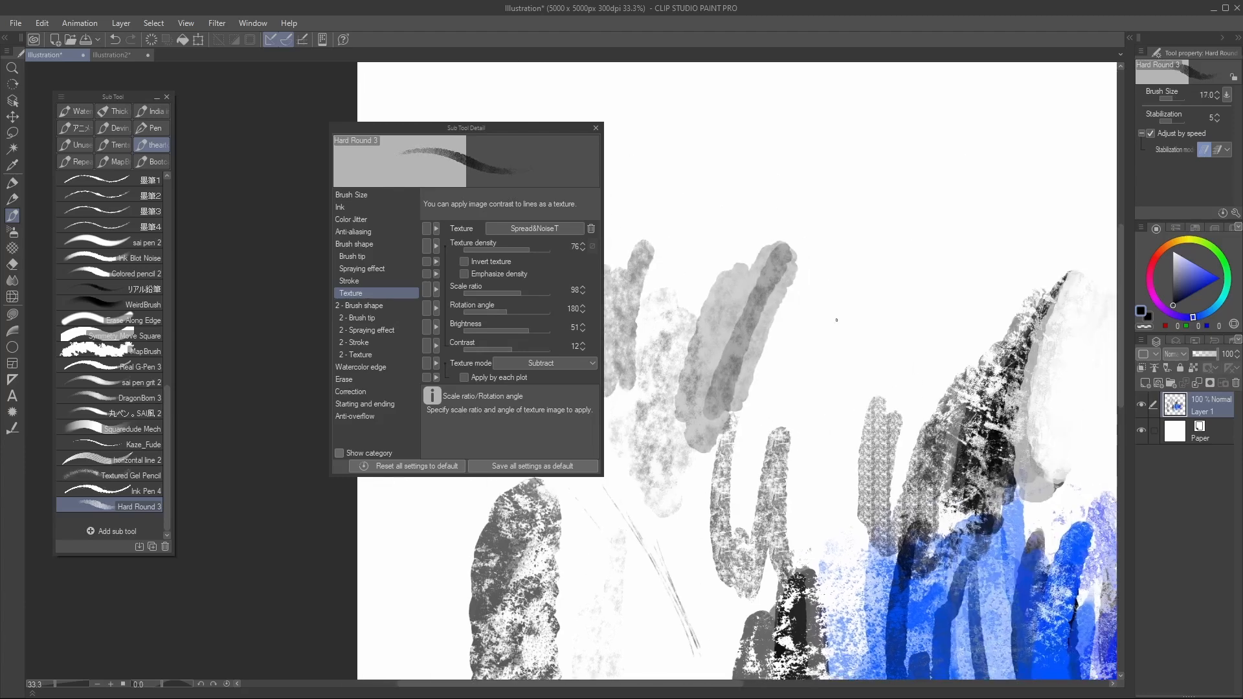
Remove the texture from the brush and turn on Watercolor edge
click(396, 371)
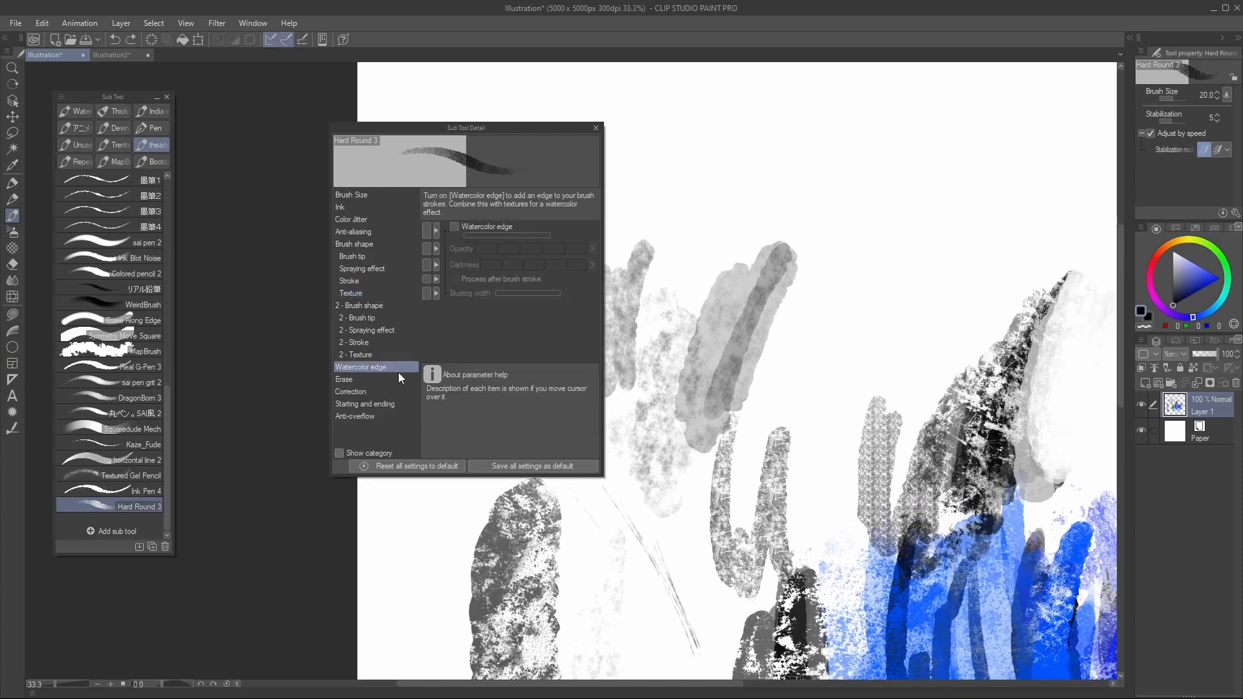
click(372, 297)
click(589, 229)
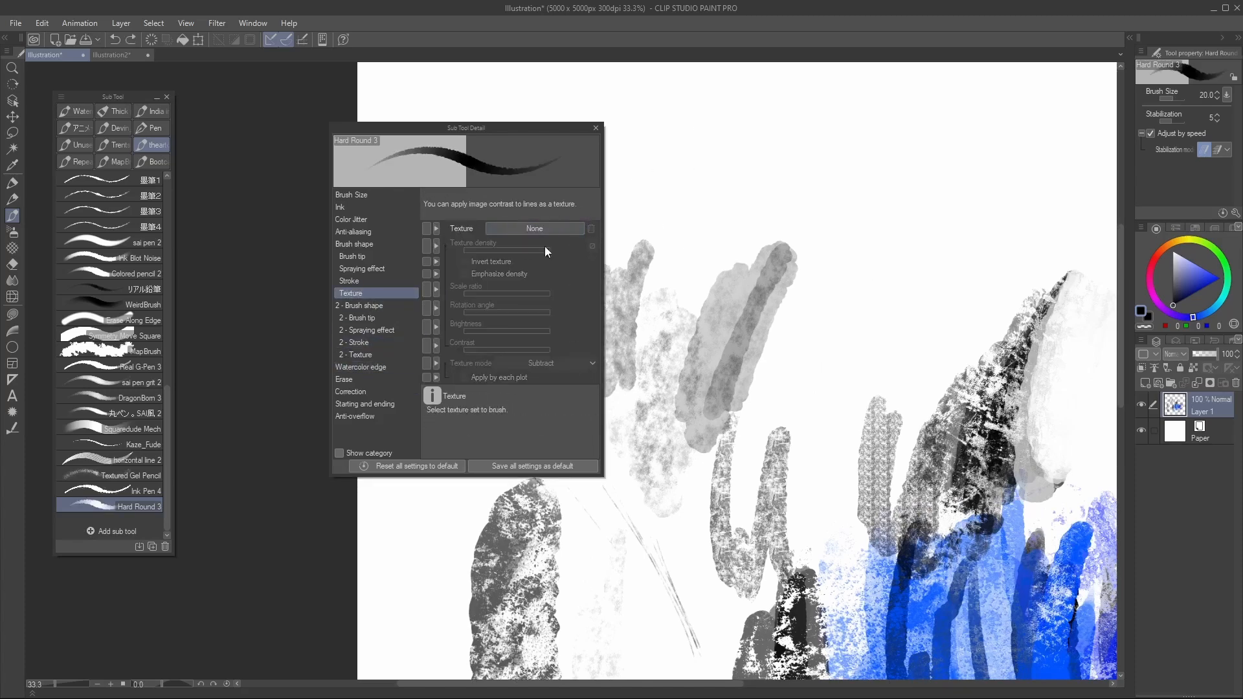
click(369, 367)
click(455, 226)
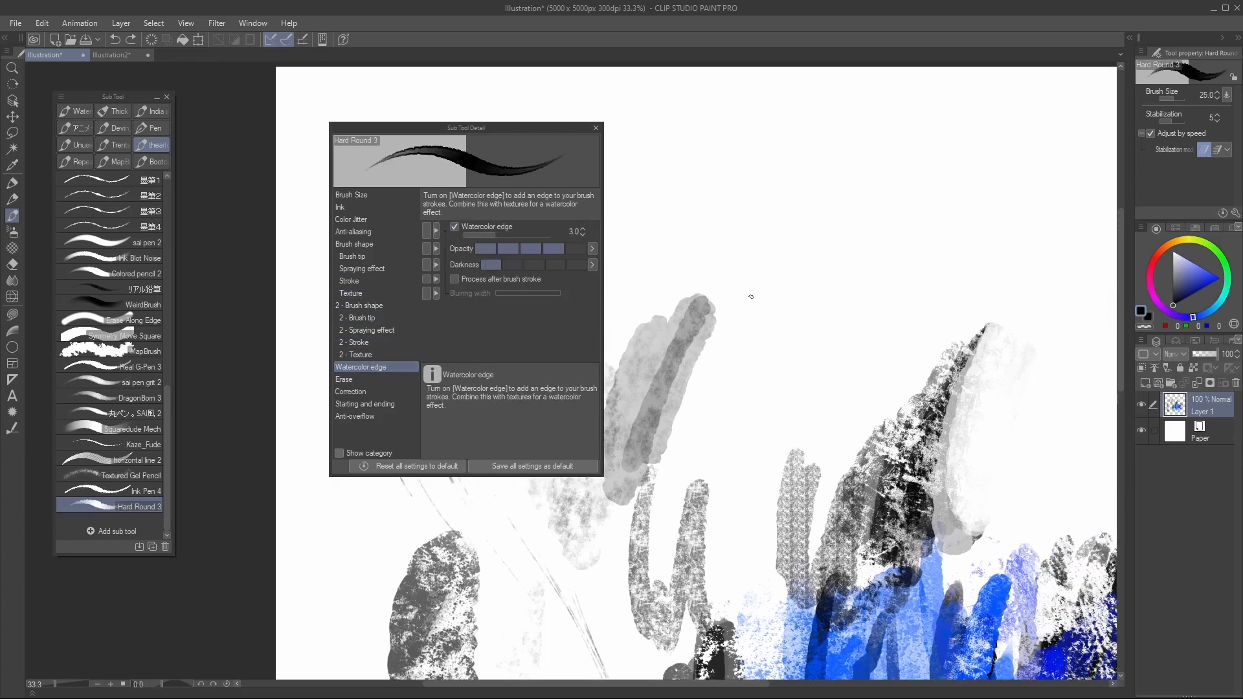
Raise the brush size to 400 and paint two overlapping watercolor-edge strokes in the blank area above the textured ones
drag(740, 199, 812, 419)
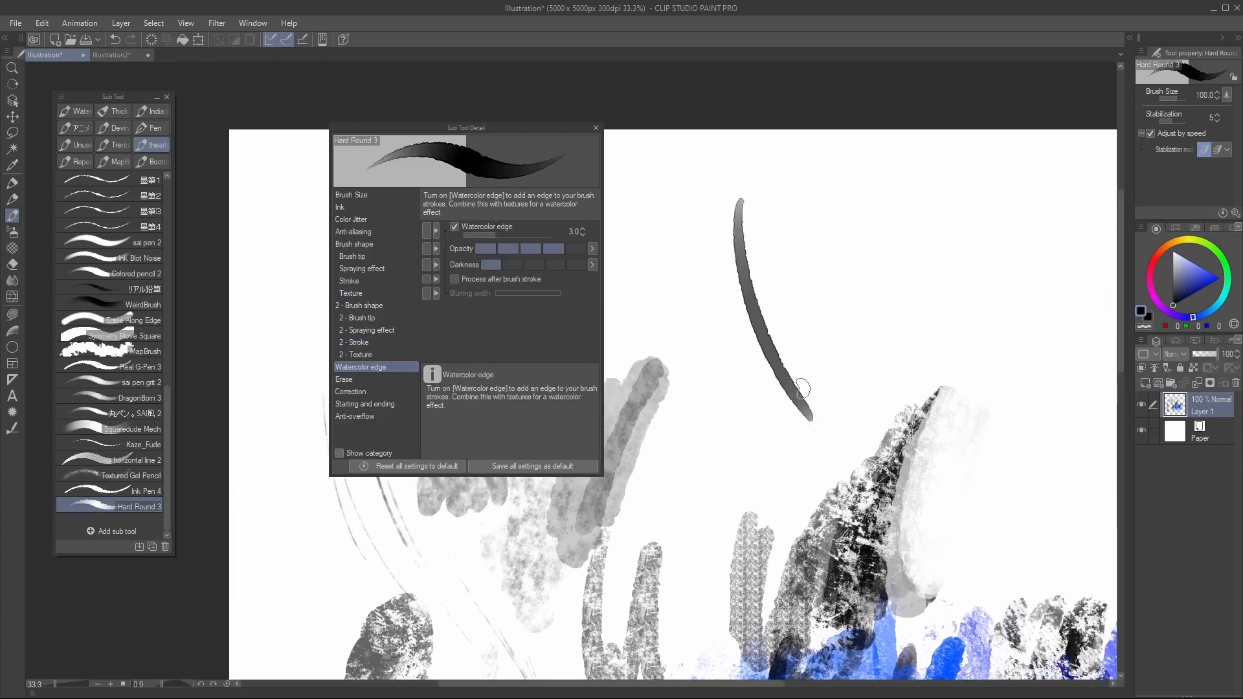
key(ctrl+z)
key(bracketright)
key(bracketright)
key(bracketright)
key(bracketright)
key(bracketright)
key(bracketright)
mouse_move(753, 215)
mouse_down()
mouse_move(746, 272)
mouse_move(806, 493)
mouse_up()
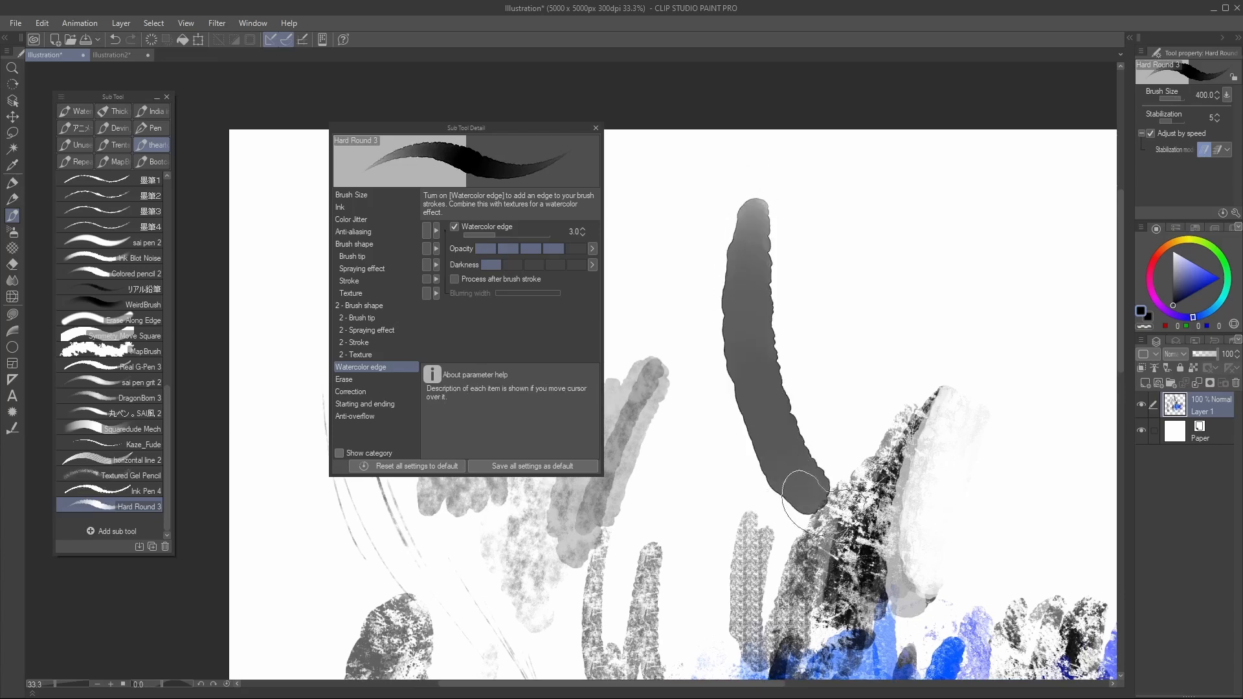
drag(780, 249, 835, 488)
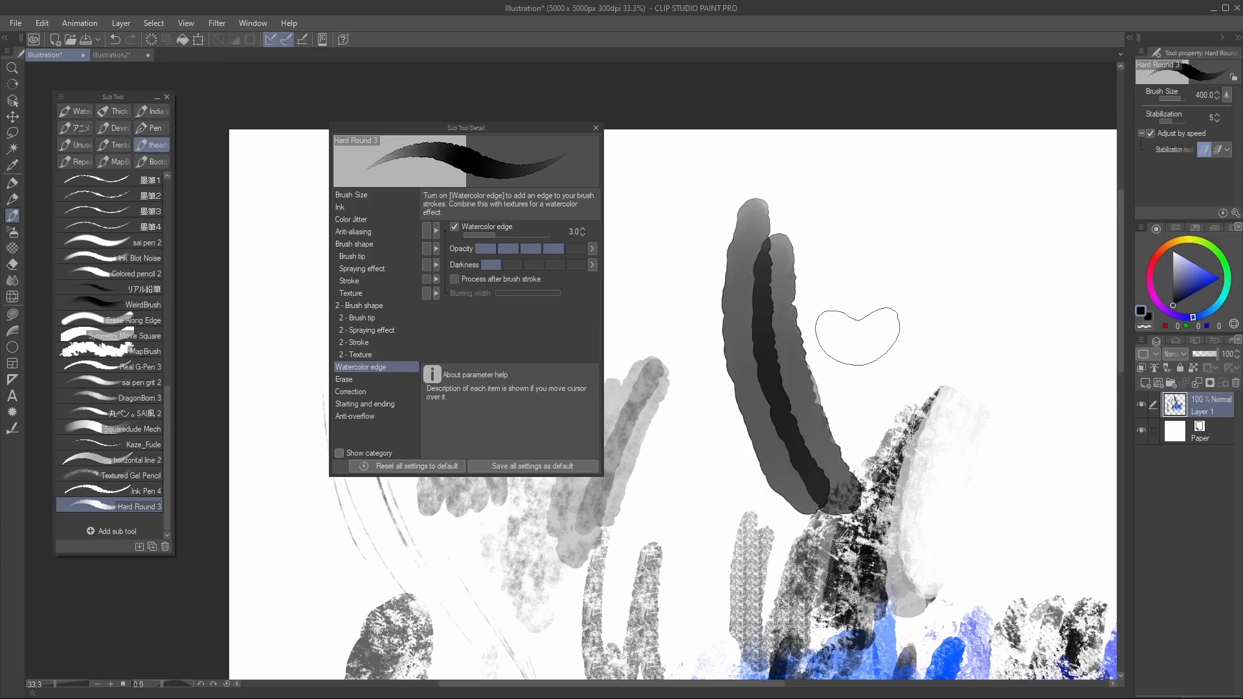
Set the drawing color to blue and paint overlapping watercolor-edge strokes at size 400 beside the black ones
click(1218, 278)
mouse_move(841, 208)
mouse_down()
mouse_move(888, 362)
mouse_move(886, 255)
mouse_move(958, 381)
mouse_move(866, 266)
mouse_move(913, 231)
mouse_move(966, 271)
mouse_move(1019, 284)
mouse_up()
drag(949, 383, 737, 442)
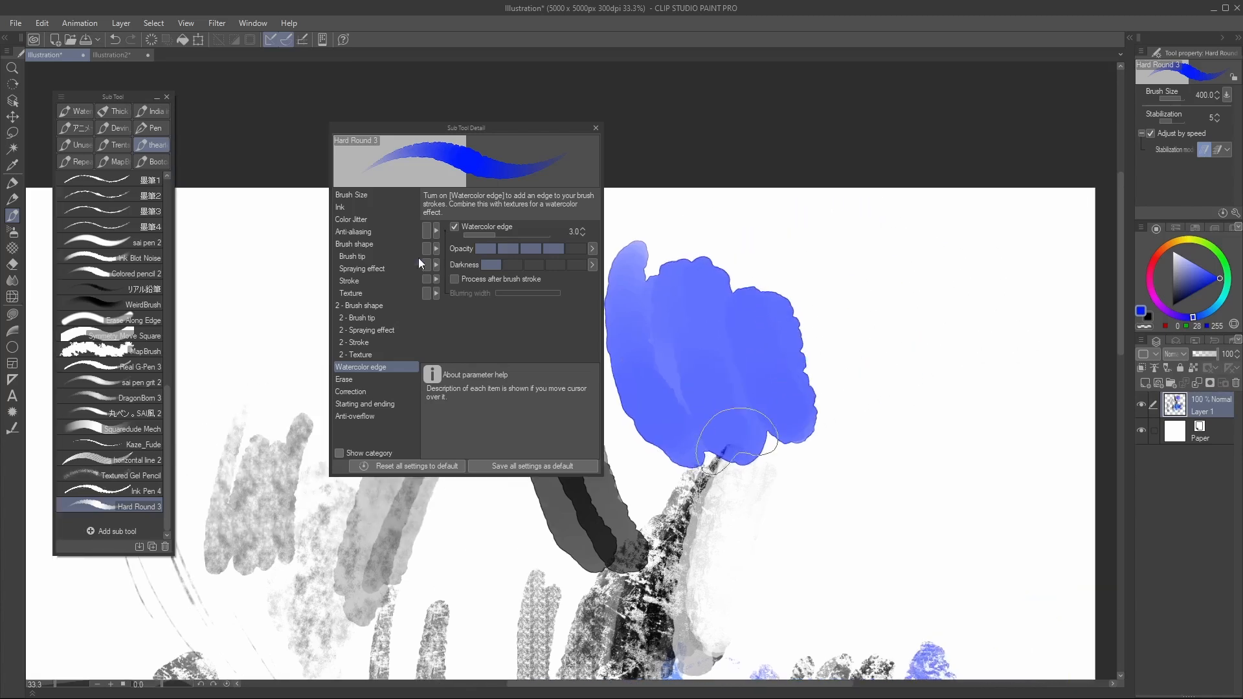
Replace the brush tip shape with an irregular cloud-like brush tip material
click(386, 255)
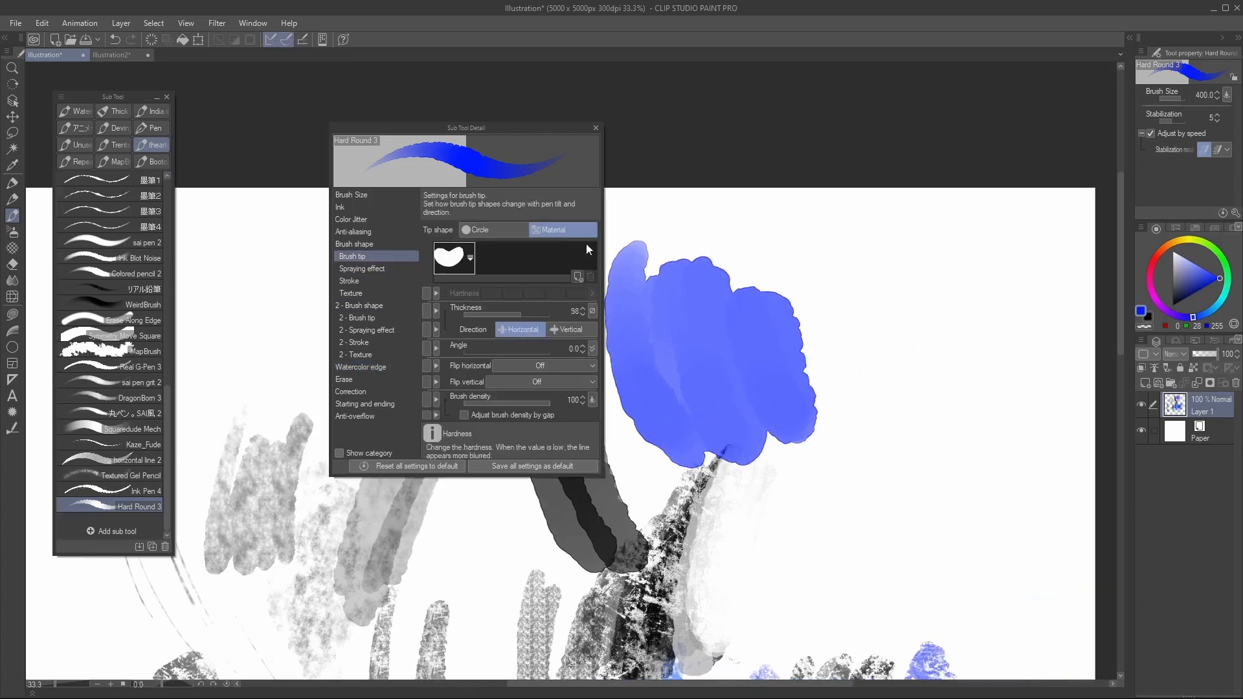
click(578, 277)
click(694, 198)
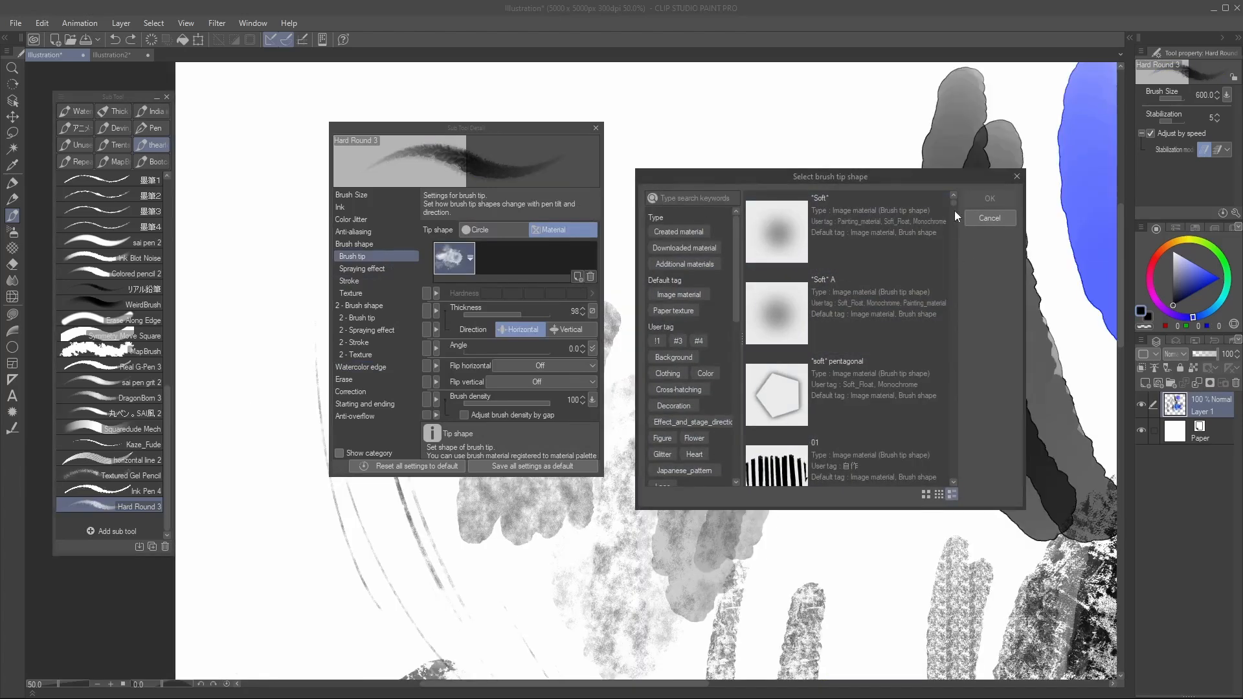
drag(954, 211, 954, 380)
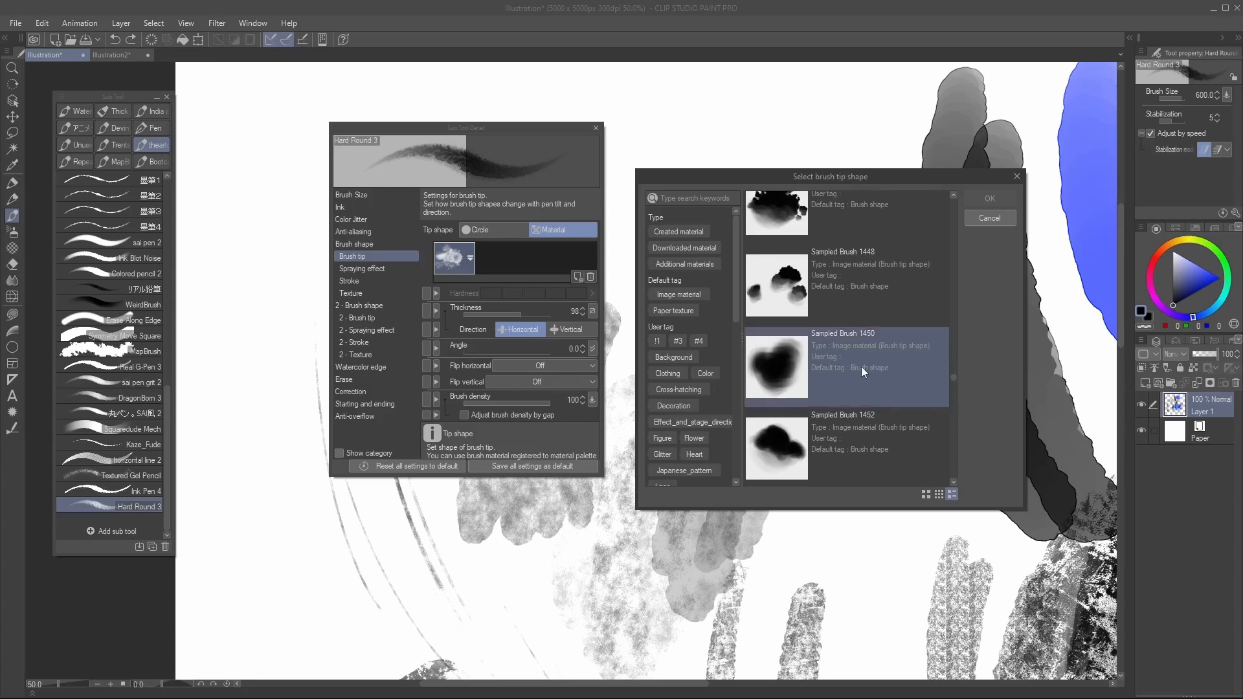
click(985, 218)
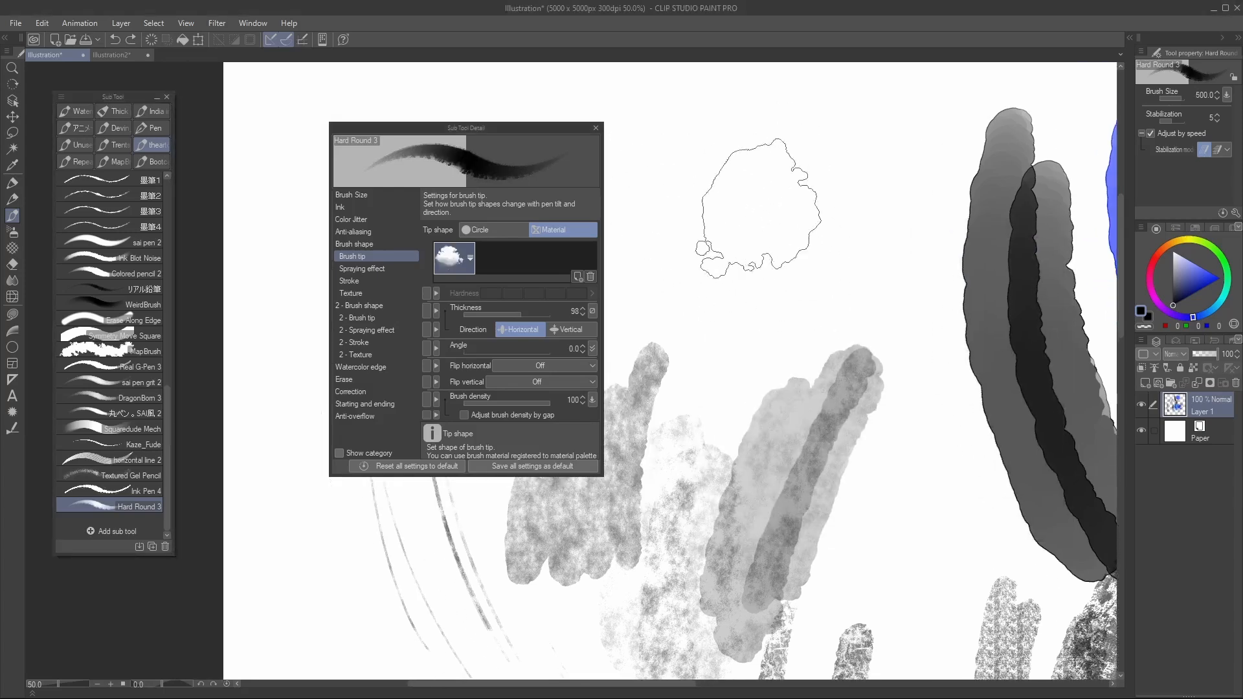
Reduce the brush size to 300, try the cloud-like tip with a short test stroke, and undo the stroke
key(bracketleft)
key(bracketleft)
mouse_move(749, 171)
mouse_down()
mouse_move(749, 235)
mouse_move(790, 228)
mouse_move(809, 200)
mouse_up()
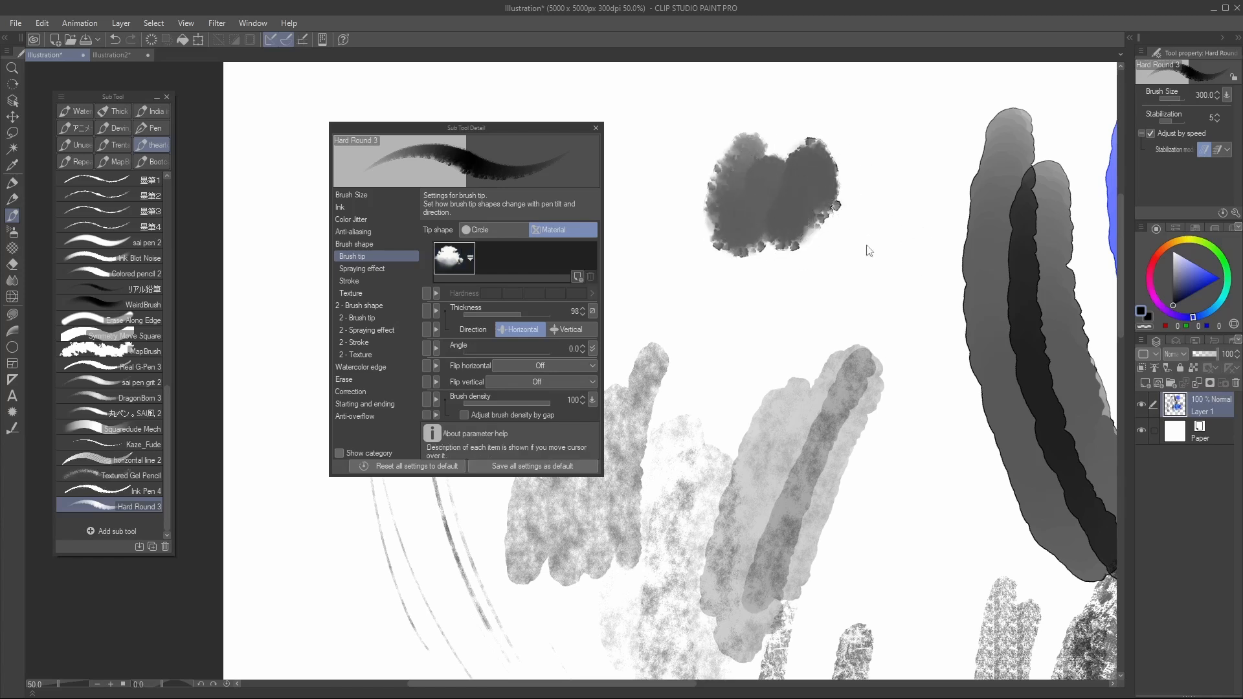
key(ctrl+z)
Raise the brush size to 700 and paint overlapping cloud-like watercolor-edge strokes in the blank area above the textured ones
key(bracketright)
key(bracketright)
key(bracketright)
key(bracketright)
mouse_move(749, 236)
mouse_down()
mouse_move(785, 229)
mouse_move(796, 235)
mouse_move(794, 206)
mouse_move(839, 258)
mouse_move(901, 243)
mouse_move(905, 256)
mouse_move(828, 253)
mouse_move(859, 252)
mouse_move(843, 185)
mouse_move(869, 162)
mouse_move(938, 217)
mouse_up()
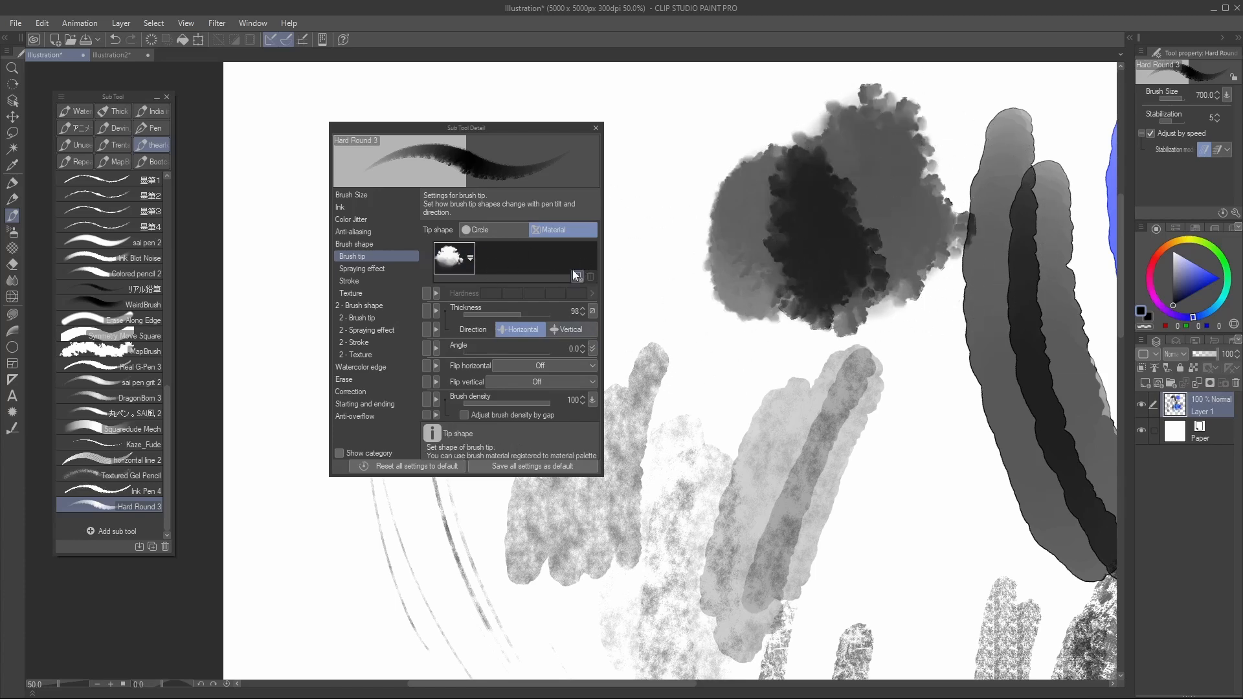
Change the tip shape to Circle, reduce the brush size to 500, and undo a curved test stroke
click(492, 227)
drag(689, 262, 818, 359)
key(bracketleft)
key(bracketleft)
mouse_move(701, 174)
mouse_down()
mouse_move(707, 373)
mouse_move(745, 418)
mouse_up()
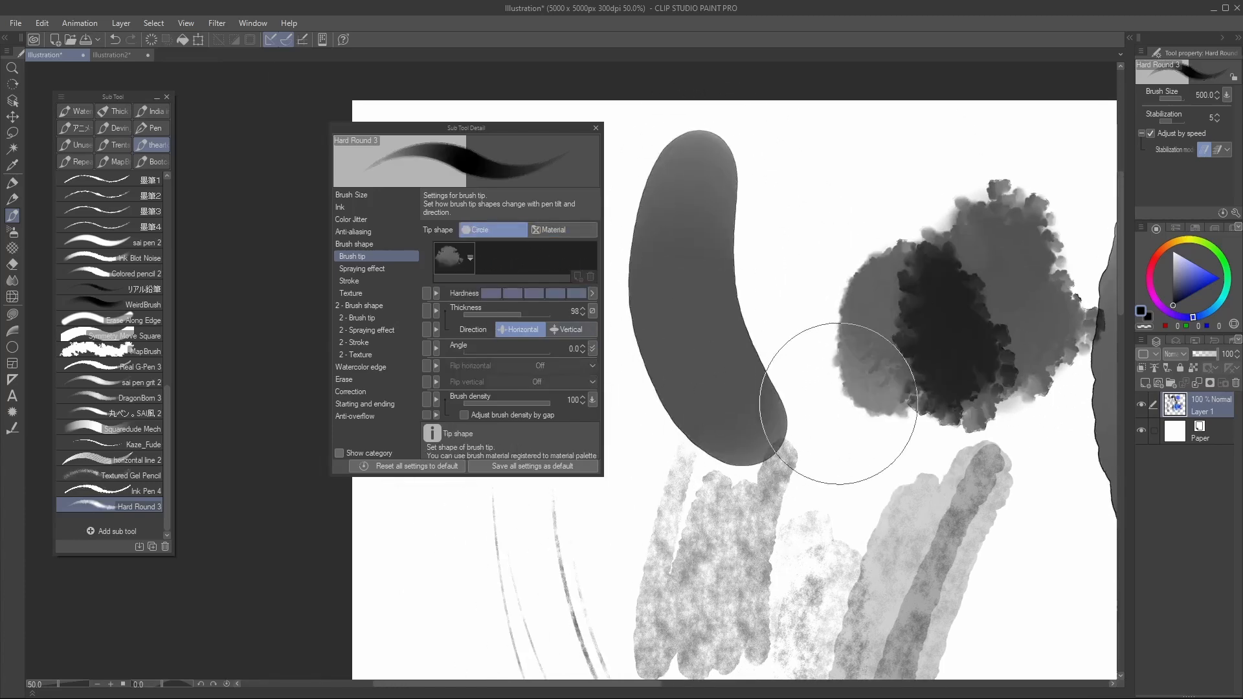
key(ctrl+z)
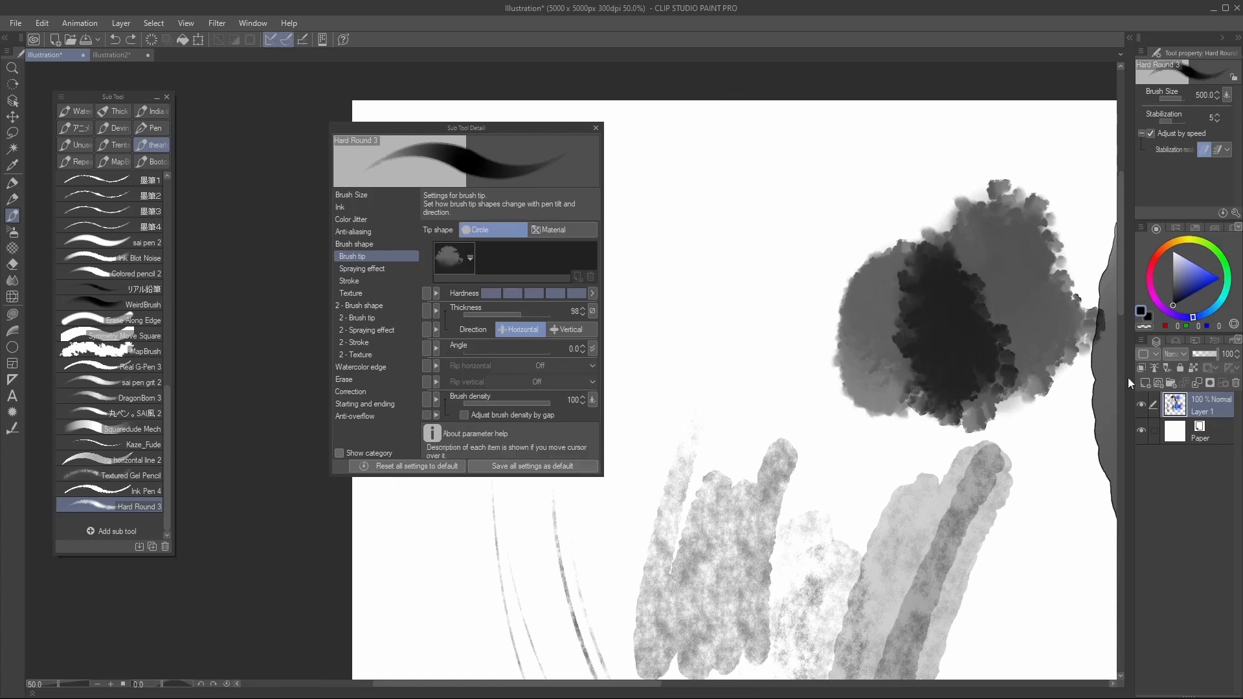
Set Watercolor edge to 4.7 with higher opacity and darkness, enable Process after brush stroke with blurring width 2.4, and paint a V-shaped stroke
click(375, 370)
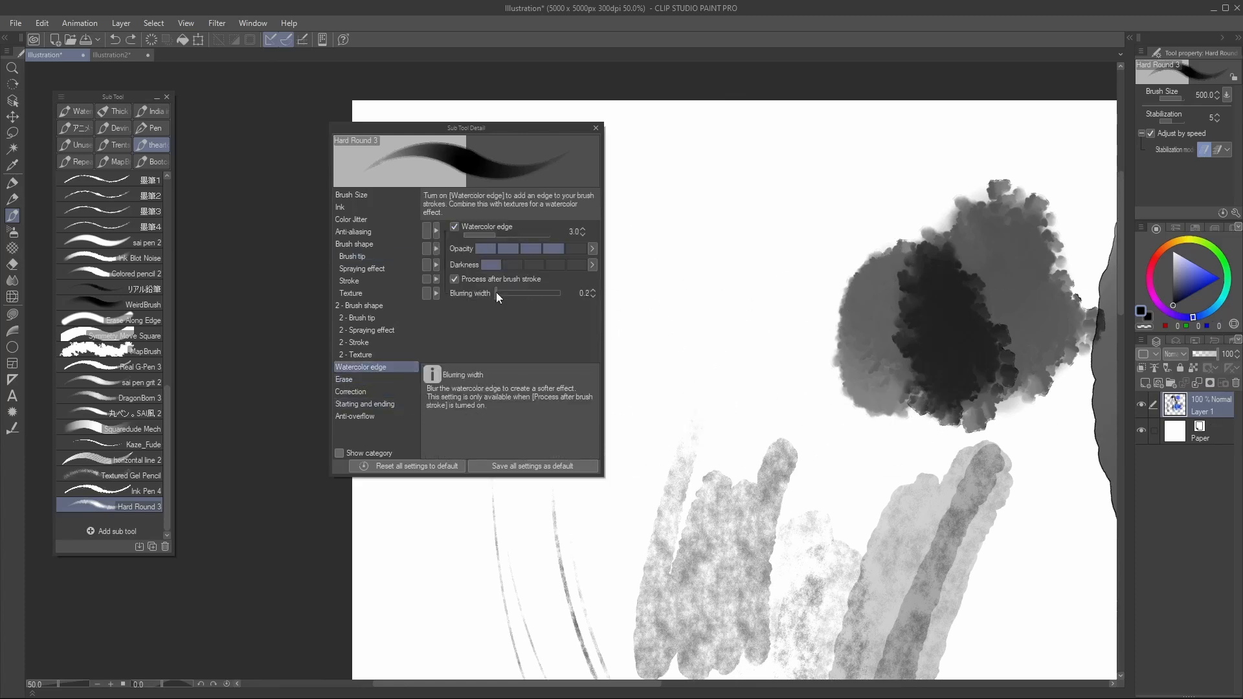
click(558, 264)
click(569, 248)
mouse_move(702, 204)
mouse_down()
mouse_move(716, 291)
mouse_move(800, 240)
mouse_up()
click(507, 235)
drag(615, 327, 731, 249)
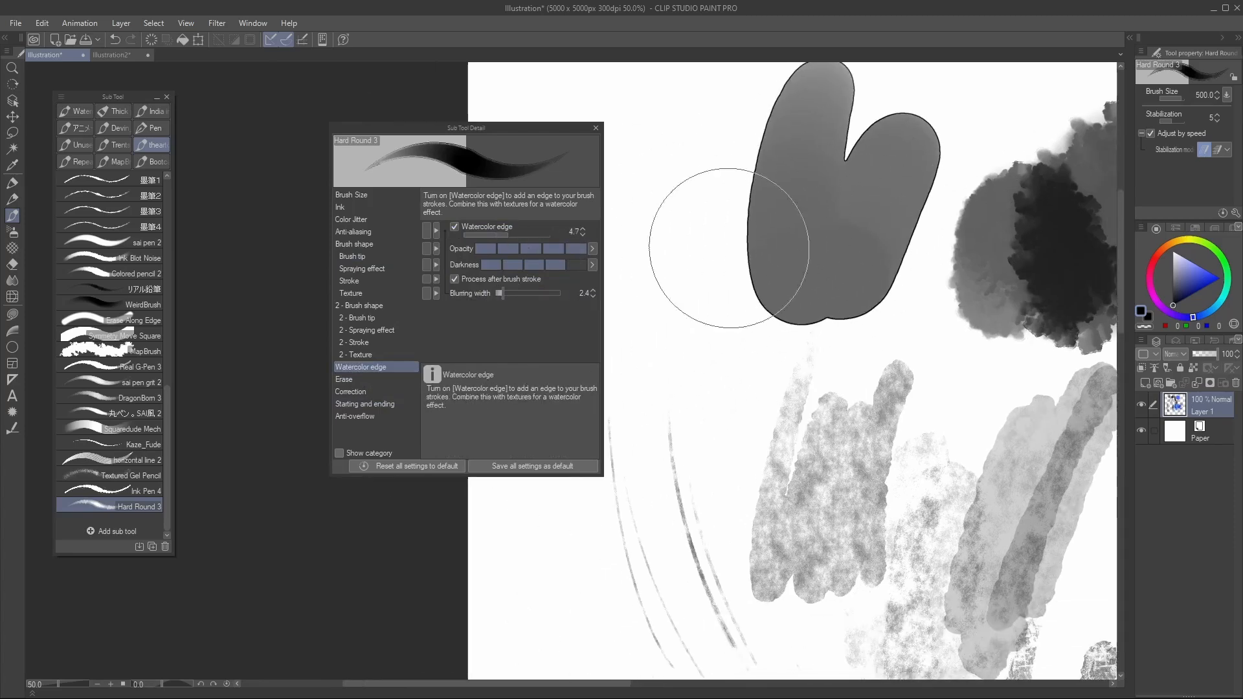
Paint overlapping watercolor-edge strokes down the canvas's left side while reducing the brush size to 80
key(bracketleft)
mouse_move(673, 156)
mouse_down()
mouse_move(701, 349)
mouse_move(756, 161)
mouse_up()
key(bracketleft)
key(bracketleft)
key(bracketleft)
key(bracketleft)
key(bracketleft)
mouse_move(628, 245)
mouse_down()
mouse_move(704, 457)
mouse_move(798, 258)
mouse_up()
key(bracketleft)
key(bracketleft)
key(bracketleft)
drag(698, 107, 775, 295)
mouse_move(710, 123)
mouse_down()
mouse_move(738, 237)
mouse_move(790, 301)
mouse_up()
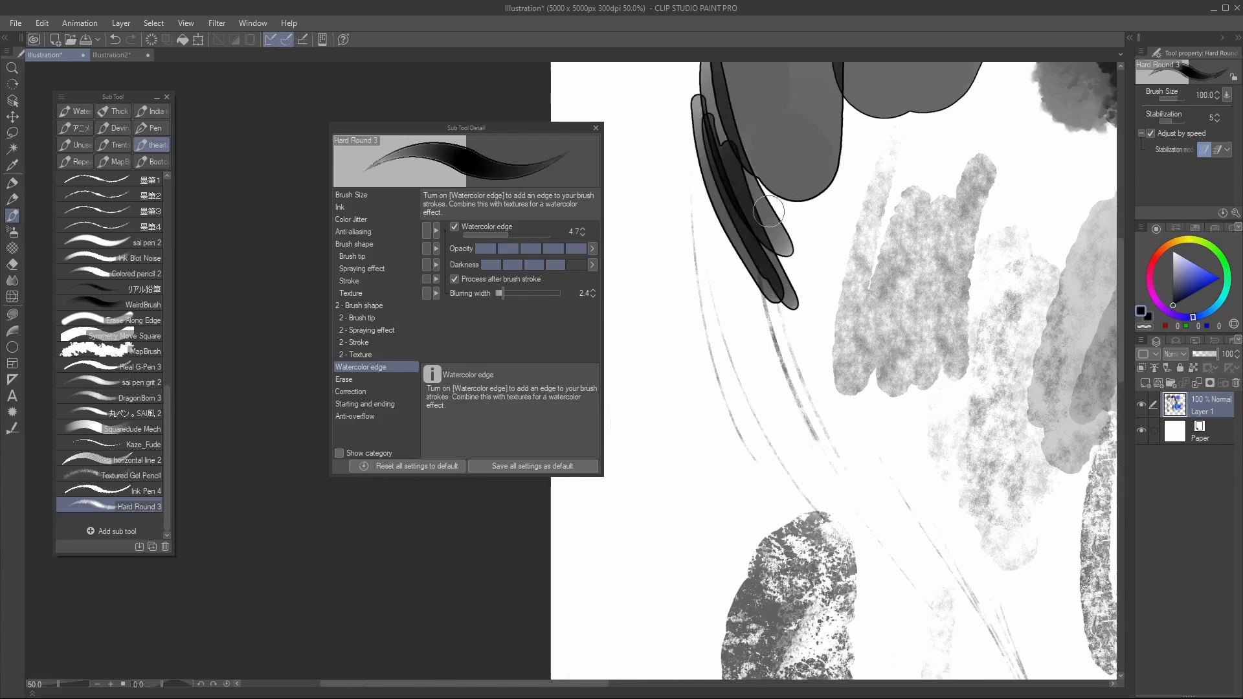
drag(740, 156, 806, 286)
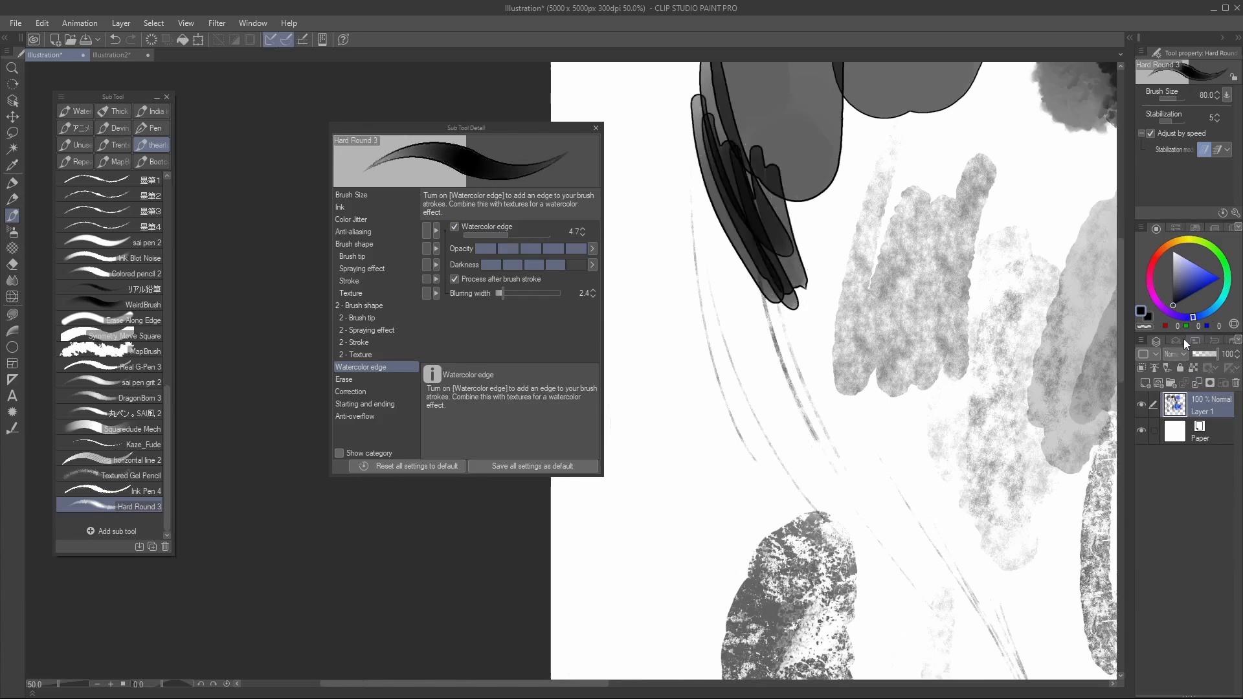
Turn on the border effect for Layer 1 and set its edge color to black
click(1178, 341)
click(1188, 366)
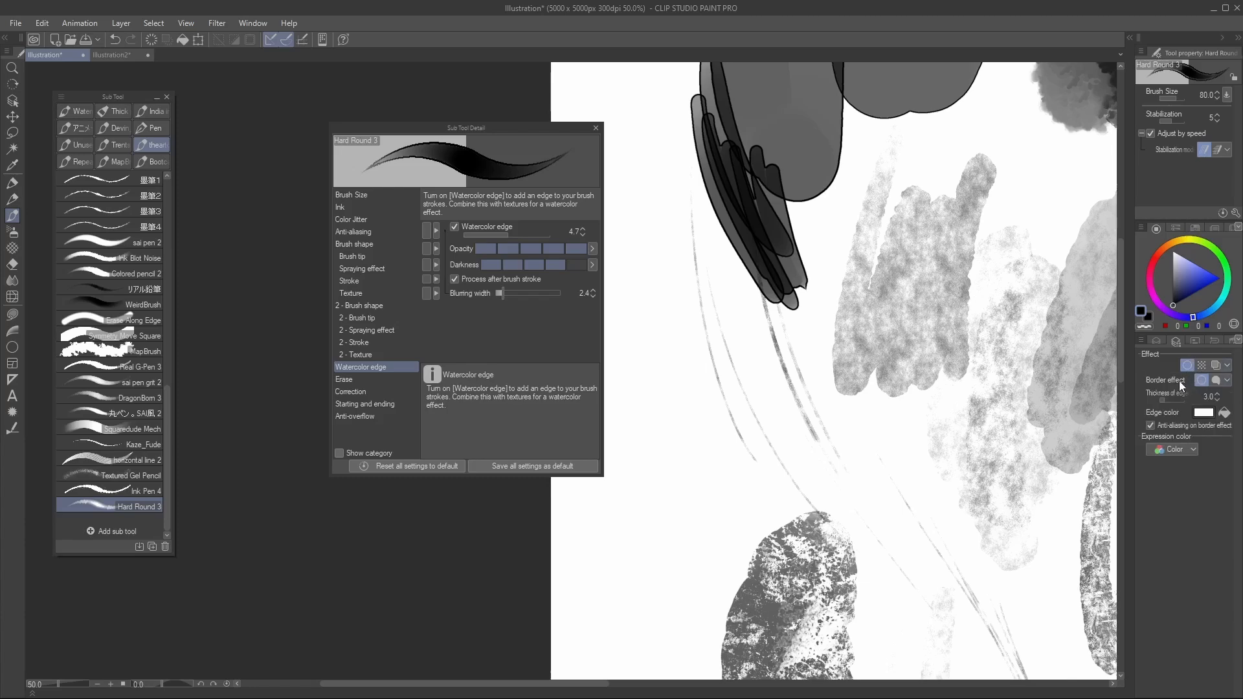
click(1206, 413)
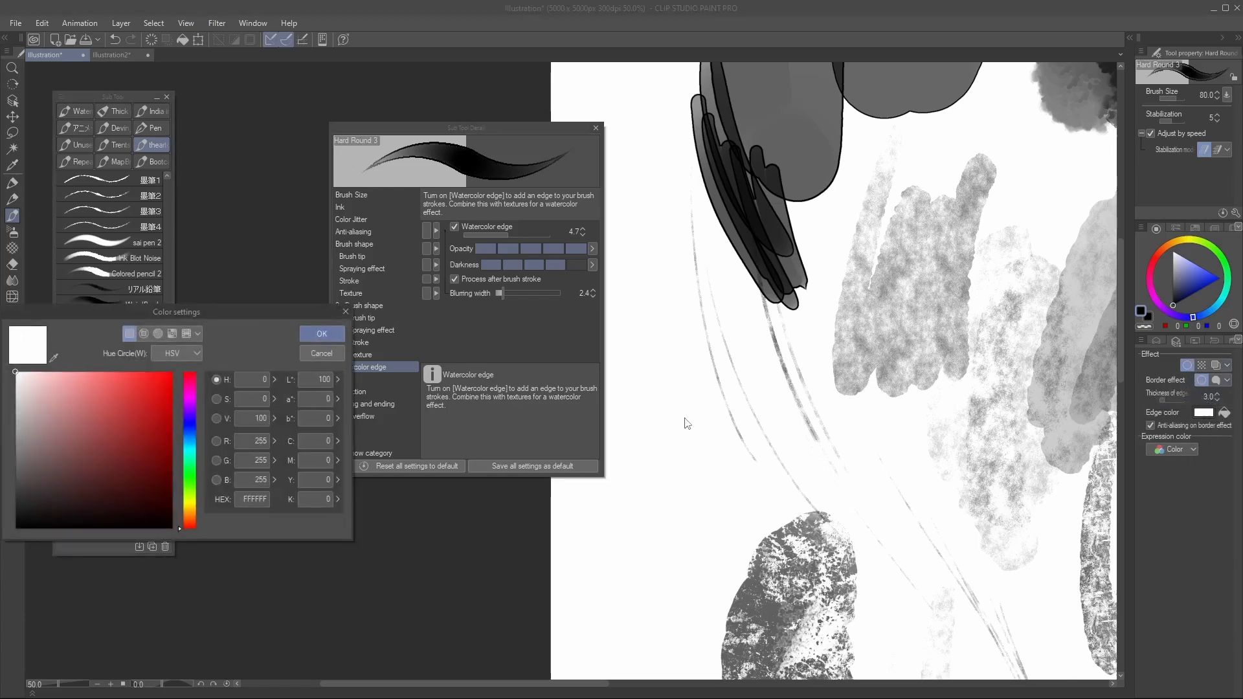
drag(155, 419, 261, 585)
click(309, 335)
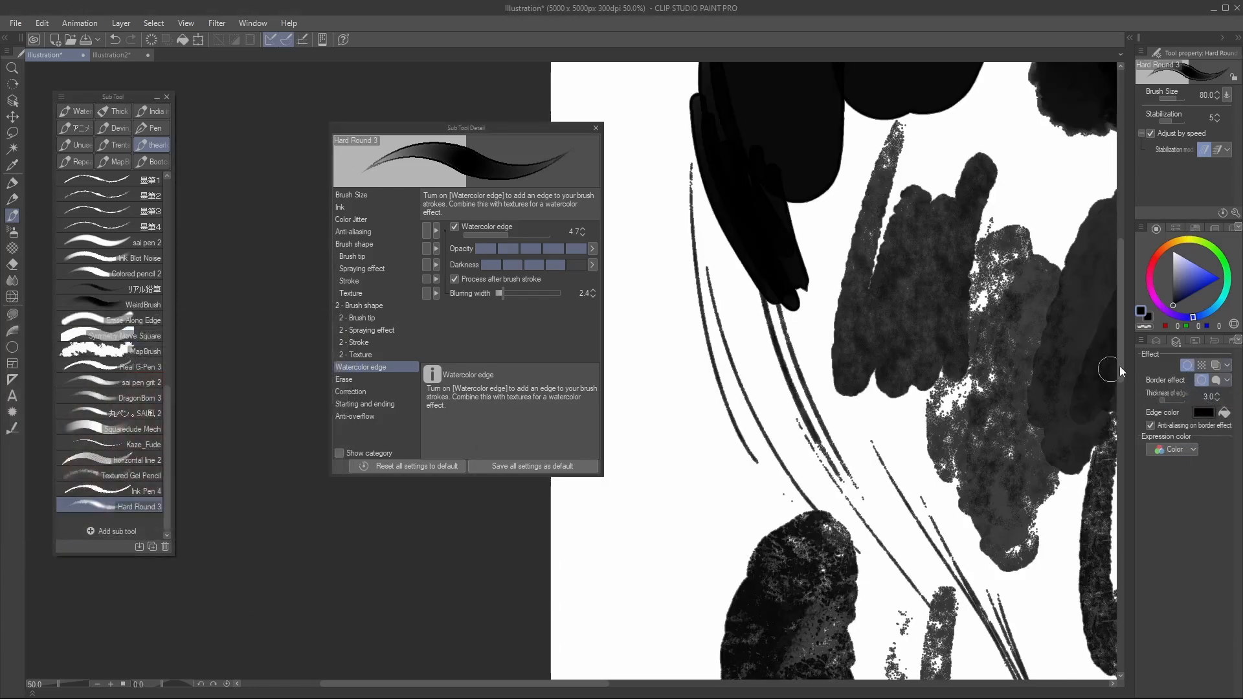
Try a border thickness of 2, restore it to 3, and compare the outlines across the strokes
drag(872, 447, 881, 440)
click(1217, 399)
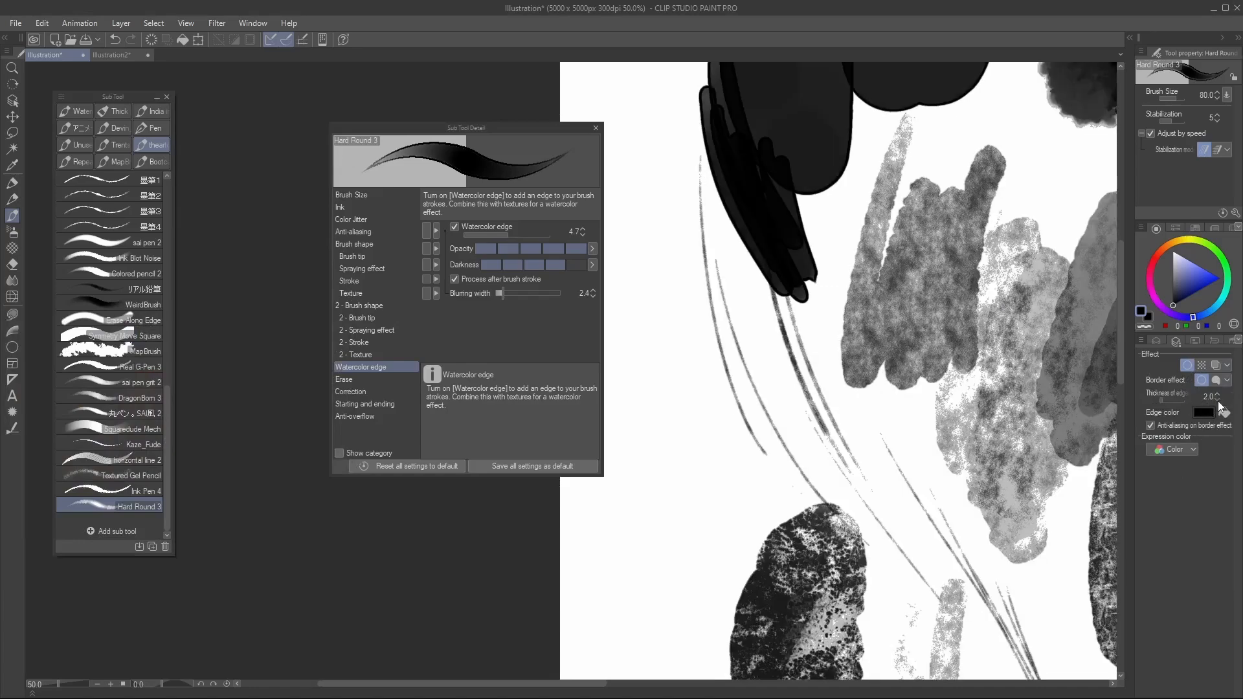
click(1218, 394)
drag(988, 504, 770, 330)
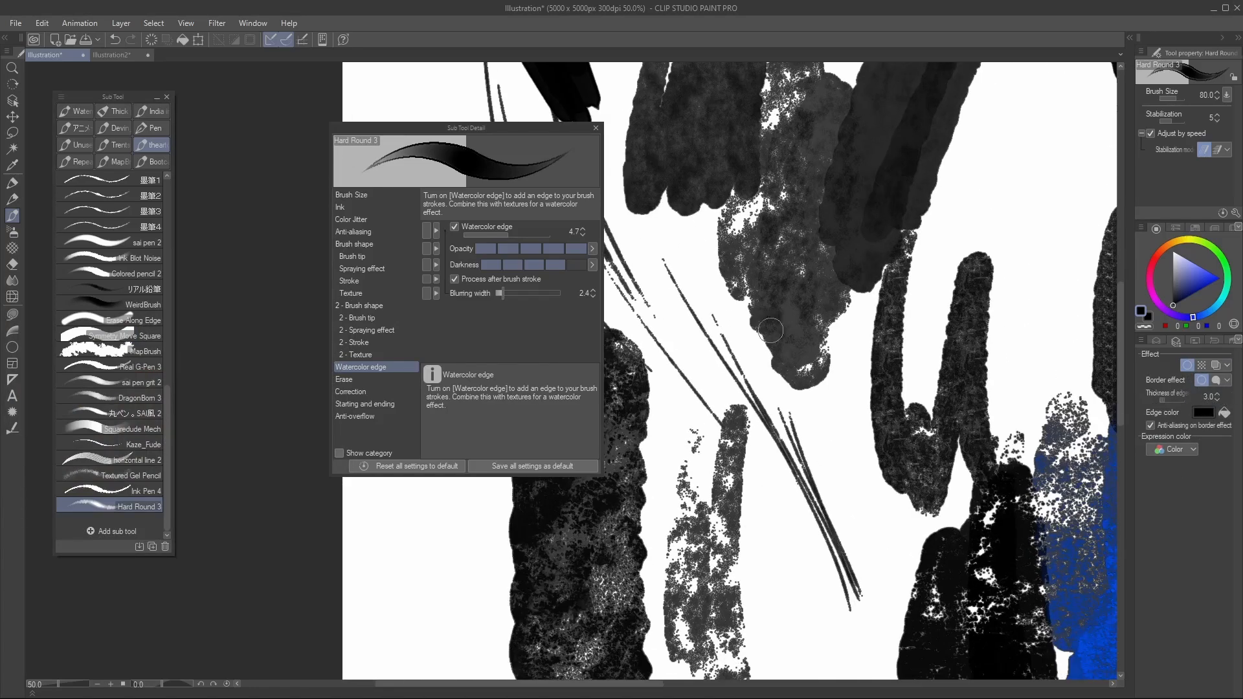
Clear all strokes from Layer 1, turn off Watercolor edge, and paint and undo a black test stroke
click(1158, 341)
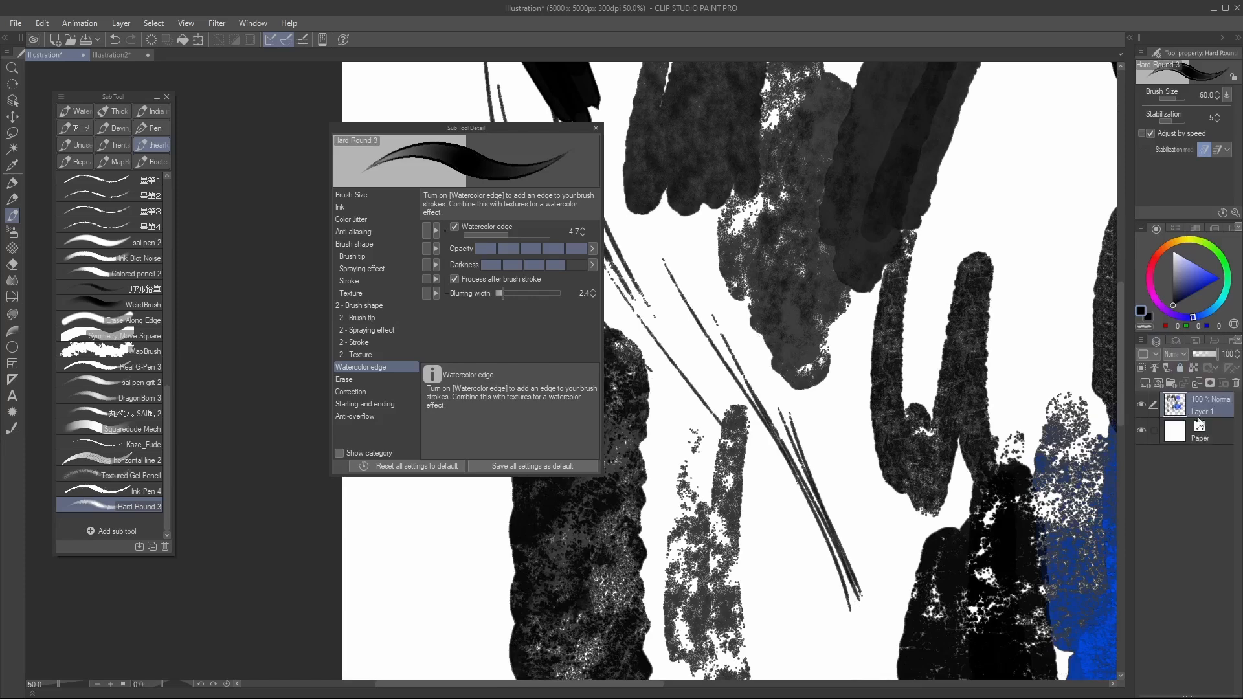
key(Delete)
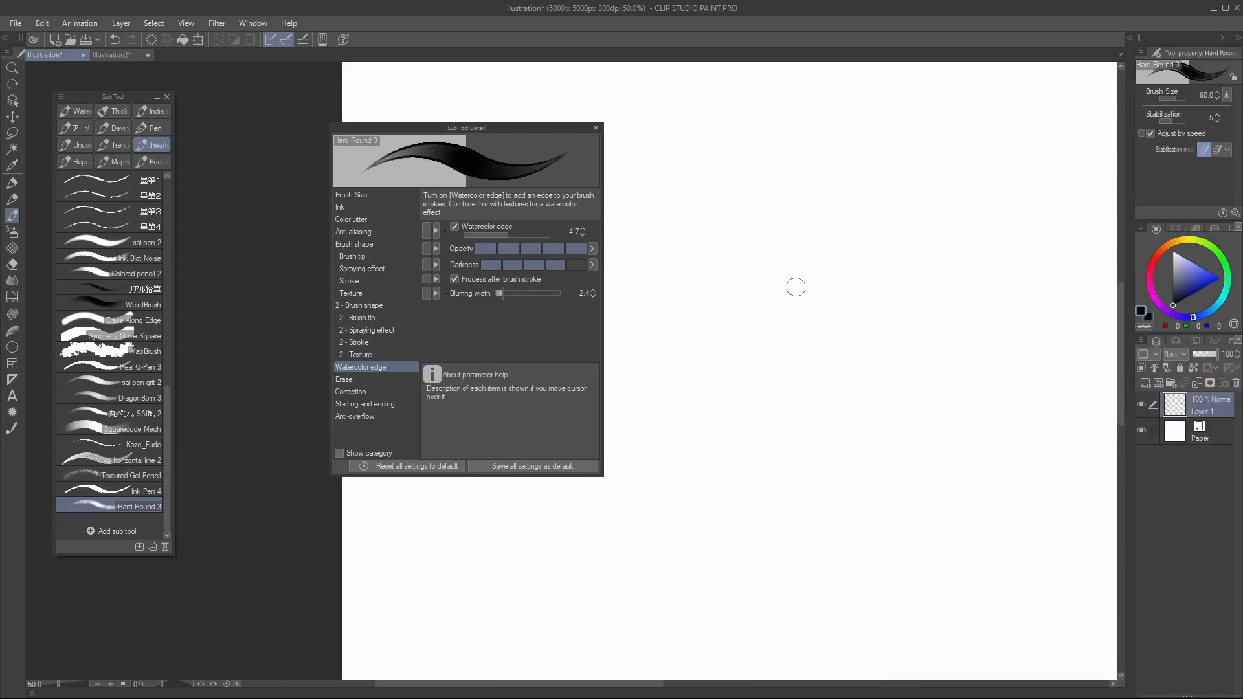
click(455, 227)
drag(717, 159, 785, 426)
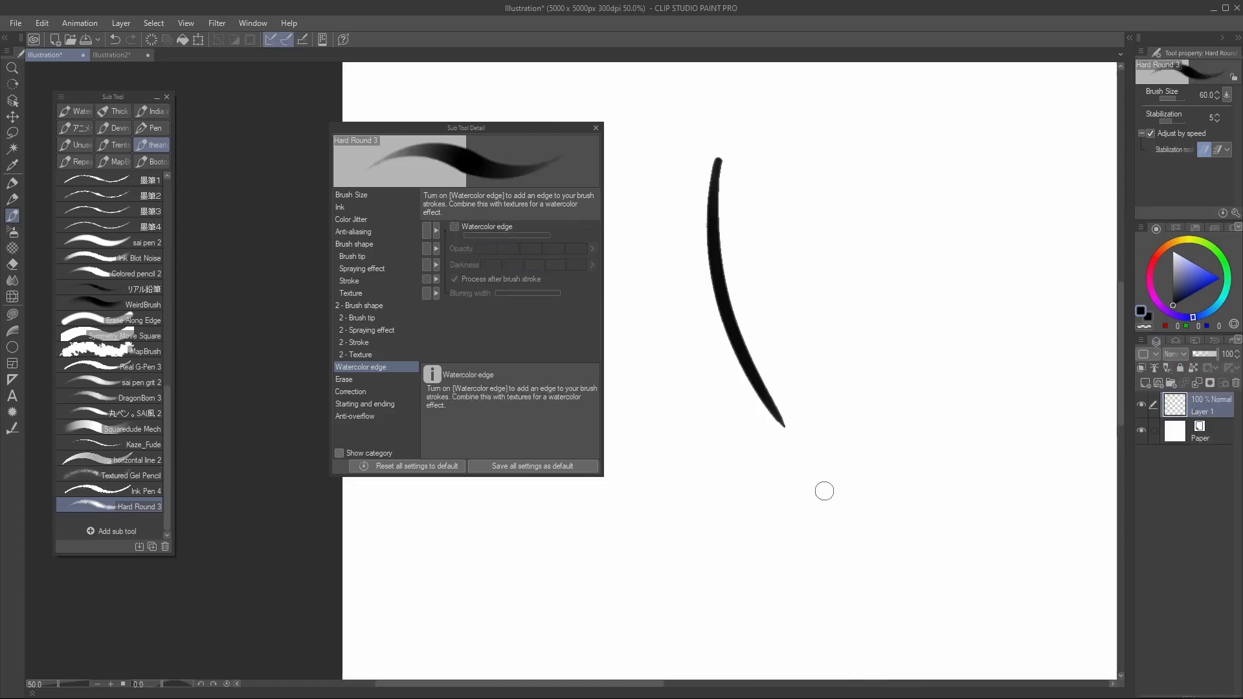
key(ctrl+z)
Pick a near-white gray (243, 243, 243) and paint one long curved stroke to examine its black layer border
click(1173, 255)
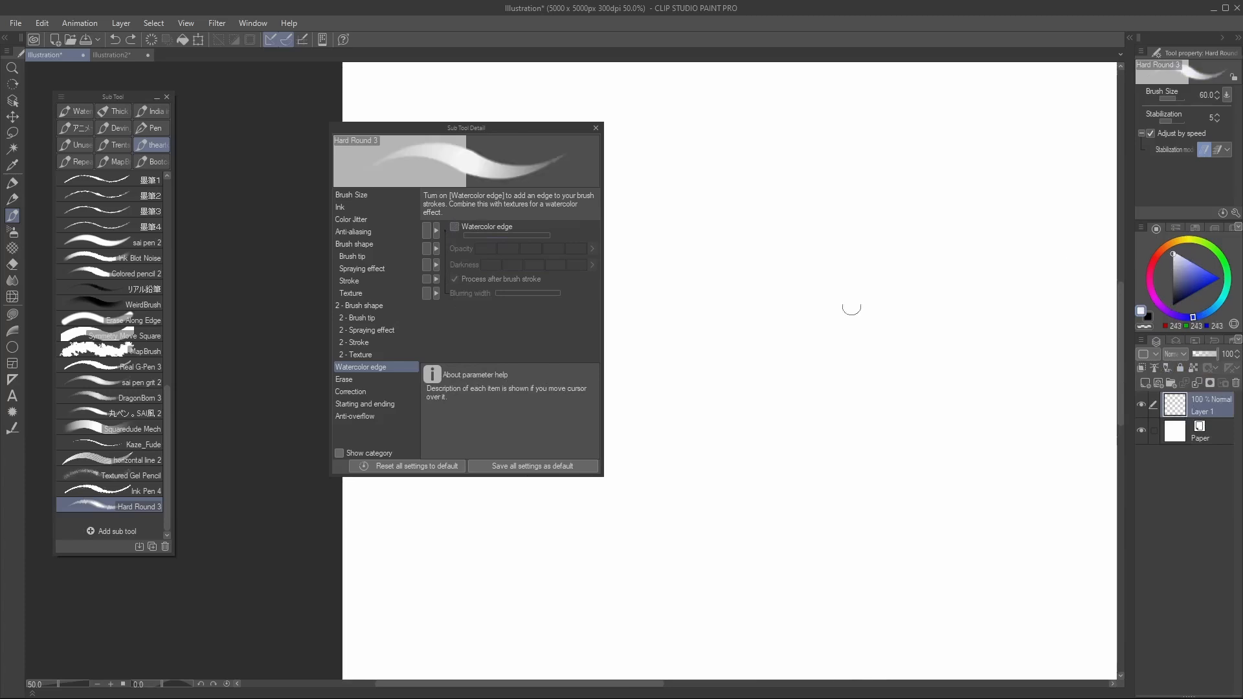
drag(824, 182, 886, 464)
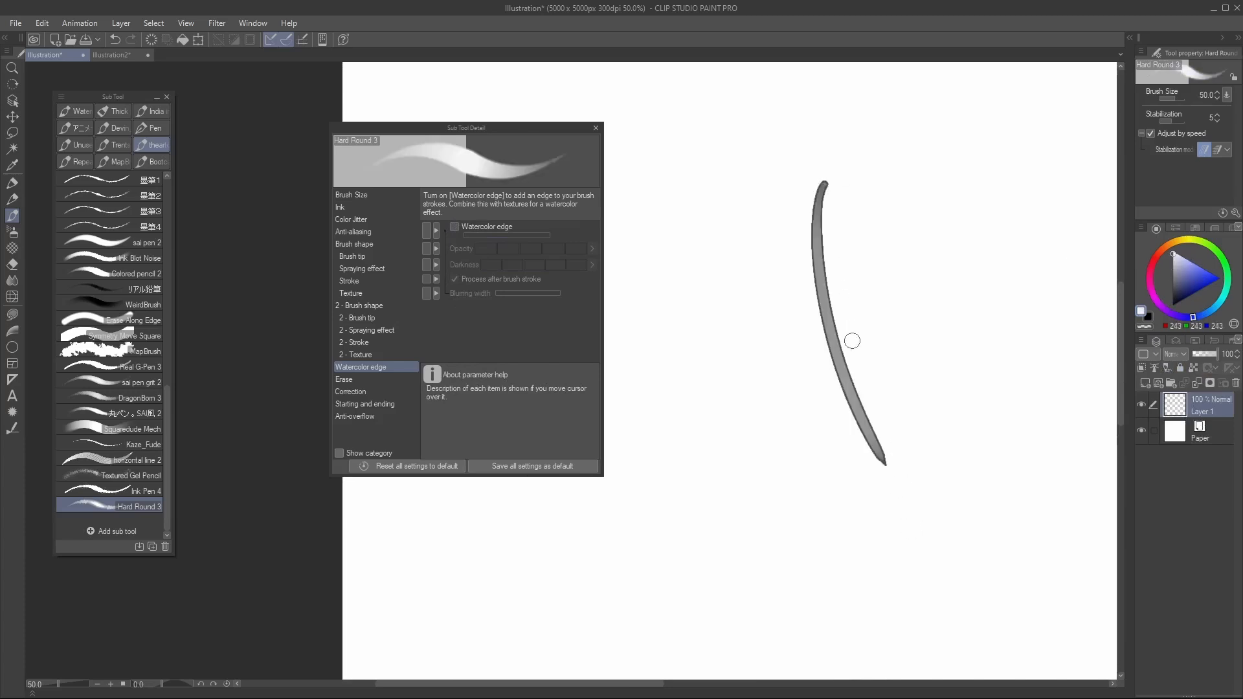
scroll(858, 347, up, 1)
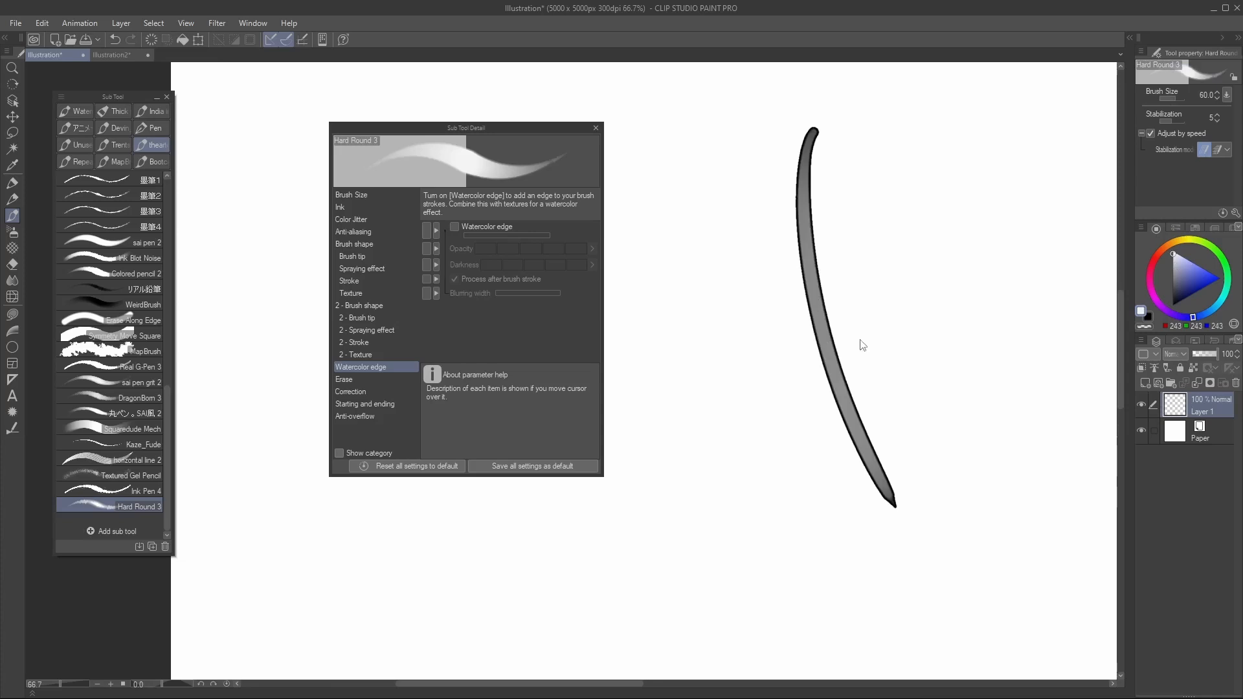
scroll(863, 345, up, 1)
scroll(874, 327, down, 1)
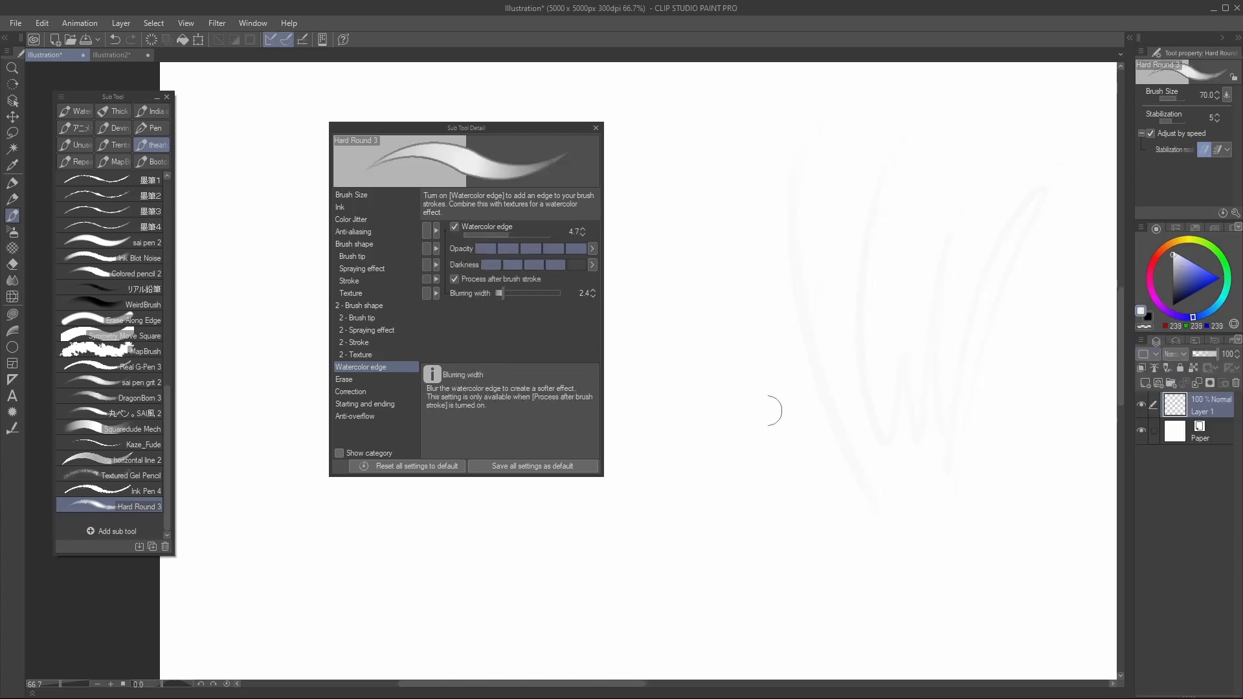
Paint a light-gray zigzag with Watercolor edge beside the faint strokes, then add a second curved stroke and undo it
mouse_move(760, 156)
mouse_down()
mouse_move(753, 345)
mouse_move(796, 488)
mouse_move(817, 521)
mouse_up()
drag(679, 567, 760, 383)
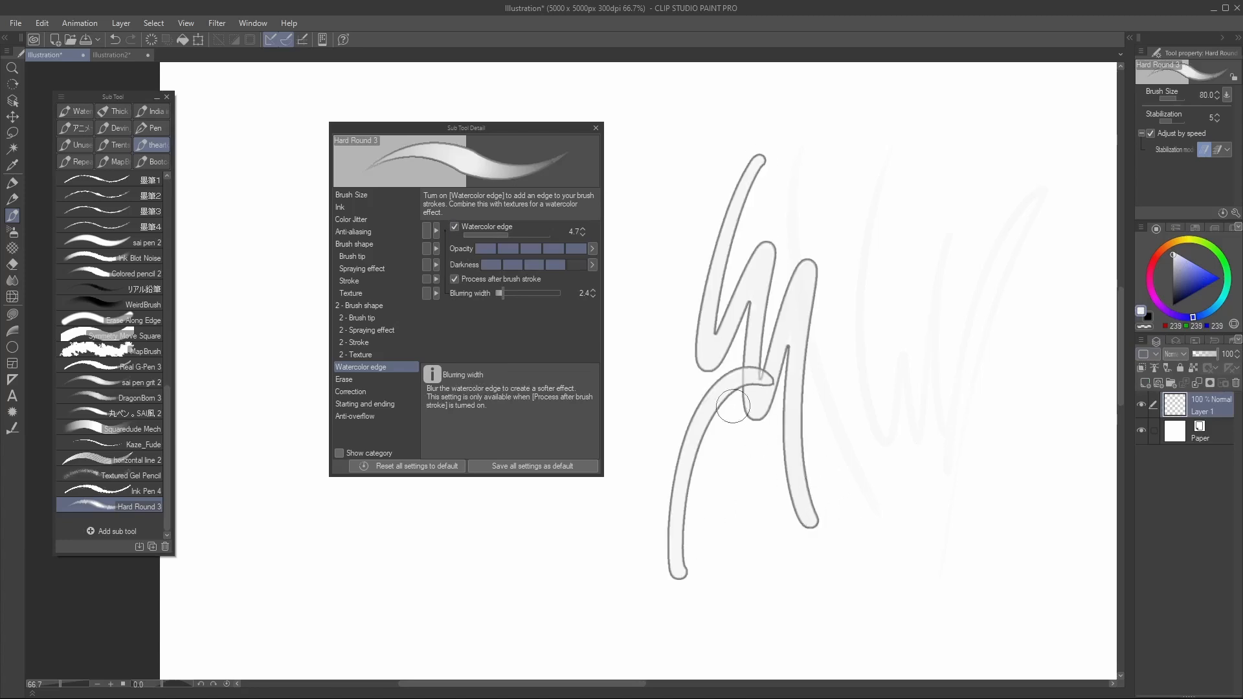
key(ctrl+z)
Raise the watercolor edge's blurring width to 15, paint soft-edged zigzag test strokes, and clear the layer
drag(514, 306, 553, 322)
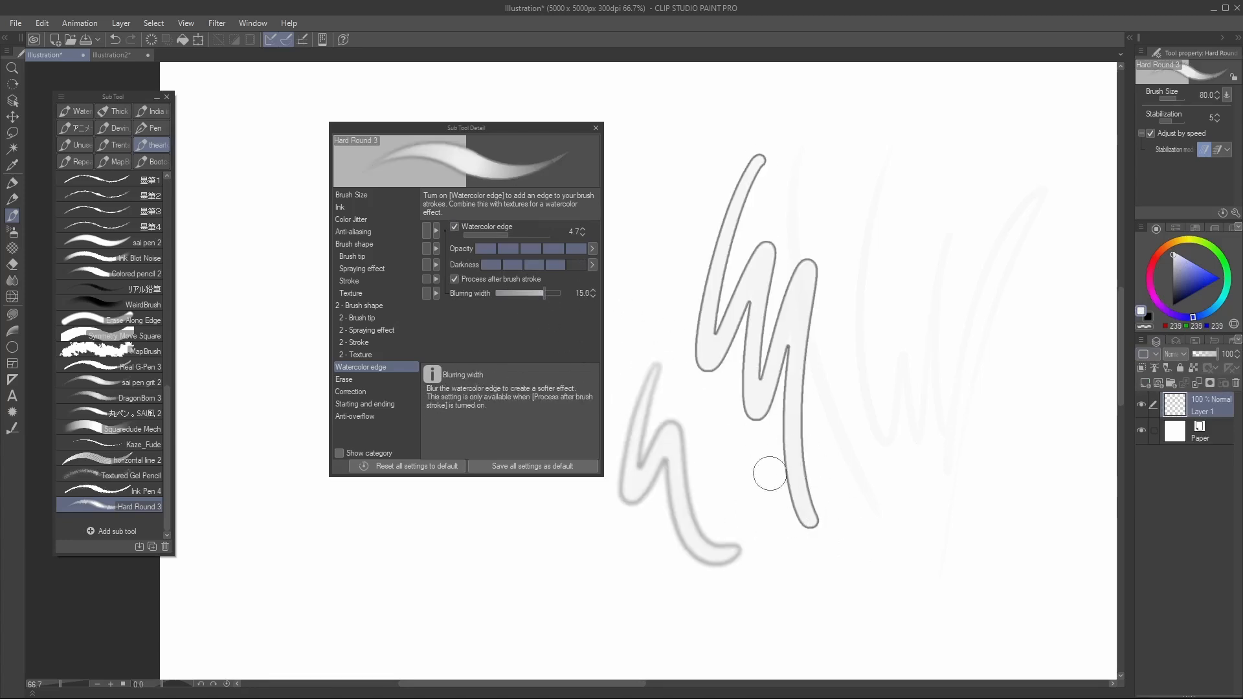
drag(718, 167, 738, 494)
mouse_move(764, 434)
mouse_down()
mouse_move(844, 350)
mouse_move(987, 350)
mouse_up()
key(Delete)
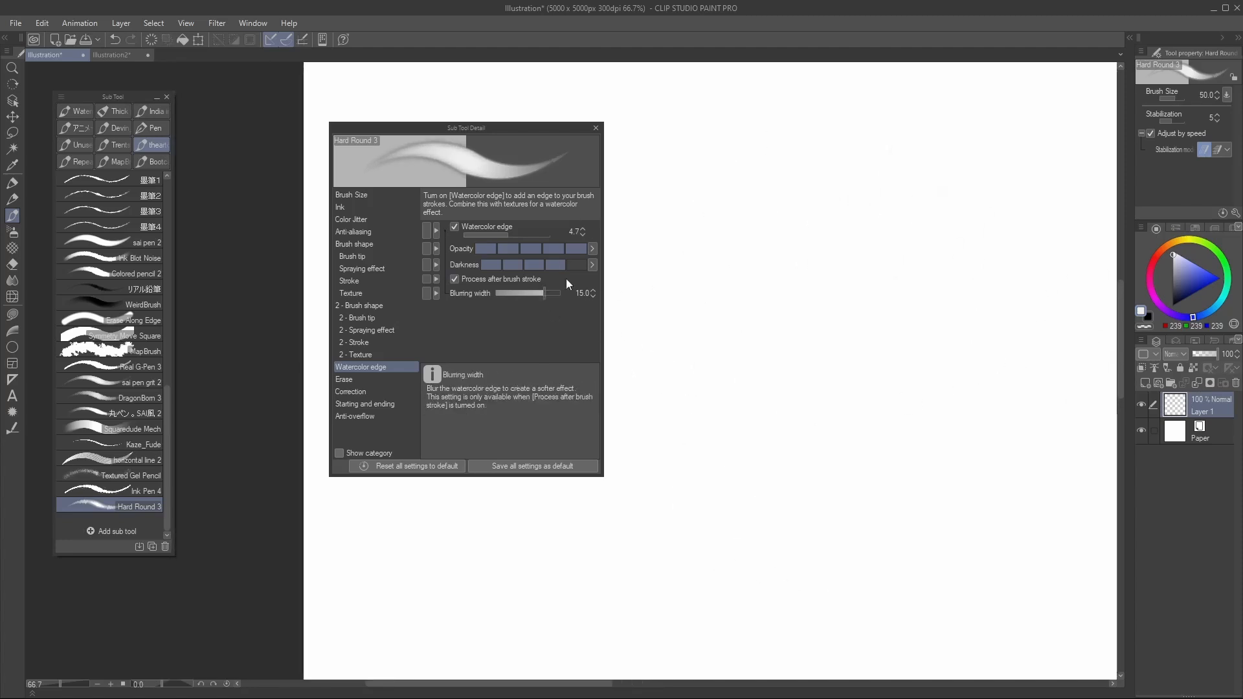
Open the brush's Erase settings, switch the color to black, and paint a large zigzag at size 100
click(344, 379)
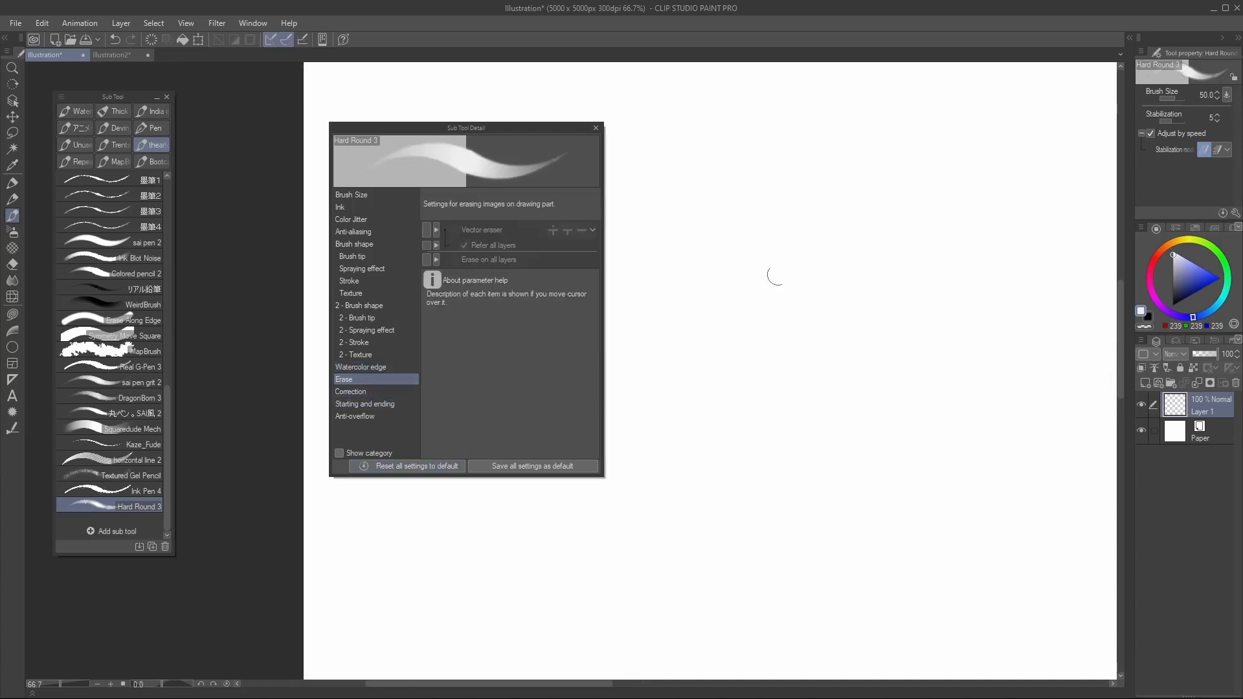
key(x)
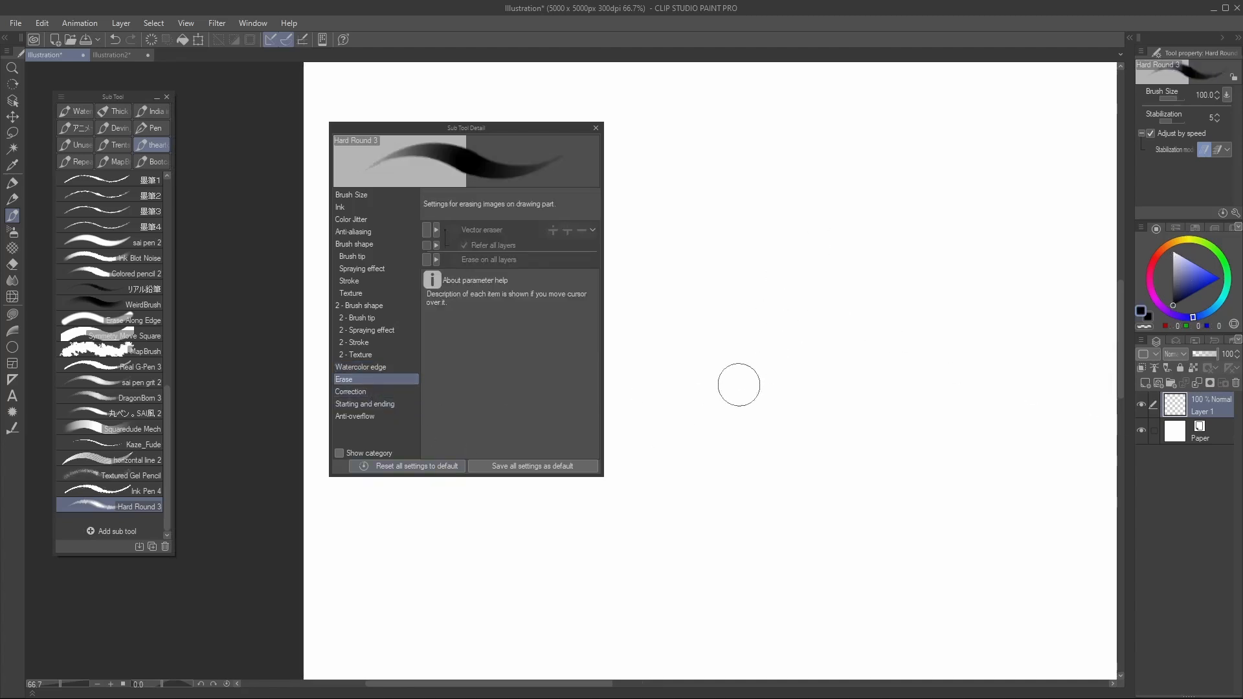
mouse_move(887, 163)
mouse_down()
mouse_move(832, 436)
mouse_move(850, 515)
mouse_up()
mouse_move(438, 238)
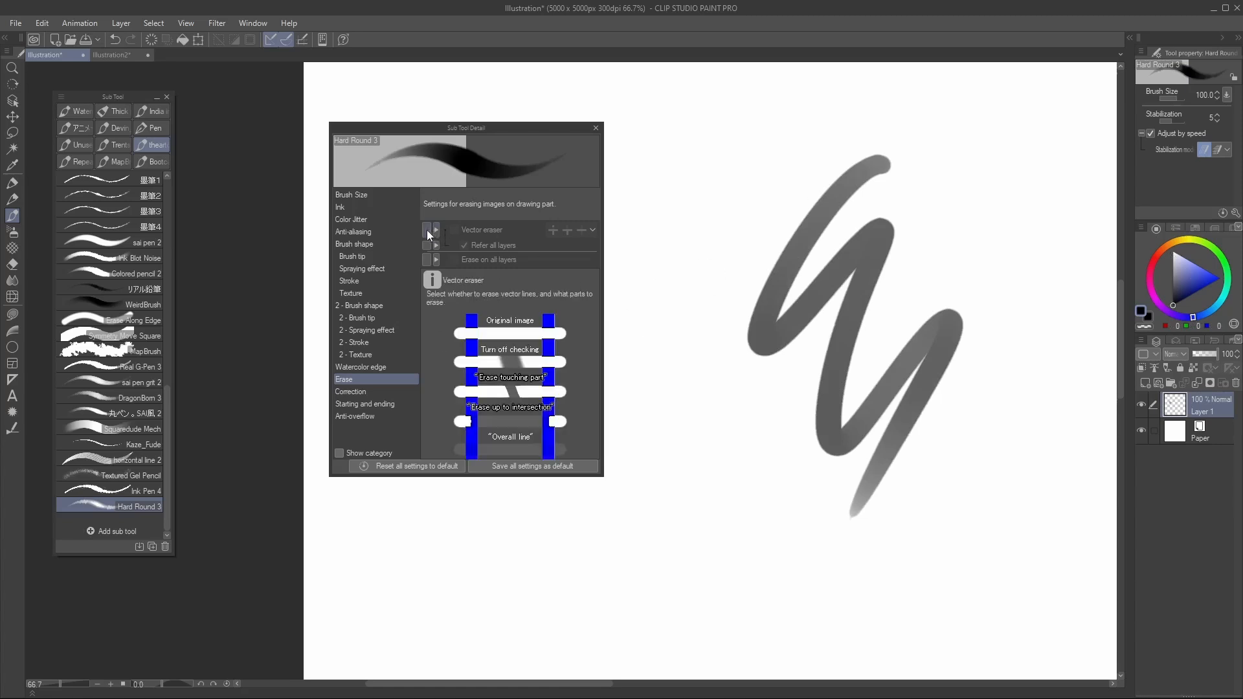
Create a new vector layer above Layer 1 and draw an arch-shaped stroke to the right of the zigzag
click(1158, 384)
scroll(852, 350, right, 3)
mouse_move(809, 561)
mouse_down()
mouse_move(932, 508)
mouse_move(939, 529)
mouse_up()
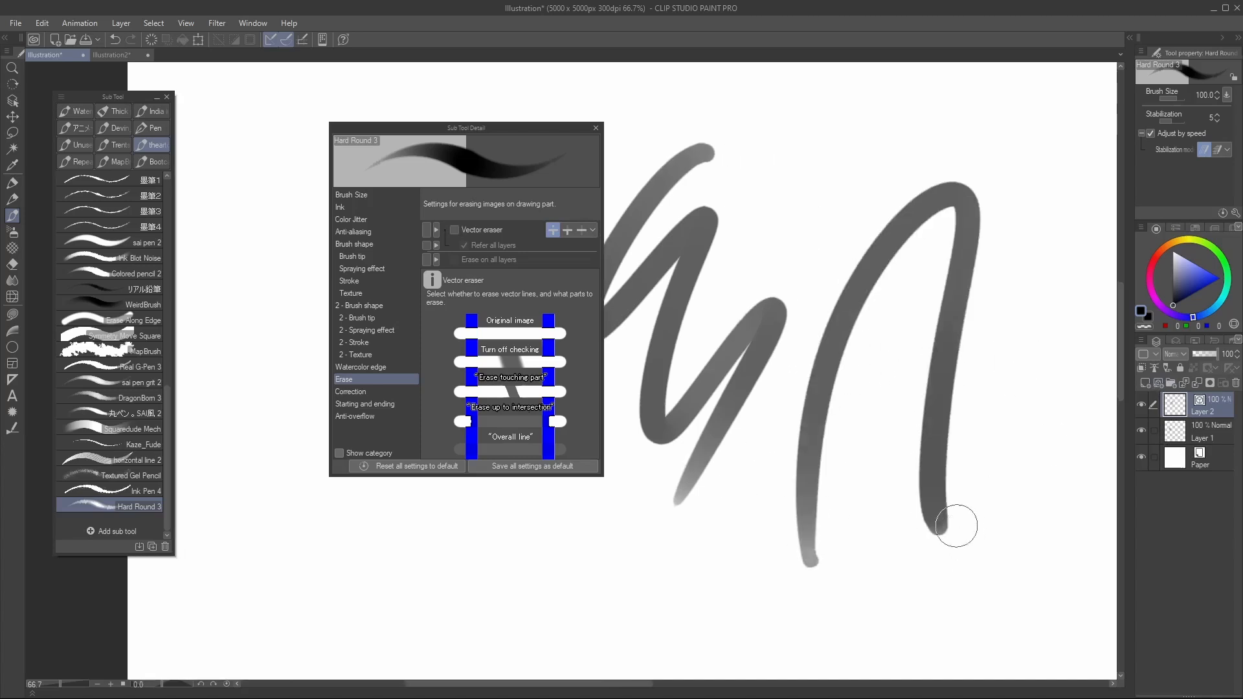
Turn on Vector eraser for the brush, try two diagonal strokes across the arch, and undo each one
click(455, 231)
drag(833, 152, 1017, 499)
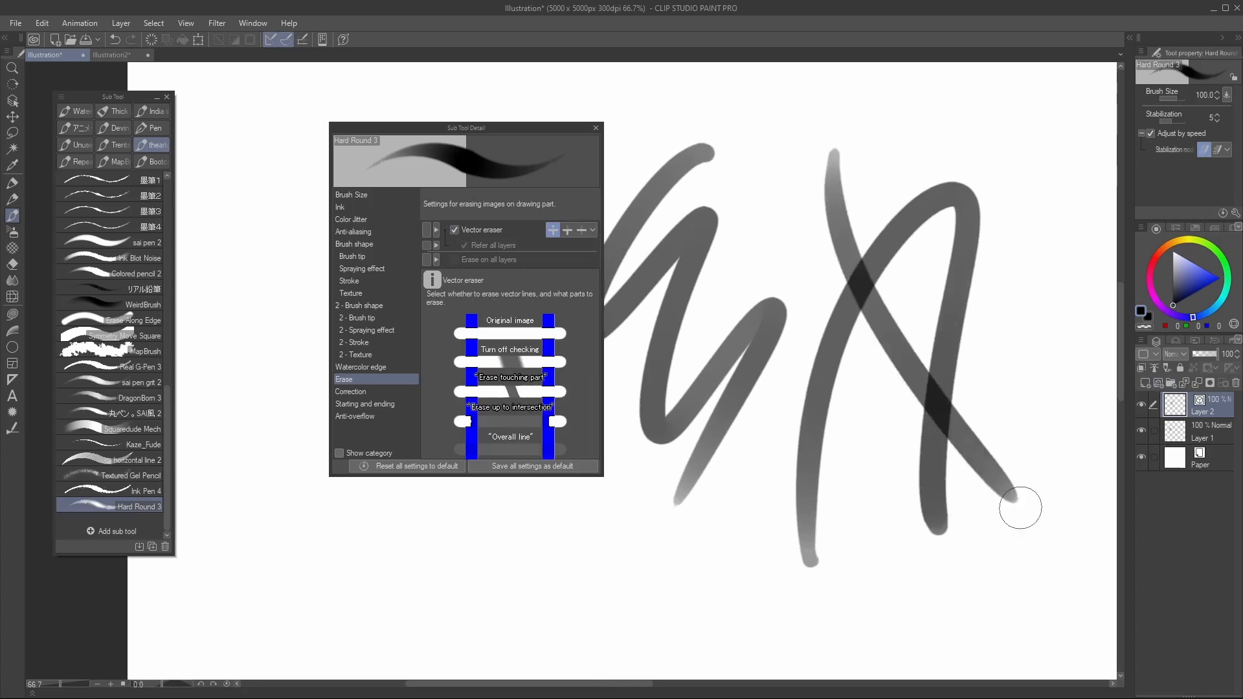
key(ctrl+z)
drag(1046, 238, 837, 625)
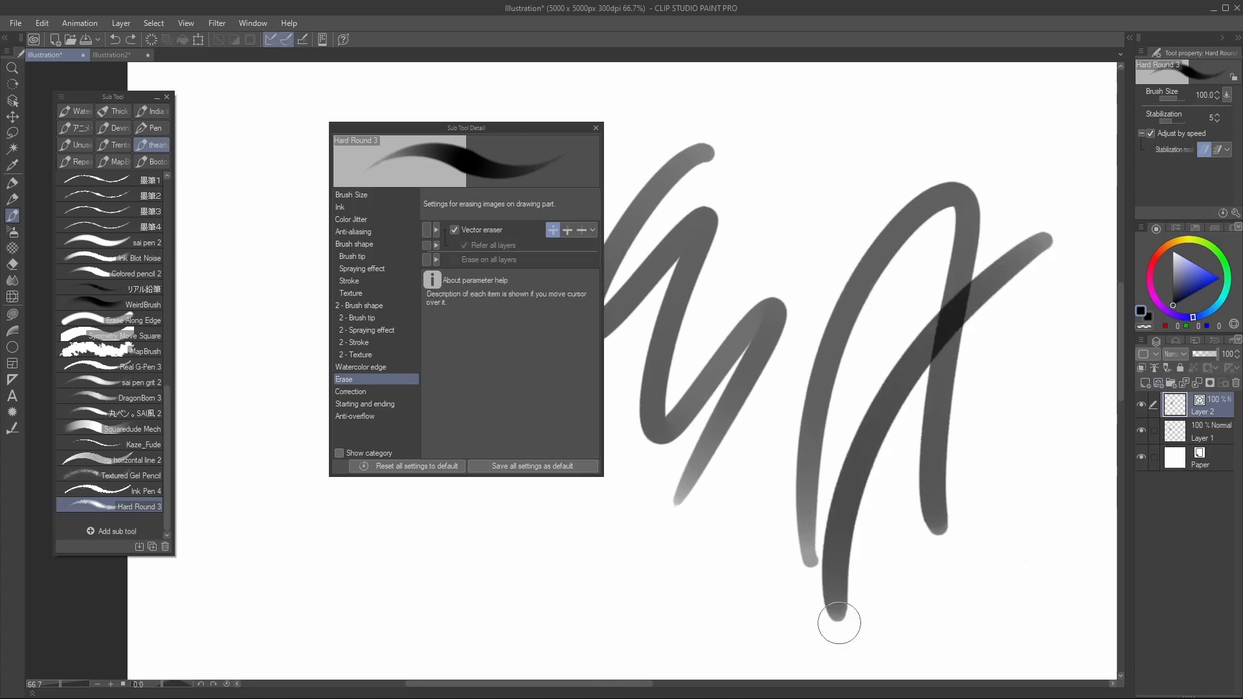
key(ctrl+z)
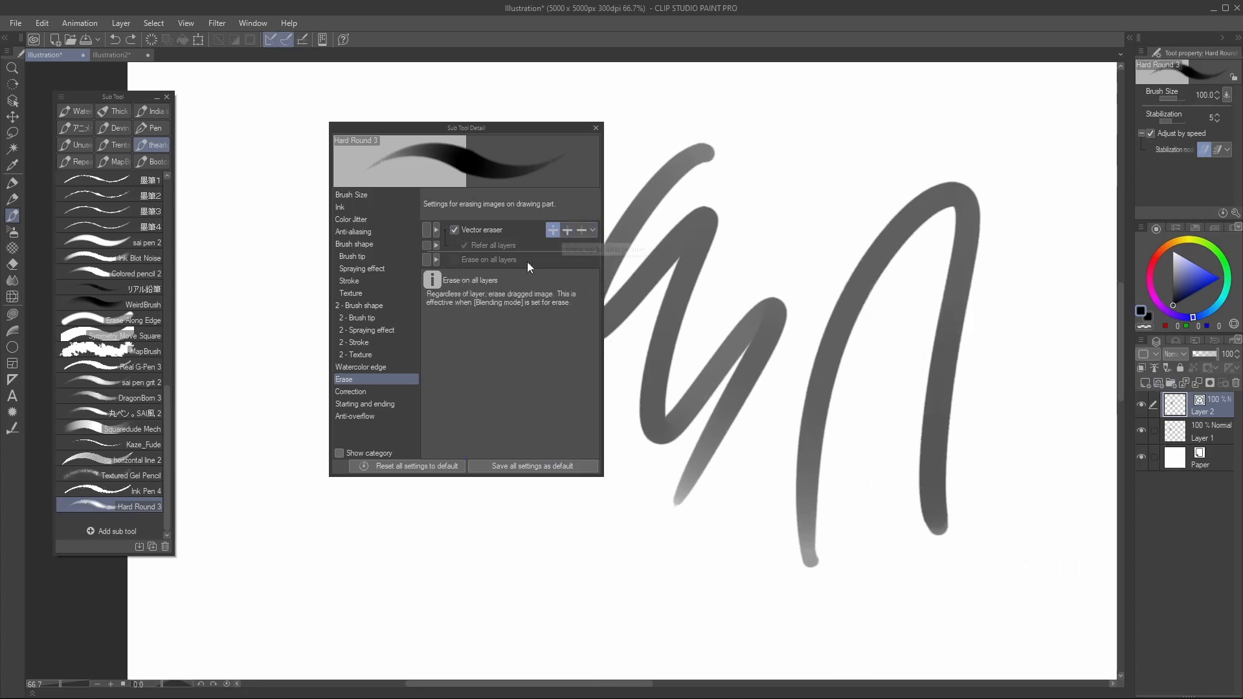
Turn off pen pressure for the brush tip's density and paint two crossing black strokes above the arch at sizes 80 and 50
click(371, 256)
click(592, 400)
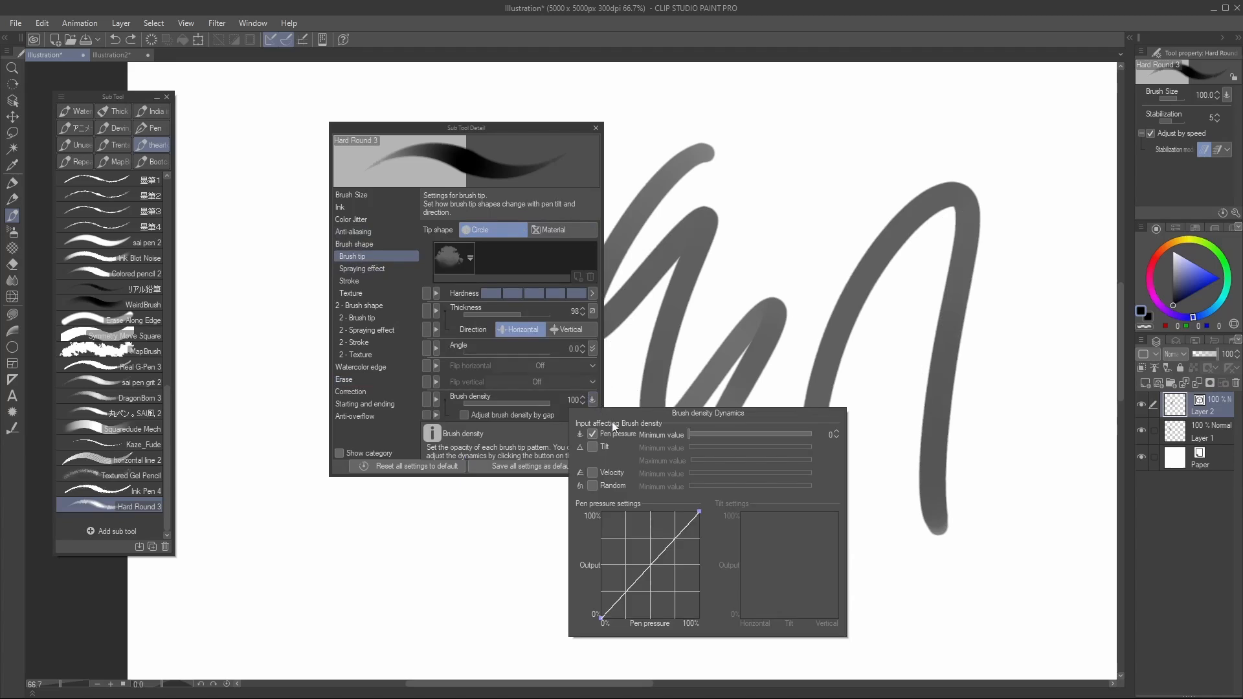
click(594, 425)
click(824, 130)
drag(845, 94, 822, 301)
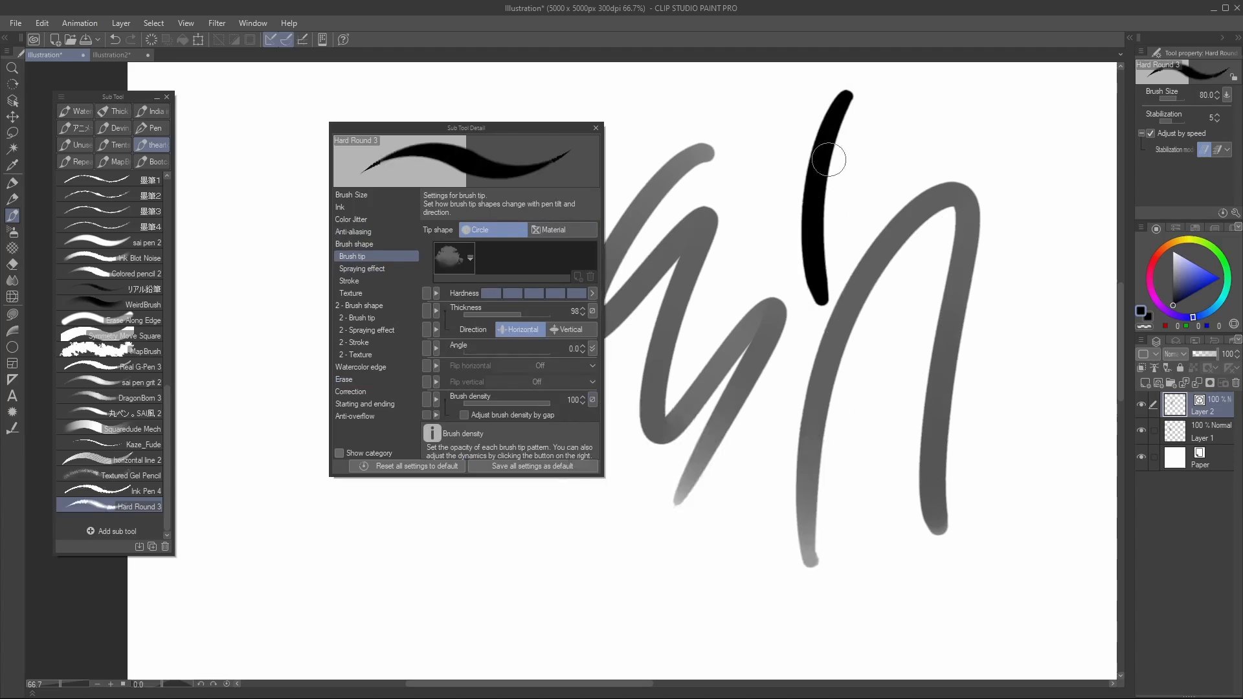
drag(745, 265, 979, 104)
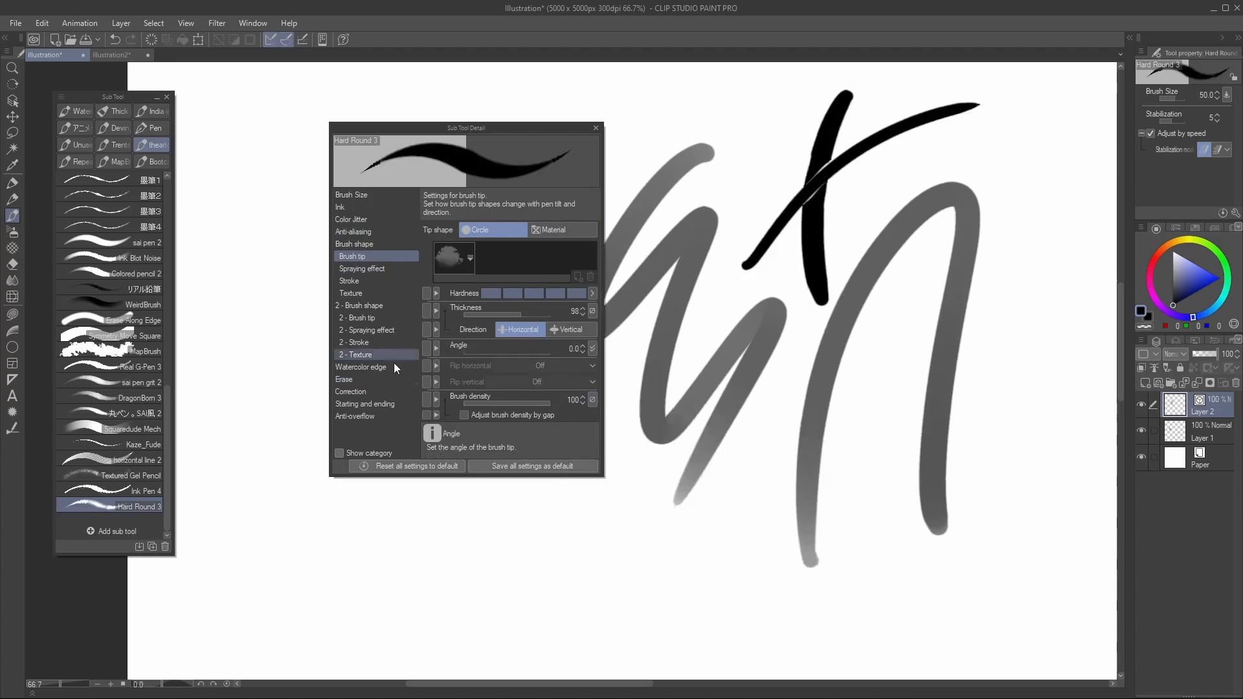
Set the brush's Vector eraser to Erase up to intersection and draw several strokes across the existing vector lines
click(380, 381)
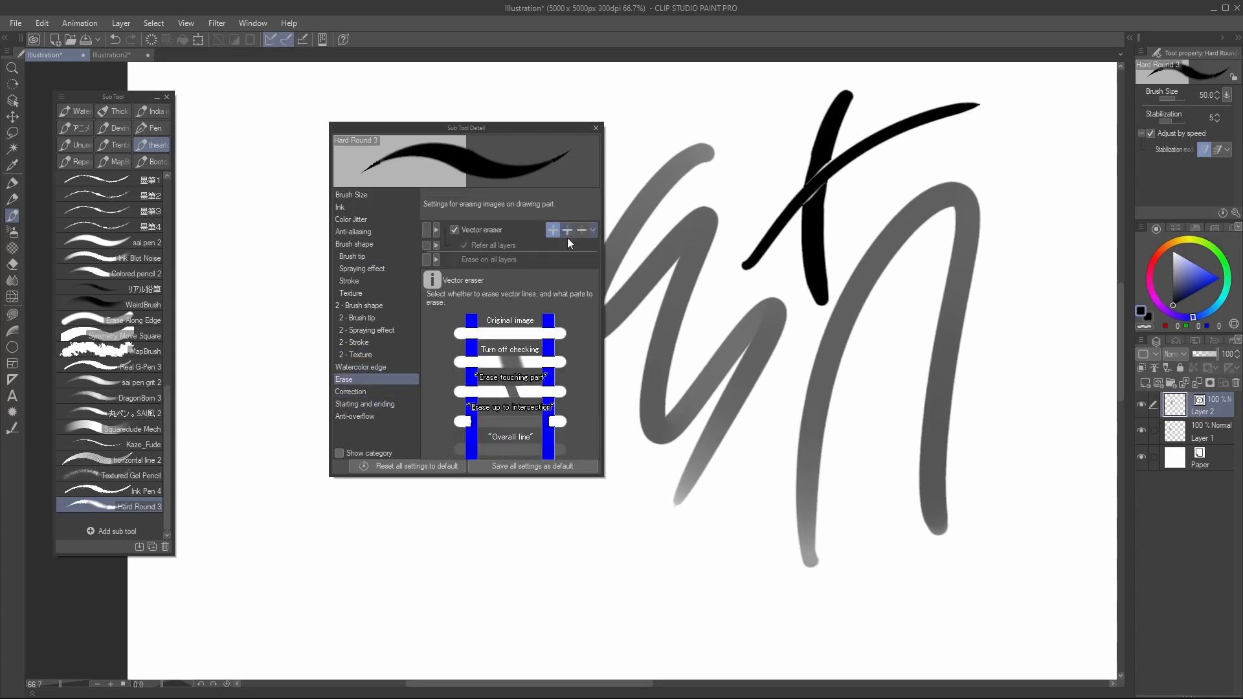
click(567, 230)
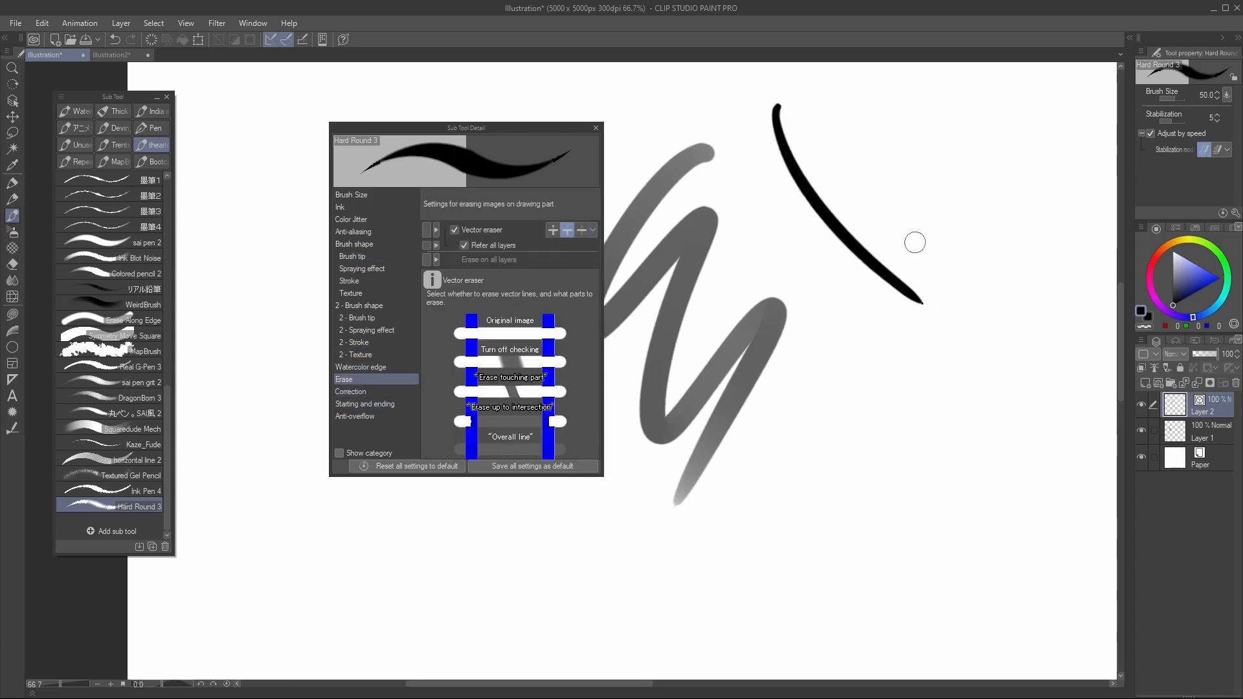
drag(744, 128, 786, 521)
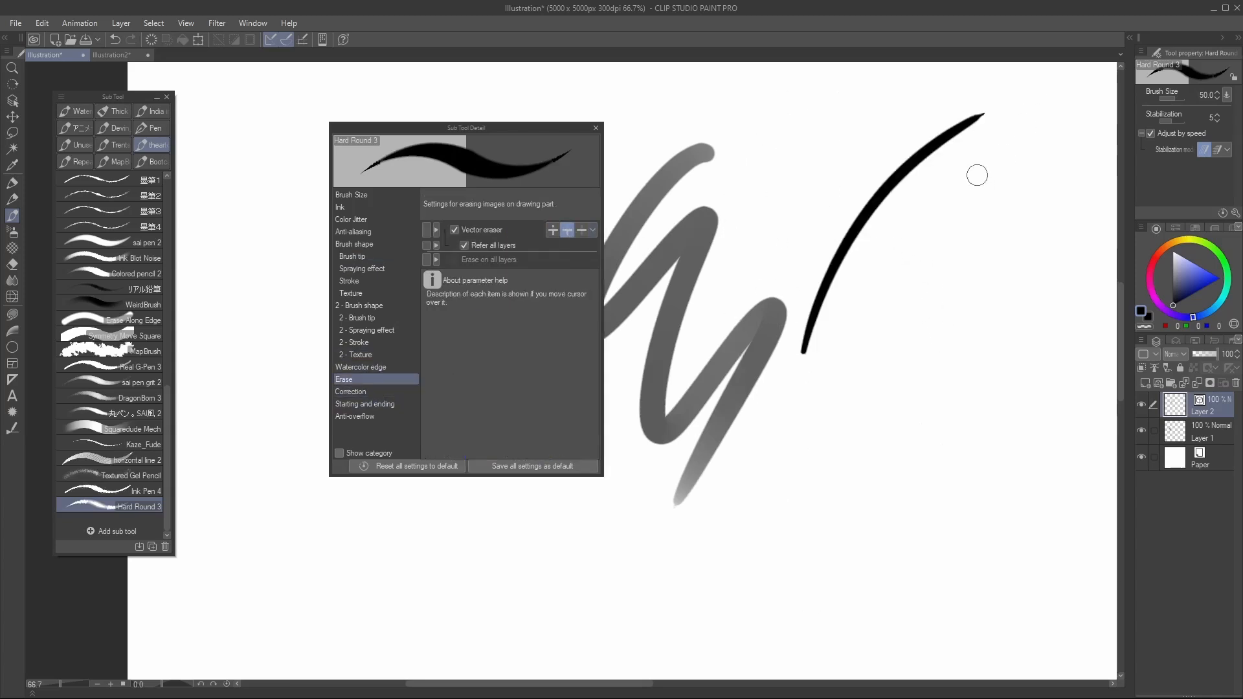
mouse_move(949, 184)
mouse_down()
mouse_move(907, 333)
mouse_move(1021, 421)
mouse_up()
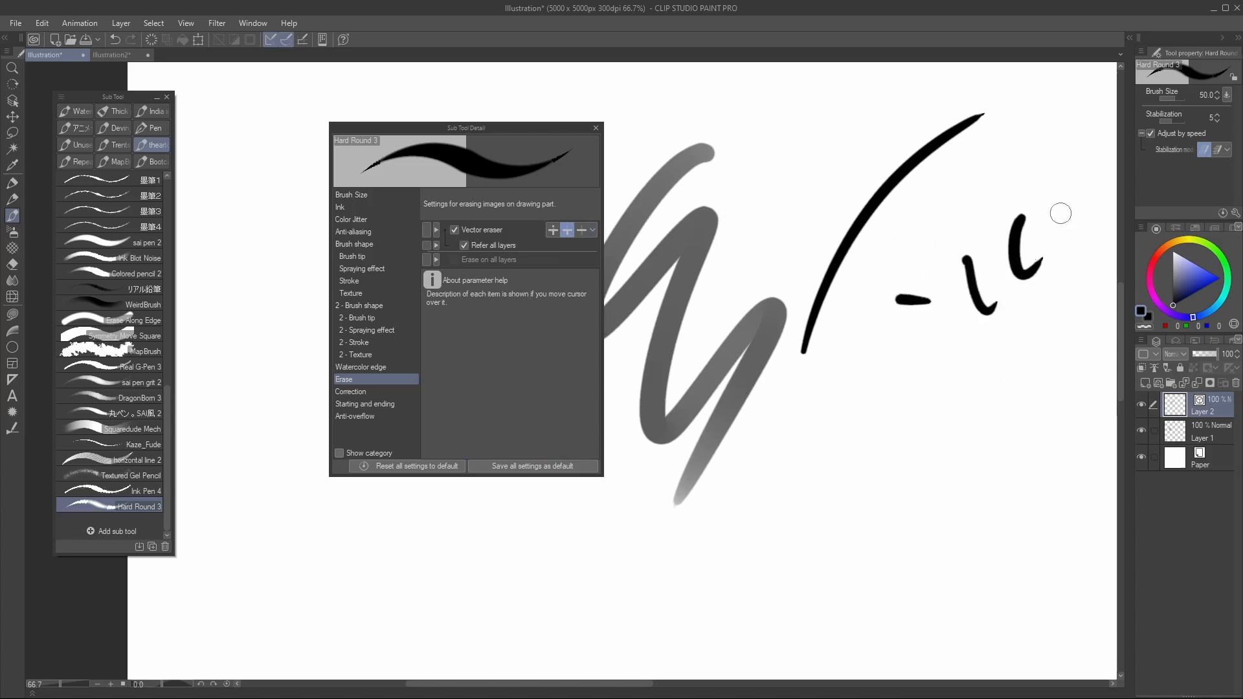
drag(1062, 211, 879, 396)
drag(1022, 339, 991, 360)
drag(961, 347, 939, 437)
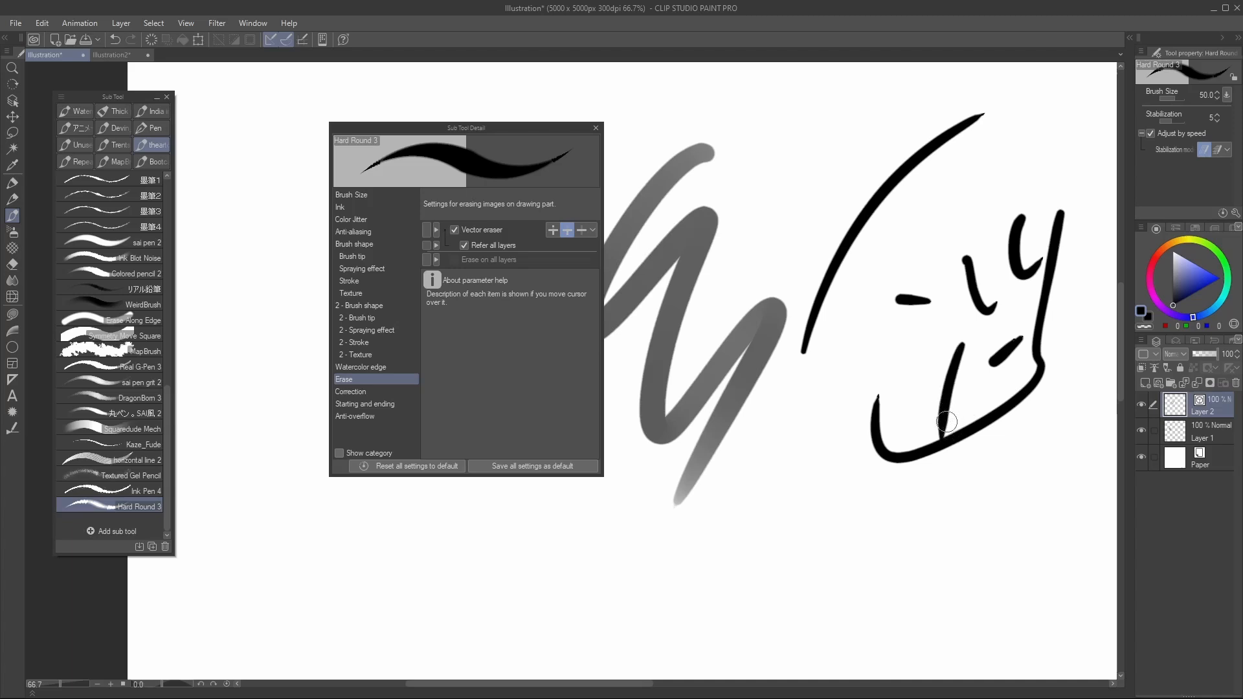
drag(932, 366, 971, 397)
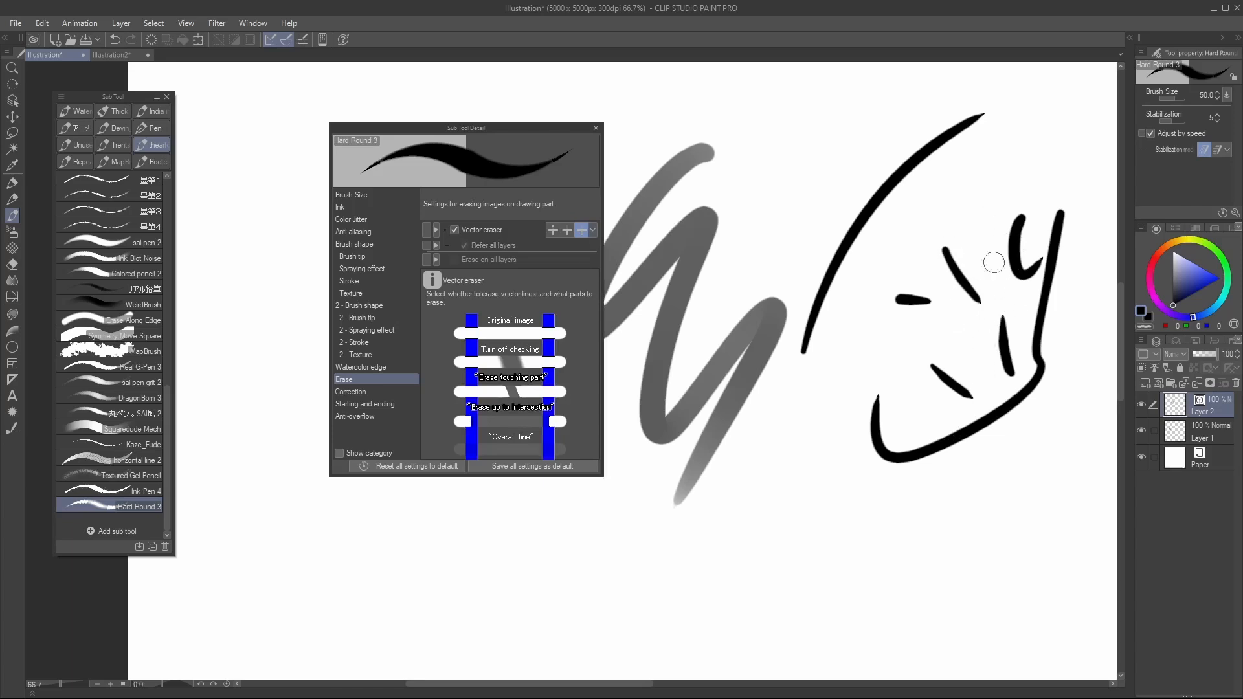
Switch the Vector eraser to Overall line and draw strokes over the remaining vector lines
drag(991, 260, 1066, 272)
drag(1020, 214, 1095, 330)
drag(963, 371, 873, 212)
Reduce the brush size to 25 and sketch a tall oval outline in an empty area below the earlier lines
key(bracketleft)
key(bracketleft)
key(bracketleft)
mouse_move(736, 258)
mouse_down()
mouse_move(778, 393)
mouse_move(872, 499)
mouse_up()
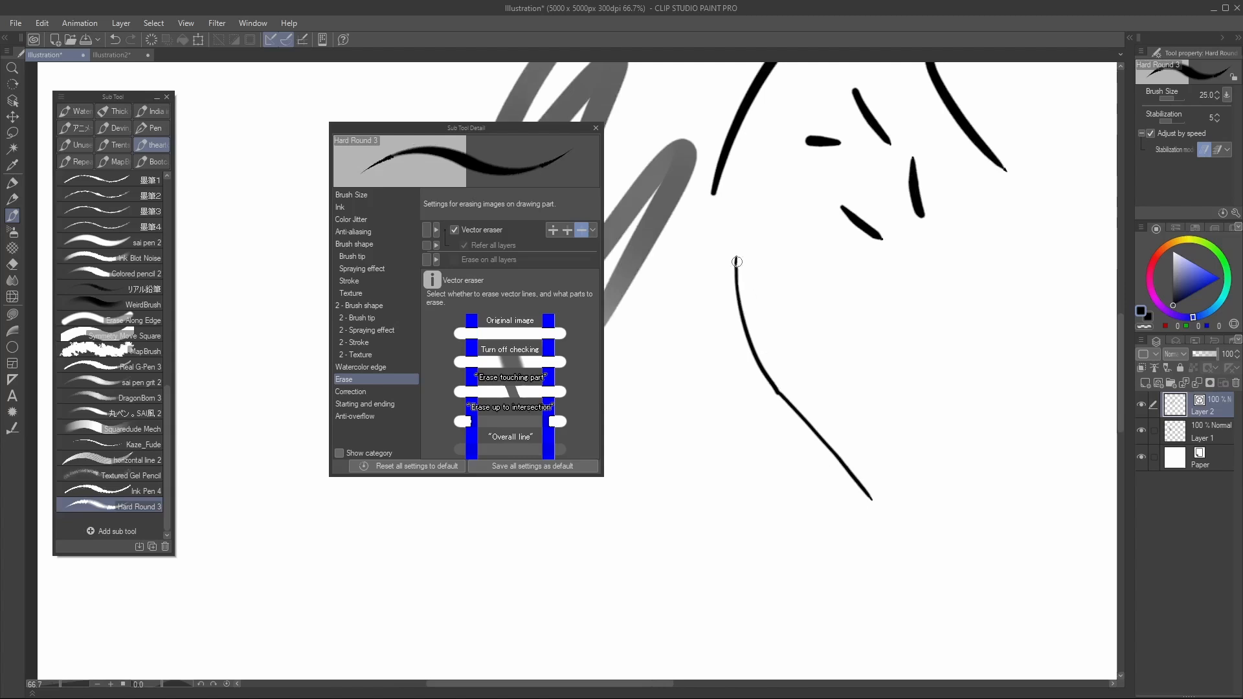
mouse_move(737, 262)
mouse_down()
mouse_move(834, 199)
mouse_move(878, 343)
mouse_move(825, 419)
mouse_up()
mouse_move(738, 277)
mouse_down()
mouse_move(798, 412)
mouse_move(837, 428)
mouse_up()
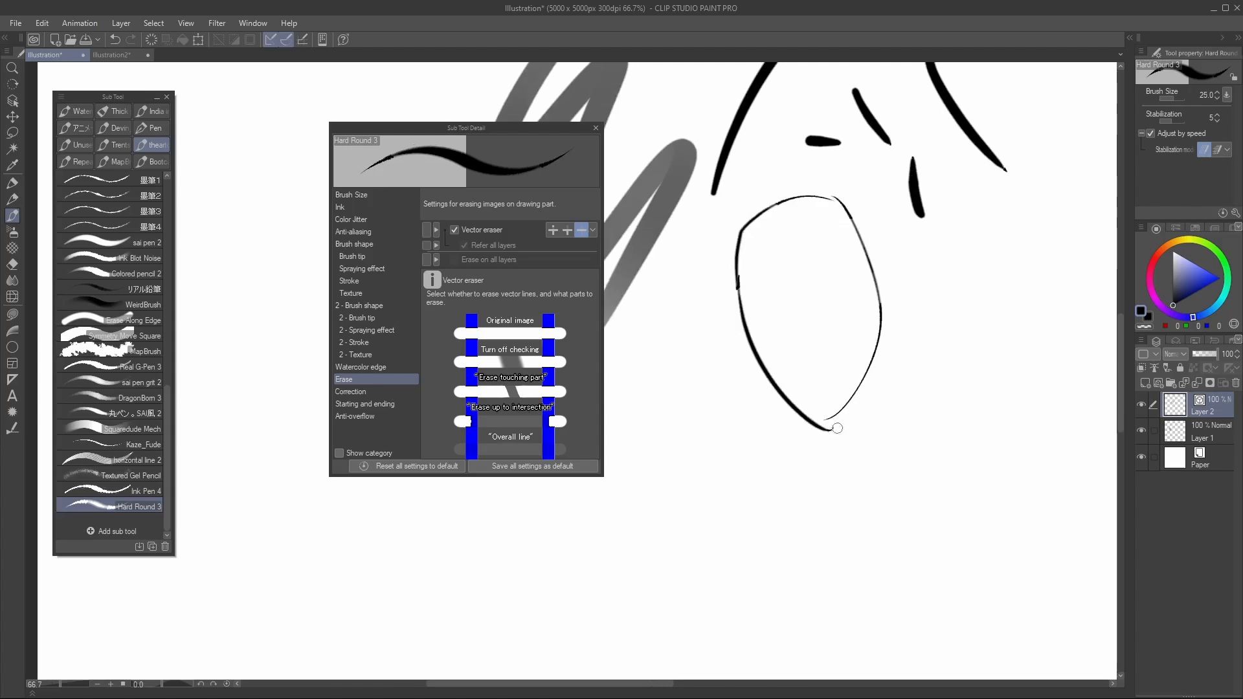
Draw five short strokes across the oval's lines to test Overall line erasing
drag(815, 367, 872, 454)
drag(824, 279, 770, 422)
drag(750, 211, 796, 260)
drag(833, 478, 845, 324)
drag(775, 295, 823, 354)
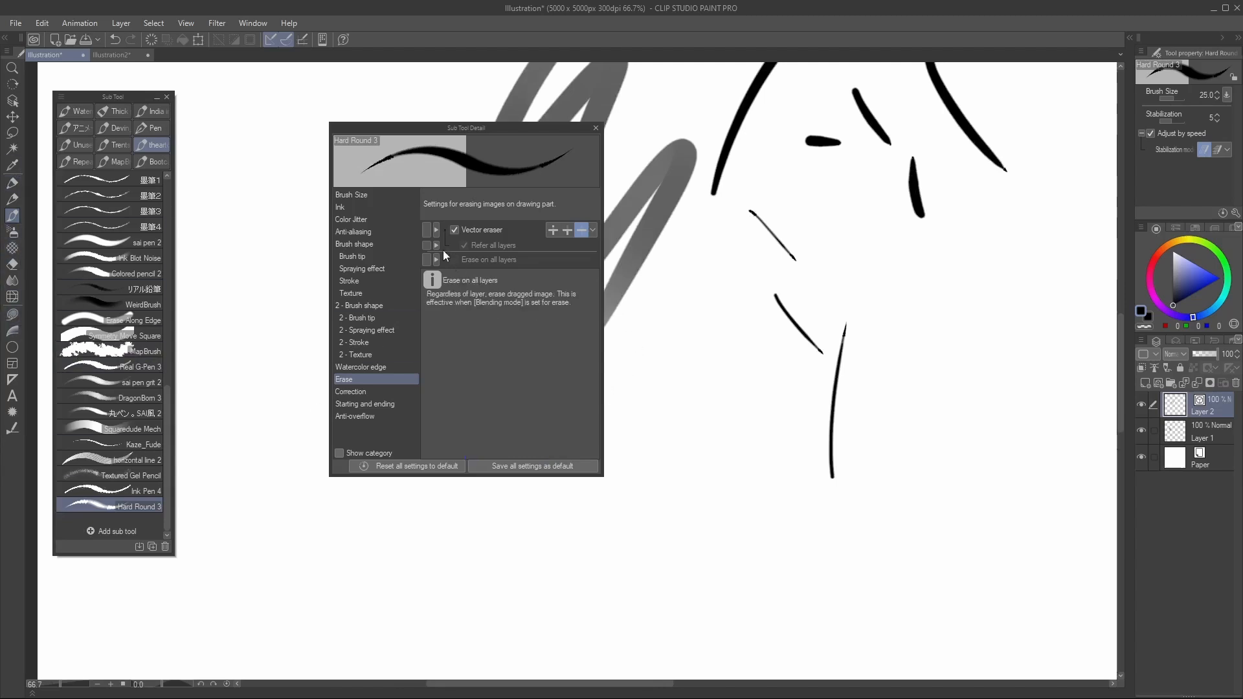
Turn off the brush's Vector eraser and draw a zigzag stroke over the existing lines
click(454, 230)
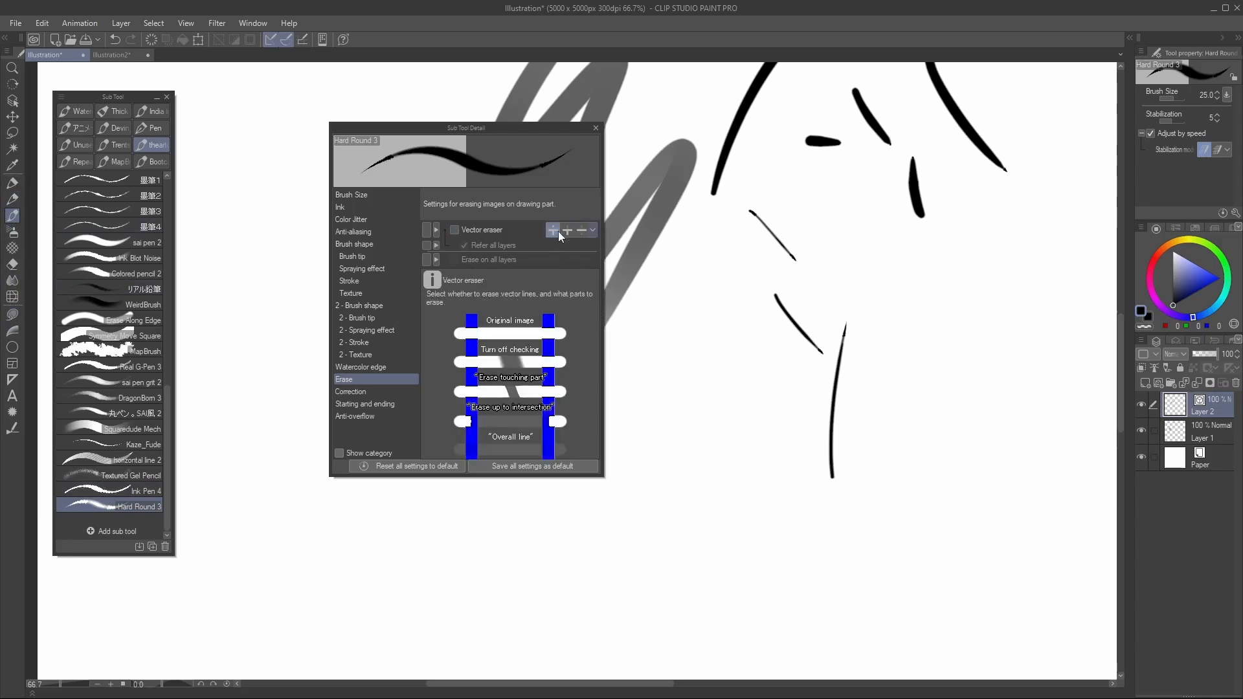
mouse_move(875, 257)
mouse_down()
mouse_move(829, 409)
mouse_move(1010, 256)
mouse_move(1060, 282)
mouse_move(1033, 495)
mouse_up()
Turn on Sharp angles in the brush's Correction settings, try an angular stroke at size 60, and undo it
click(369, 392)
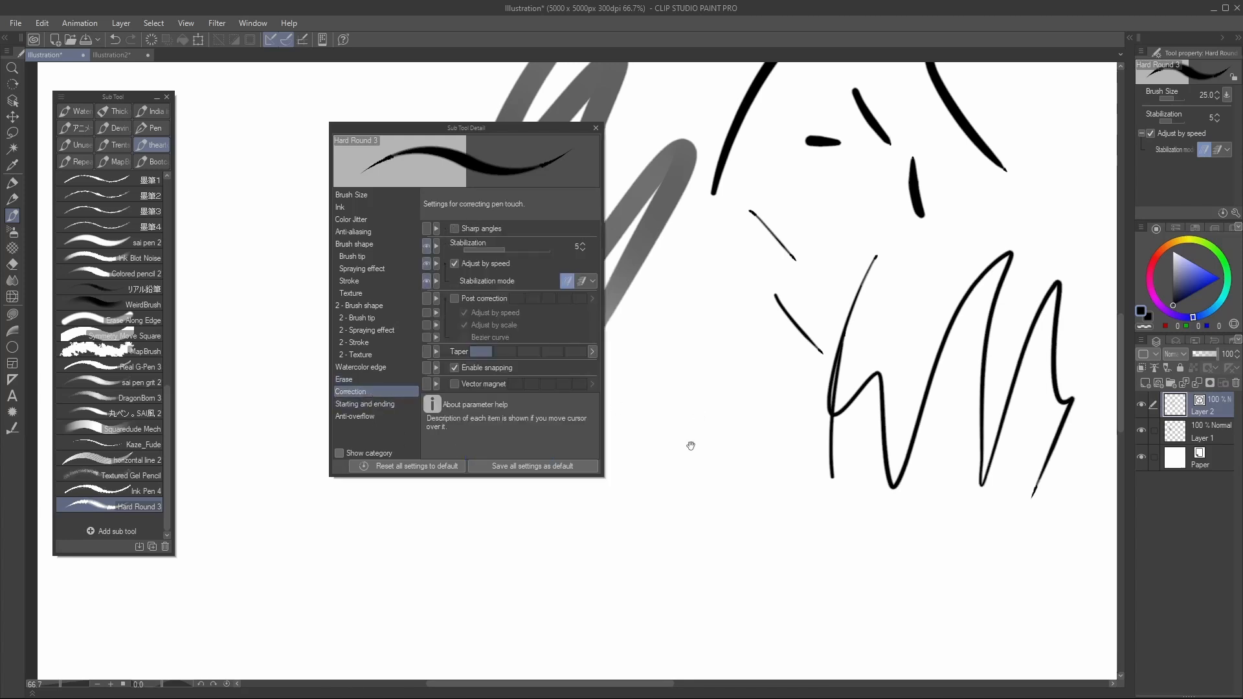
click(454, 228)
mouse_move(708, 359)
mouse_down()
mouse_move(882, 319)
mouse_move(830, 273)
mouse_up()
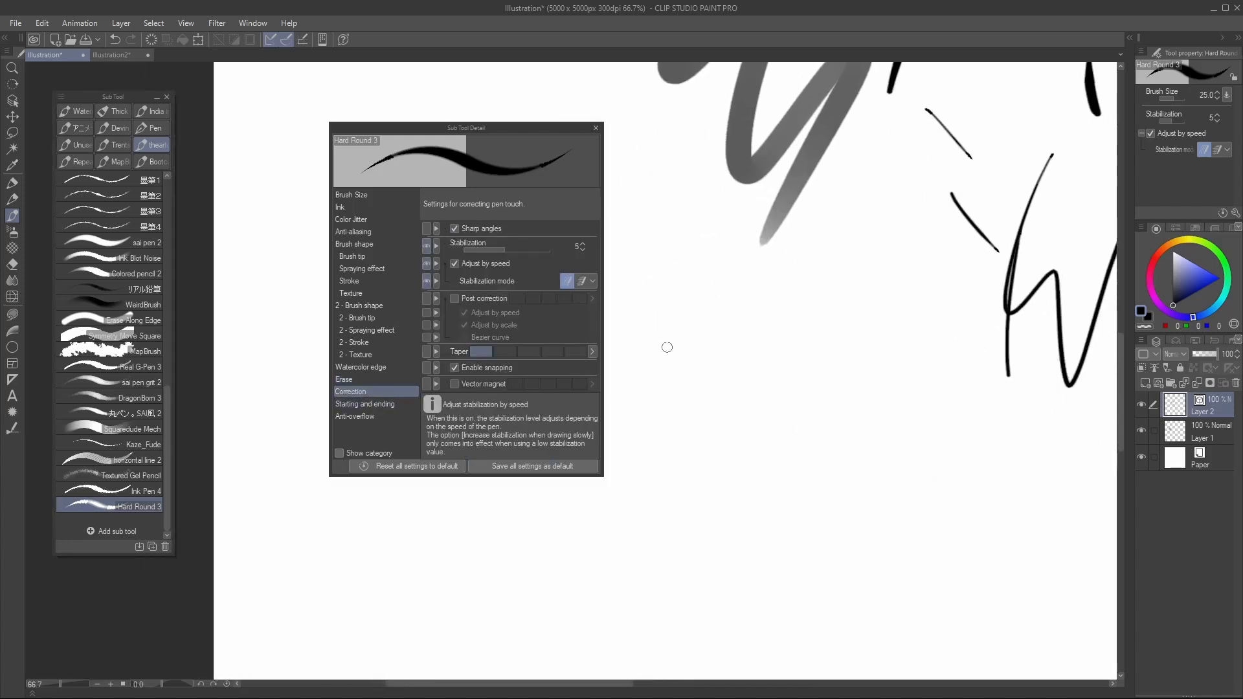
key(])
key(])
key(])
drag(696, 255, 805, 290)
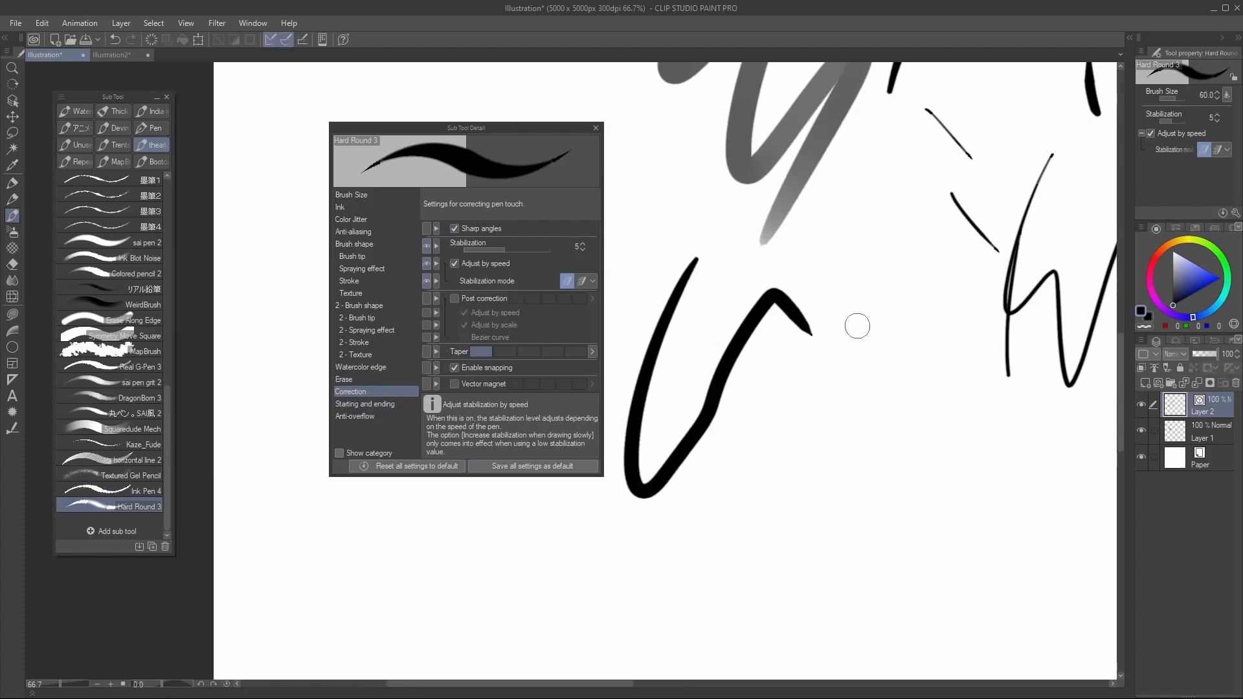
key(ctrl+z)
Try thick bent strokes at brush sizes 200 and 170, undoing each one
key(])
key(])
key(])
key(])
key(])
key(])
key(])
mouse_move(684, 554)
mouse_down()
mouse_move(779, 291)
mouse_move(887, 349)
mouse_up()
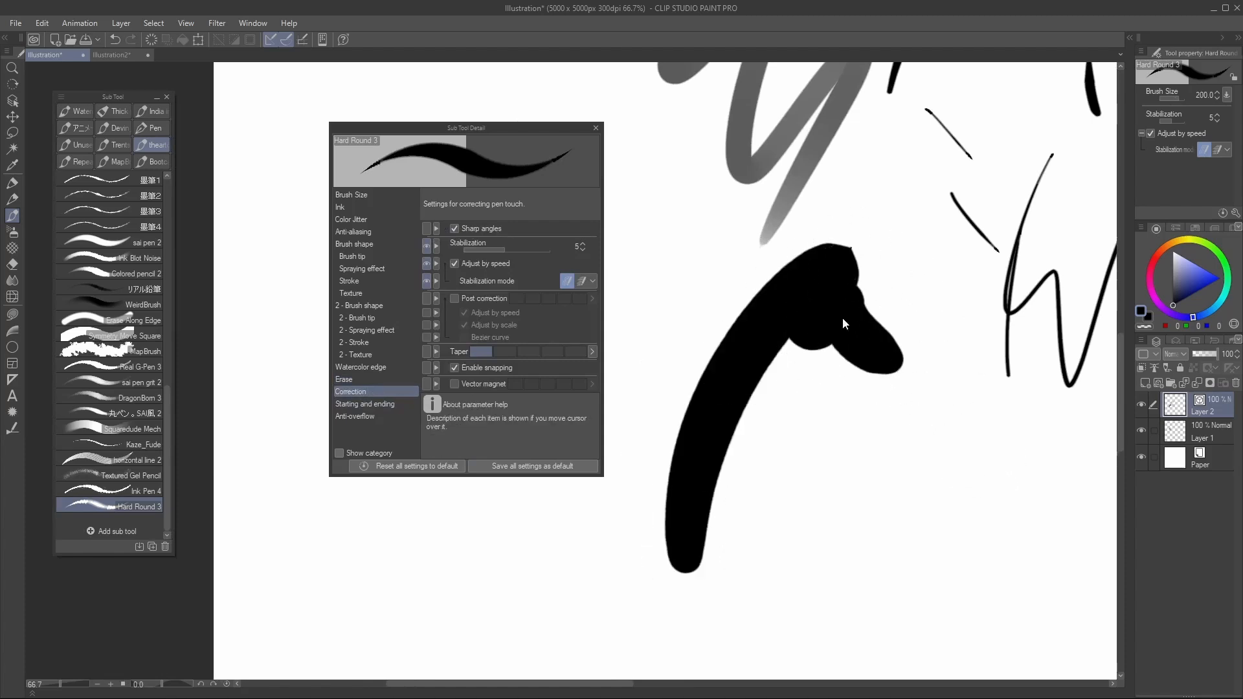
key(ctrl+z)
key(bracketleft)
mouse_move(725, 484)
mouse_down()
mouse_move(737, 434)
mouse_move(915, 513)
mouse_move(1058, 392)
mouse_up()
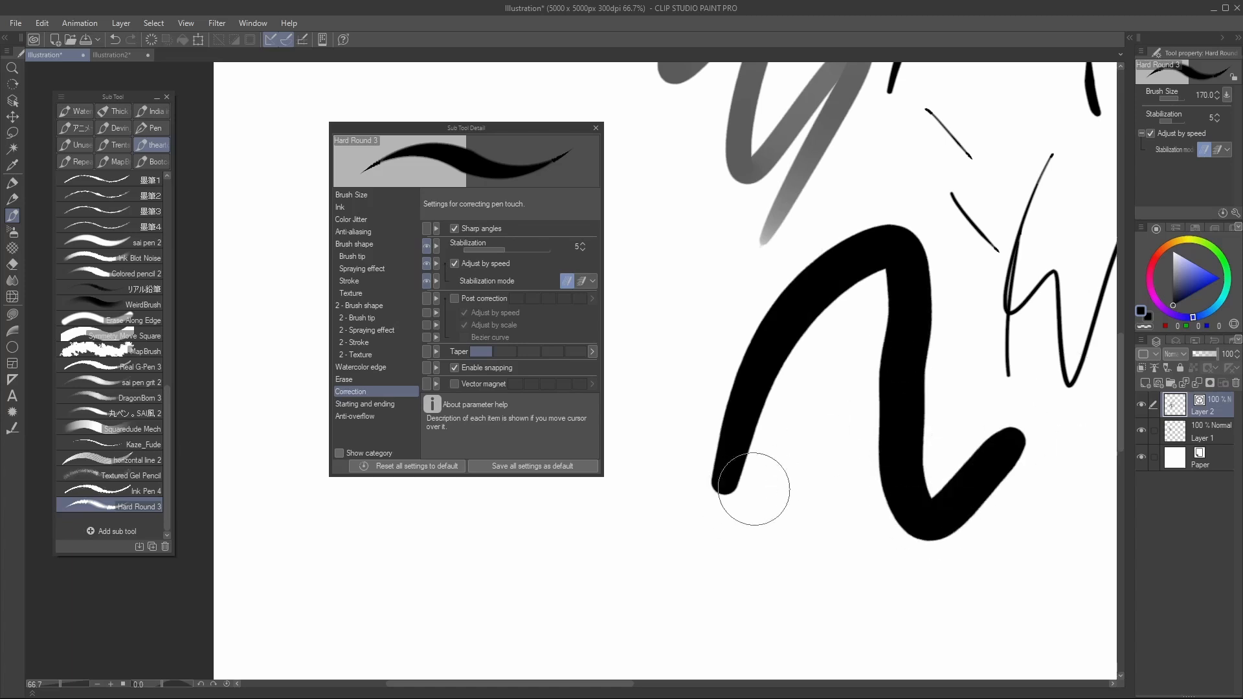
key(ctrl+z)
Set Stabilization to 100 and try long curved strokes at brush size 50, undoing each one
click(527, 248)
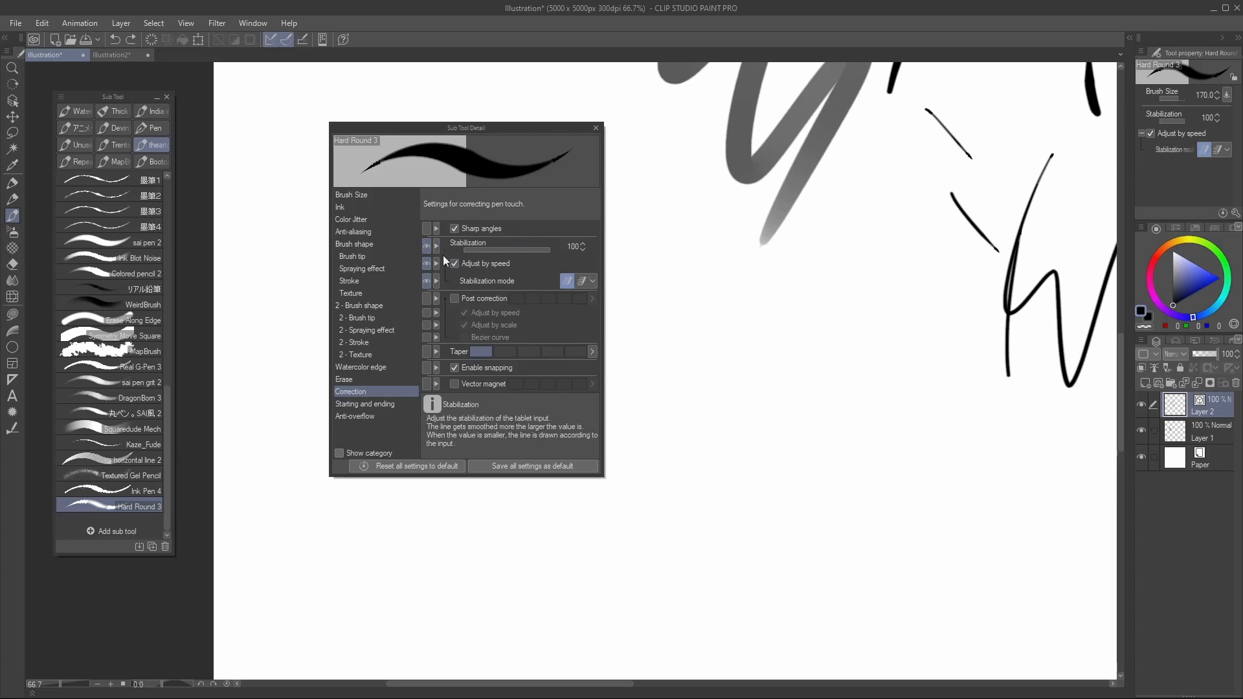
key(bracketleft)
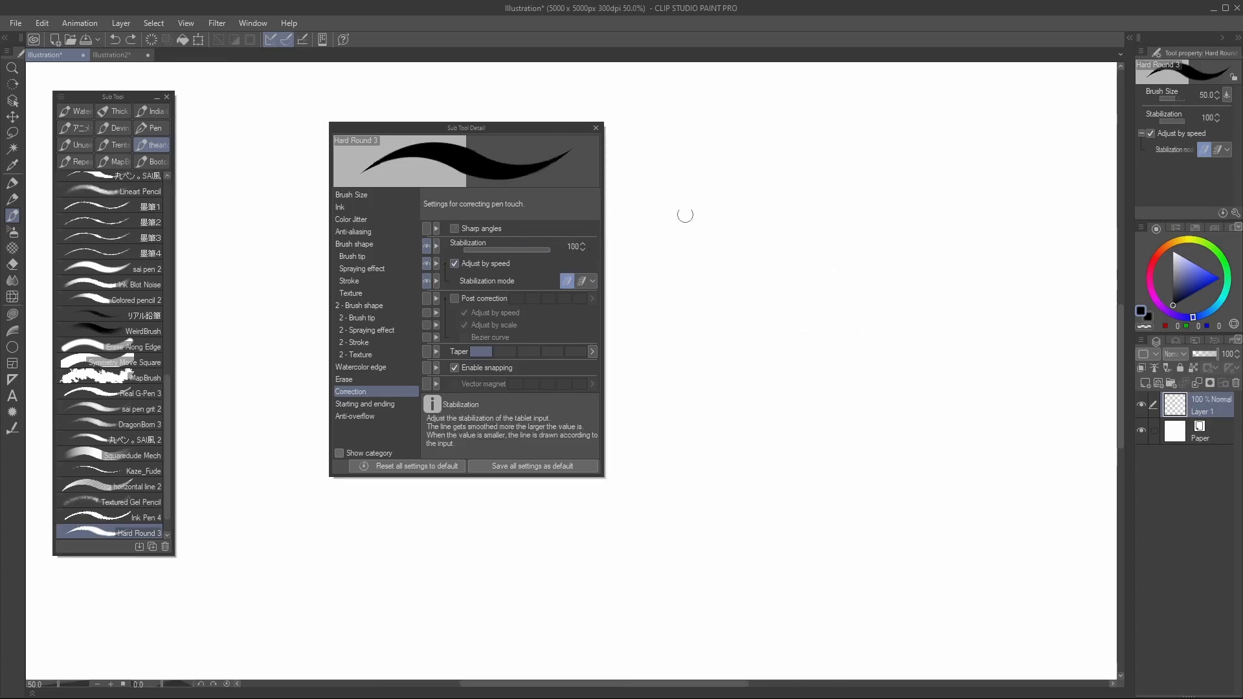
mouse_move(683, 163)
mouse_down()
mouse_move(718, 314)
mouse_move(762, 389)
mouse_up()
mouse_move(725, 165)
mouse_down()
mouse_move(754, 372)
mouse_move(780, 425)
mouse_up()
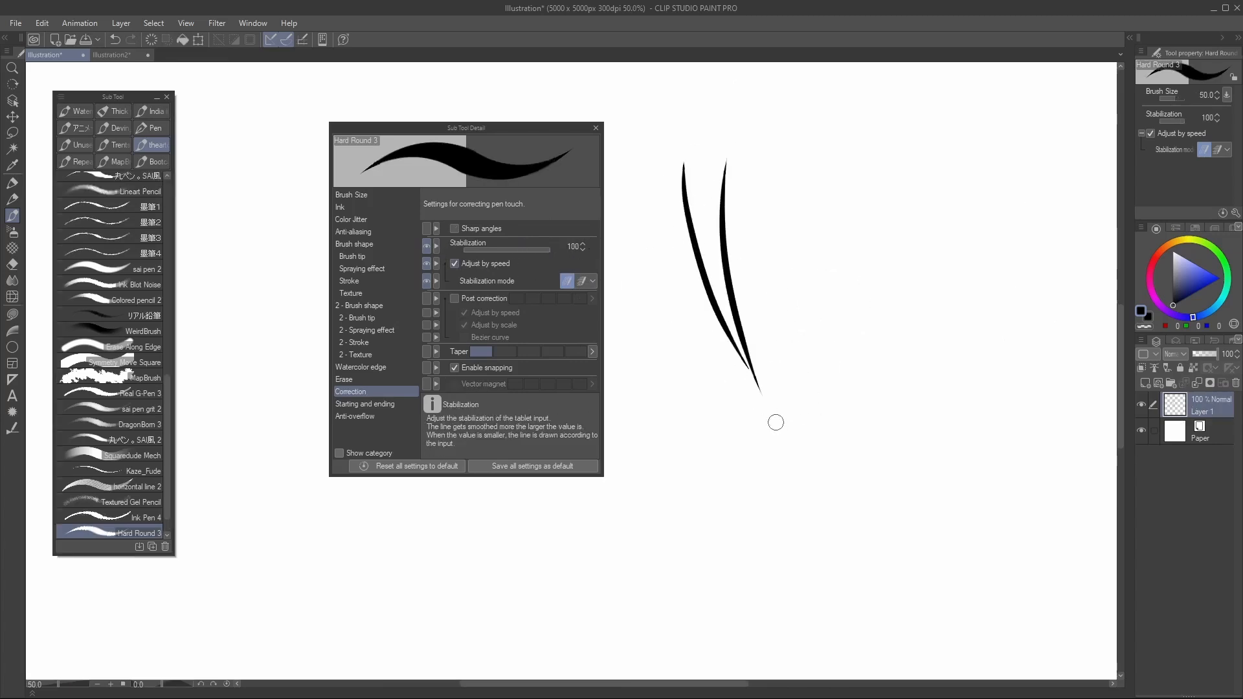
key(ctrl+z)
key(ctrl+z)
mouse_move(683, 123)
mouse_down()
mouse_move(740, 345)
mouse_move(770, 383)
mouse_up()
key(ctrl+z)
drag(748, 123, 799, 499)
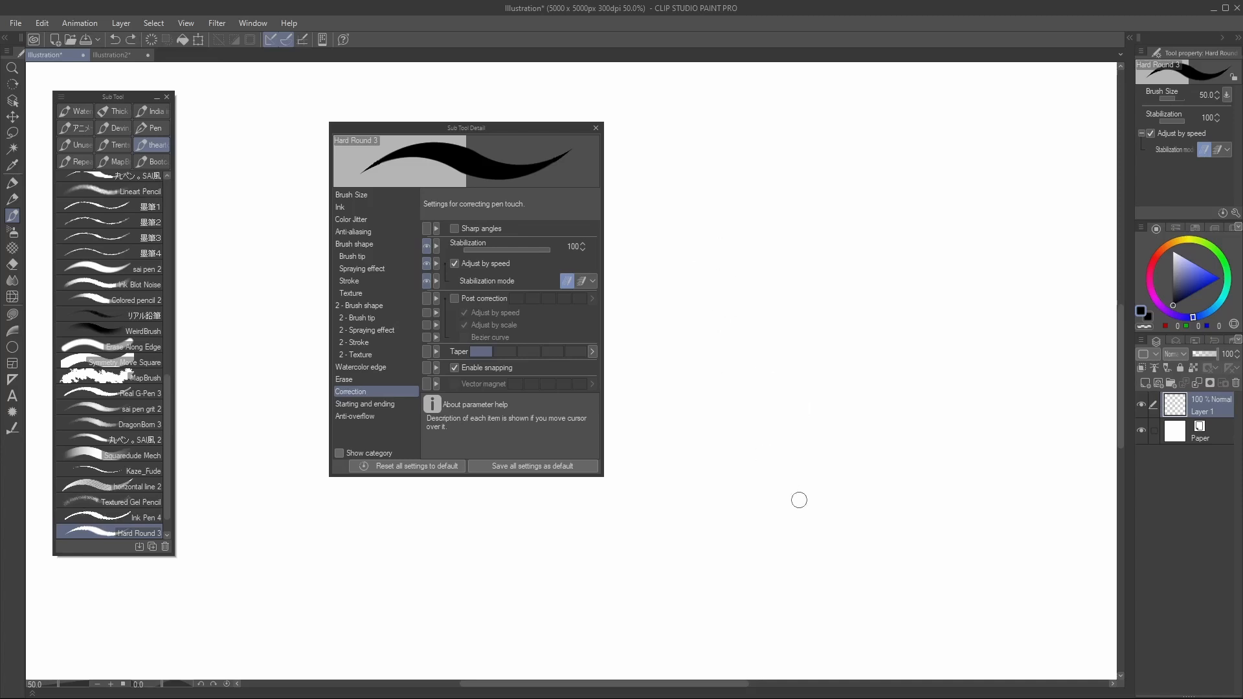
key(ctrl+z)
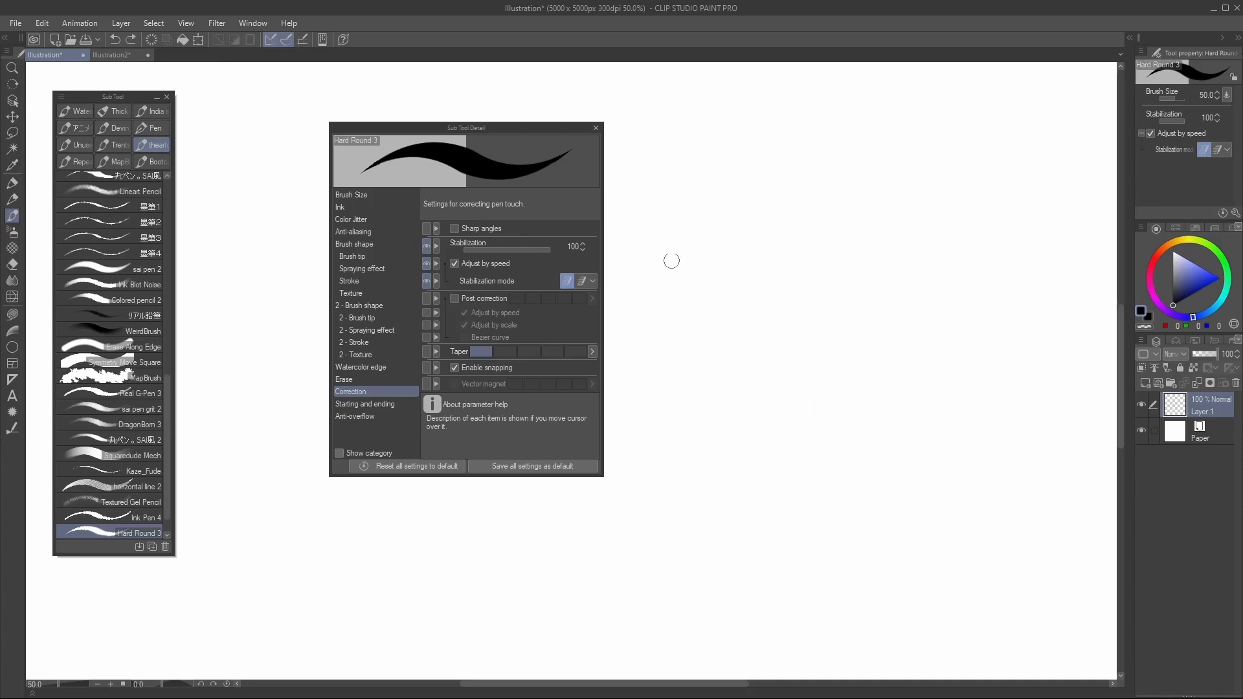
Turn off Adjust by speed for the stabilization, try several long curved strokes, and undo them all
click(455, 264)
mouse_move(701, 111)
mouse_down()
mouse_move(681, 194)
mouse_move(884, 546)
mouse_move(931, 562)
mouse_move(886, 150)
mouse_move(871, 246)
mouse_move(999, 433)
mouse_move(989, 162)
mouse_up()
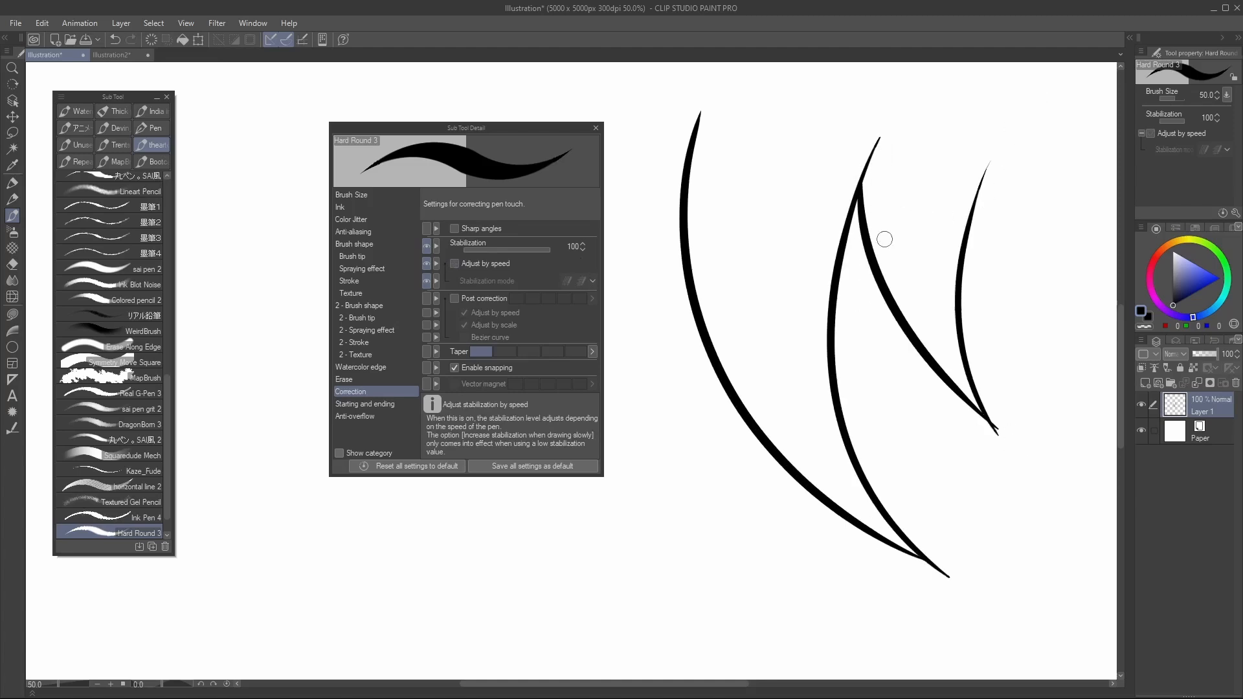
key(ctrl+z)
key(ctrl+z)
key(ctrl+z)
key(ctrl+z)
key(ctrl+z)
Reduce the brush size to 20, set Stabilization to 13, and draw a wide V-shaped curve
key(bracketleft)
key(bracketleft)
key(bracketleft)
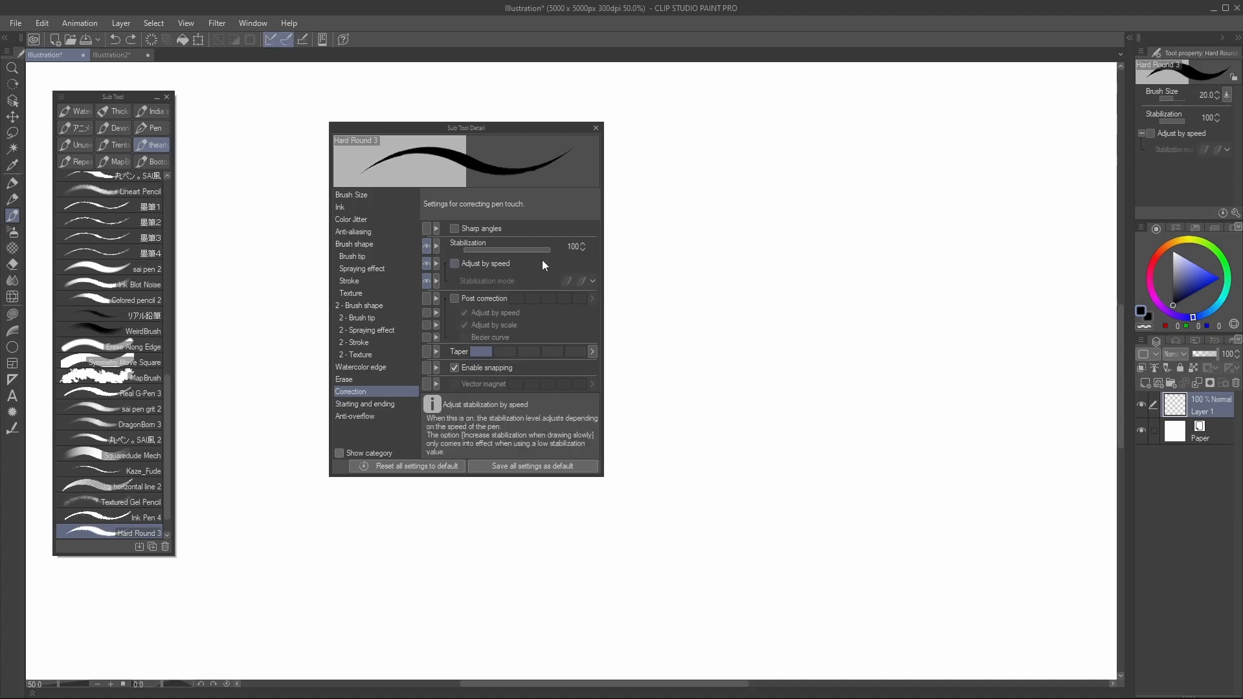
click(492, 251)
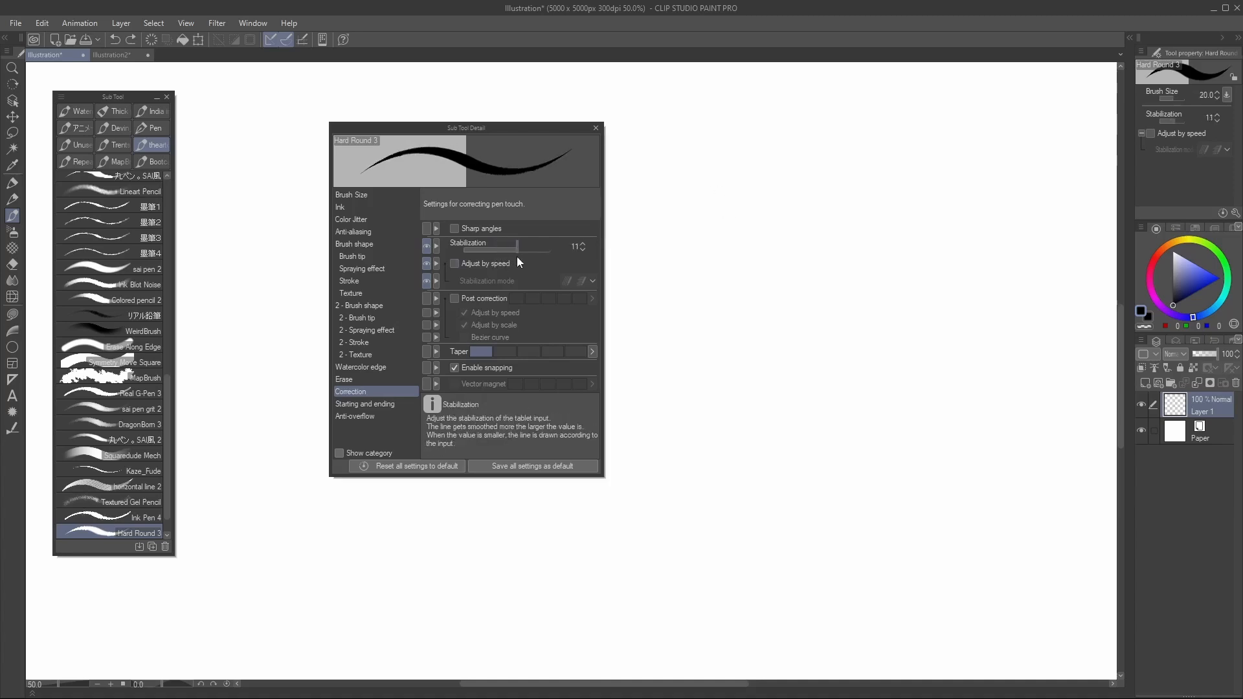
key(bracketleft)
mouse_move(731, 193)
mouse_down()
mouse_move(735, 291)
mouse_move(762, 344)
mouse_up()
key(bracketright)
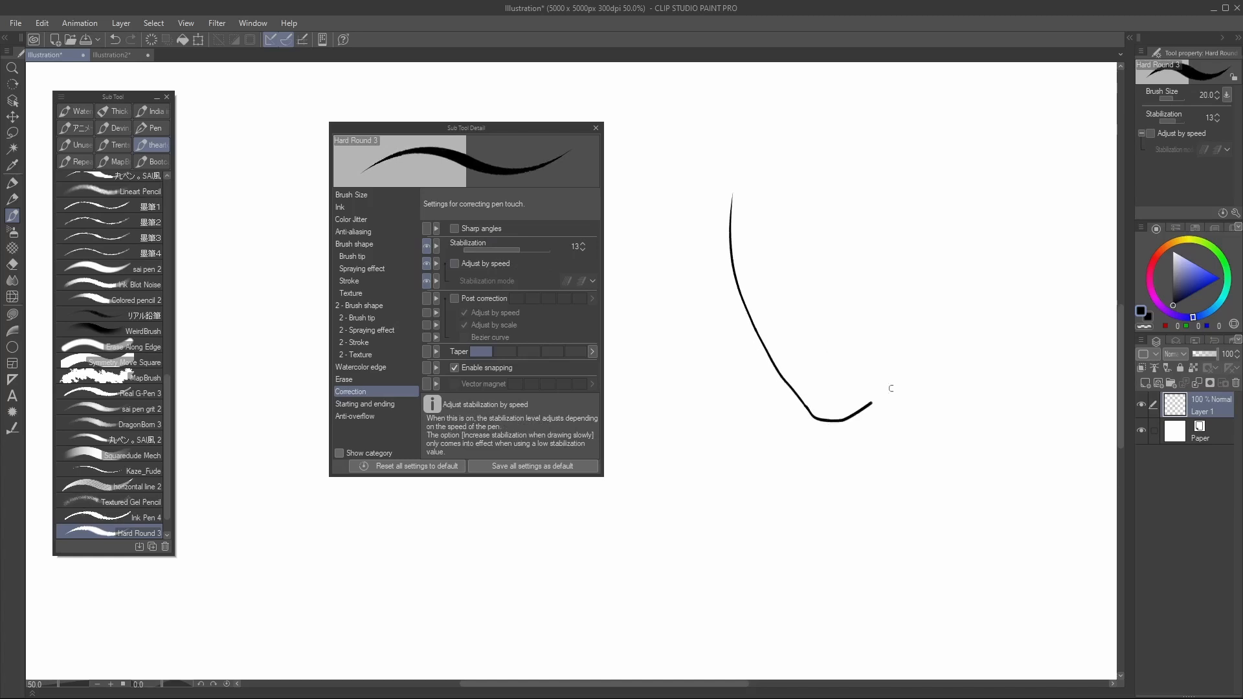
drag(890, 388, 958, 319)
Set Stabilization to 0, draw a second V-shaped curve below the first, and add an arrow pointing at it
drag(518, 250, 422, 262)
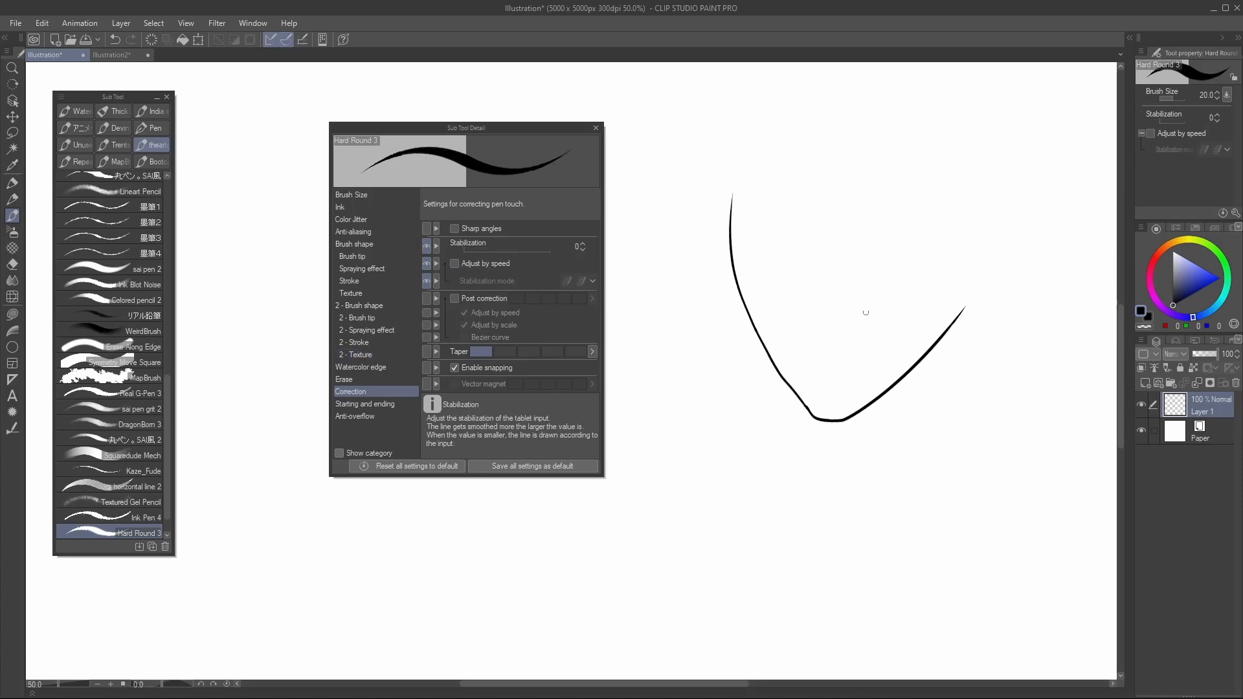
drag(694, 329, 770, 491)
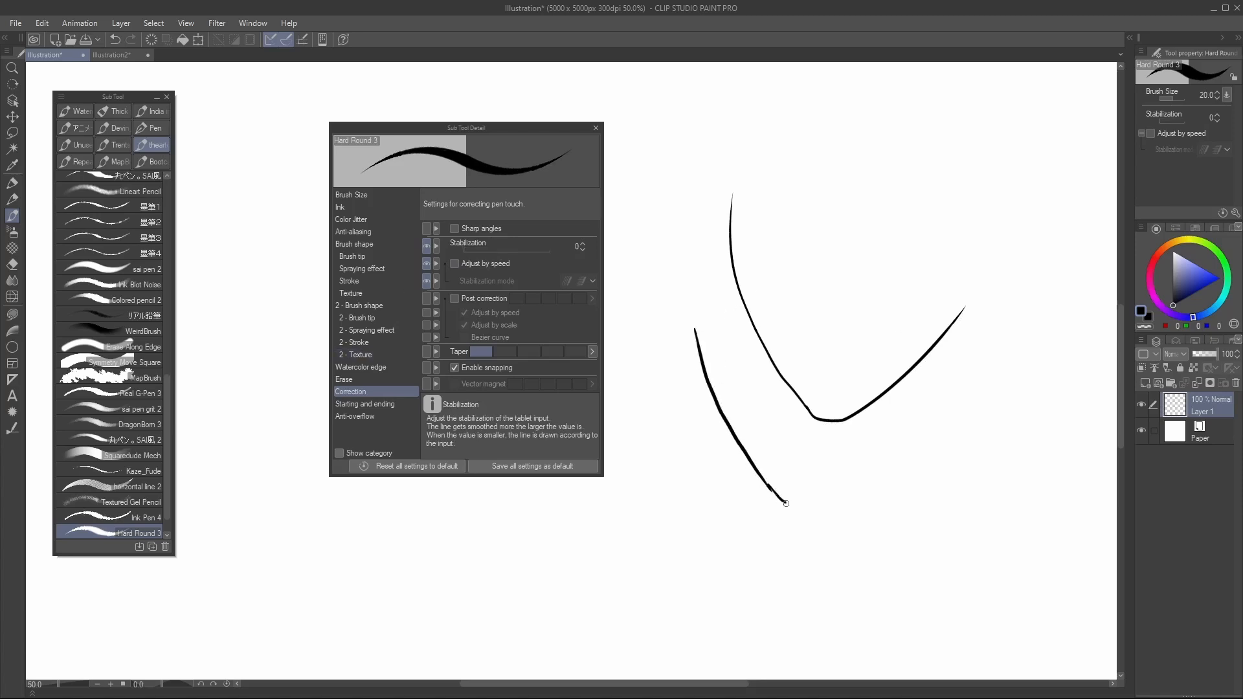
drag(829, 517, 973, 367)
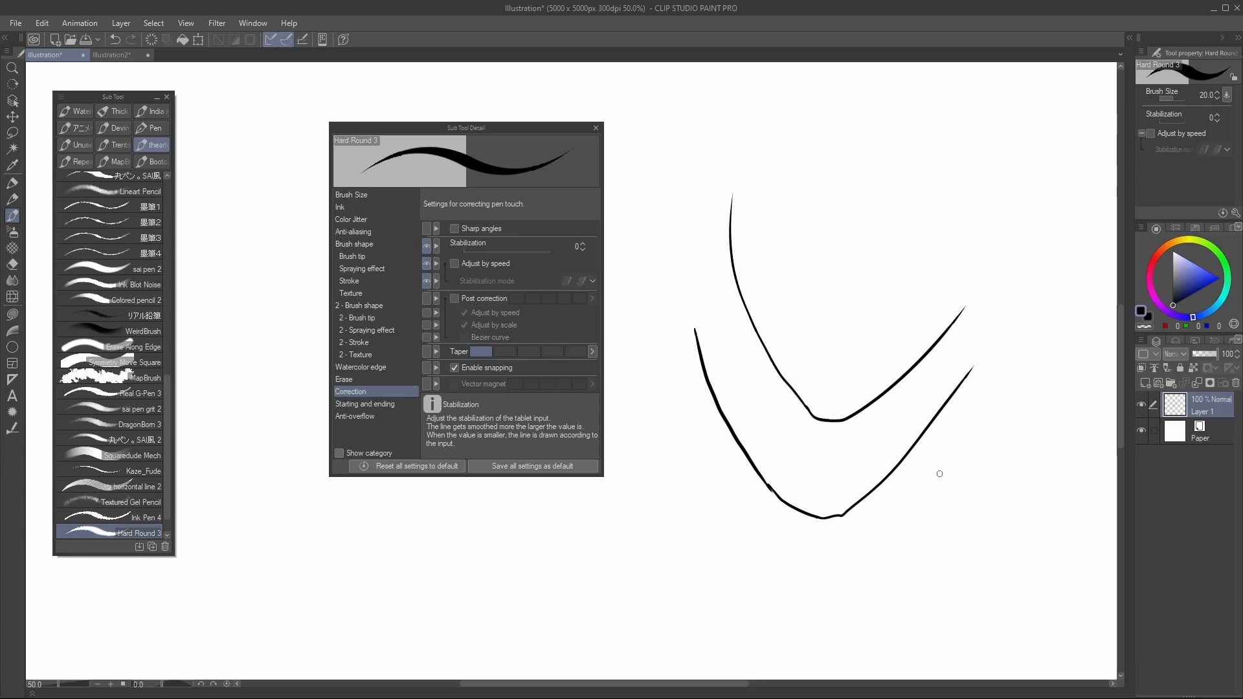
drag(964, 508, 922, 466)
Turn Adjust by speed back on with Stabilization at 6, try an oval and other strokes above the curves, and undo them
click(455, 264)
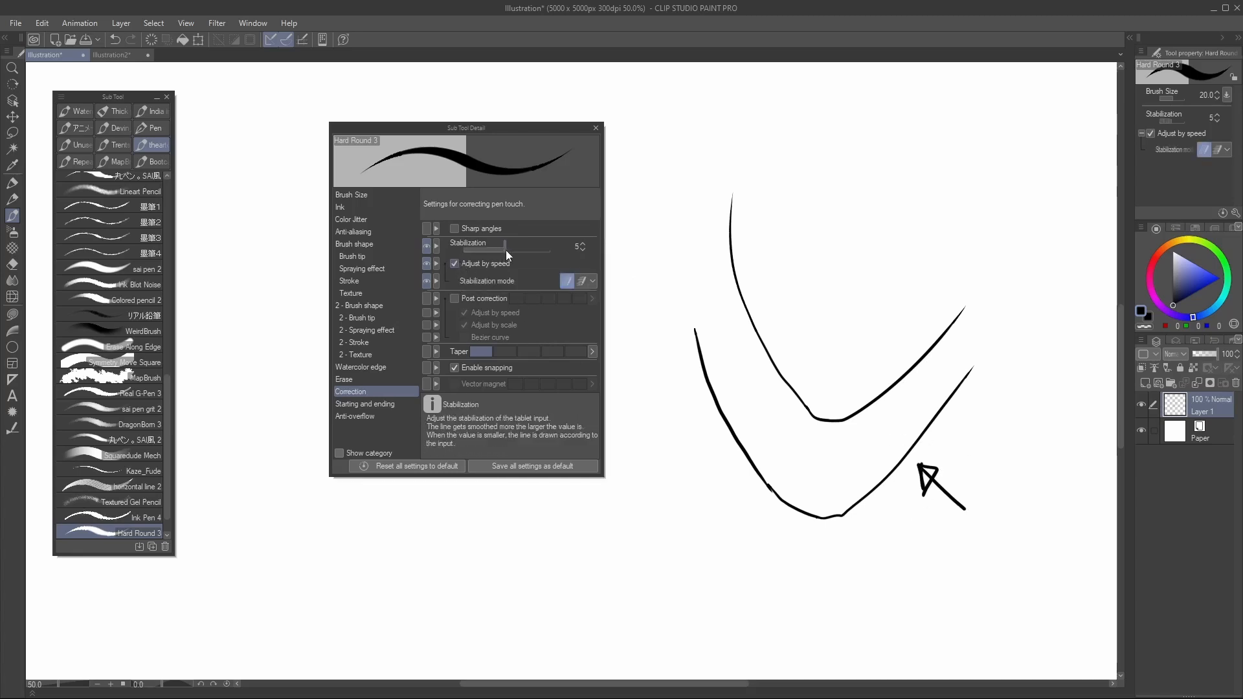
mouse_move(877, 117)
mouse_down()
mouse_move(842, 220)
mouse_move(830, 211)
mouse_up()
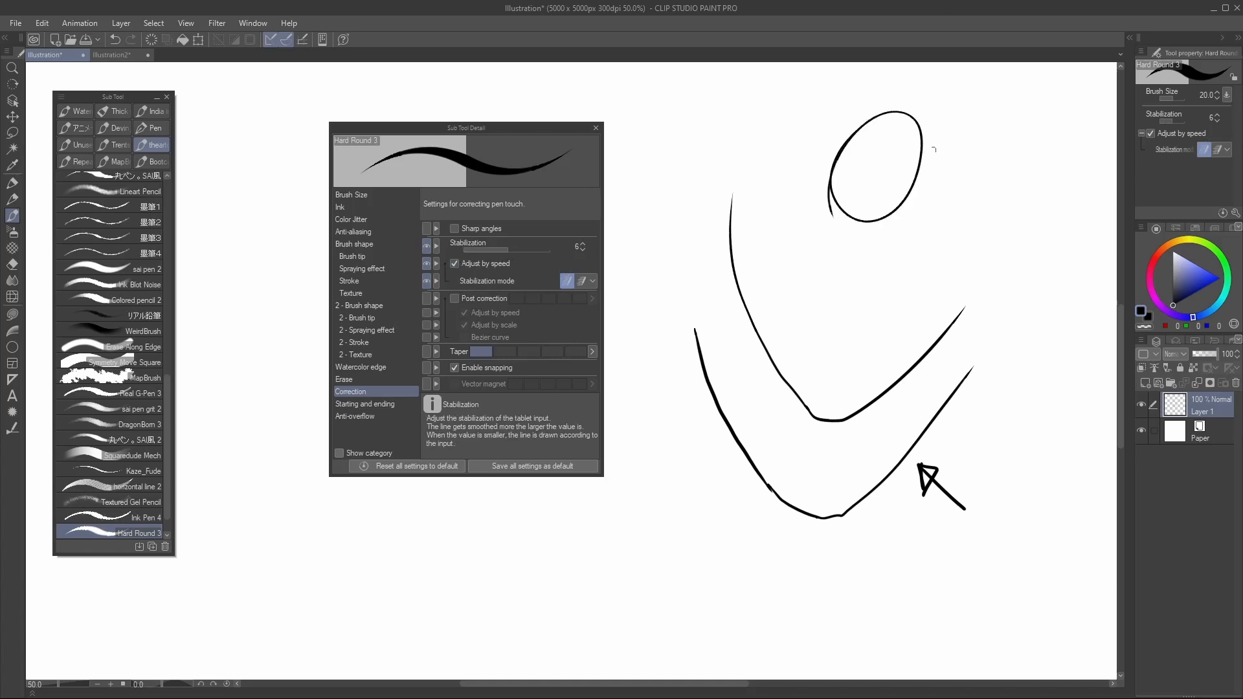
drag(984, 130, 916, 188)
drag(1049, 155, 1036, 161)
key(ctrl+z)
key(ctrl+z)
key(ctrl+z)
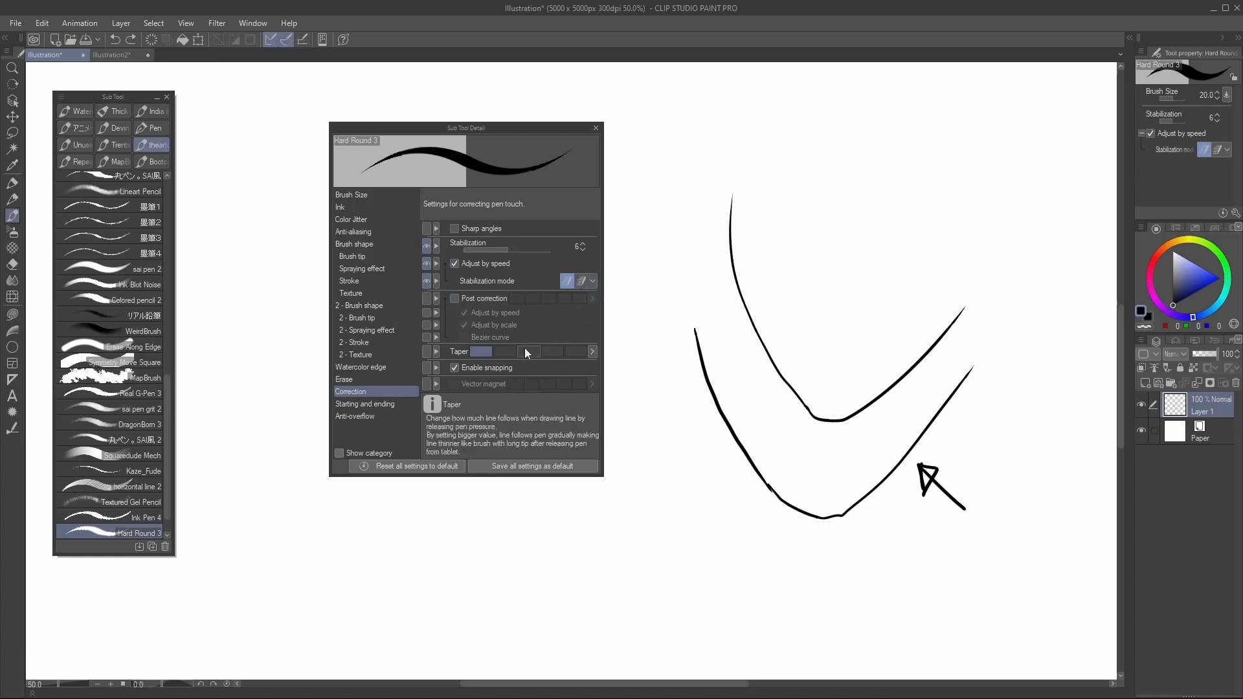
Switch the Stabilization mode to the second option and draw a looping stroke across the V-shaped curves
click(580, 282)
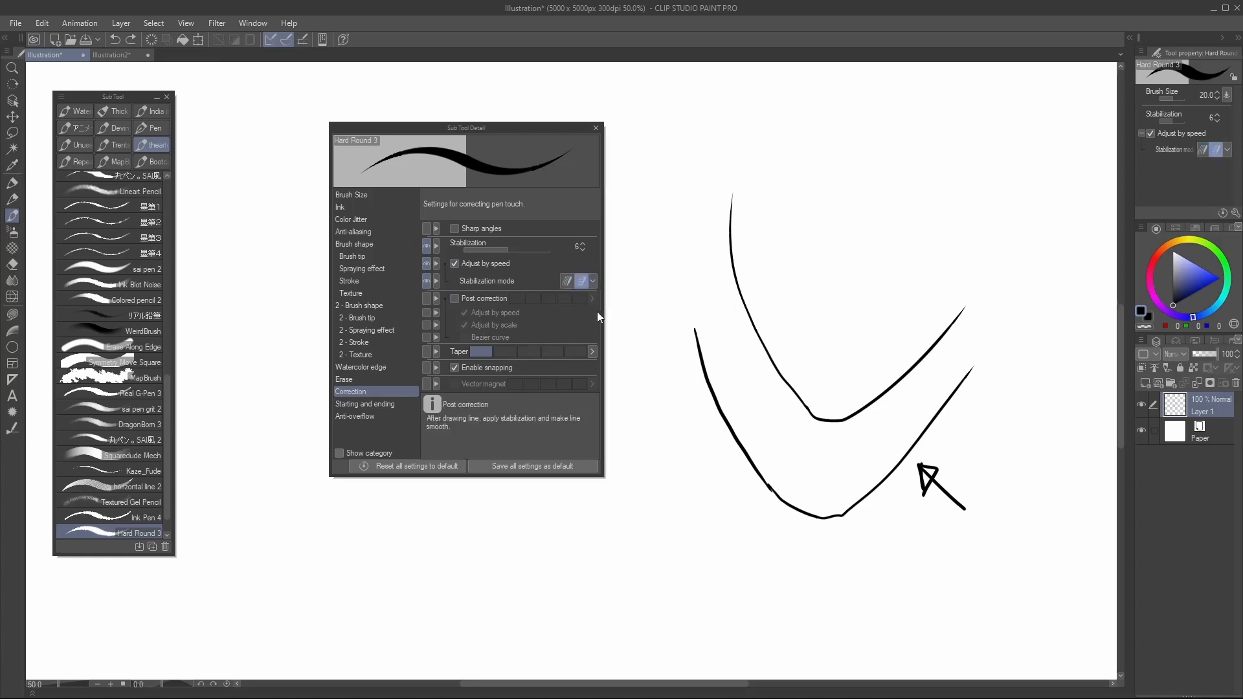
drag(678, 170, 925, 299)
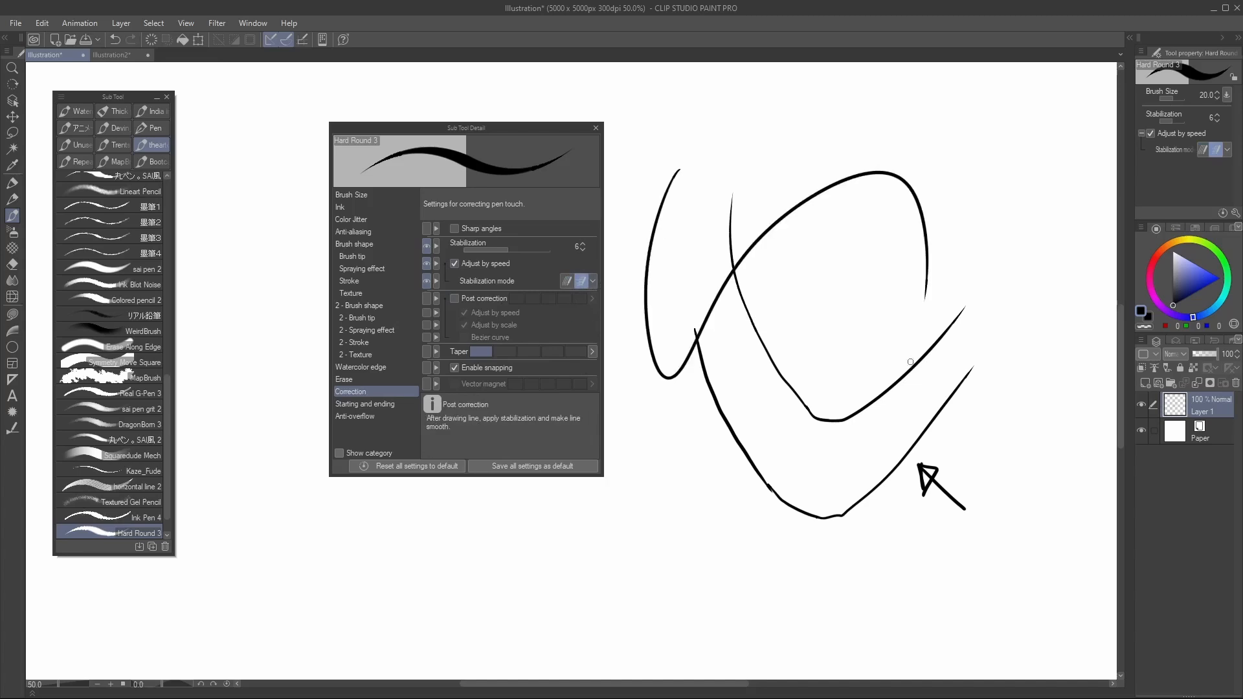
Undo the looping stroke, switch the Stabilization mode back to the first option, and try a short stroke before undoing it
key(ctrl+z)
click(567, 282)
mouse_move(796, 139)
mouse_down()
mouse_move(919, 103)
mouse_move(839, 278)
mouse_up()
key(ctrl+z)
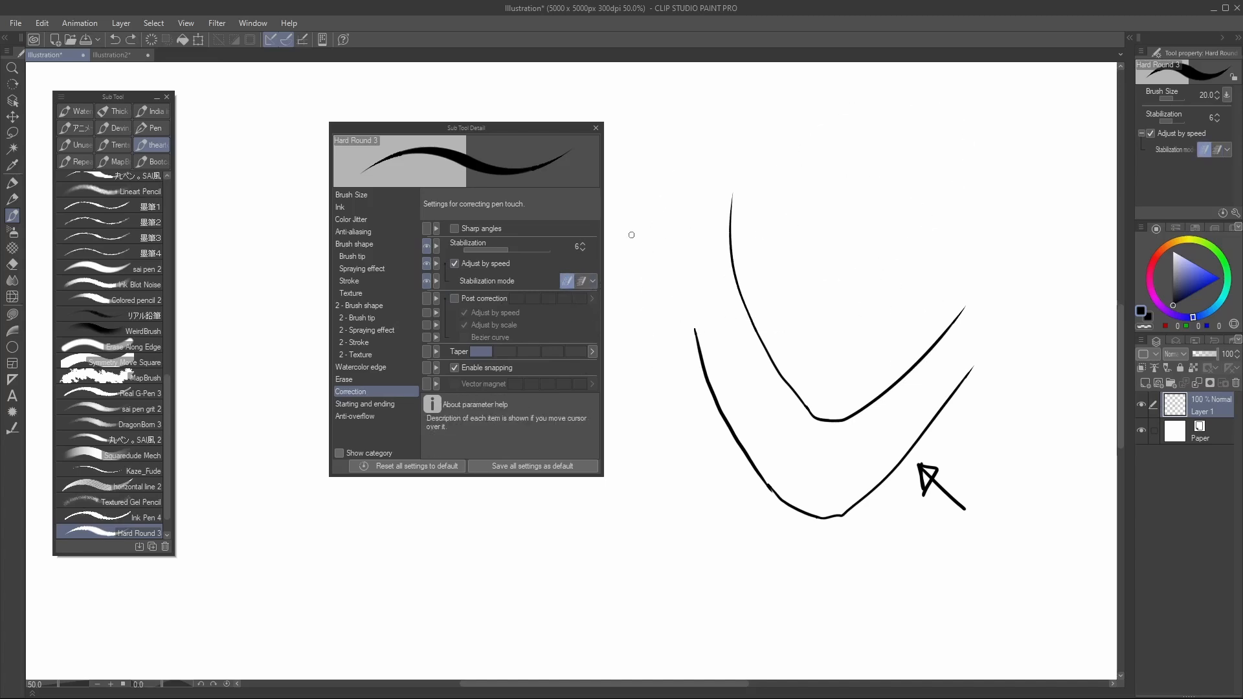
Turn on Post correction and try a series of diagonal strokes beside the V-shaped curves, undoing the early ones
click(453, 297)
drag(667, 379, 915, 435)
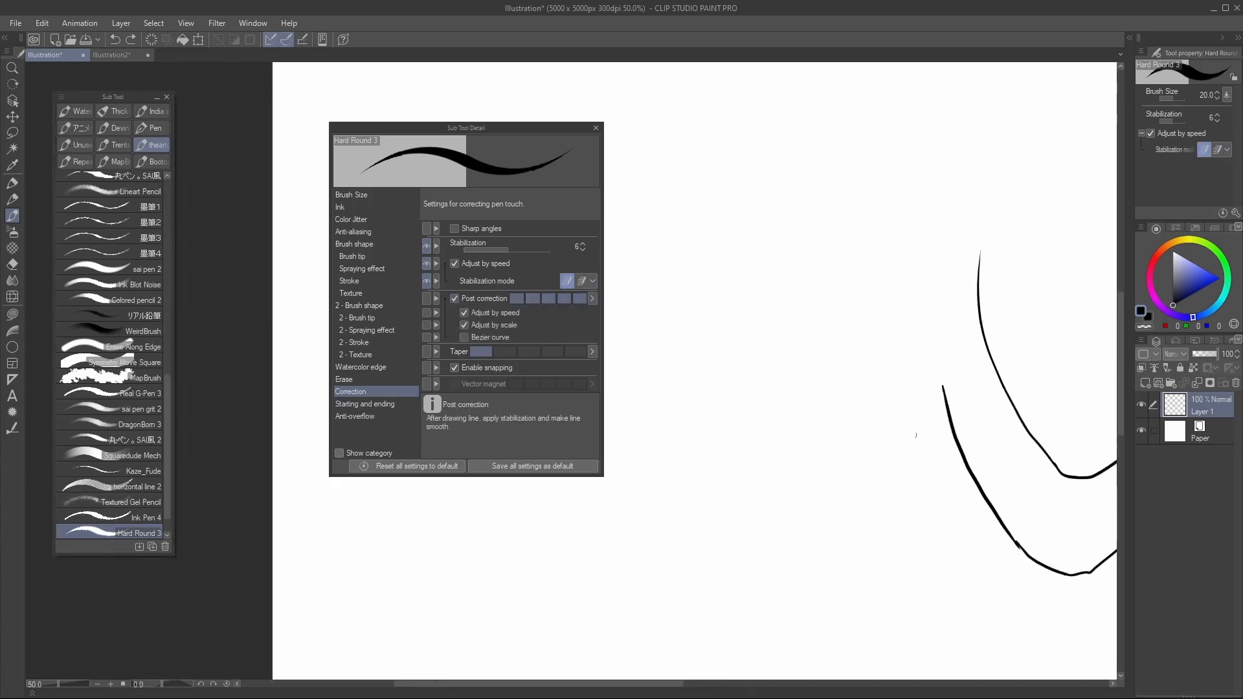
drag(649, 560, 987, 208)
key(ctrl+z)
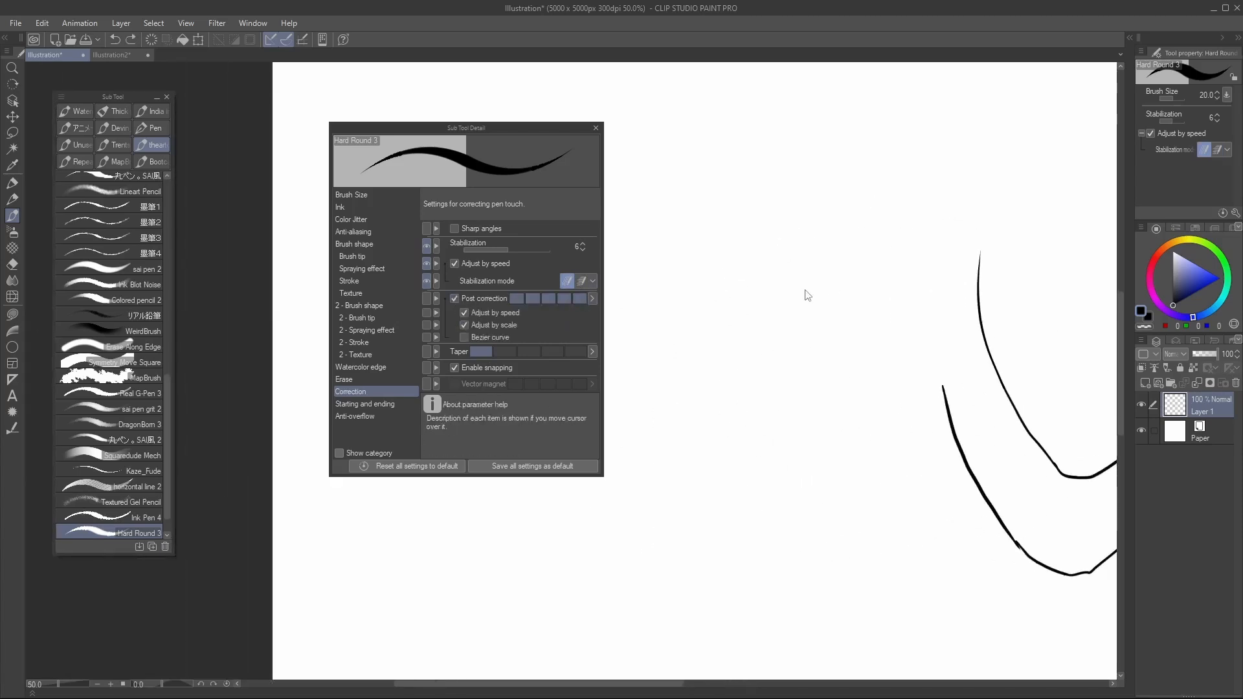
drag(602, 564, 969, 152)
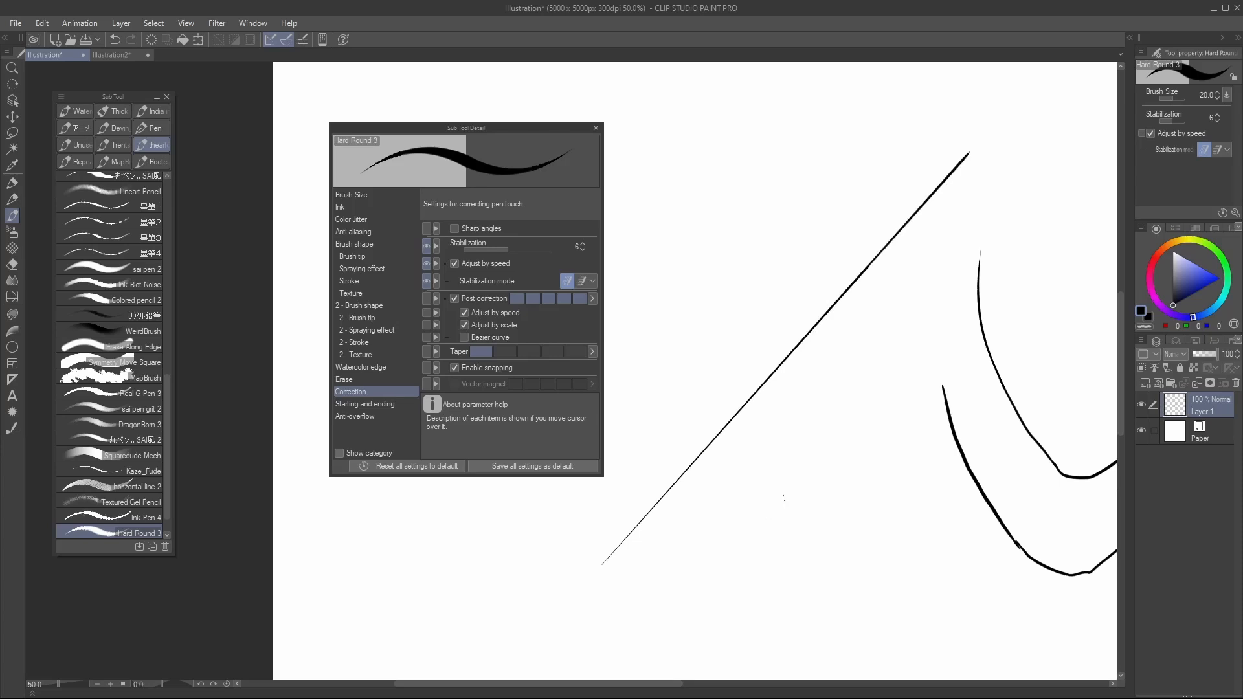
key(ctrl+z)
drag(632, 576, 924, 145)
key(ctrl+z)
drag(688, 553, 928, 122)
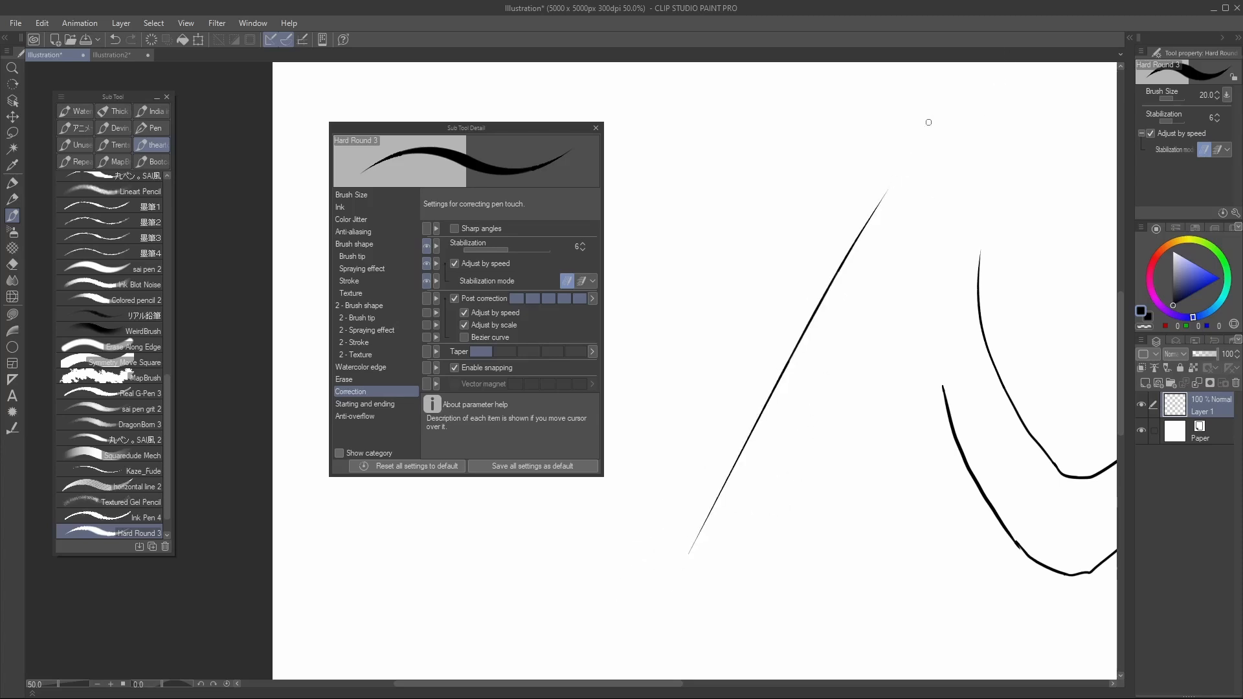
key(ctrl+z)
drag(740, 576, 971, 66)
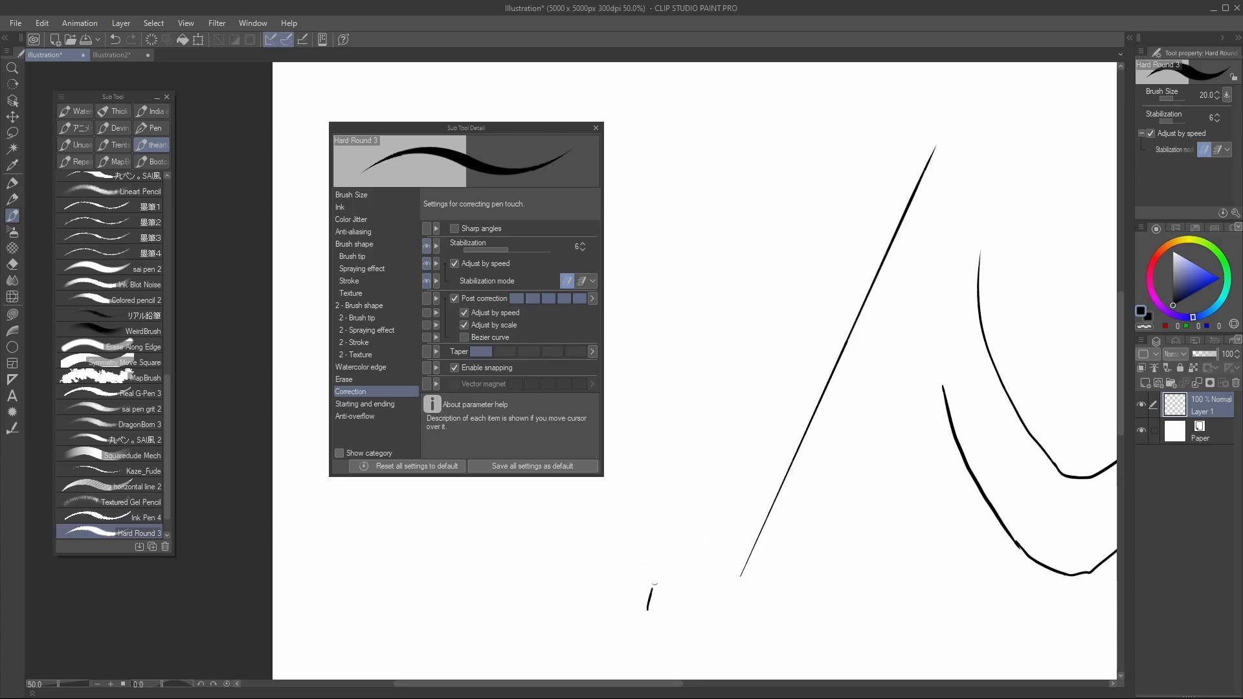
drag(655, 583, 812, 183)
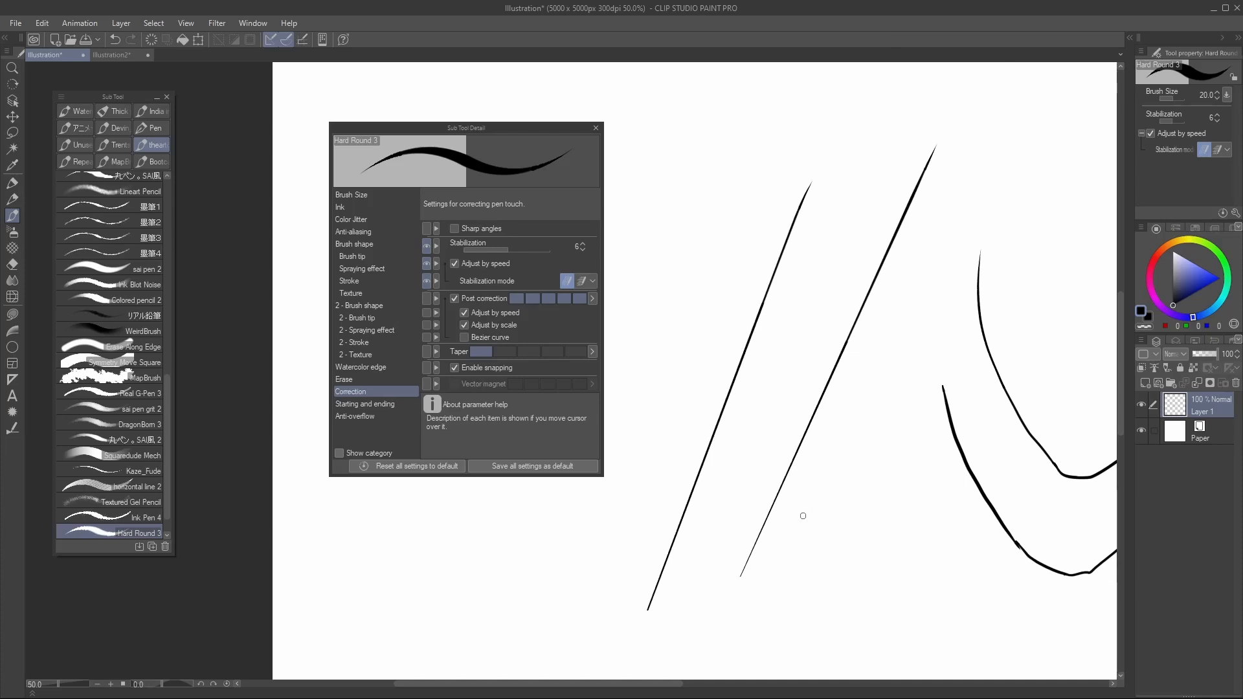
Undo the two steep lines and draw two parallel, shallower diagonal lines with Post correction on
key(ctrl+z)
key(ctrl+z)
drag(636, 531, 981, 190)
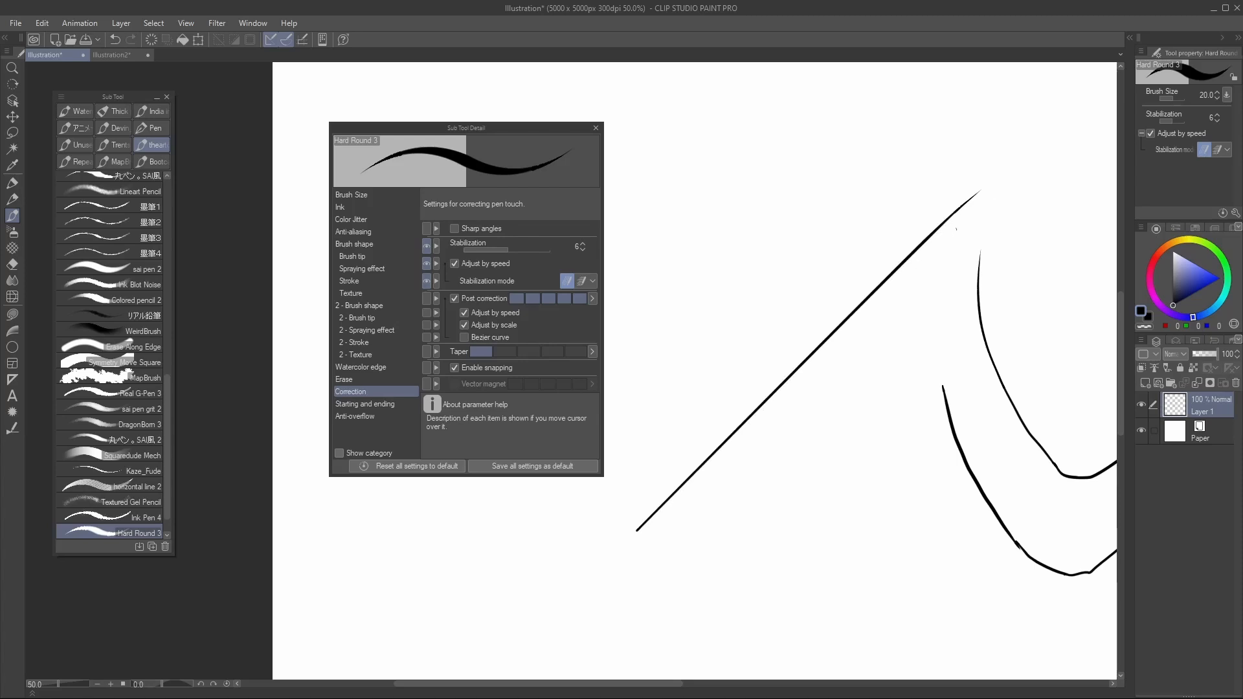
key(ctrl+z)
drag(635, 502, 1022, 147)
drag(656, 571, 1022, 219)
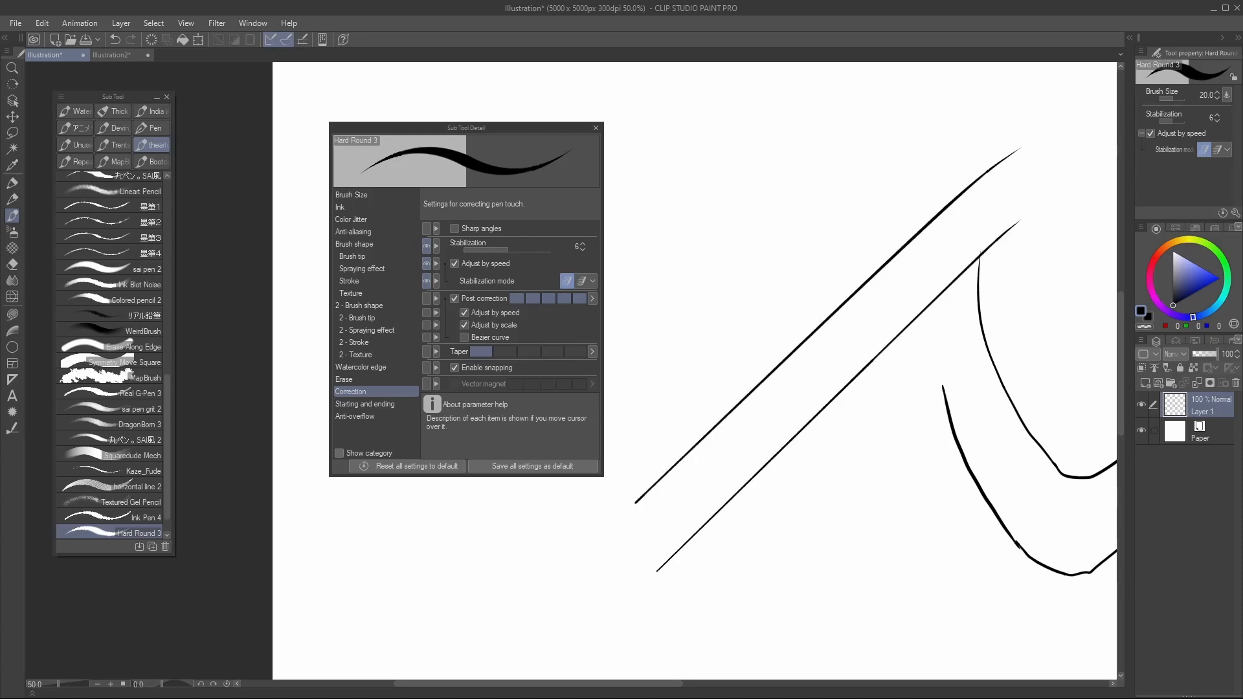
Try a few more long strokes, undo all the diagonal test lines, and turn Post correction off
drag(607, 535, 888, 75)
key(ctrl+z)
drag(607, 497, 878, 125)
mouse_move(946, 304)
mouse_down()
mouse_move(886, 449)
mouse_move(842, 629)
mouse_up()
key(ctrl+z)
key(ctrl+z)
key(ctrl+z)
key(ctrl+z)
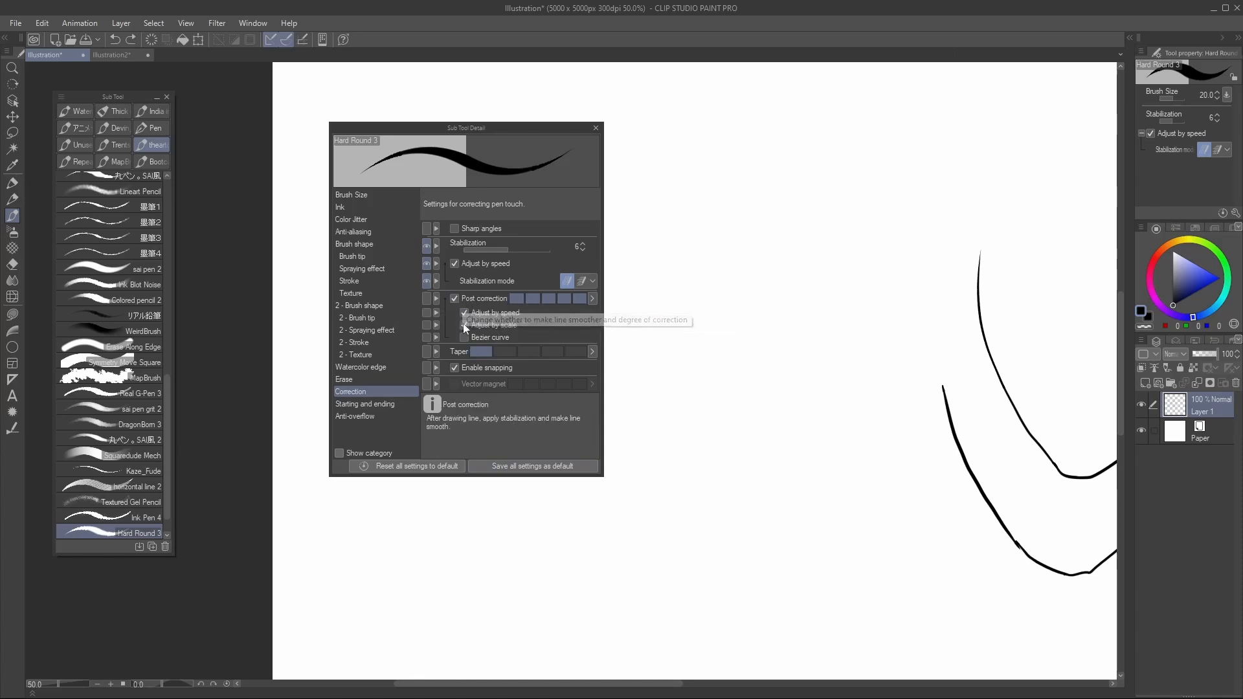
click(455, 299)
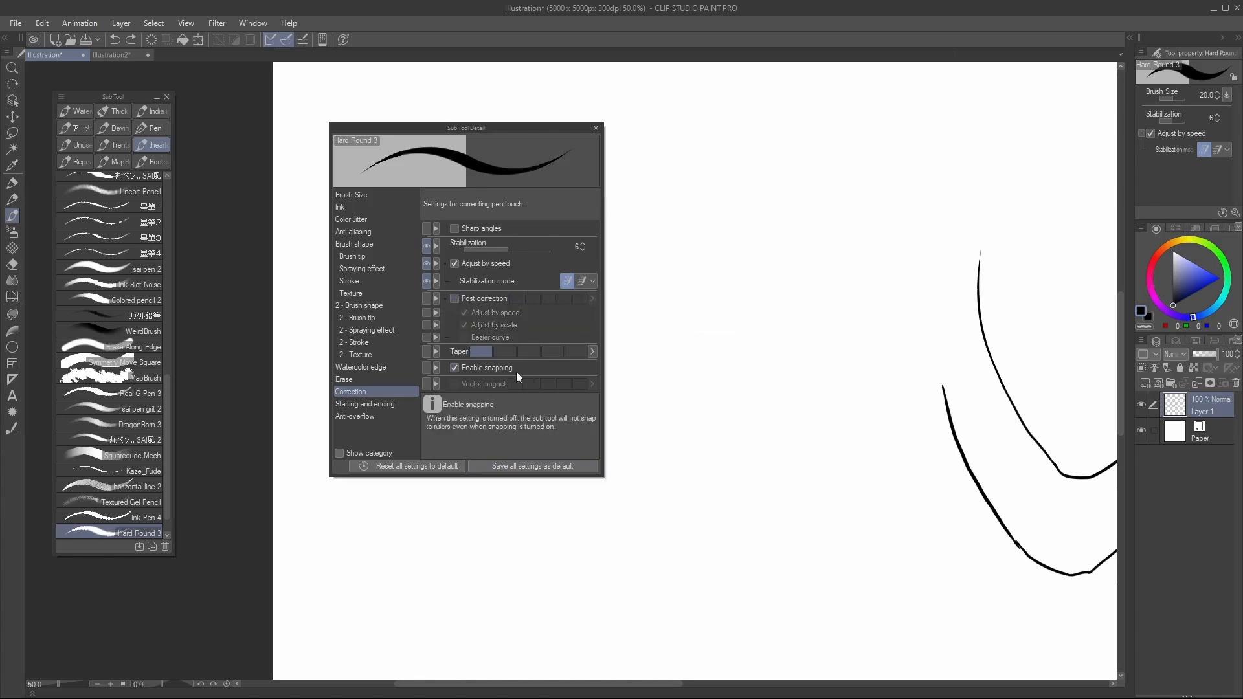
Try diagonal strokes without Post correction in the blank area beside the V-shaped curves and undo them
drag(527, 614, 848, 303)
key(ctrl+z)
mouse_move(567, 589)
mouse_down()
mouse_move(1014, 210)
mouse_move(573, 581)
mouse_move(994, 156)
mouse_up()
key(ctrl+z)
key(ctrl+z)
drag(703, 223, 808, 569)
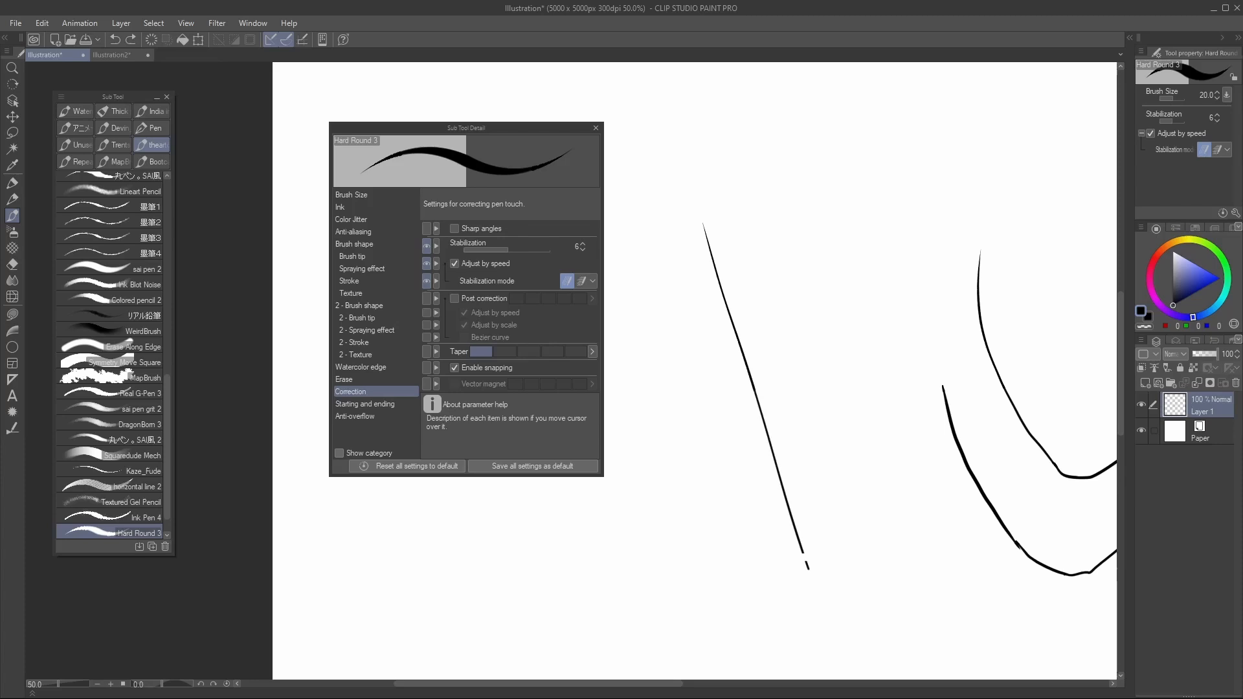
key(ctrl+z)
drag(609, 582, 883, 254)
key(ctrl+z)
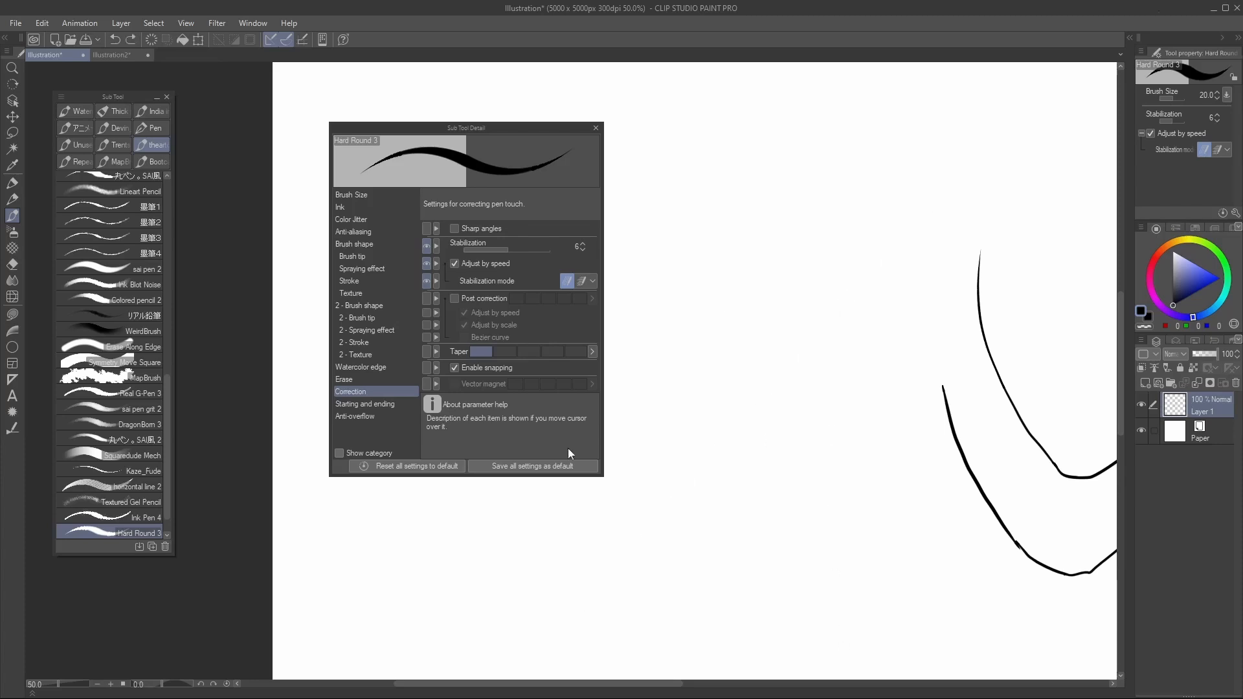
Raise the Taper correction to 50 and increase the brush size to 70
click(579, 351)
key(bracketright)
key(bracketright)
key(bracketright)
key(bracketright)
key(bracketright)
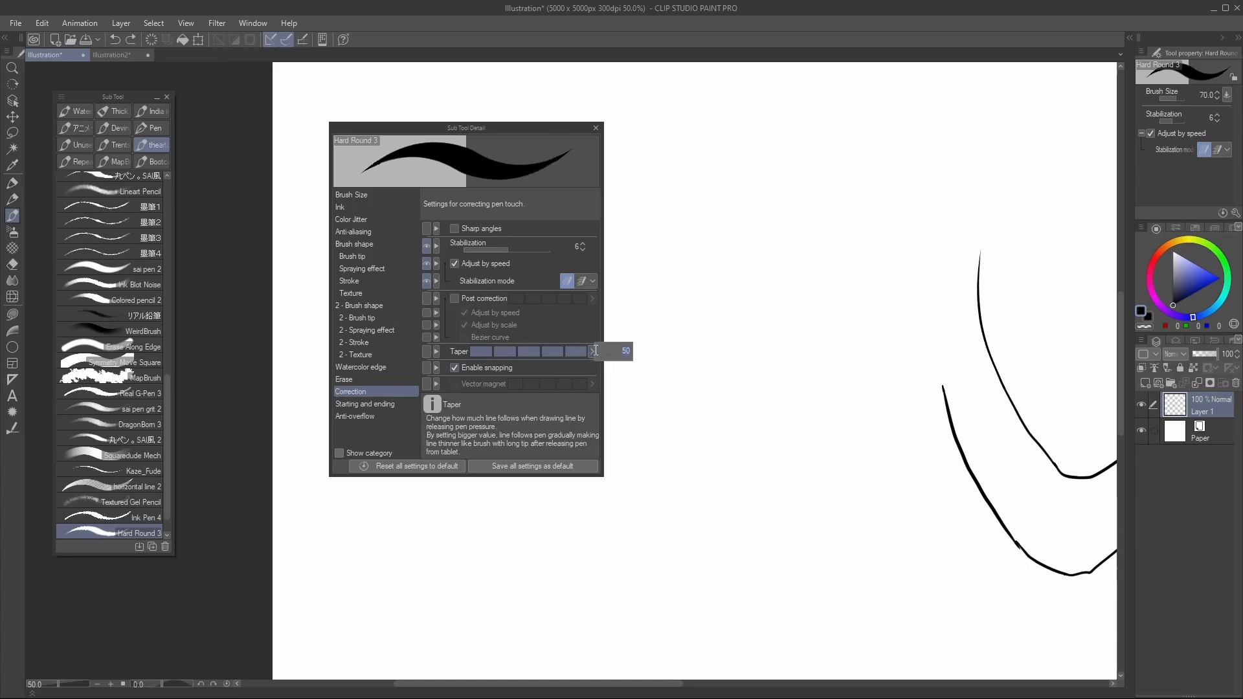
Try thick wavy strokes with the high Taper value beside the V-shaped curves and undo them
mouse_move(769, 138)
mouse_down()
mouse_move(734, 288)
mouse_move(846, 333)
mouse_move(944, 71)
mouse_up()
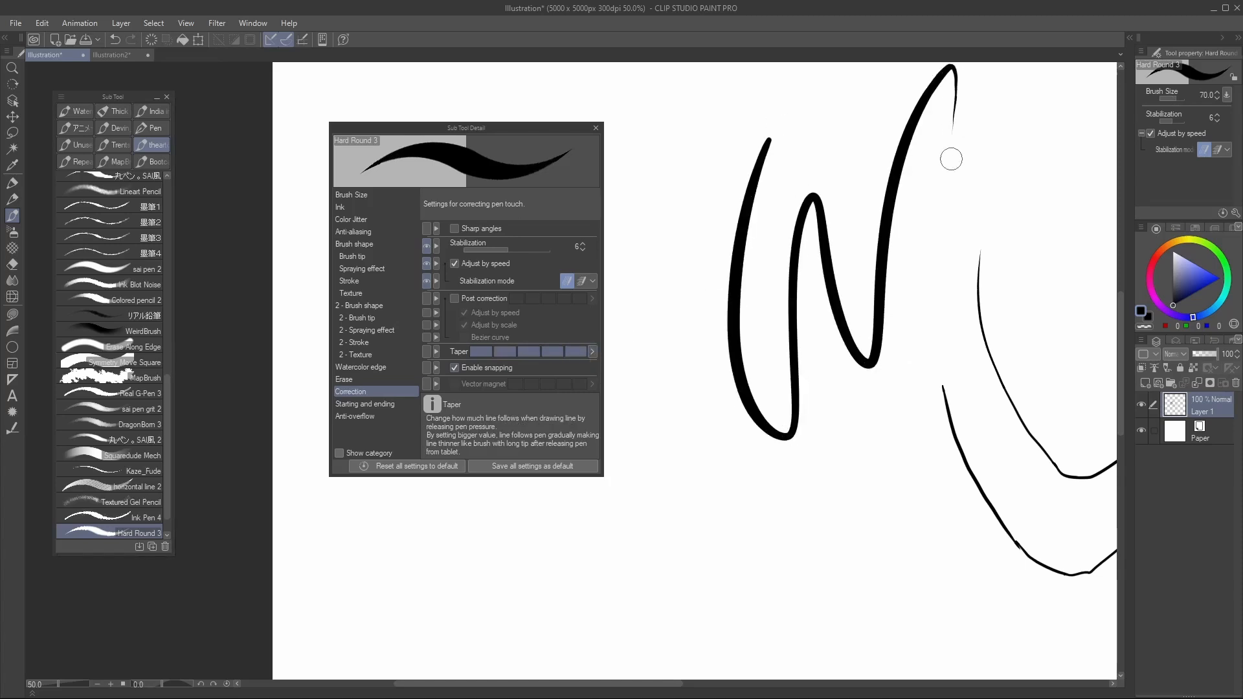
key(ctrl+z)
mouse_move(954, 125)
mouse_down()
mouse_move(914, 286)
mouse_move(978, 485)
mouse_up()
key(ctrl+z)
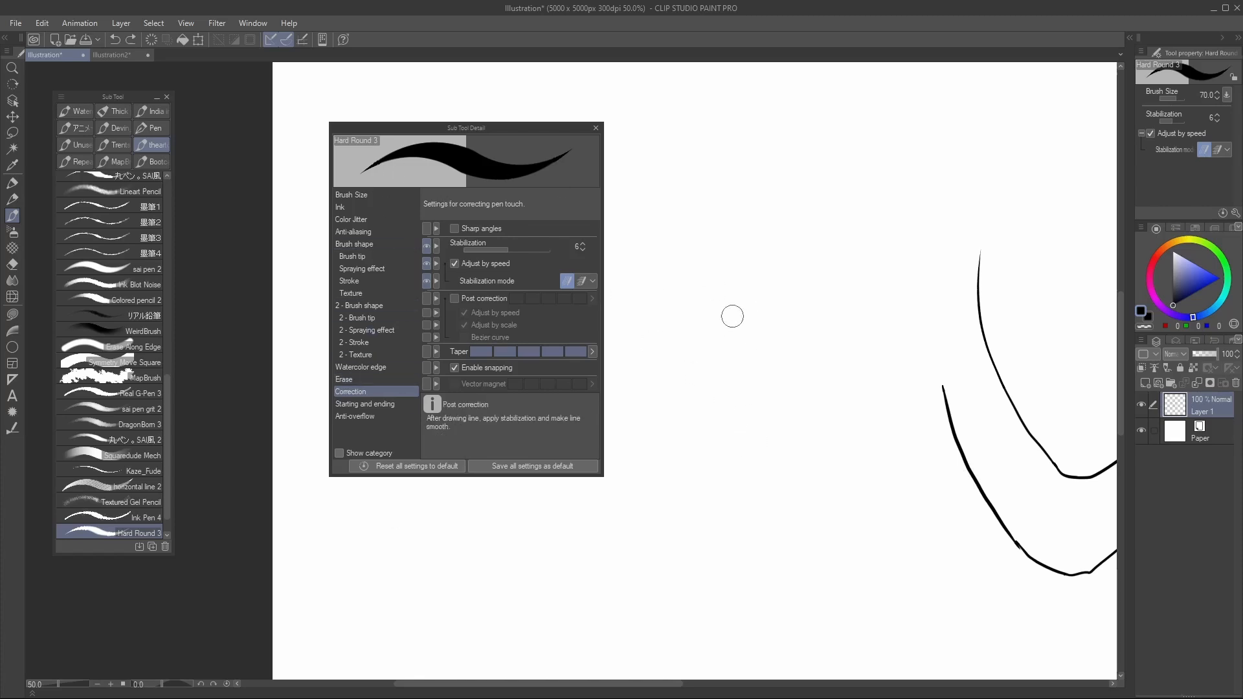
mouse_move(744, 380)
mouse_down()
mouse_move(799, 178)
mouse_move(1032, 343)
mouse_up()
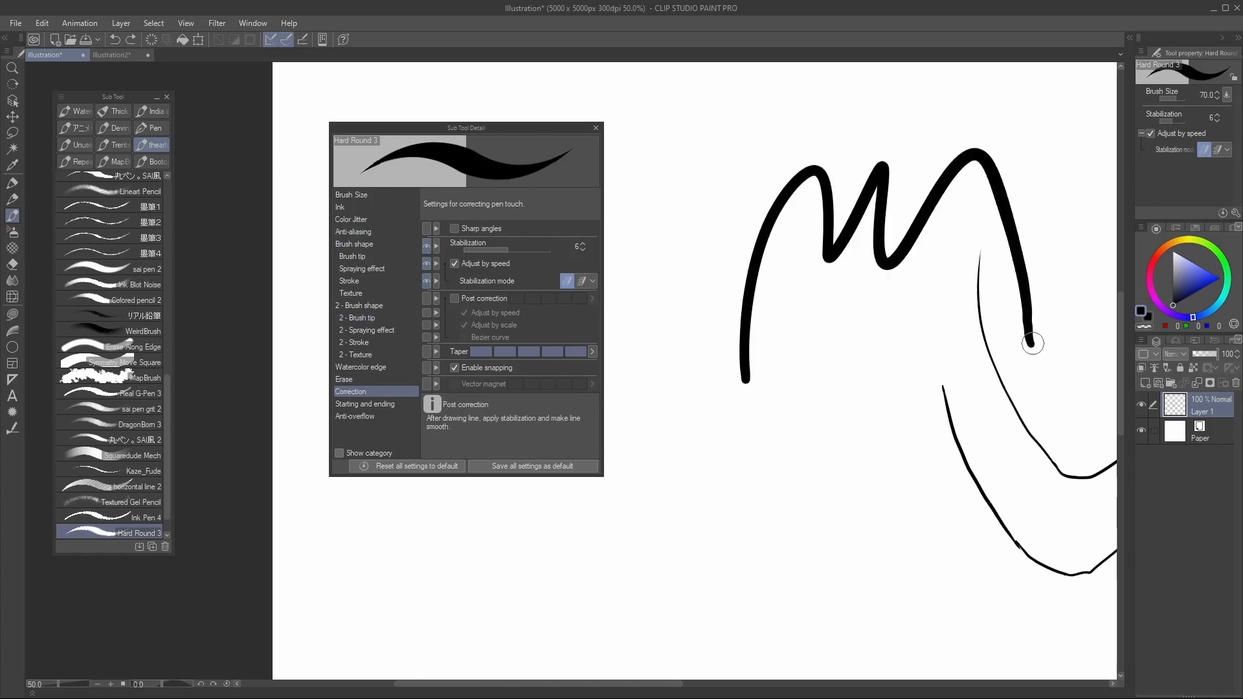
key(ctrl+z)
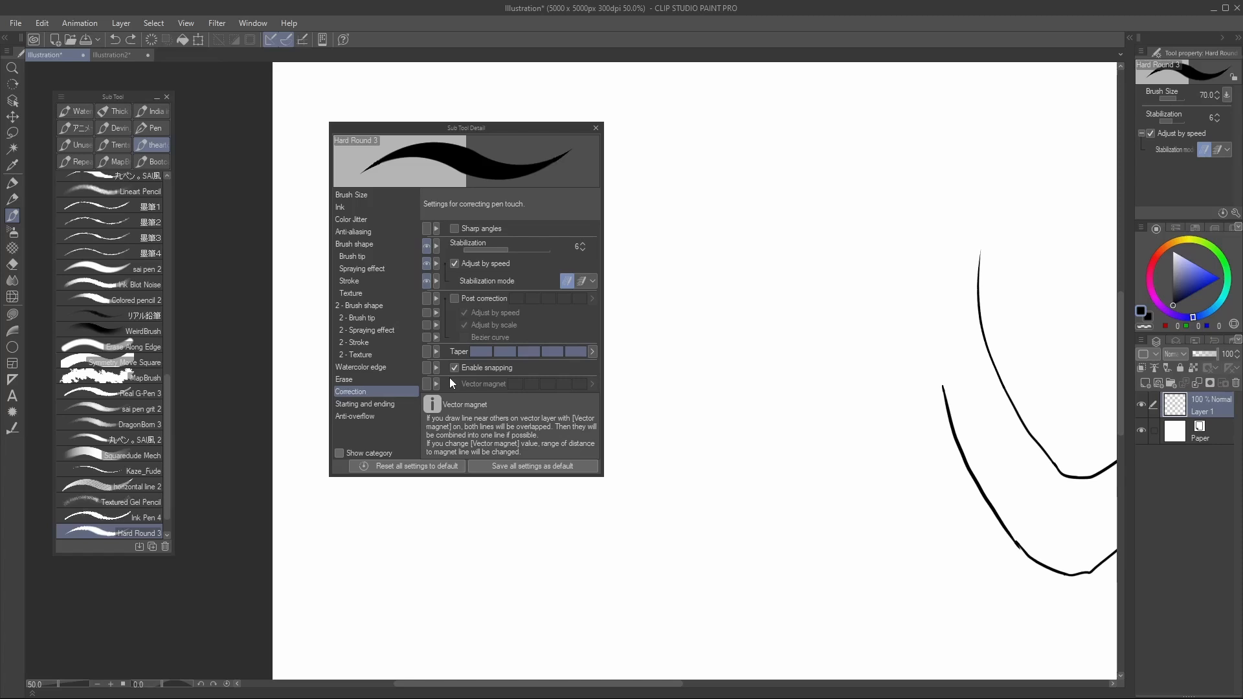
Reduce the brush size to 30, try a thinner wavy stroke with a long tail, and undo it
drag(710, 176, 900, 403)
key(ctrl+z)
key(bracketleft)
key(bracketleft)
key(bracketleft)
key(bracketleft)
mouse_move(716, 352)
mouse_down()
mouse_move(716, 297)
mouse_move(867, 167)
mouse_move(1028, 187)
mouse_up()
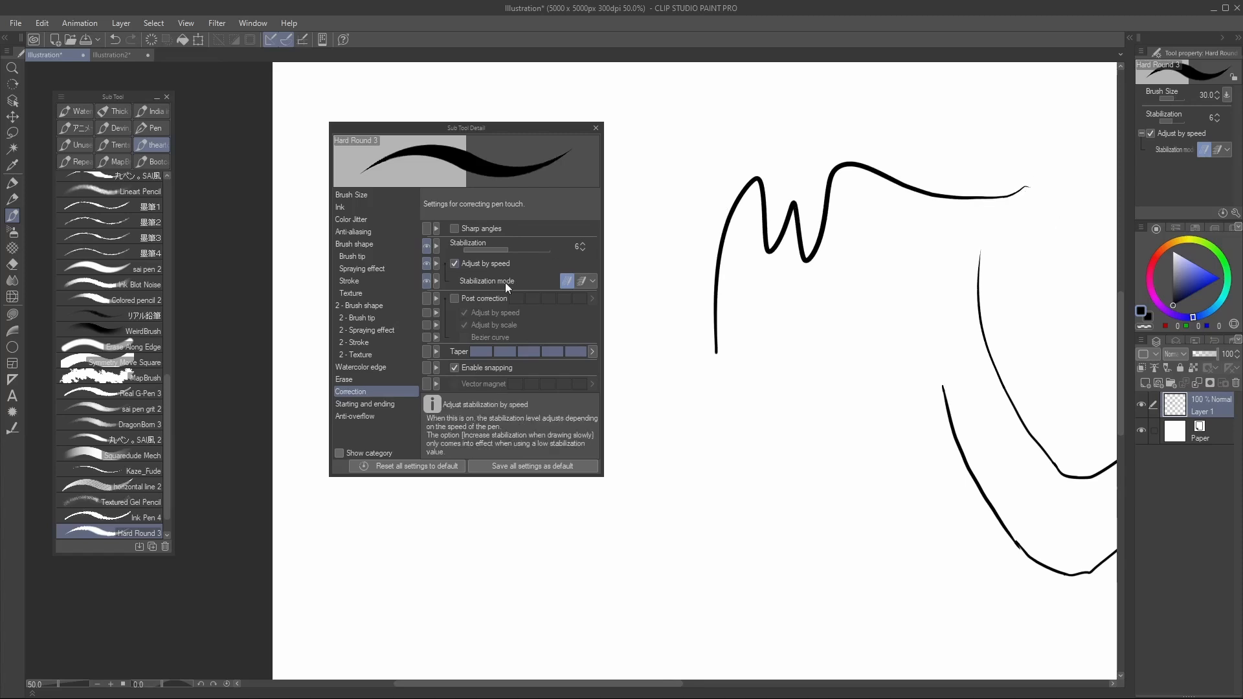
key(ctrl+z)
Turn off Enable snapping for the brush and set the brush size to 70
click(457, 369)
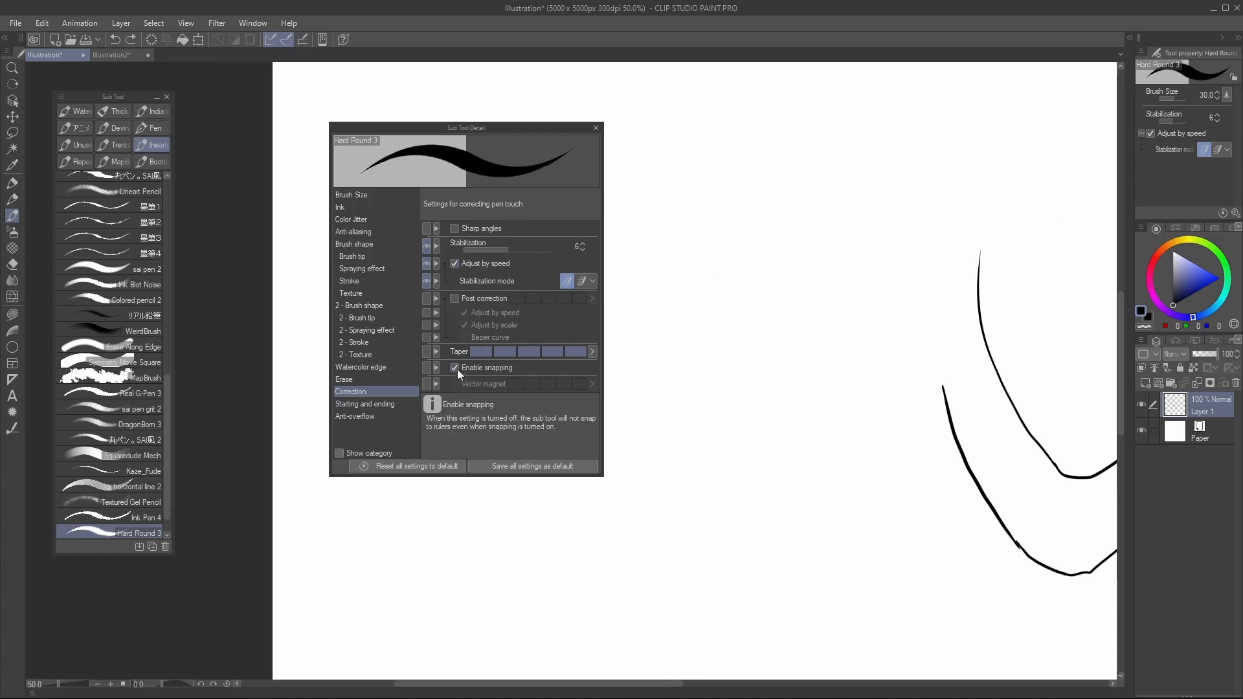
mouse_move(709, 202)
mouse_down()
mouse_move(809, 181)
mouse_move(875, 311)
mouse_up()
key(ctrl+z)
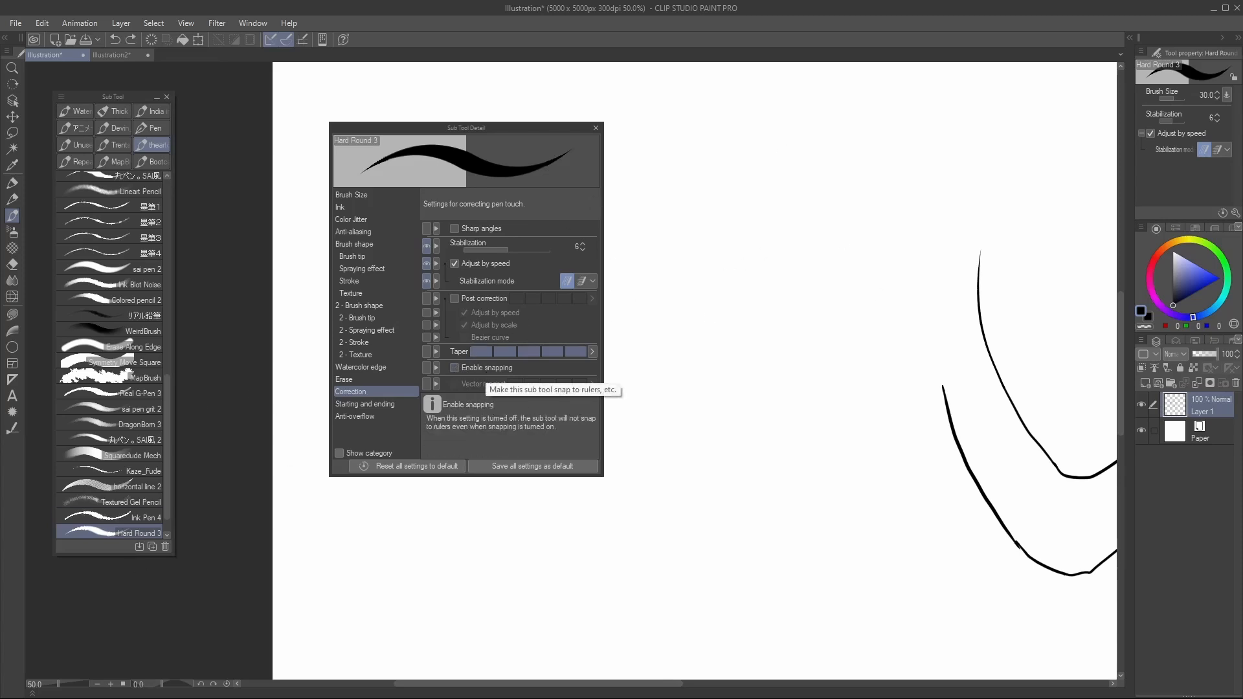
key(bracketright)
key(bracketright)
key(bracketright)
key(bracketright)
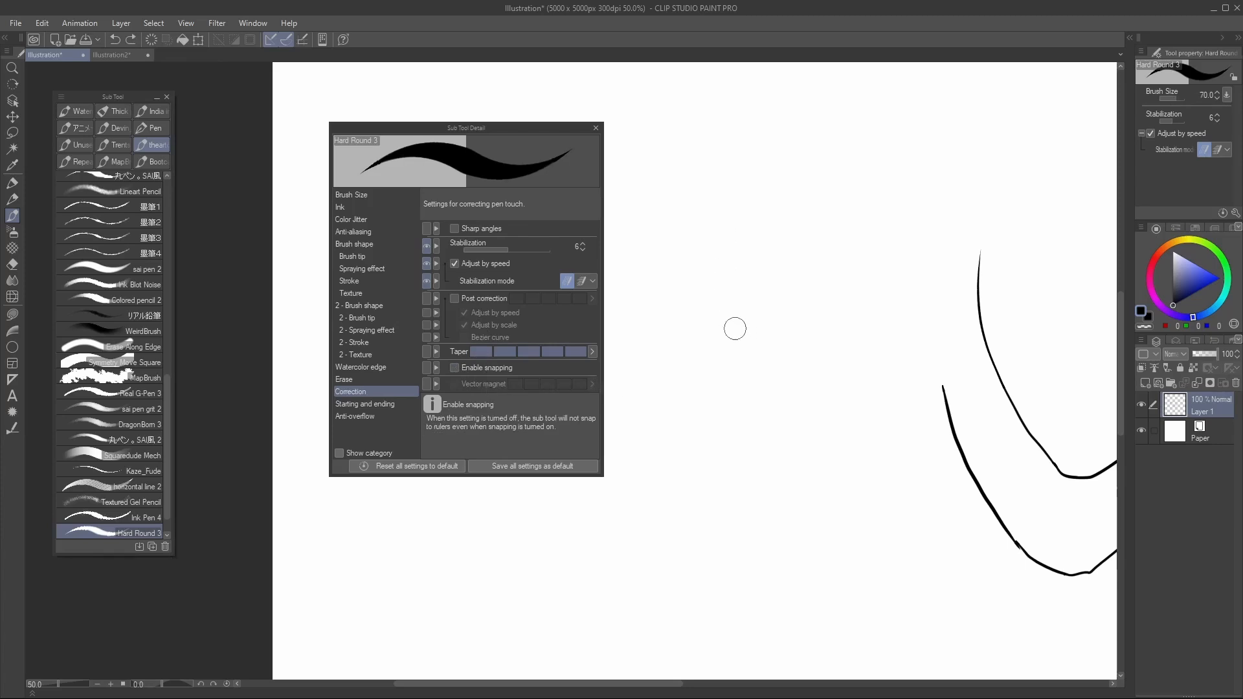
Apply the Starting and ending effect to Brush Size and draw a thick curve that tapers at both ends
click(384, 404)
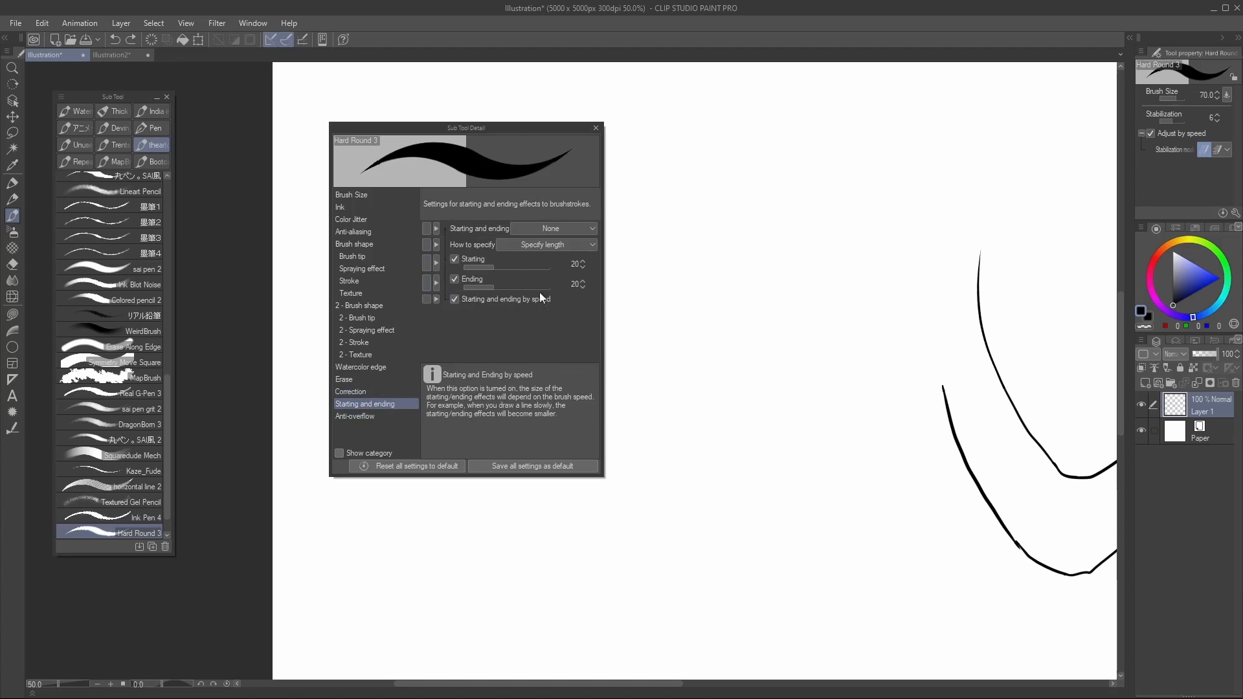
click(517, 267)
click(584, 232)
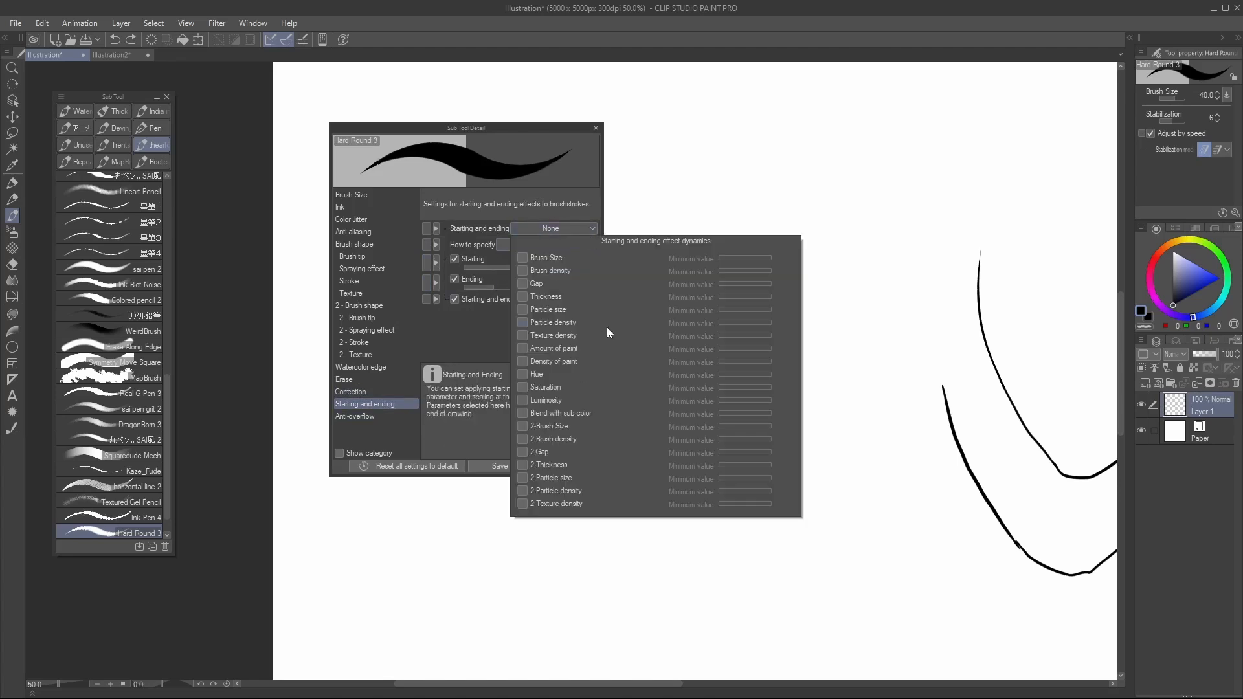
click(522, 258)
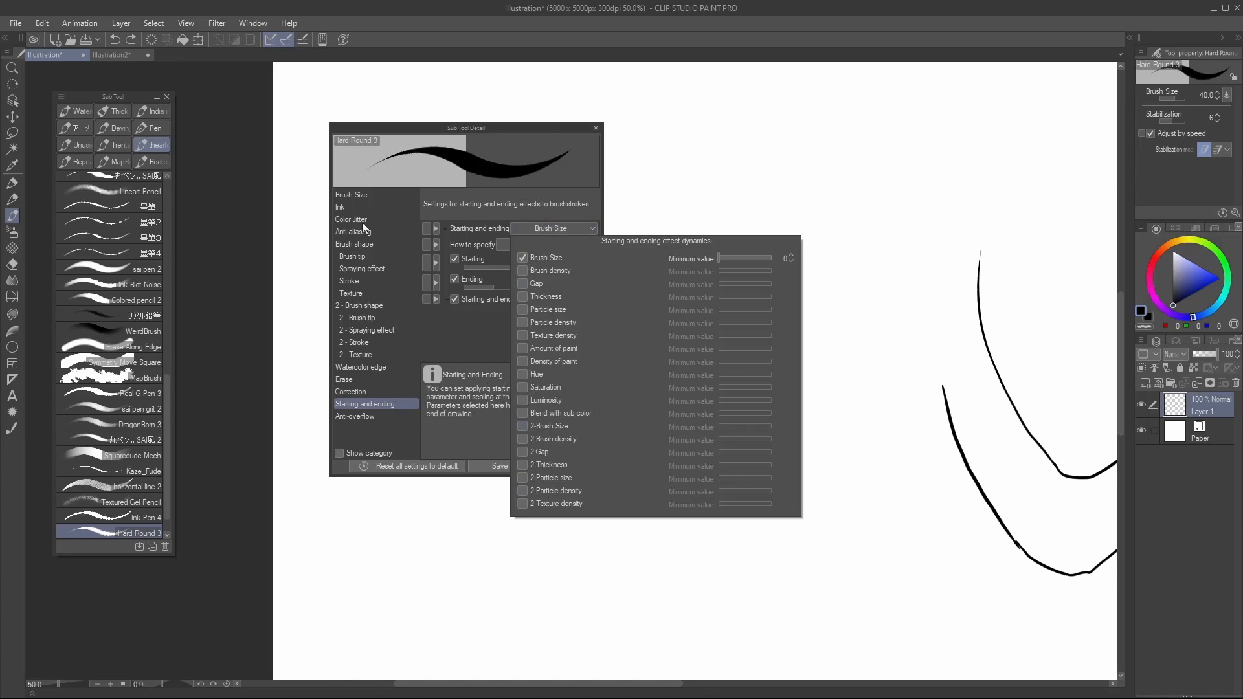
click(733, 164)
mouse_move(667, 172)
mouse_down()
mouse_move(710, 226)
mouse_move(867, 168)
mouse_move(992, 210)
mouse_move(859, 495)
mouse_up()
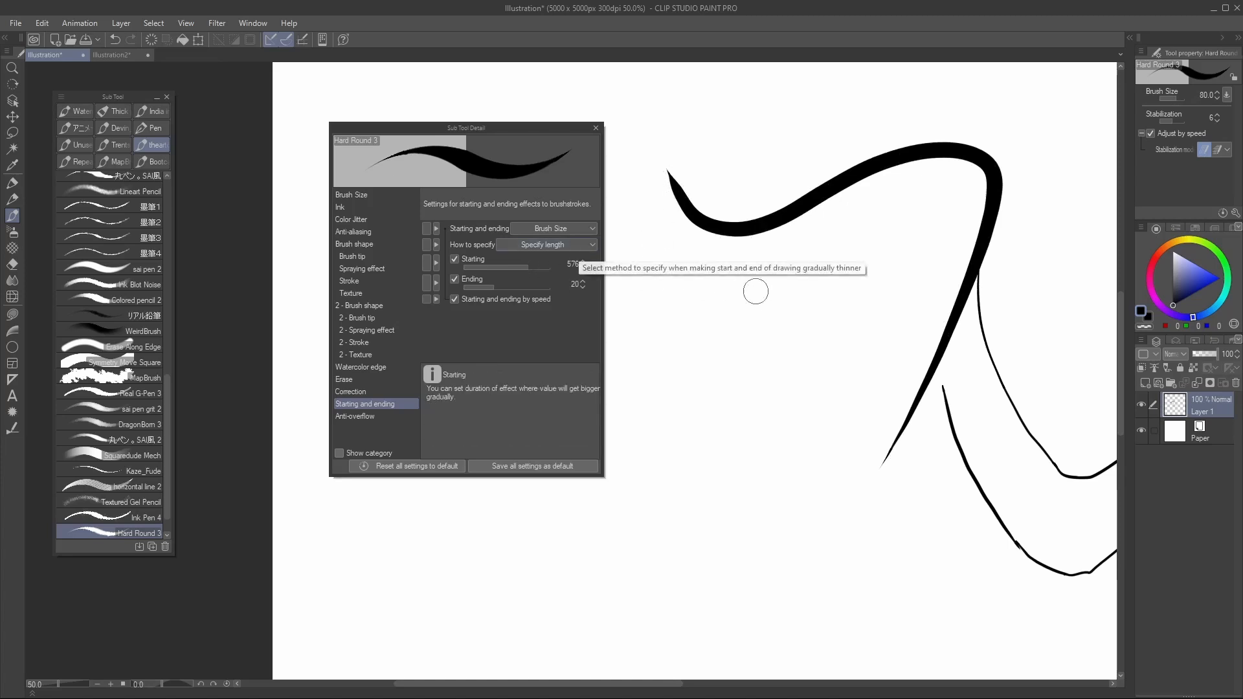
Set the Starting length to 5000 and add Brush density to the Starting and ending effect
click(503, 268)
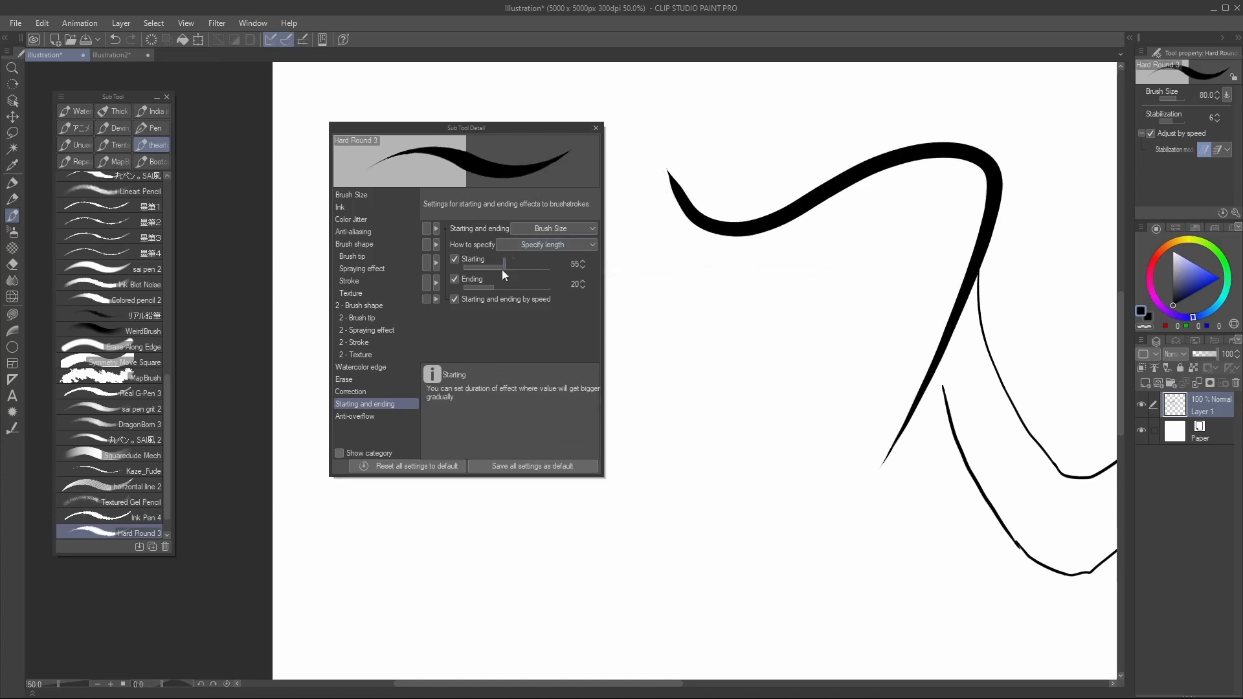
drag(492, 270, 552, 264)
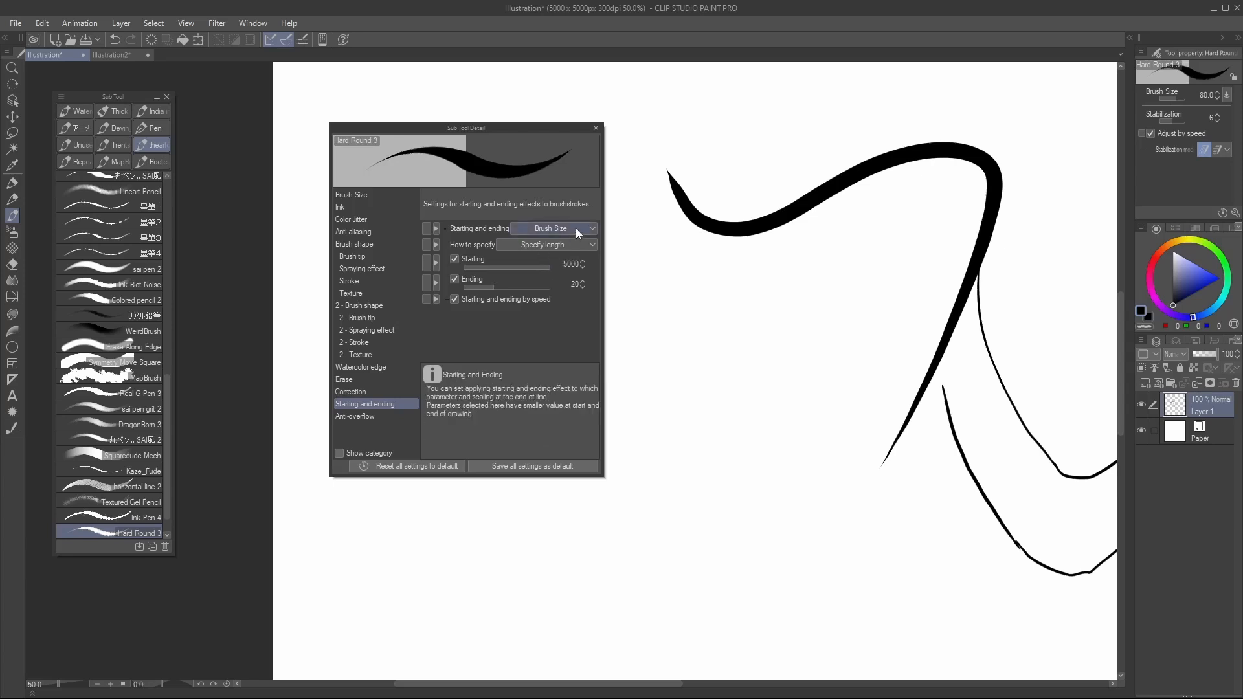
click(581, 228)
click(549, 272)
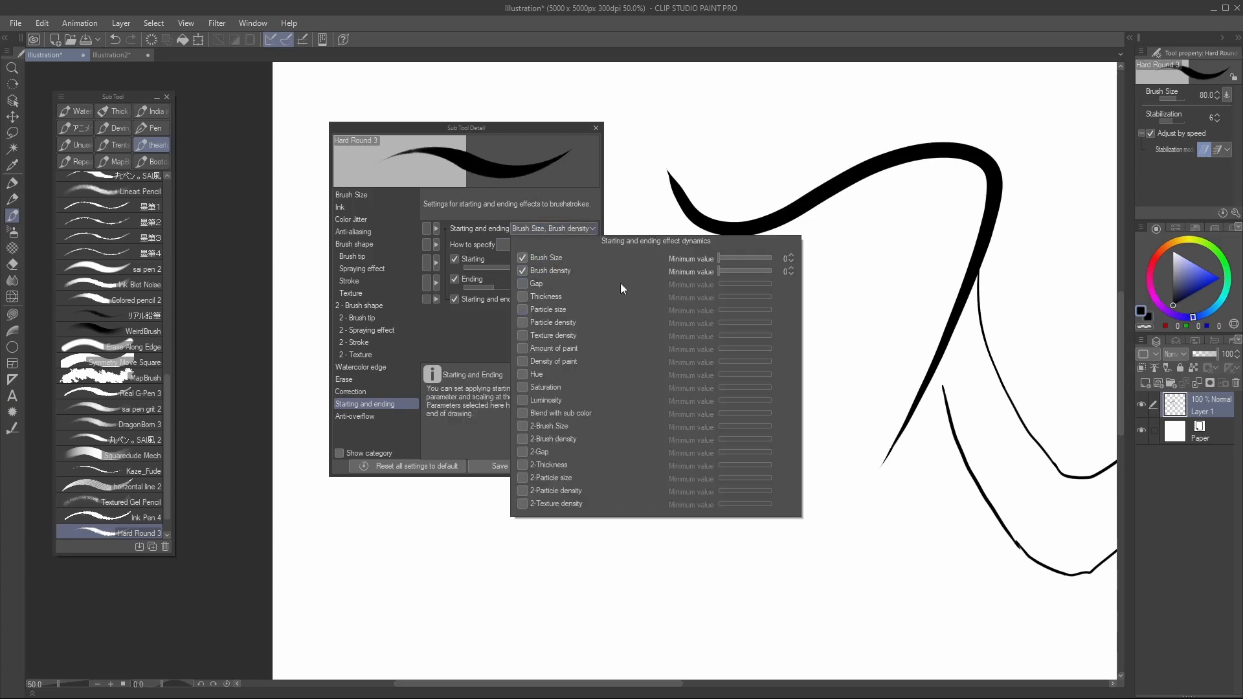
Try curved strokes below the thick tapered curve, and undo them together with that curve
mouse_move(645, 304)
mouse_down()
mouse_move(864, 256)
mouse_move(819, 500)
mouse_up()
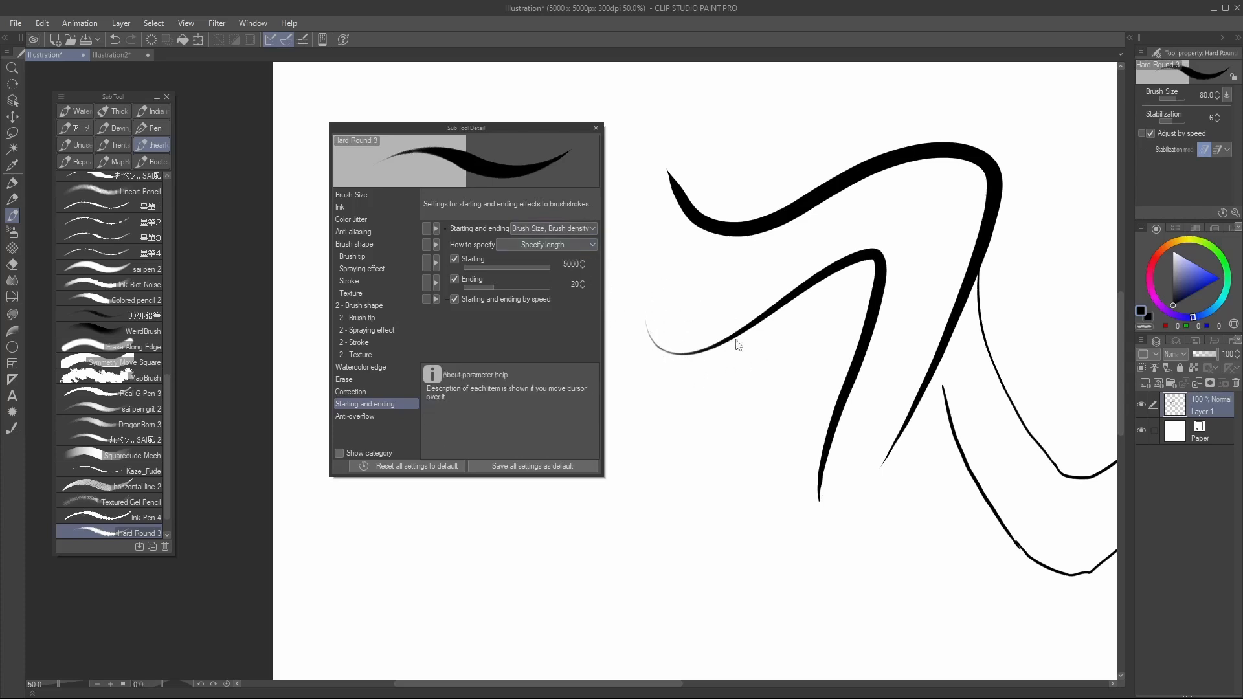
key(ctrl+z)
drag(666, 303, 789, 562)
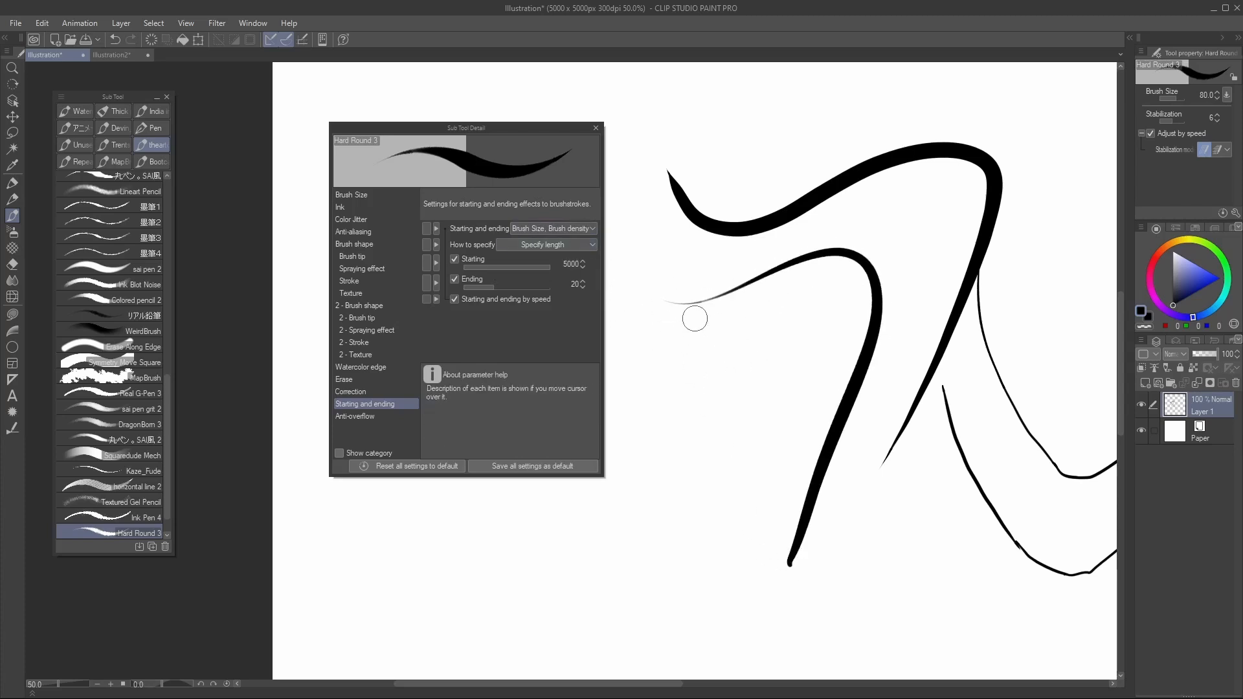
mouse_move(654, 361)
mouse_down()
mouse_move(815, 419)
mouse_move(761, 641)
mouse_up()
key(ctrl+z)
key(ctrl+z)
key(ctrl+z)
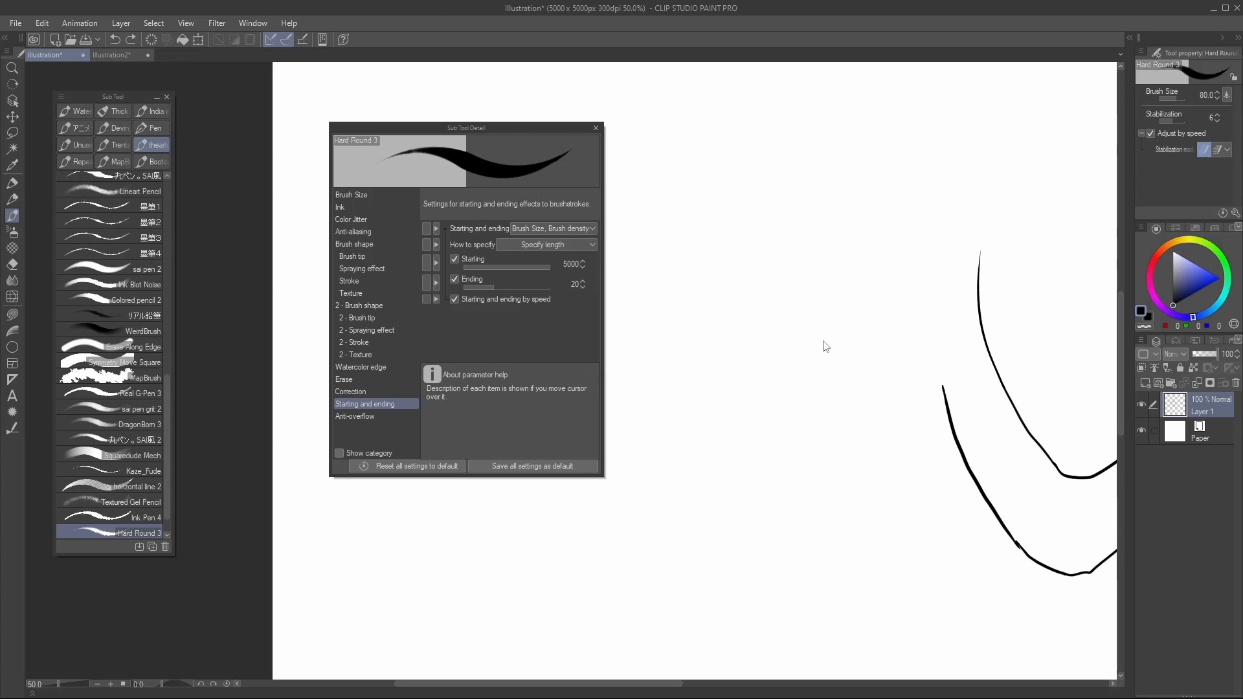
Draw a curved stroke and a large S-shaped stroke with fading starts beside the V-shaped curves
drag(677, 126, 834, 460)
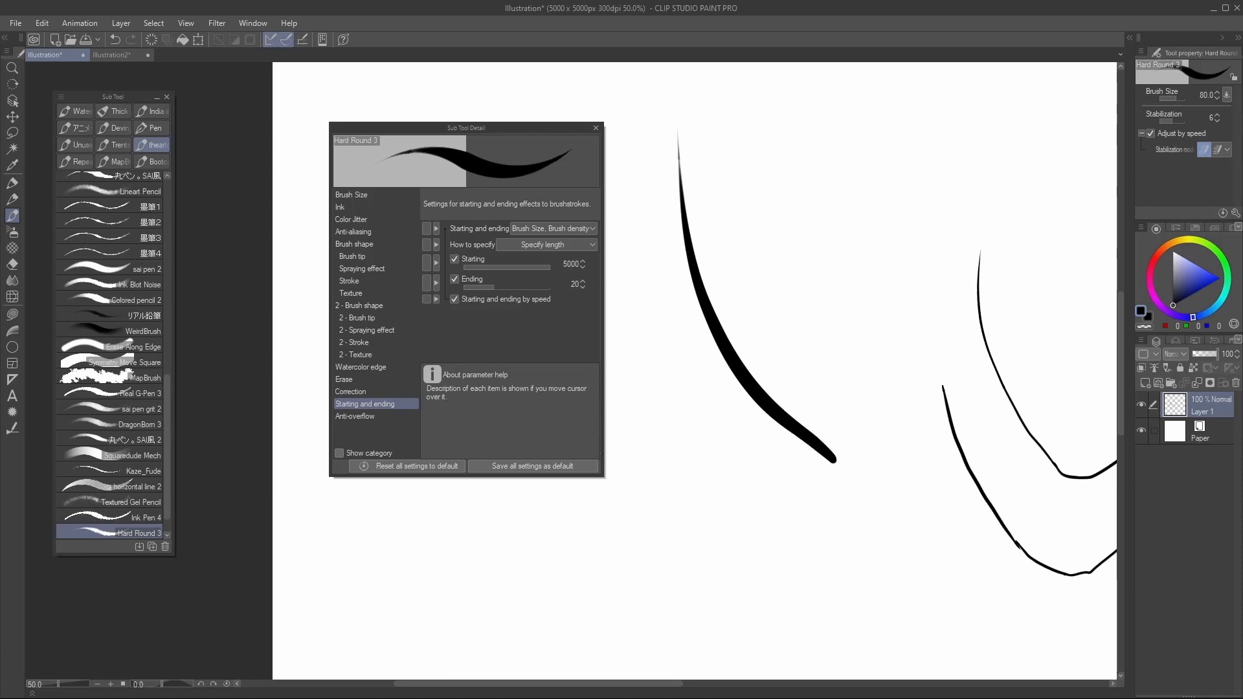
drag(748, 225, 969, 398)
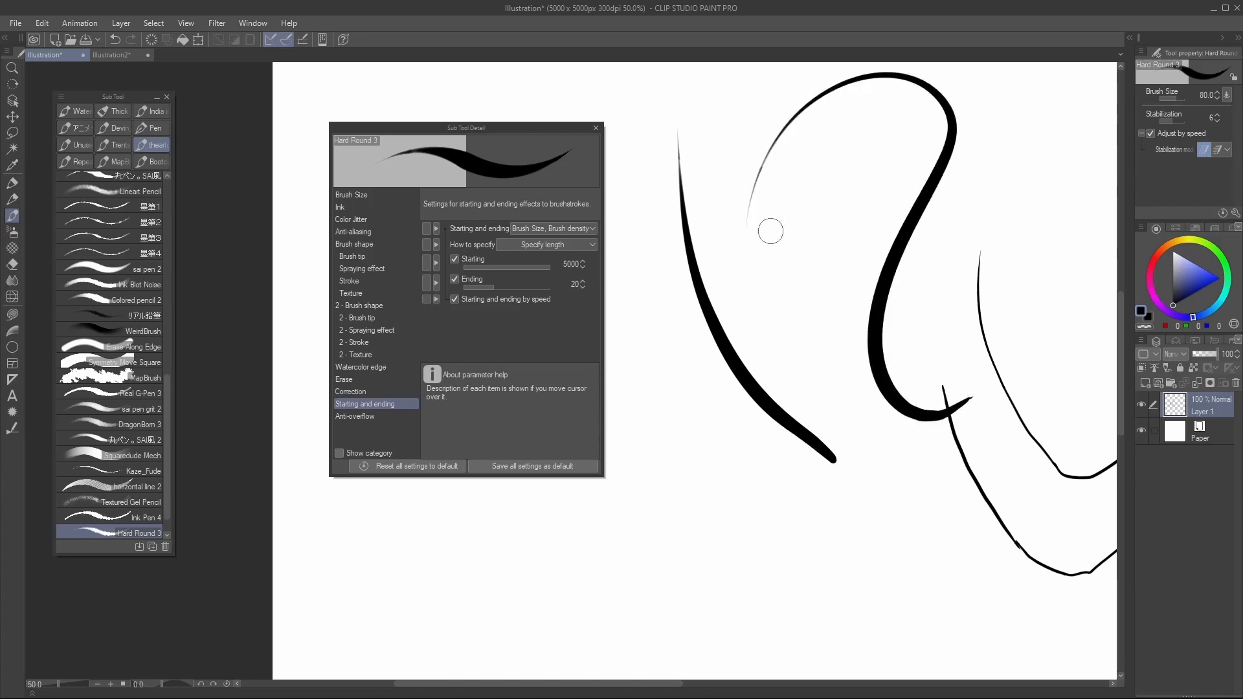
mouse_move(513, 301)
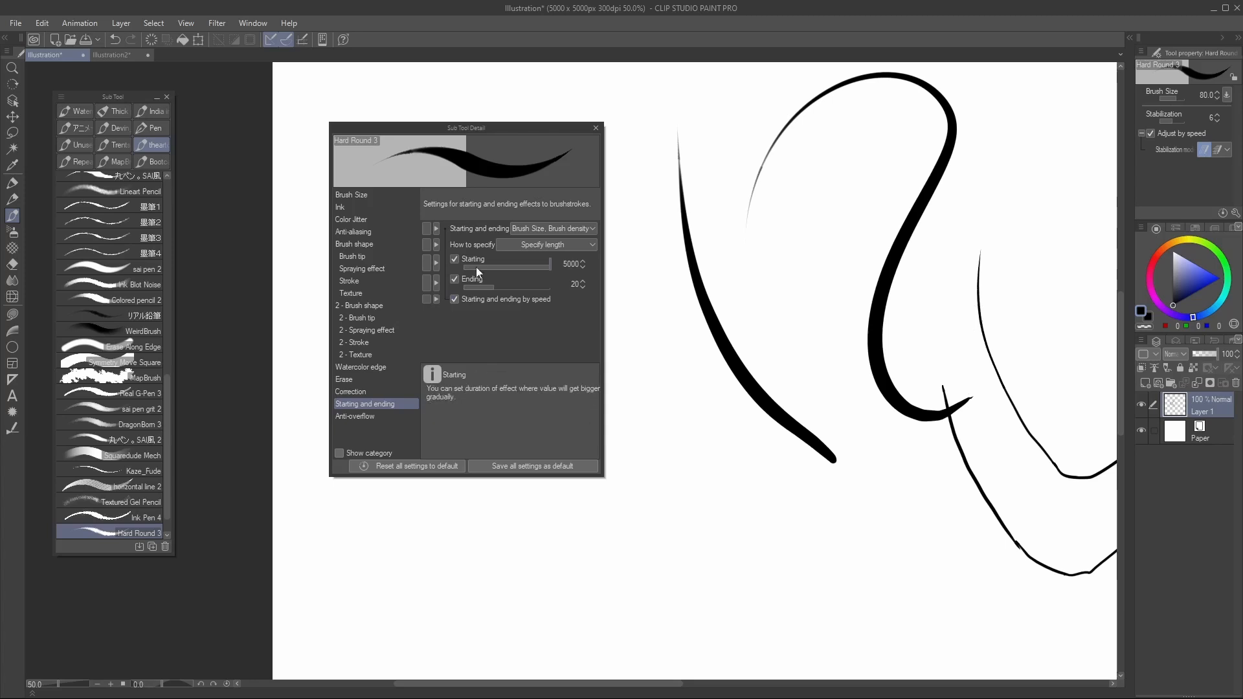
Set the Ending length to 791 and draw a long thick curve with fading ends below the existing tapered curve
click(523, 287)
drag(633, 305, 990, 587)
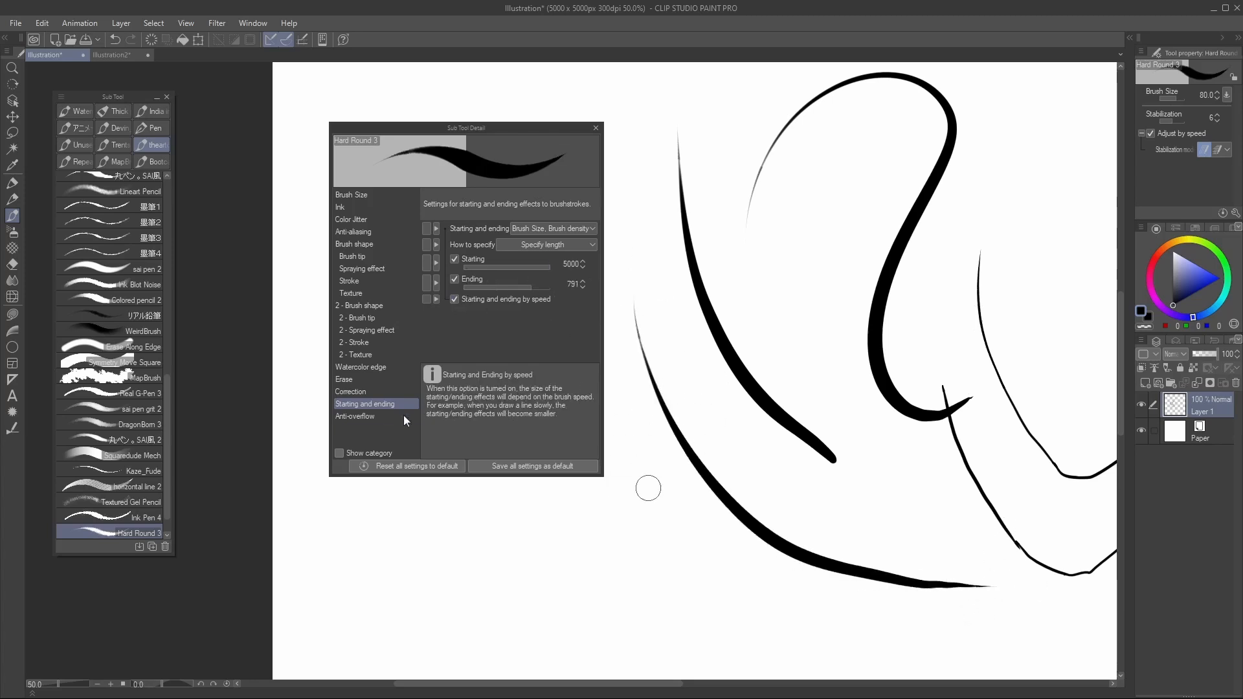
Open the Anti-overflow settings and draw a closed black oval outline beside the tapered curves with a size 50 brush
click(367, 416)
mouse_move(676, 165)
mouse_down()
mouse_move(659, 387)
mouse_move(651, 220)
mouse_up()
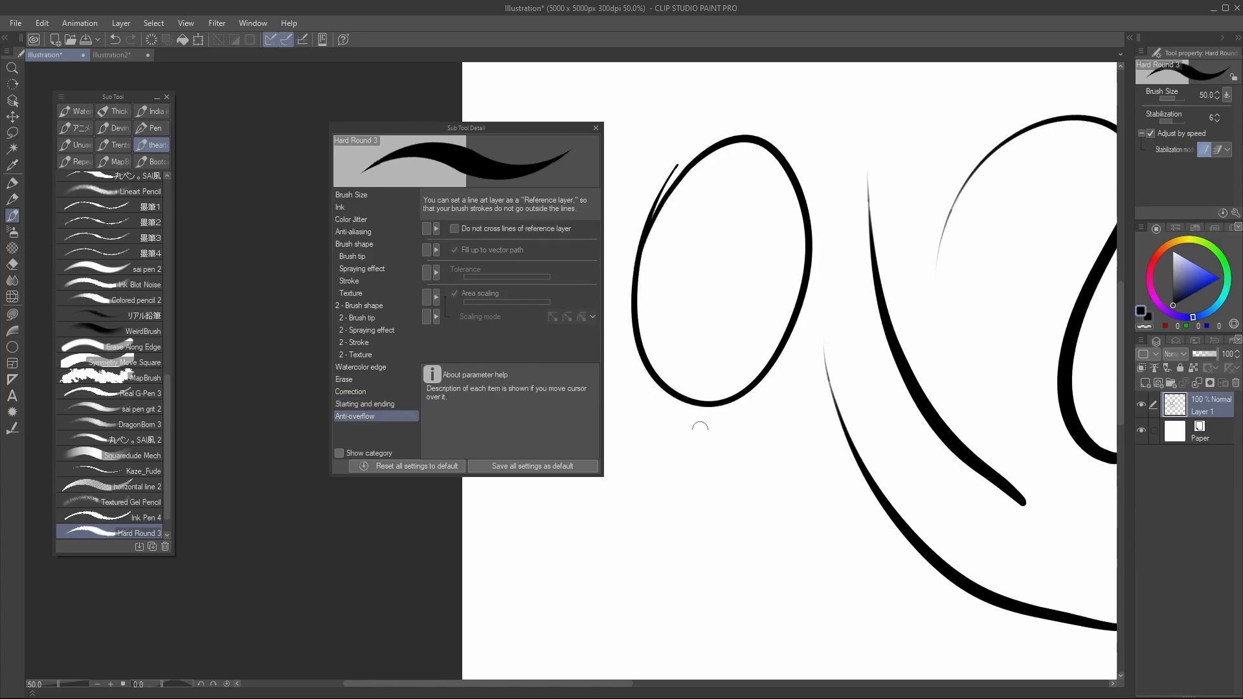
Turn on Do not cross lines of reference layer and prepare a blue brush at size 170
click(1220, 278)
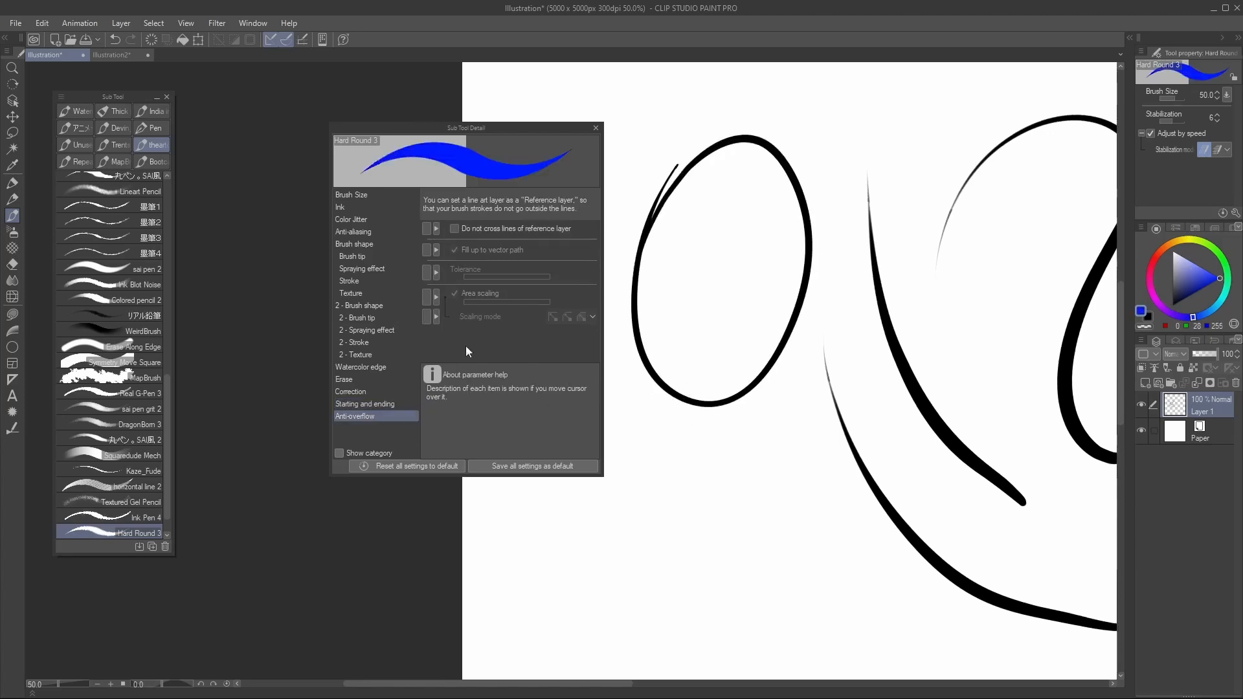
click(455, 228)
key(bracketright)
key(bracketright)
key(bracketright)
key(bracketright)
key(bracketright)
key(bracketright)
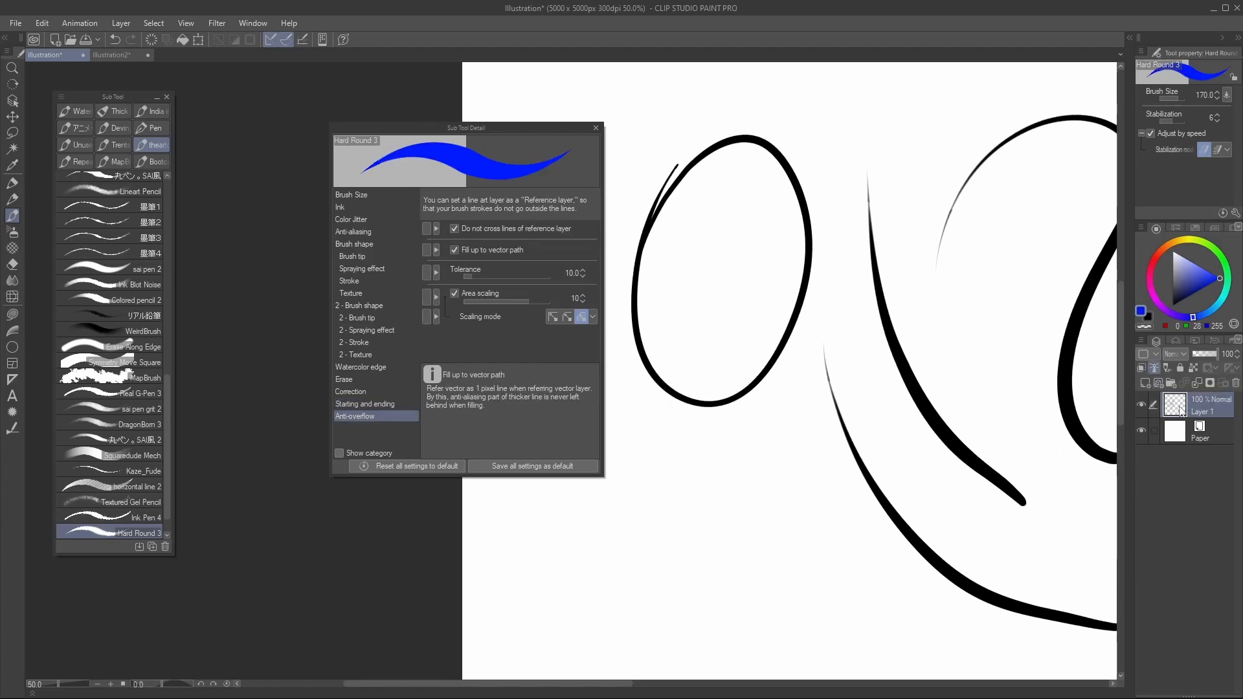
Set Layer 1 as the reference layer, then try a blue stroke across the oval's edge on it and undo the stroke
click(1203, 434)
click(1165, 409)
mouse_move(784, 254)
mouse_down()
mouse_move(780, 317)
mouse_move(805, 252)
mouse_move(788, 402)
mouse_up()
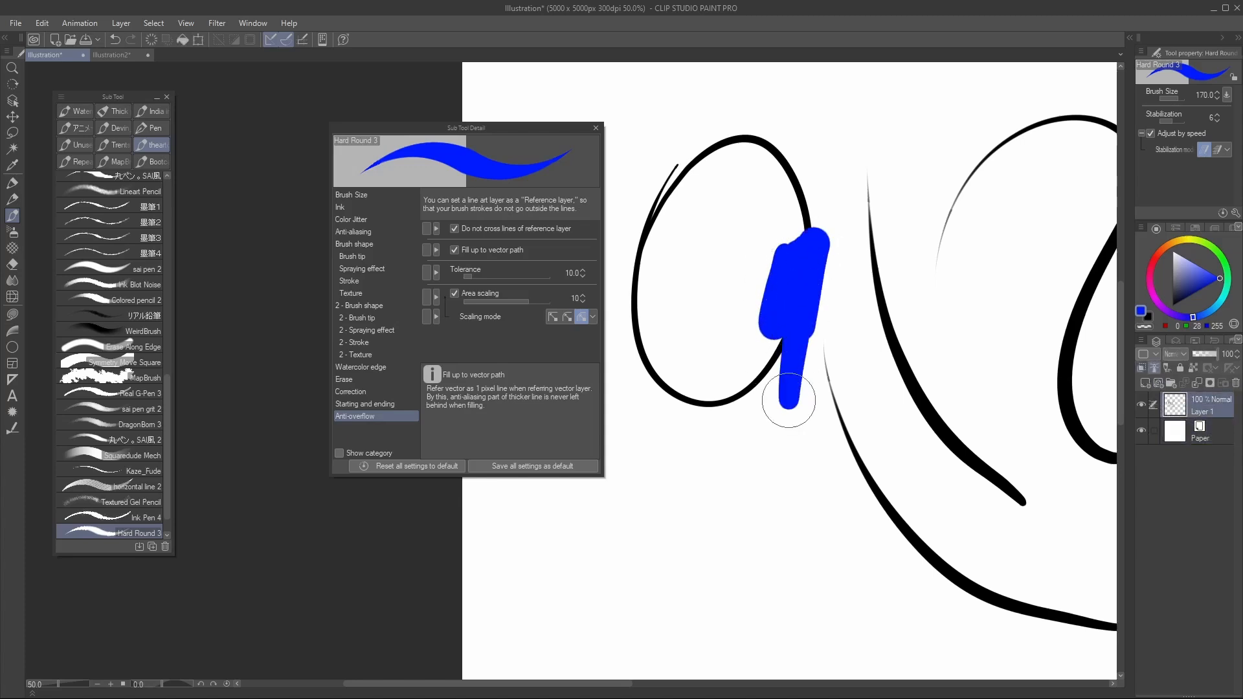
key(ctrl+z)
Add a new raster layer between Layer 1 and Paper, and undo a trial blue stroke made from the oval
click(1203, 430)
click(1145, 383)
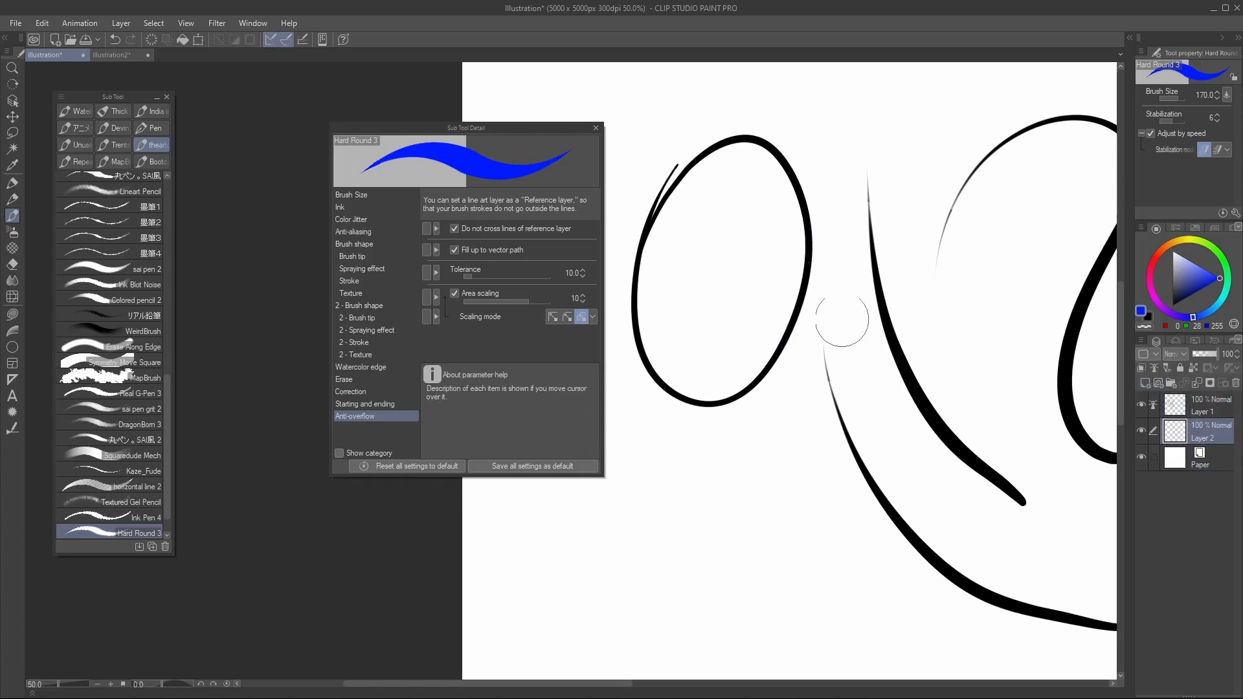
mouse_move(787, 233)
mouse_down()
mouse_move(787, 305)
mouse_move(834, 236)
mouse_move(966, 127)
mouse_up()
key(ctrl+z)
key(ctrl+z)
Paint the oval's interior blue on Layer 2 with the brush enlarged to 250, then clear the whole layer
mouse_move(770, 303)
mouse_down()
mouse_move(785, 200)
mouse_move(766, 161)
mouse_move(735, 152)
mouse_move(660, 243)
mouse_move(665, 227)
mouse_move(651, 340)
mouse_move(681, 387)
mouse_move(730, 391)
mouse_move(765, 355)
mouse_move(793, 278)
mouse_move(744, 169)
mouse_move(695, 391)
mouse_move(712, 252)
mouse_move(752, 317)
mouse_up()
key(bracketright)
key(bracketright)
drag(763, 527, 742, 385)
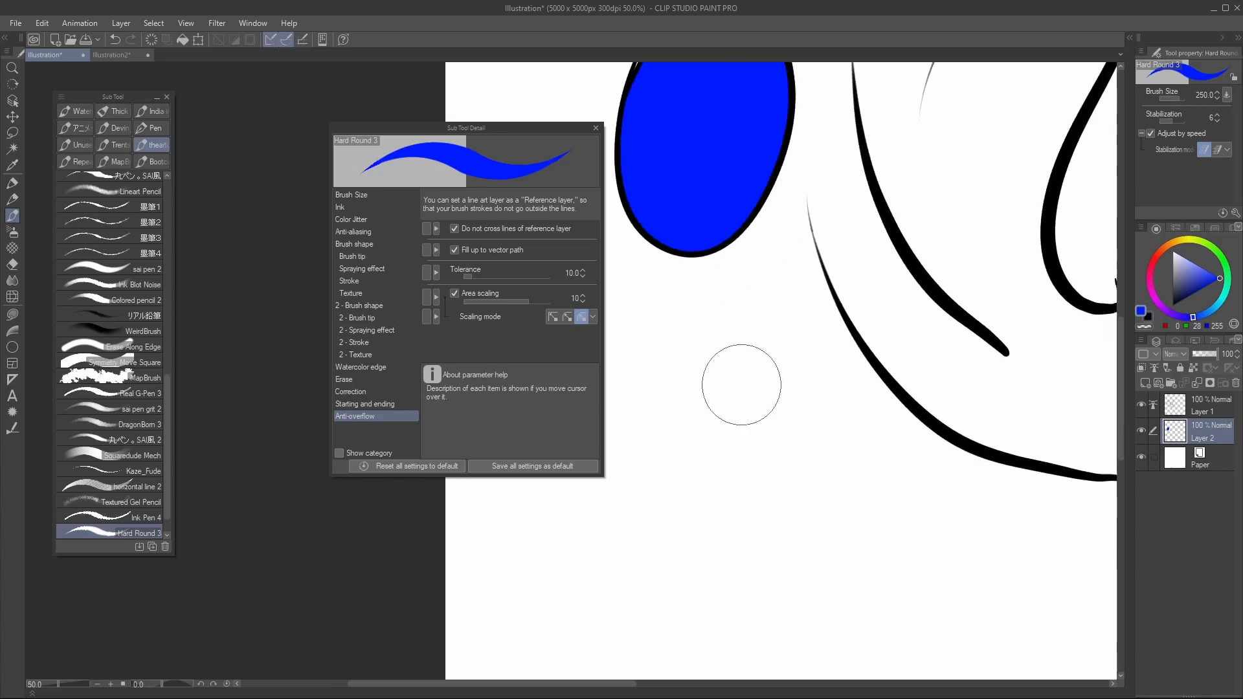
drag(798, 282, 783, 370)
drag(822, 297, 888, 371)
key(ctrl+a)
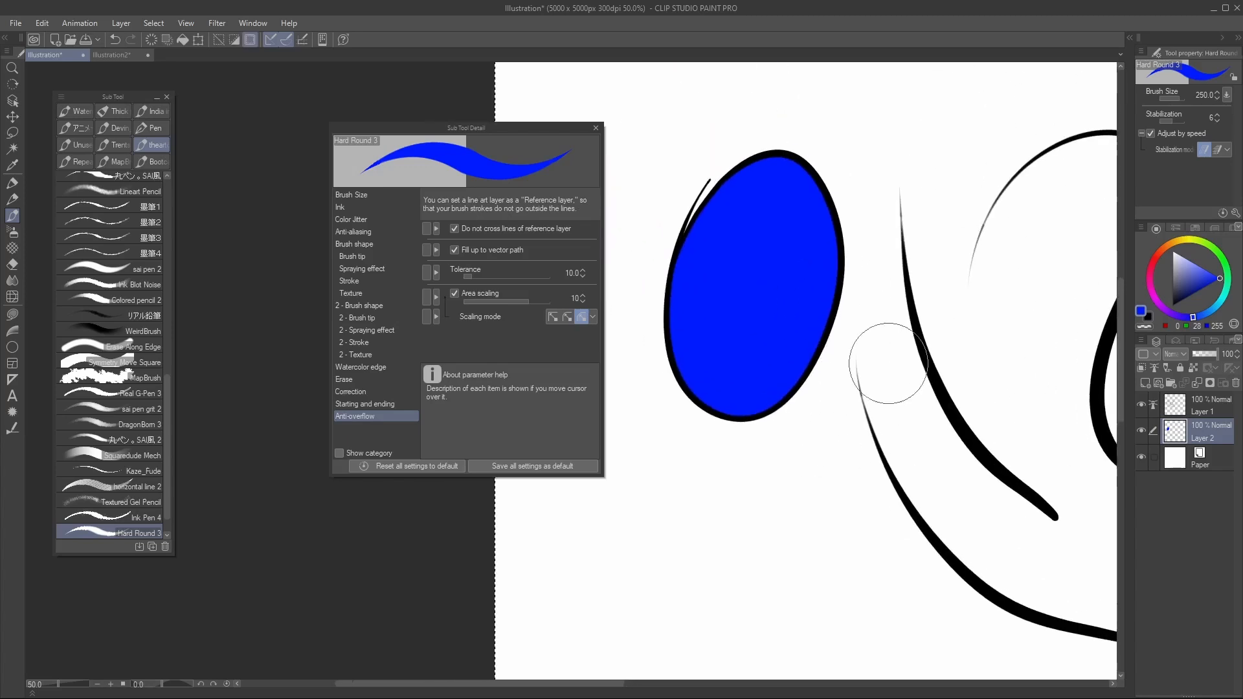
key(Delete)
Enlarge the brush to 1200, fill the oval's interior with blue, and undo an extra dab at its edge
drag(767, 296, 769, 284)
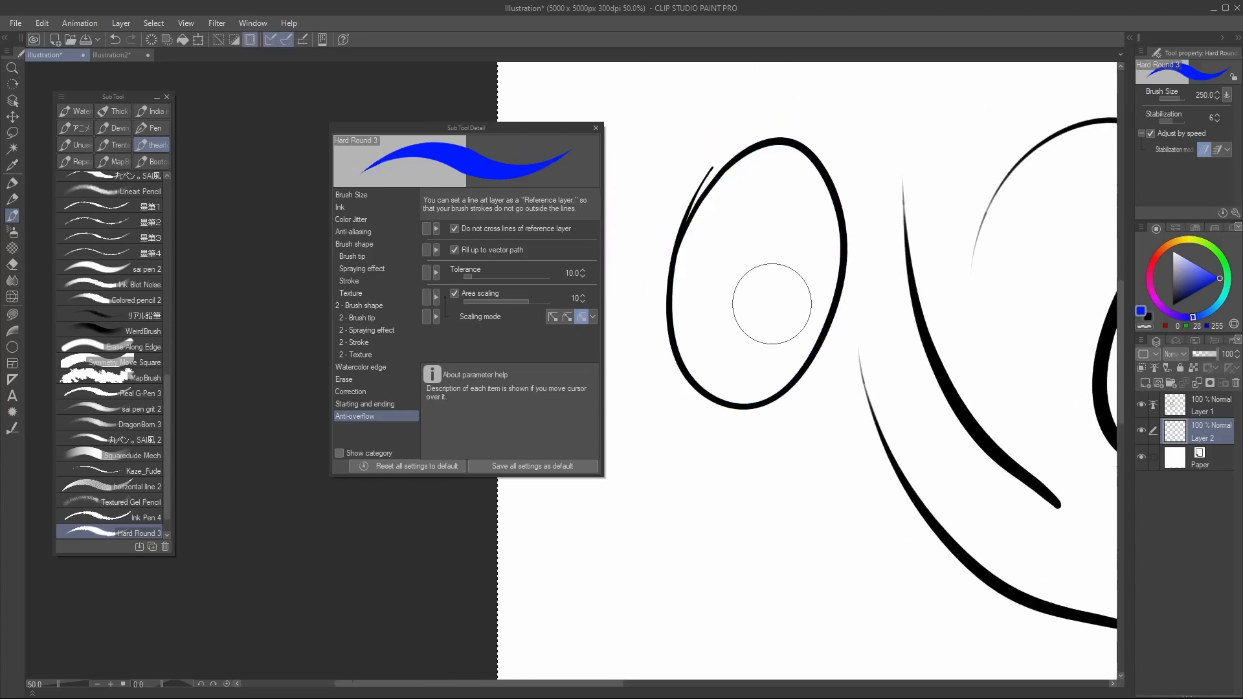
key(bracketright)
key(bracketright)
key(bracketright)
key(bracketright)
key(bracketright)
key(bracketright)
key(bracketright)
key(bracketright)
mouse_move(779, 293)
mouse_down()
mouse_move(743, 331)
mouse_move(814, 389)
mouse_move(782, 237)
mouse_move(804, 299)
mouse_move(734, 261)
mouse_up()
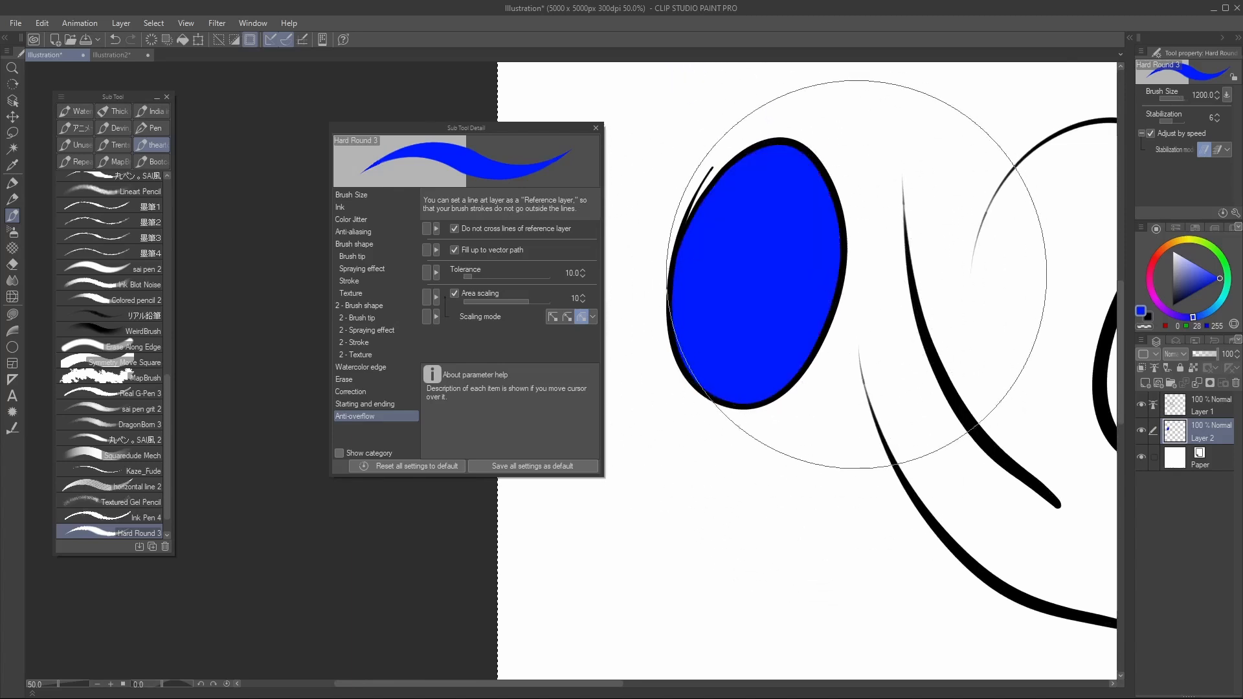
click(852, 277)
key(ctrl+z)
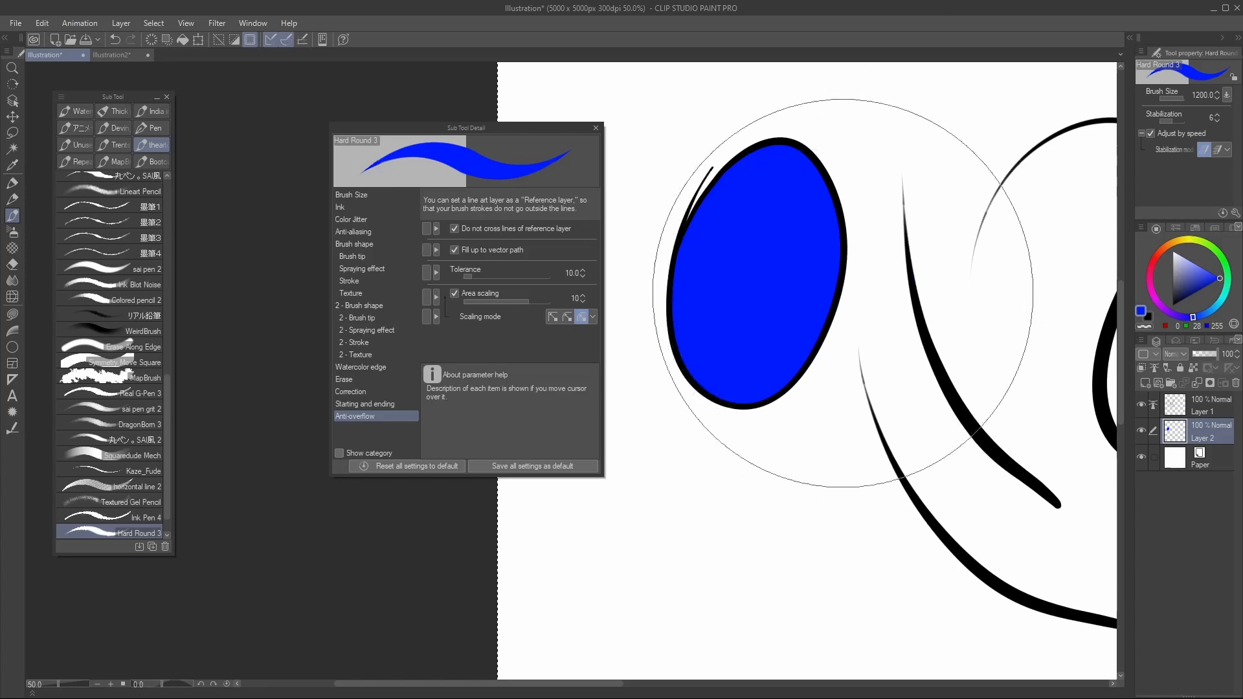
Reduce the brush to 500, try blue dabs over the oval's edge, and undo them together with the blue fill
key(bracketleft)
key(bracketleft)
key(bracketleft)
key(bracketleft)
key(bracketleft)
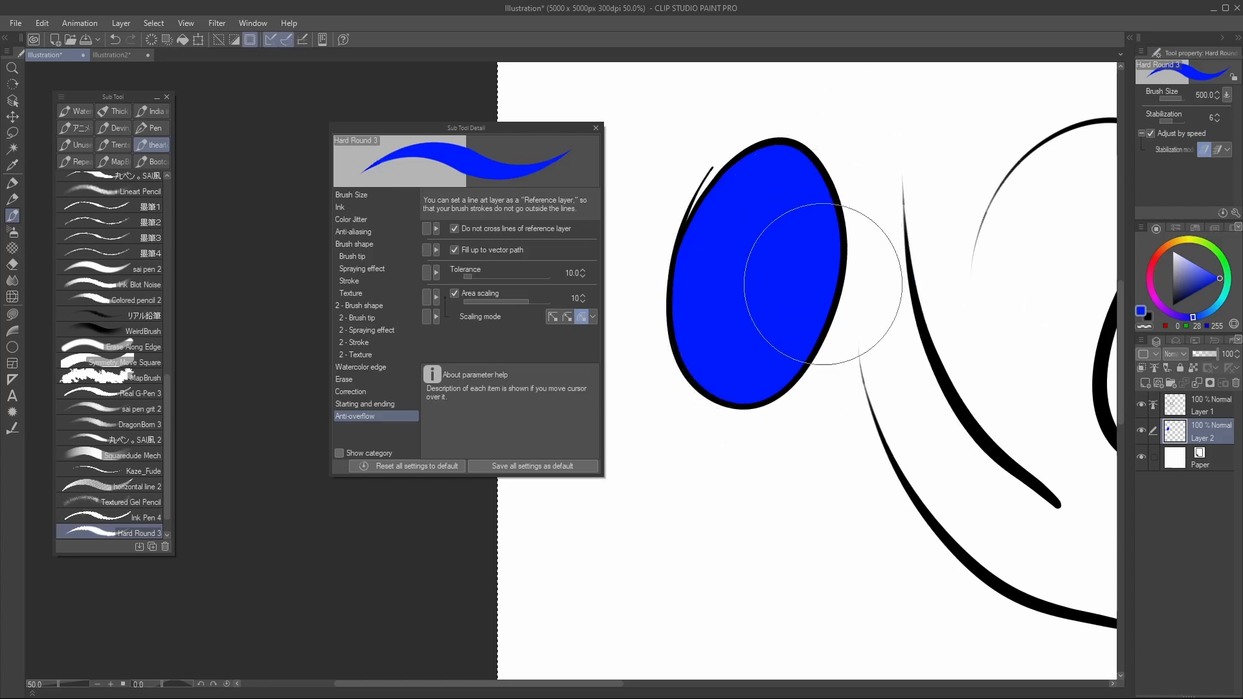
click(856, 281)
key(ctrl+z)
key(ctrl+z)
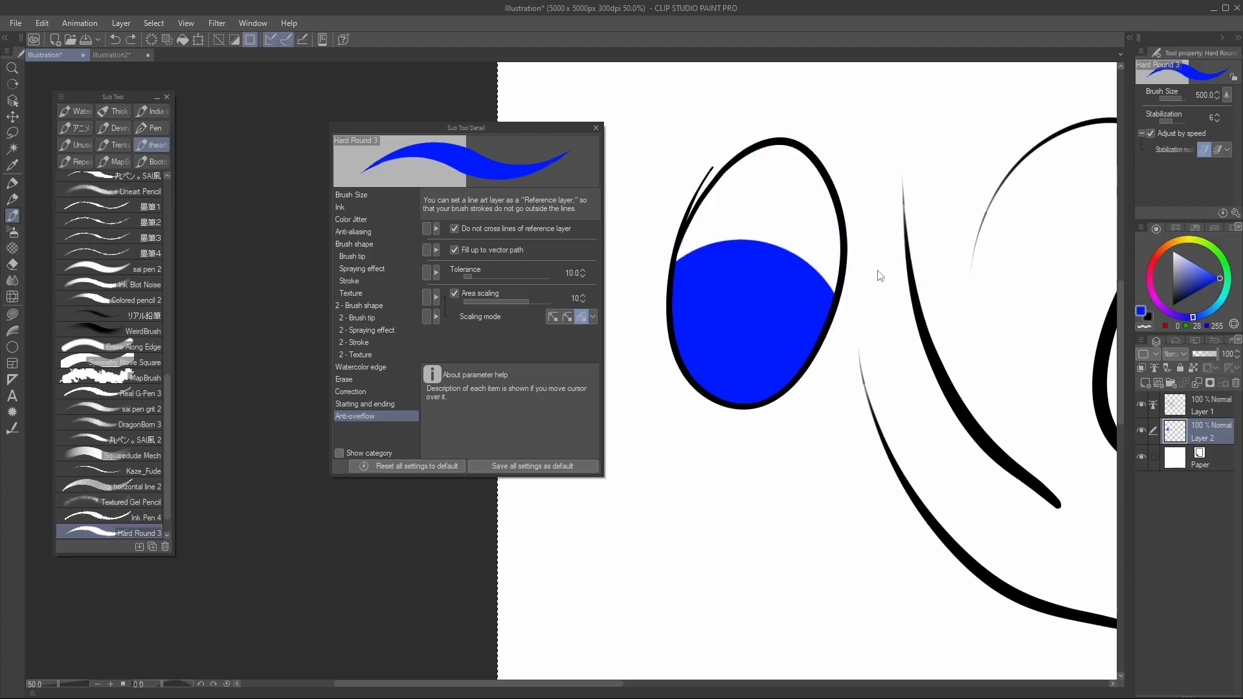
click(852, 279)
mouse_move(853, 291)
mouse_down()
mouse_move(863, 195)
mouse_move(861, 284)
mouse_up()
key(ctrl+z)
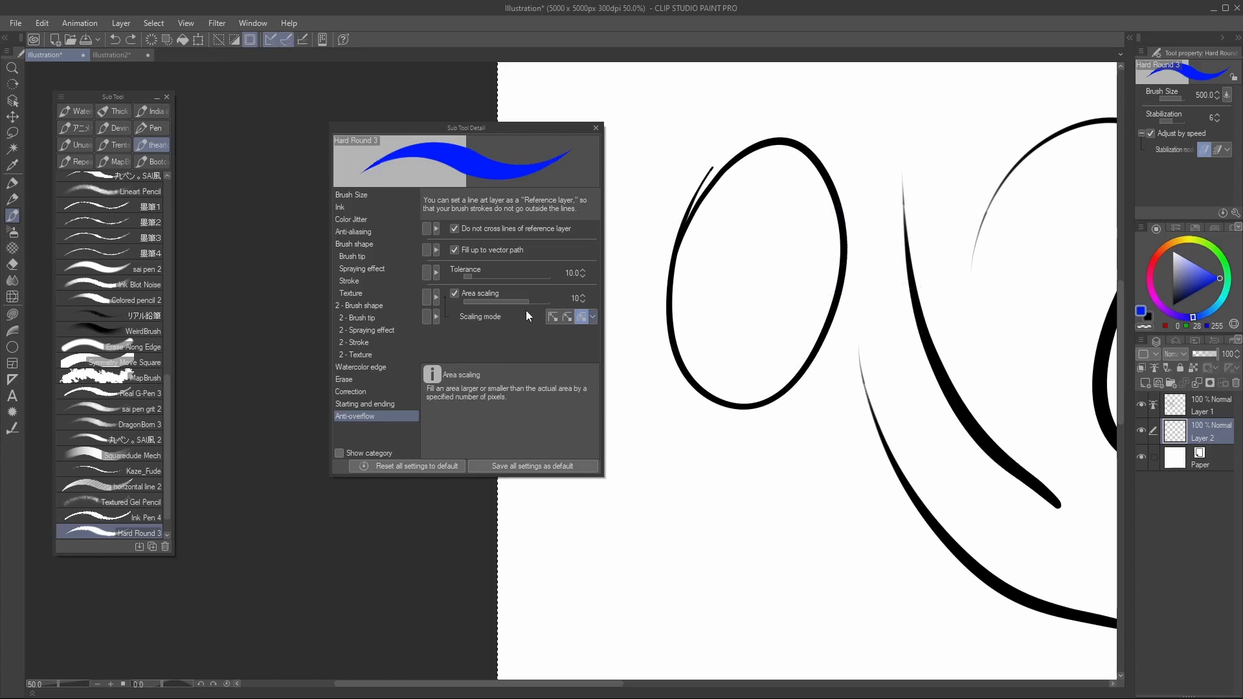
Turn off Fill up to vector path, try a blue stroke outside the oval's edge, and undo it
click(455, 251)
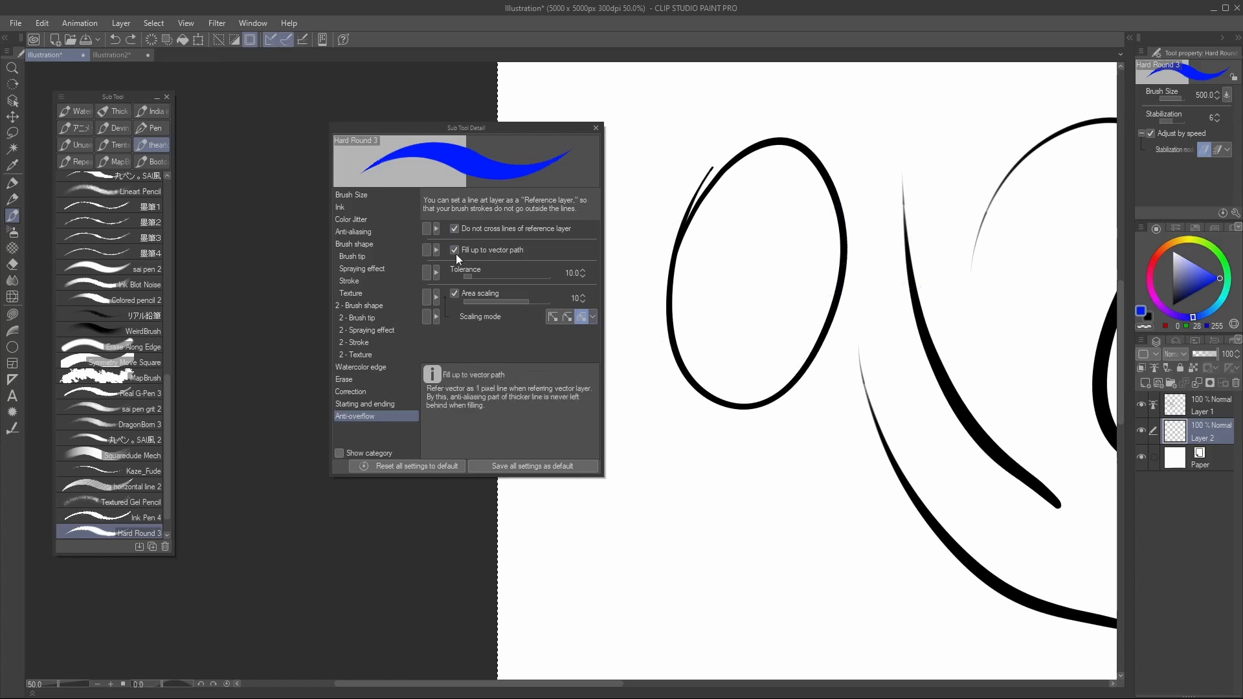
mouse_move(866, 241)
mouse_down()
mouse_move(874, 286)
mouse_move(839, 278)
mouse_up()
scroll(874, 286, up, 4)
scroll(870, 285, up, 1)
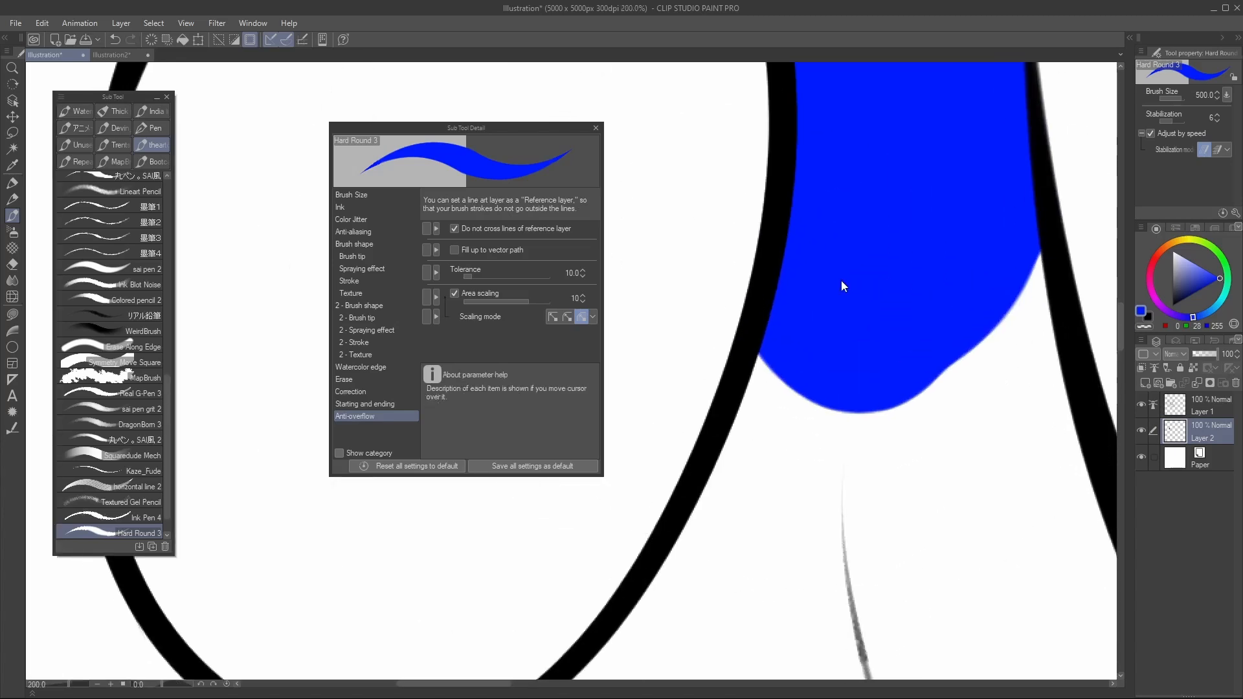
key(ctrl+z)
Reduce the brush to 150, try blue strokes along the oval's outer edge, and undo them
key(bracketleft)
key(bracketleft)
key(bracketleft)
key(bracketleft)
key(bracketleft)
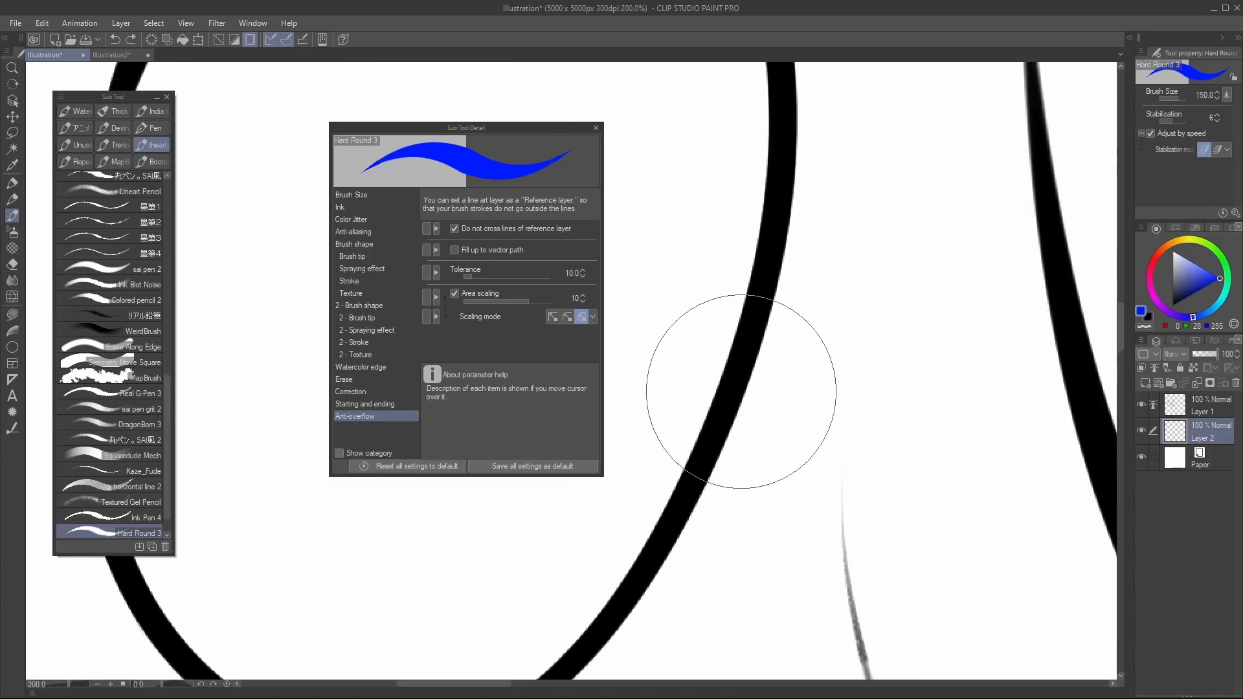
click(783, 360)
drag(781, 356, 791, 303)
key(ctrl+z)
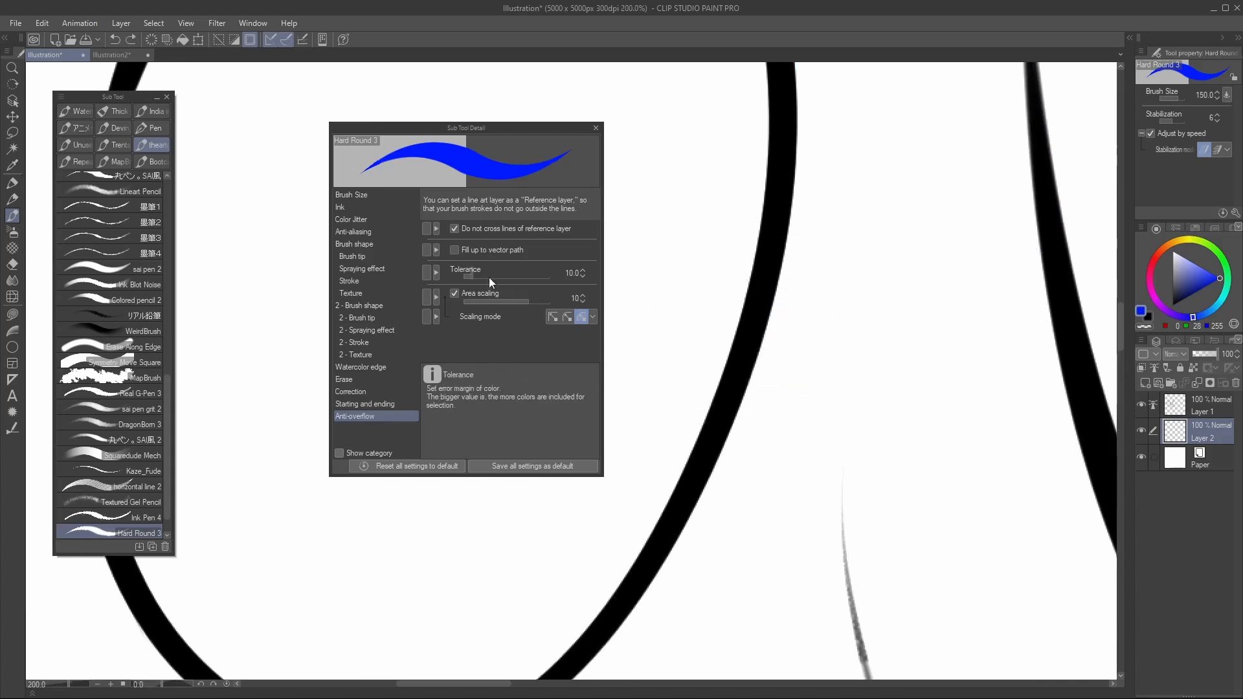
Raise the anti-overflow Tolerance, try a blue stroke along the oval's outer edge, and undo it
drag(488, 277, 507, 275)
drag(824, 320, 796, 341)
key(ctrl+z)
Set the Tolerance to 0, paint blue patches on both sides of the oval's outline, and undo them
drag(507, 276, 459, 277)
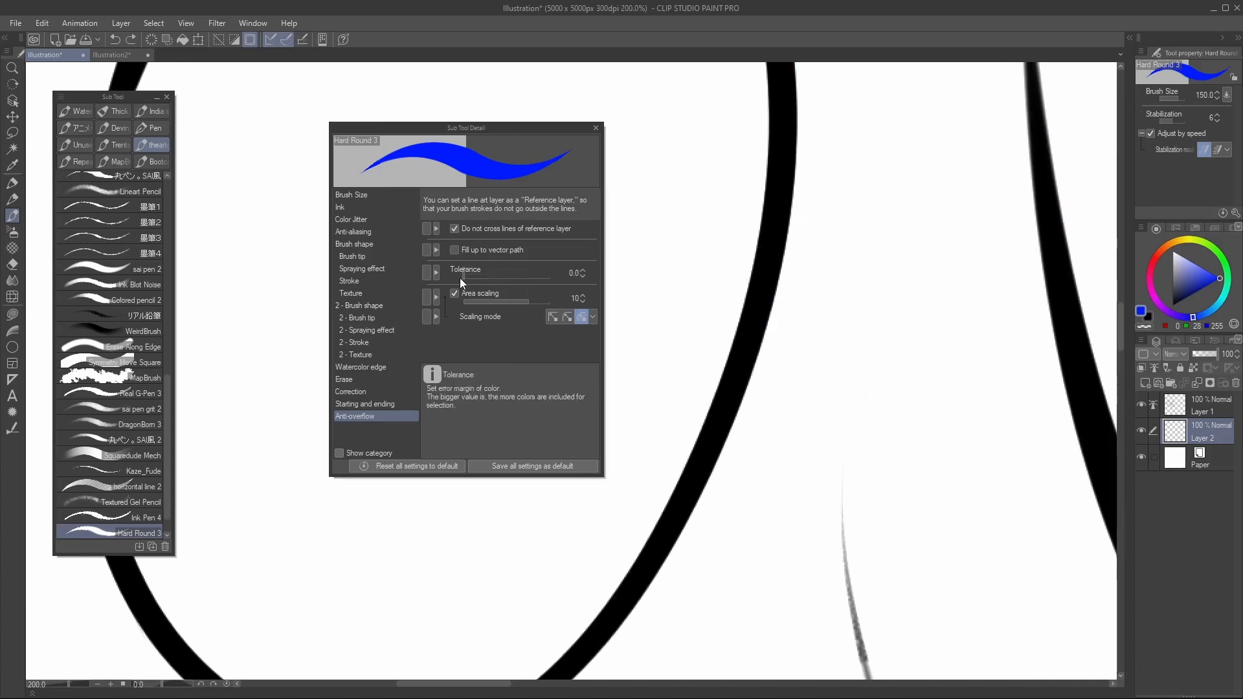
click(796, 327)
drag(787, 336, 751, 424)
drag(712, 285, 737, 191)
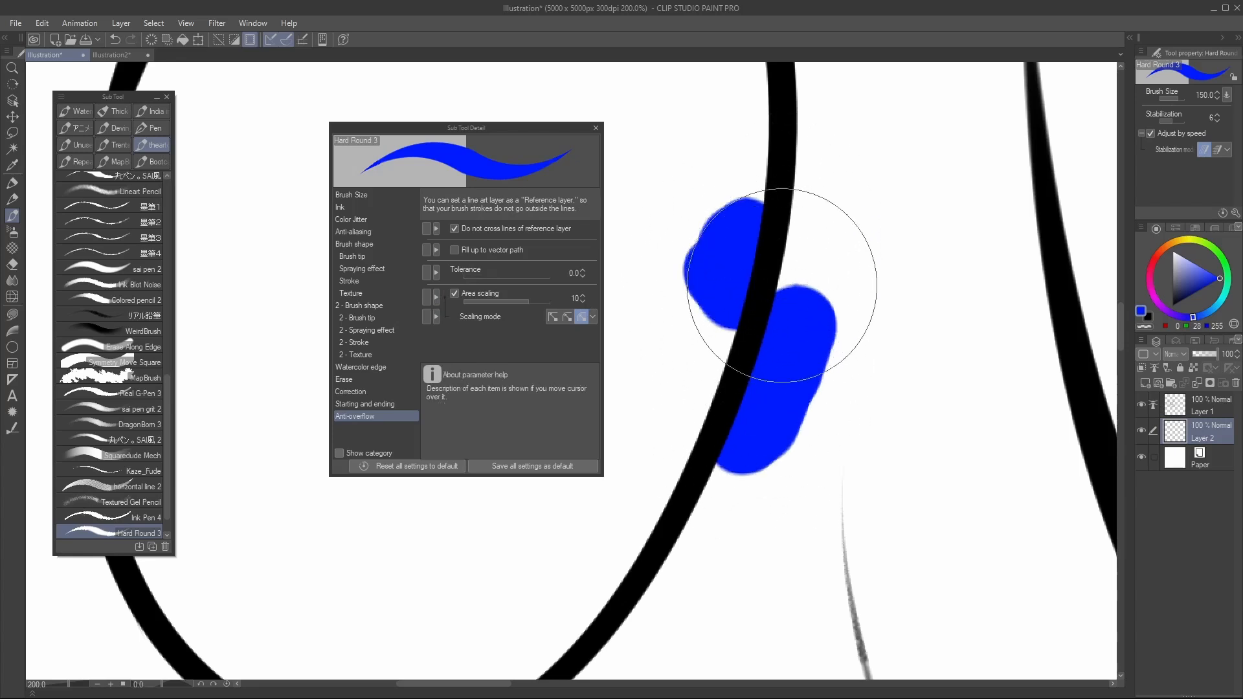
key(ctrl+z)
key(ctrl+z)
Set the Tolerance to 16.4 with Fill up to vector path on, and paint a blue patch against the oval's outer edge
drag(472, 280, 478, 277)
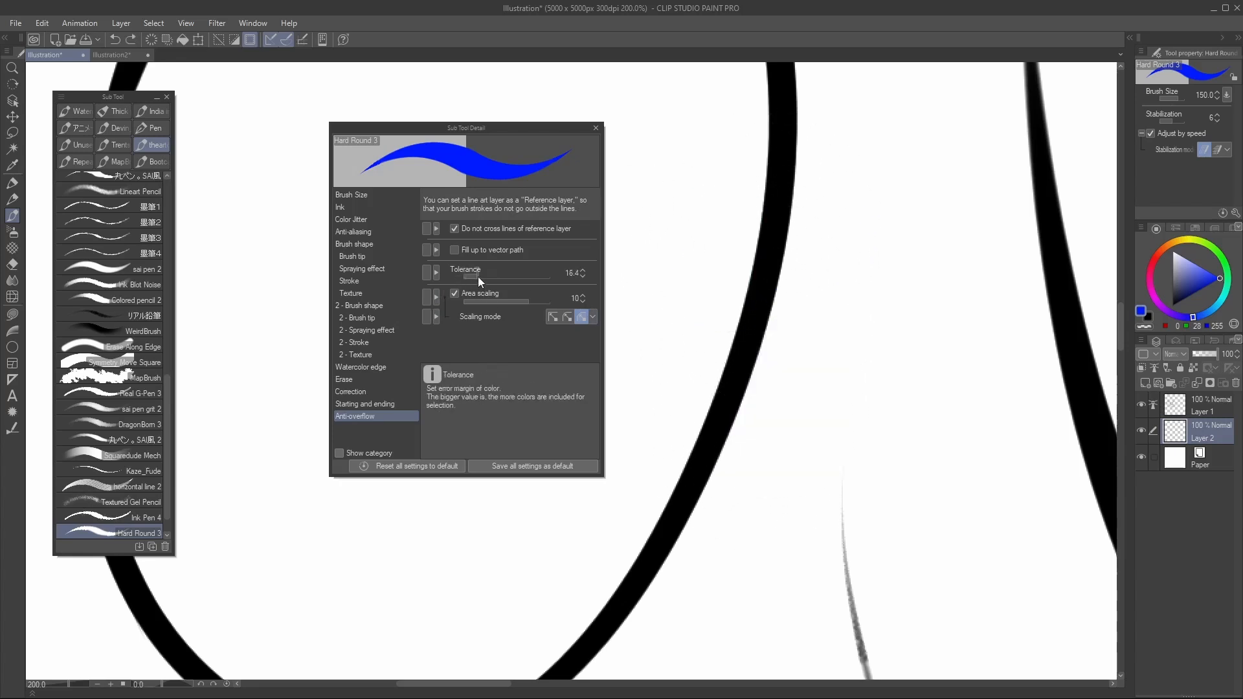
click(482, 250)
drag(781, 371, 819, 239)
Reduce the brush size to 15
key(bracketleft)
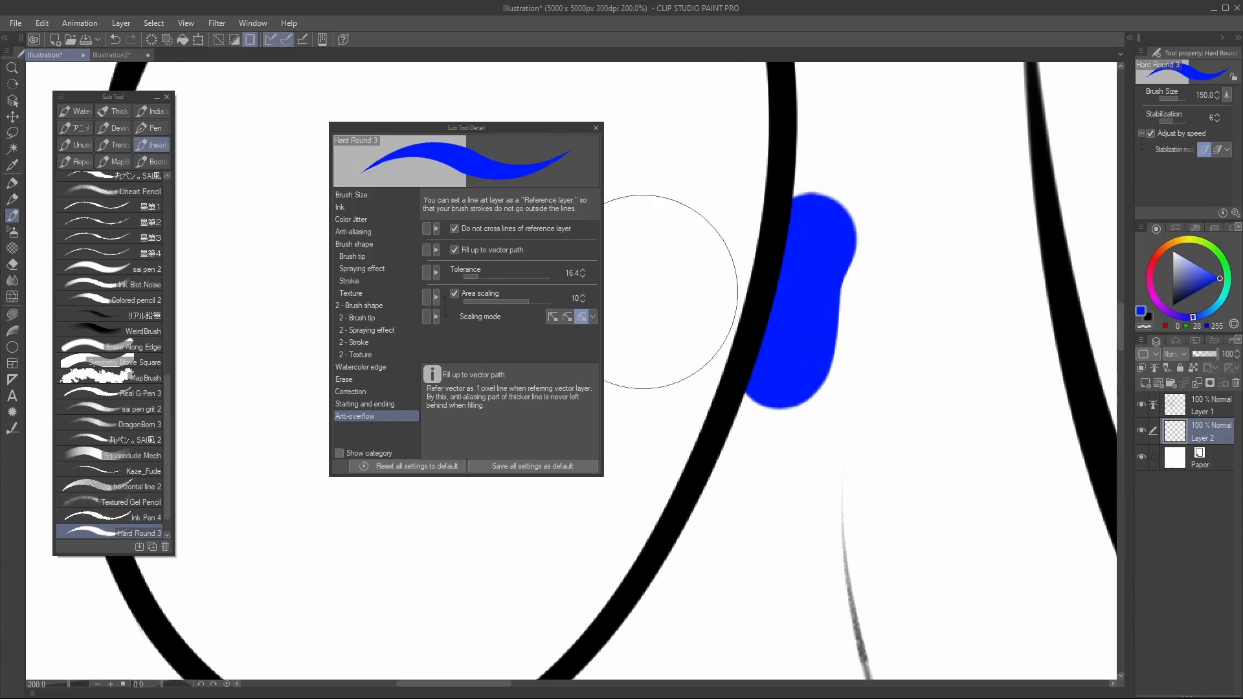
key(bracketleft)
key(bracketleft)
key(bracketleft)
key(bracketleft)
key(bracketleft)
key(bracketleft)
key(bracketleft)
key(bracketleft)
key(bracketleft)
key(bracketleft)
key(bracketleft)
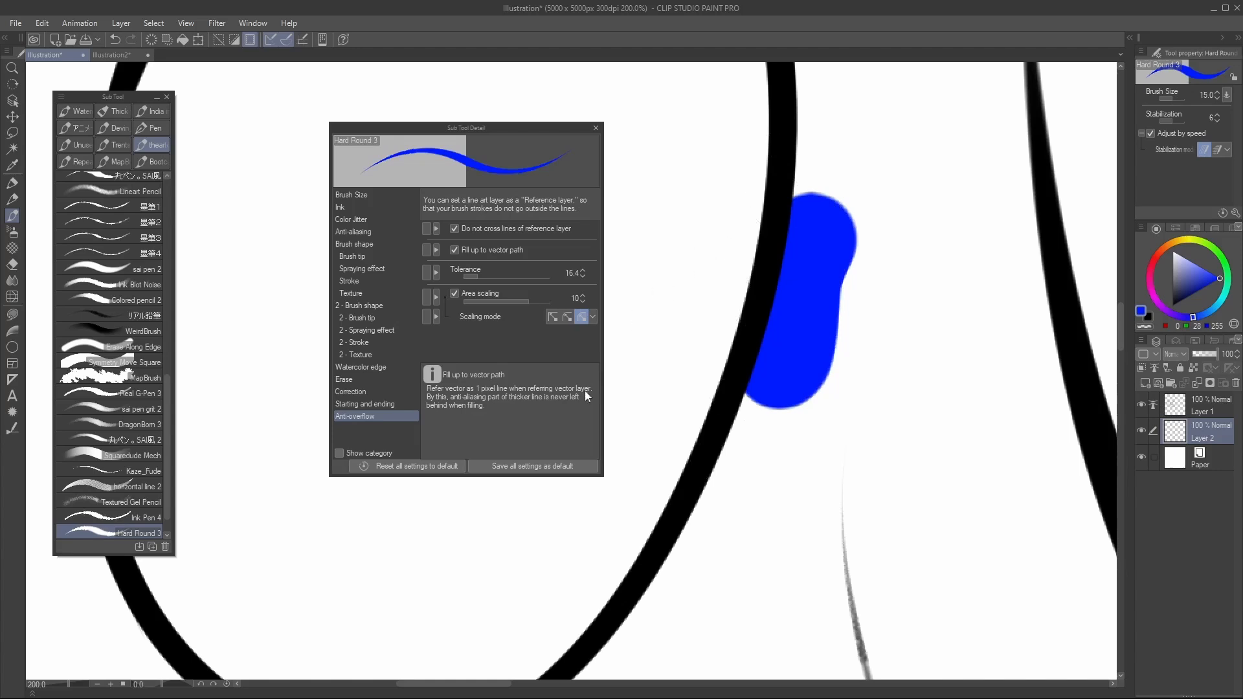
Turn off Area scaling, enlarge the brush to 170, and undo trial blue strokes along the oval's outline
click(455, 293)
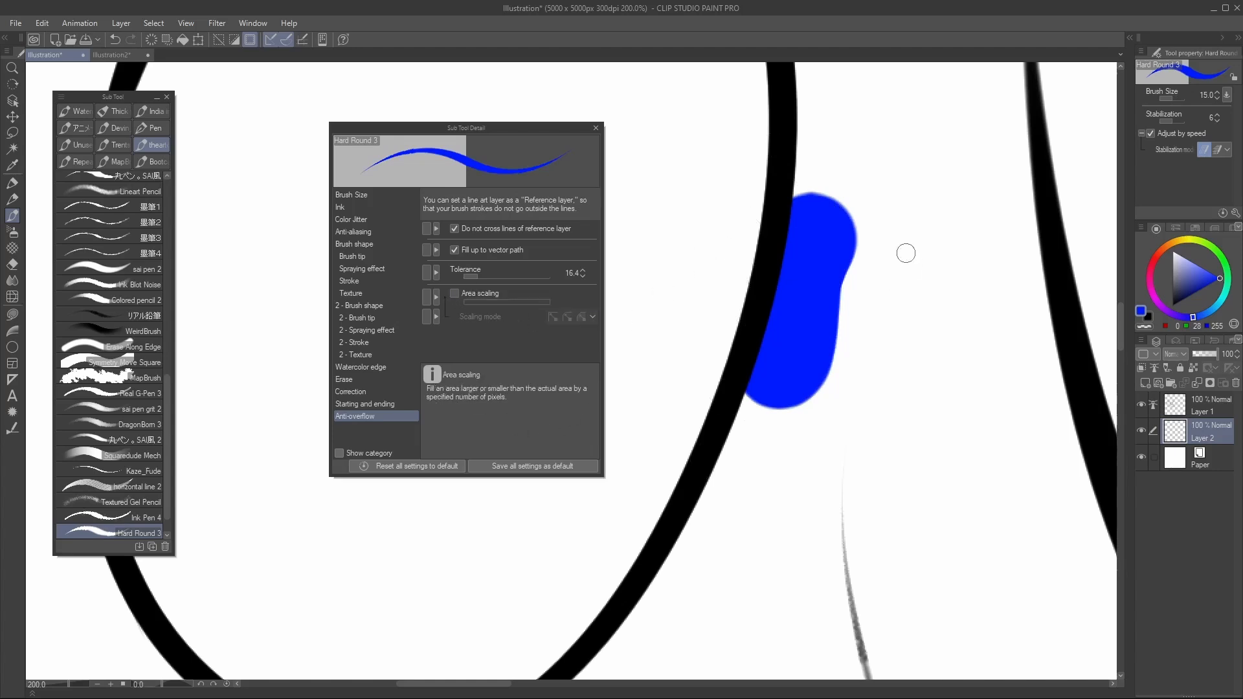
key(bracketright)
key(bracketright)
key(bracketright)
key(bracketright)
key(bracketright)
key(bracketright)
key(bracketright)
key(bracketright)
key(bracketright)
key(bracketright)
key(bracketright)
key(bracketright)
key(bracketright)
click(820, 132)
drag(856, 127, 822, 326)
drag(780, 283, 753, 123)
key(ctrl+z)
key(ctrl+z)
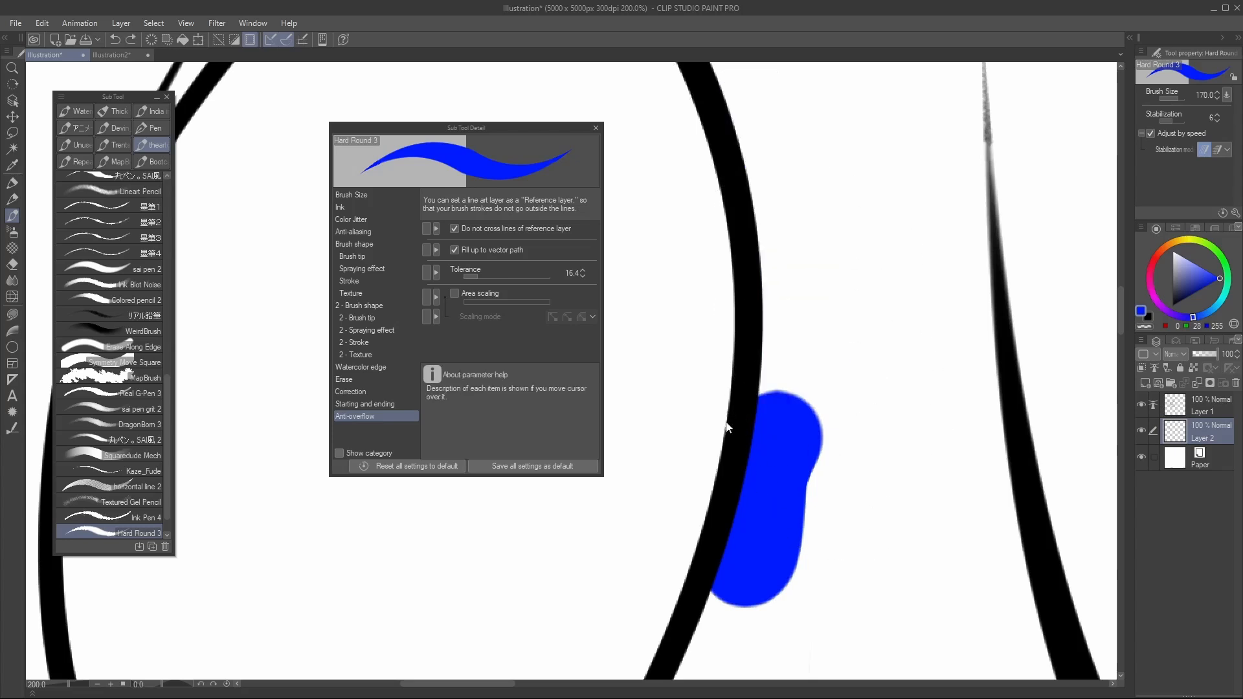
Turn Area scaling back on and extend the blue patch upward along the oval's outer edge
click(456, 294)
drag(754, 222, 781, 314)
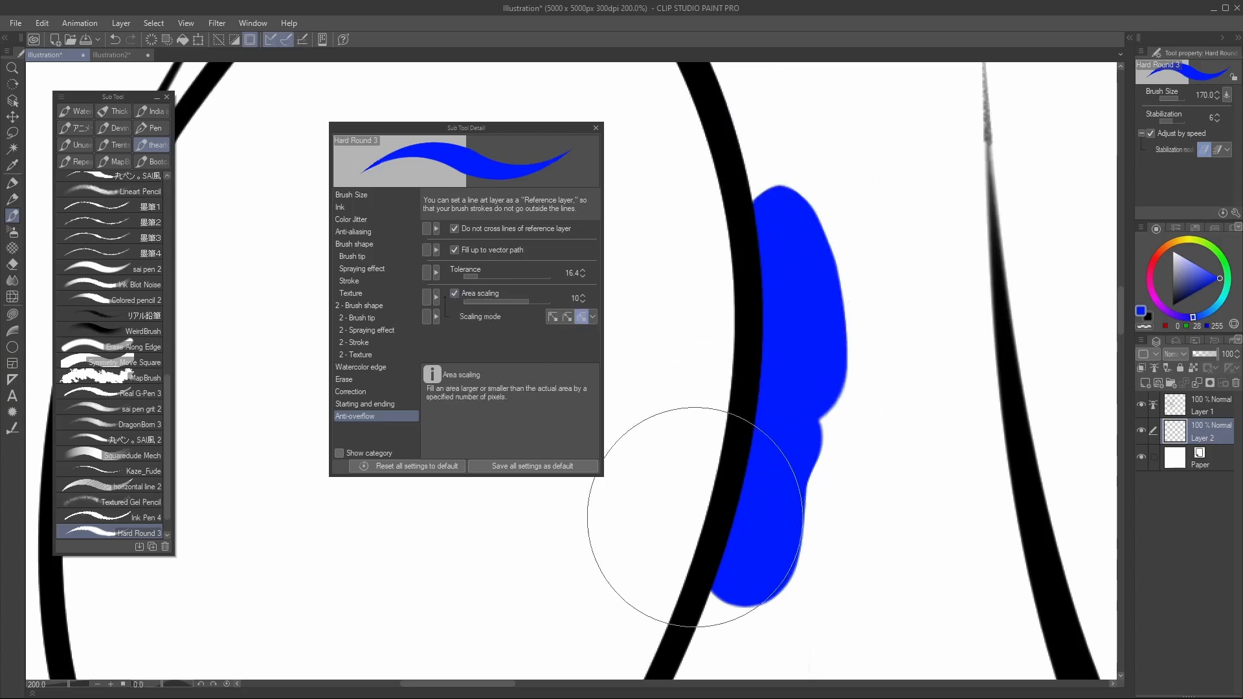
Look through the Brush tip and Texture settings of the Hard Round 3 brush
scroll(694, 516, down, 1)
scroll(809, 438, down, 3)
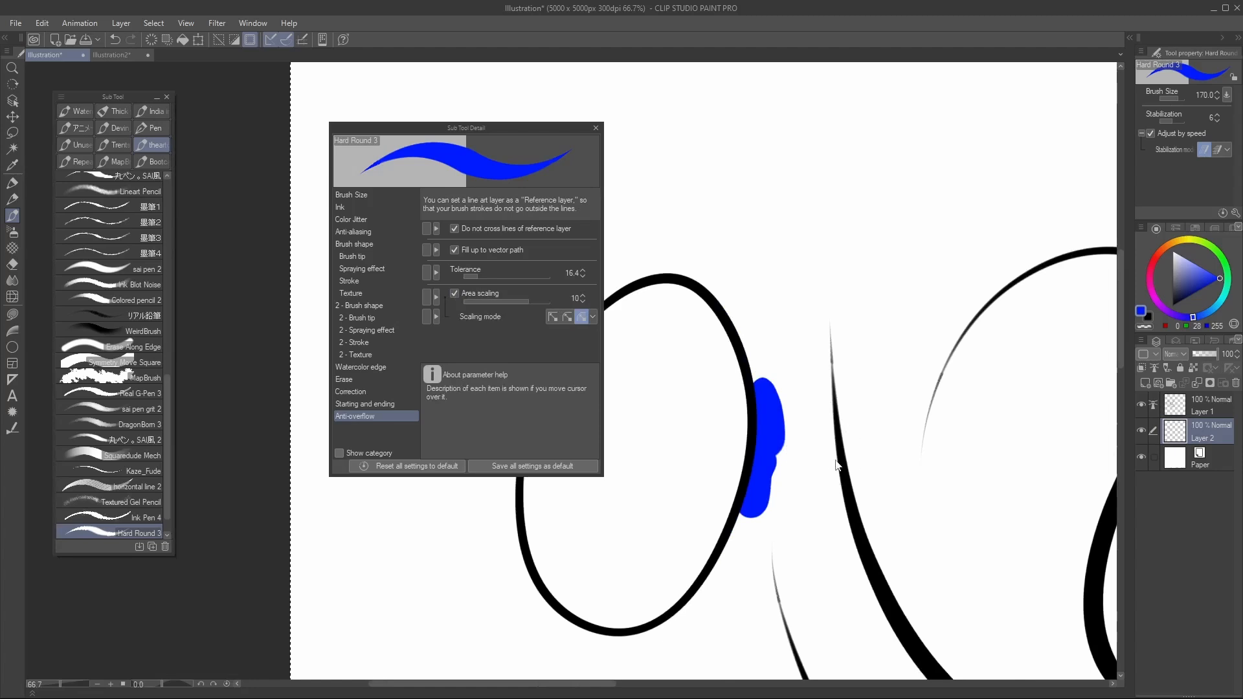
mouse_move(891, 477)
mouse_down()
mouse_move(756, 313)
mouse_move(749, 364)
mouse_up()
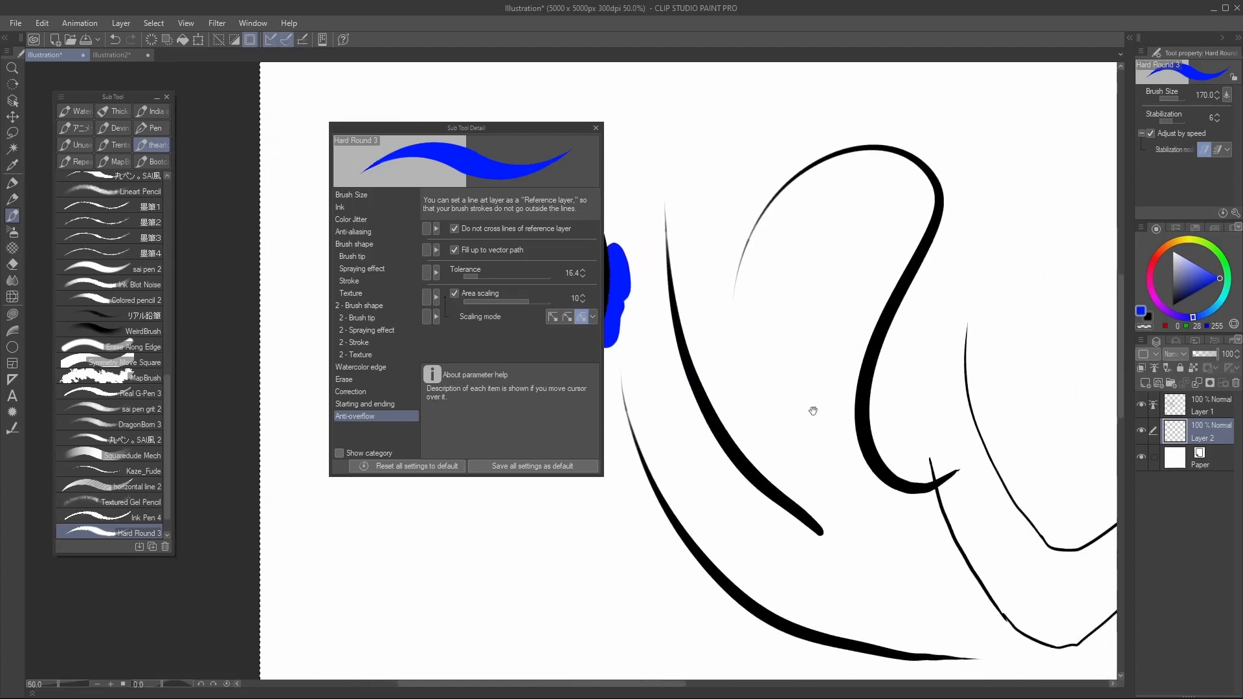
drag(813, 410, 864, 428)
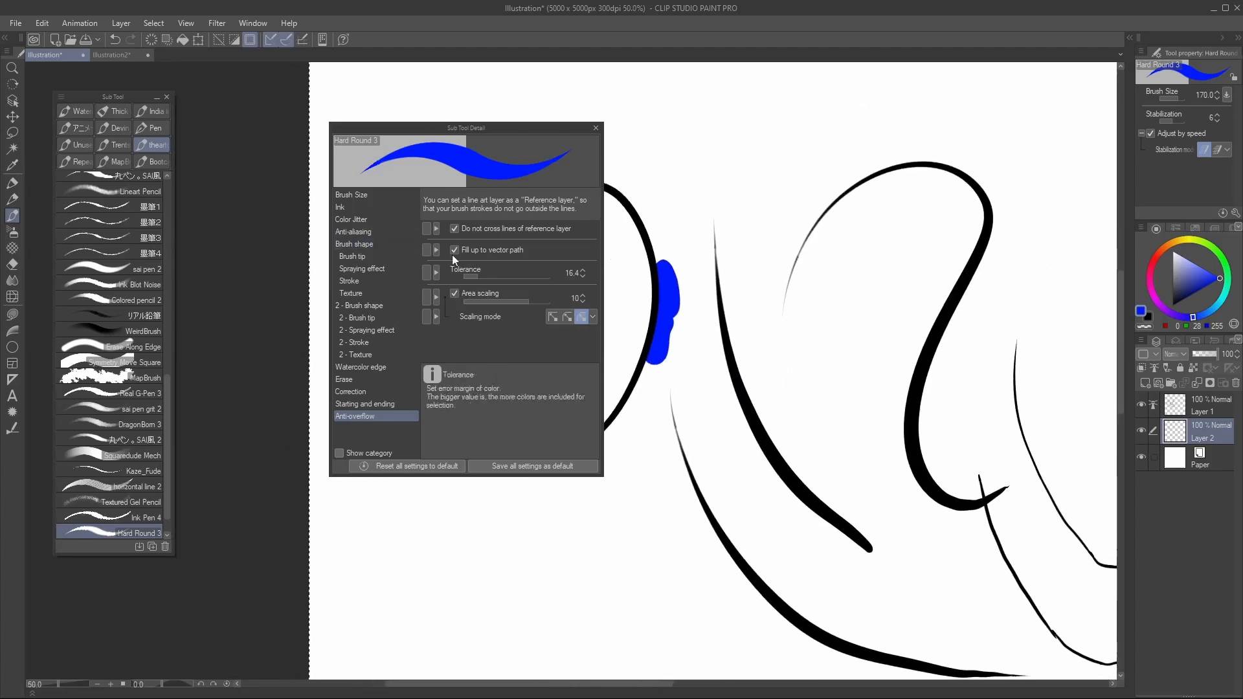
click(363, 256)
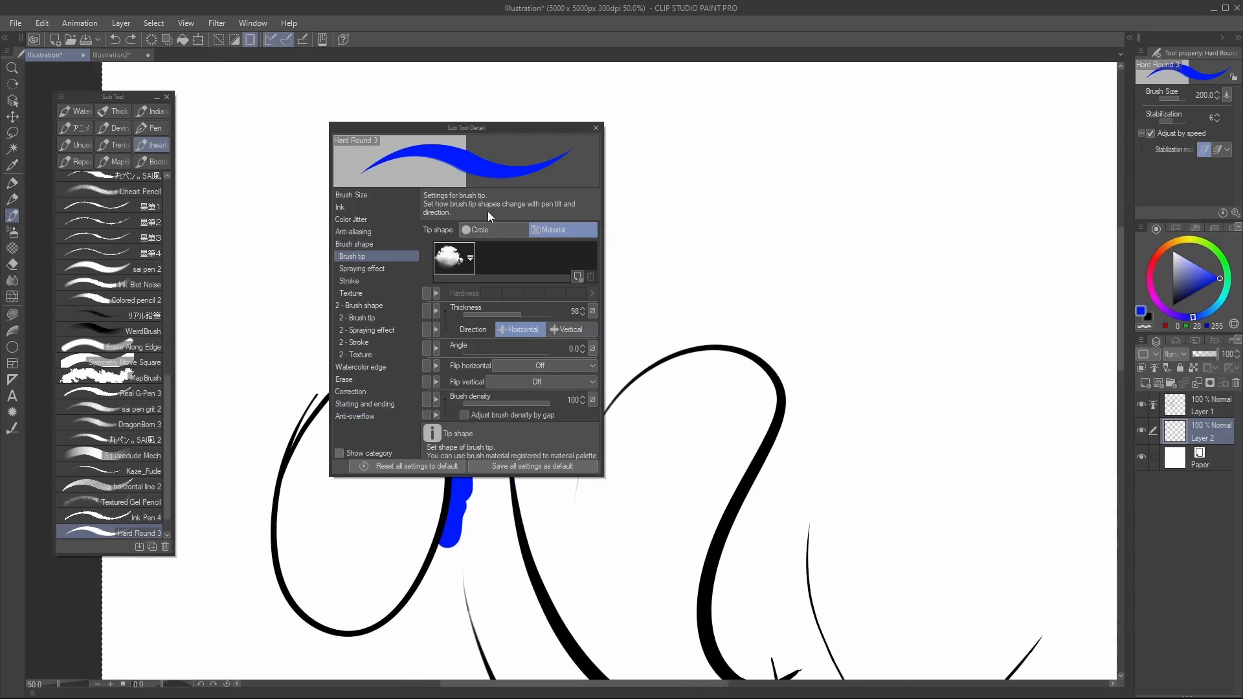
click(368, 292)
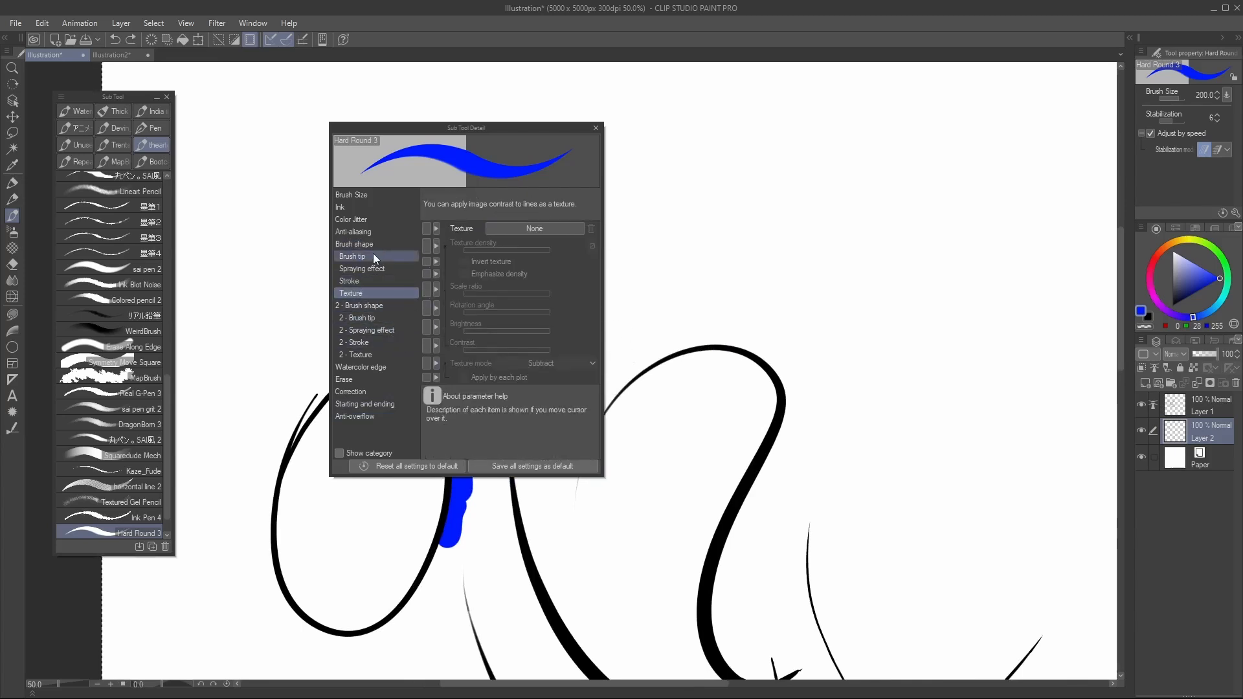
Return to the Brush tip settings and draw two thick winding blue strokes on Layer 2 with a size 200 brush
click(373, 256)
drag(734, 363, 765, 317)
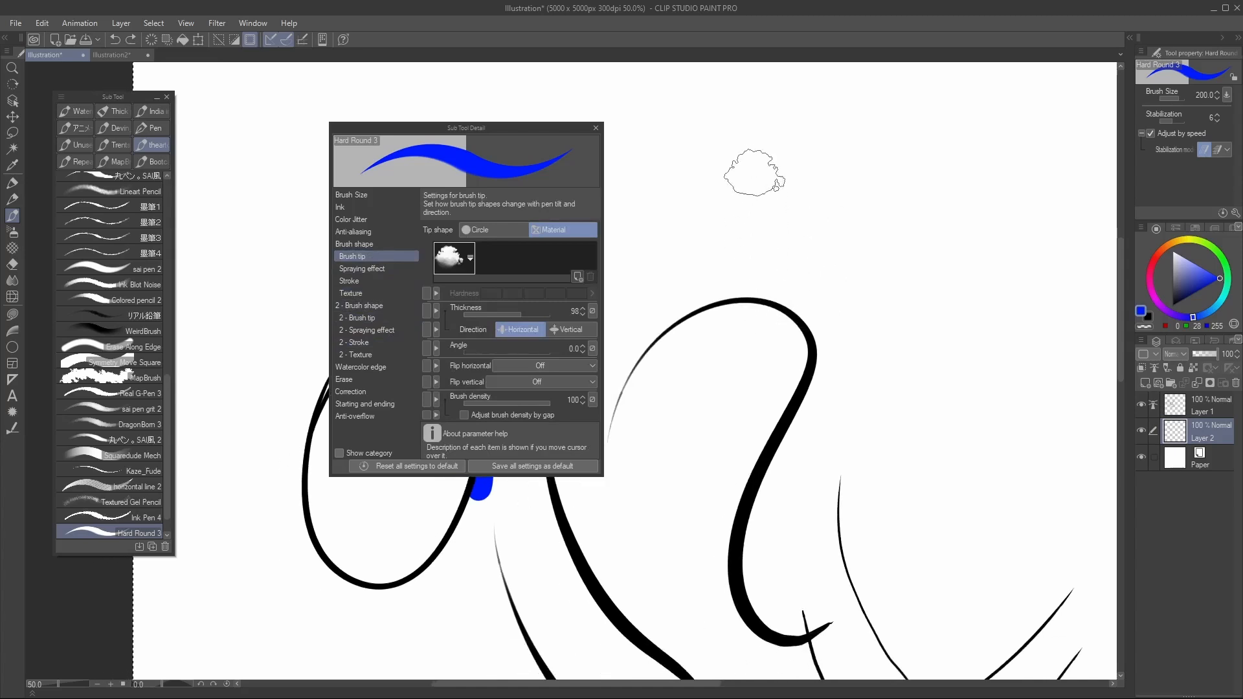
mouse_move(738, 147)
mouse_down()
mouse_move(839, 217)
mouse_move(923, 534)
mouse_up()
mouse_move(939, 447)
mouse_down()
mouse_move(1004, 436)
mouse_move(1045, 386)
mouse_up()
Switch to black, reduce the brush to 100, and draw a curved stroke on Layer 1 beside the blue strokes
click(1173, 305)
key(bracketleft)
key(bracketleft)
key(bracketleft)
key(bracketleft)
drag(662, 112, 748, 363)
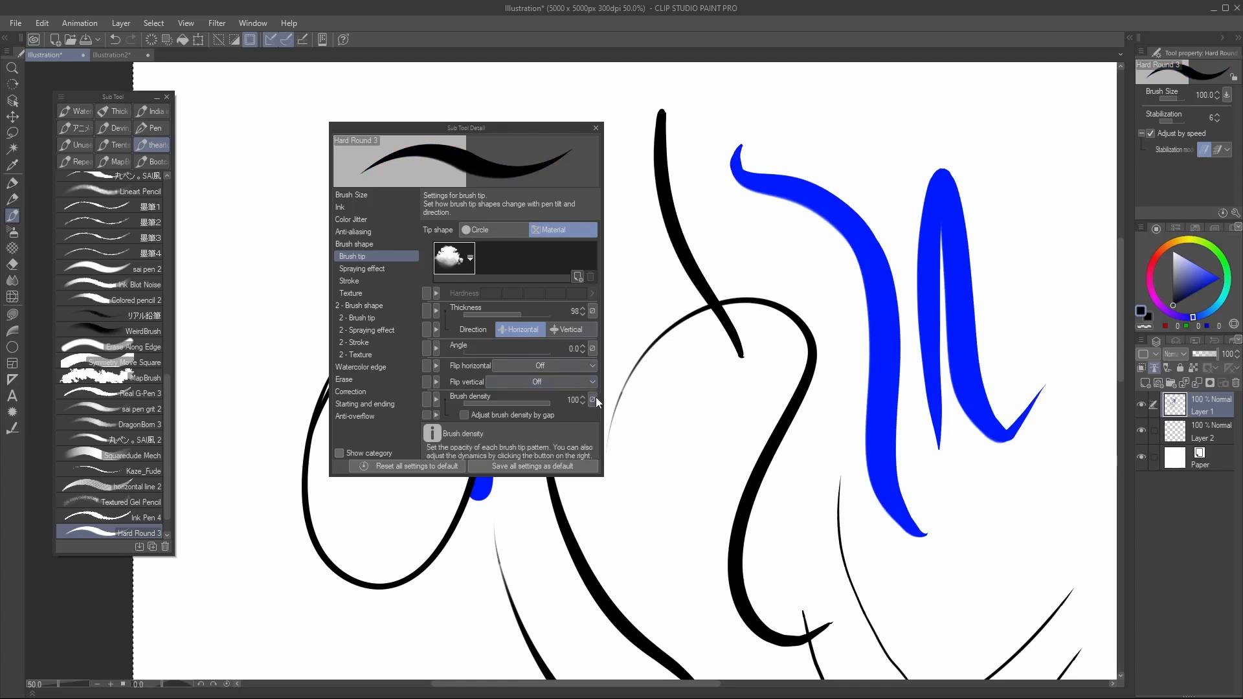
Change the brush tip's Angle dynamics, undo trial black strokes, and reduce the brush size to 80
click(591, 349)
click(608, 430)
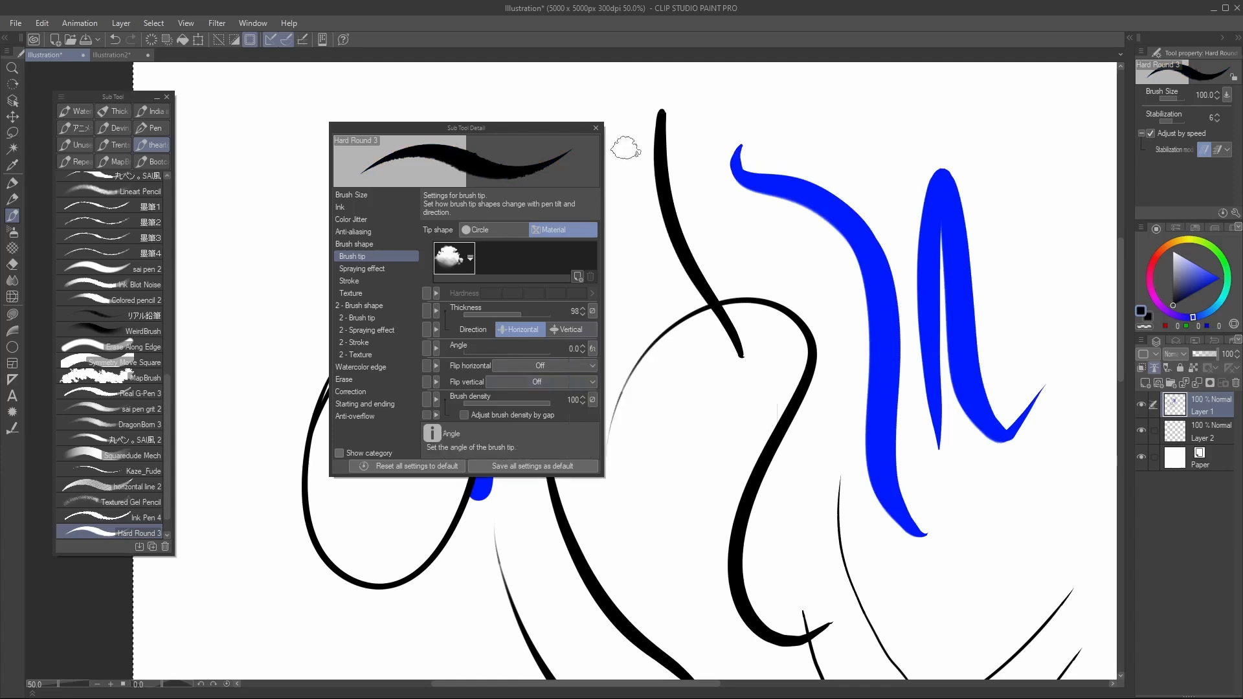
drag(675, 246, 857, 405)
mouse_move(714, 251)
mouse_down()
mouse_move(802, 527)
mouse_move(822, 536)
mouse_up()
key(ctrl+z)
key(bracketleft)
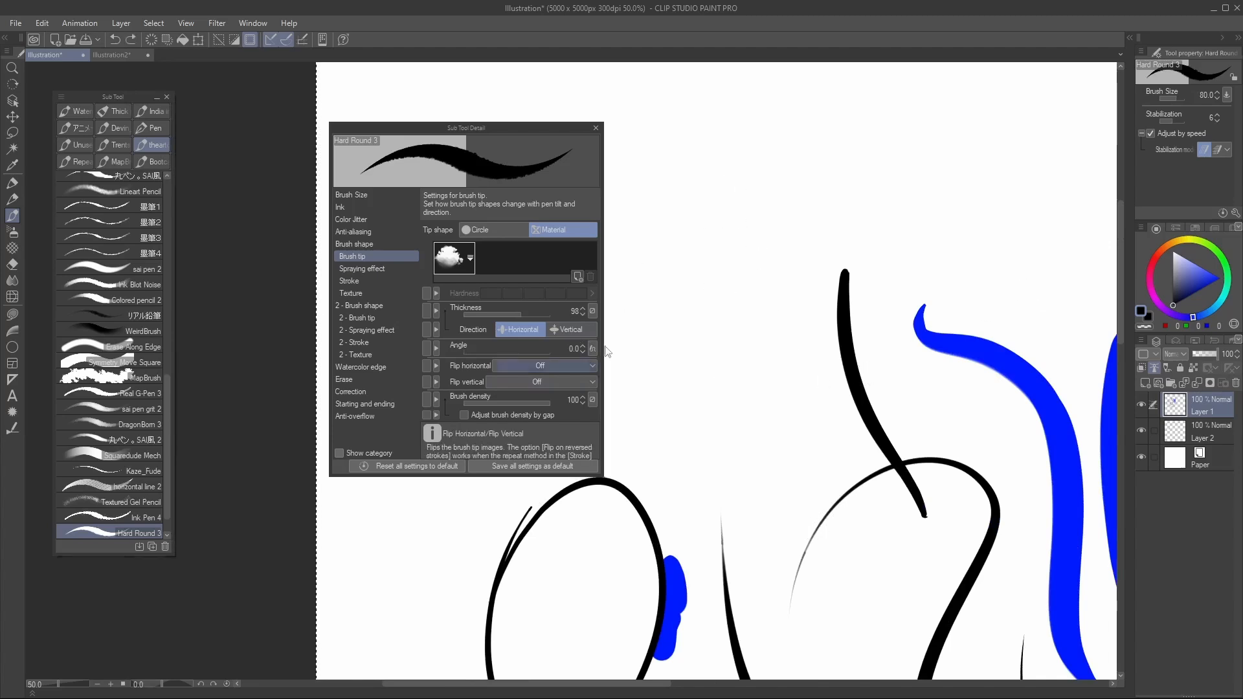